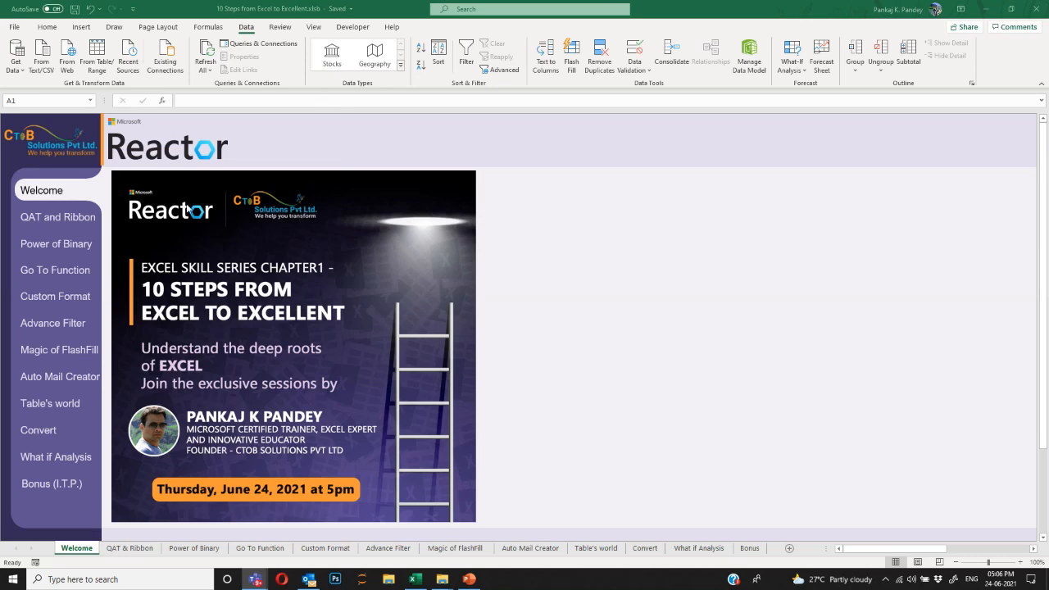
Use the Welcome sheet's 'QAT and Ribbon' navigation button to reach that worksheet.
click(61, 215)
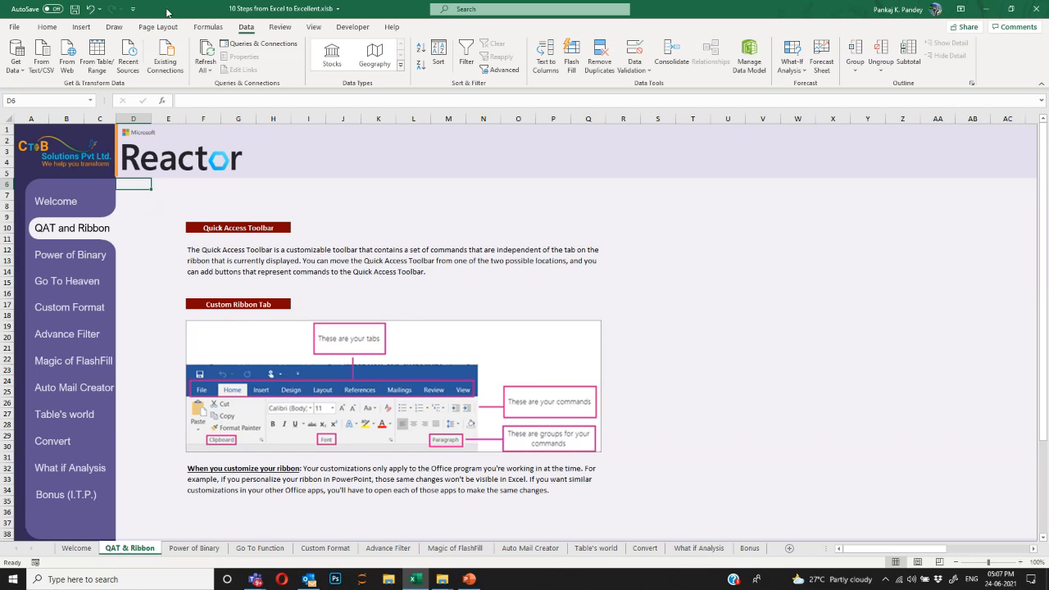
click(215, 251)
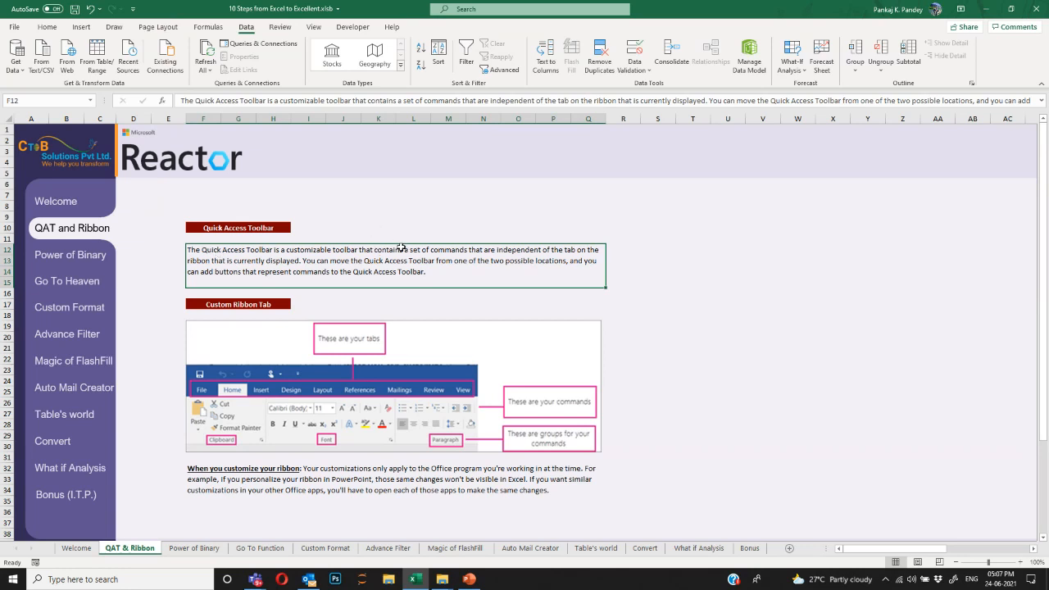
click(632, 280)
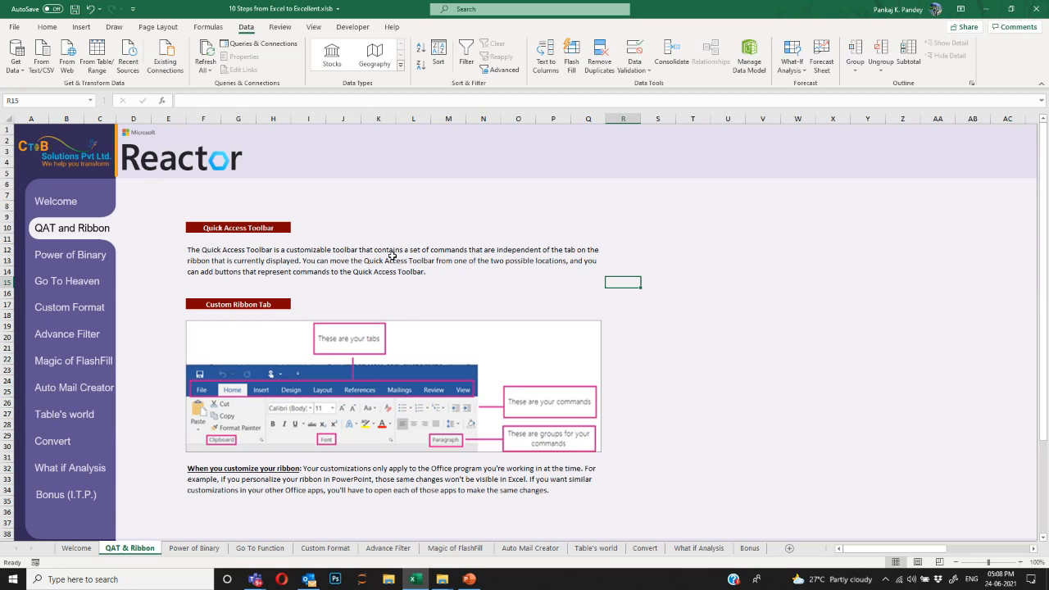
click(16, 28)
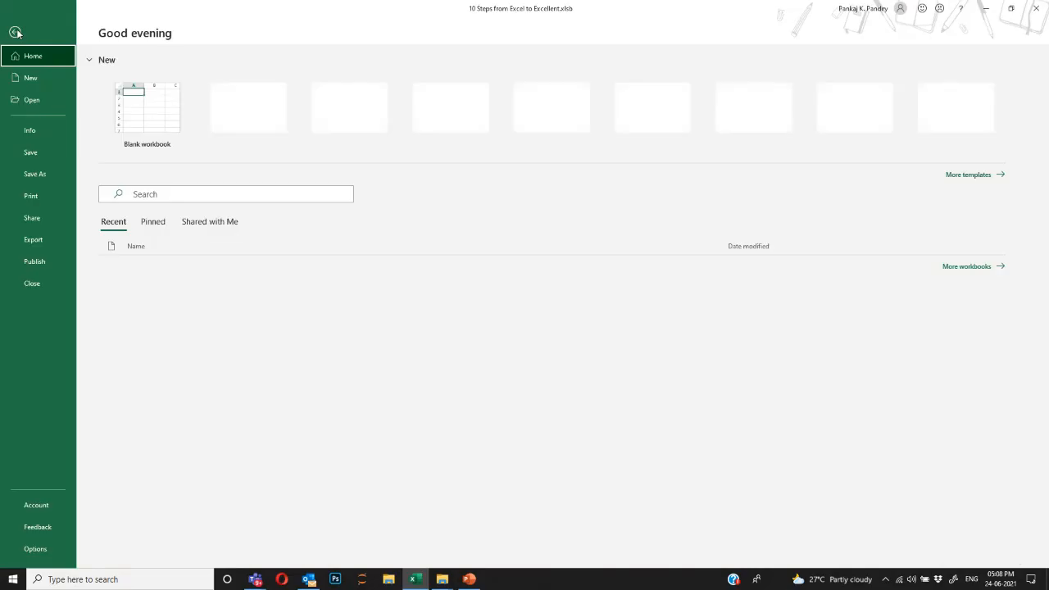
click(40, 220)
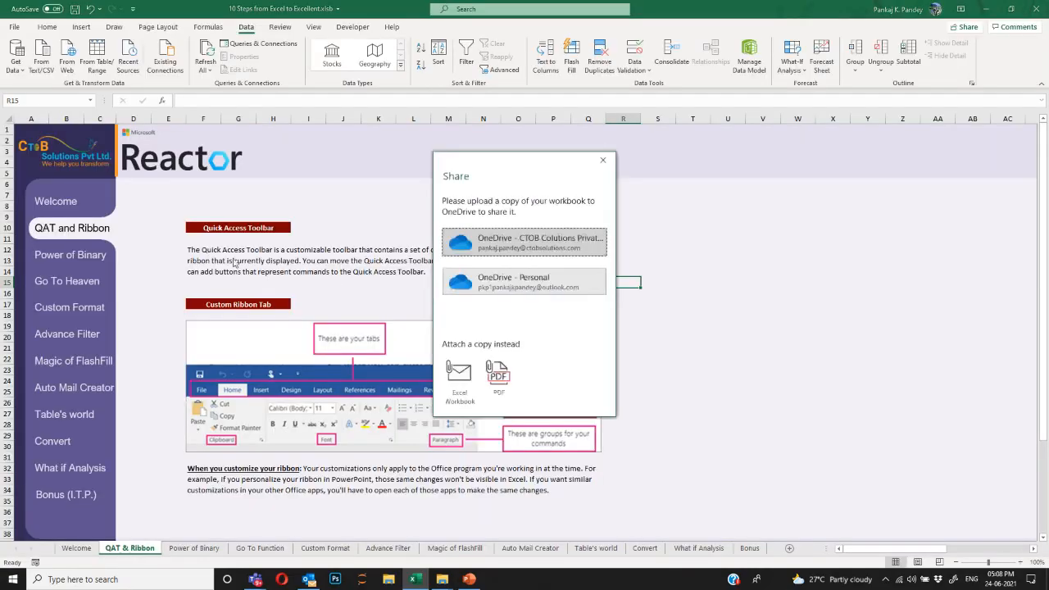
click(460, 375)
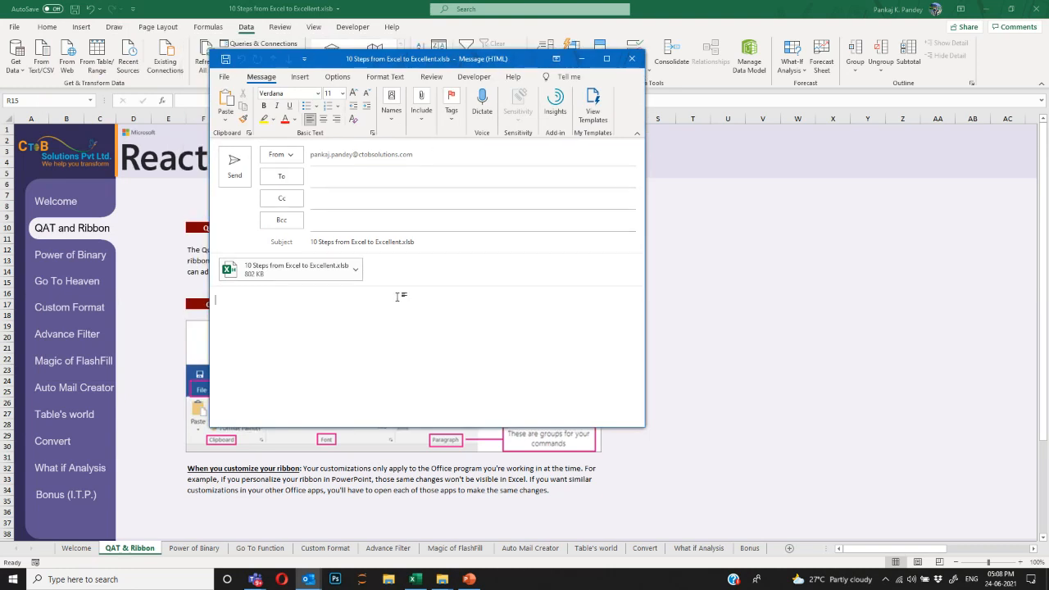
click(633, 62)
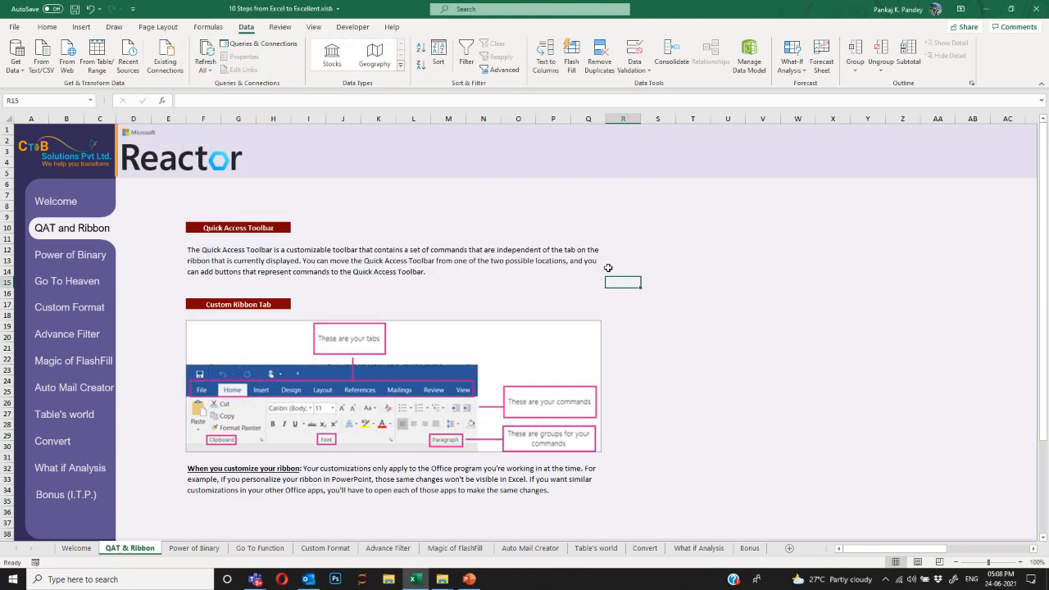
click(15, 27)
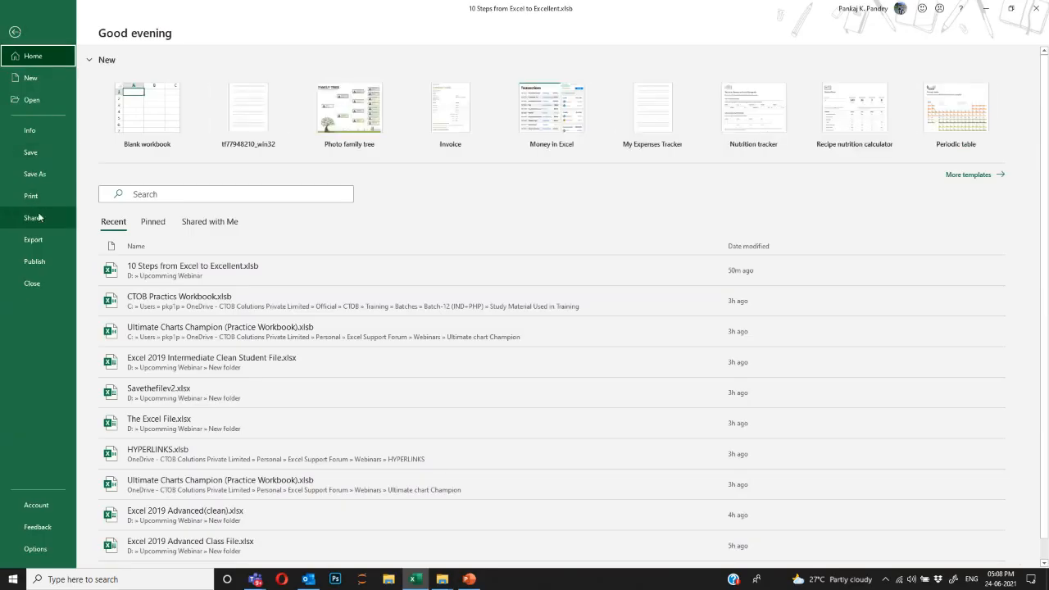
click(38, 216)
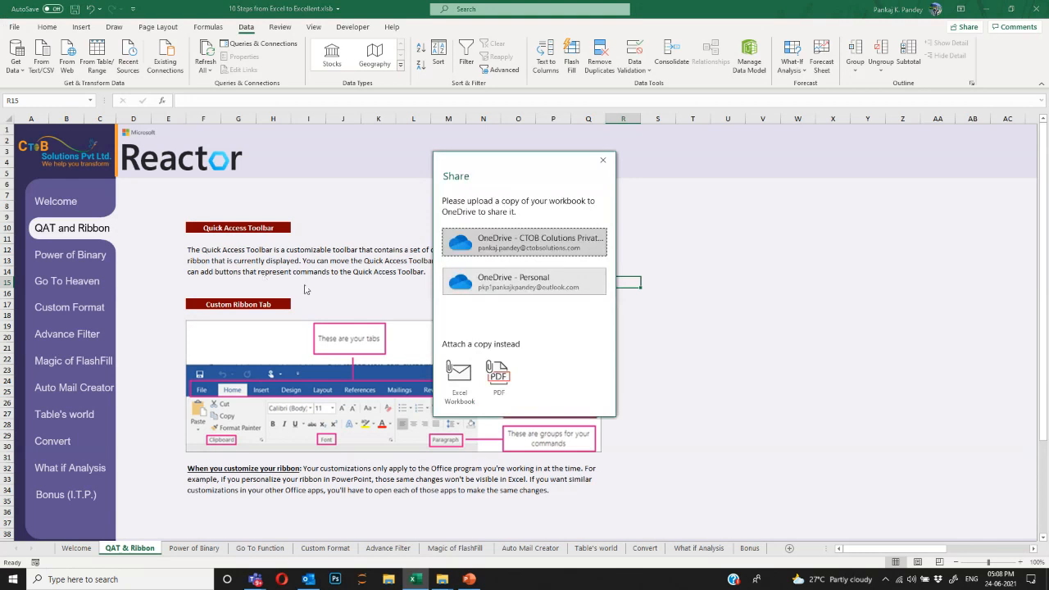
key(Escape)
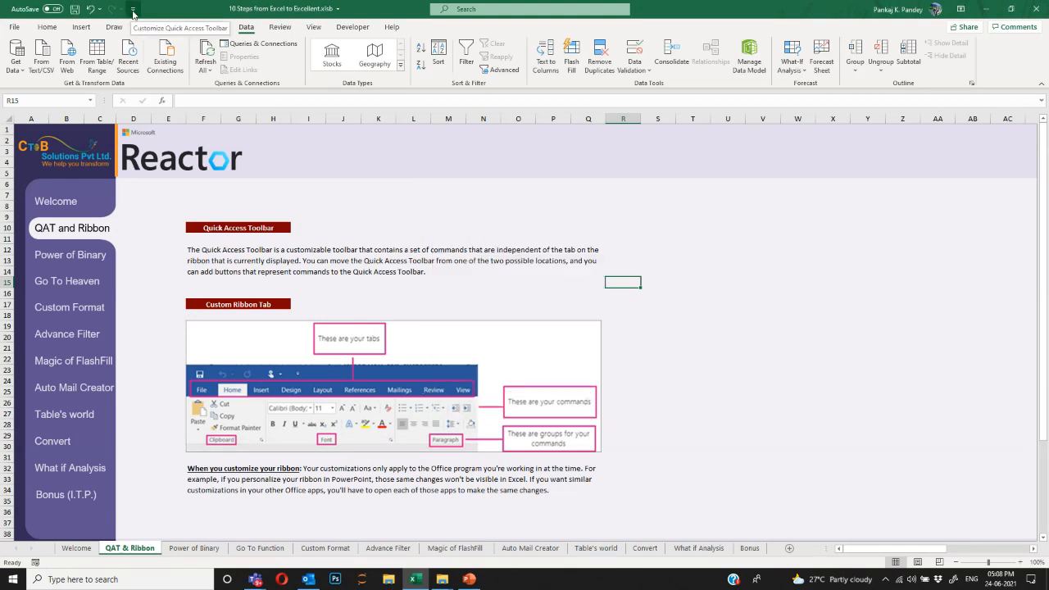
Tick Email in the Customize Quick Access Toolbar list to add it to the QAT.
click(133, 11)
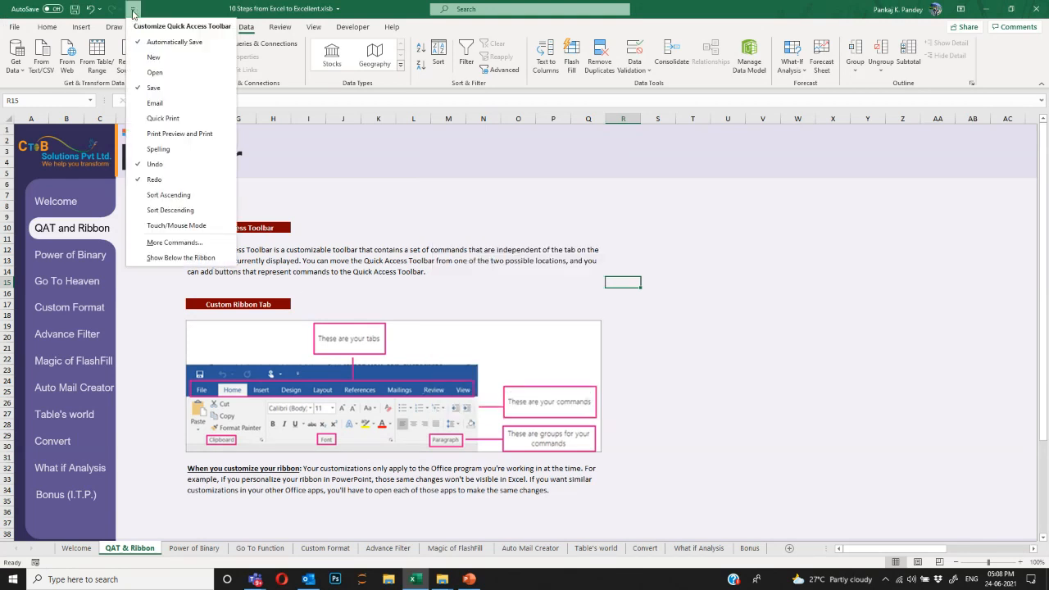
click(144, 104)
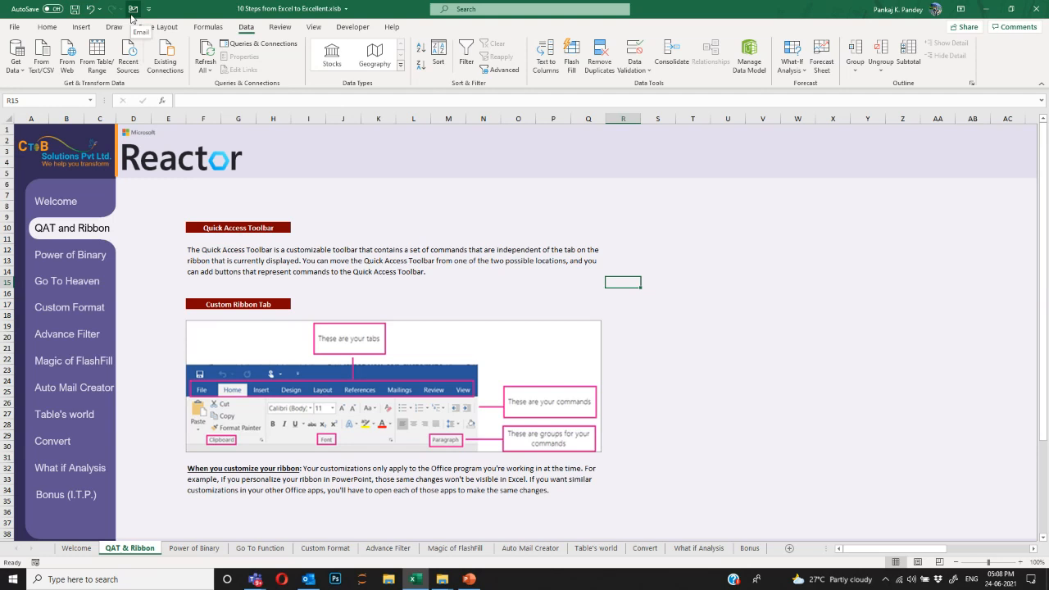
click(233, 265)
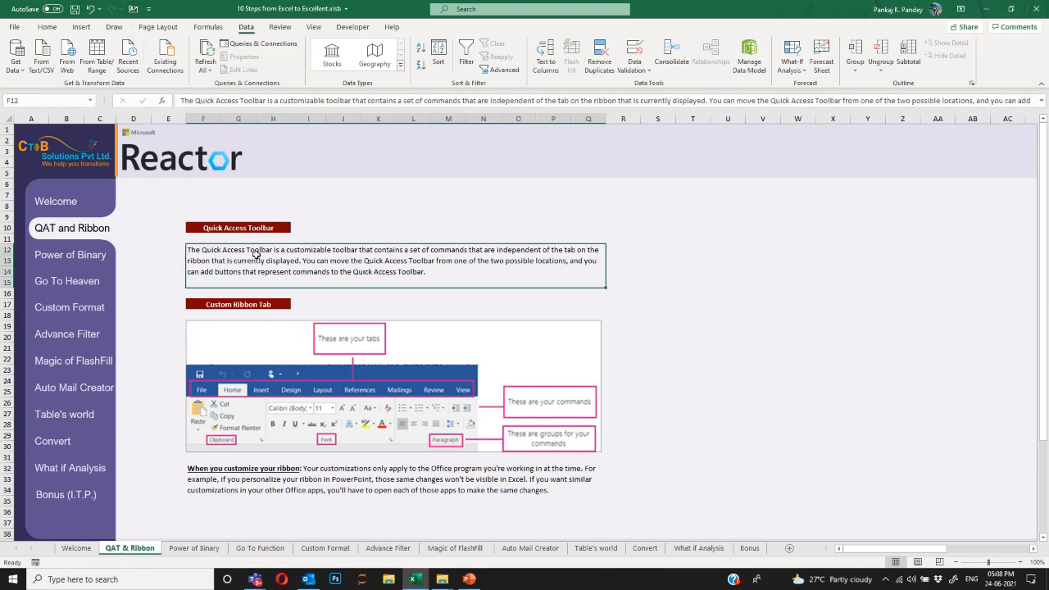
Test the new Email button, then close the draft without sending.
click(133, 10)
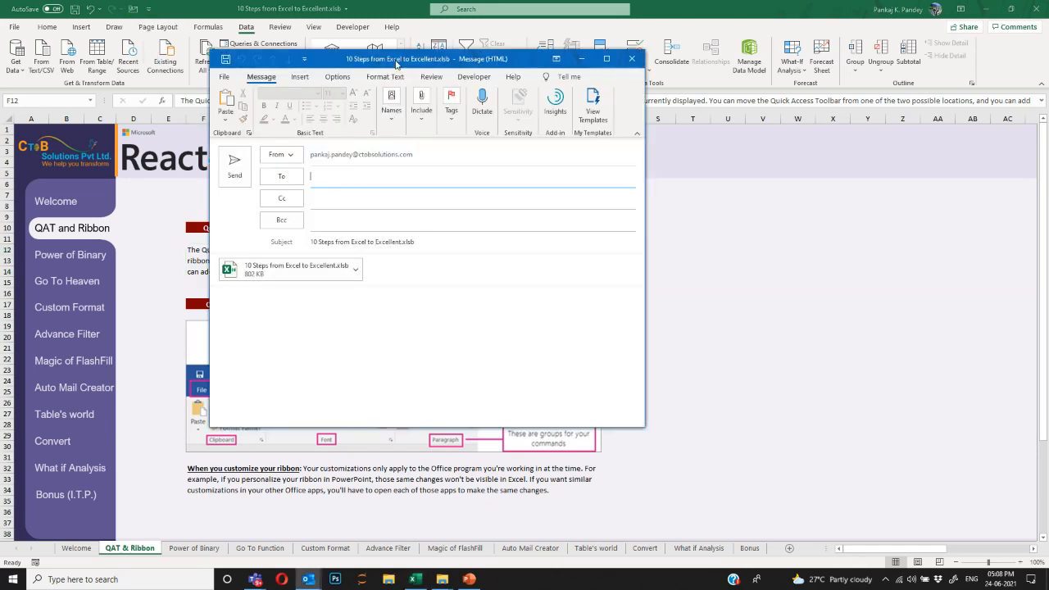
drag(325, 64, 452, 104)
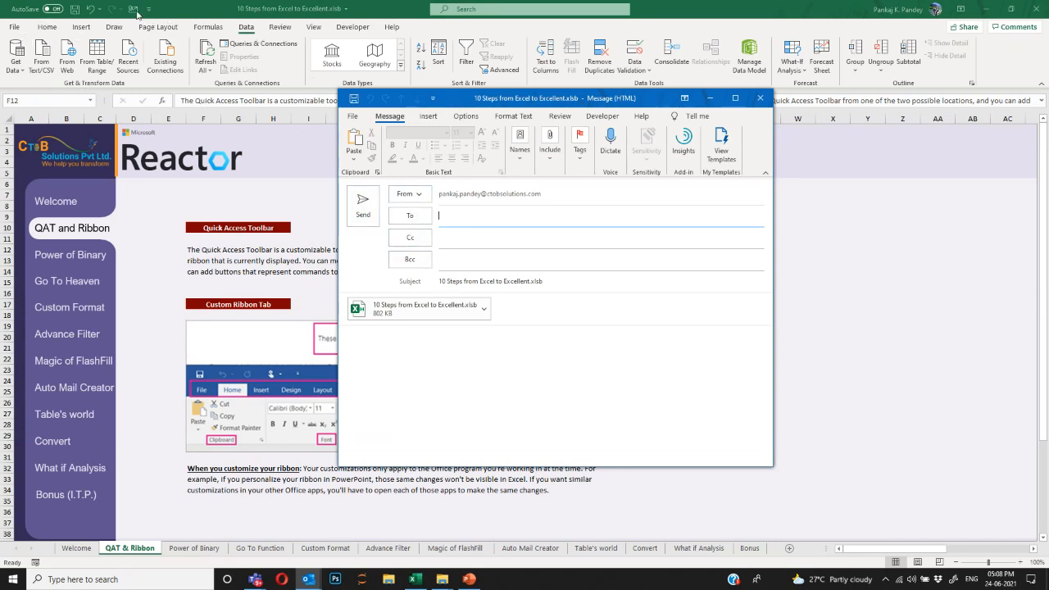
click(759, 98)
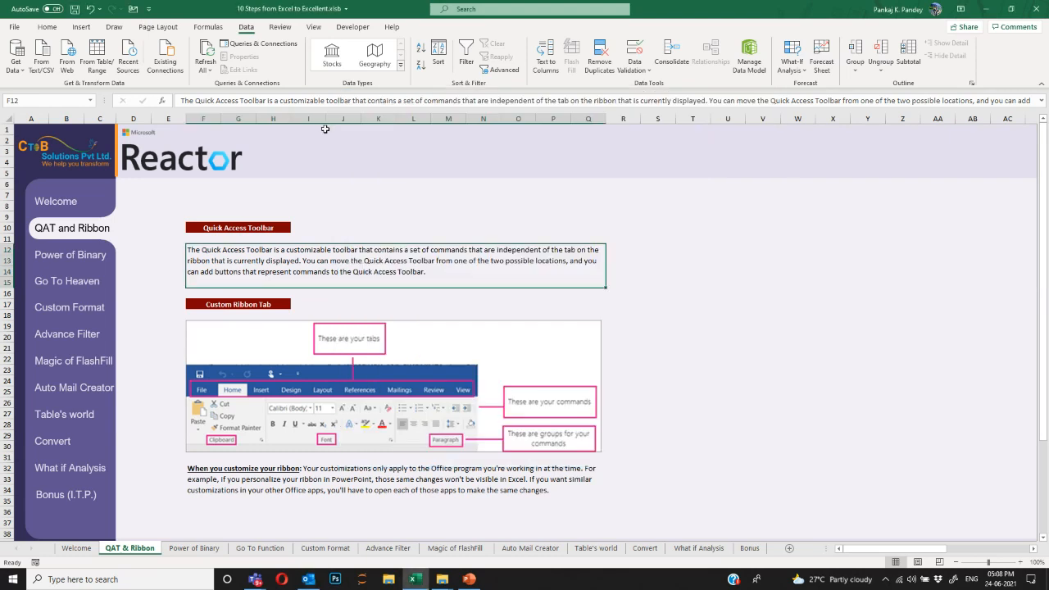
Open the full Quick Access Toolbar options and list All Commands.
click(149, 10)
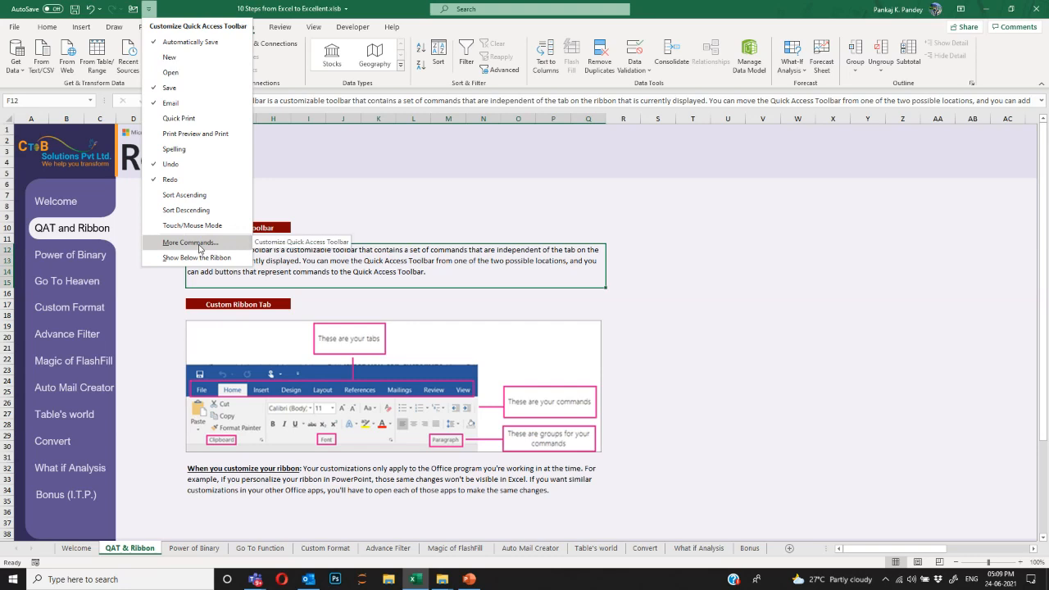
click(195, 242)
drag(486, 114, 433, 82)
scroll(476, 246, down, 8)
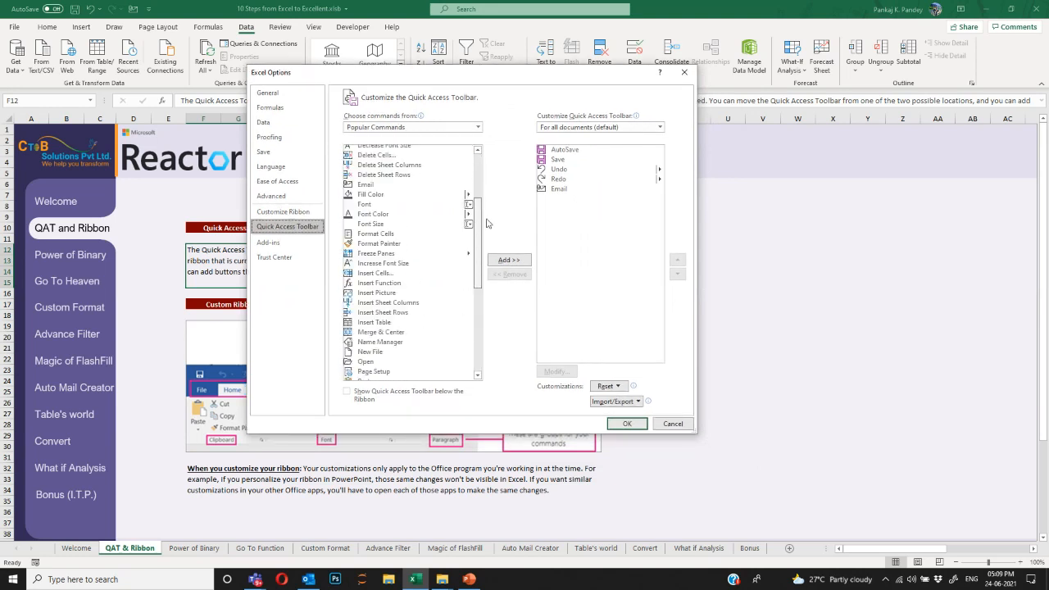
drag(479, 262, 485, 168)
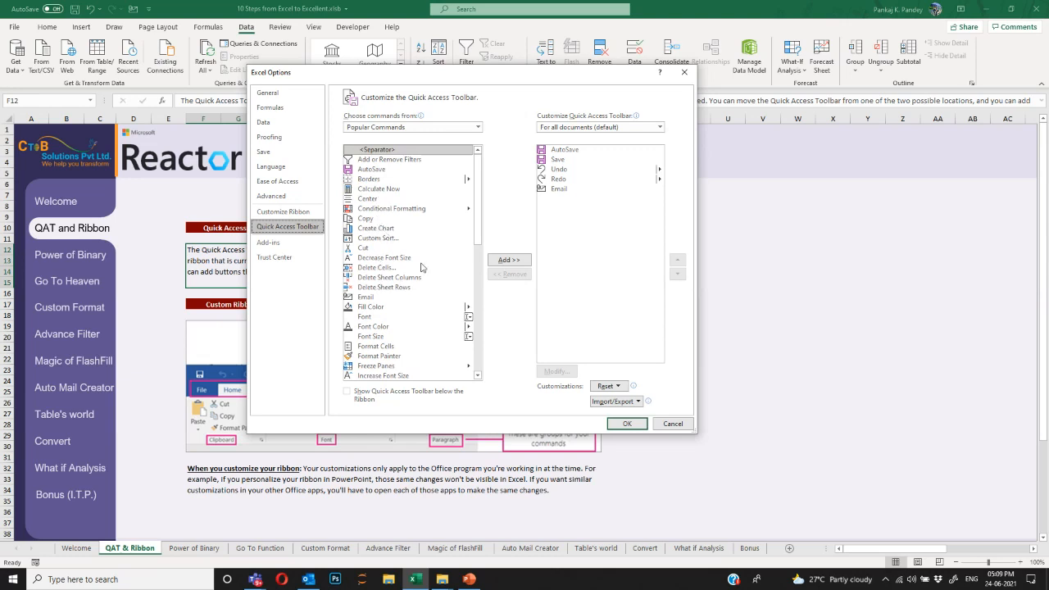
scroll(461, 233, down, 5)
scroll(462, 234, down, 7)
scroll(464, 233, up, 8)
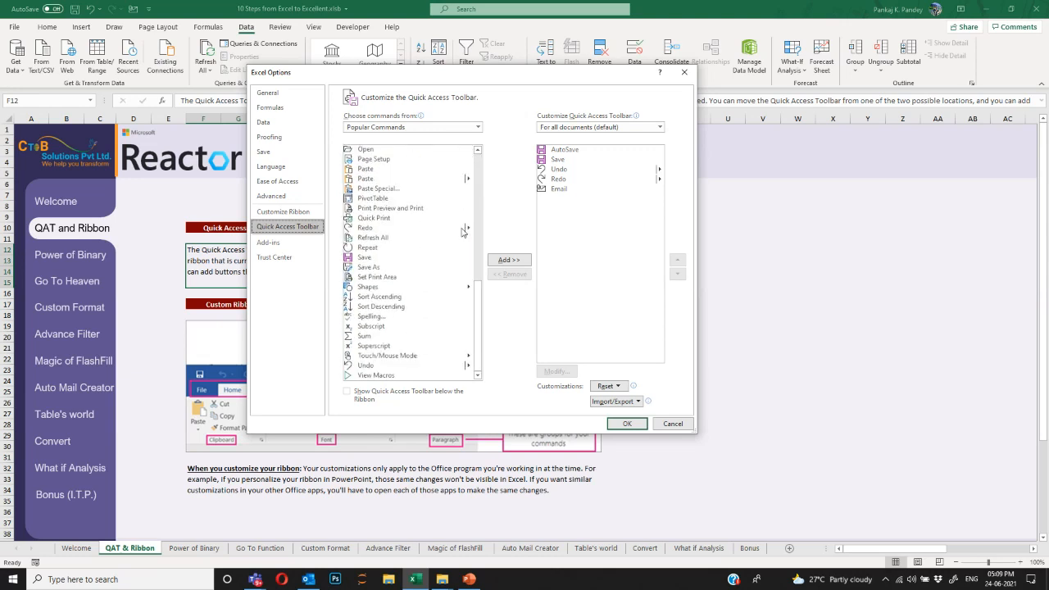
click(407, 129)
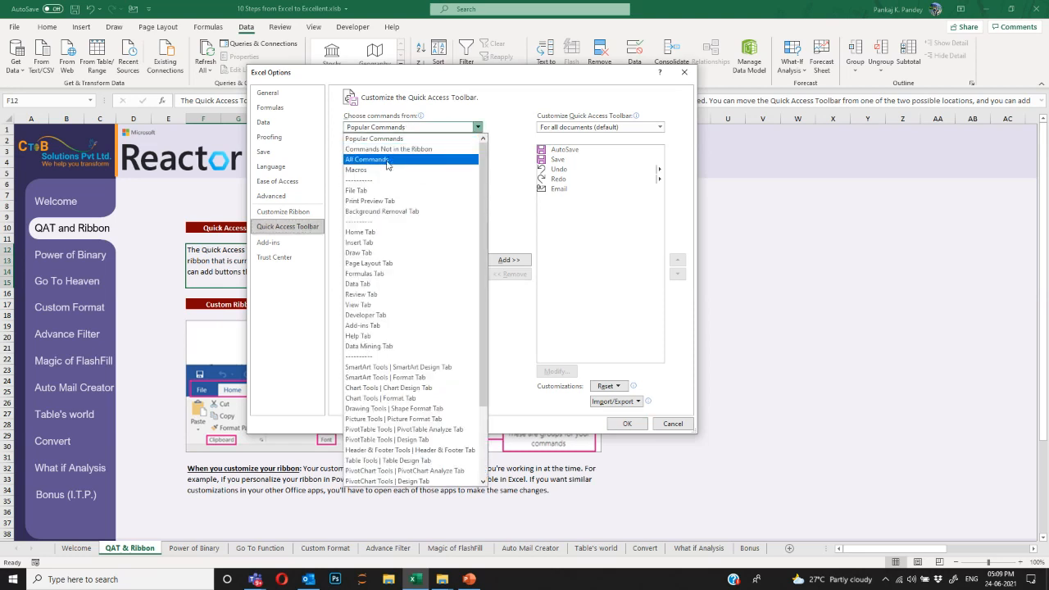
click(387, 160)
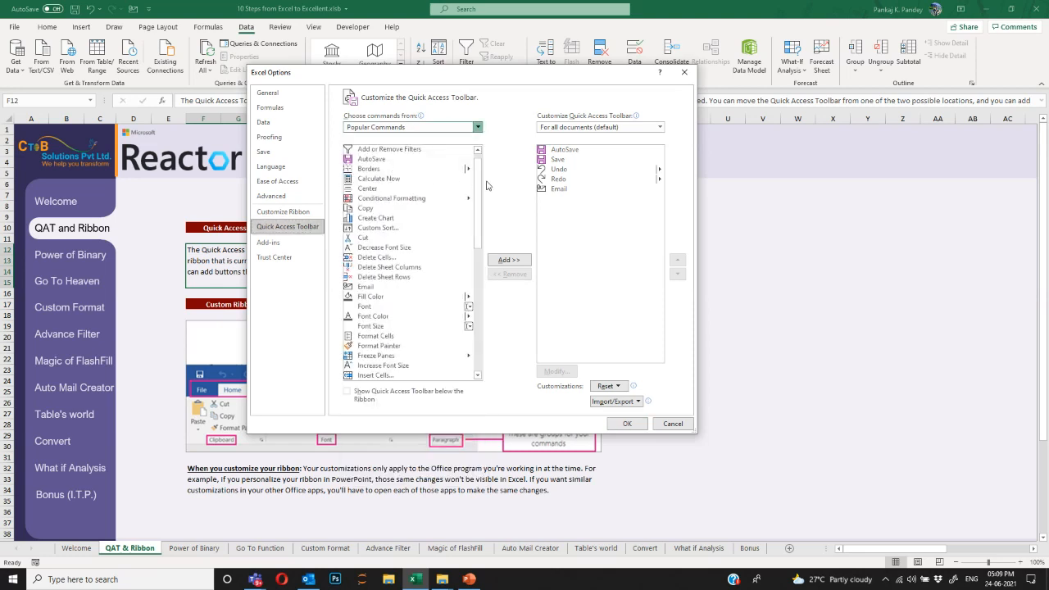
drag(478, 162, 479, 193)
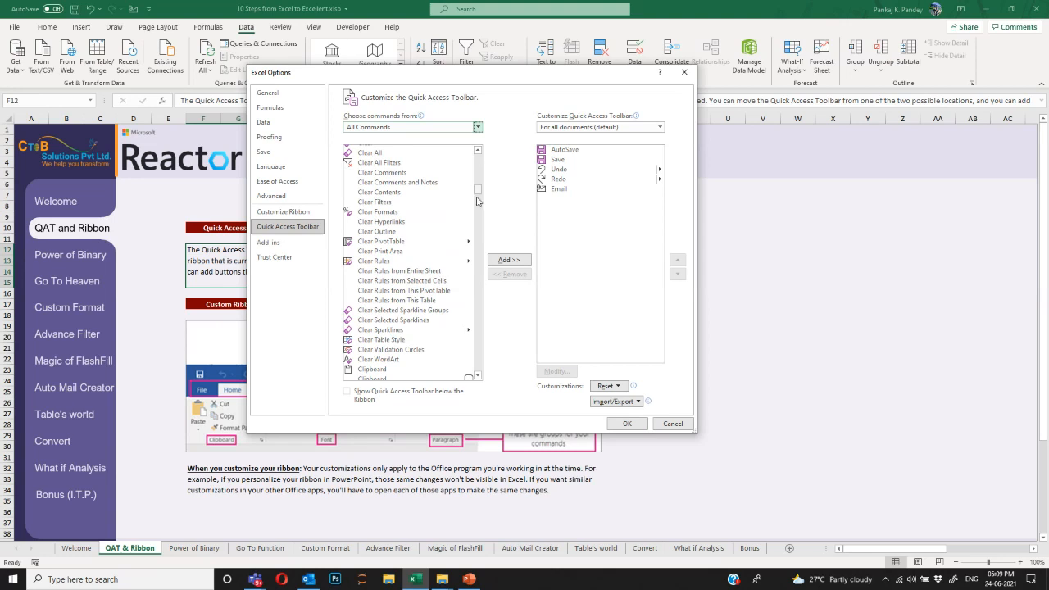
scroll(465, 230, down, 6)
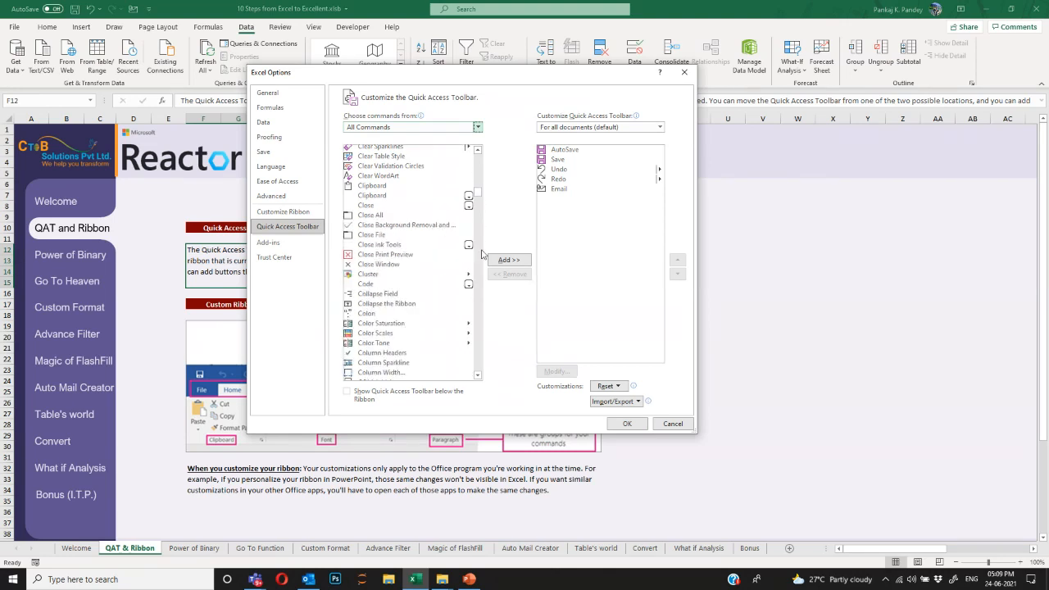
scroll(426, 262, down, 6)
Add Toggle Full Screen View to the Quick Access Toolbar.
click(390, 290)
key(t)
scroll(416, 323, down, 5)
scroll(410, 307, down, 7)
scroll(416, 302, down, 8)
click(415, 297)
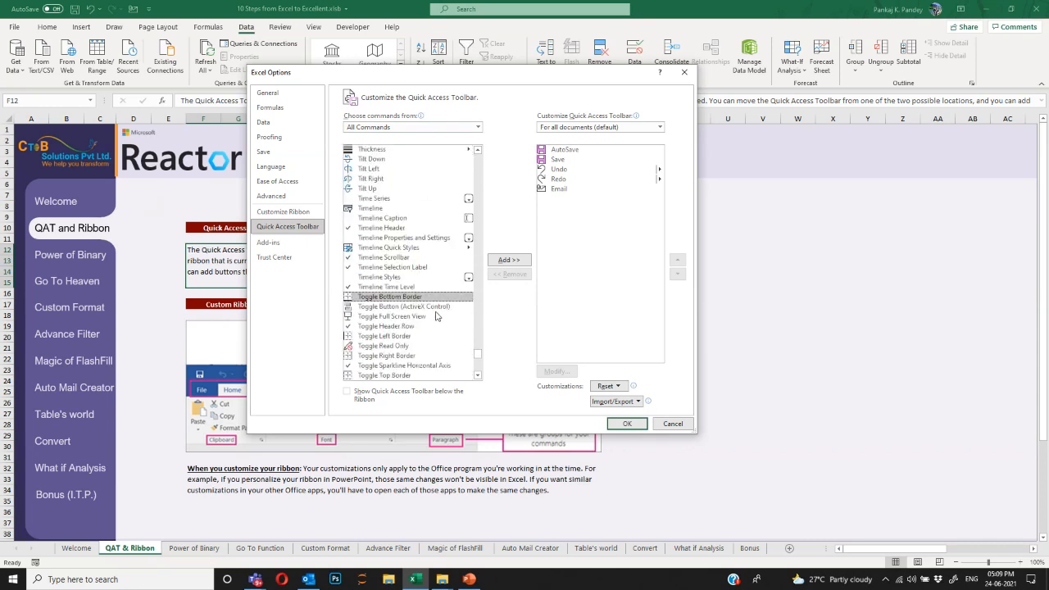
click(386, 316)
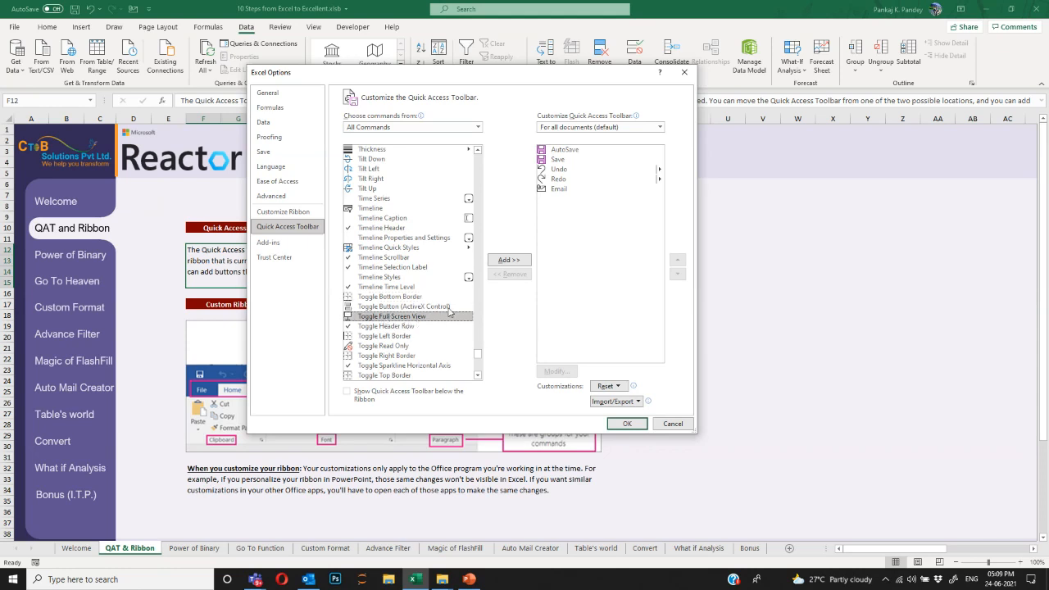
click(509, 260)
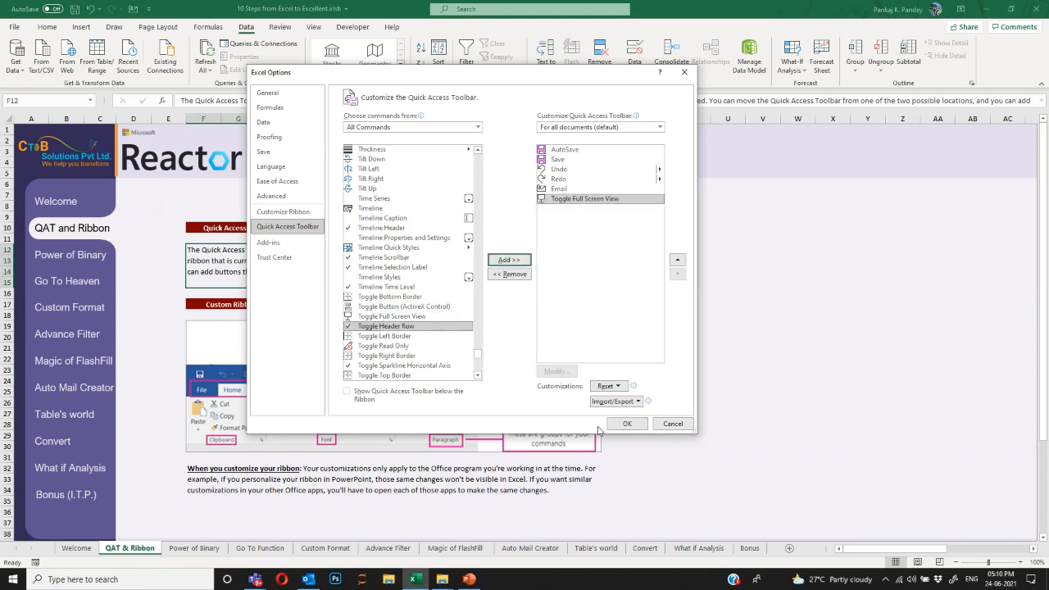
Find Camera by typing 'cam', add it to the toolbar, and confirm with OK.
click(395, 239)
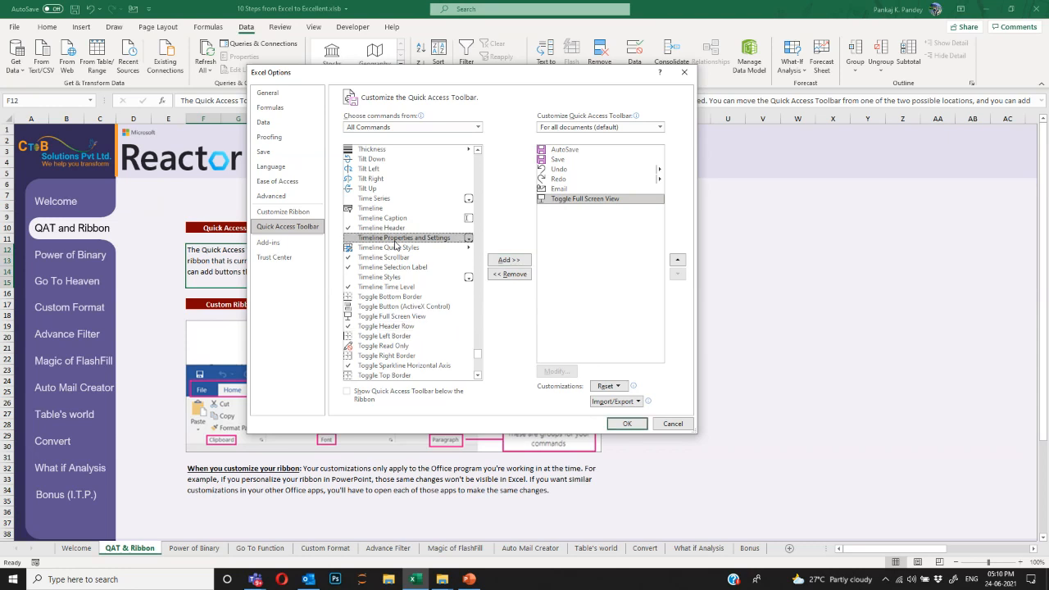
text(cam)
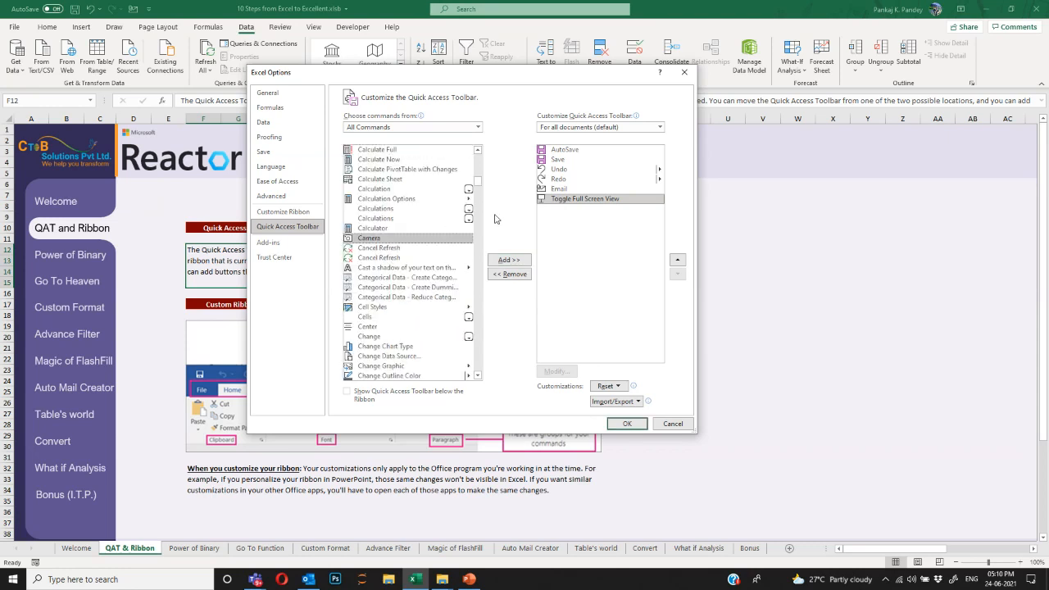
click(509, 260)
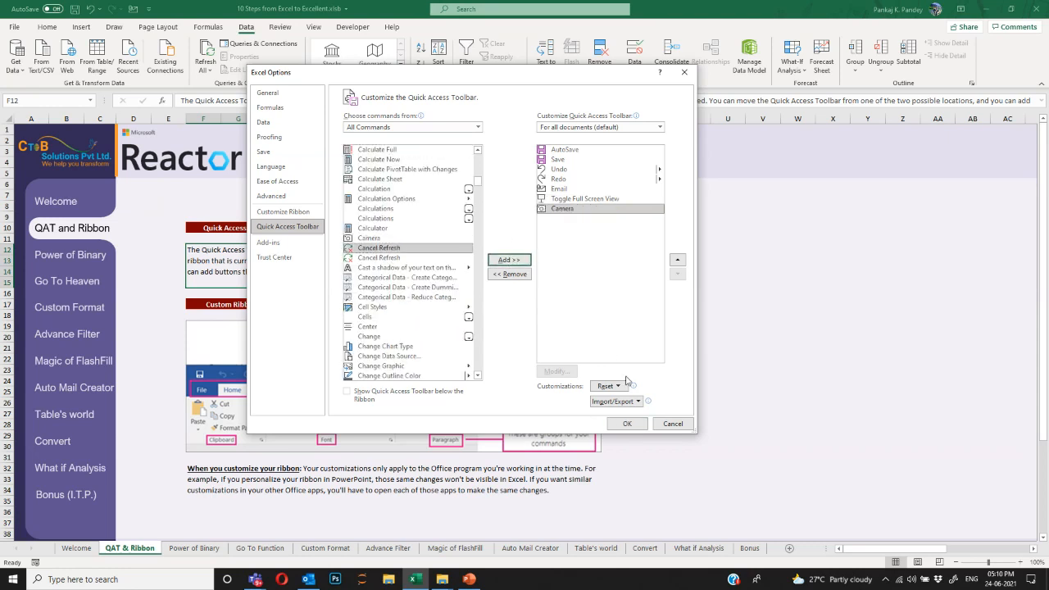
click(627, 423)
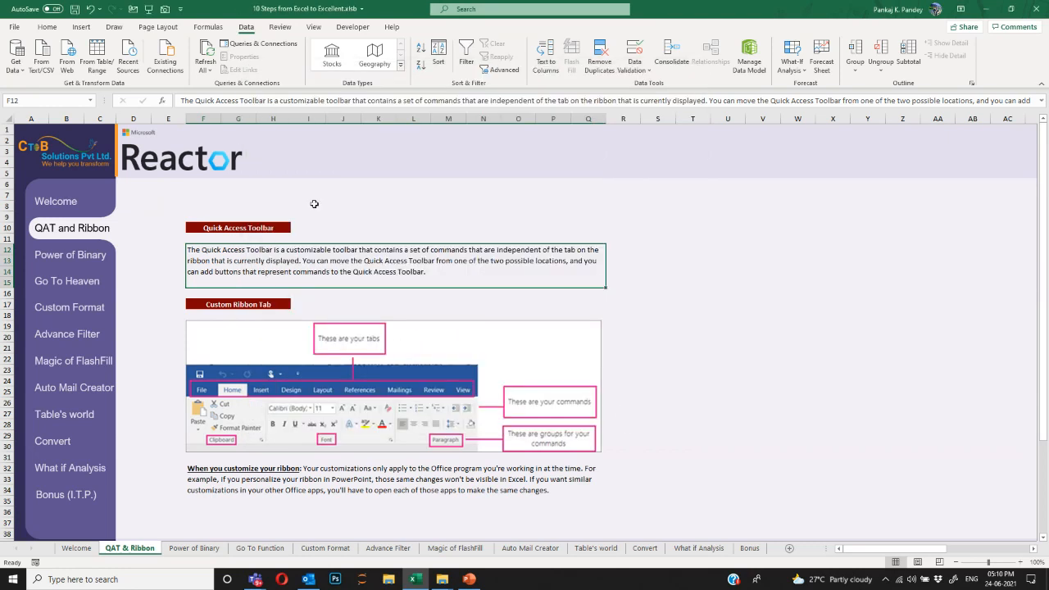
click(149, 10)
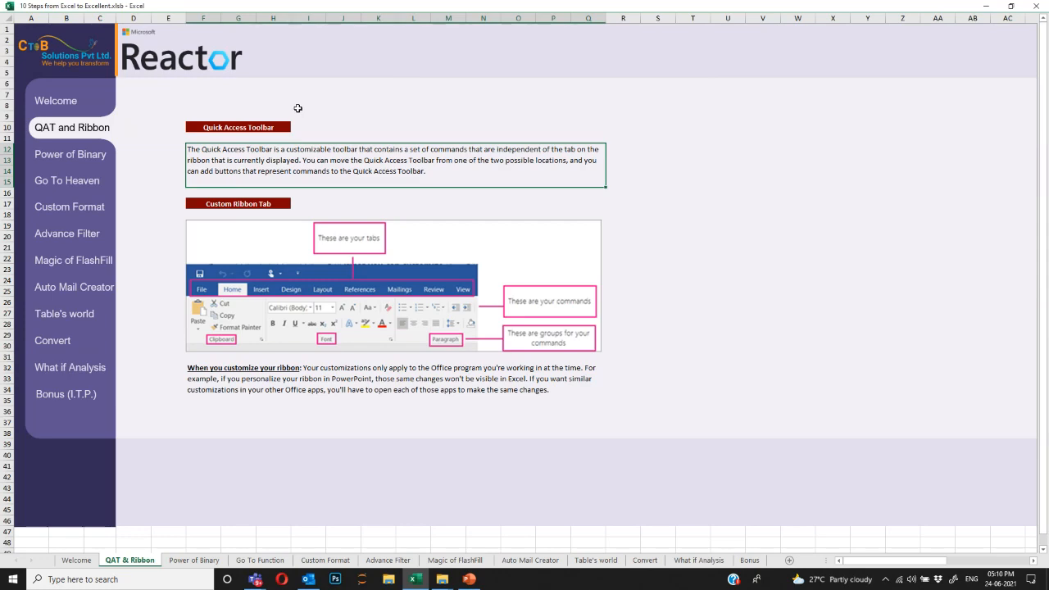
key(ctrl+shift+F1)
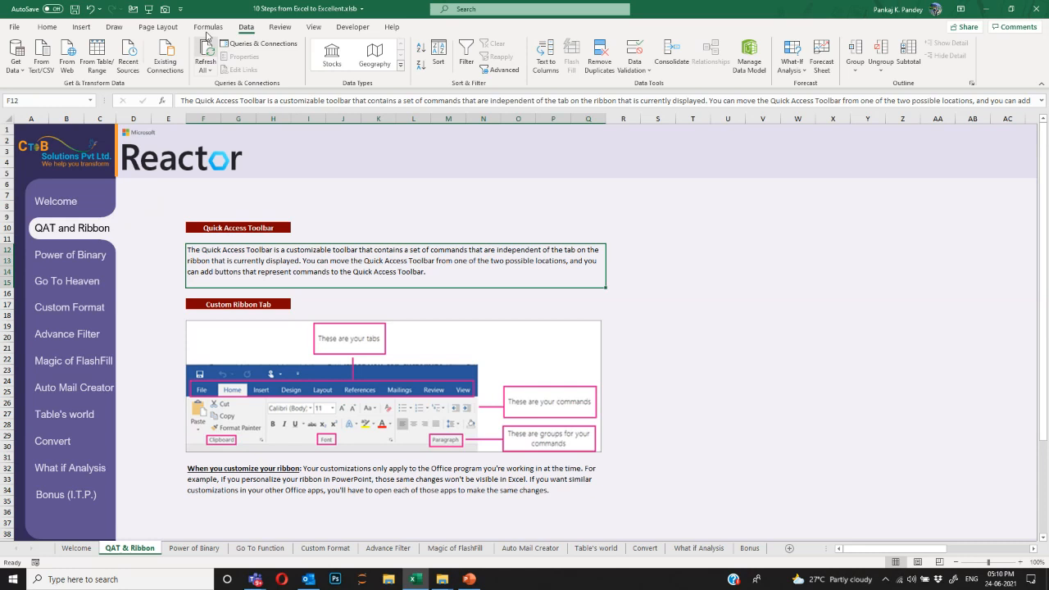
Take a Camera snapshot of the description cell and place it above the toolbar heading.
click(165, 9)
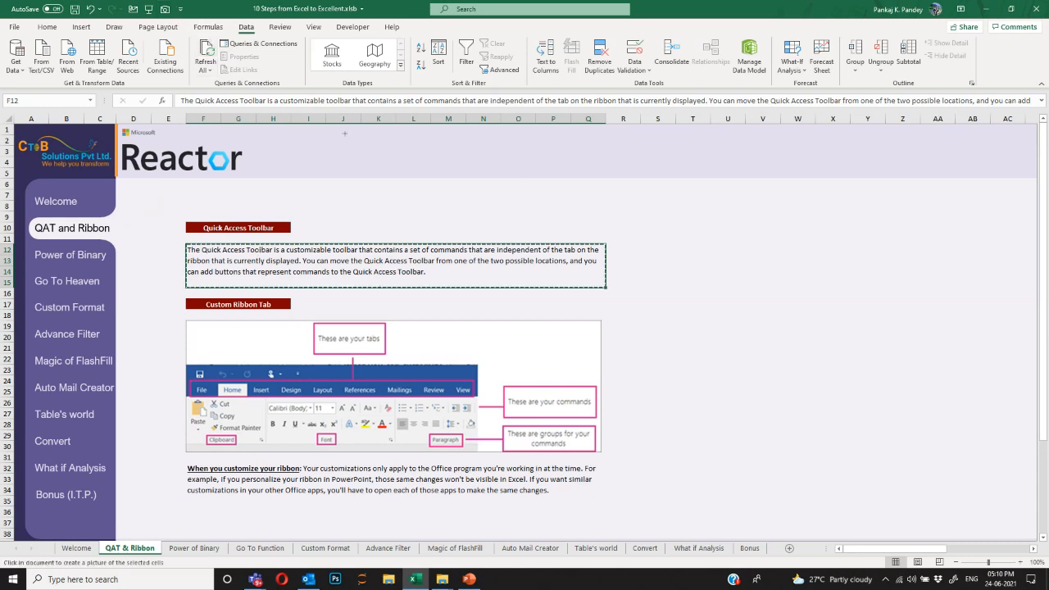
click(545, 172)
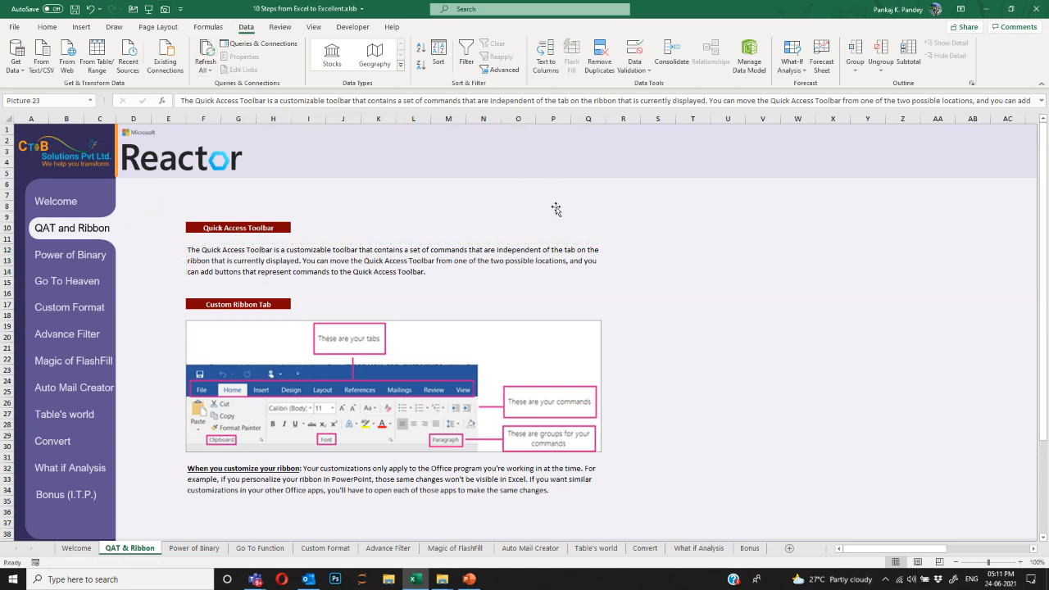
drag(697, 208, 556, 213)
Type 'pankaj' into cell F12, then undo the change.
click(529, 257)
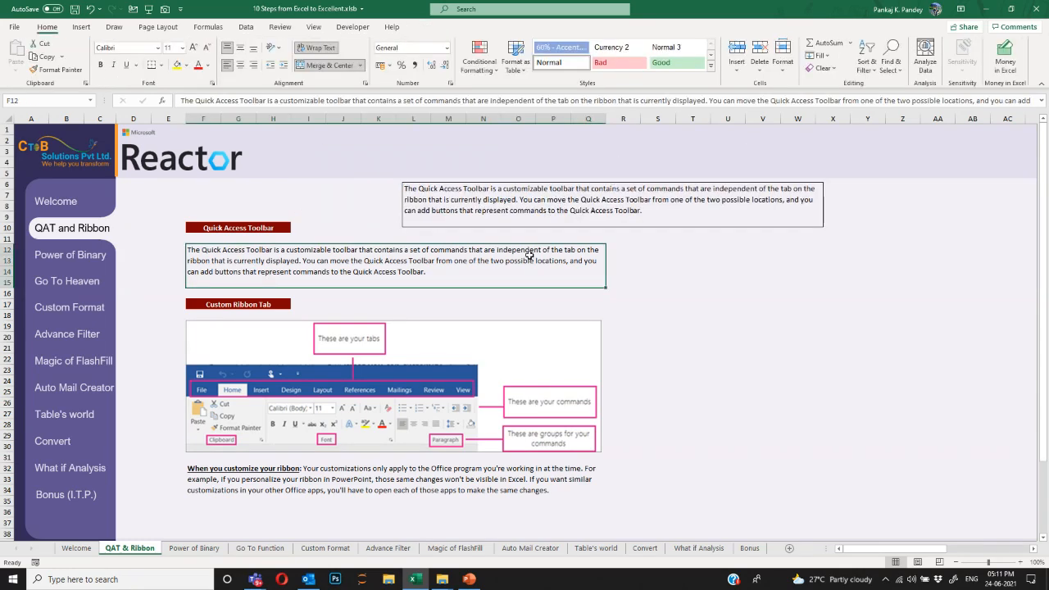
text(pankaj)
key(Return)
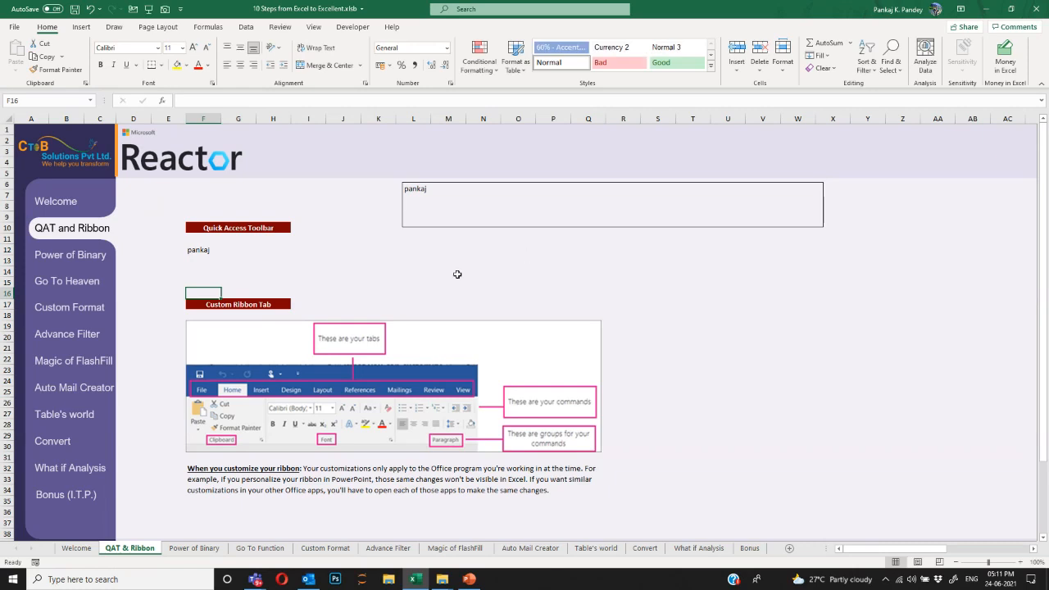
click(457, 275)
key(ctrl+z)
Move and resize the Camera picture into the banner, then delete it.
drag(518, 209, 397, 158)
mouse_move(678, 177)
mouse_down()
mouse_move(574, 156)
mouse_move(538, 162)
mouse_move(658, 175)
mouse_up()
drag(536, 162, 623, 161)
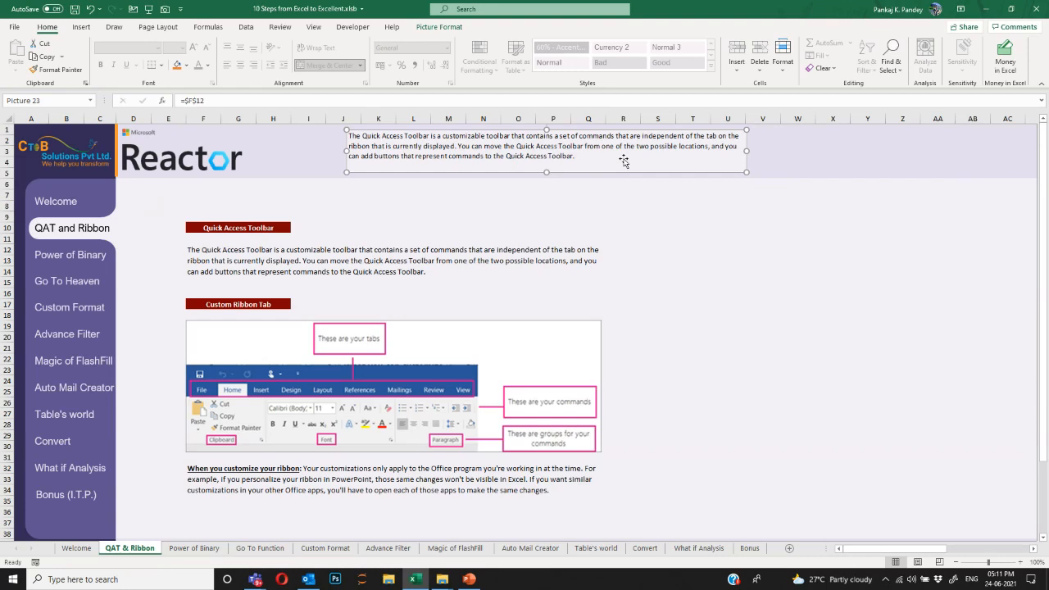
key(Delete)
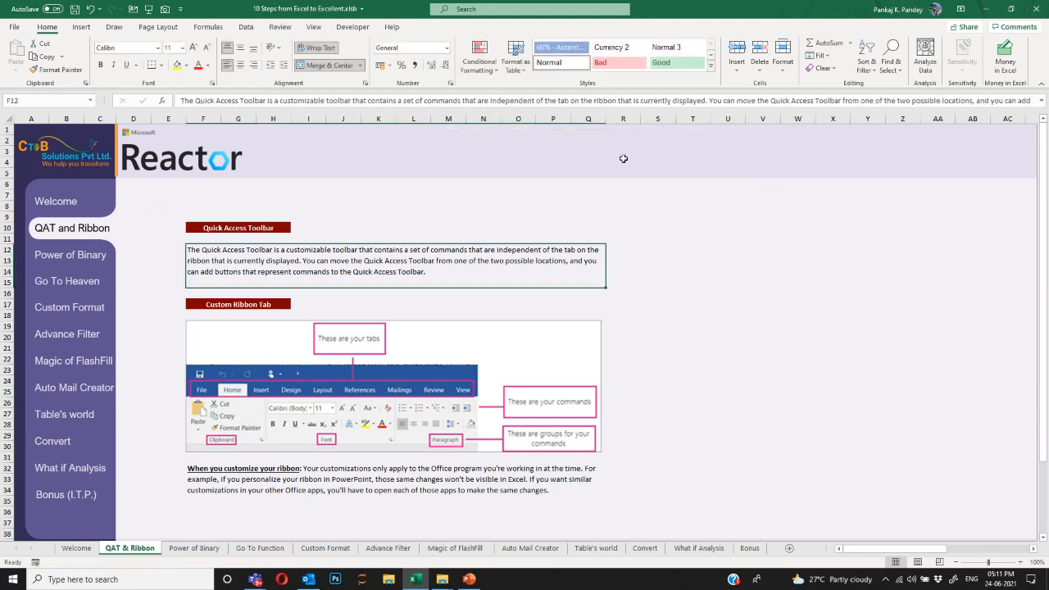
click(180, 9)
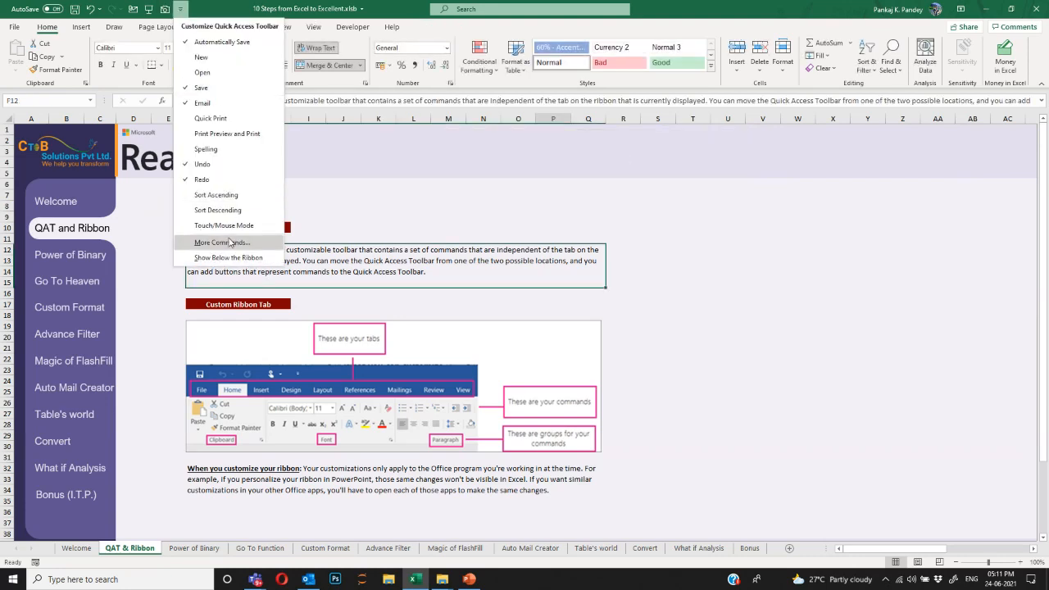
From All Commands, add 3-D Rotation to the Quick Access Toolbar and apply with OK.
click(231, 242)
click(475, 163)
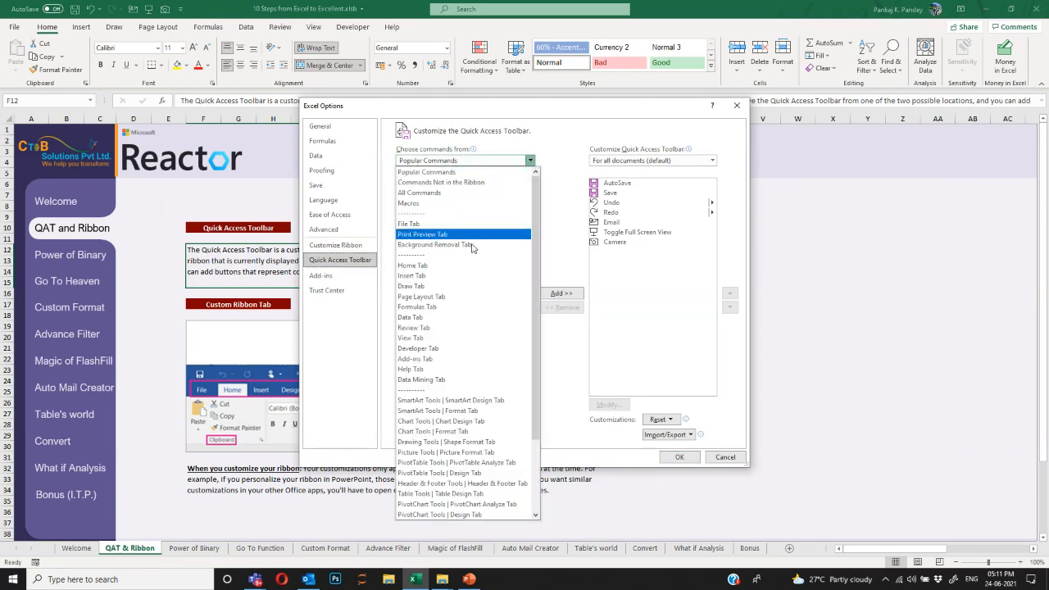
click(445, 194)
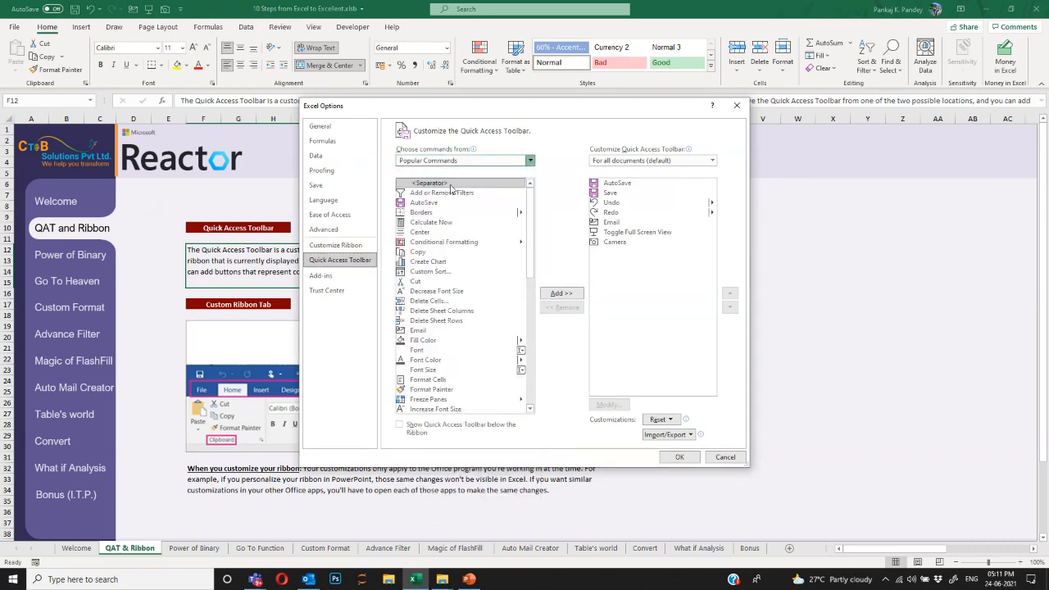
scroll(530, 246, down, 1)
drag(530, 192, 527, 305)
click(463, 223)
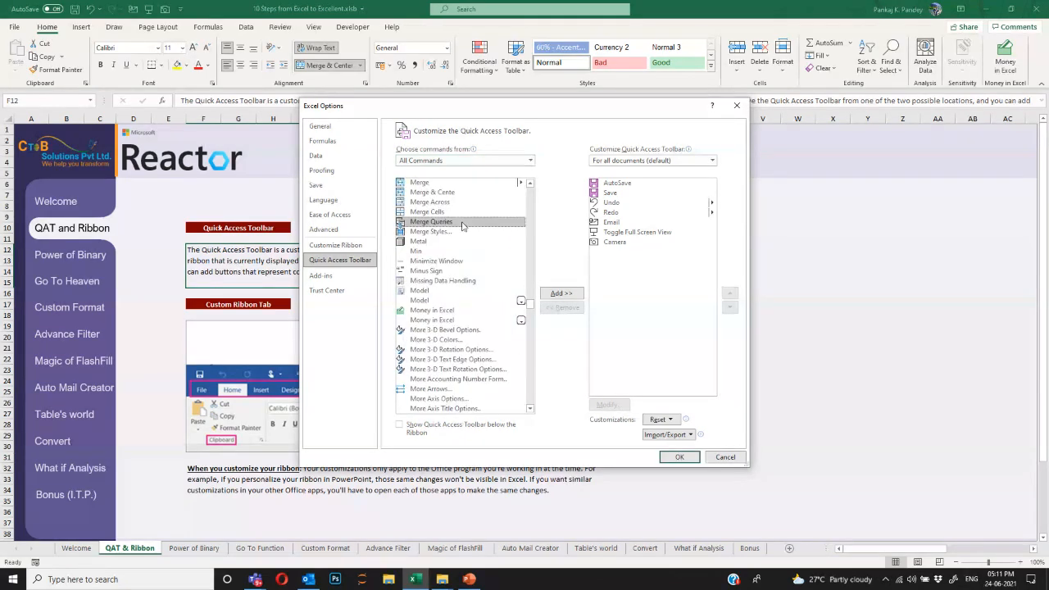
click(448, 251)
drag(530, 306, 529, 188)
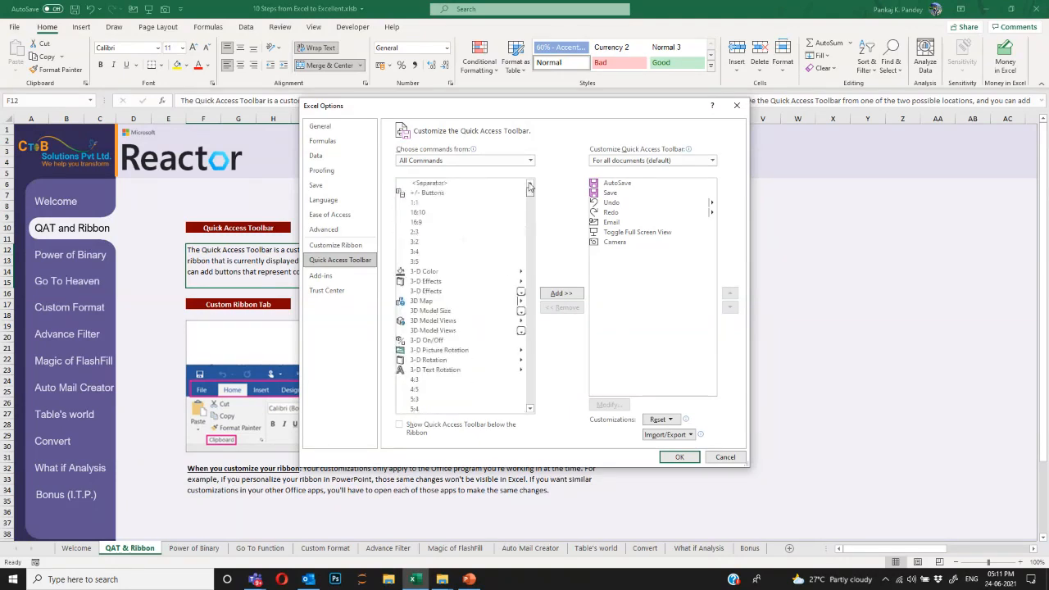
click(464, 274)
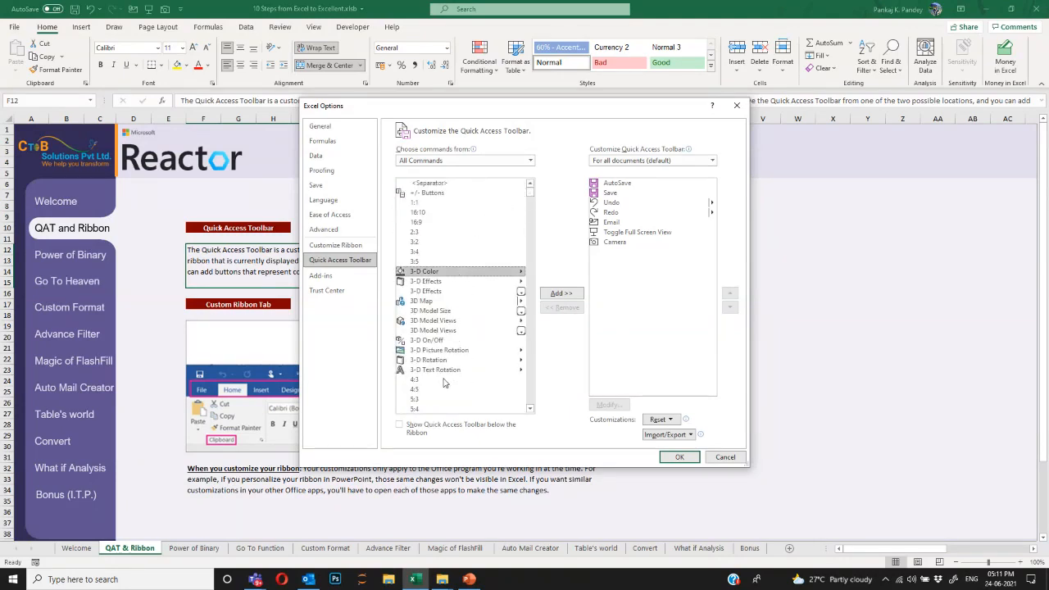
click(447, 360)
click(561, 293)
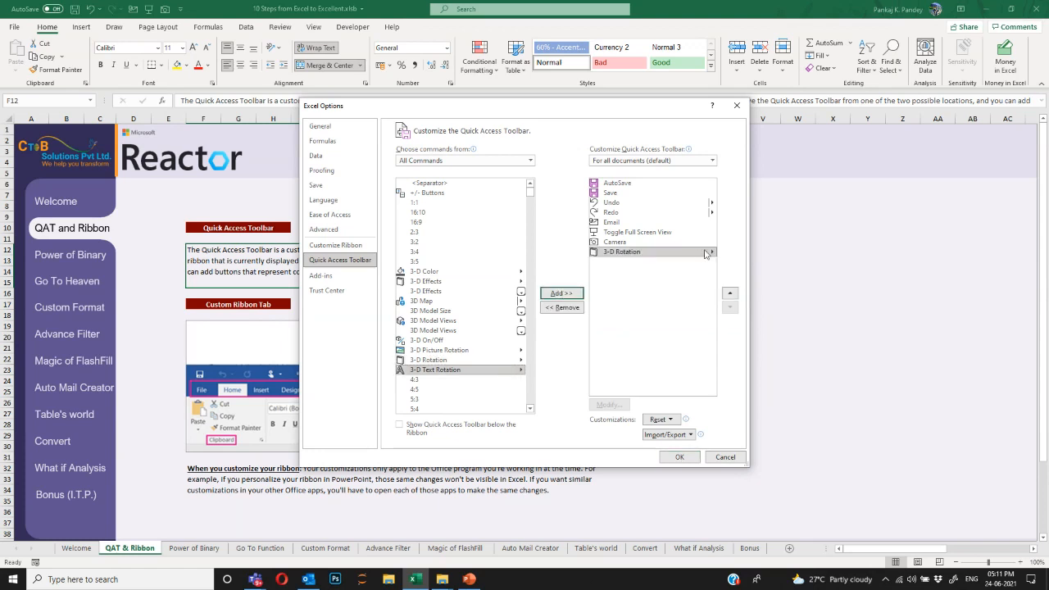
click(682, 459)
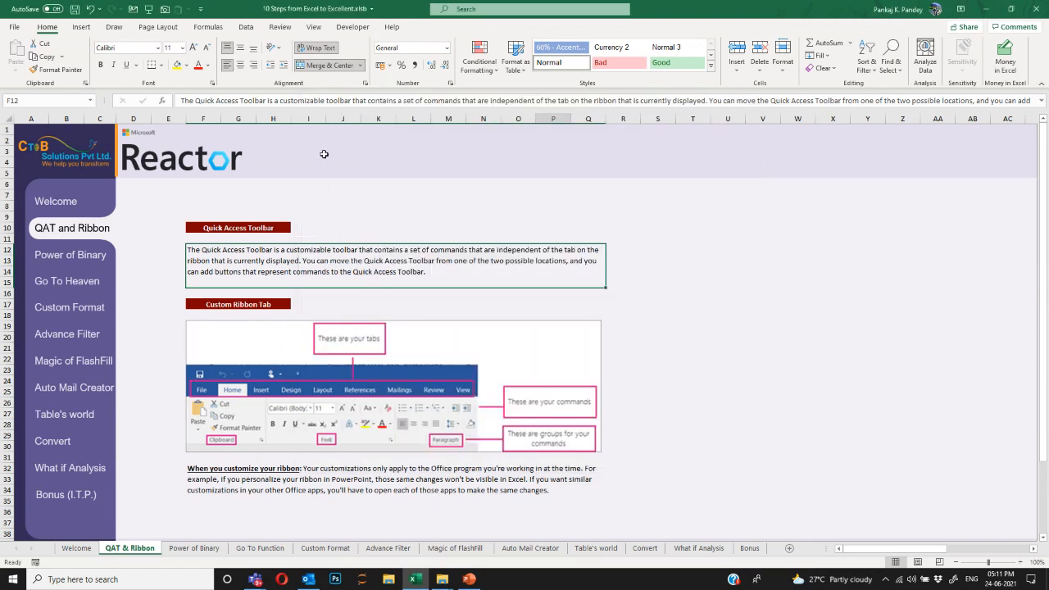
Choose Show Below the Ribbon from the Quick Access Toolbar dropdown.
click(202, 10)
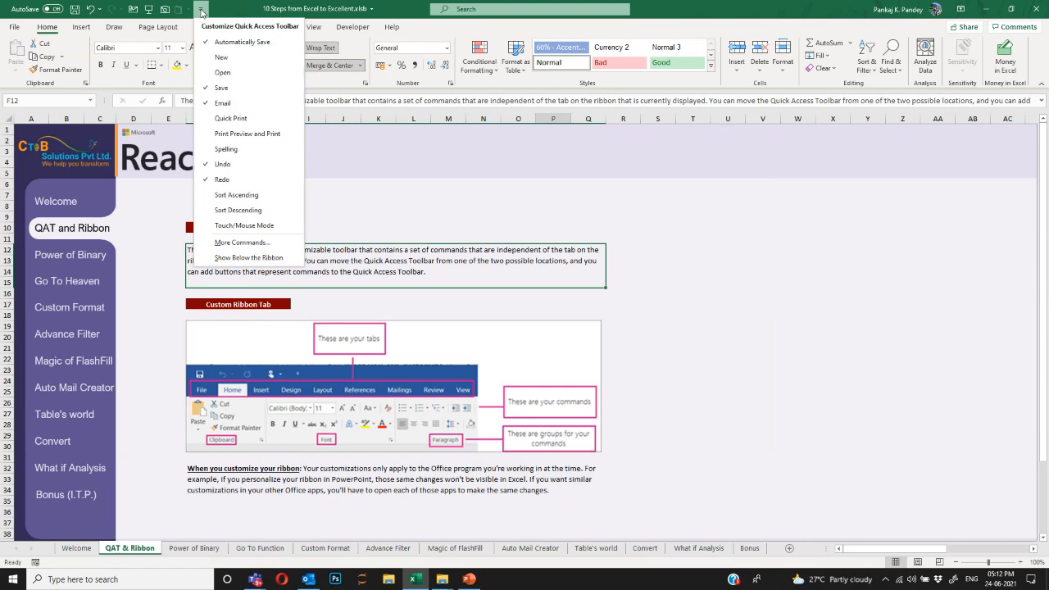
click(240, 258)
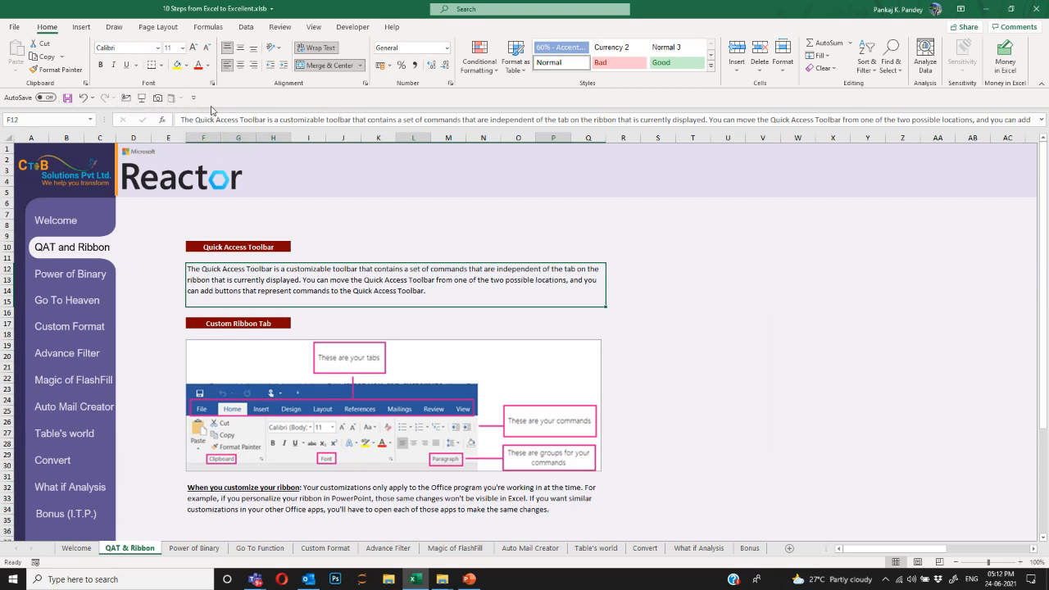
Scroll down the sheet and browse the Page Layout, Formulas, Data, Review and Home tabs.
scroll(321, 247, down, 1)
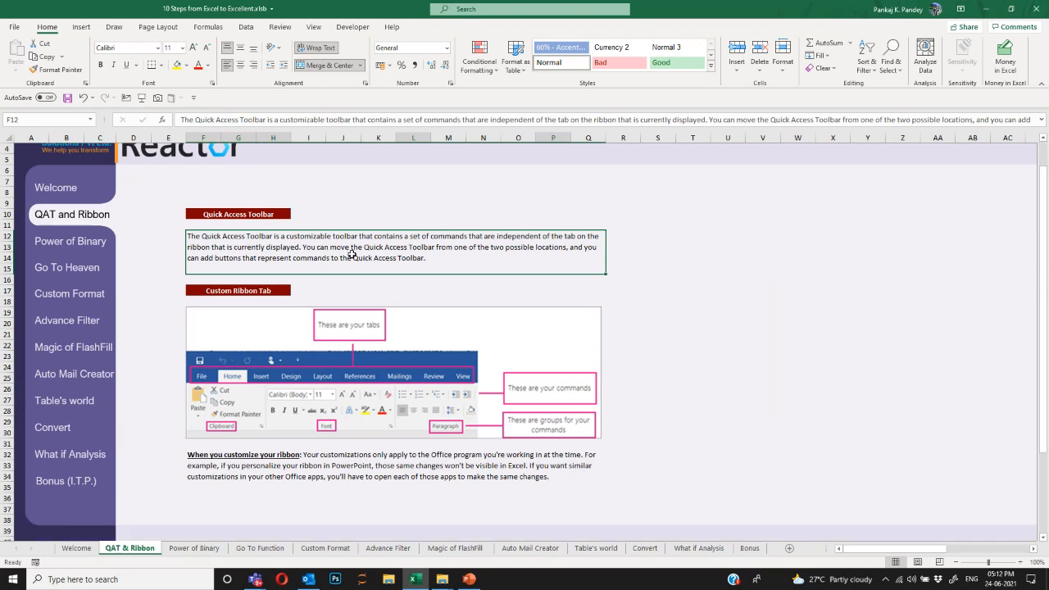
scroll(352, 254, down, 1)
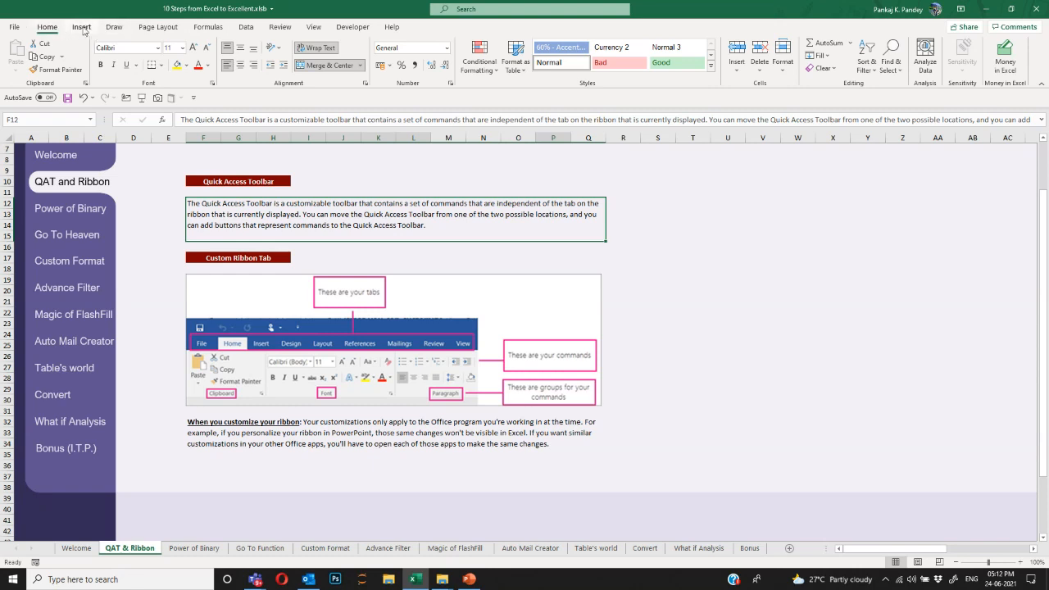
click(162, 29)
click(211, 29)
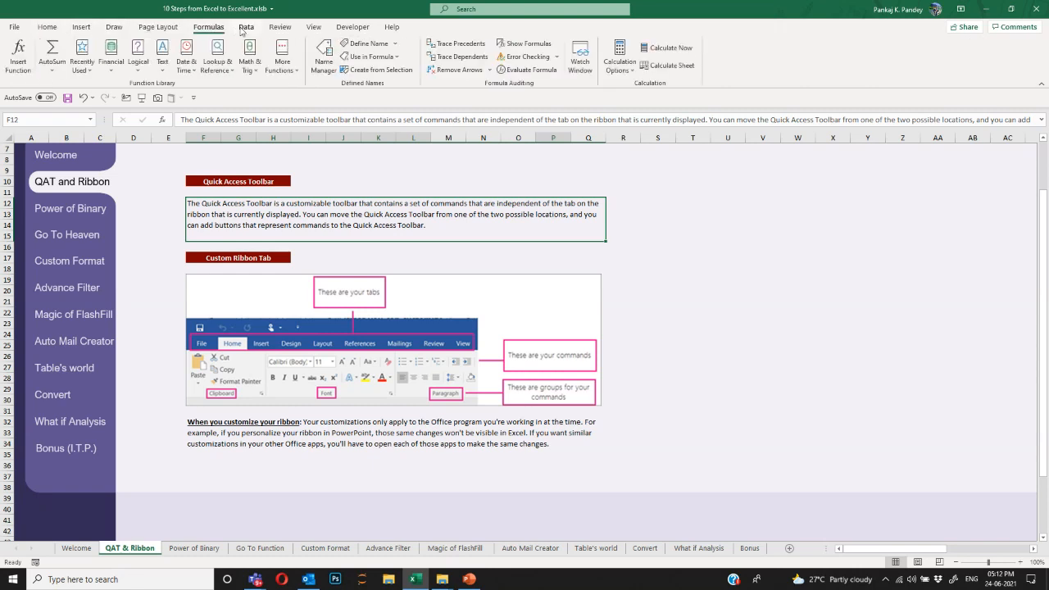
click(246, 28)
click(280, 28)
click(57, 31)
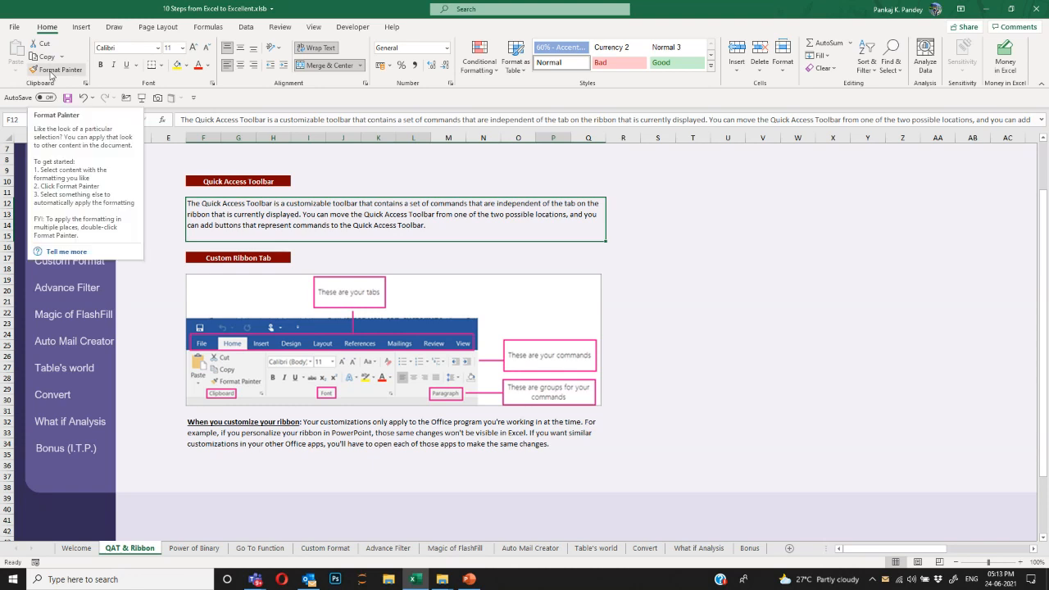
Browse Insert (peeking at the Shapes gallery), Home and Data, ending on the Home tab.
click(82, 27)
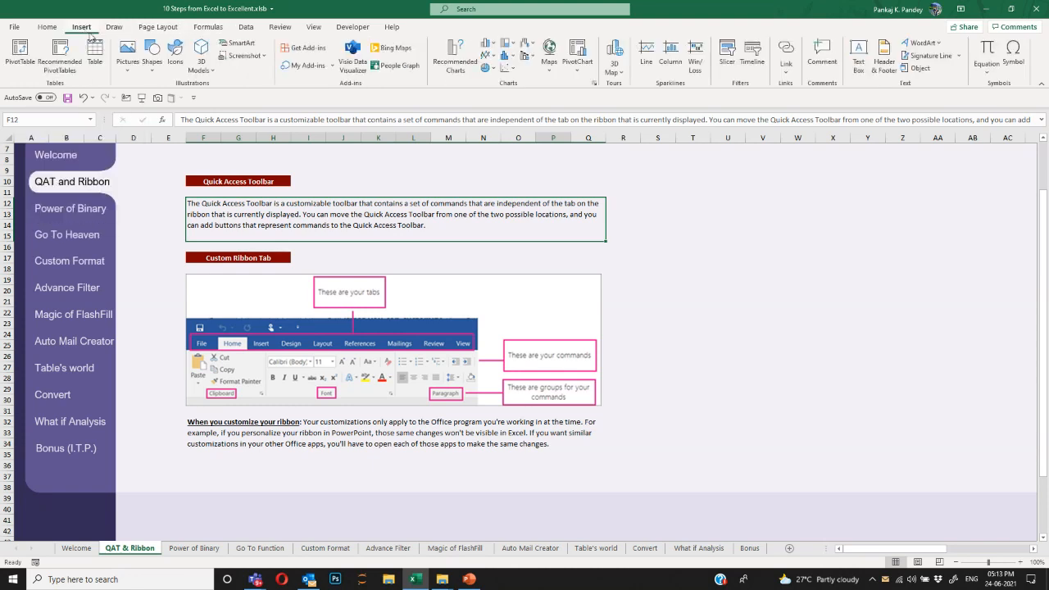
click(152, 56)
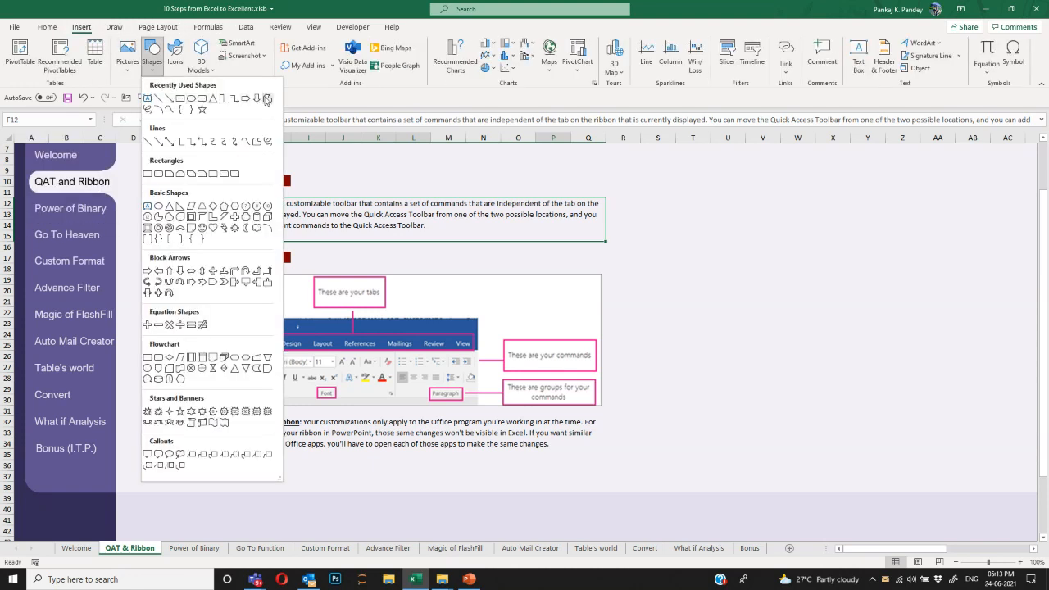
click(152, 74)
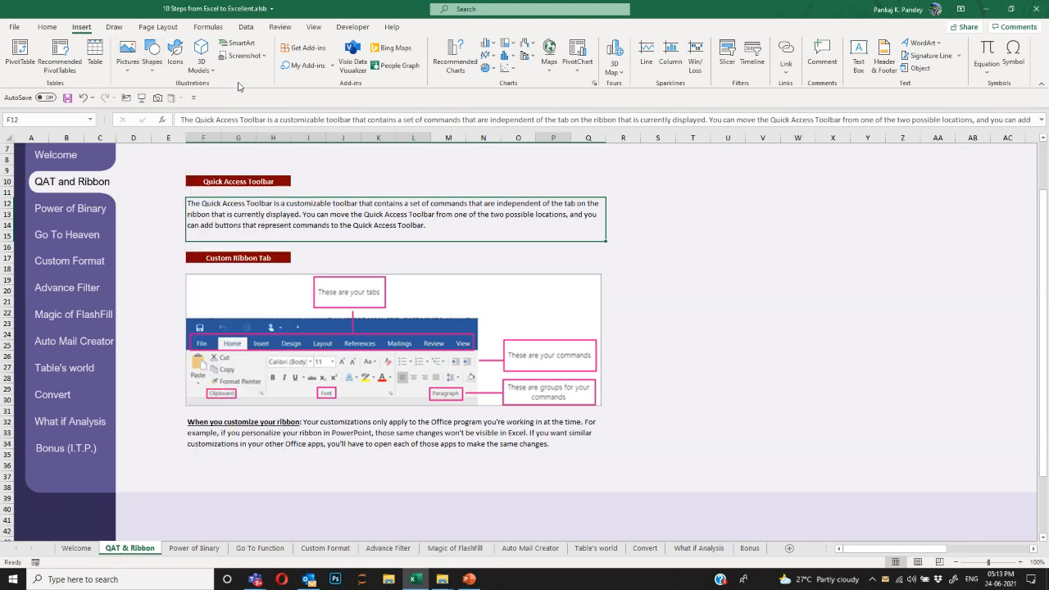
click(47, 26)
click(81, 26)
click(241, 30)
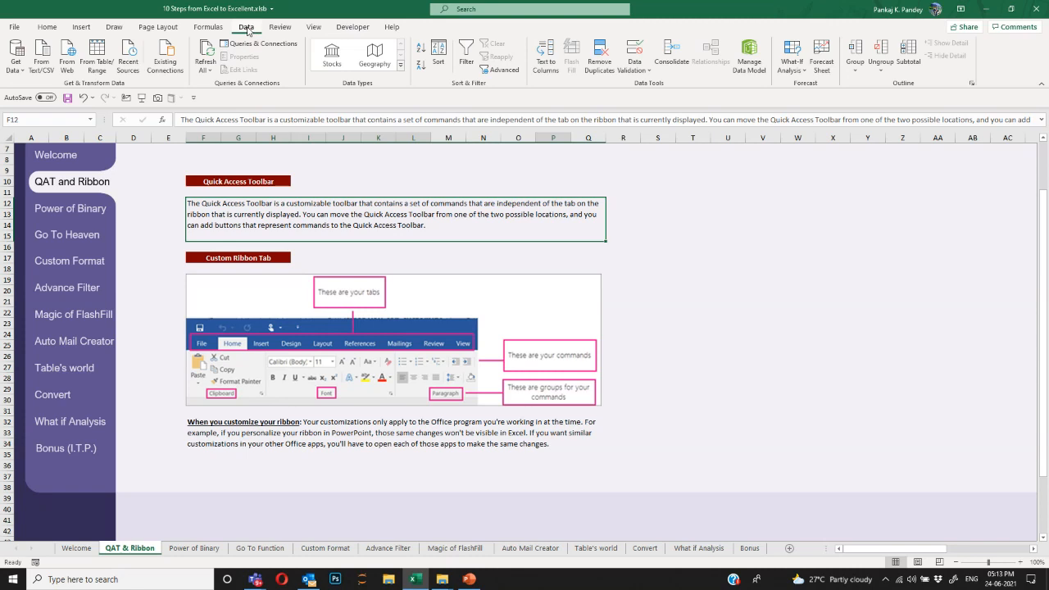
click(46, 27)
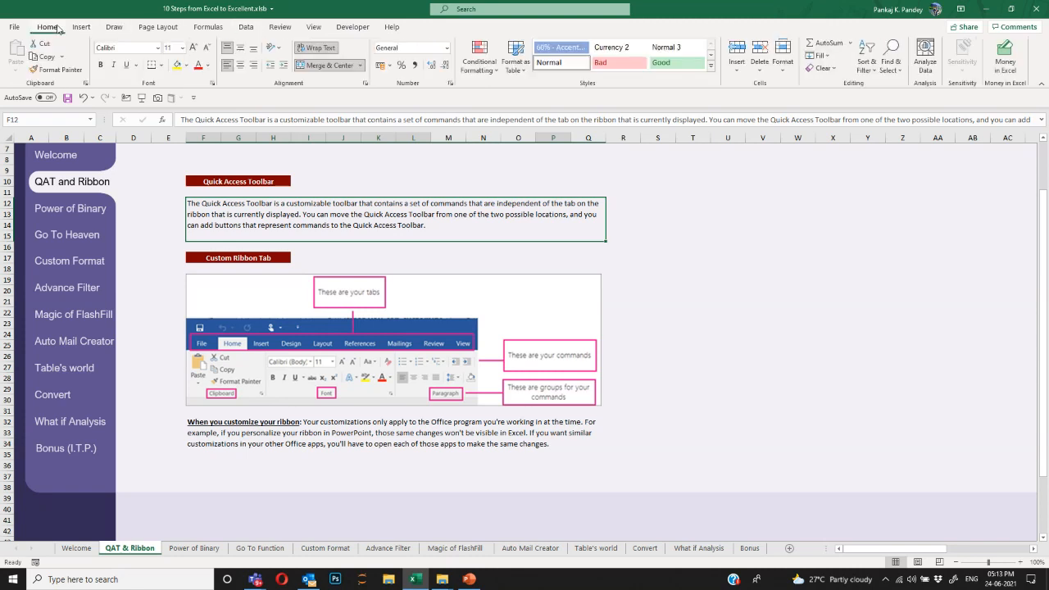
Open Customize the Ribbon and expand then collapse the Home tab's groups.
right_click(243, 31)
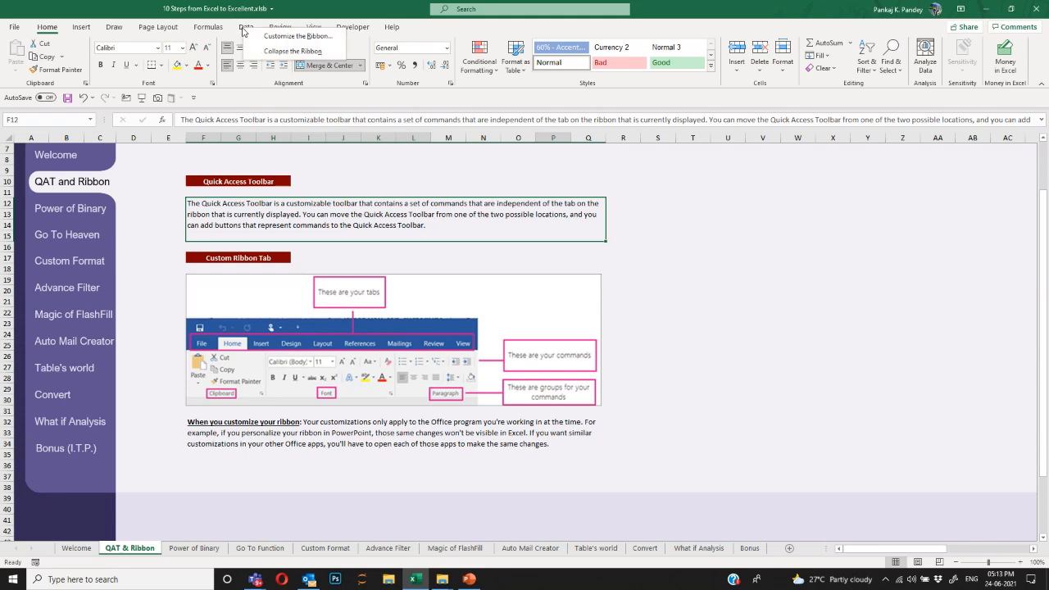
click(305, 38)
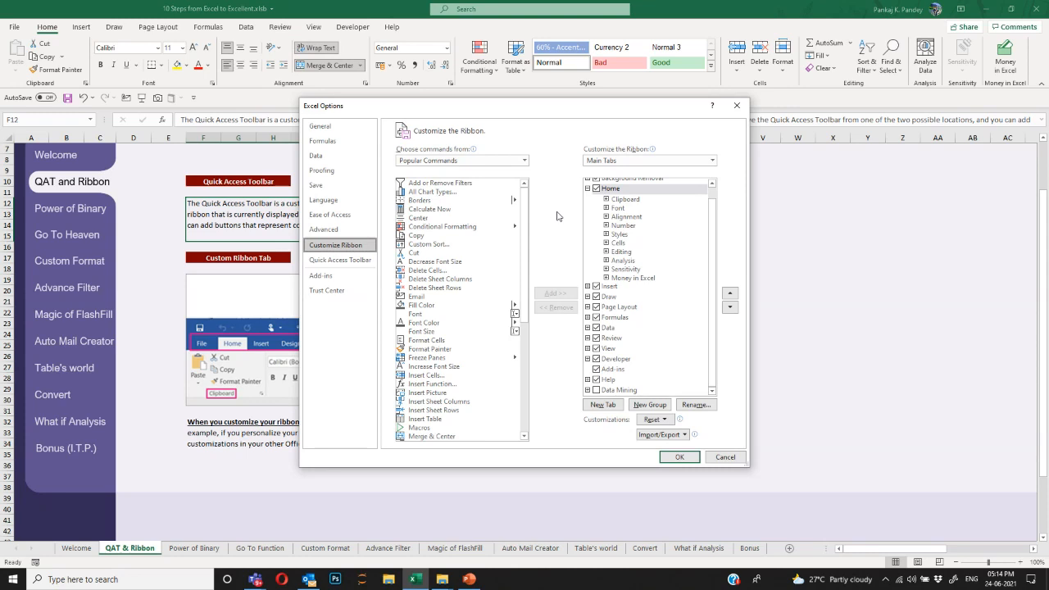
scroll(681, 217, up, 1)
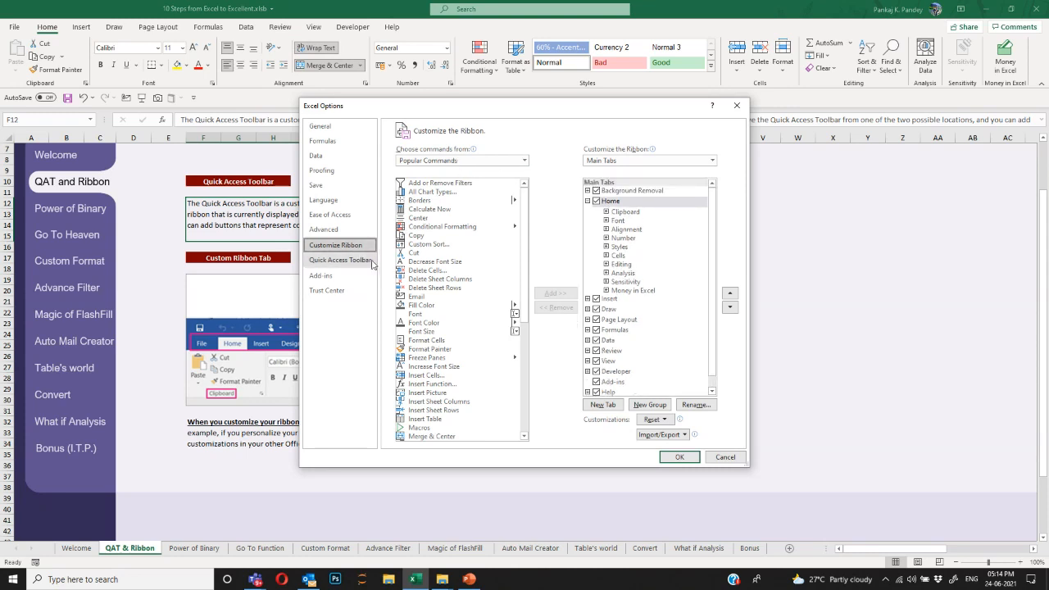
click(367, 260)
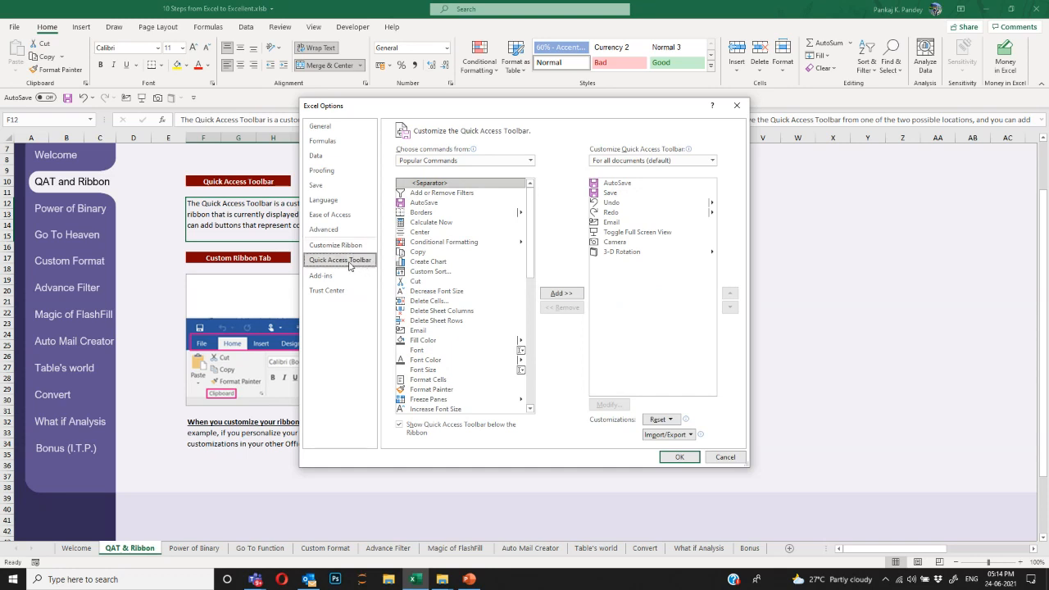
click(350, 246)
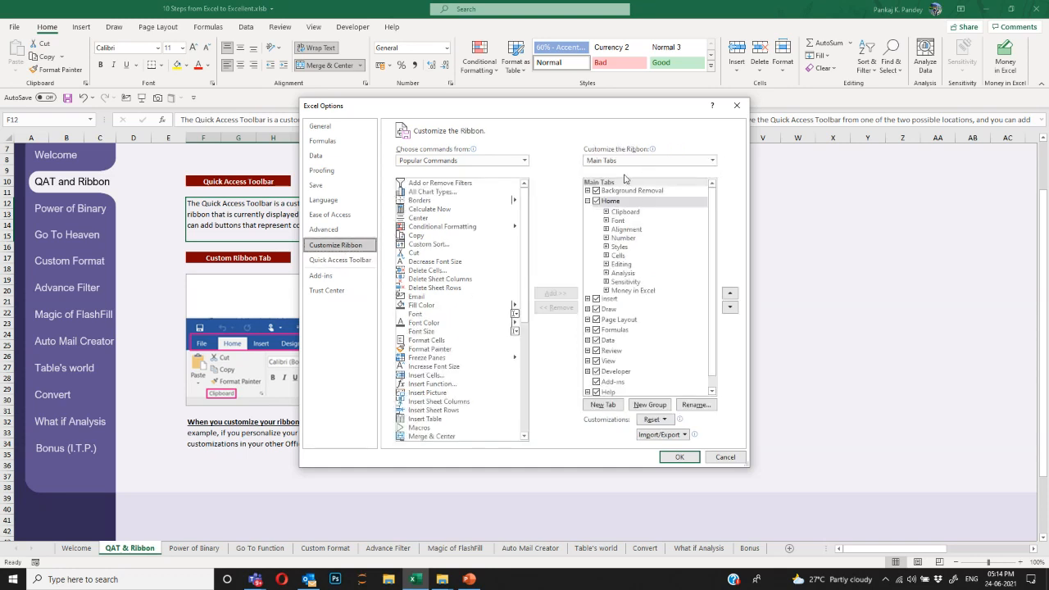
click(588, 200)
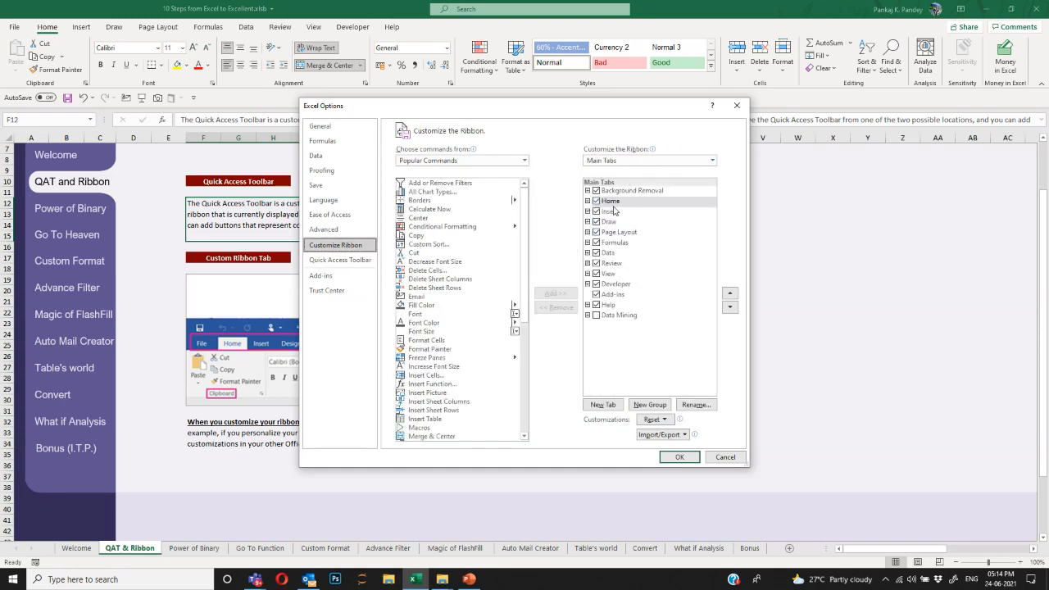
click(587, 201)
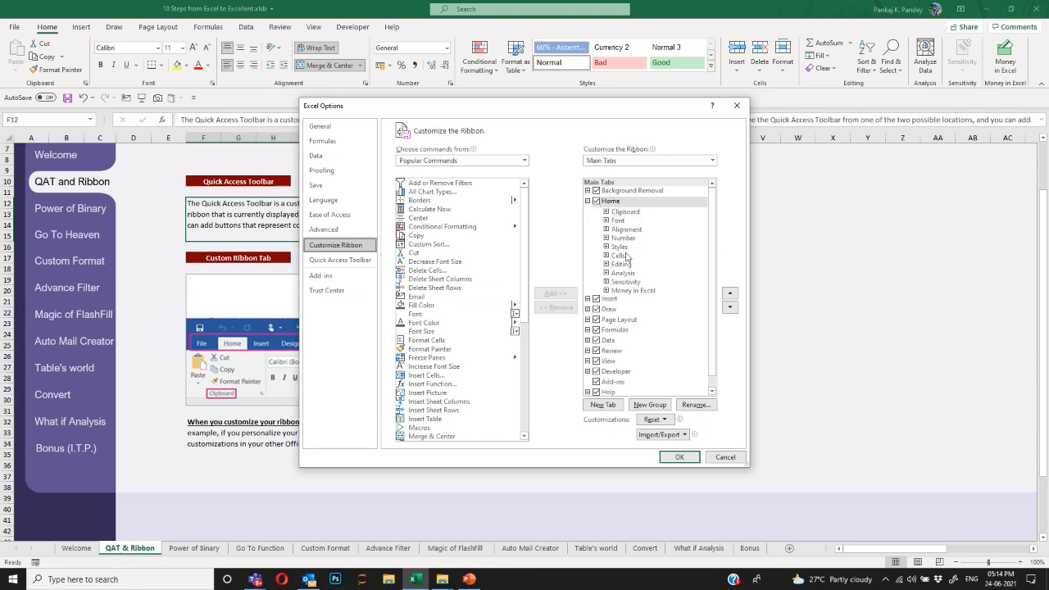
click(607, 212)
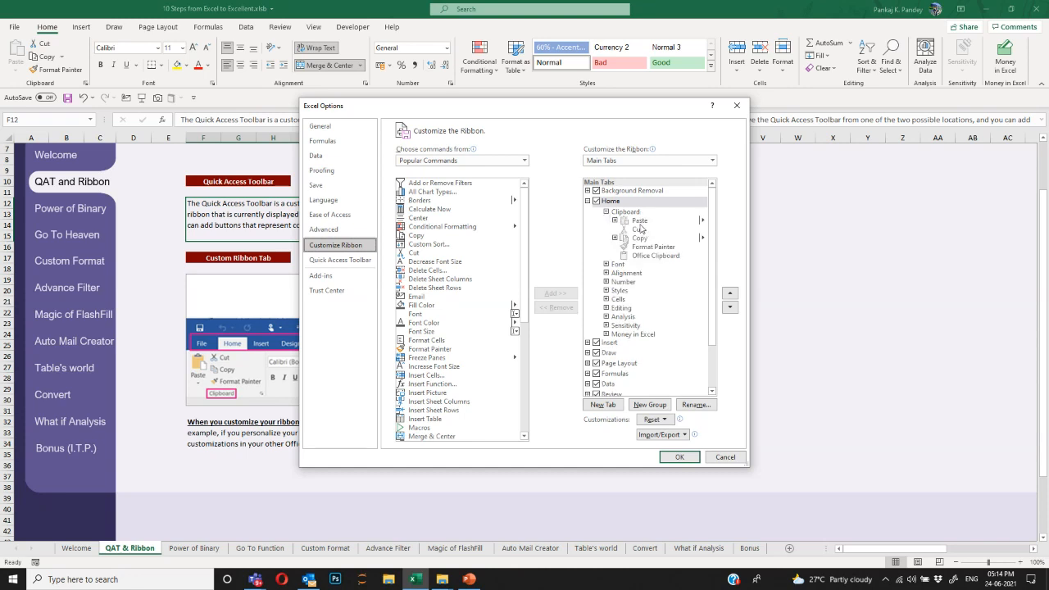
click(608, 212)
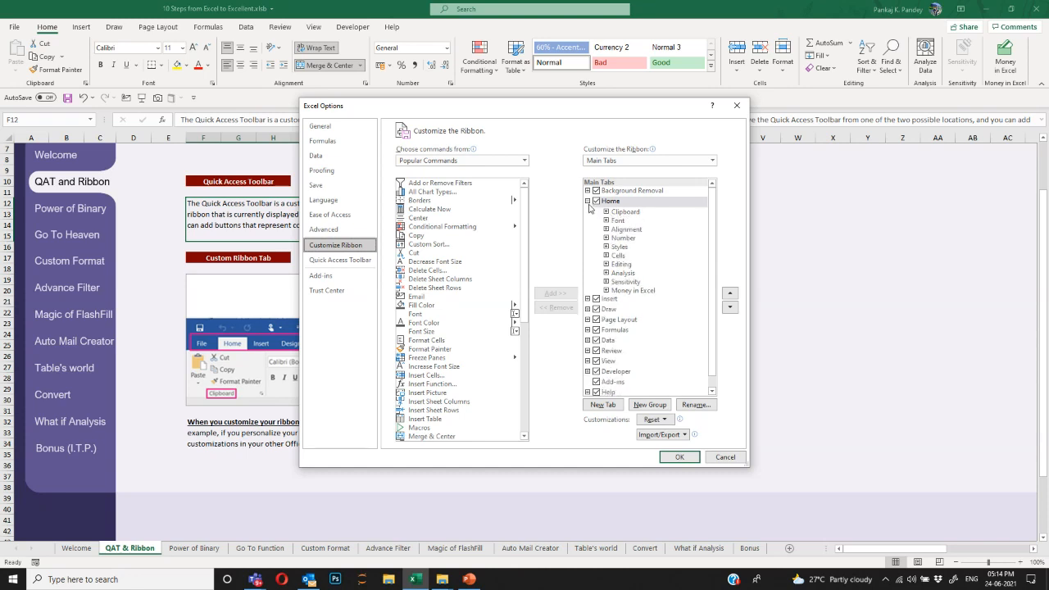
click(587, 201)
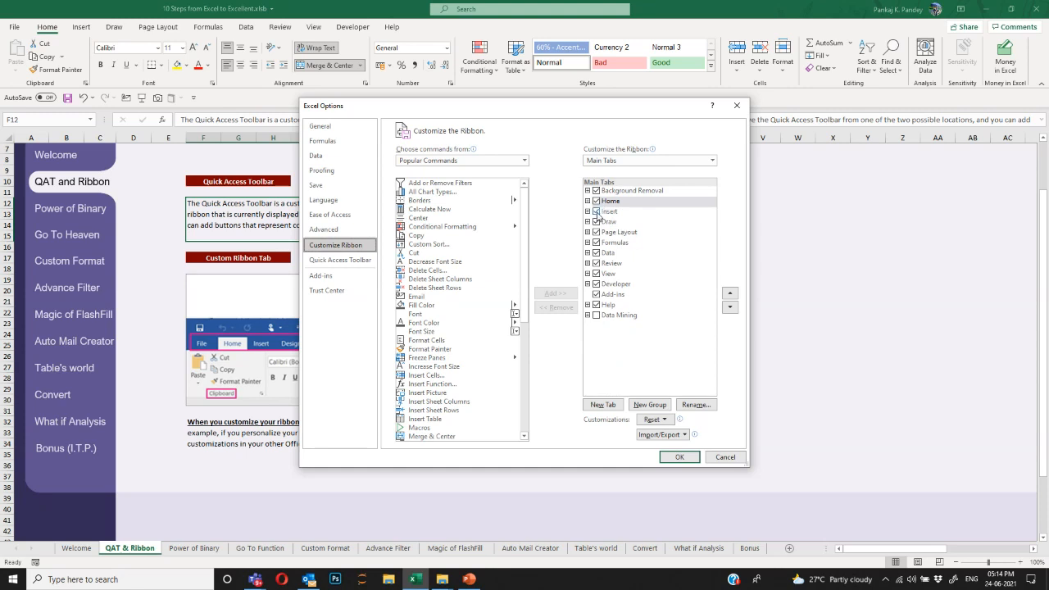
Uncheck Insert, Page Layout, Formulas, Data and Review under Main Tabs and apply.
click(596, 211)
click(595, 231)
click(596, 243)
click(596, 252)
click(596, 263)
click(679, 458)
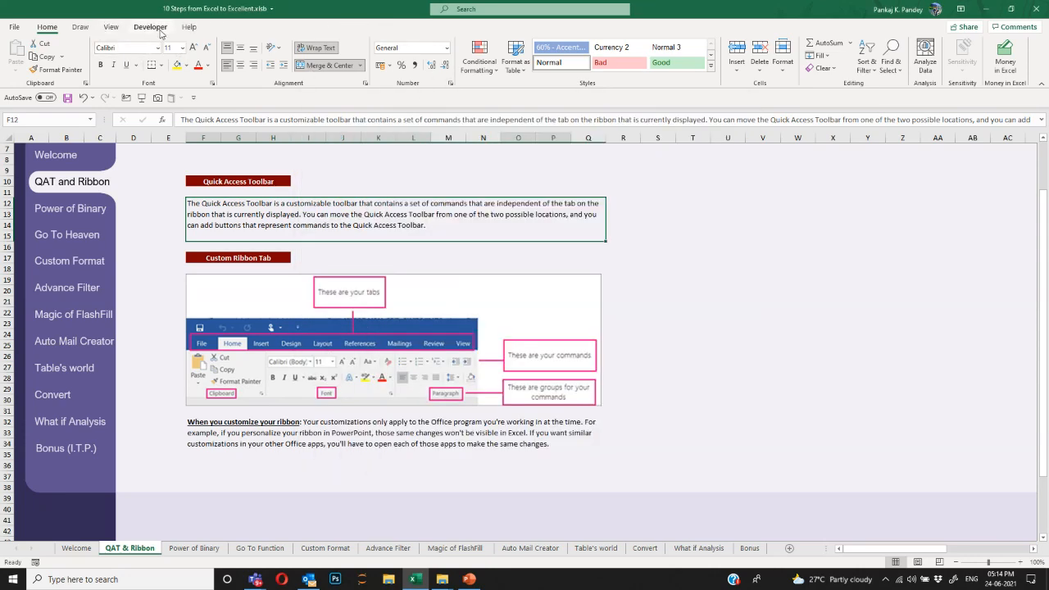
In Customize the Ribbon, re-check Insert, Page Layout, Formulas, Data and Review.
right_click(56, 30)
click(90, 36)
click(596, 286)
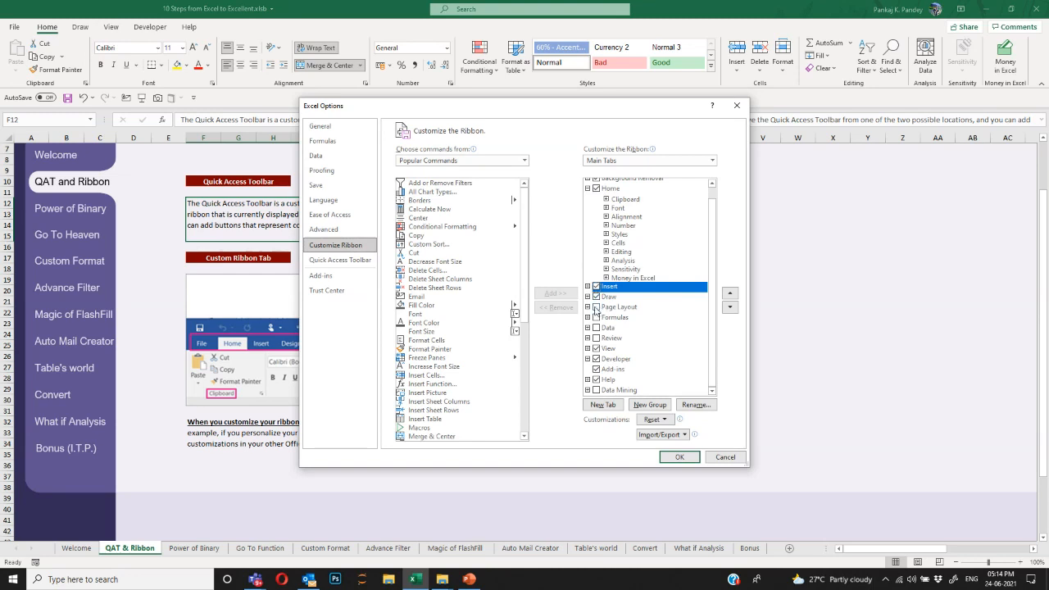
click(596, 307)
click(595, 317)
click(596, 328)
click(596, 338)
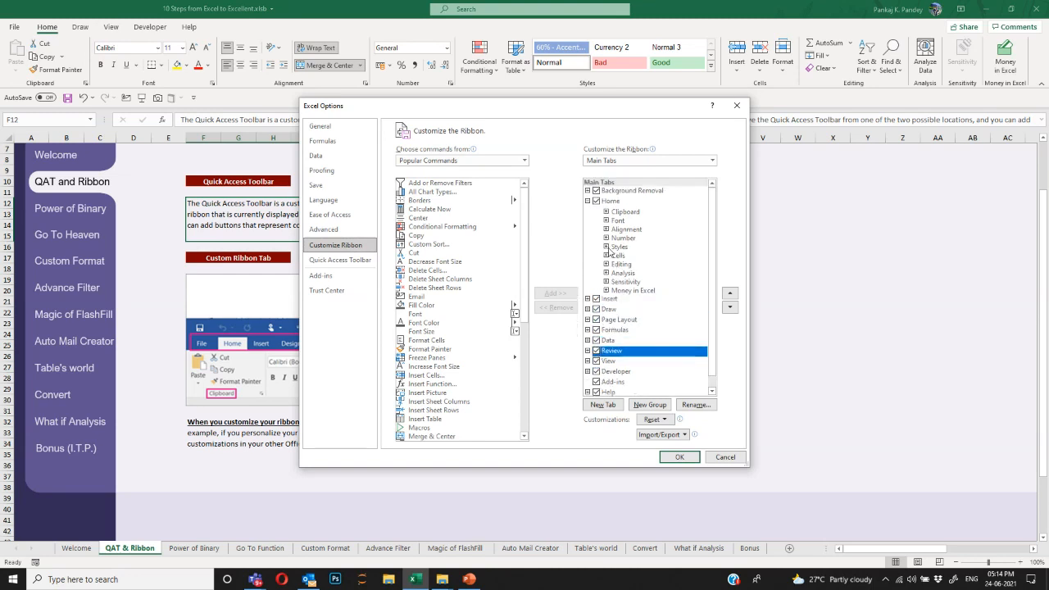
Add a new custom tab with a New Group after the Review tab.
click(610, 390)
click(586, 390)
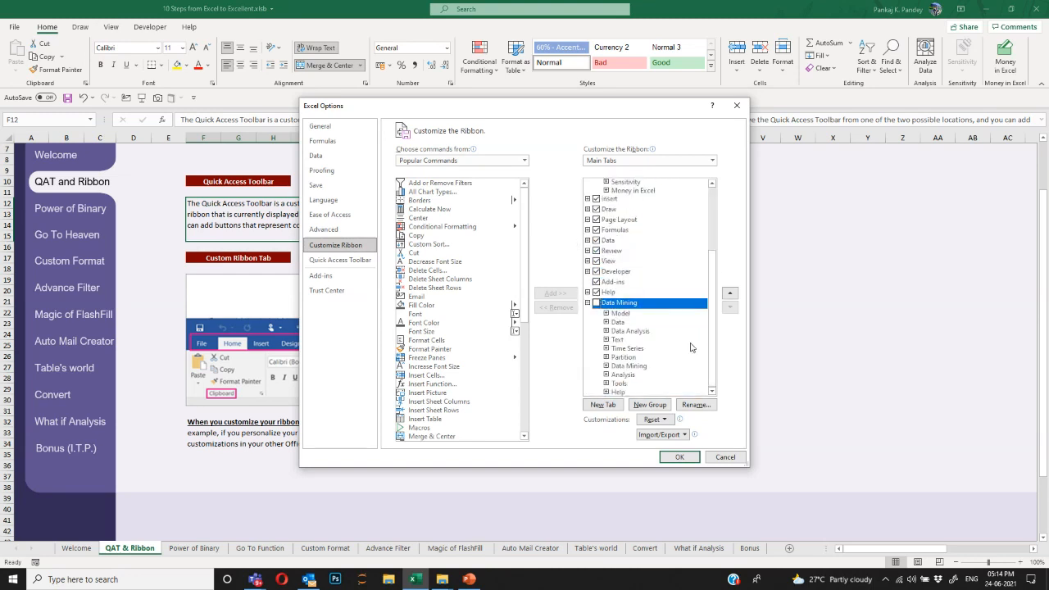
click(587, 303)
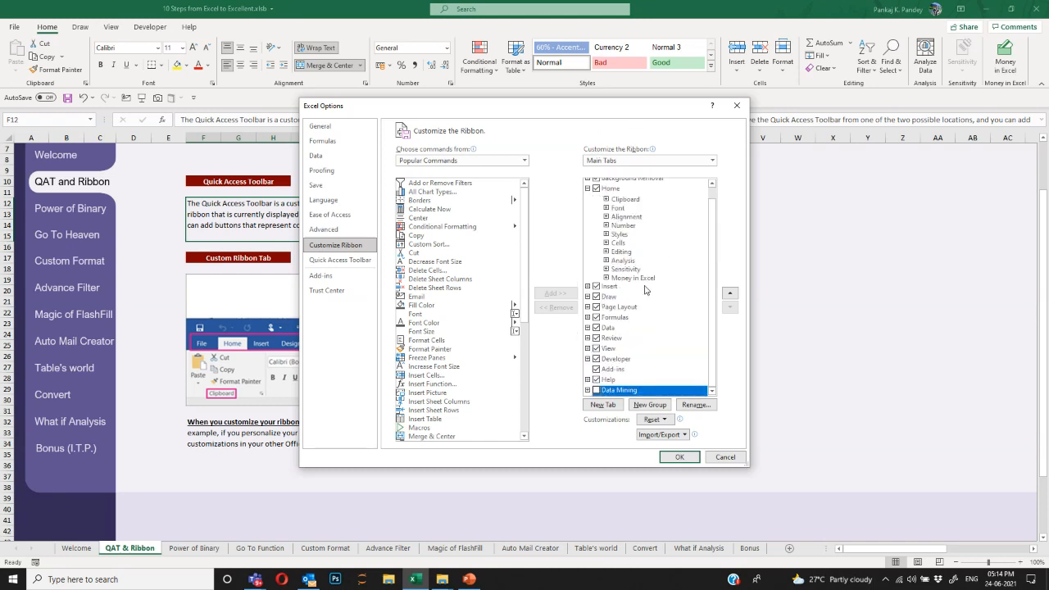
click(587, 189)
click(615, 264)
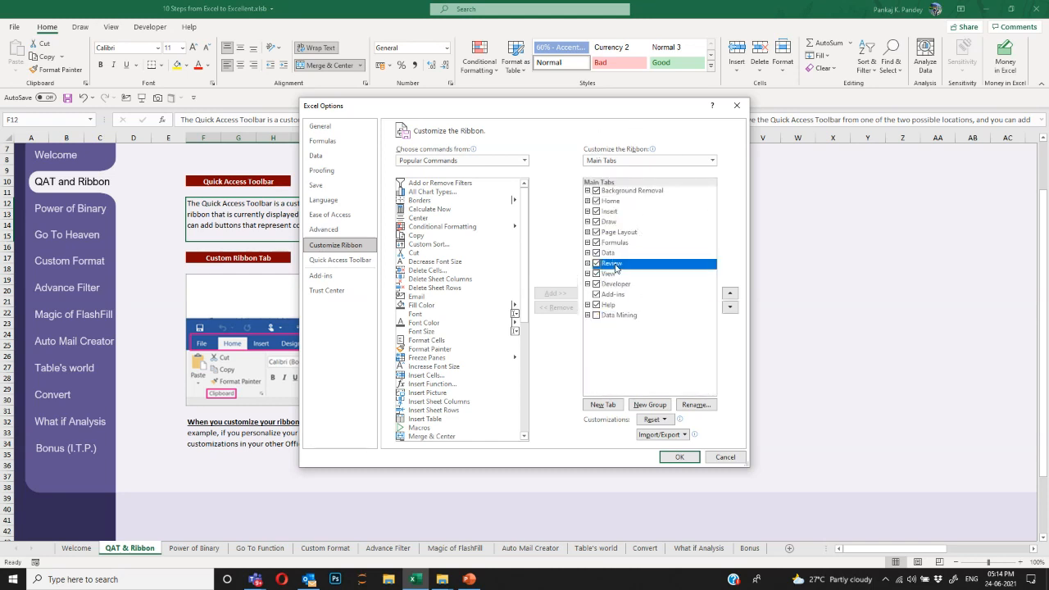
click(603, 405)
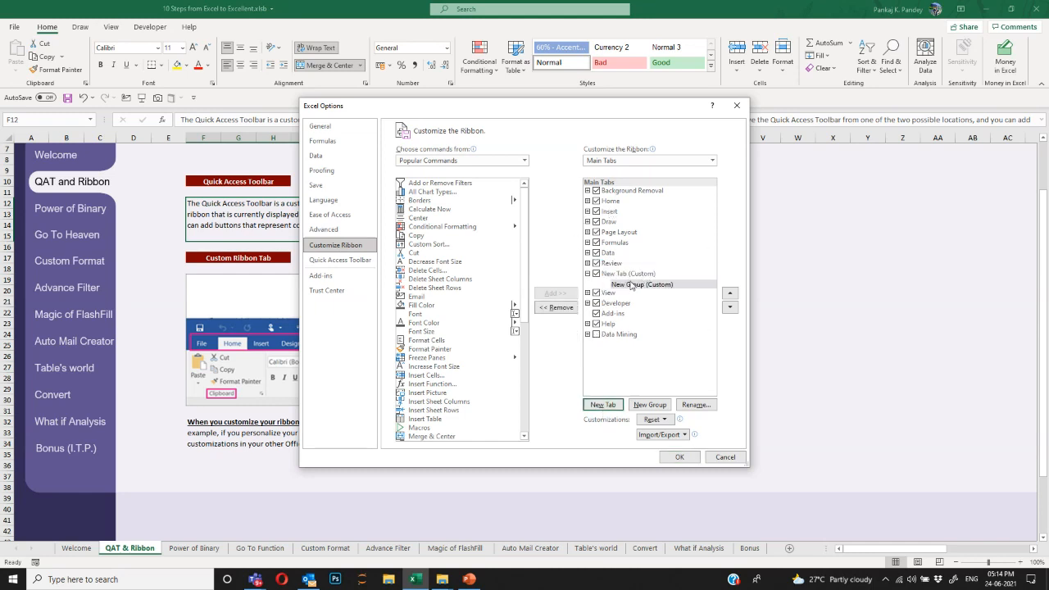
click(619, 274)
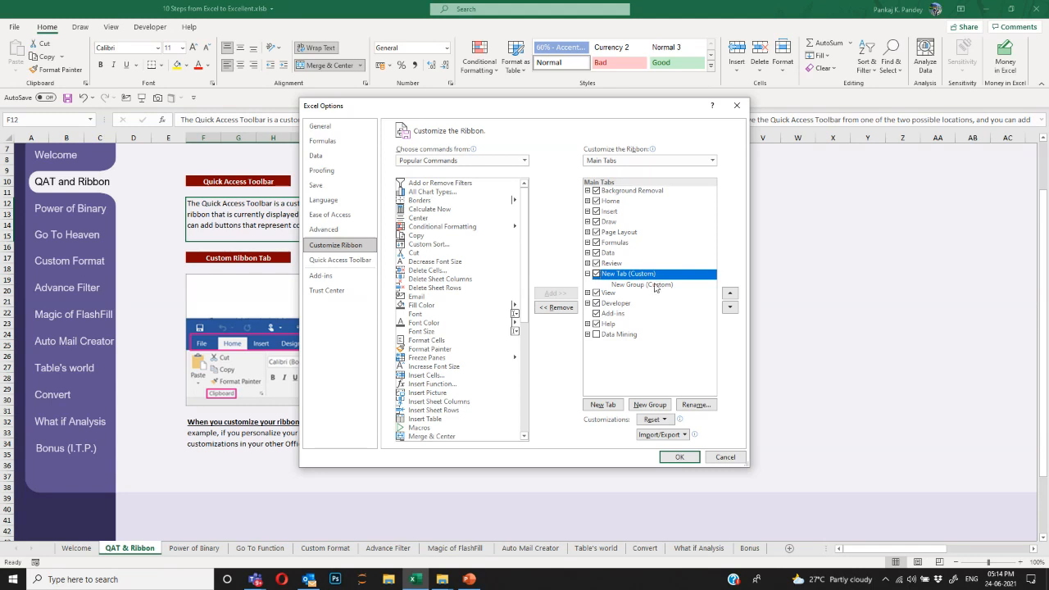
click(658, 285)
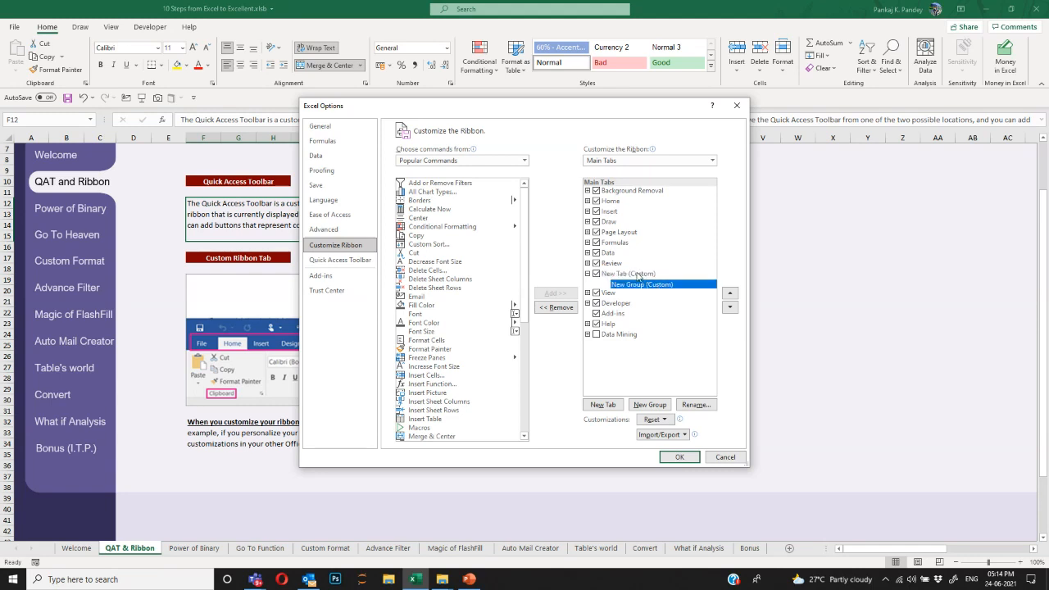
click(639, 275)
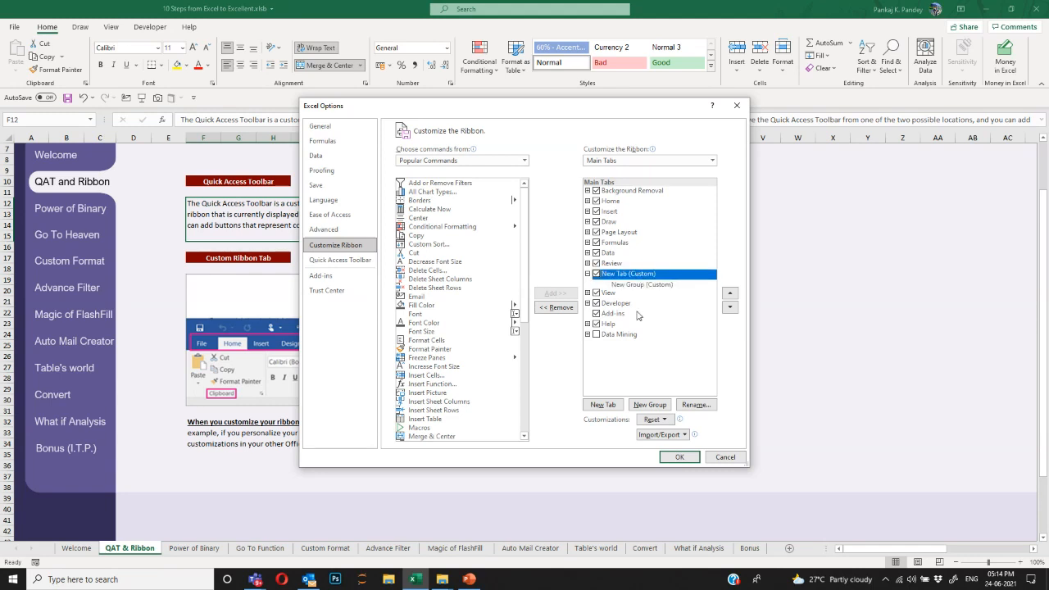
Rename the new custom tab with the user's name and apply with OK.
click(696, 404)
text(Pankaj's Tab)
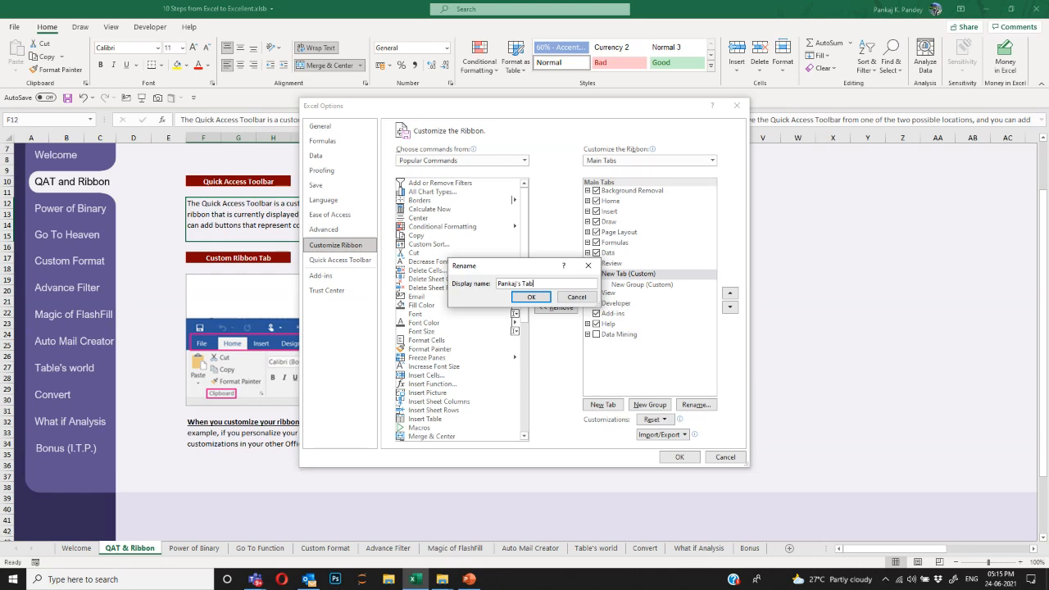
key(Return)
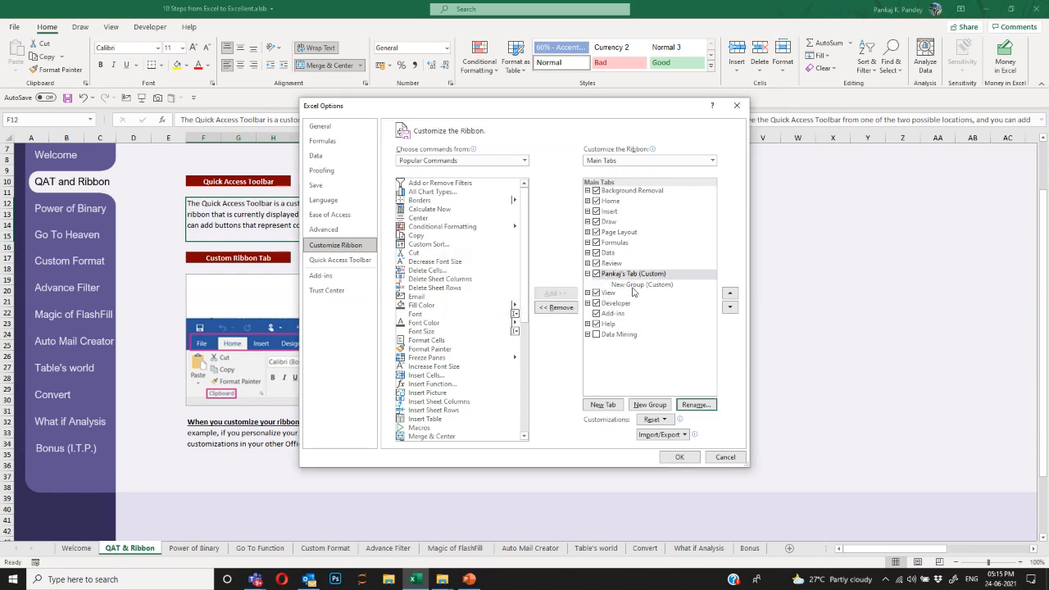
click(629, 276)
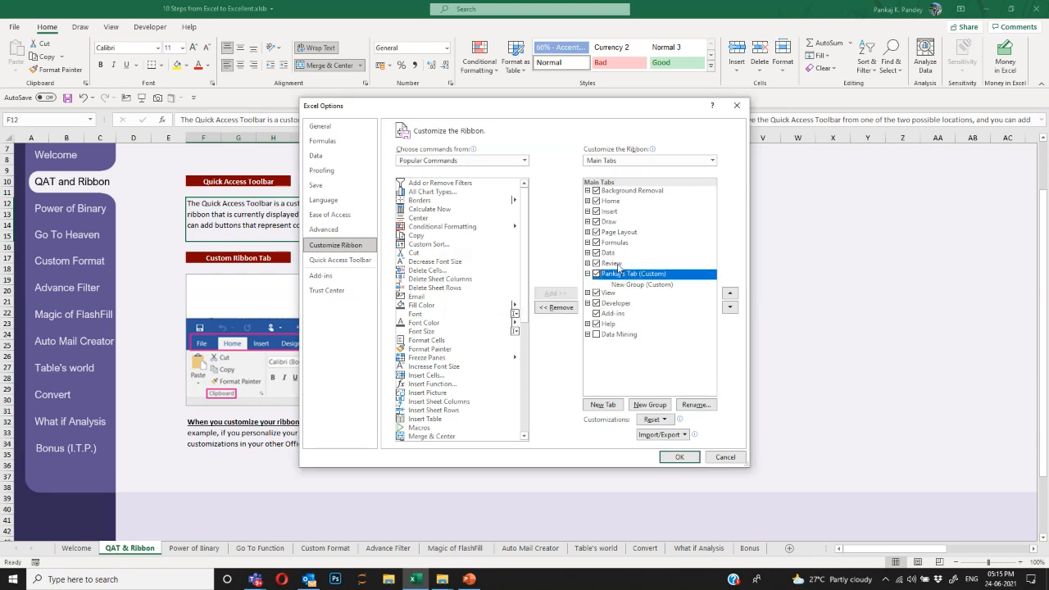
click(687, 458)
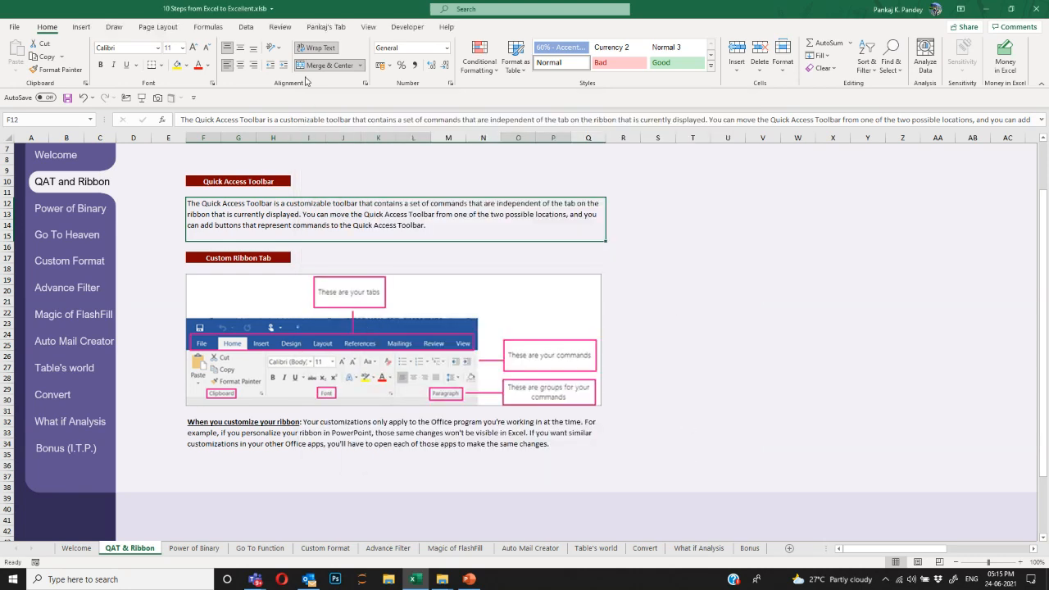
Move Pankaj's Tab down three places so it sits after Help, and apply the new order.
click(279, 26)
click(335, 30)
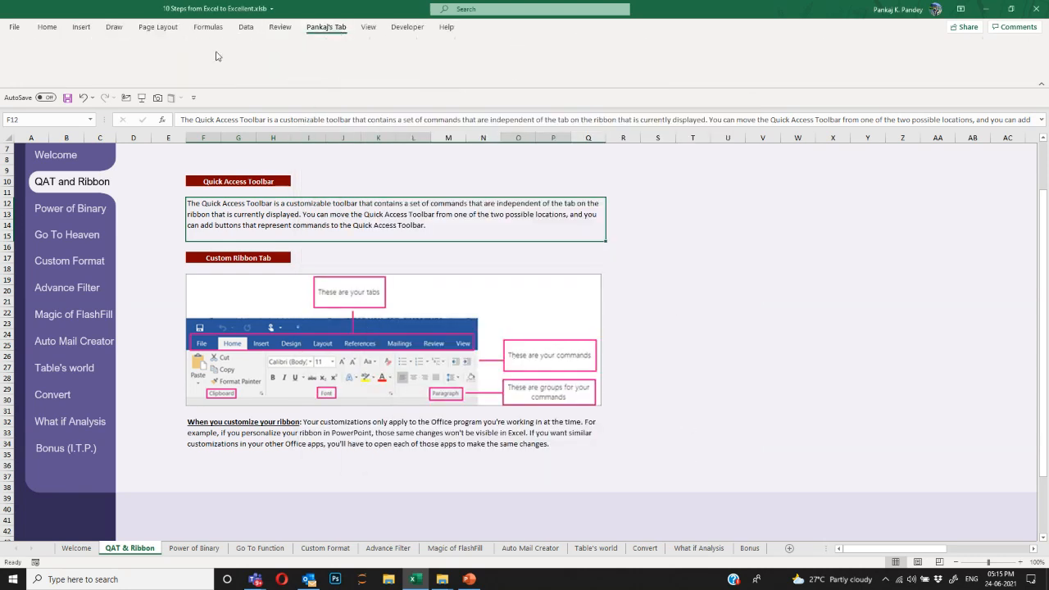
right_click(321, 26)
click(345, 36)
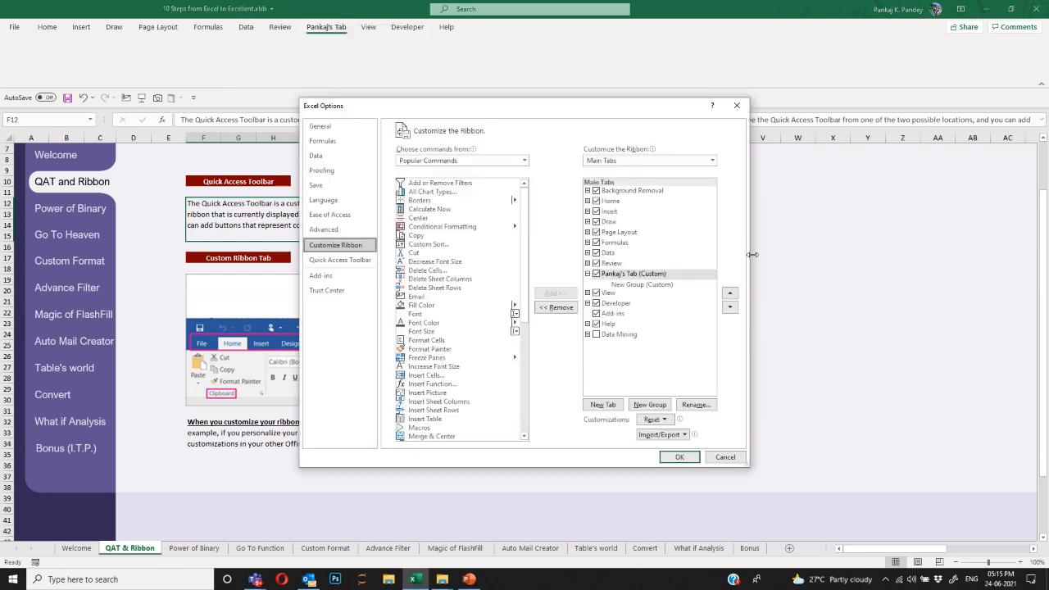
click(615, 275)
click(730, 307)
click(730, 306)
click(730, 307)
click(730, 306)
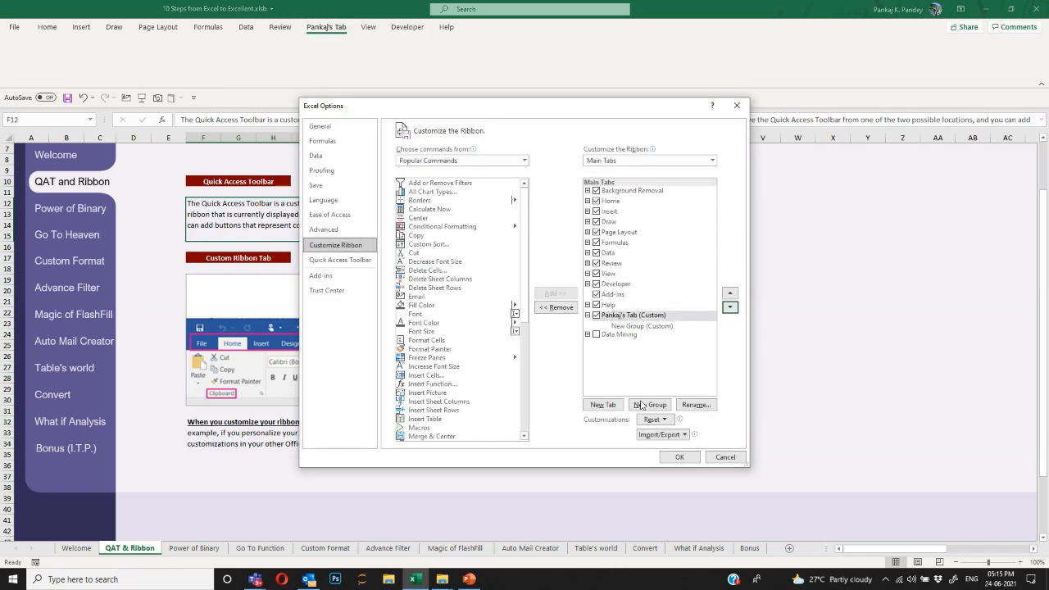
click(685, 459)
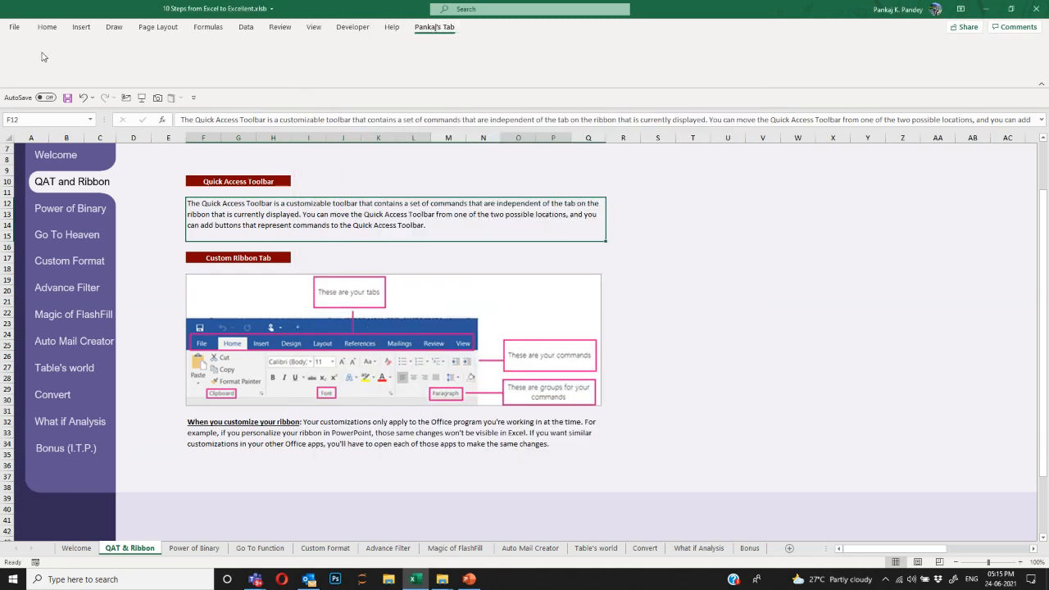
Reopen Customize the Ribbon from the ribbon's context menu and select the new group under Pankaj's Tab.
right_click(456, 31)
click(474, 36)
click(664, 328)
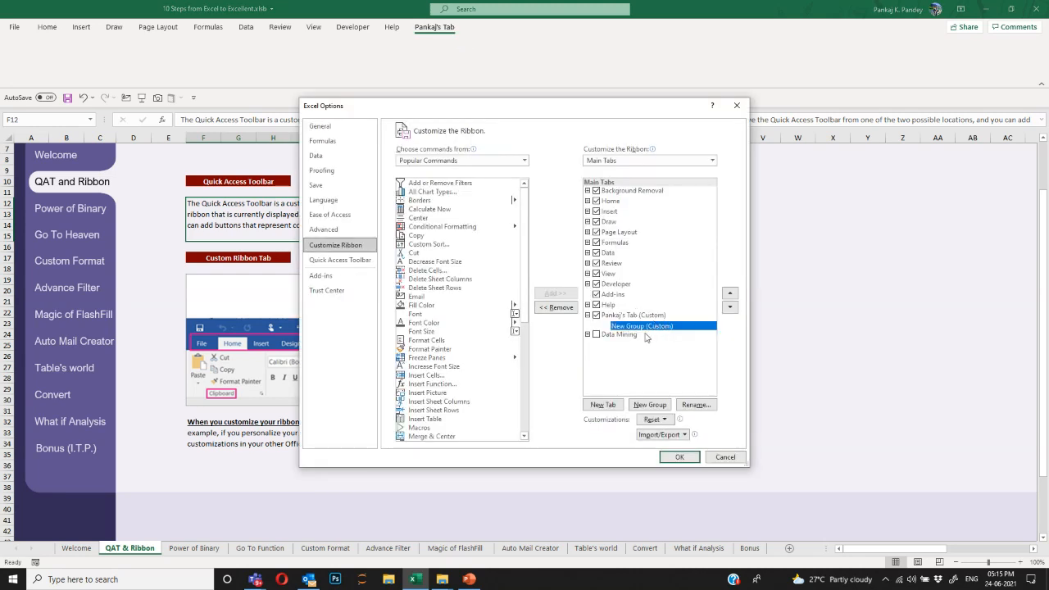
Add two more new groups to Pankaj's Tab and rename the first one Group A.
click(664, 405)
click(664, 405)
click(646, 327)
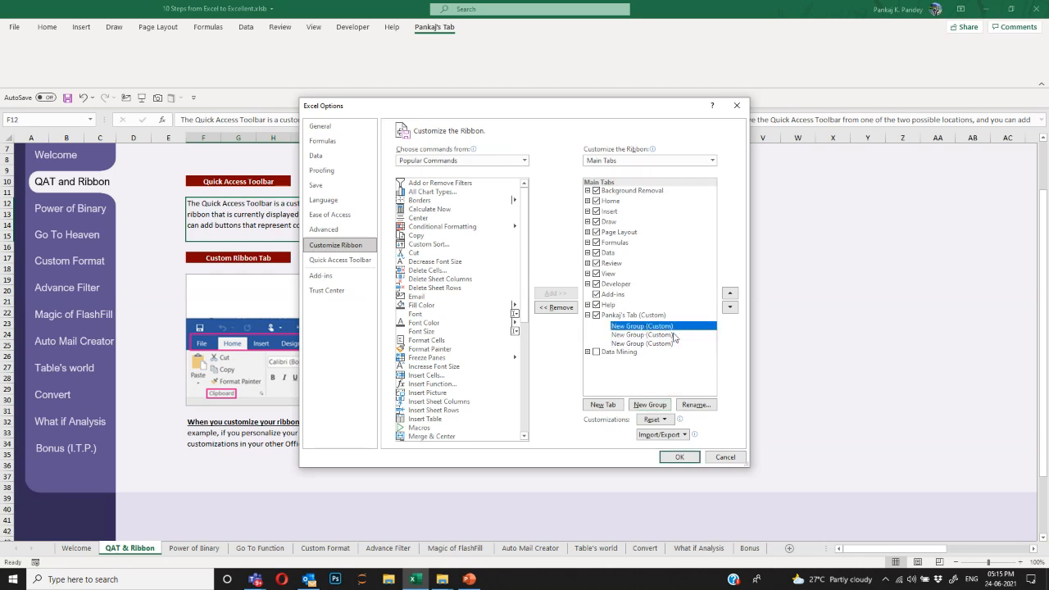
click(695, 405)
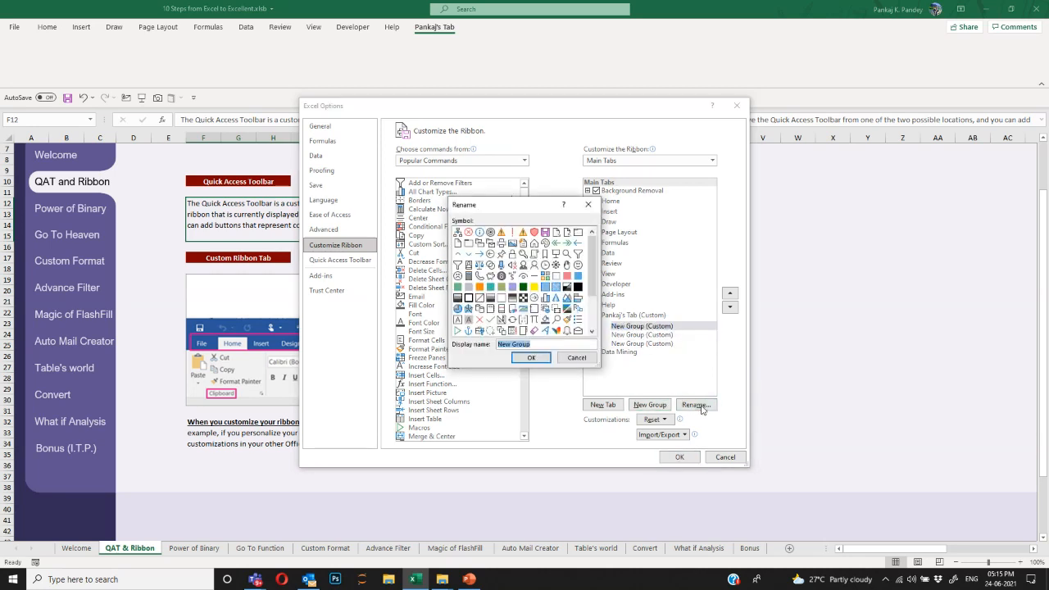
text(Gr)
click(532, 358)
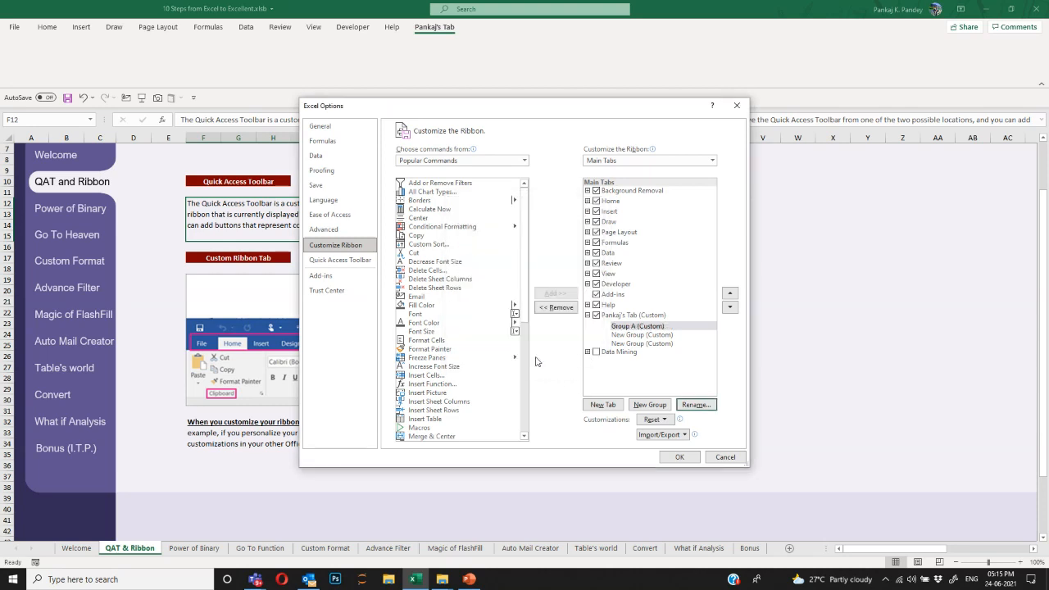
Rename the second and third new groups to Group B and Group C.
click(628, 335)
click(695, 404)
text(Group)
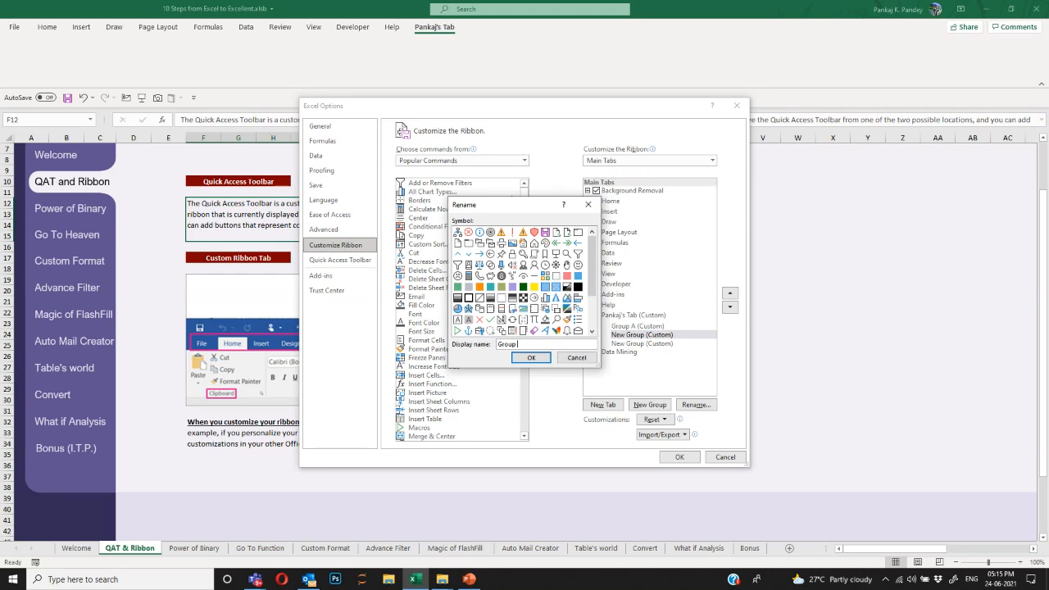
text( B)
key(Return)
click(642, 344)
click(695, 405)
right_click(552, 348)
key(Escape)
text(Group)
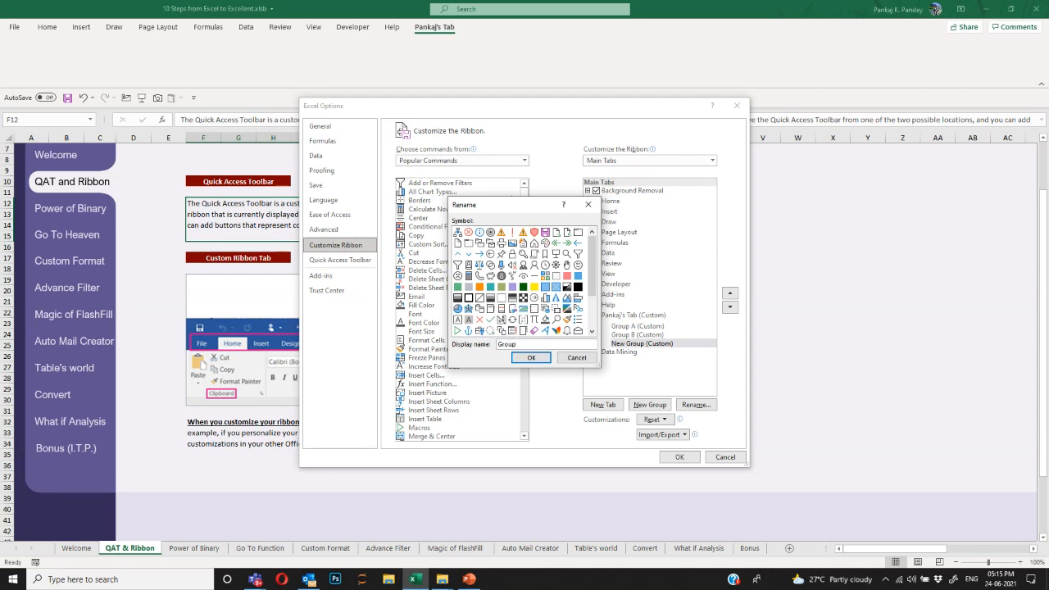
text( C)
click(531, 357)
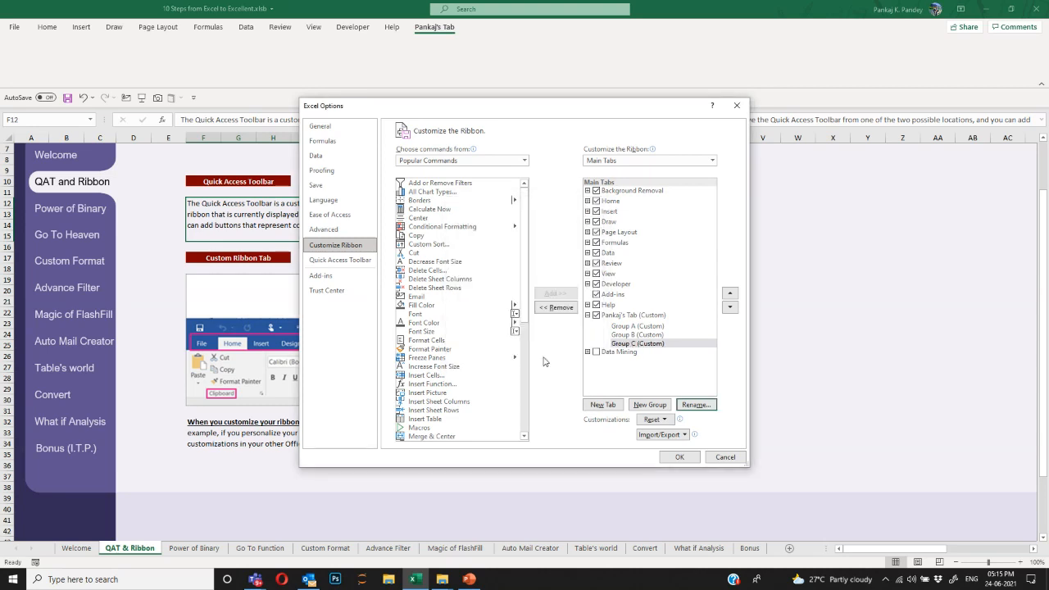
click(640, 327)
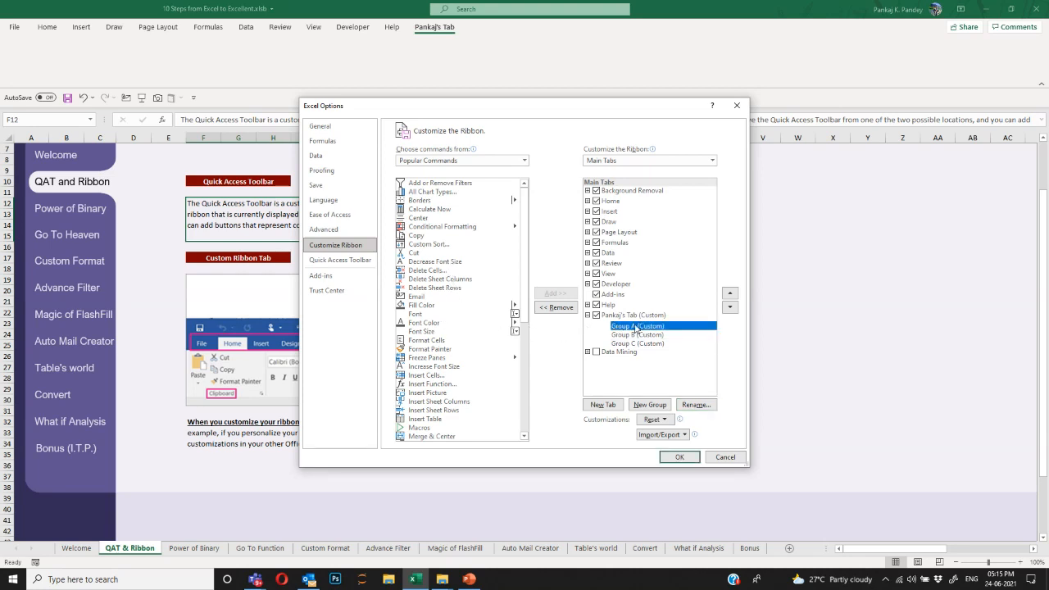
From Popular Commands, add Copy, Cut, Decrease Font Size and the delete commands to Group A.
click(477, 161)
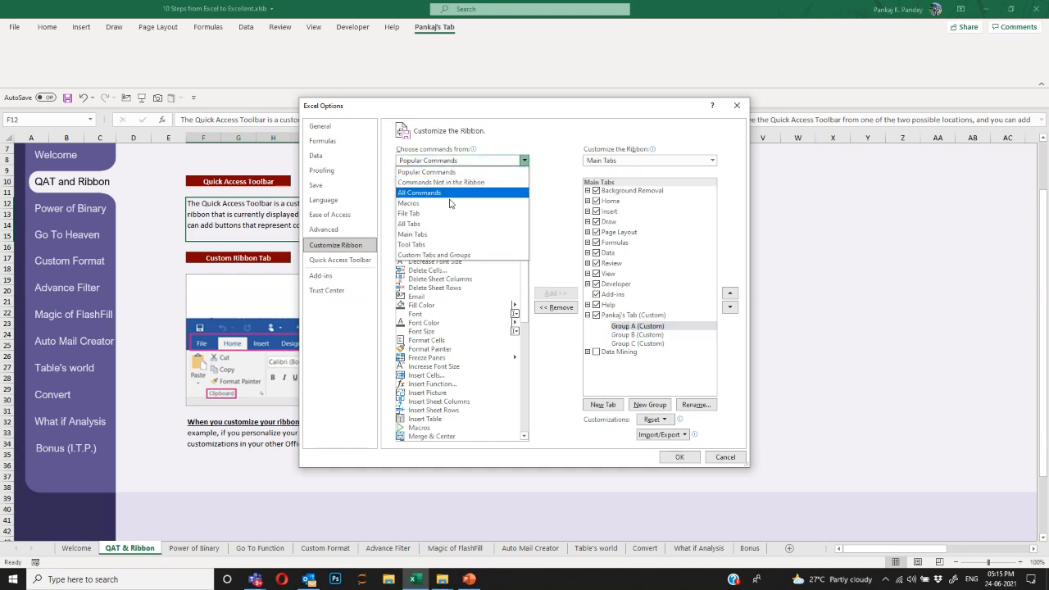
click(441, 193)
click(474, 162)
click(469, 162)
click(459, 172)
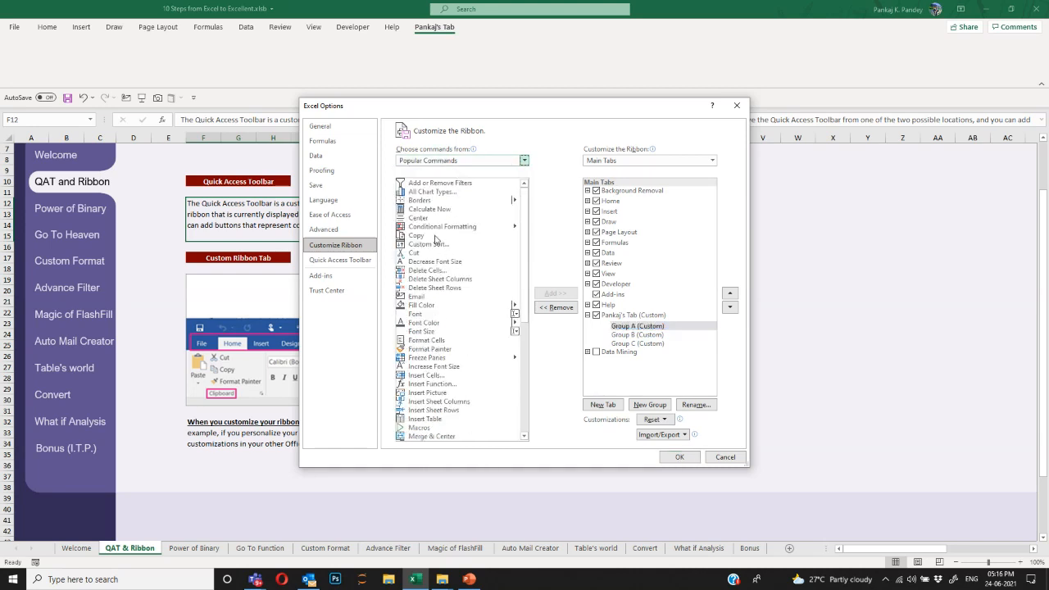
click(435, 237)
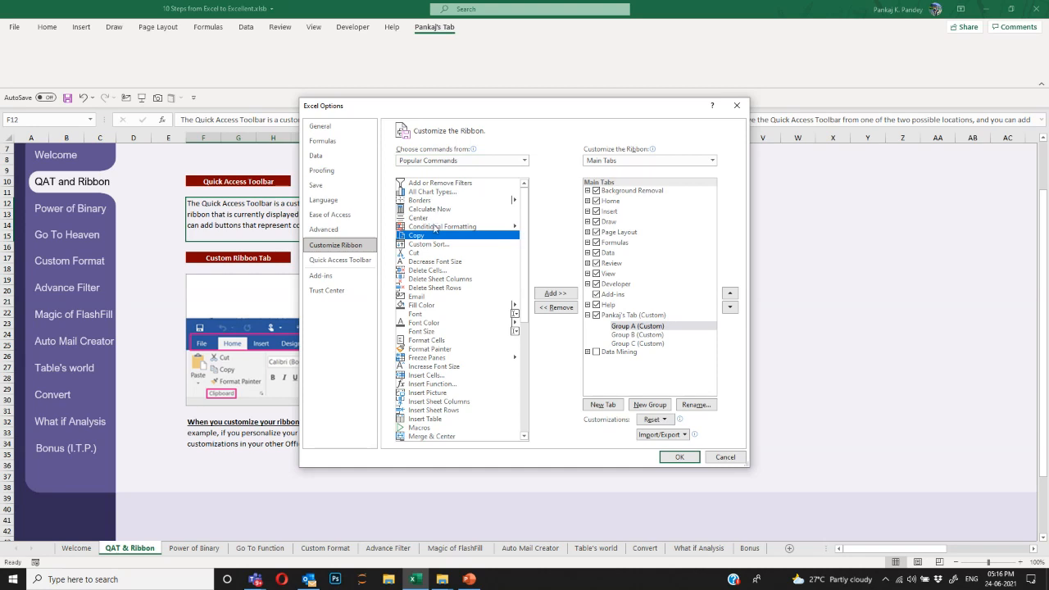
click(549, 293)
click(436, 252)
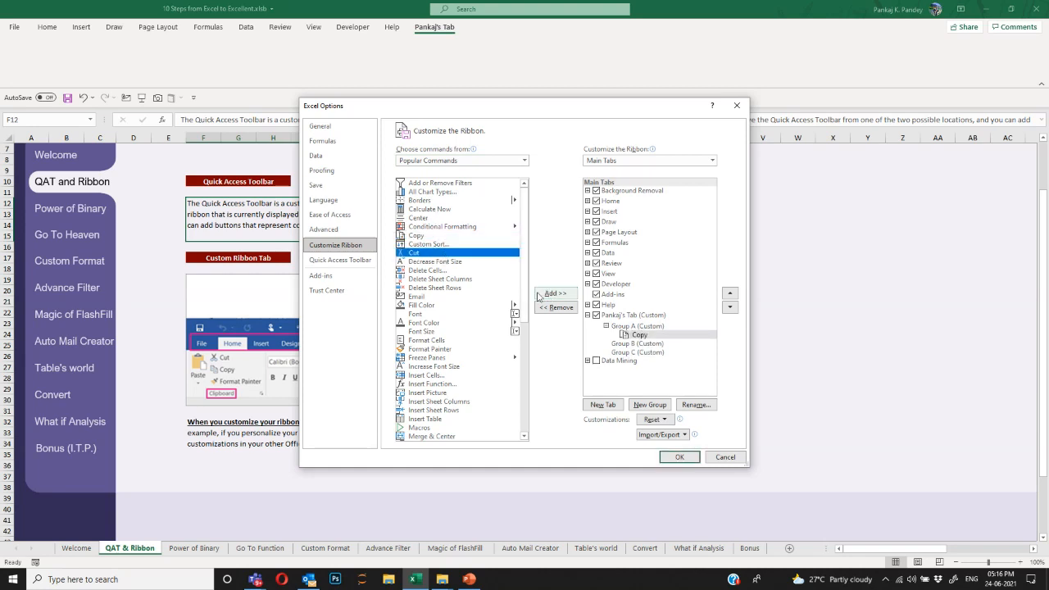
click(554, 293)
click(555, 294)
click(555, 293)
click(555, 293)
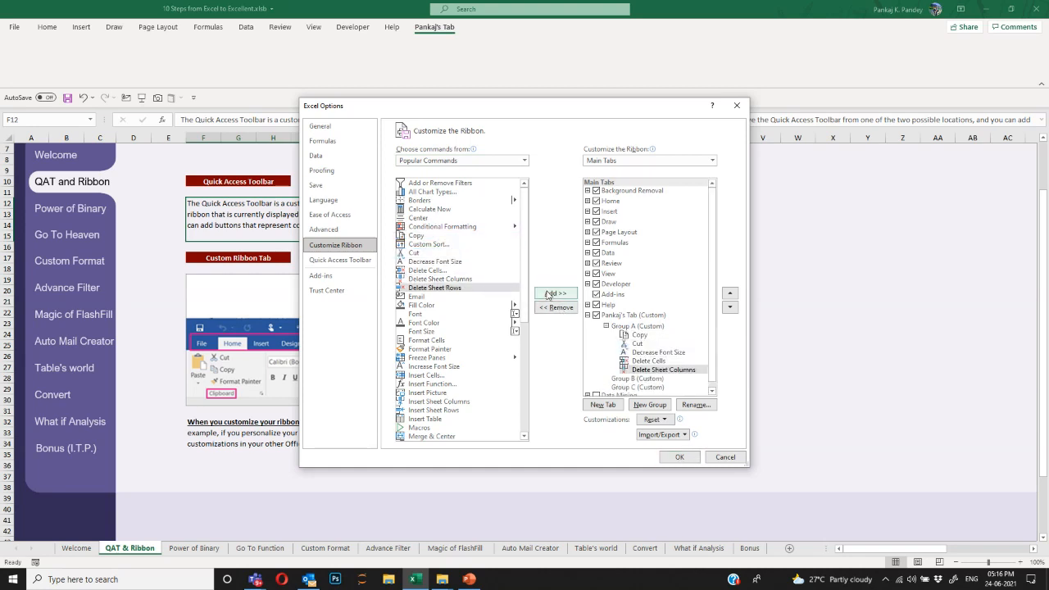
click(555, 293)
Add Email, font commands, Format Cells and Format Painter to Group B.
click(653, 388)
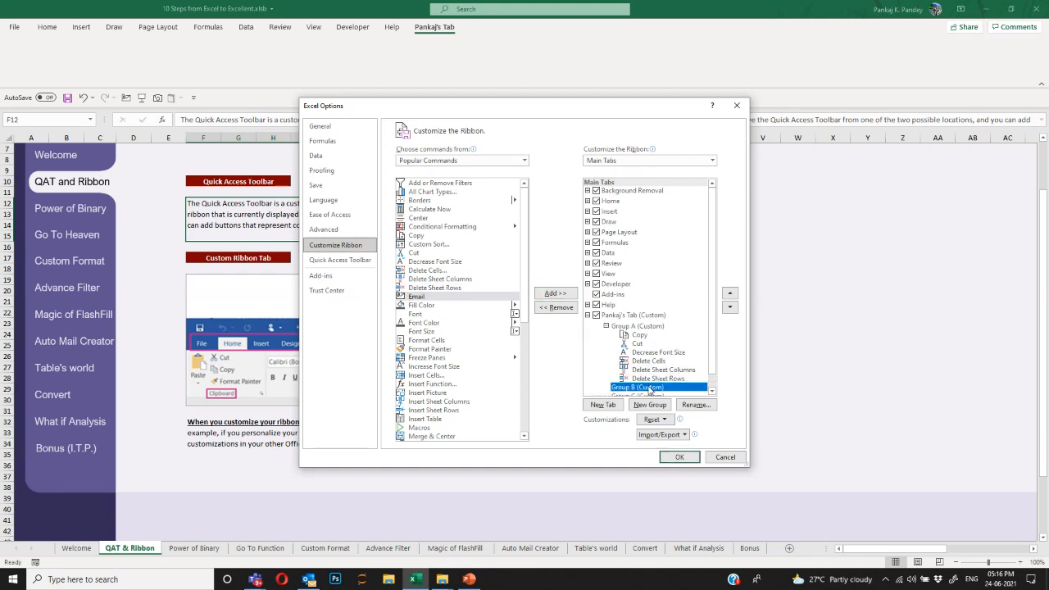
click(506, 300)
click(555, 293)
click(555, 293)
click(555, 294)
click(555, 294)
click(555, 293)
click(555, 294)
click(555, 294)
Add Insert Cells and the other insert commands to Group C, then apply the customizations.
click(649, 405)
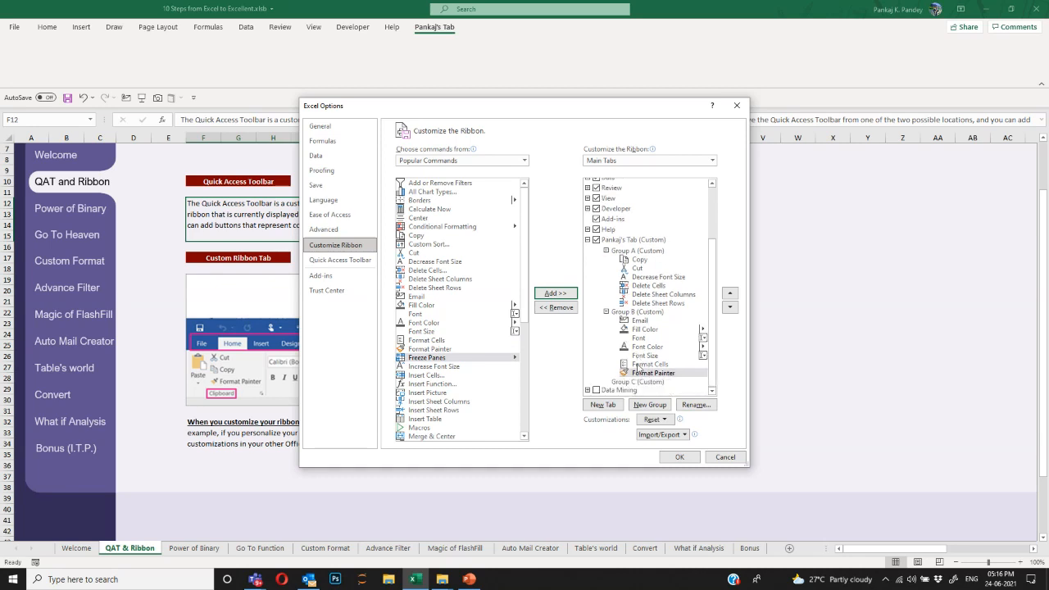
click(453, 364)
scroll(454, 364, down, 6)
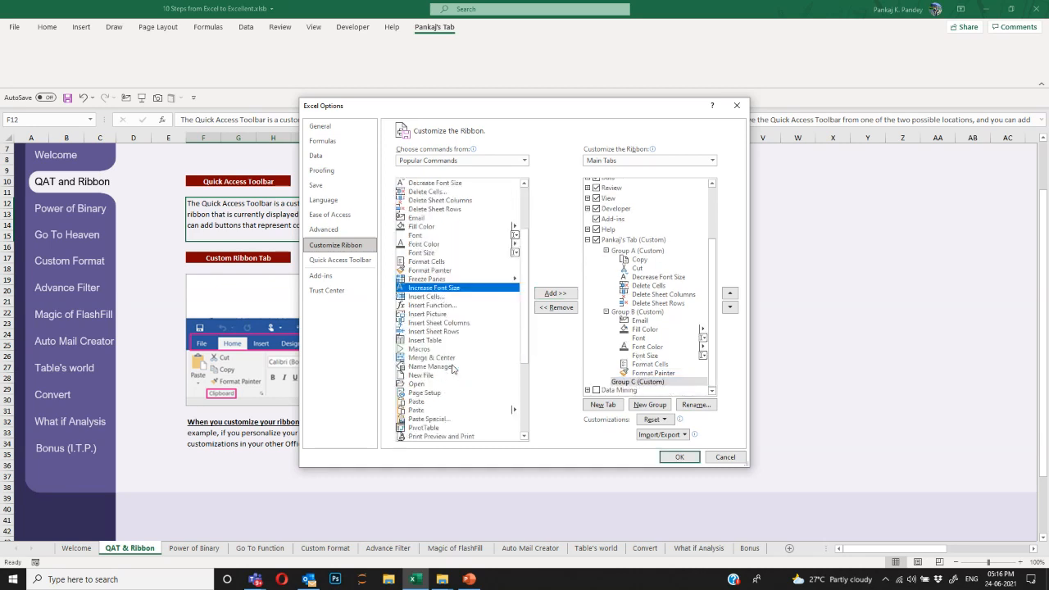
click(431, 289)
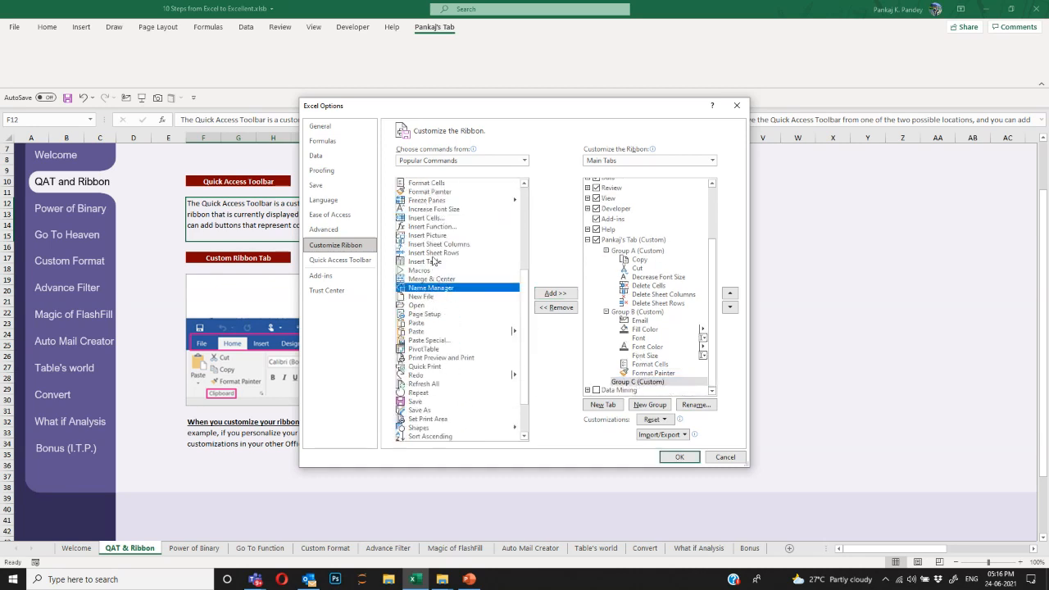
click(433, 218)
click(554, 293)
click(554, 293)
click(555, 293)
click(555, 293)
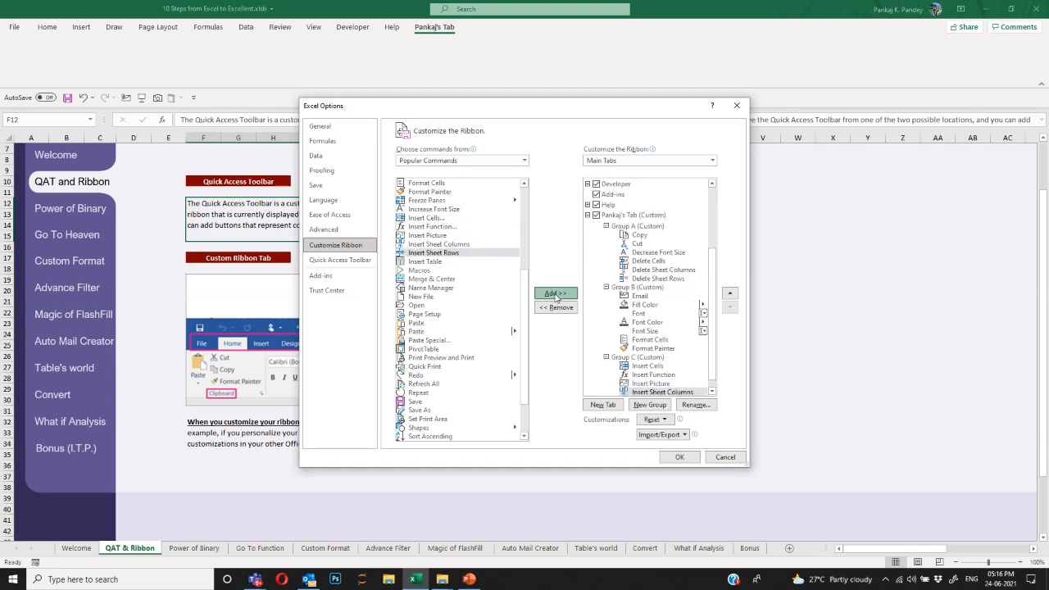
click(555, 293)
click(555, 294)
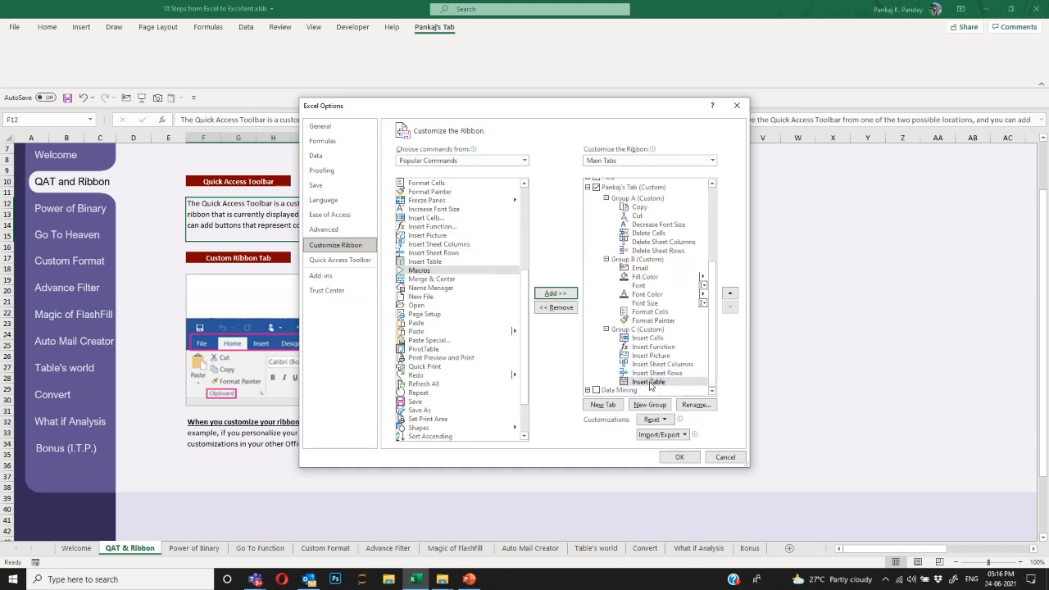
click(680, 459)
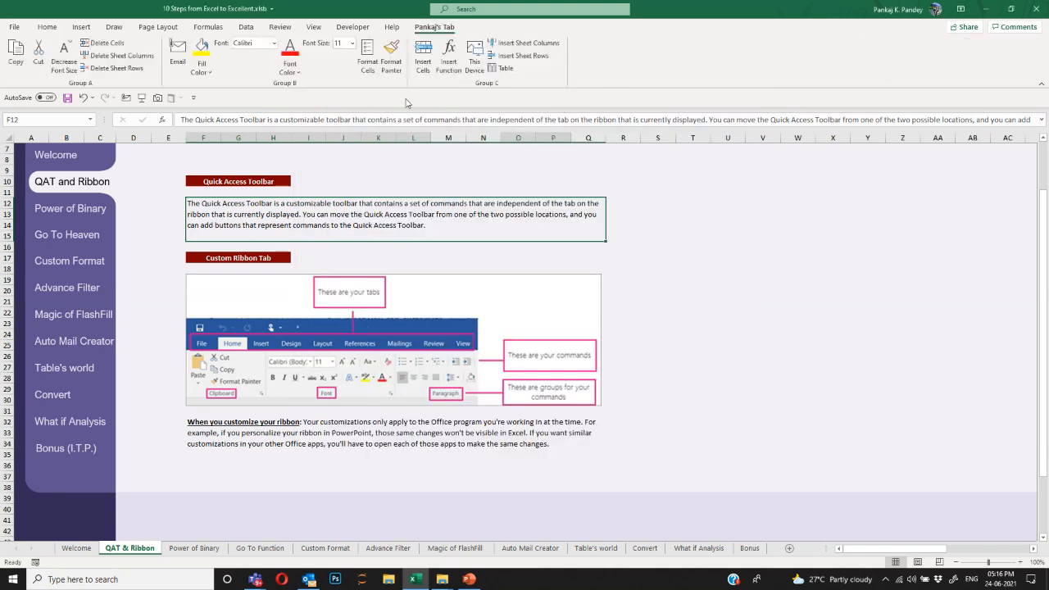
Review the three groups on Pankaj's Tab, then go to the Power of Binary sheet.
click(353, 26)
click(434, 26)
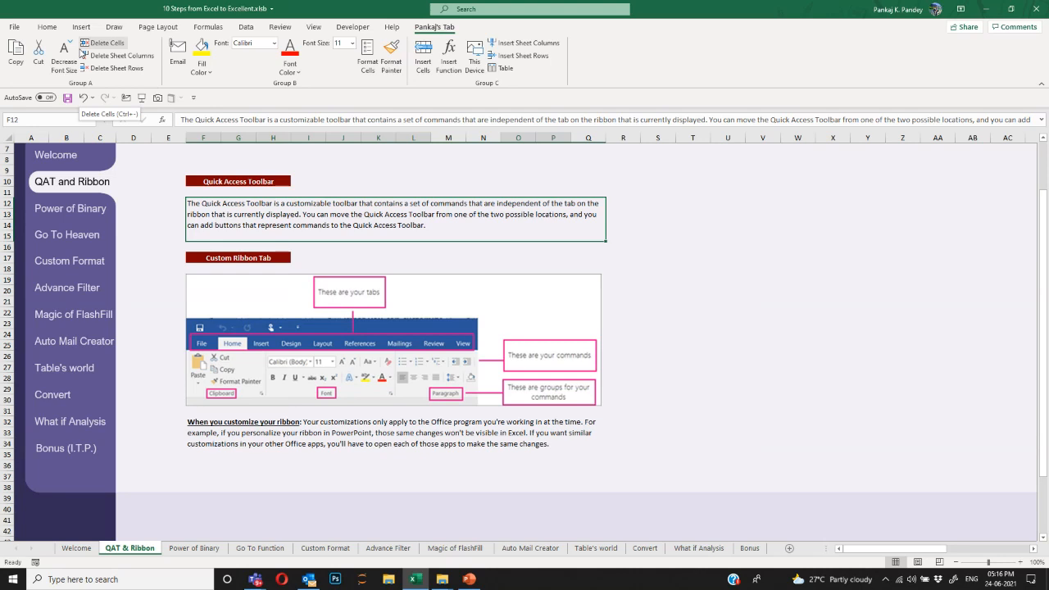
scroll(189, 238, up, 2)
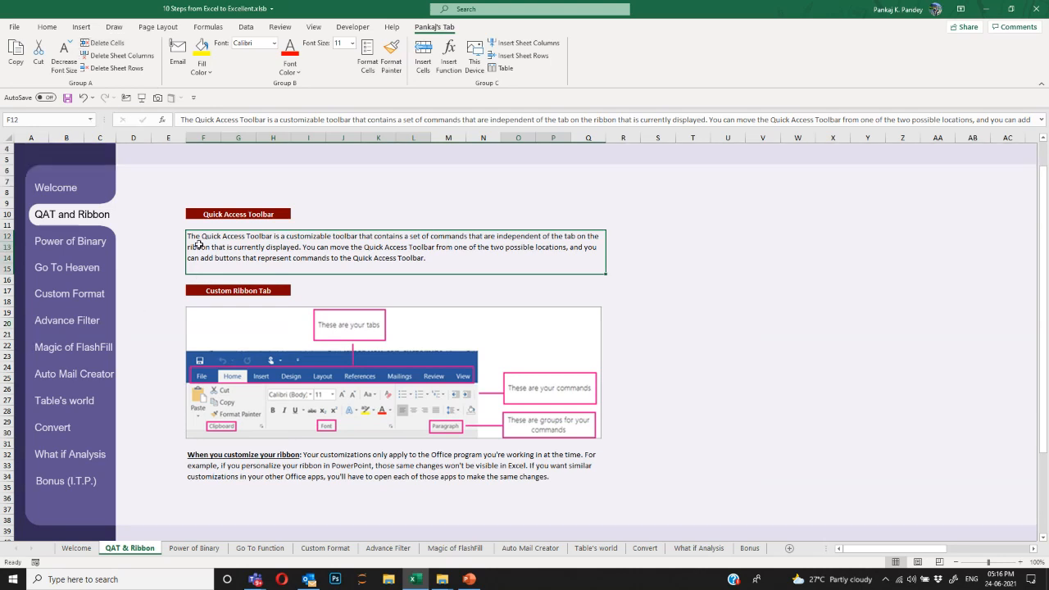
scroll(189, 239, down, 2)
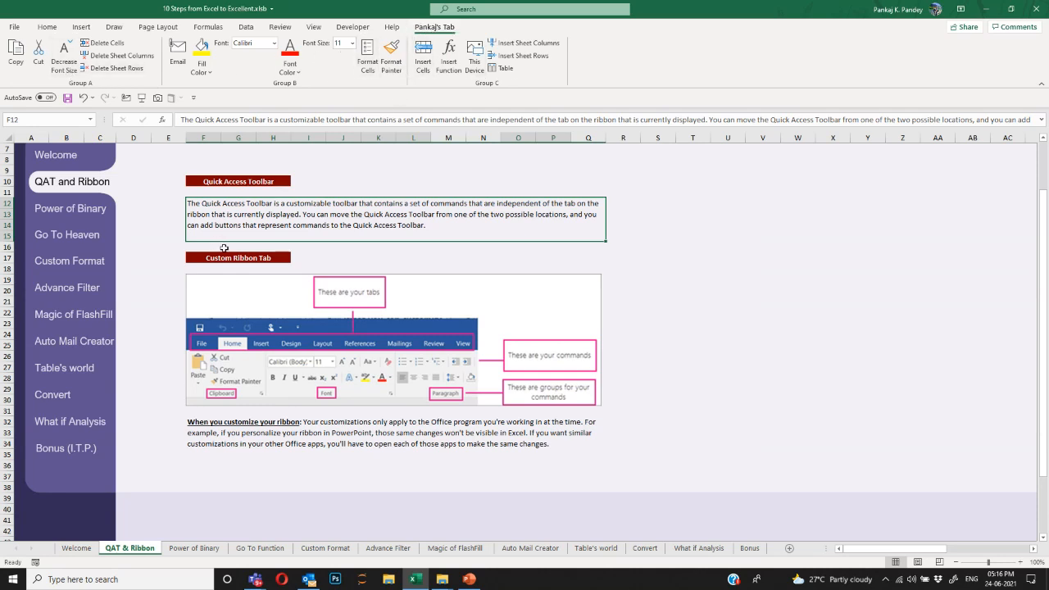
scroll(322, 282, up, 2)
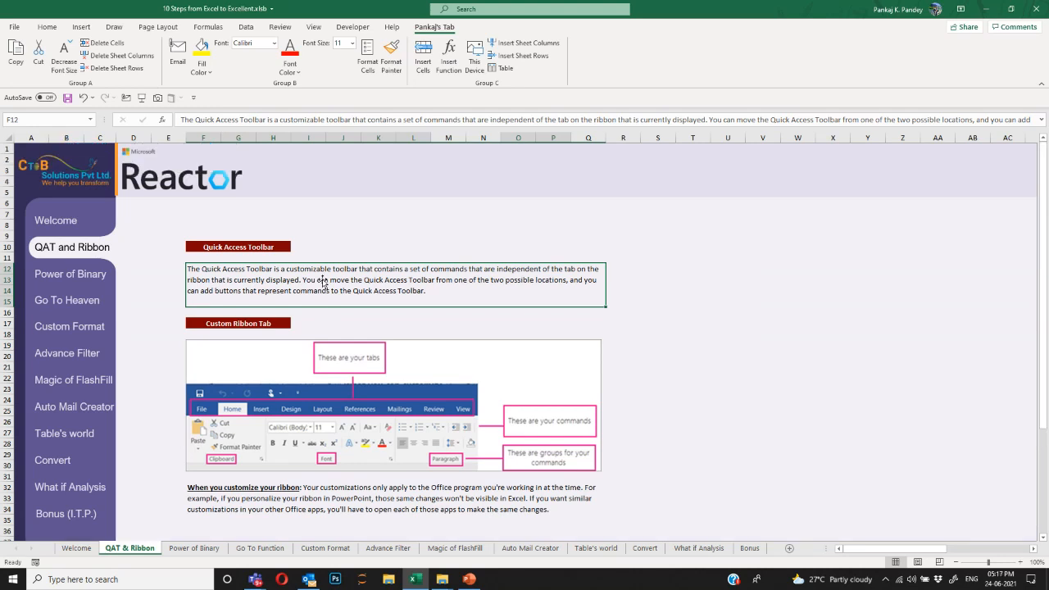
click(81, 281)
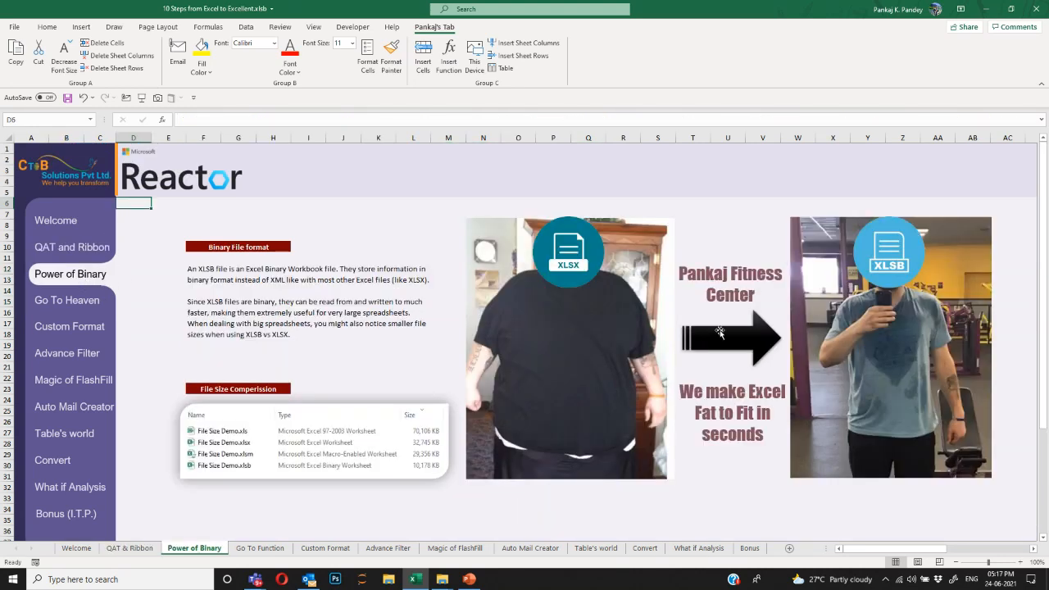
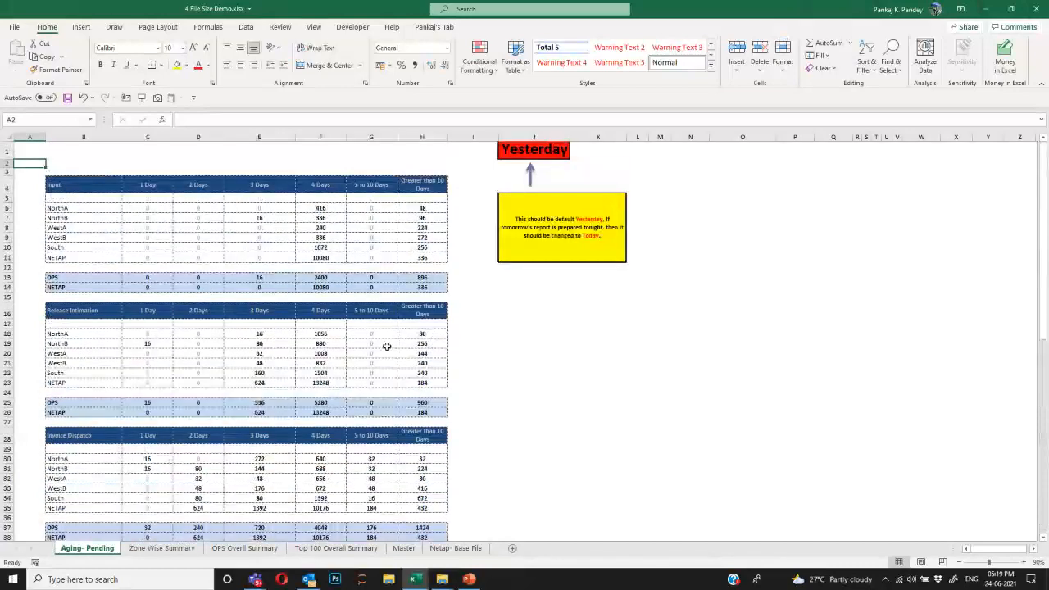
Browse the Zone Wise Summary, OPS Overll Summary and Aging- Pending sheets, then open the File backstage.
click(170, 549)
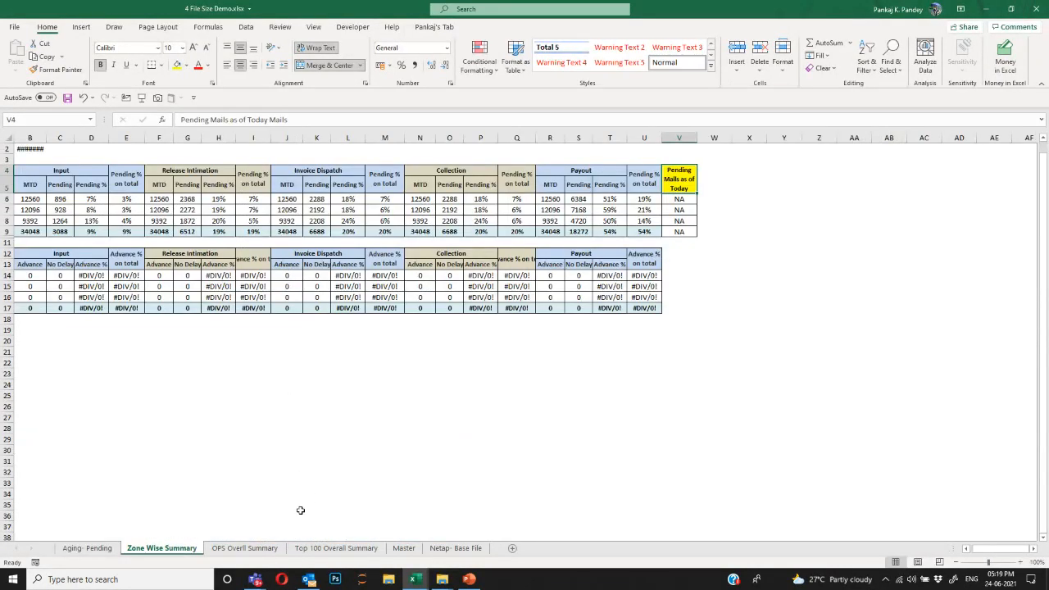
click(248, 549)
scroll(408, 374, down, 10)
scroll(408, 375, up, 11)
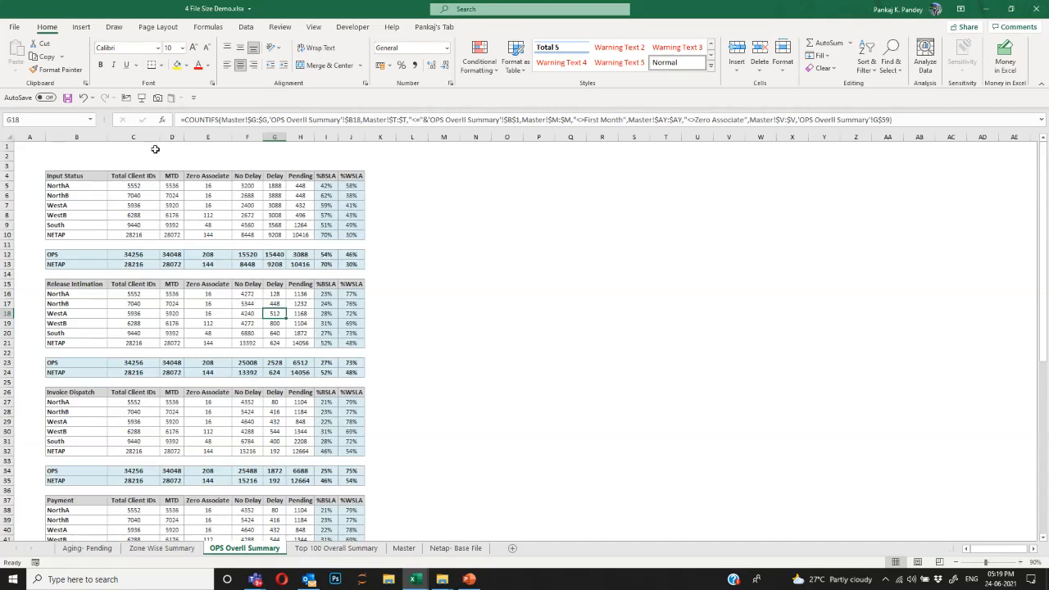
click(154, 148)
click(87, 548)
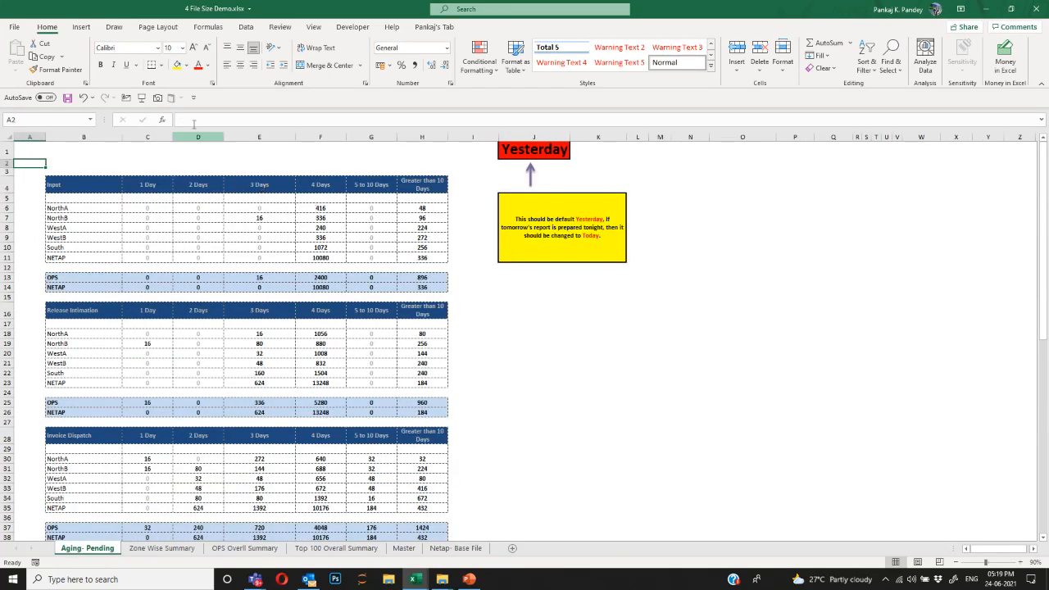
click(17, 29)
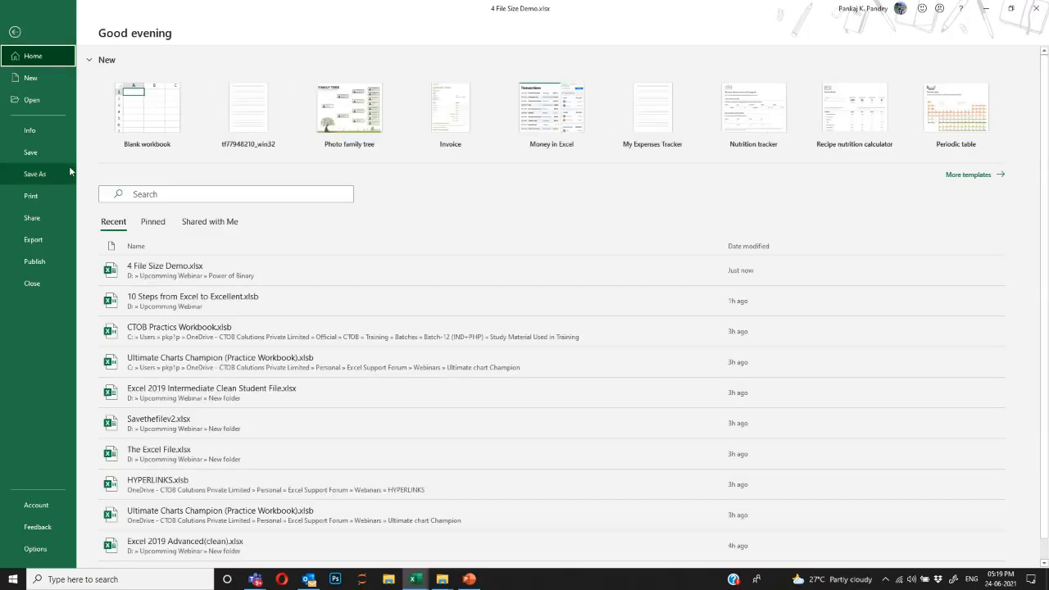
Save the workbook as 4 File Size Demo.xlsb in Excel Binary Workbook (*.xlsb) format.
click(42, 173)
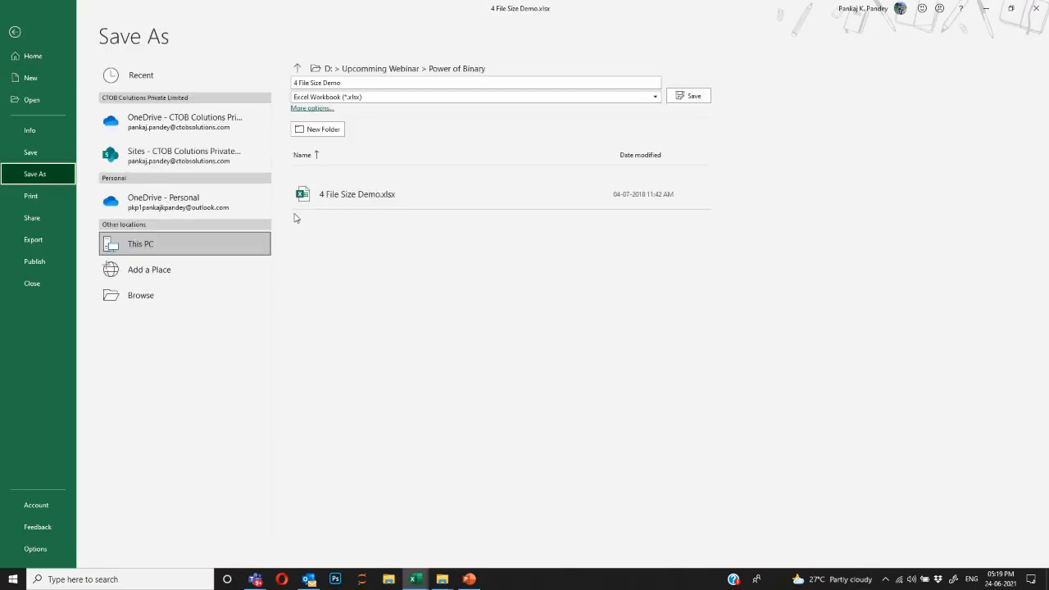
click(365, 99)
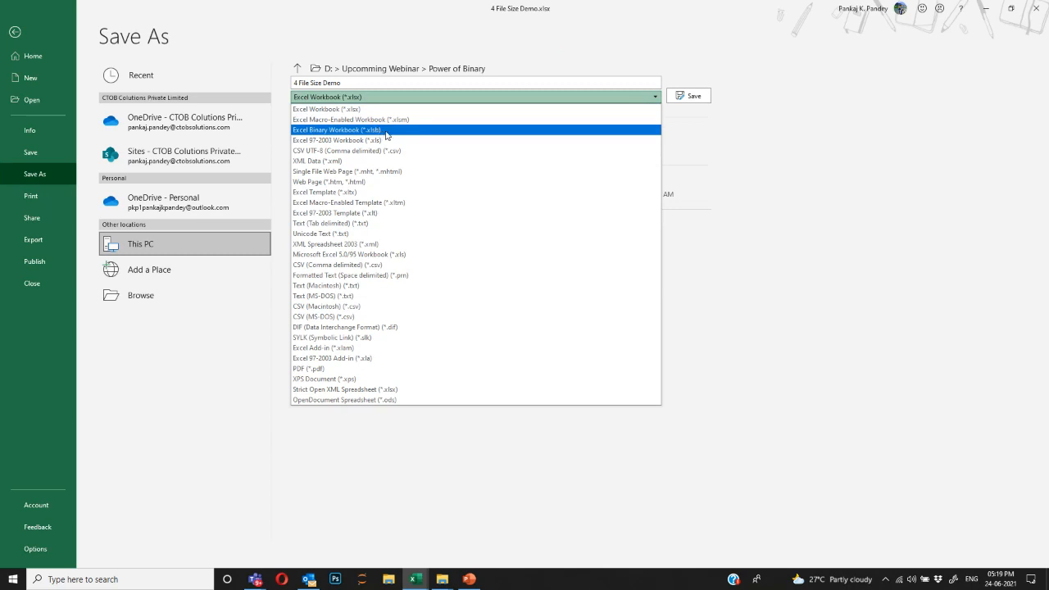
click(387, 132)
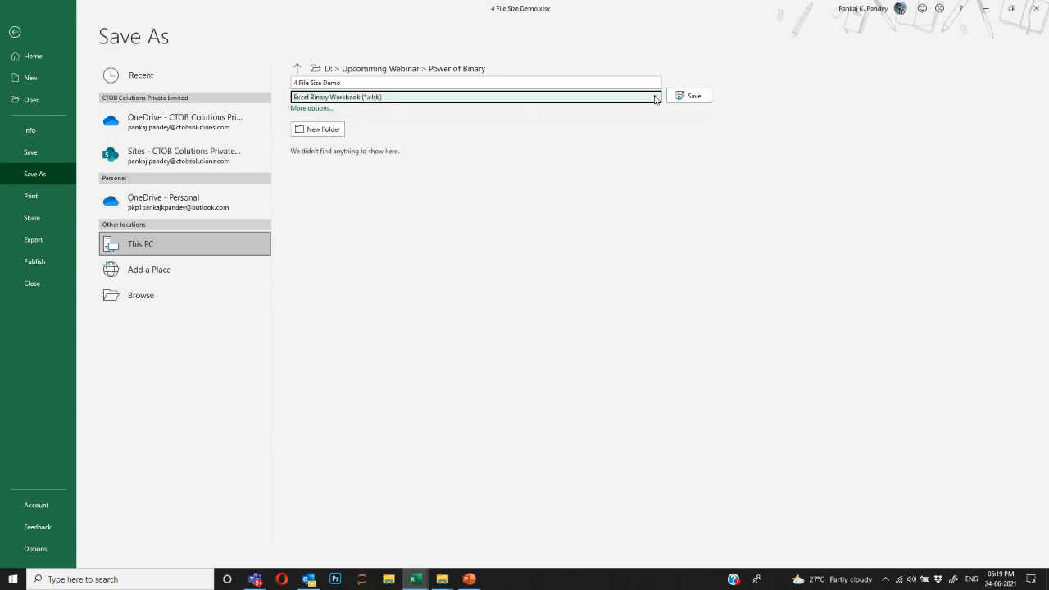
click(698, 98)
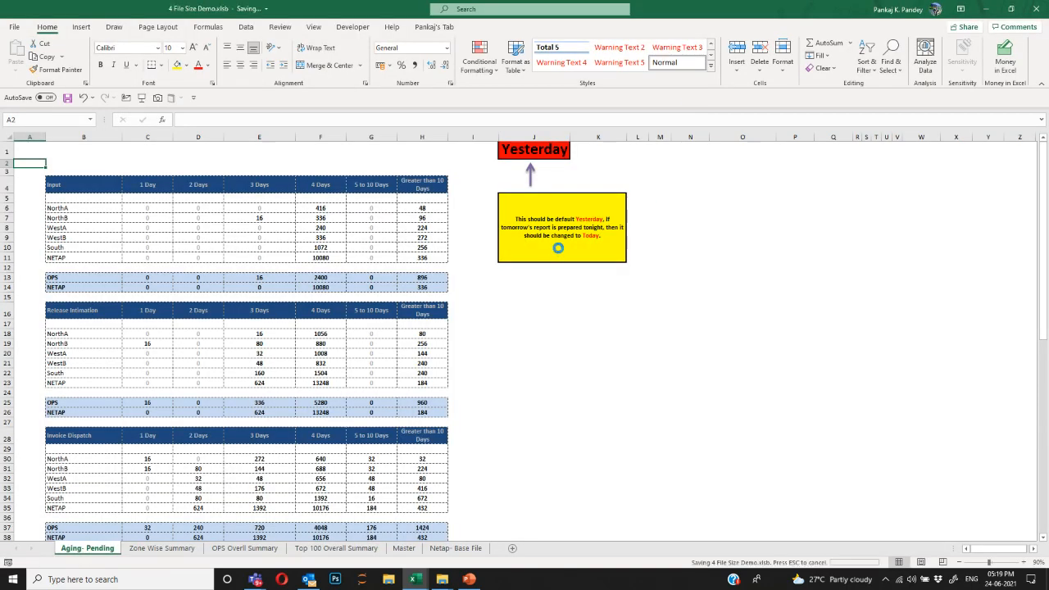
Close the binary workbook and bring up the Power of Binary folder.
click(1032, 8)
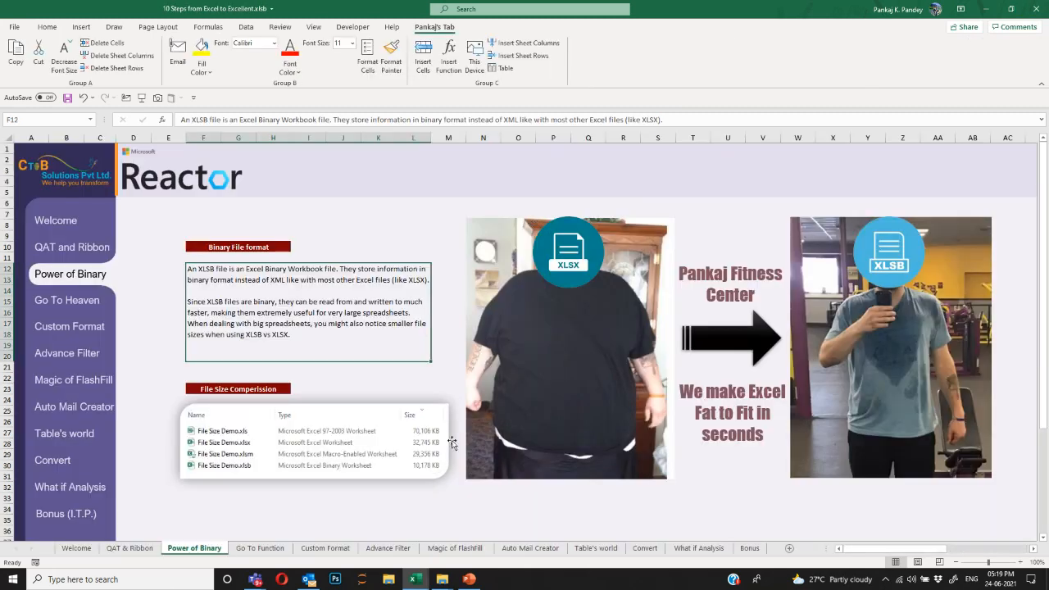
mouse_move(448, 576)
click(397, 545)
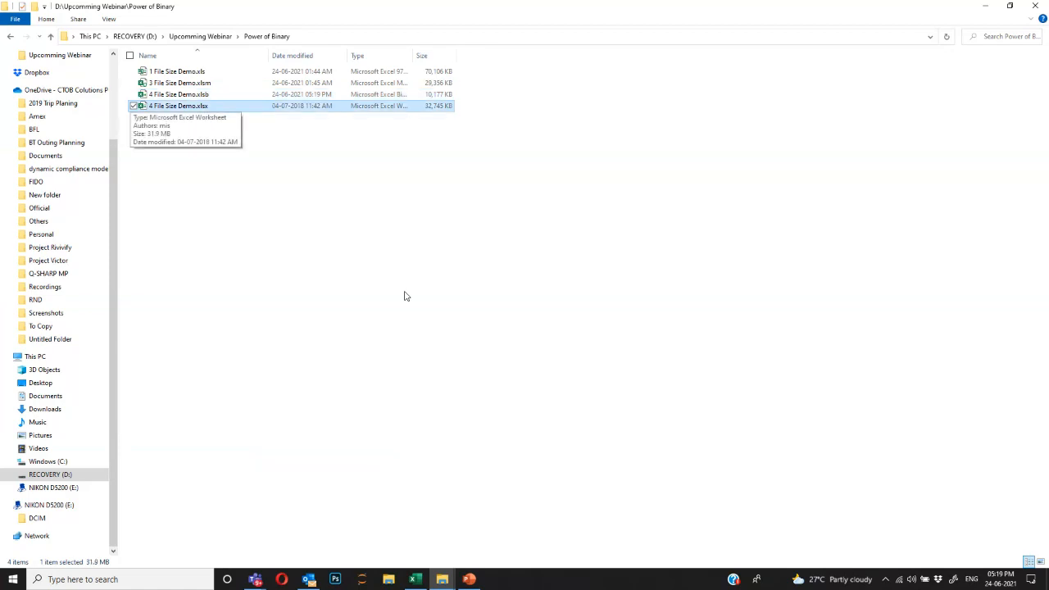
key(alt+Return)
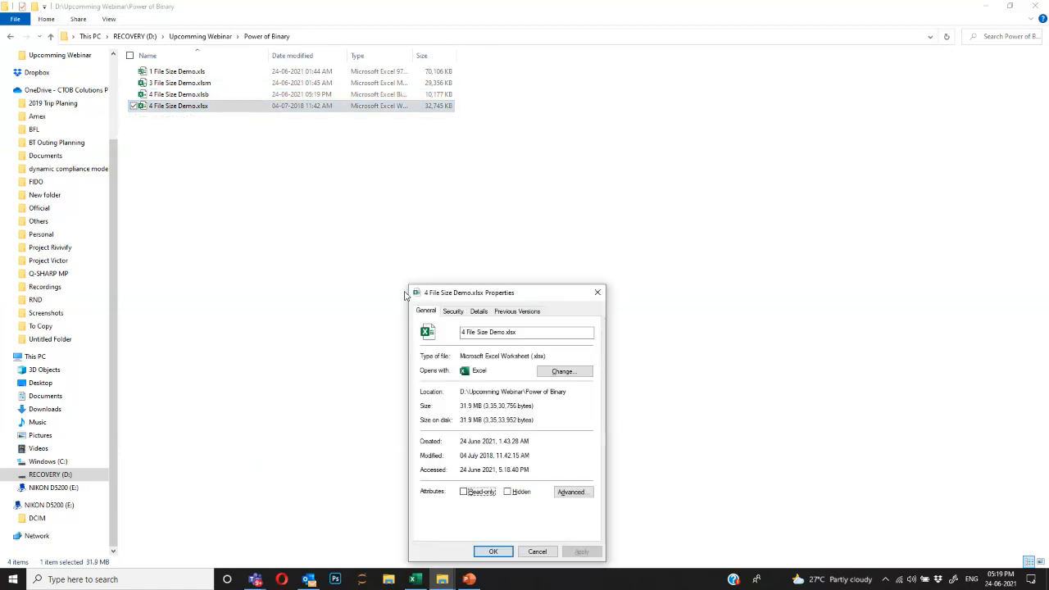
key(Escape)
key(Up)
key(alt+Return)
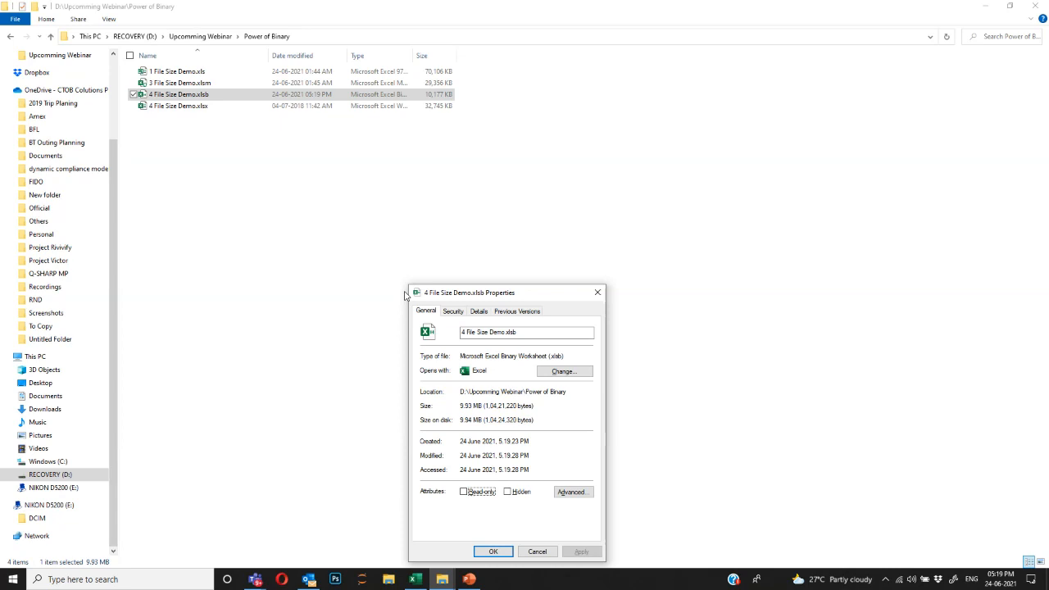
key(Escape)
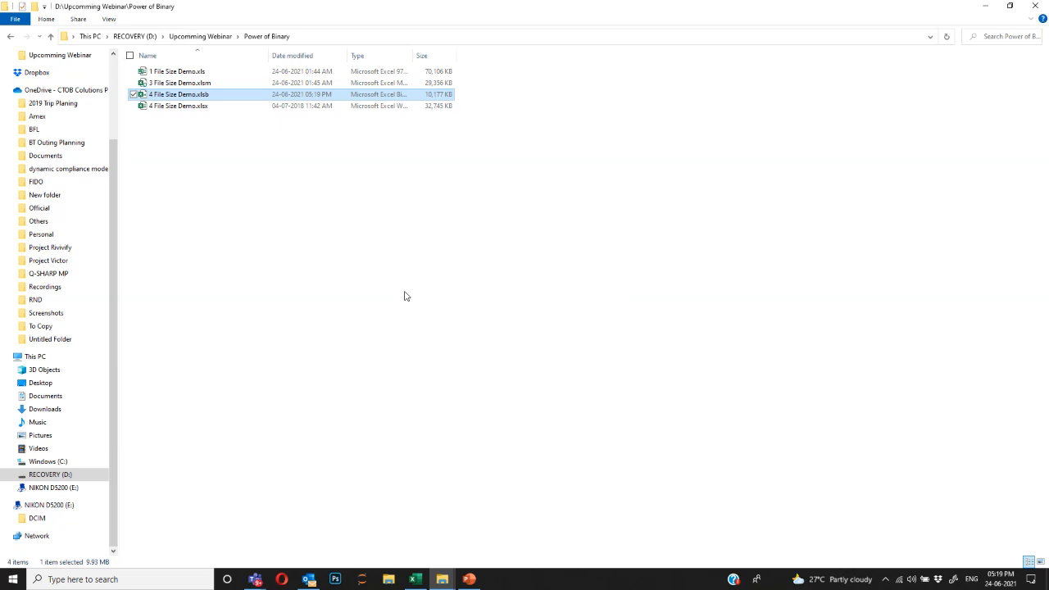
Rename 4 File Size Demo.xlsb to Binary File Size Demo.xlsb.
click(223, 94)
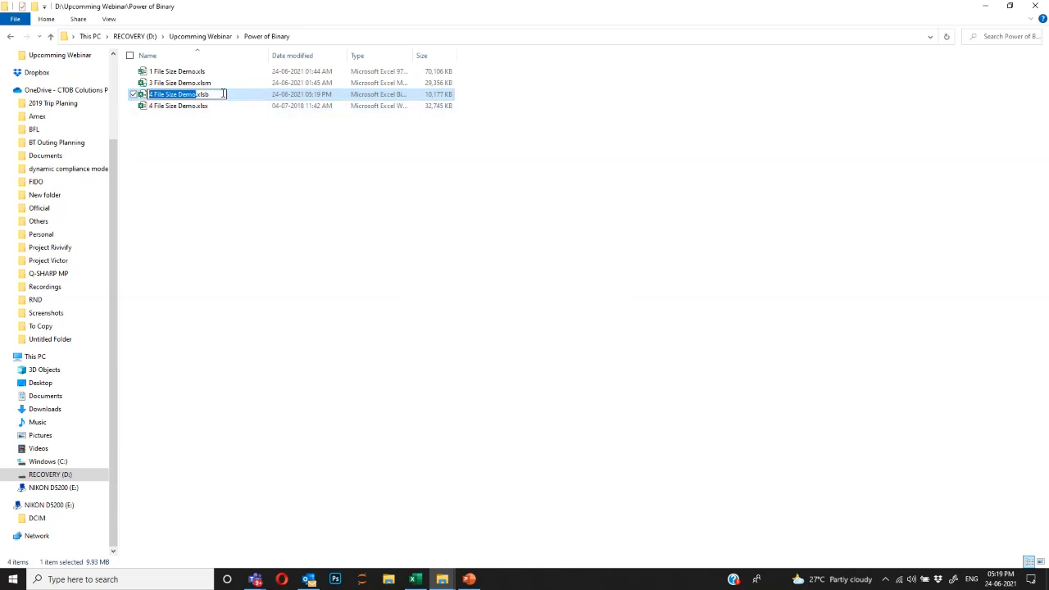
key(Home)
text(2)
key(Return)
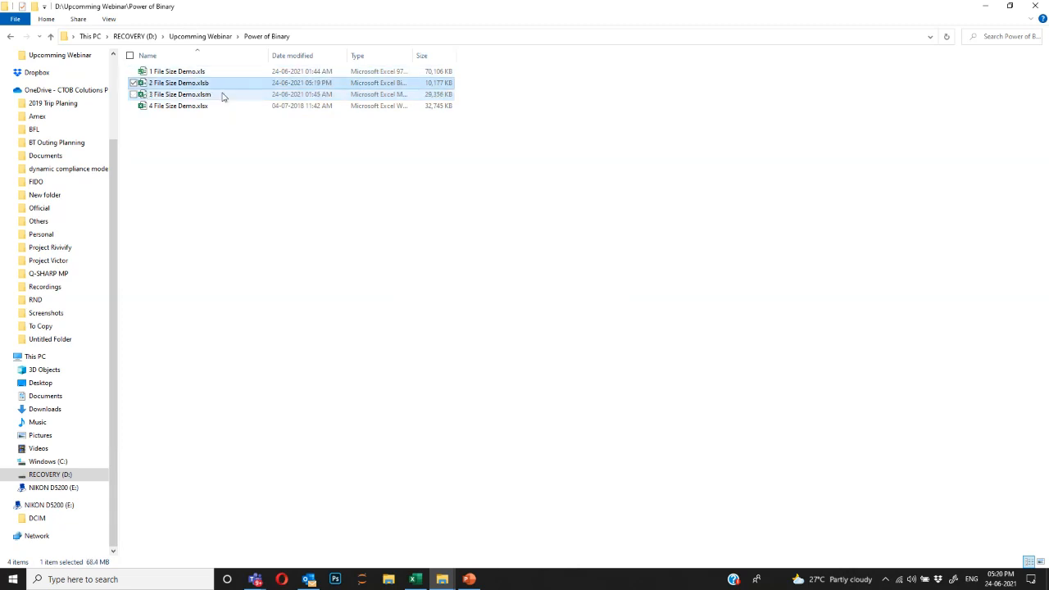
key(F2)
key(Home)
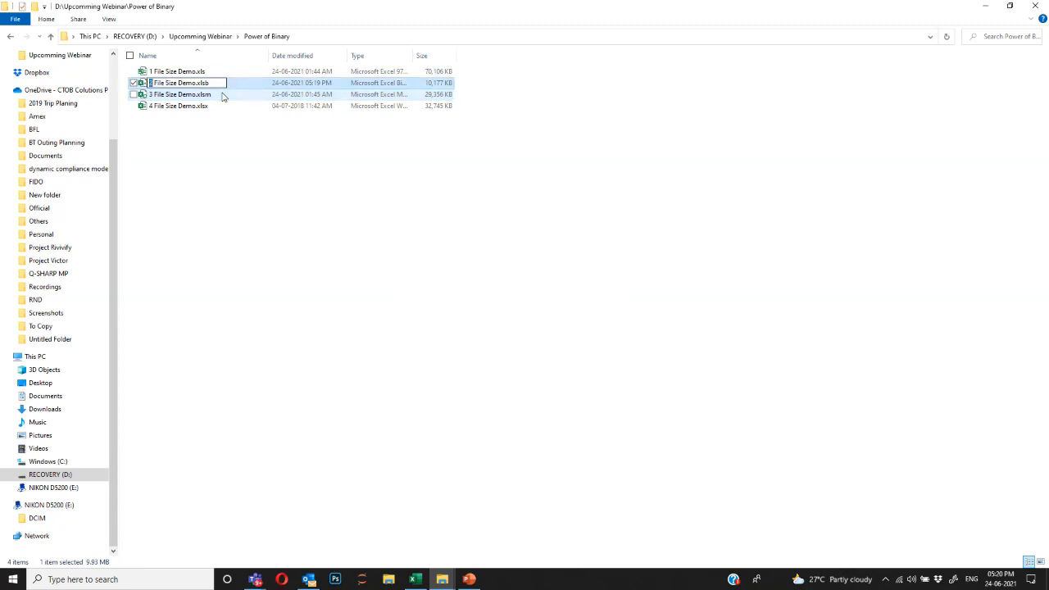
text(Binary)
key(Return)
Leave the xlsm file unchanged and rename the xlsx to Std File Size Demo.xlsx.
key(Up)
key(Up)
key(F2)
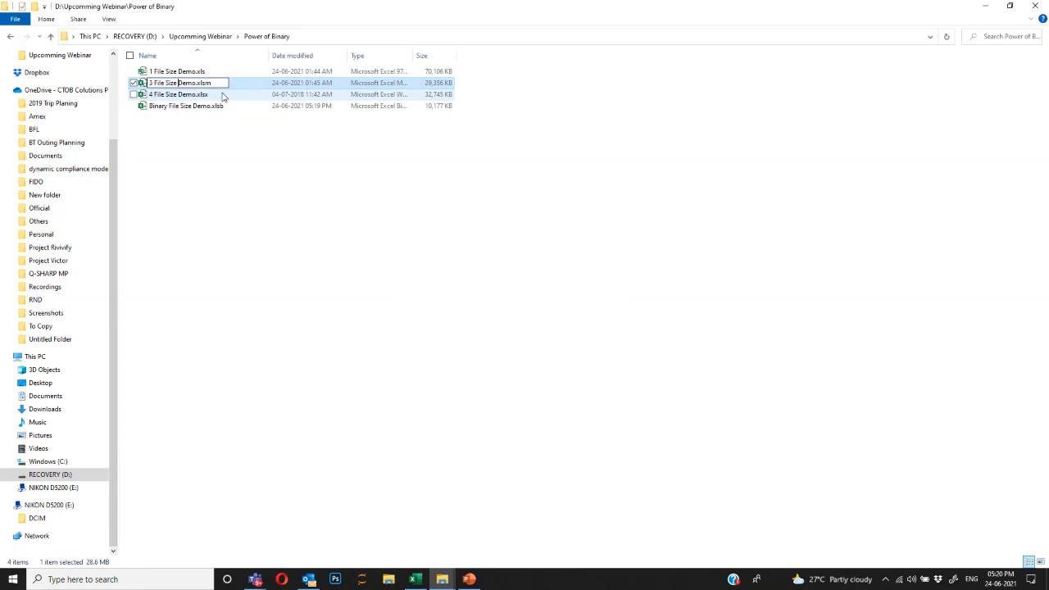
key(Return)
key(Down)
key(F2)
key(Home)
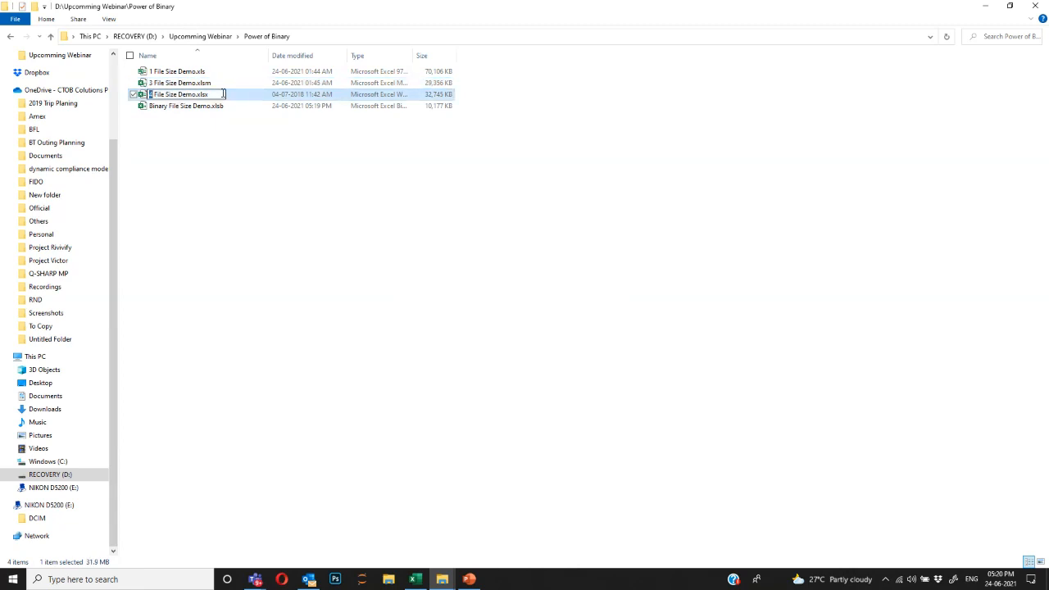
text(Std)
key(Return)
Change both files' extensions to .zip, accepting the extension-change warning.
key(Up)
key(F2)
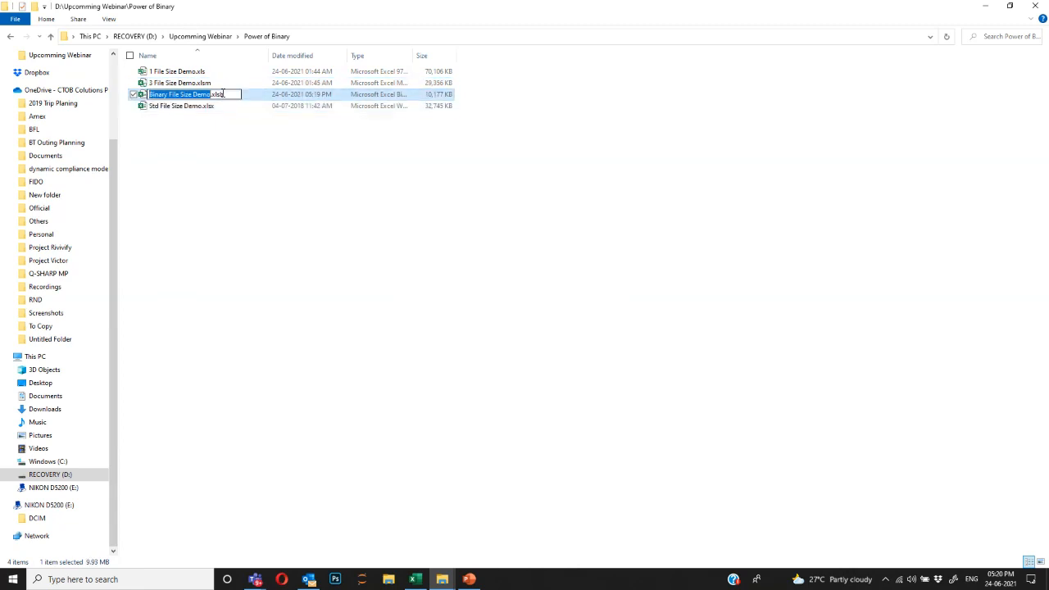
key(Home)
text(zip)
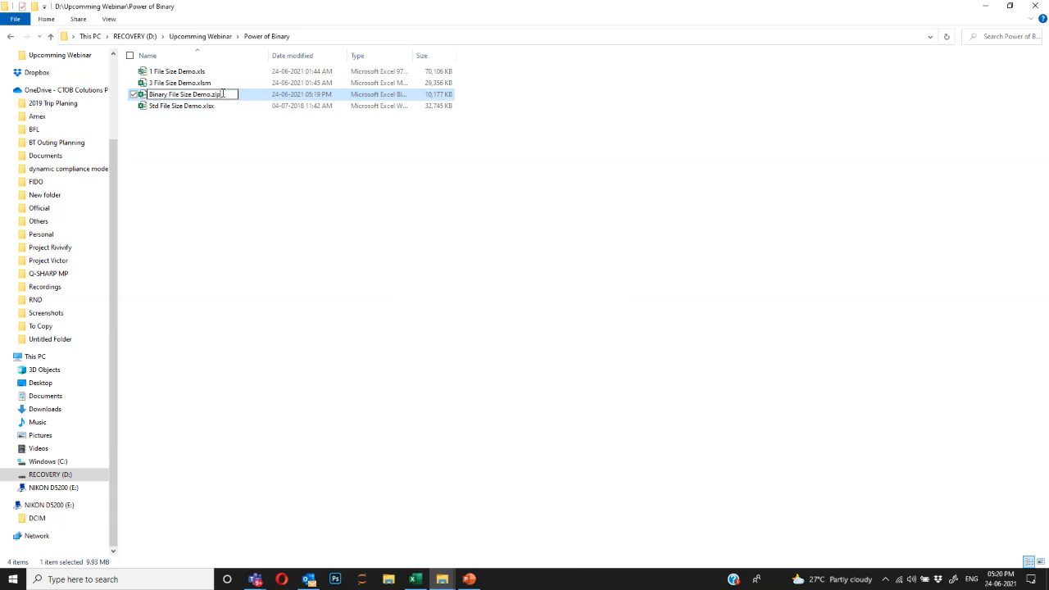
key(Return)
key(Return)
key(Down)
key(F2)
key(End)
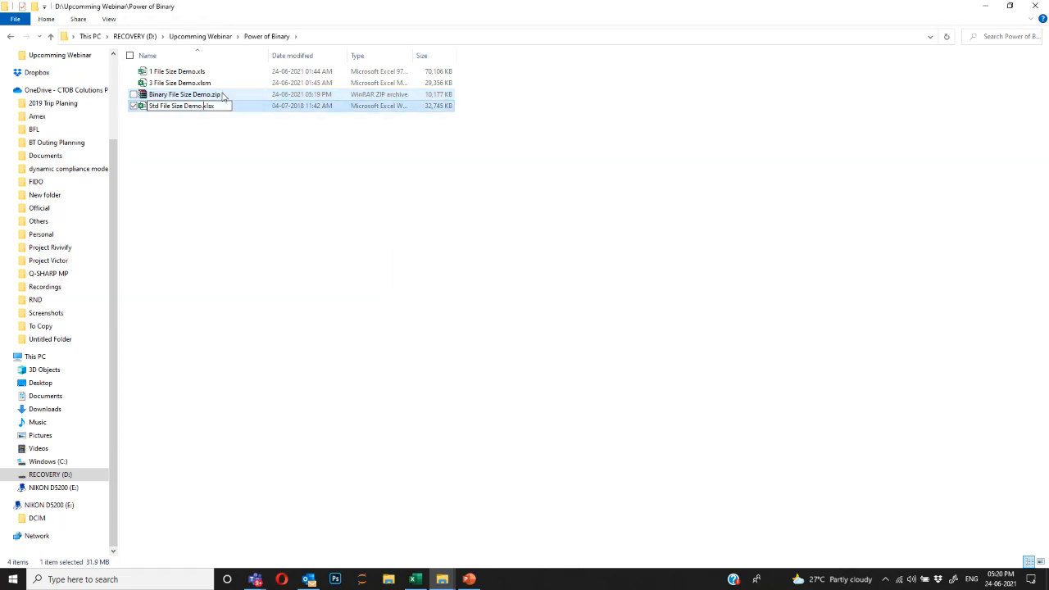
key(shift+Left)
key(shift+Left)
key(shift+Left)
key(shift+Left)
text(zip)
key(Return)
key(Return)
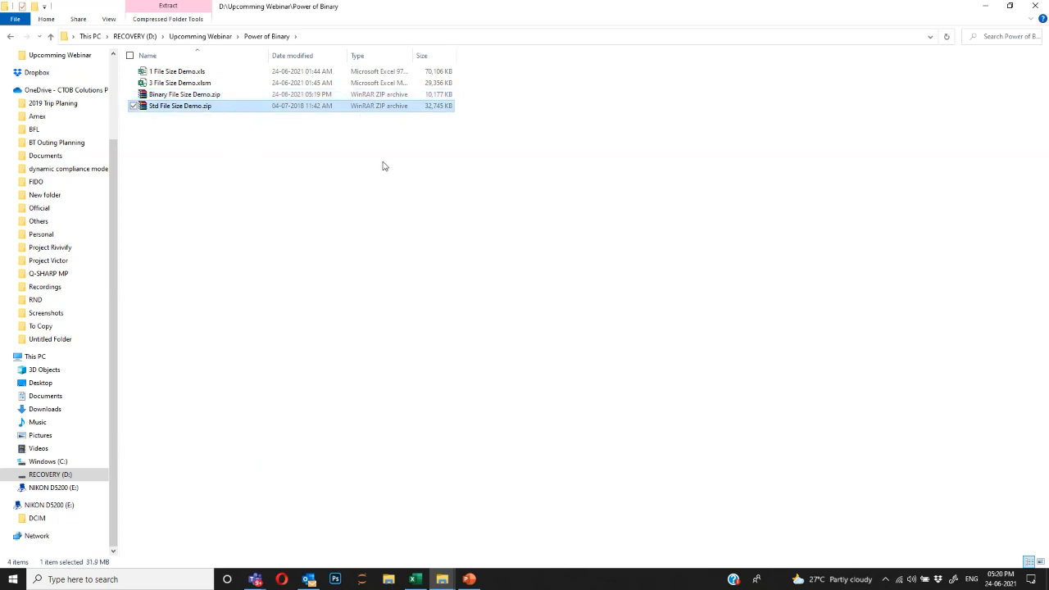
Open Binary File Size Demo.zip and Std File Size Demo.zip in WinRAR, side by side.
click(239, 96)
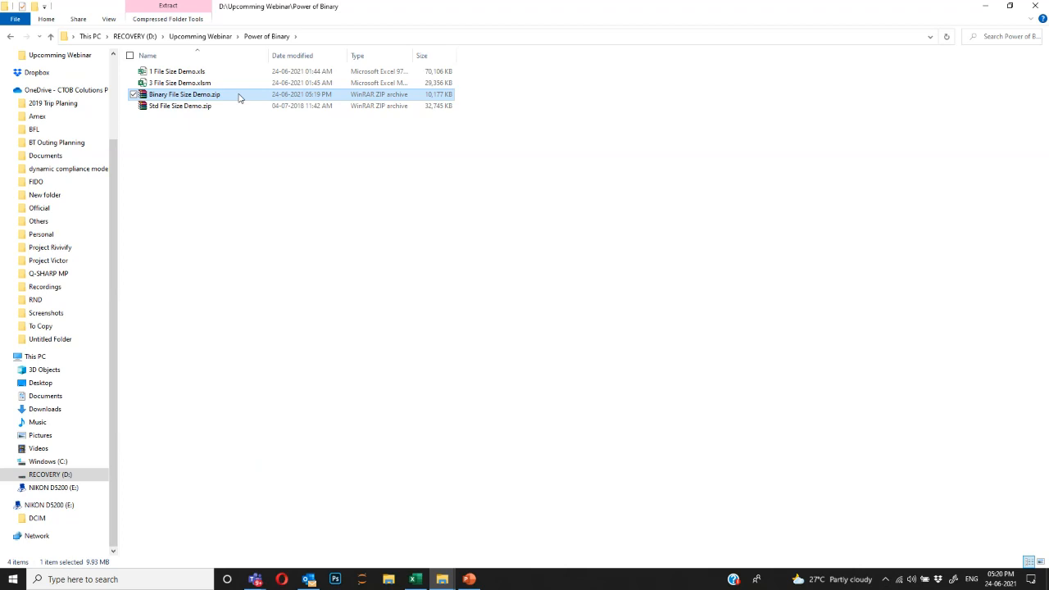
double_click(213, 97)
click(218, 109)
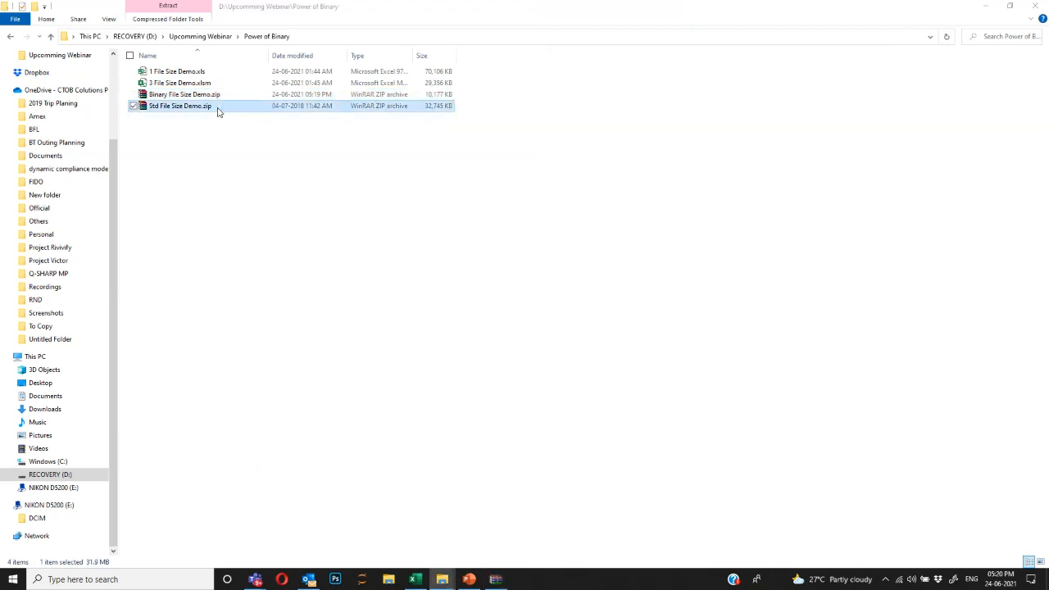
double_click(218, 112)
drag(701, 12, 437, 71)
mouse_move(496, 580)
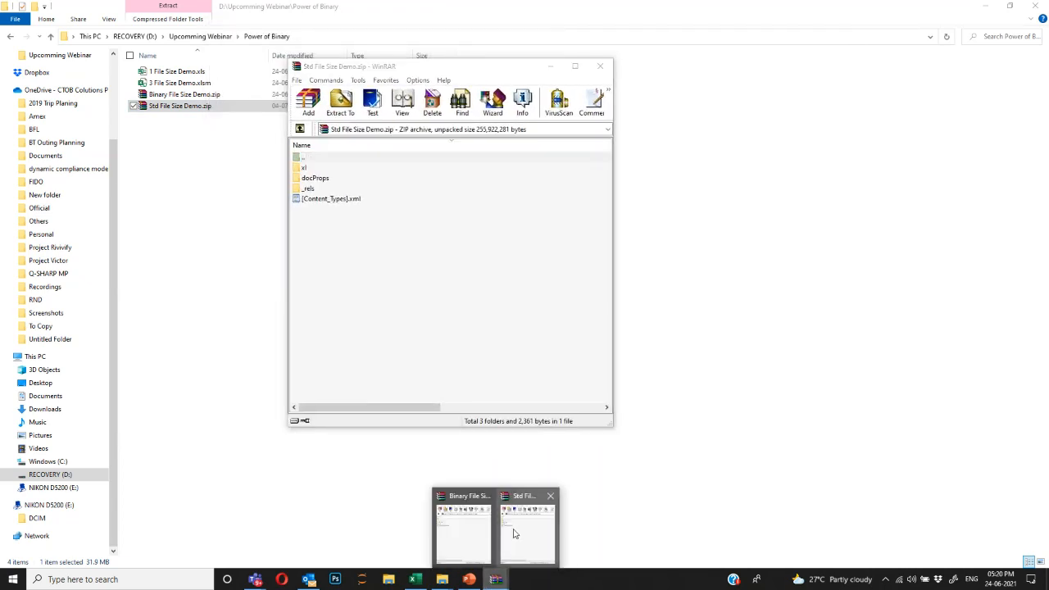
click(469, 533)
drag(488, 72, 379, 51)
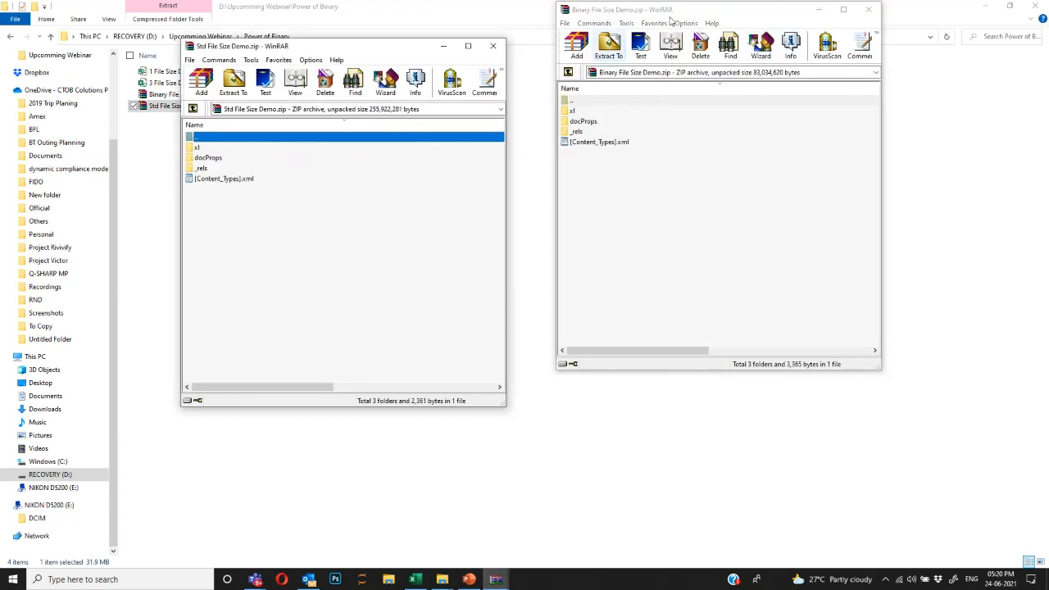
drag(669, 16, 660, 63)
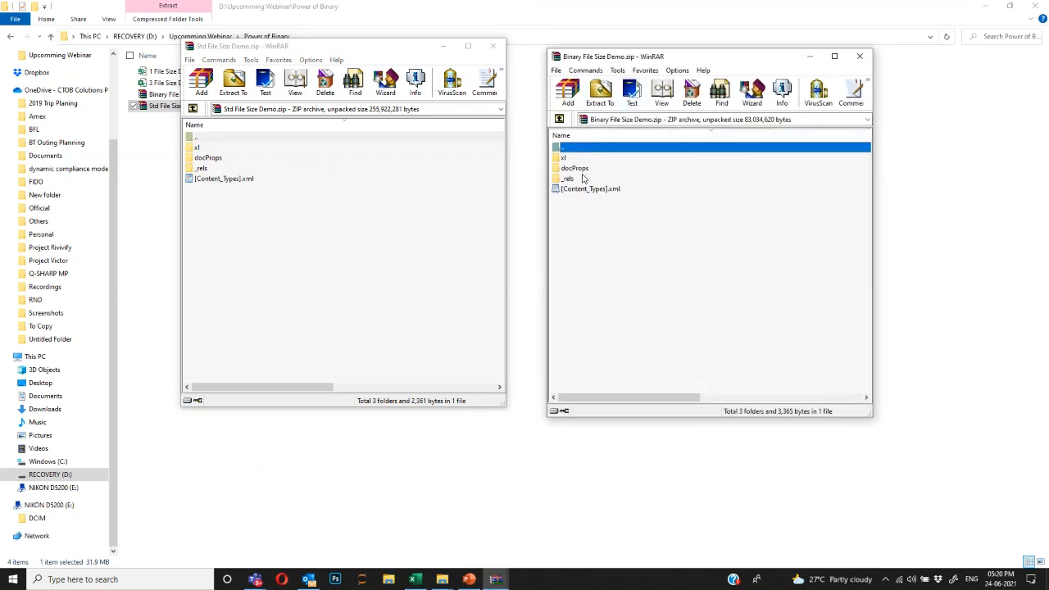
Open the xl folder in both the binary and Std archives.
double_click(582, 178)
click(562, 120)
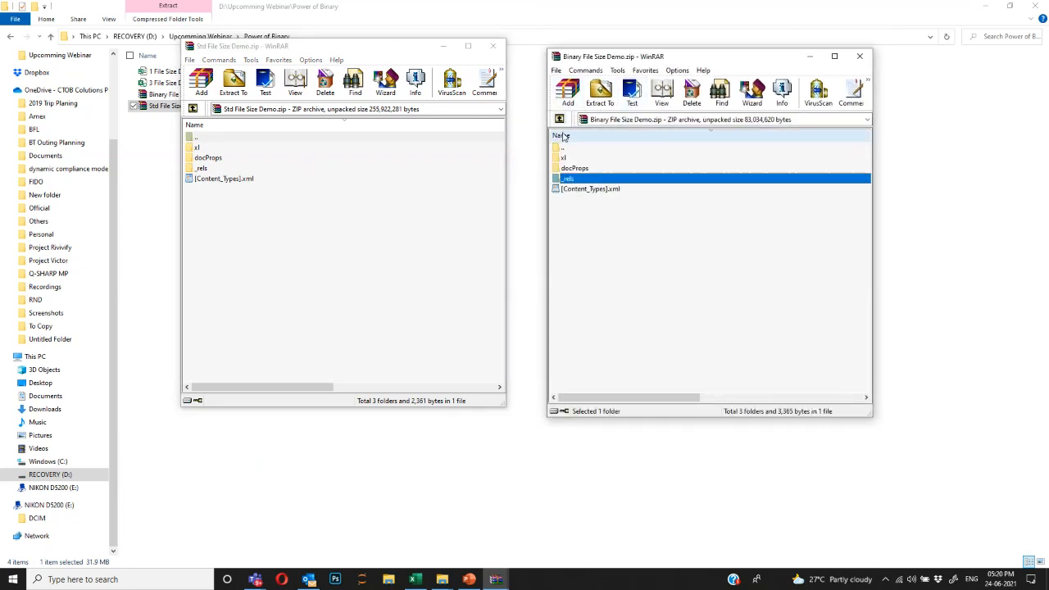
double_click(571, 158)
click(234, 148)
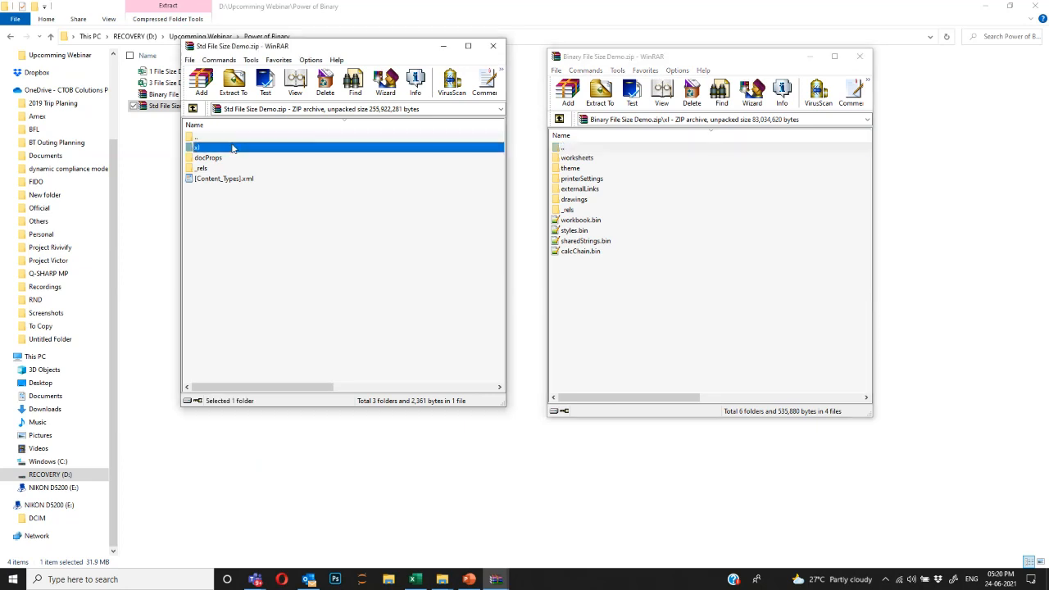
double_click(233, 148)
drag(232, 49, 285, 39)
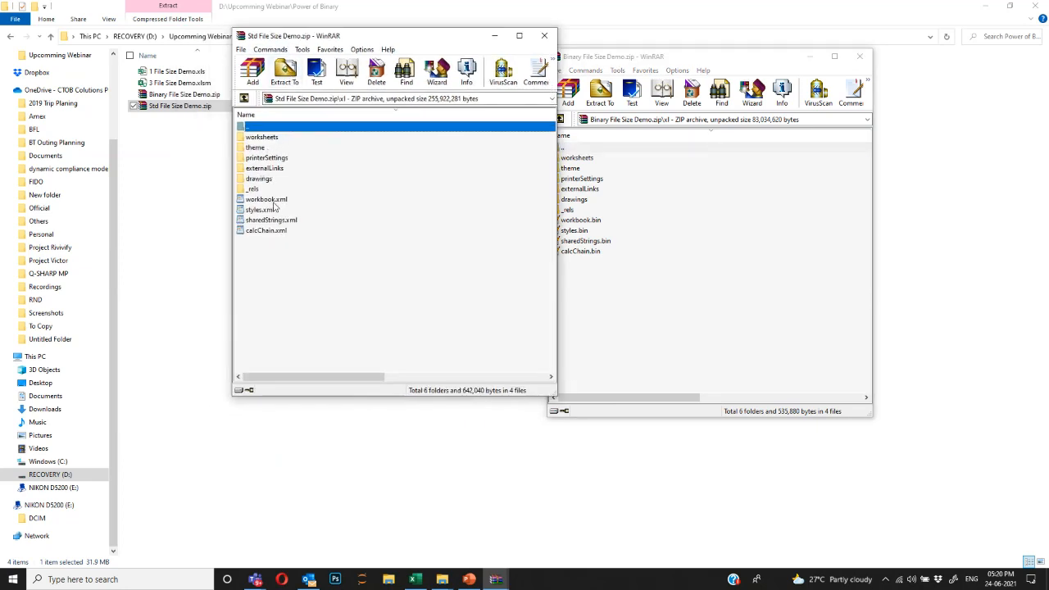
Check the sizes of workbook.xml, styles.xml, sharedStrings.xml and calcChain.xml in the Std archive.
key(Down)
key(Down)
key(Down)
key(Down)
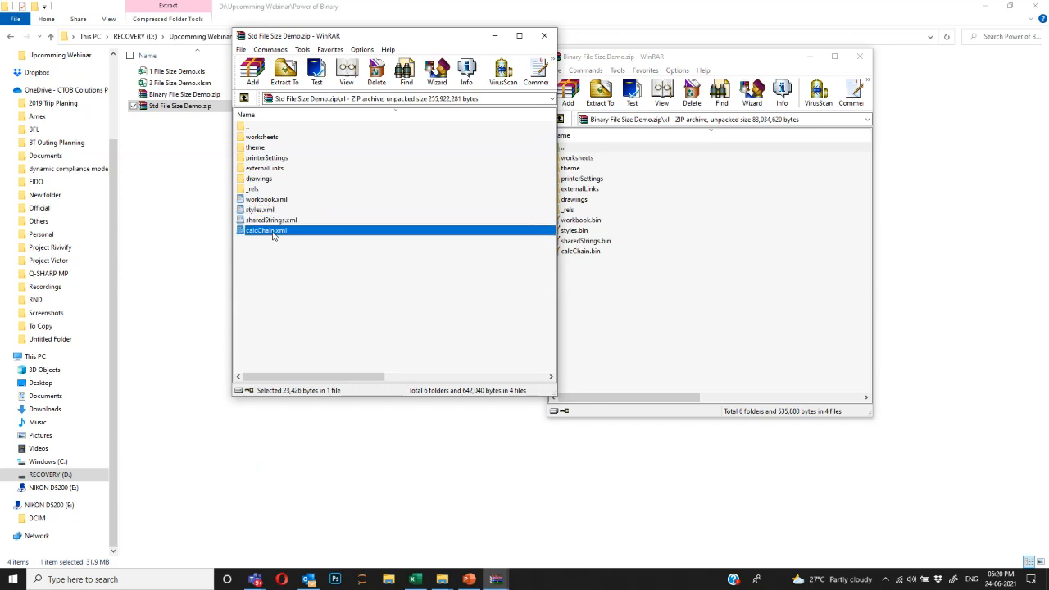
click(276, 202)
click(277, 209)
click(277, 219)
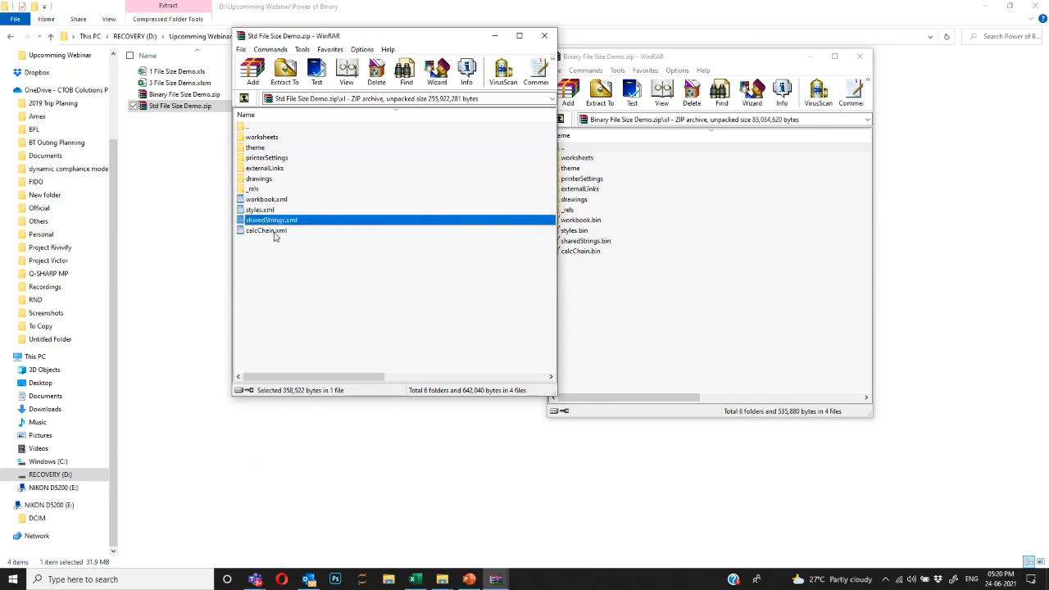
click(276, 231)
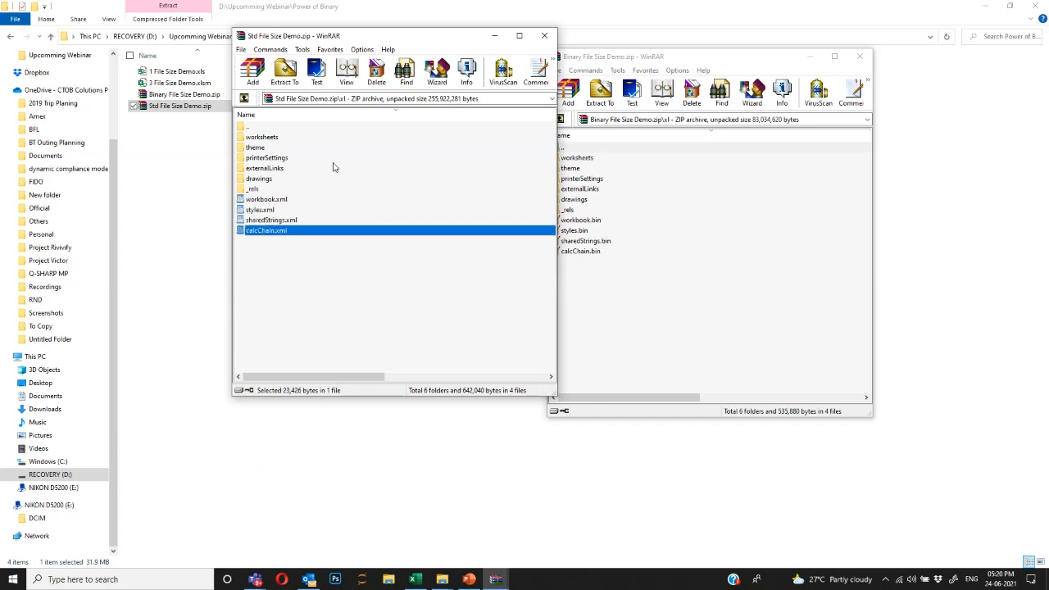
Compare the sizes of styles.bin, sharedStrings.bin, calcChain.bin and workbook.bin in the binary archive.
drag(637, 63, 665, 37)
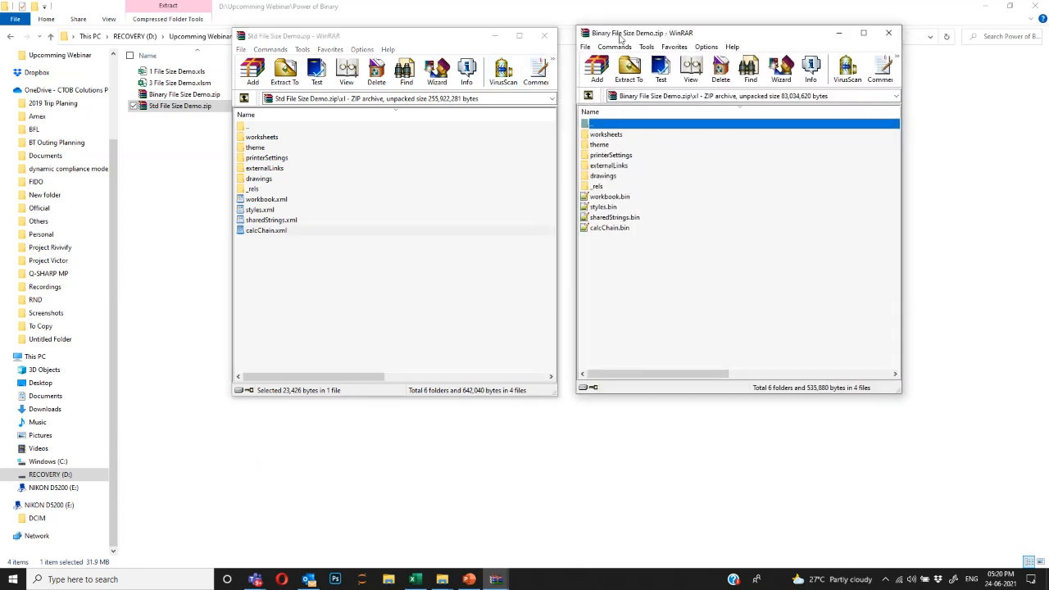
click(617, 206)
click(616, 218)
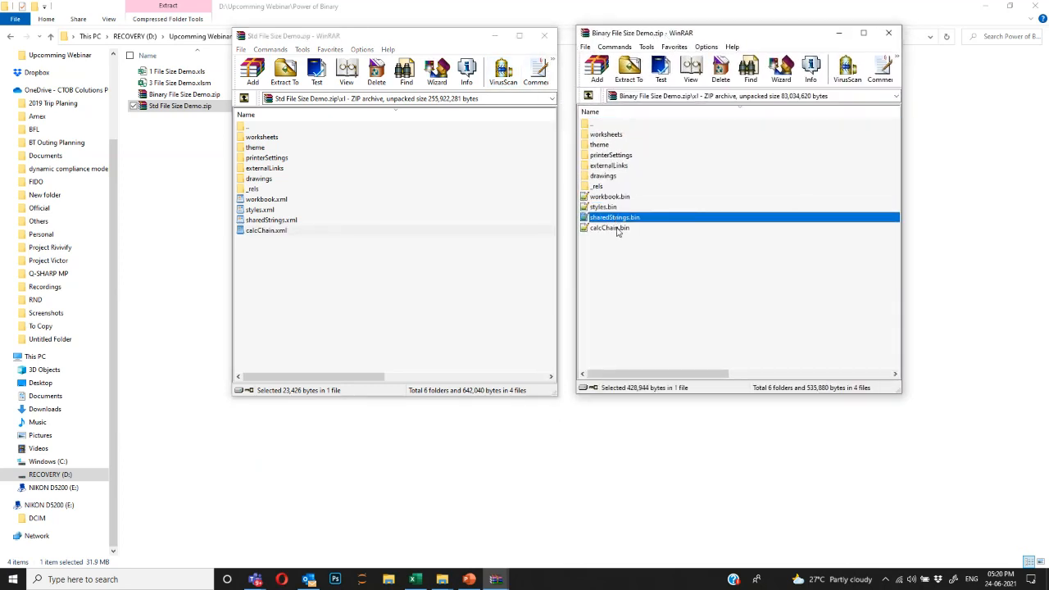
click(618, 229)
click(637, 218)
click(627, 206)
key(Up)
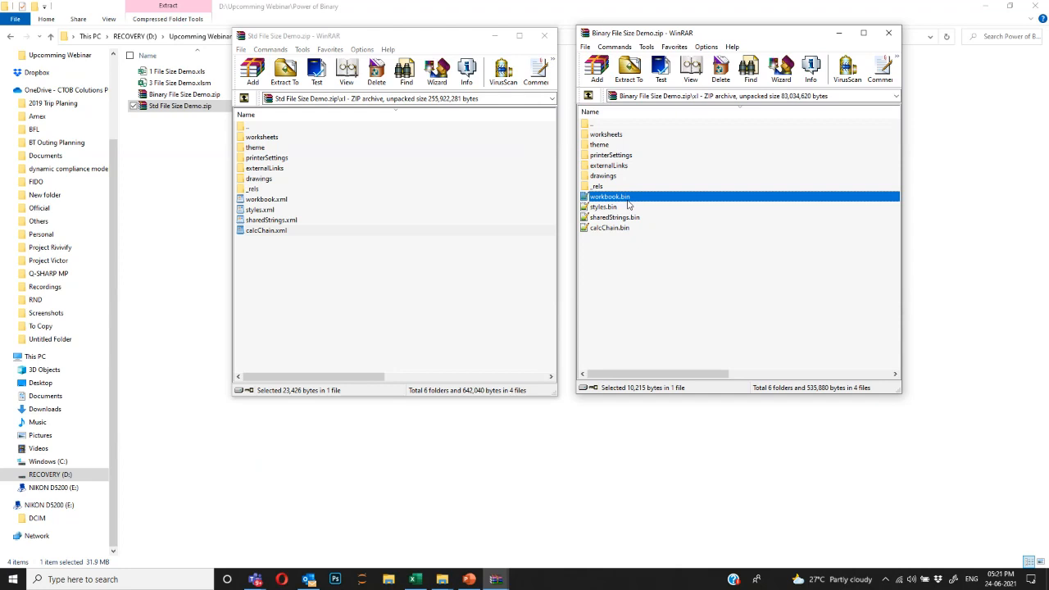
Close both WinRAR archive windows and clear the folder selection.
click(889, 33)
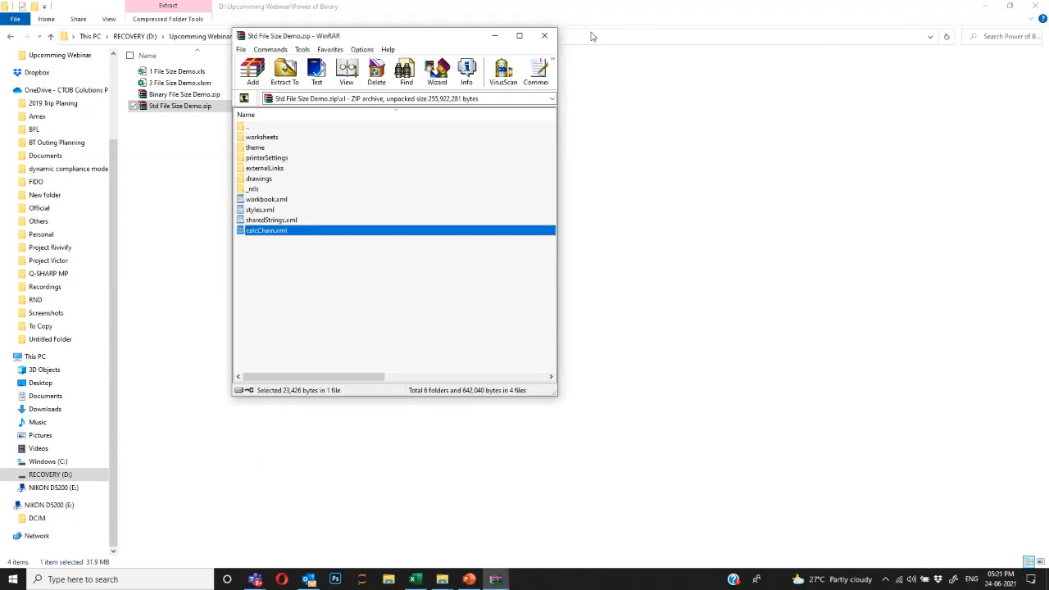
click(545, 36)
click(274, 129)
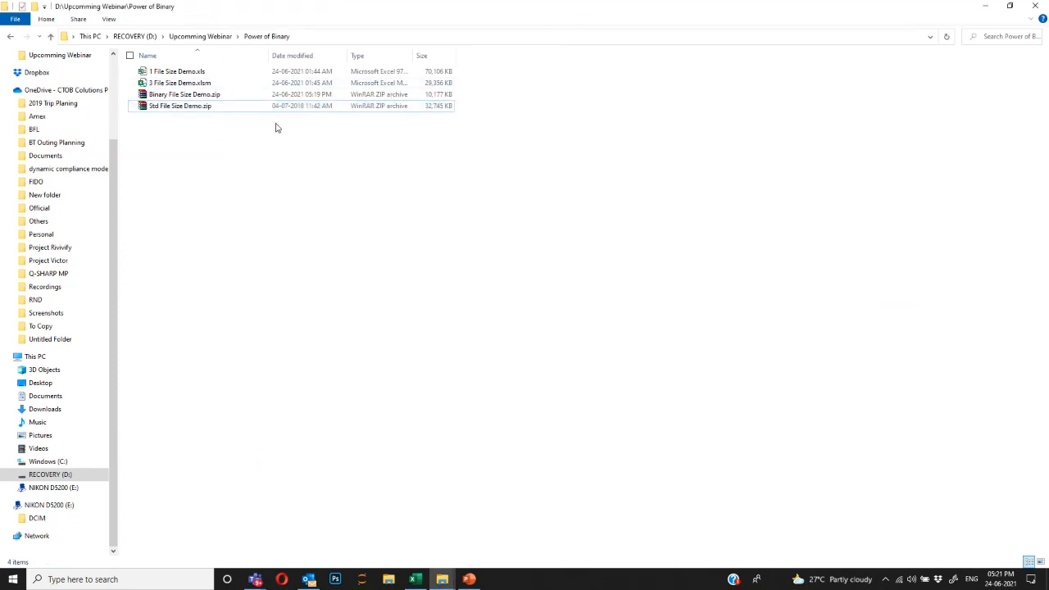
Rename Std File Size Demo.zip back to Std File Size Demo.xlsx.
click(215, 107)
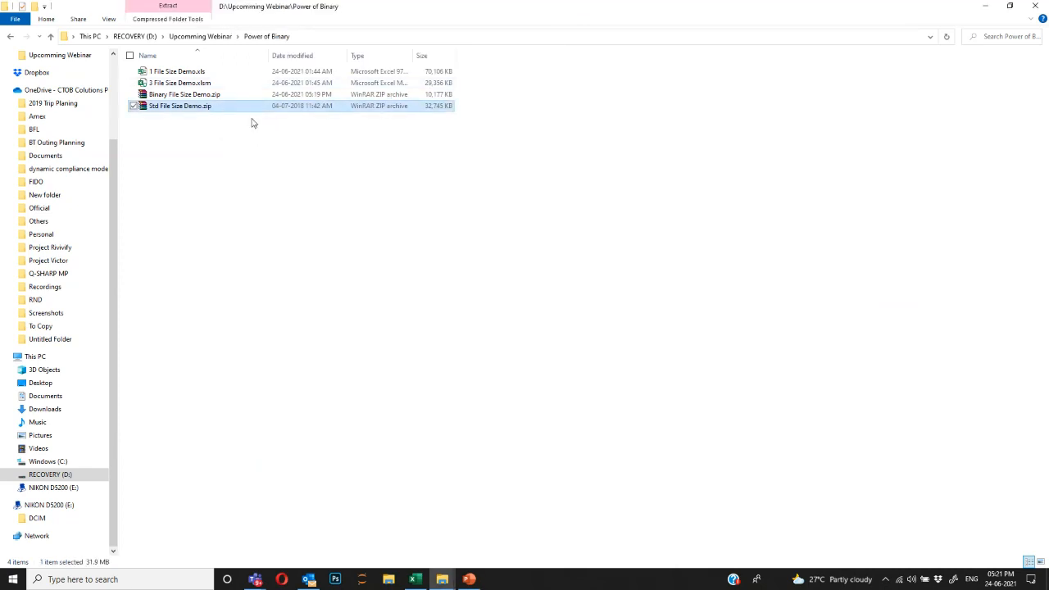
key(F2)
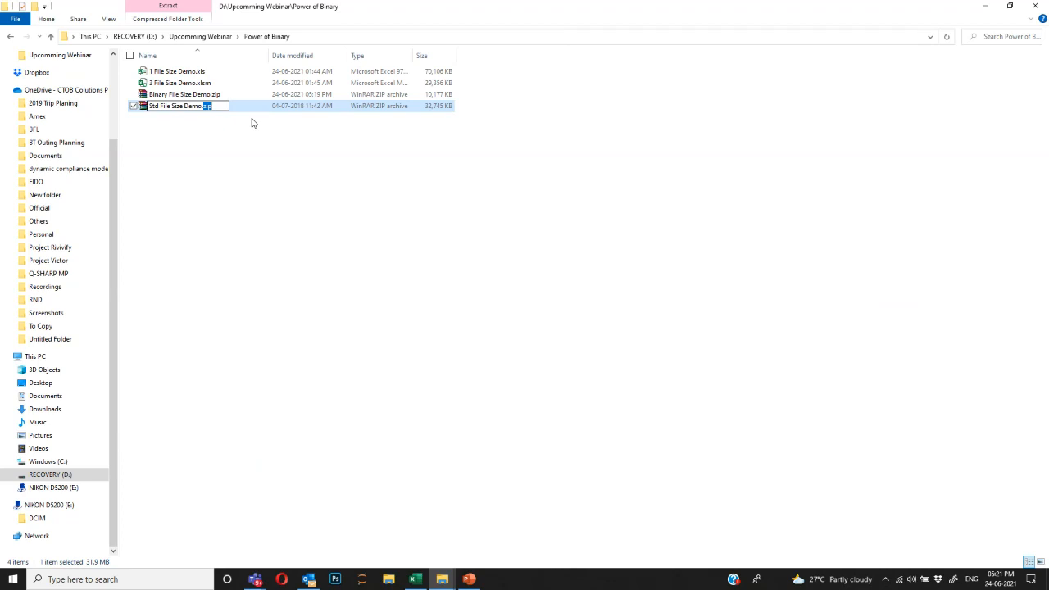
text(xlsx)
key(Return)
key(Return)
Rename Binary File Size Demo.zip back to Binary File Size Demo.xlsb, confirming the warning.
key(Up)
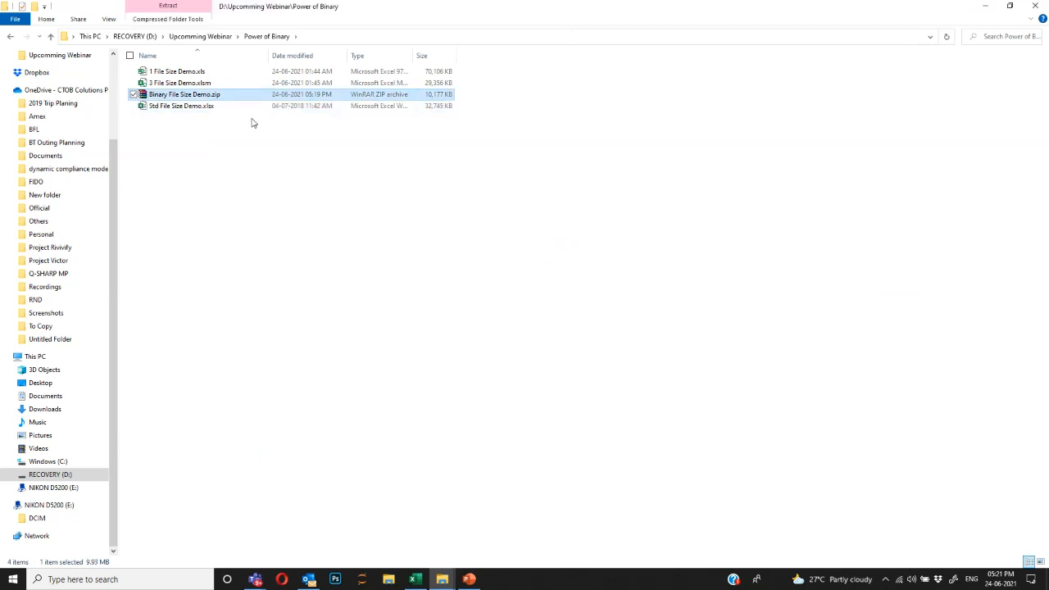
key(F2)
text(xl)
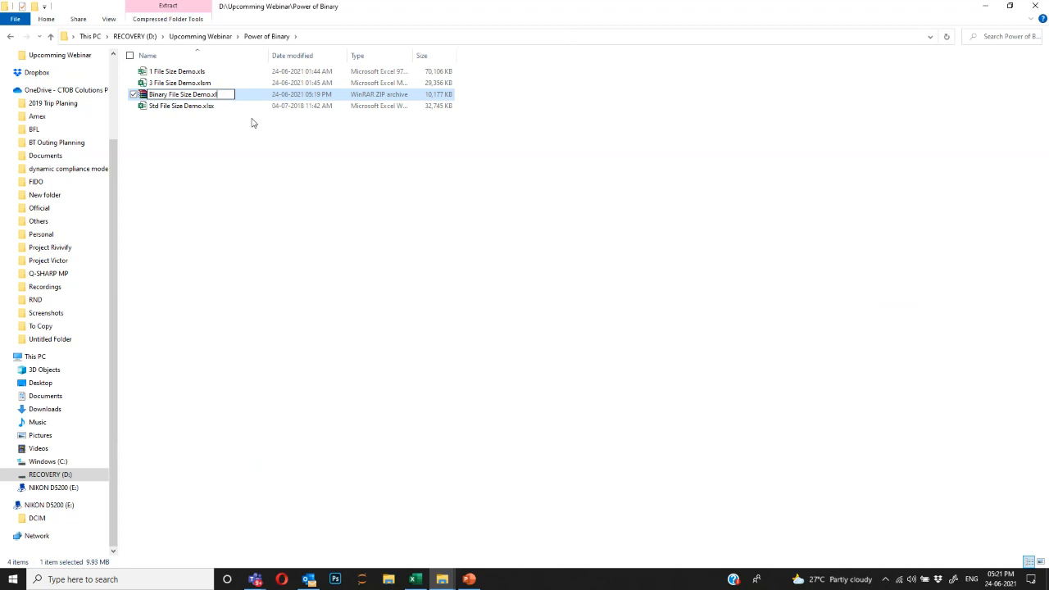
text(sb)
key(Return)
key(Return)
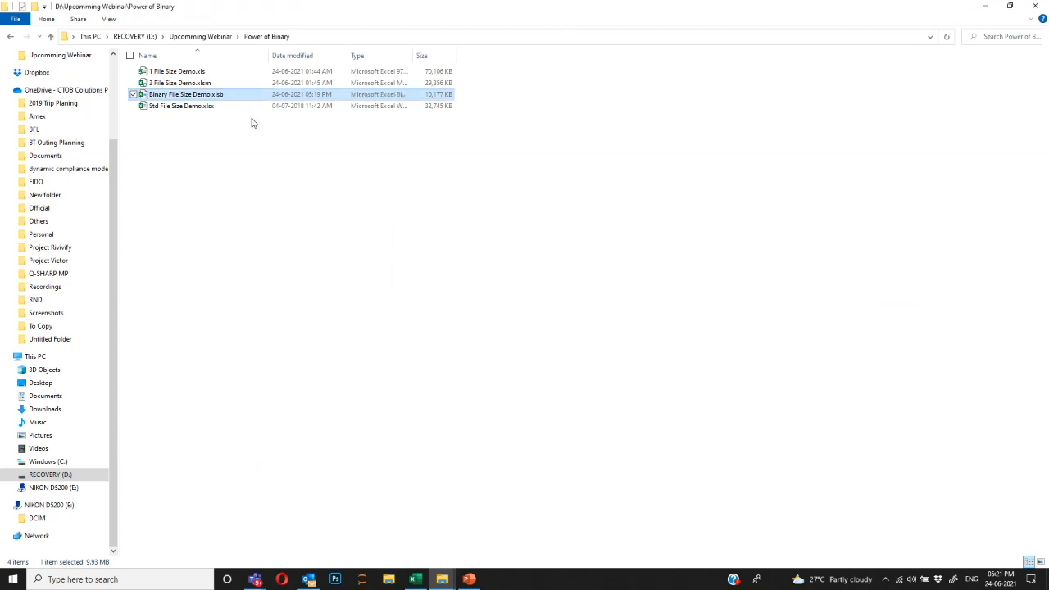
key(Down)
Select Binary File Size Demo.xlsb, then return to the Excel workbook and deselect the text box.
click(411, 96)
key(alt+Tab)
click(263, 208)
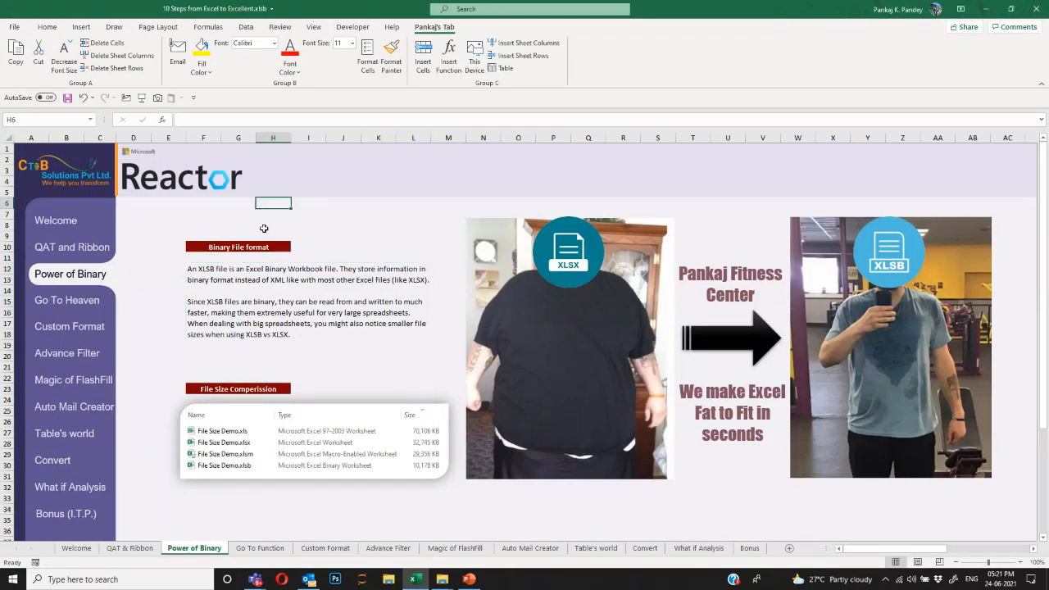
Confirm Excel Binary Workbook (*.xlsb) is the default save format, then create new workbook Book1.
click(15, 28)
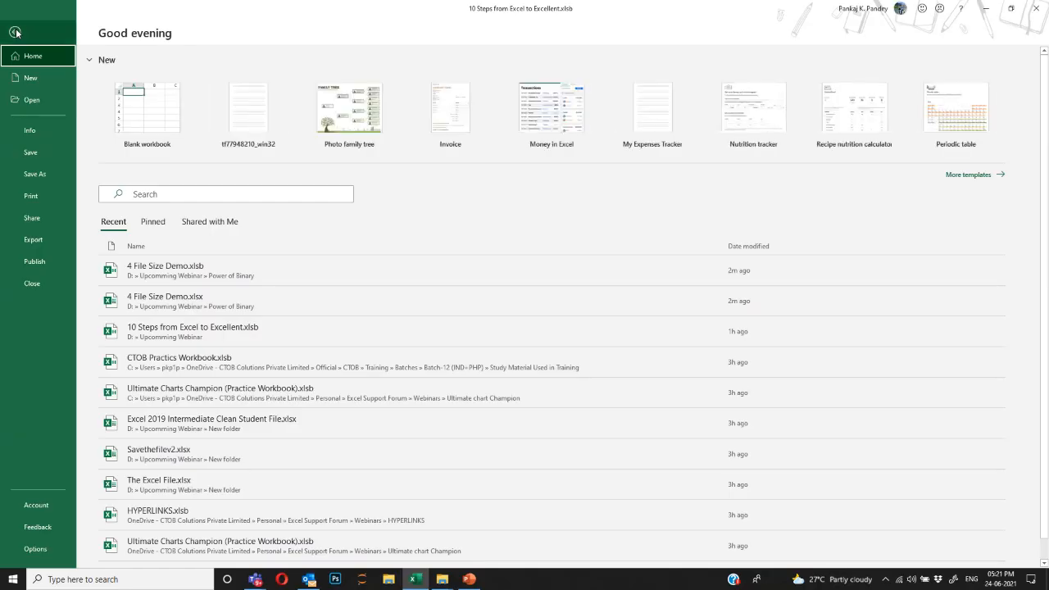
click(35, 549)
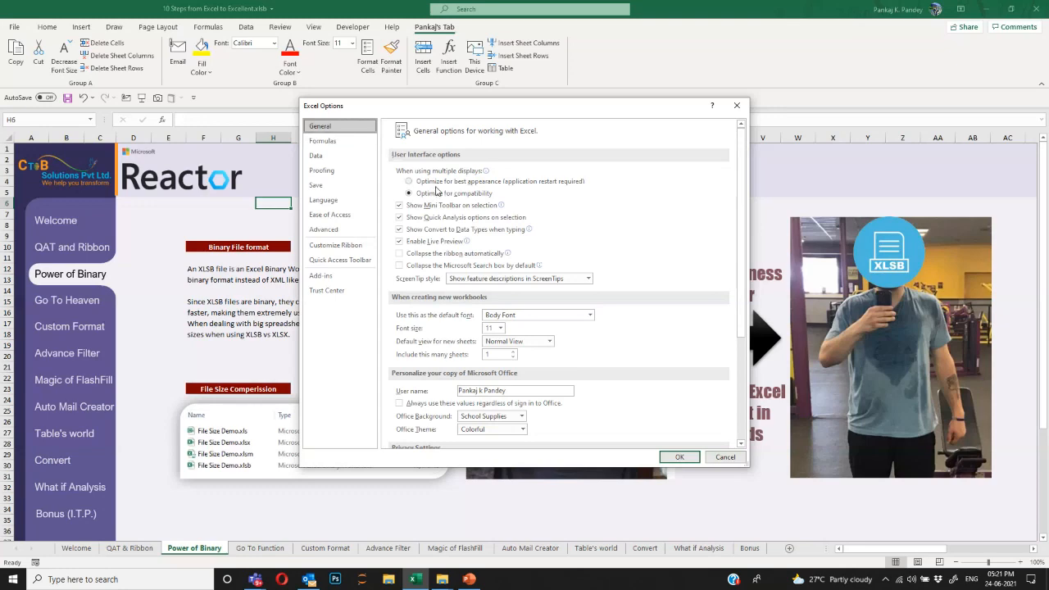
click(334, 187)
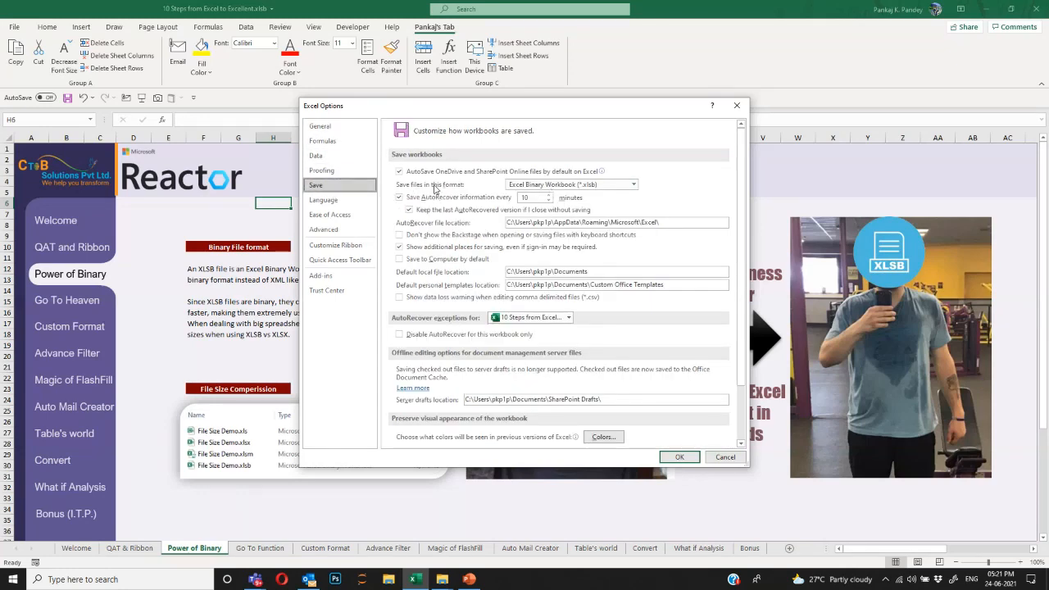
click(634, 184)
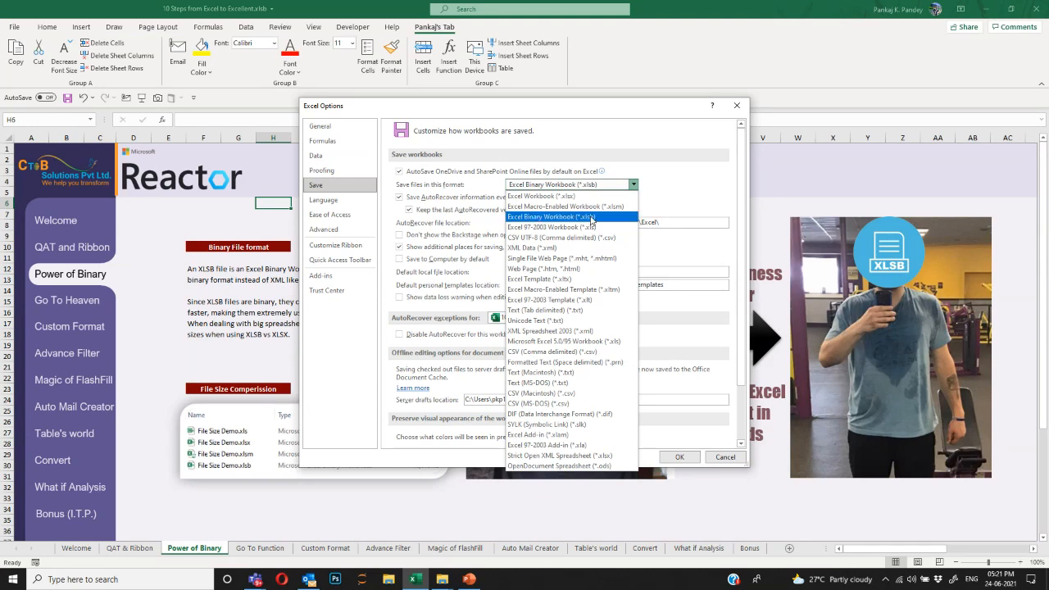
click(591, 217)
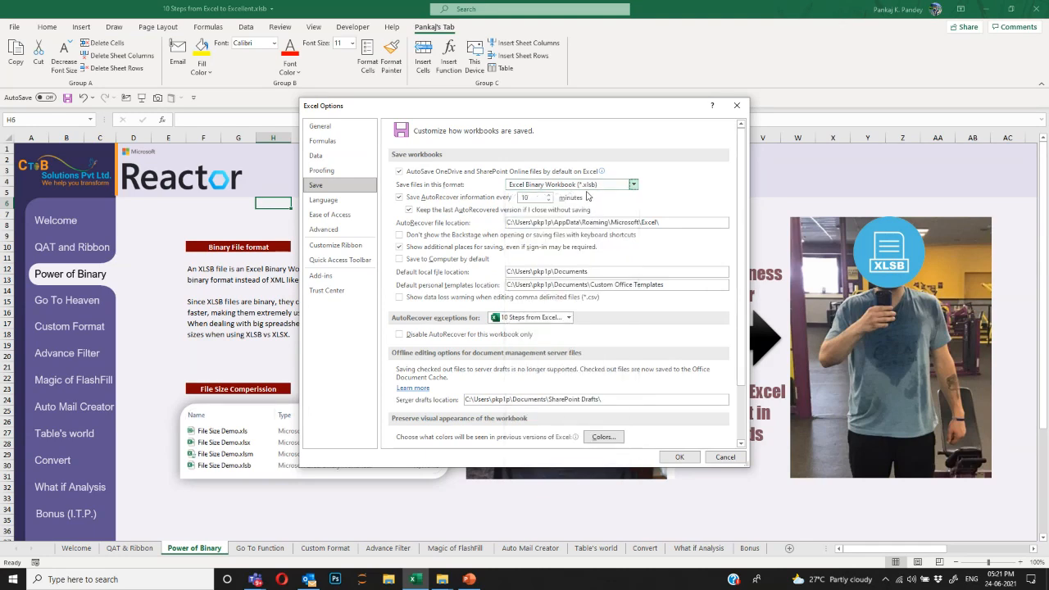
click(715, 459)
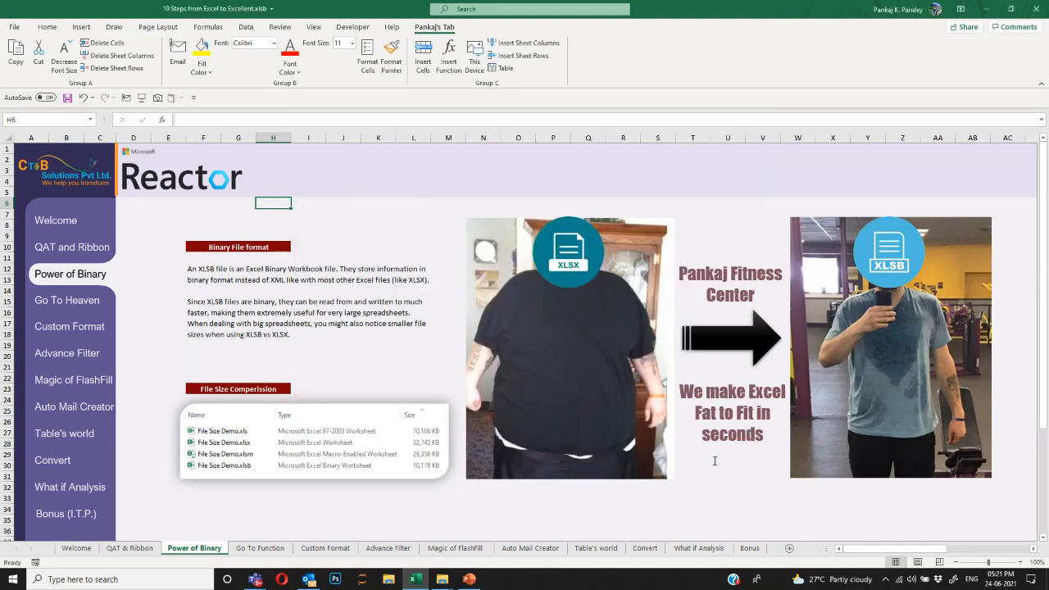
key(ctrl+n)
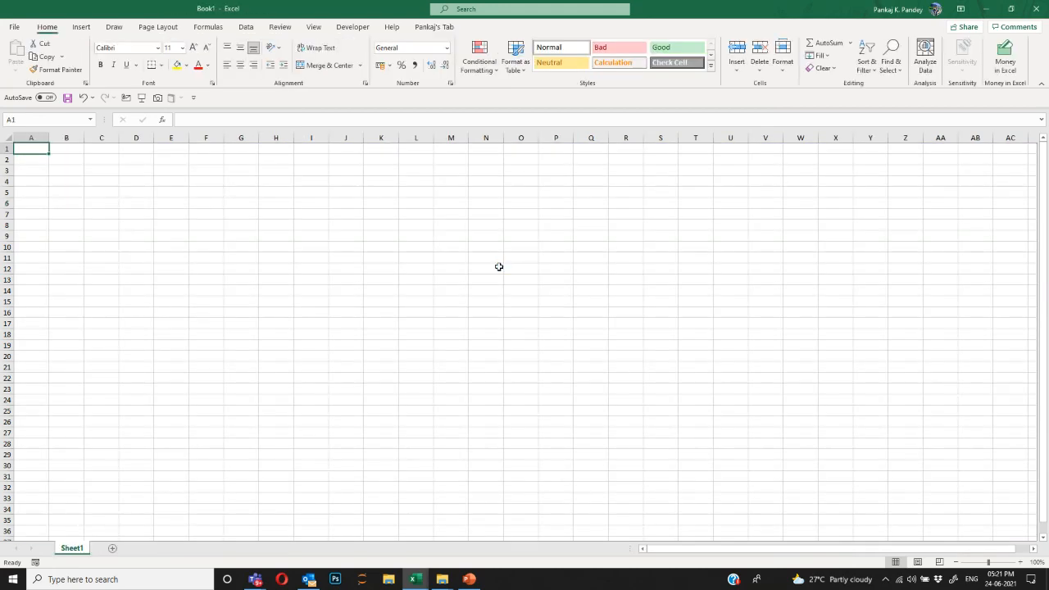
key(ctrl+s)
click(436, 379)
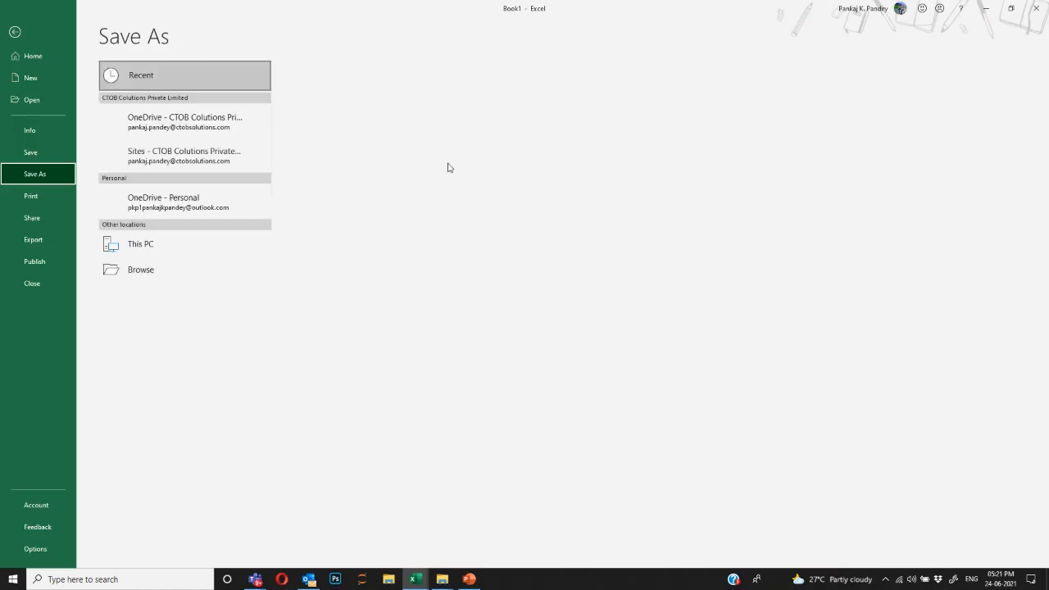
click(199, 295)
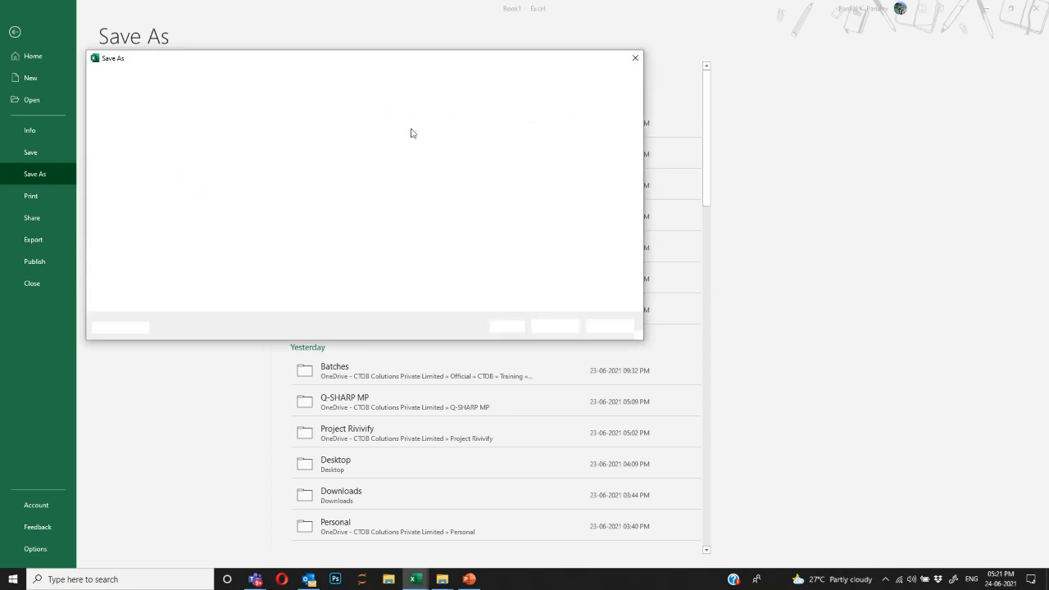
click(258, 270)
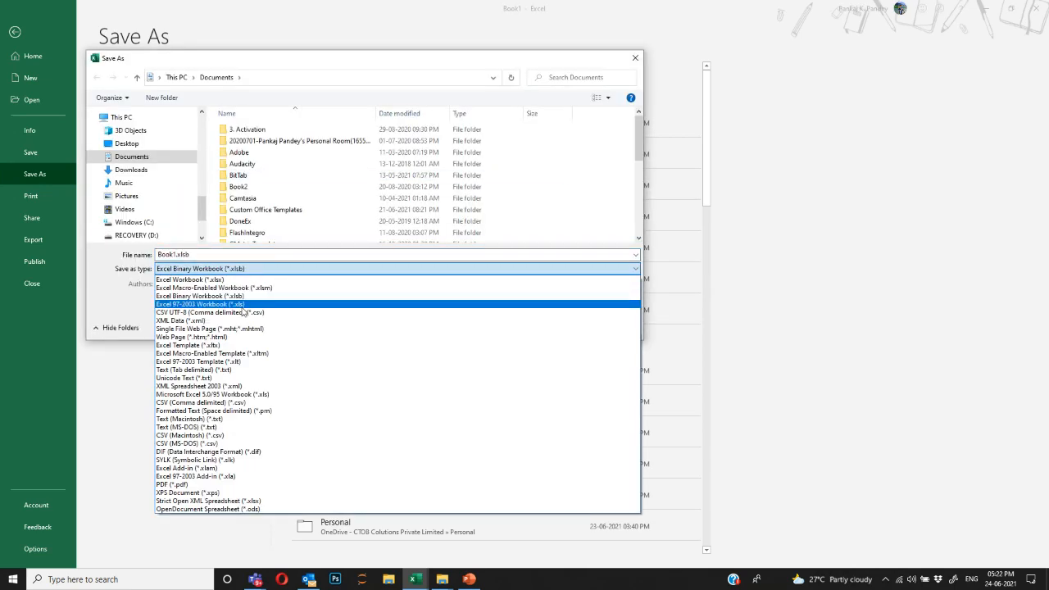
click(259, 270)
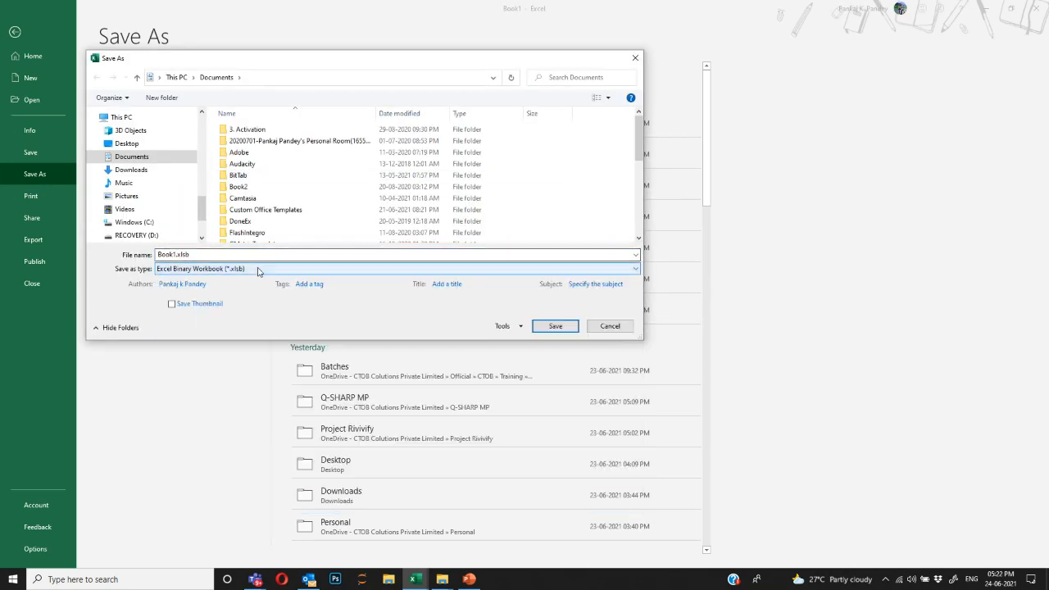
key(Escape)
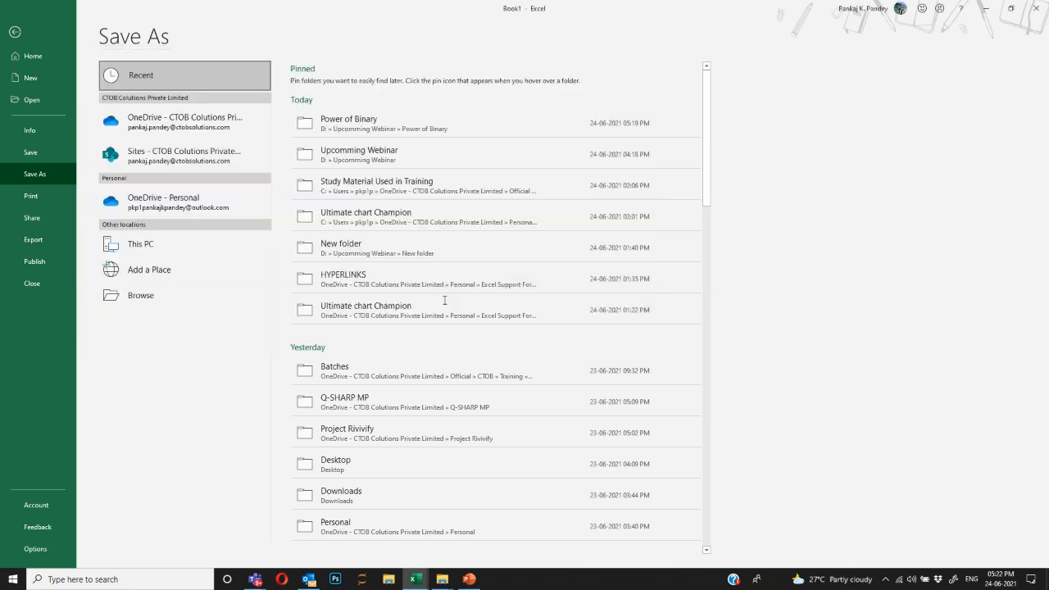
key(Escape)
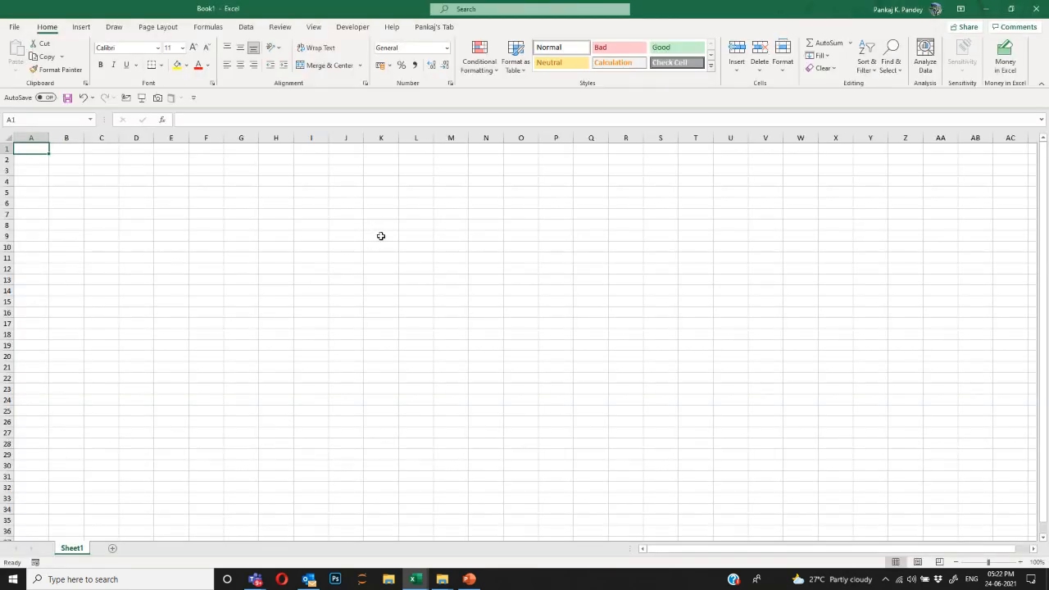
Close the blank Book1 window without saving.
click(1042, 11)
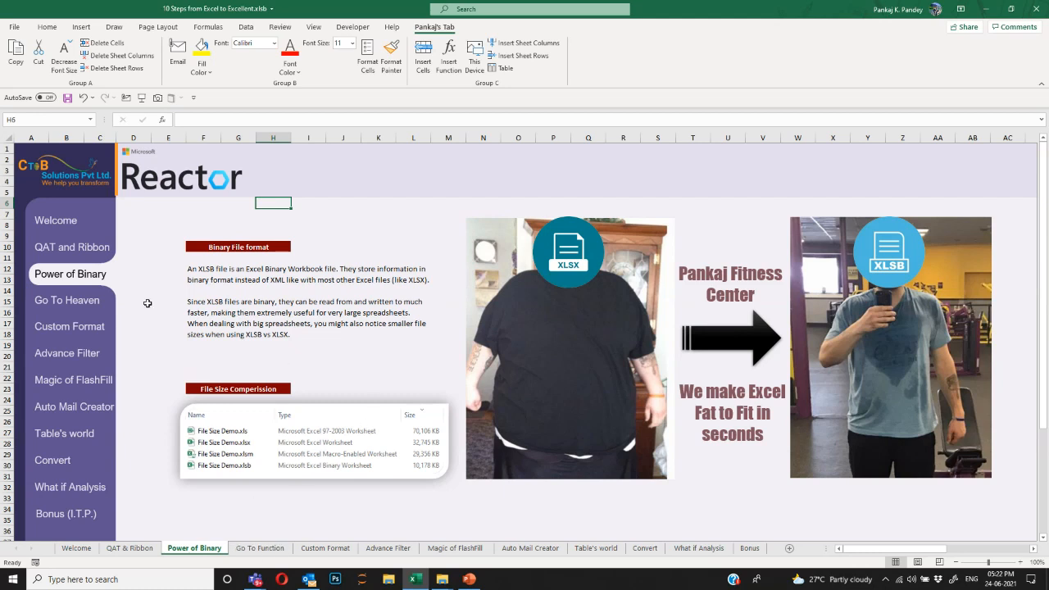
click(91, 304)
click(238, 215)
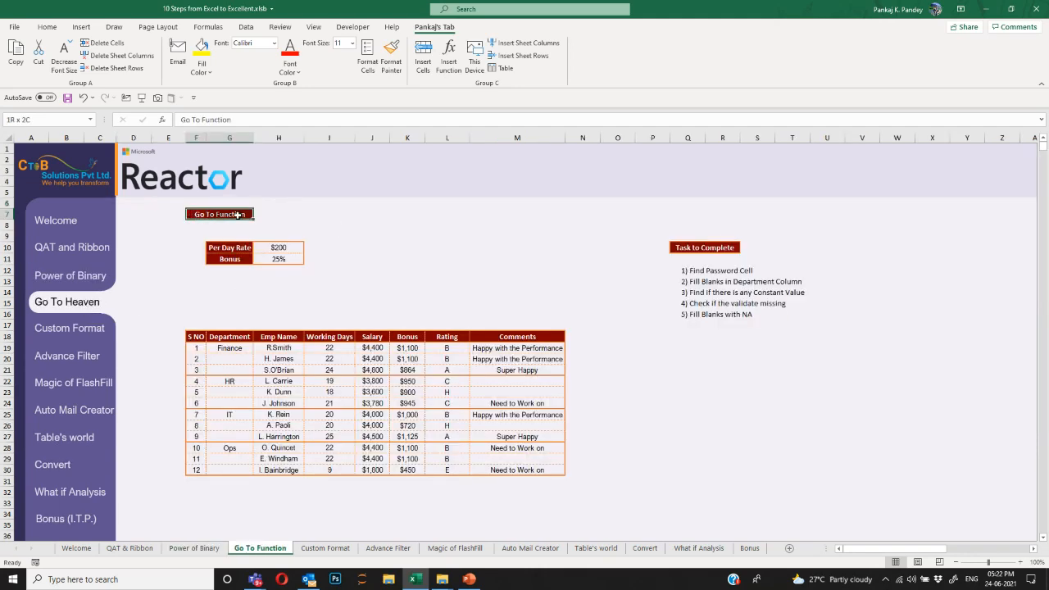
click(317, 215)
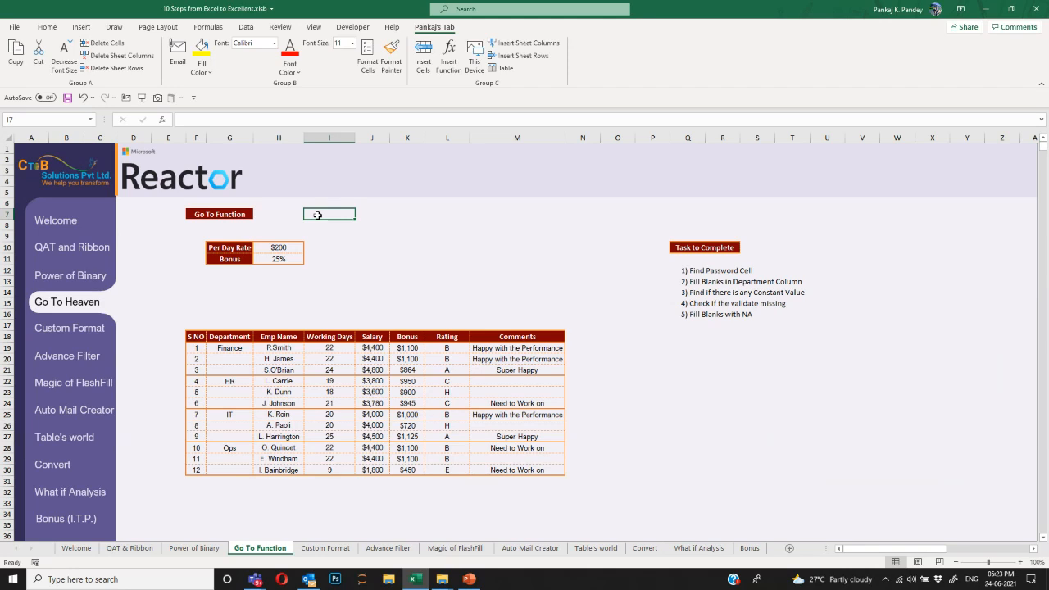
click(237, 283)
click(196, 291)
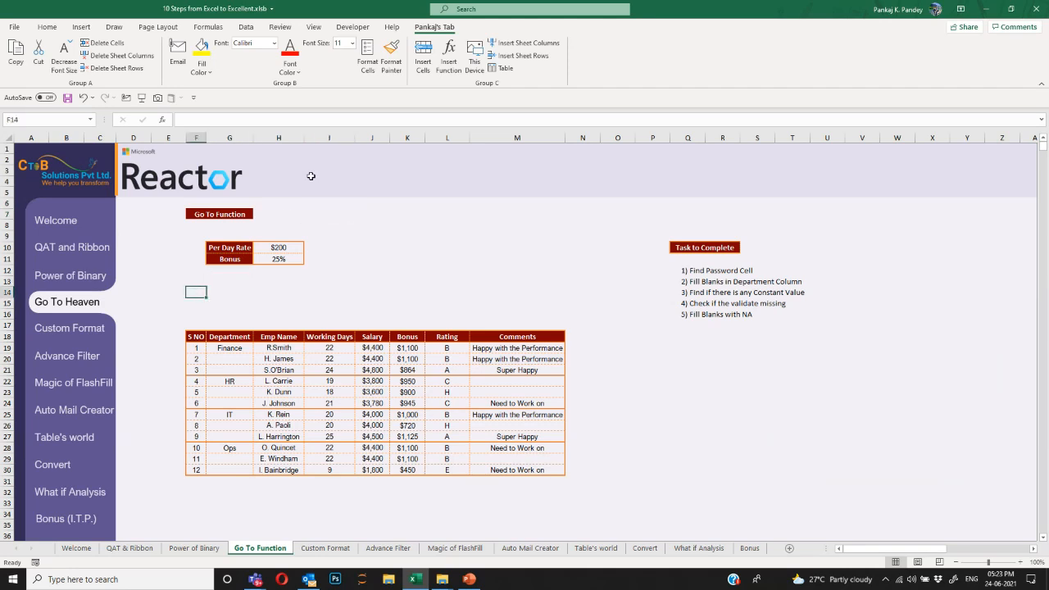
click(48, 27)
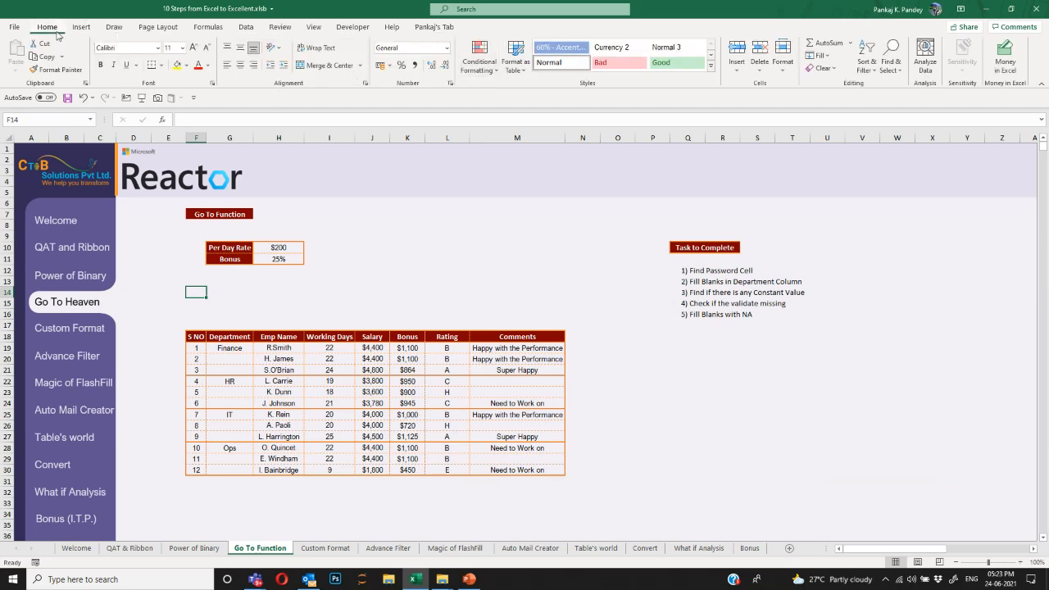
click(897, 72)
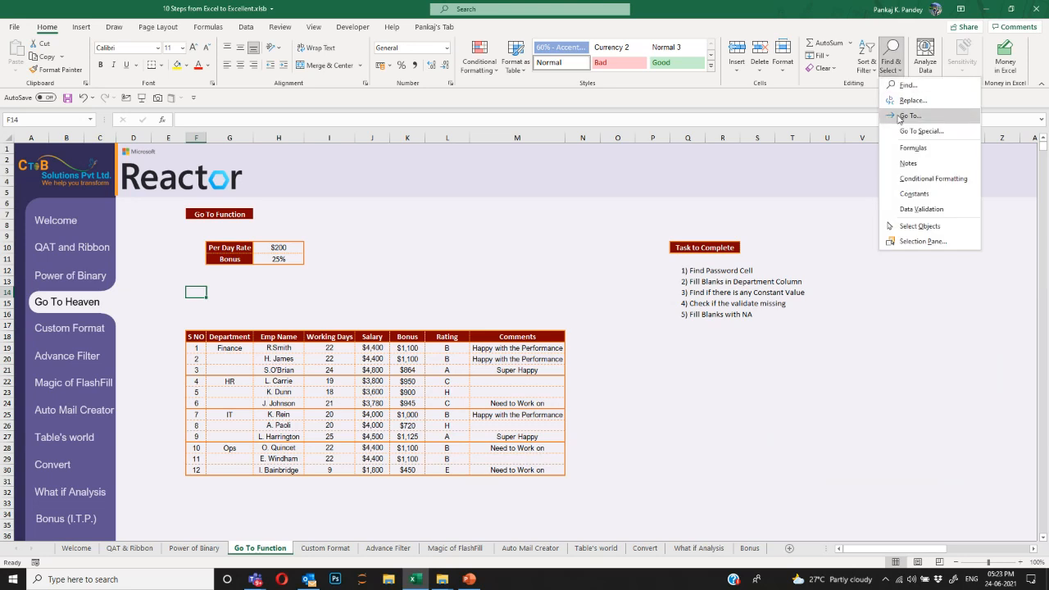
click(770, 148)
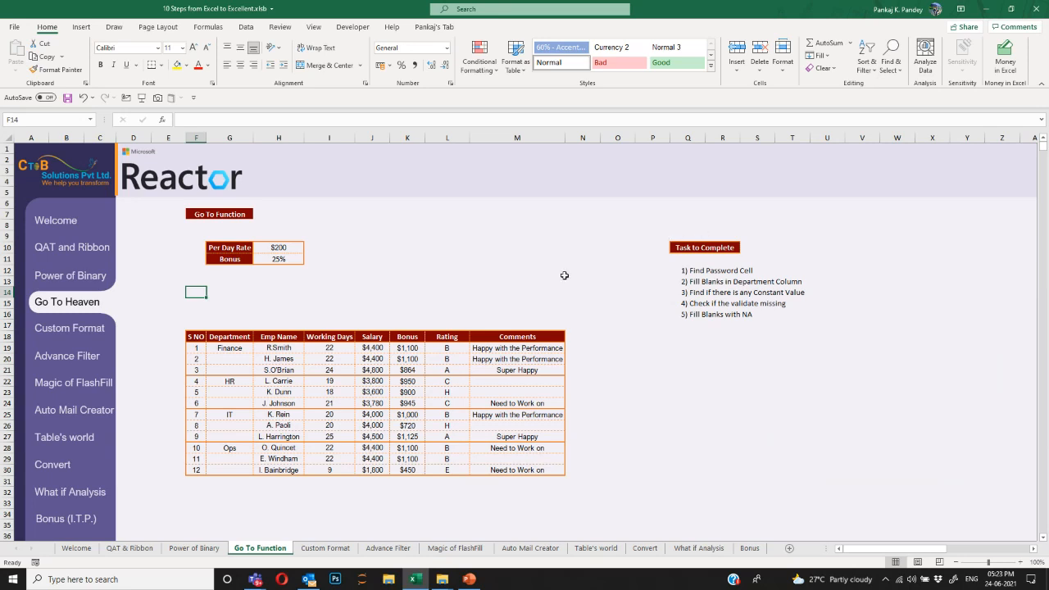
click(476, 297)
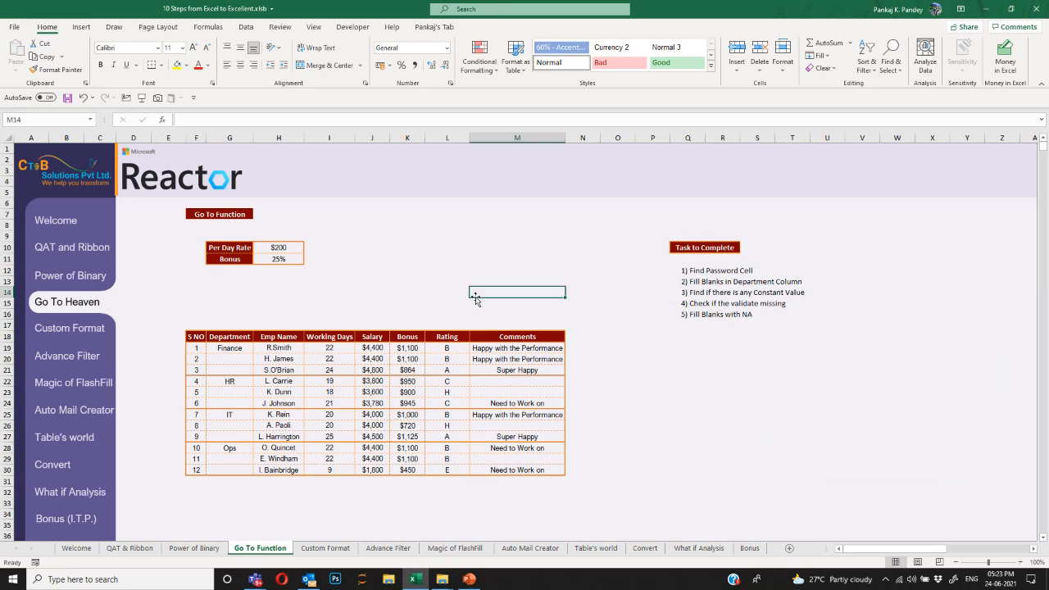
drag(705, 277, 709, 300)
click(695, 272)
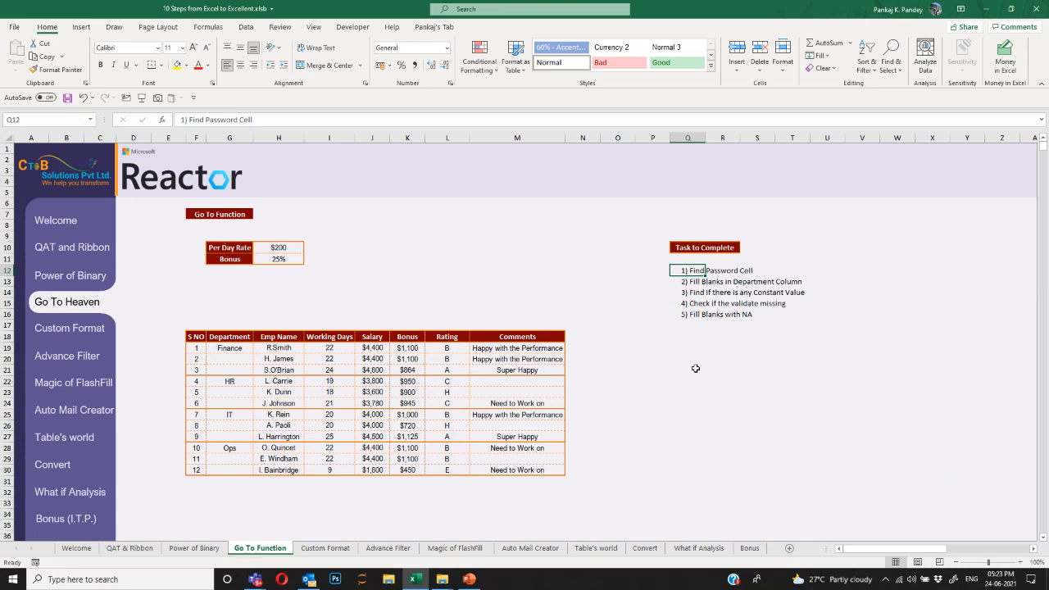
key(Down)
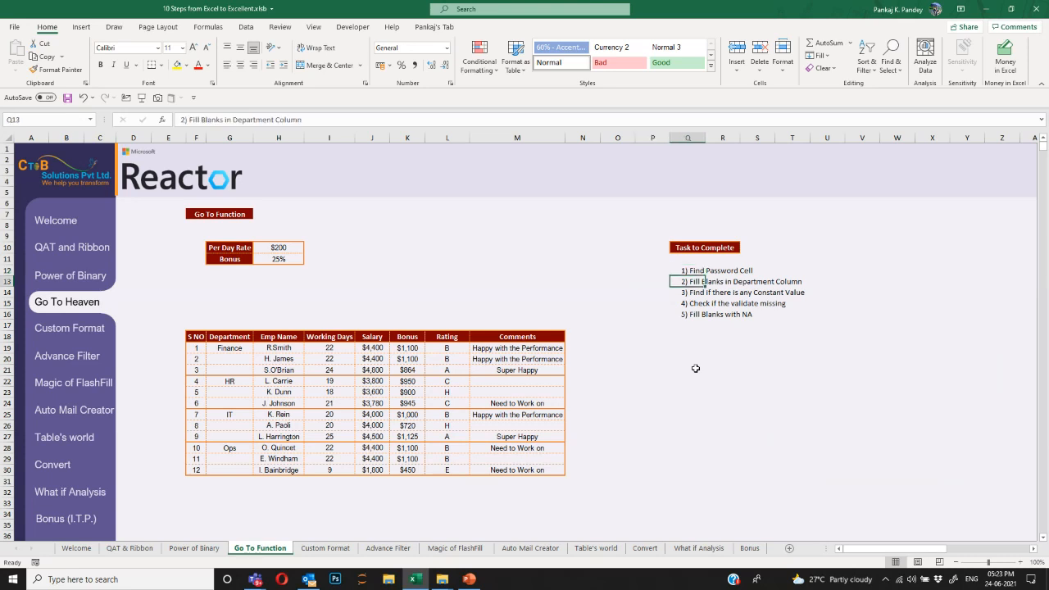
key(Down)
key(Left)
key(ctrl+Down)
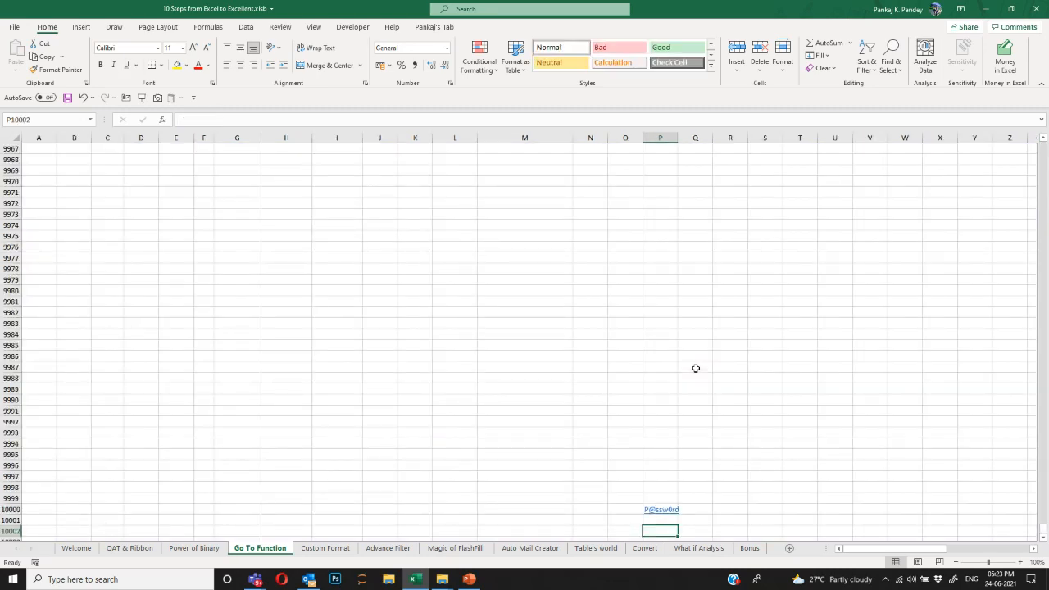
key(ctrl+Up)
key(Left)
key(Left)
key(Down)
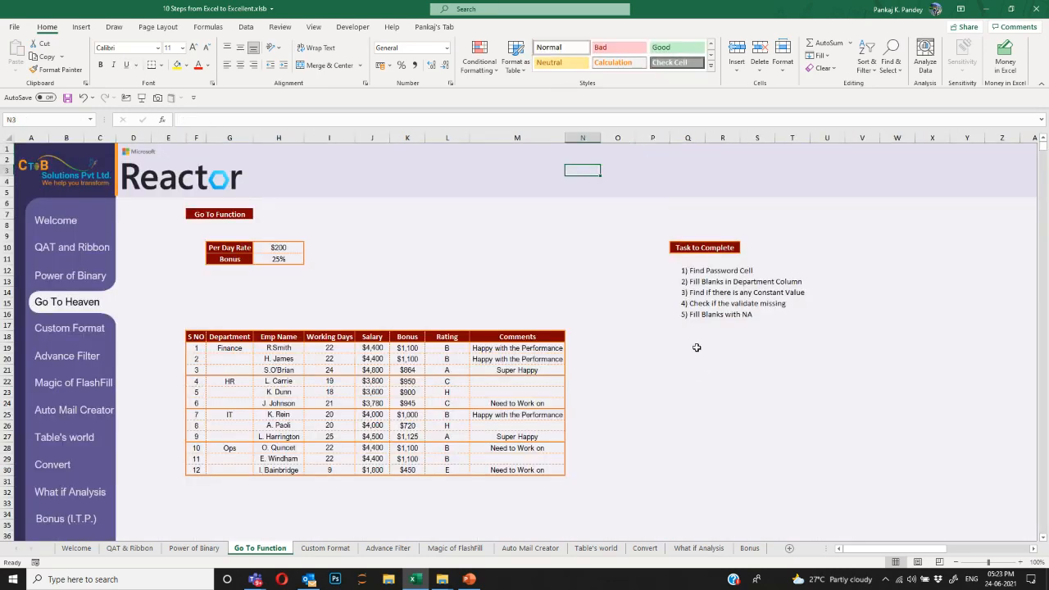
scroll(642, 366, down, 14)
scroll(642, 366, up, 14)
click(435, 250)
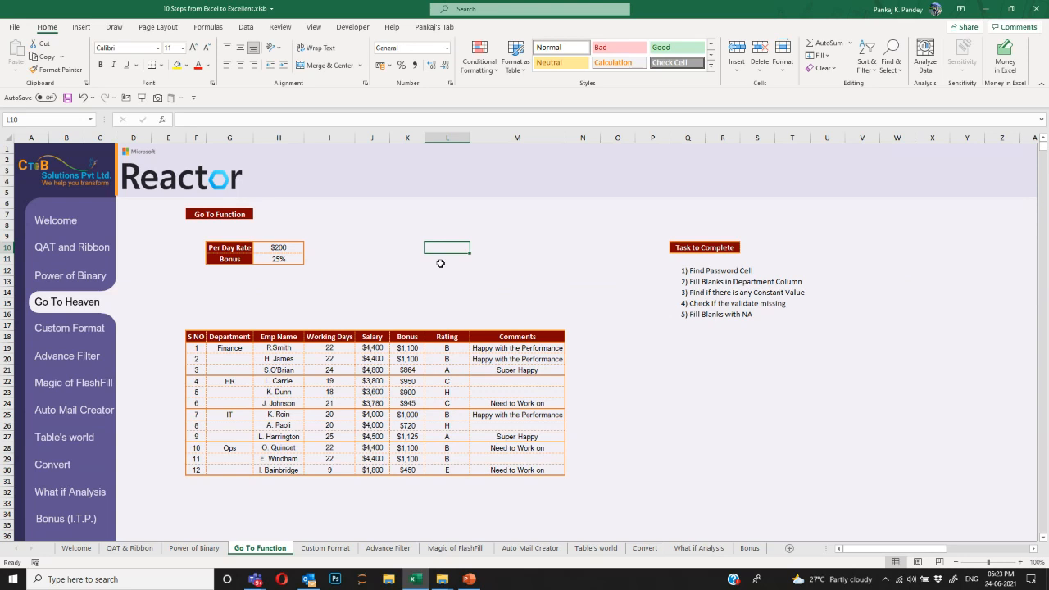
key(F5)
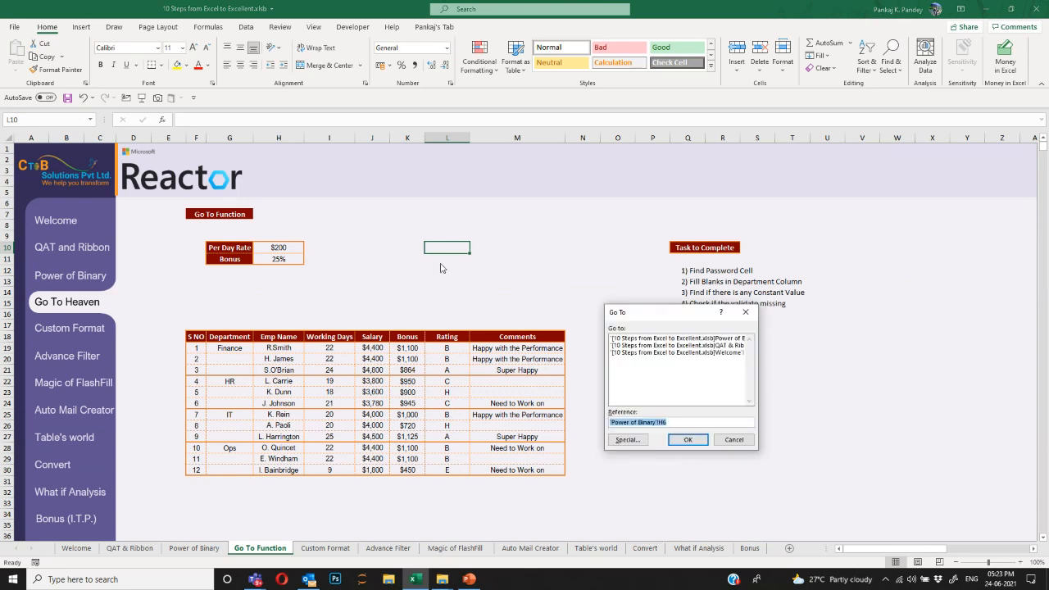
drag(653, 312, 528, 177)
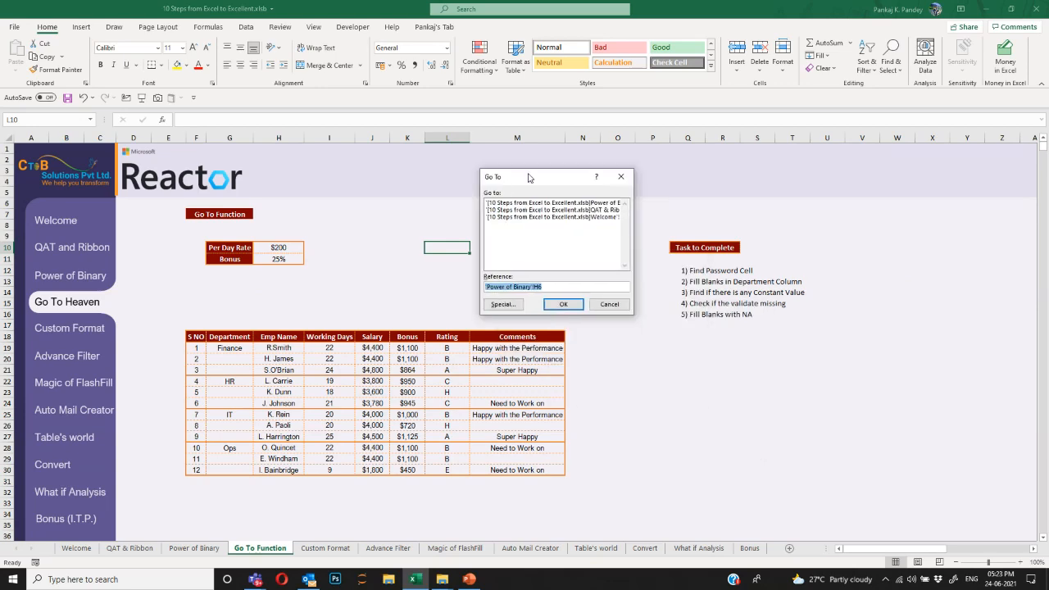
text(P10000)
key(Return)
scroll(681, 457, down, 4)
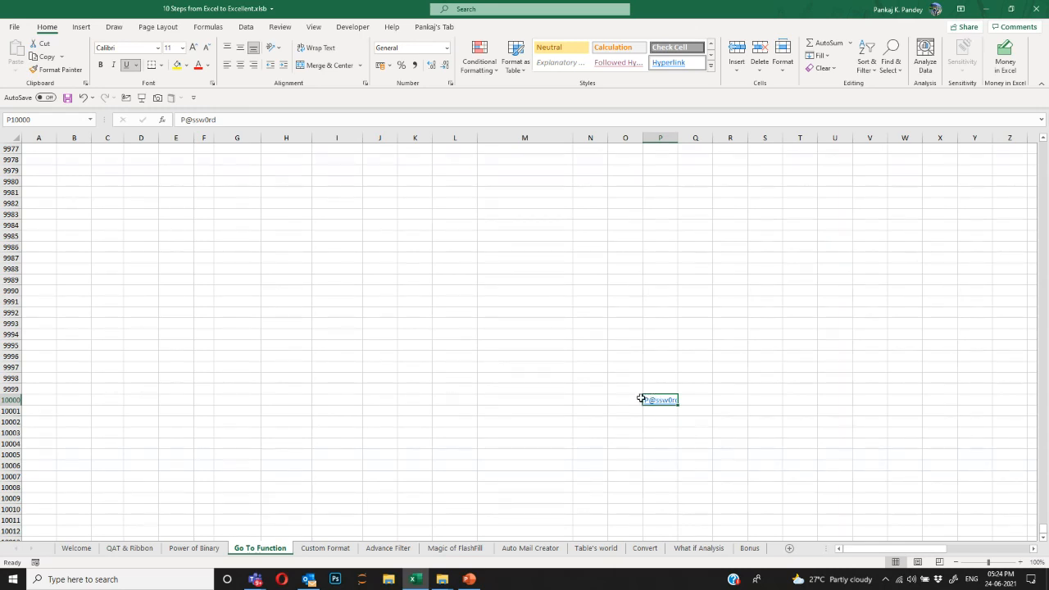
key(ctrl+Home)
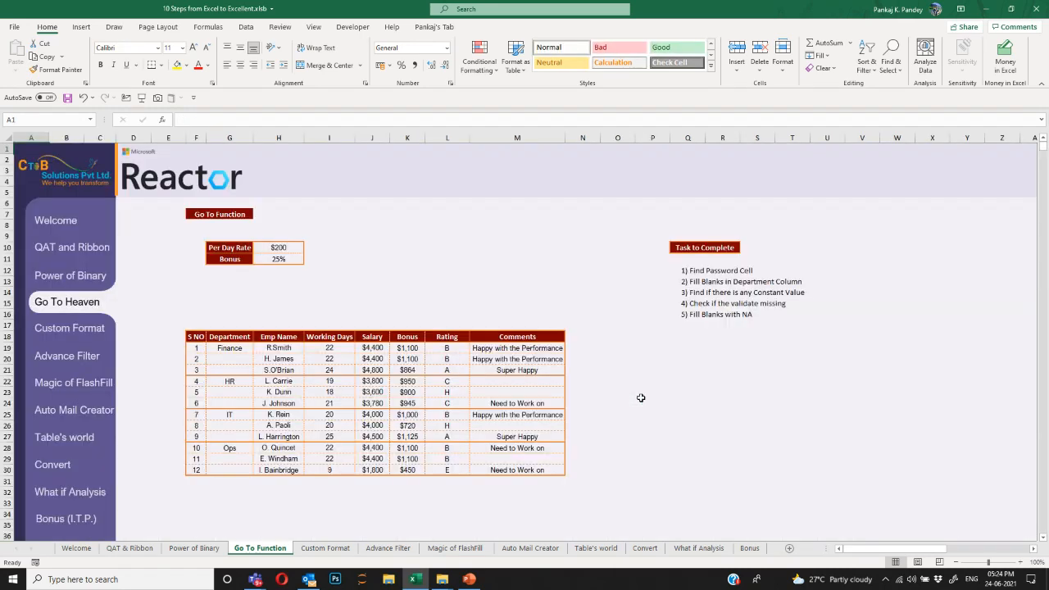
key(F5)
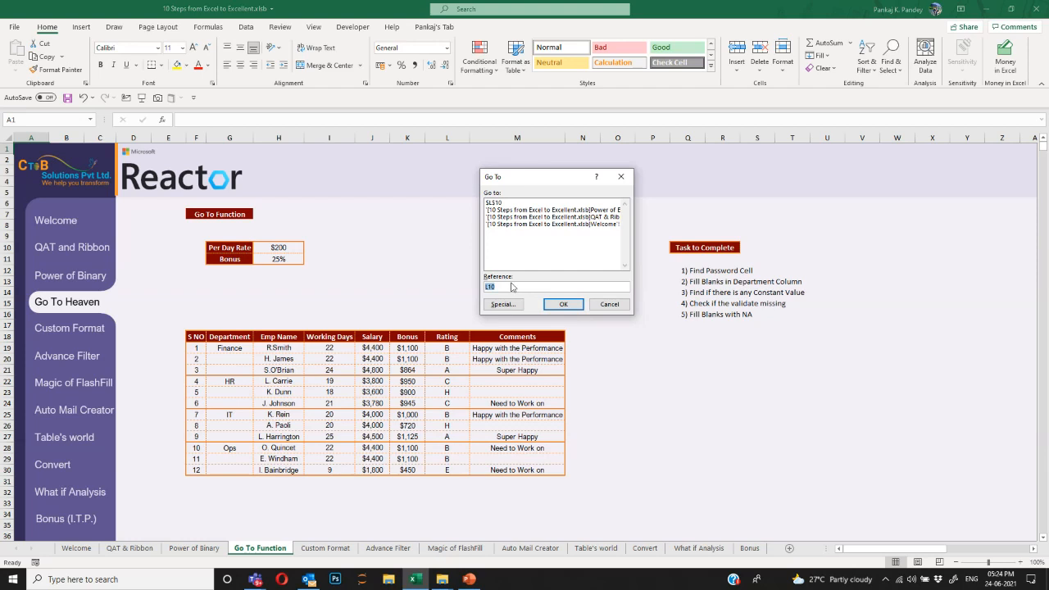
text(D150)
key(Return)
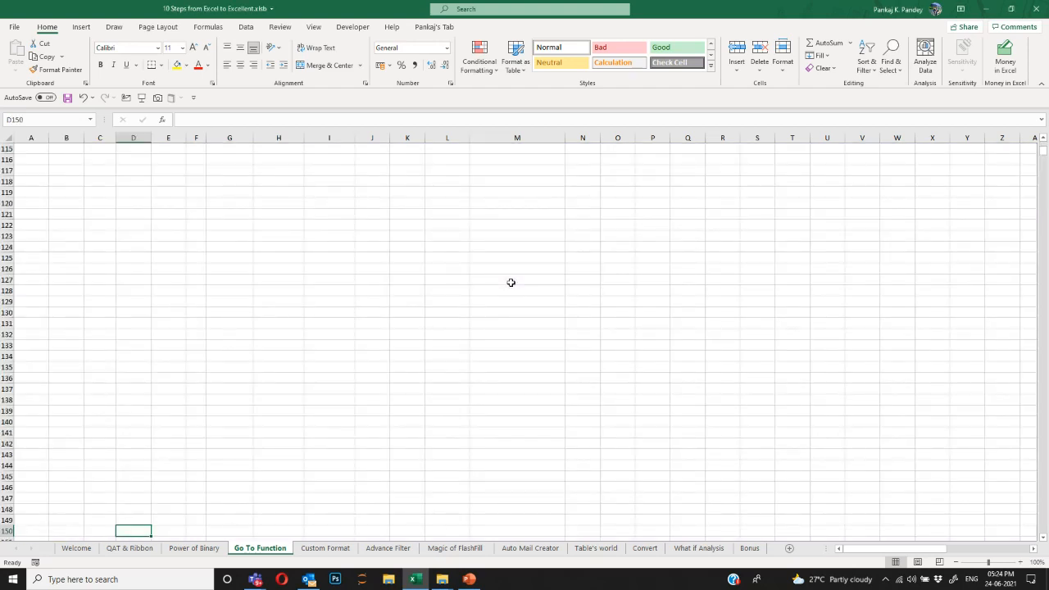
scroll(418, 429, up, 20)
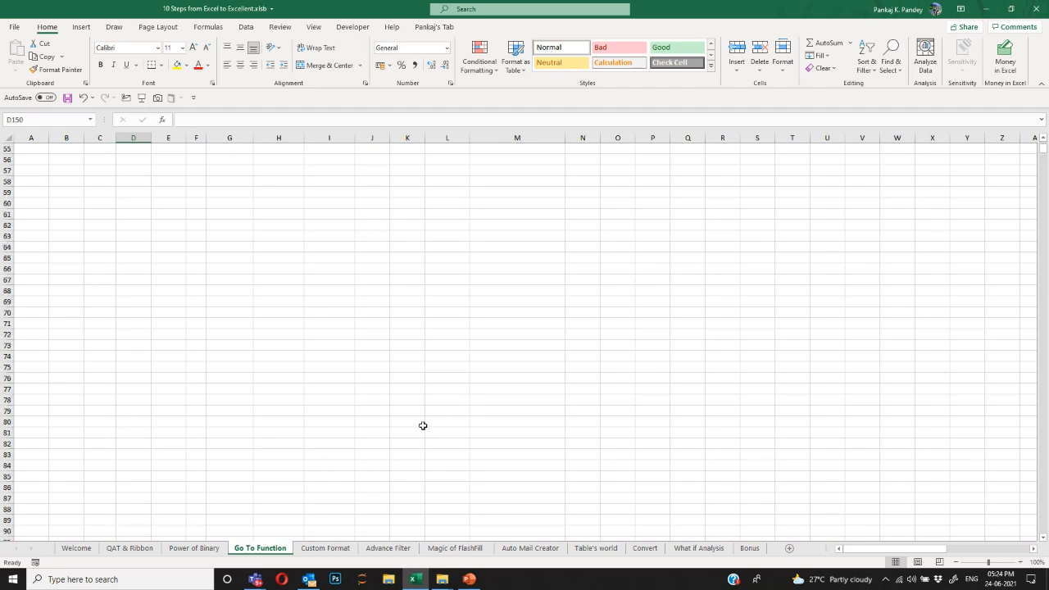
scroll(444, 304, up, 2)
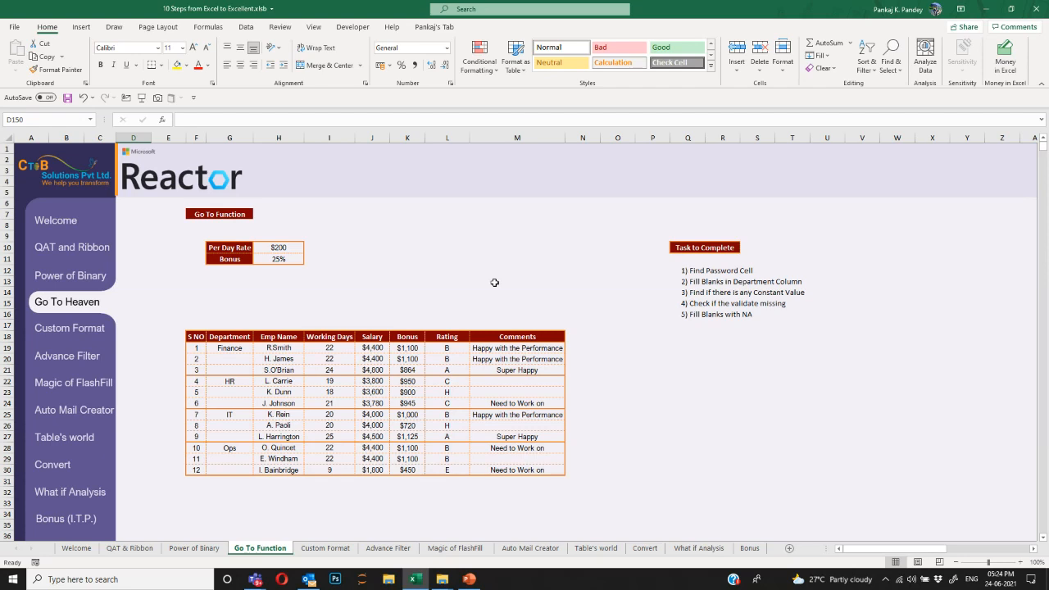
Scroll to the employee table and select the Fill Blanks in Department Column task.
scroll(478, 290, down, 1)
drag(196, 303, 529, 436)
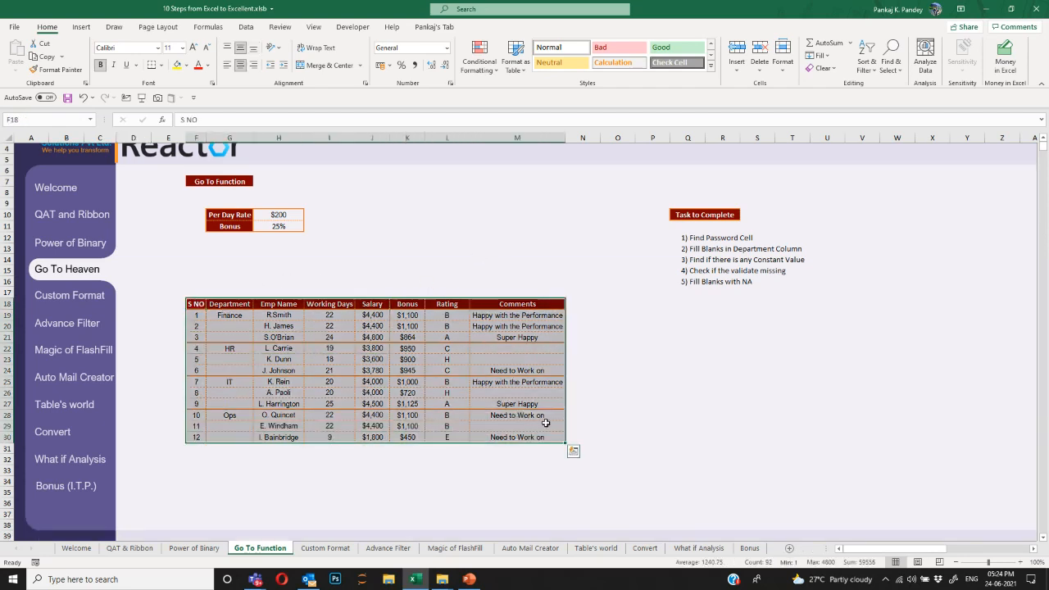
click(697, 249)
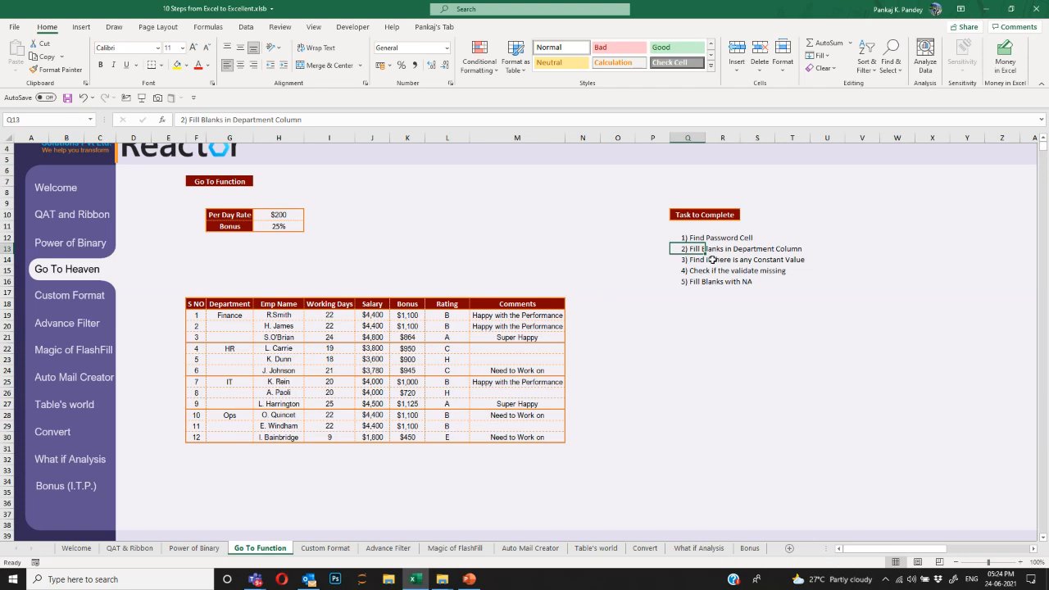
Try typing Finance manually into G20 and G21, then undo those entries.
drag(242, 316, 242, 439)
click(243, 326)
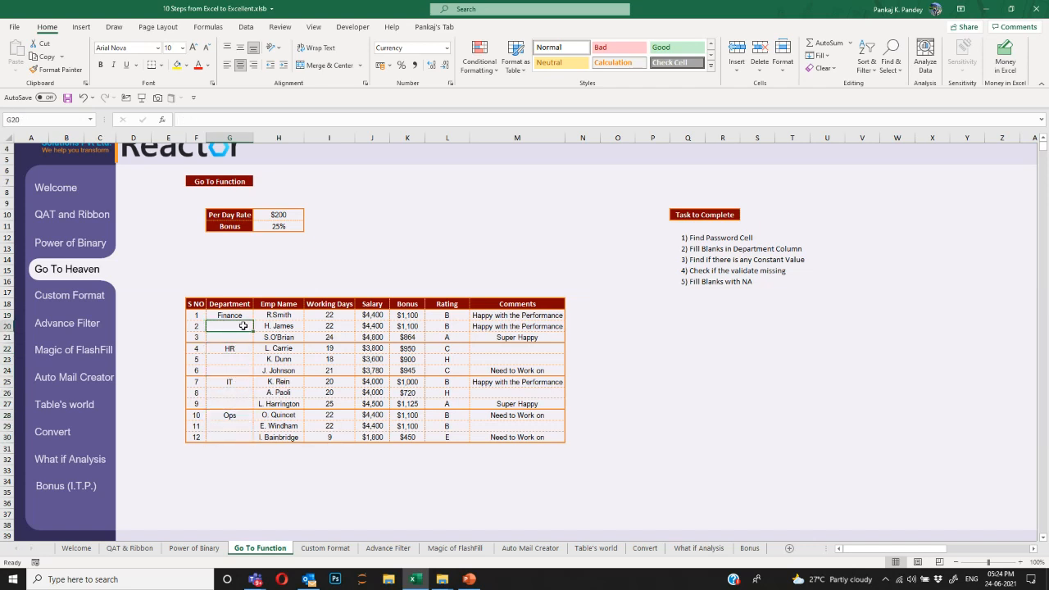
text(Finance)
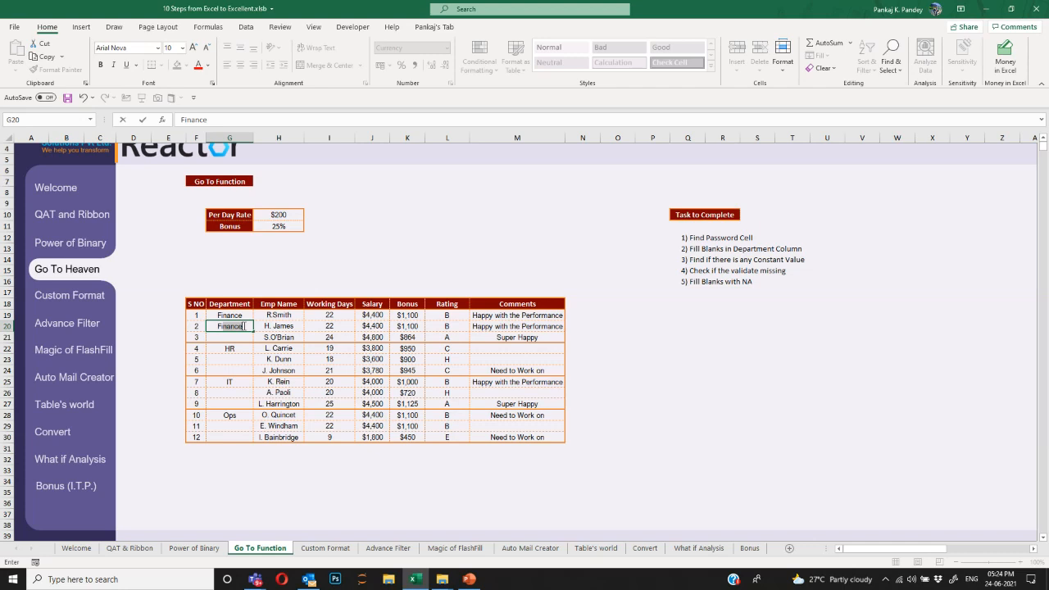
key(Return)
text(F)
key(Return)
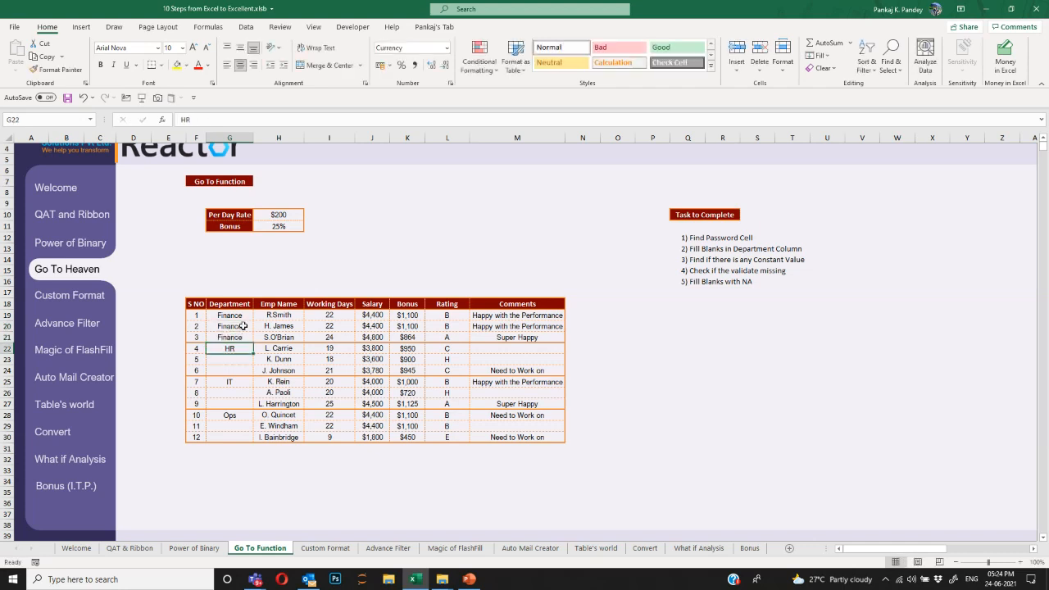
key(ctrl+z)
key(ctrl+z)
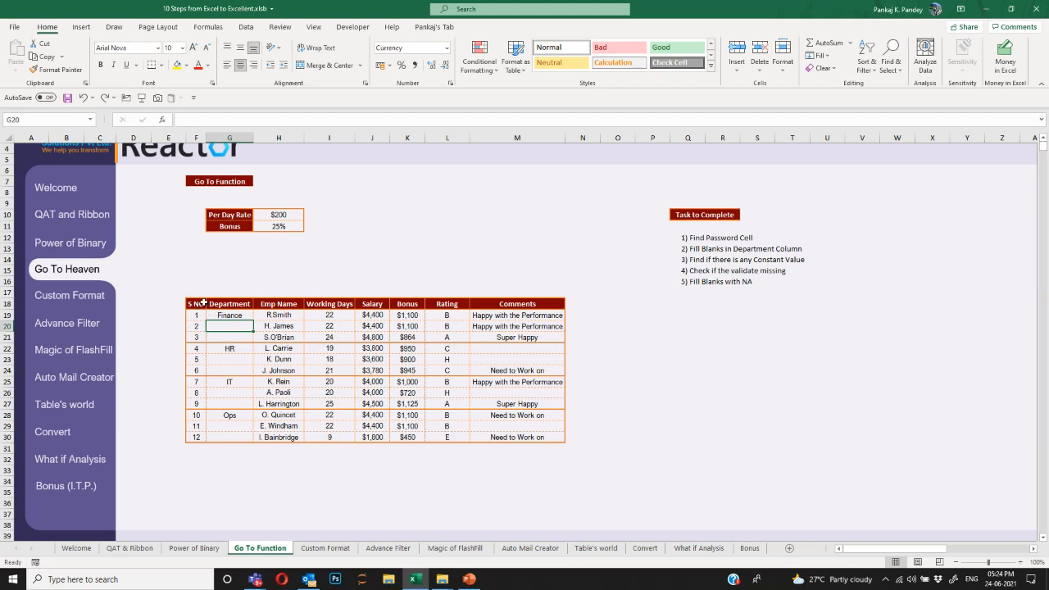
Select only the blank cells in the S NO and Department columns with Go To Special.
drag(196, 304, 246, 433)
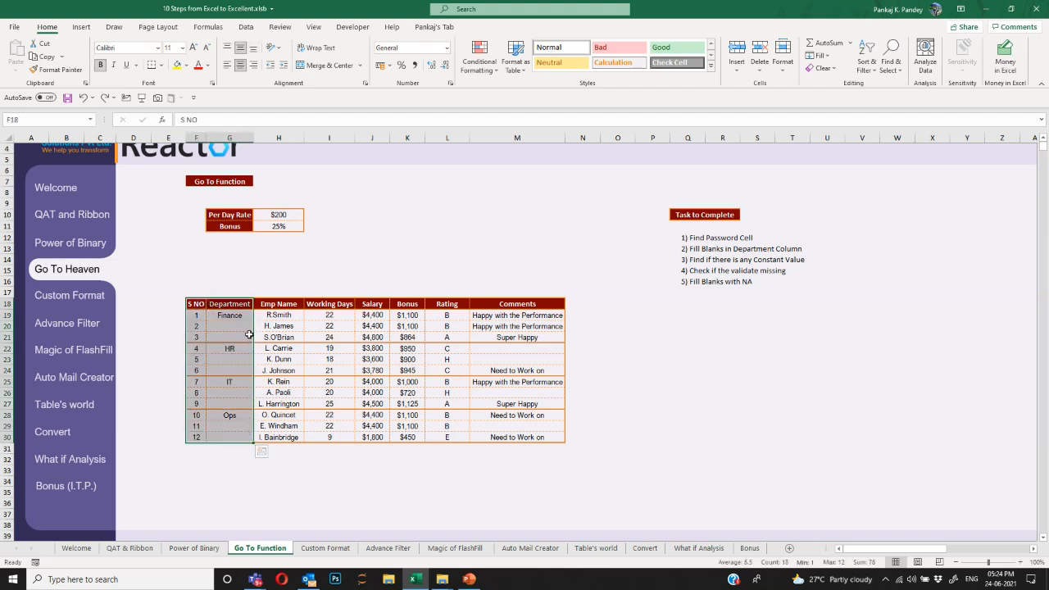
key(F5)
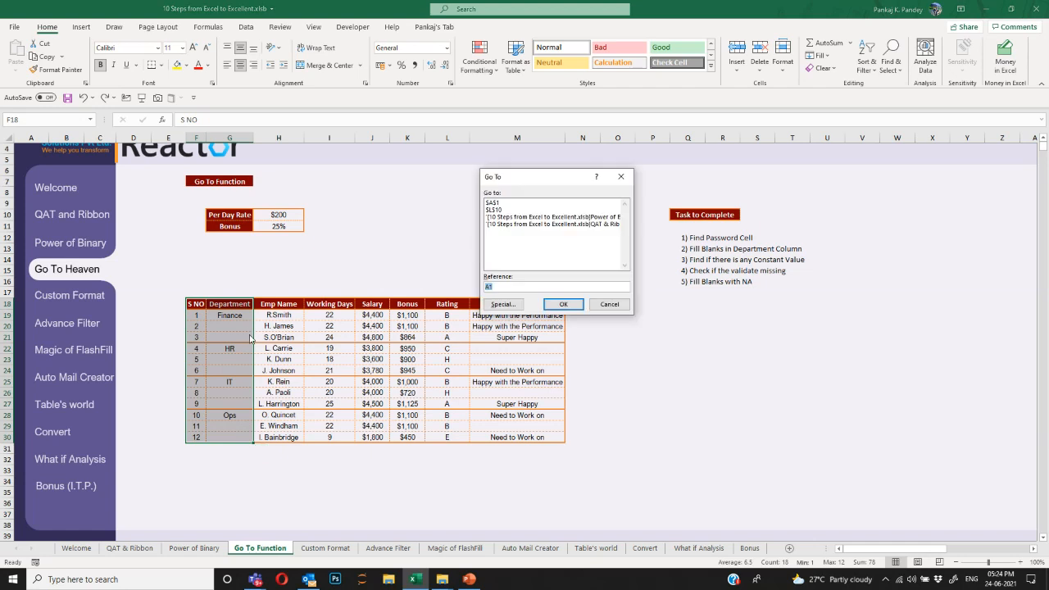
click(503, 312)
drag(563, 169, 731, 151)
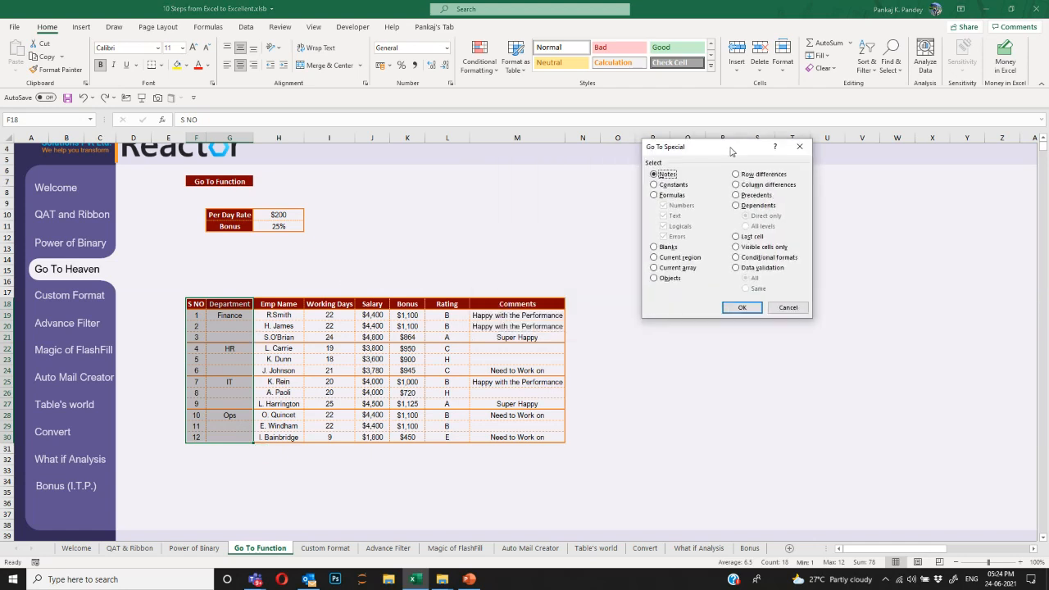
click(666, 248)
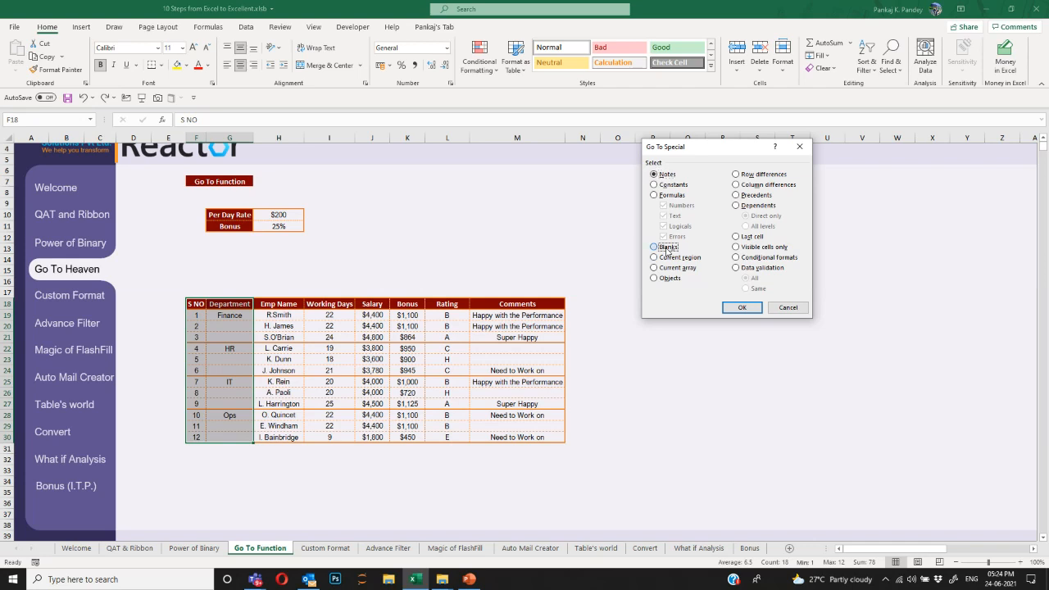
click(742, 310)
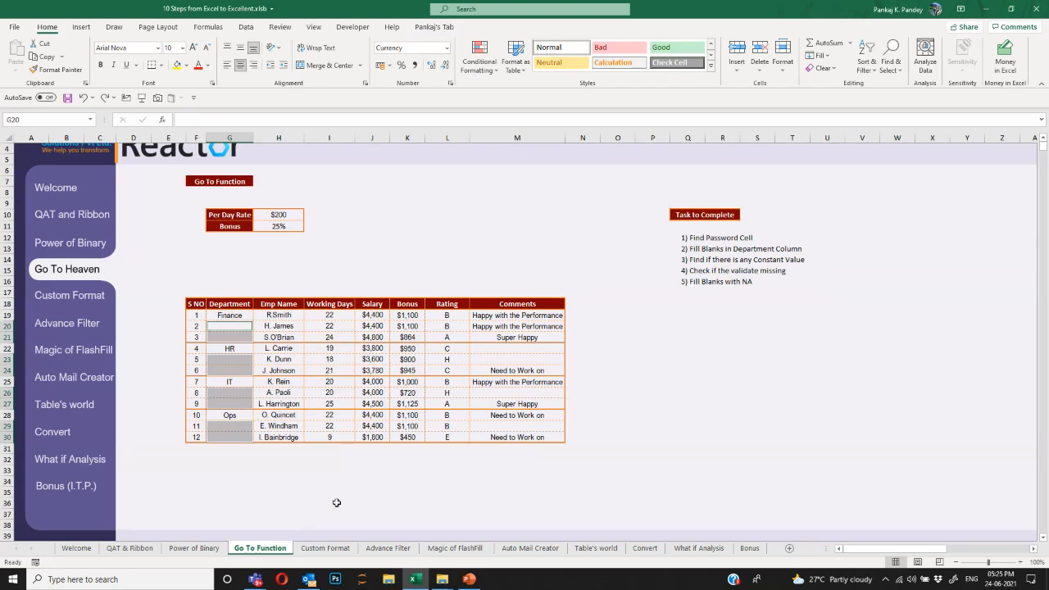
Fill all blanks at once with a formula referencing the cell above, e.g. =G19.
text(=)
key(Up)
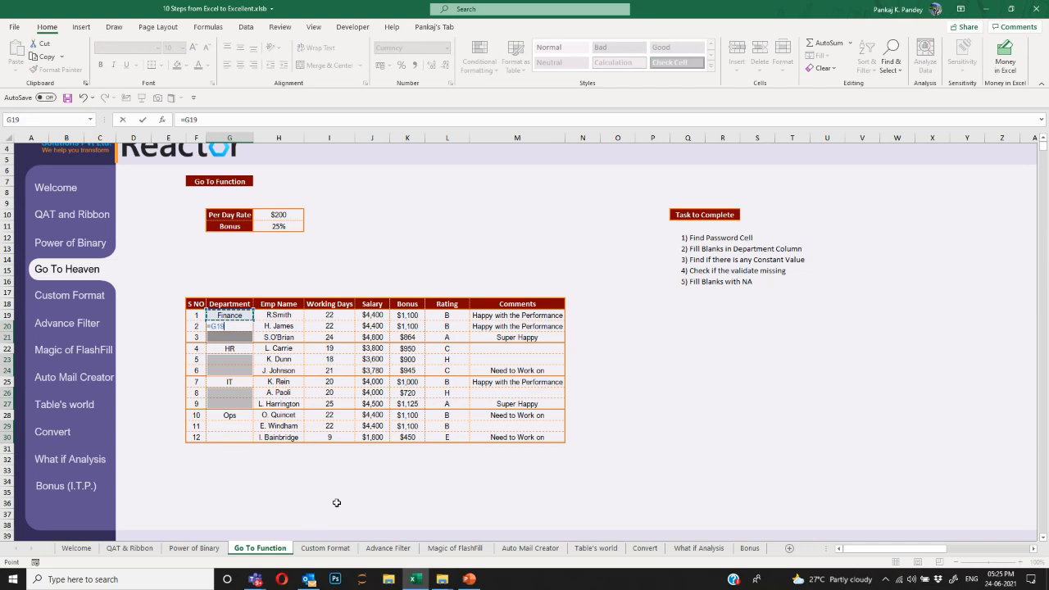
key(ctrl+Return)
key(Up)
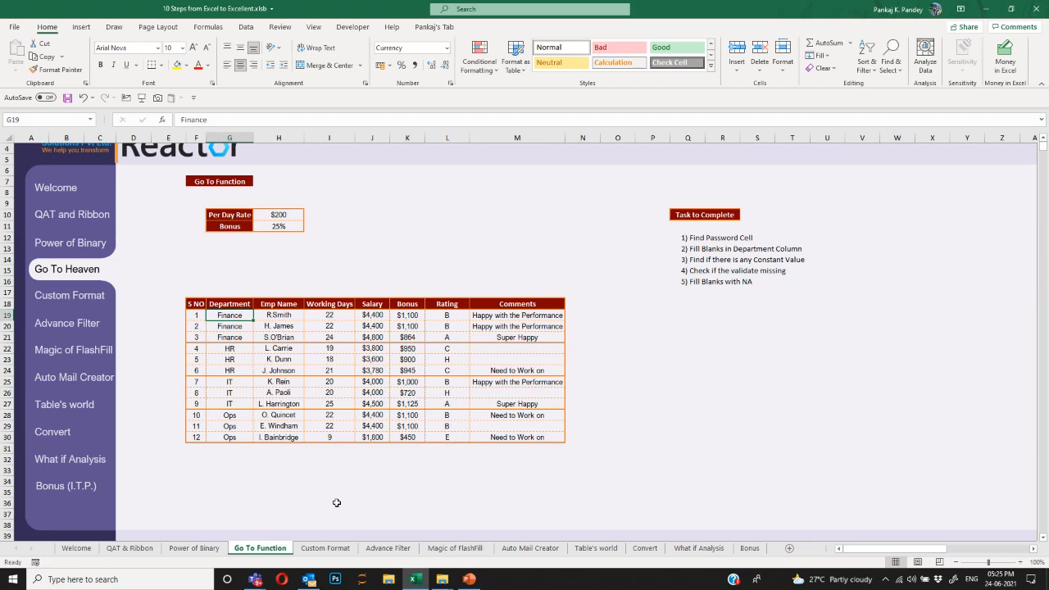
click(329, 314)
key(Left)
Inspect the salary formulas, then set the Per Day Rate in H10 to 250.
key(Right)
key(Right)
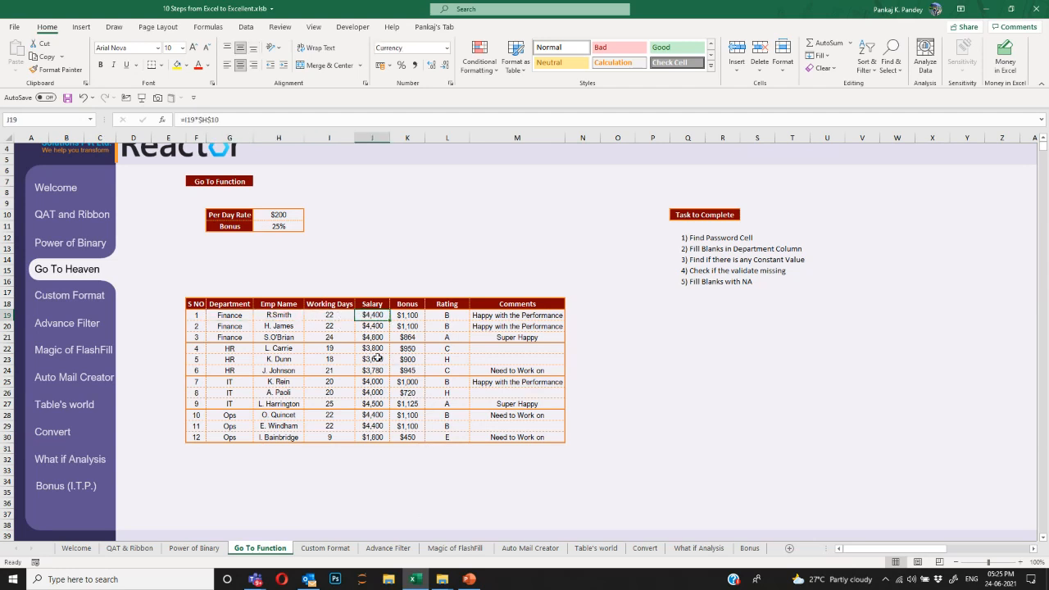
click(284, 218)
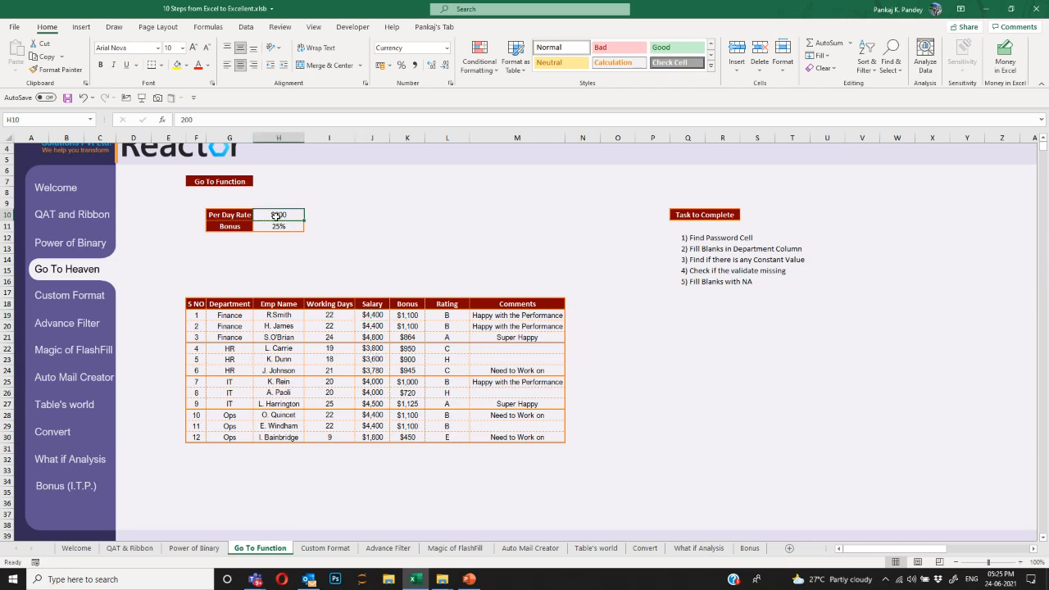
click(369, 316)
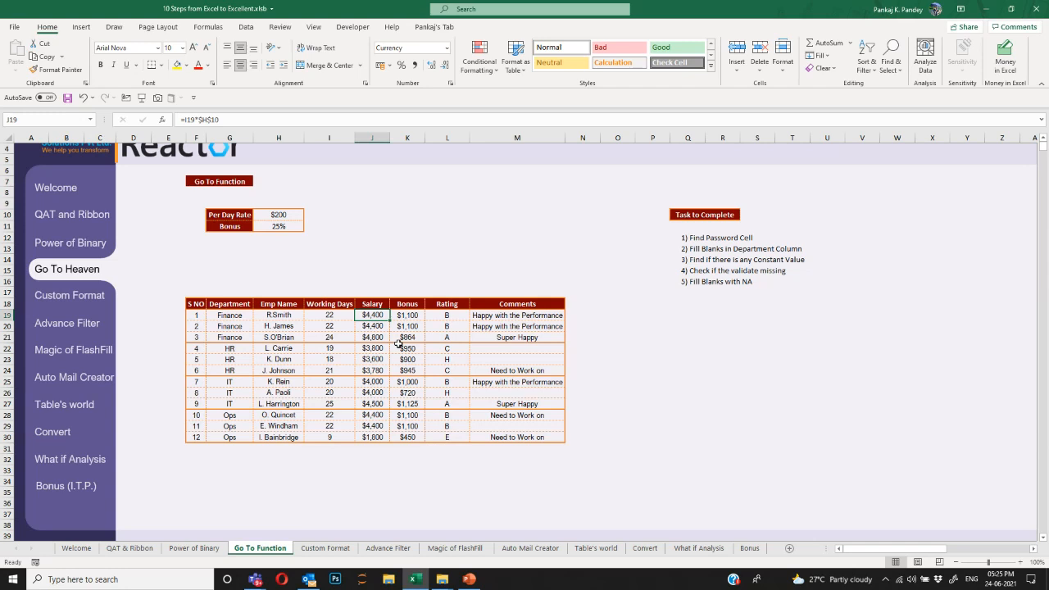
key(Down)
key(Down)
key(Down)
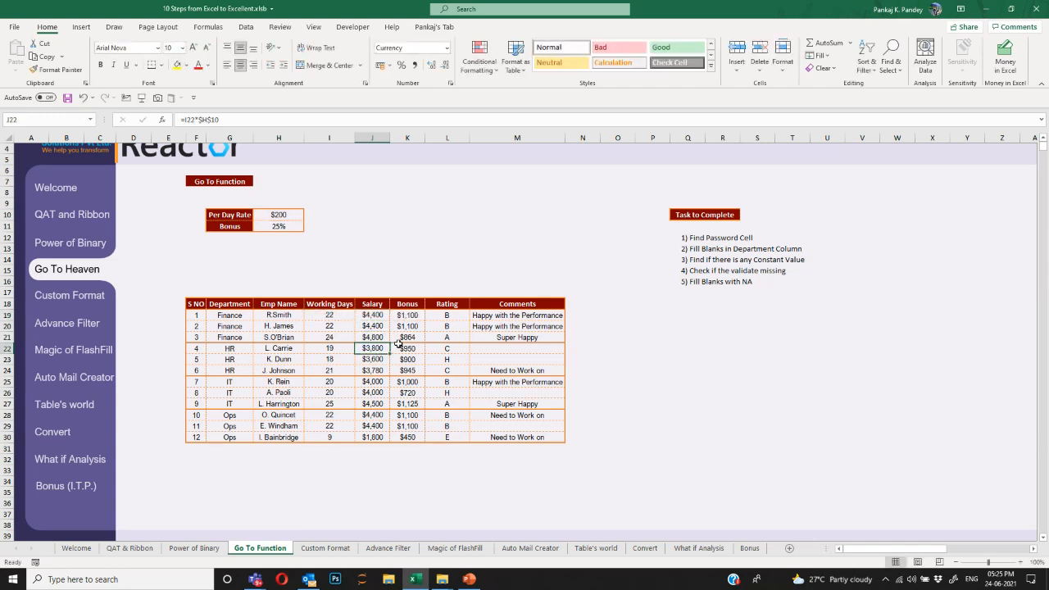
key(Up)
key(Up)
key(Up)
key(Left)
key(Left)
key(Up)
key(Up)
key(Up)
key(Up)
key(Up)
key(Up)
key(Up)
key(Up)
key(Up)
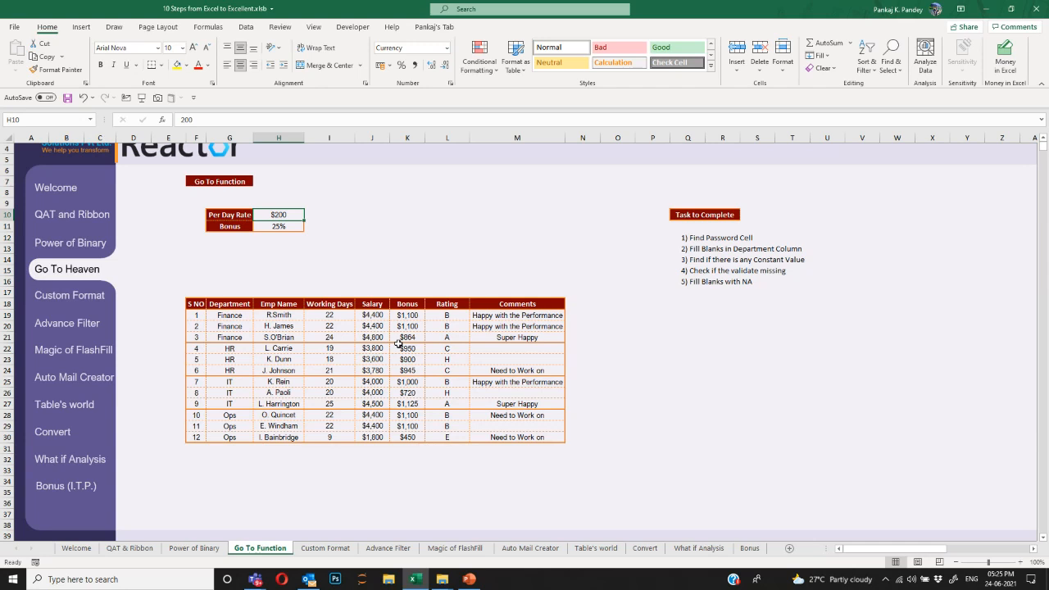
text(250)
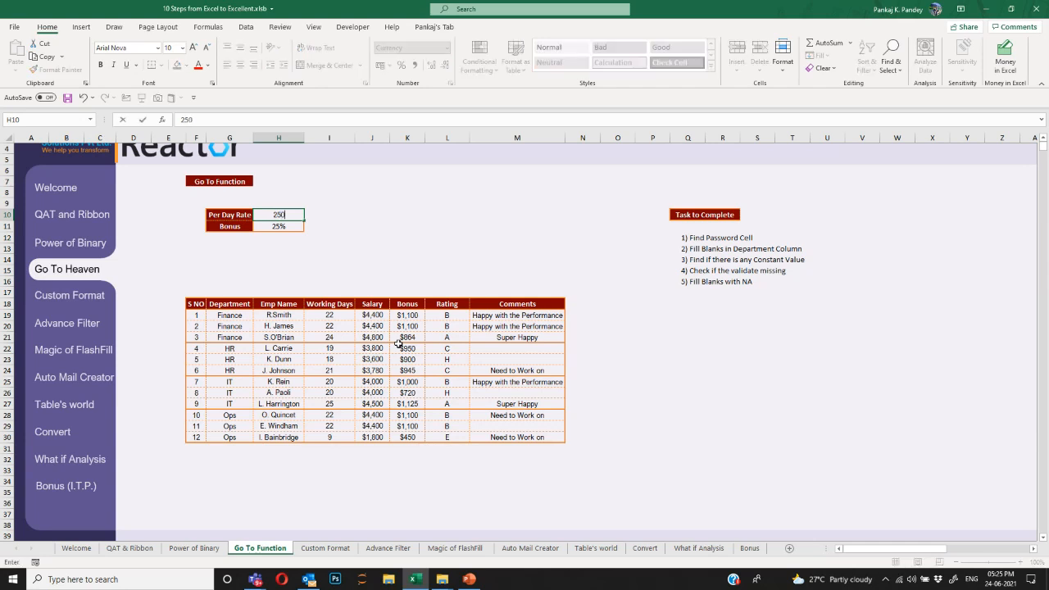
key(Return)
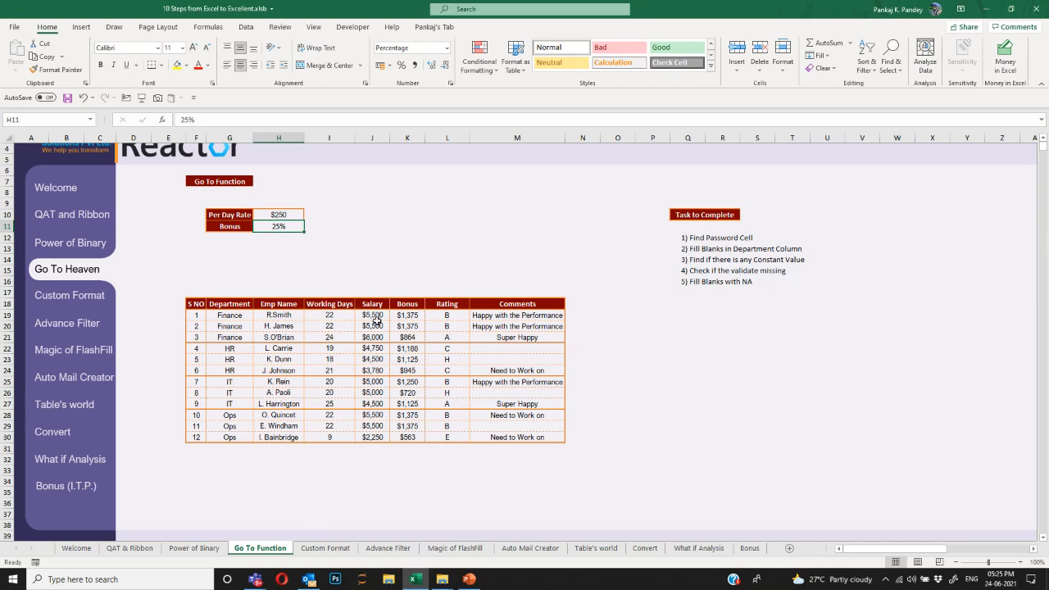
Overwrite the J24 salary with a fixed value of 3780.
drag(375, 317, 382, 337)
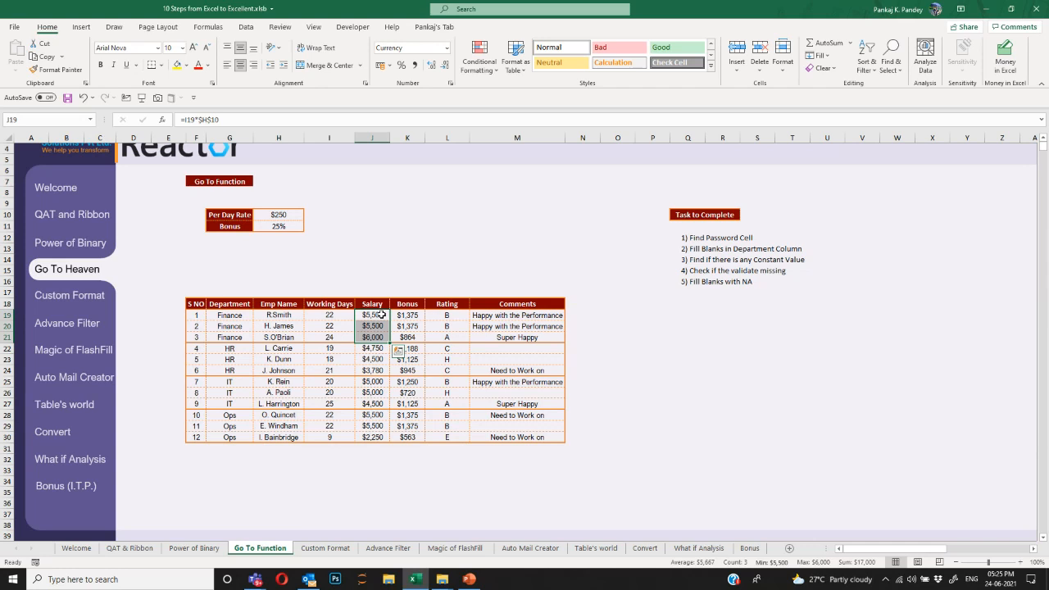
click(381, 317)
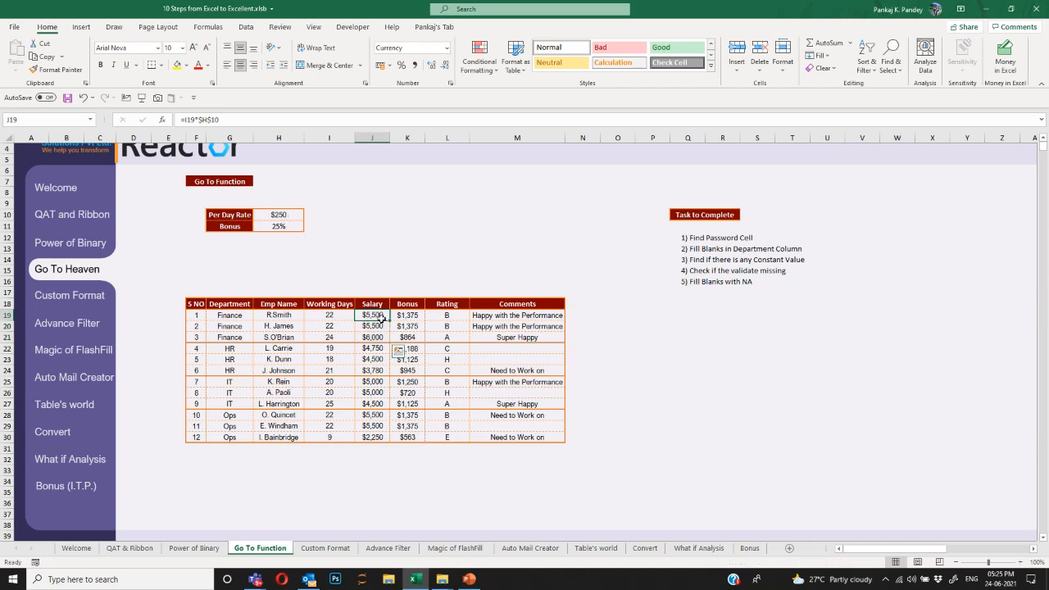
click(389, 340)
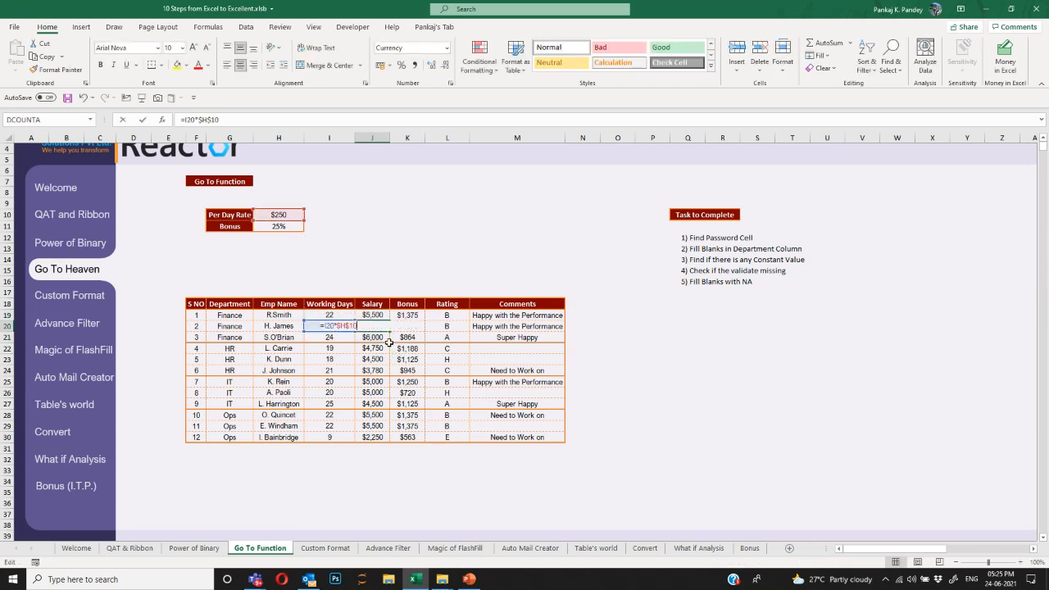
key(Down)
key(Down)
key(Down)
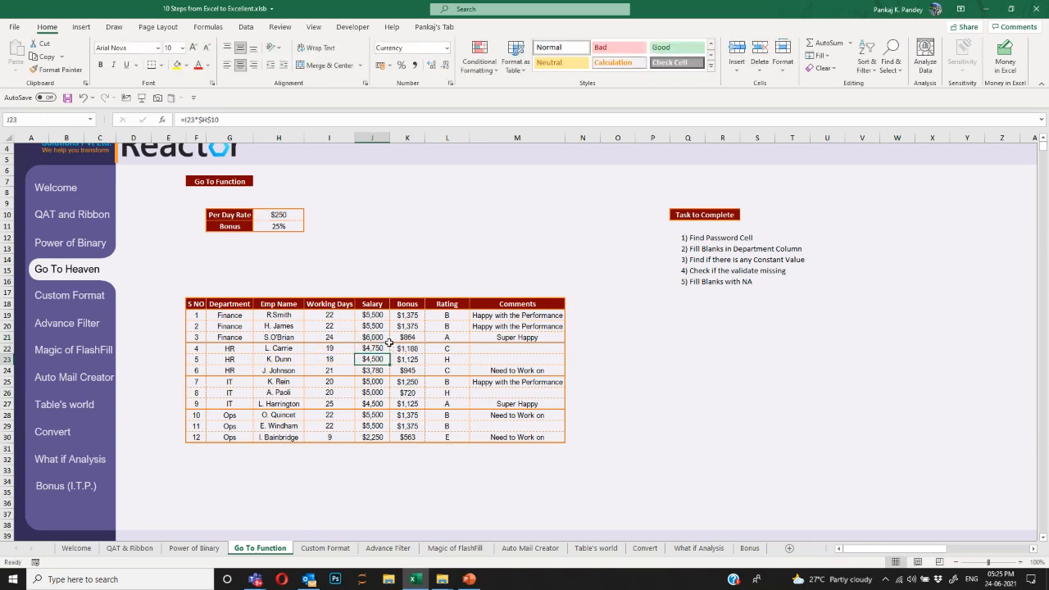
key(F2)
key(Escape)
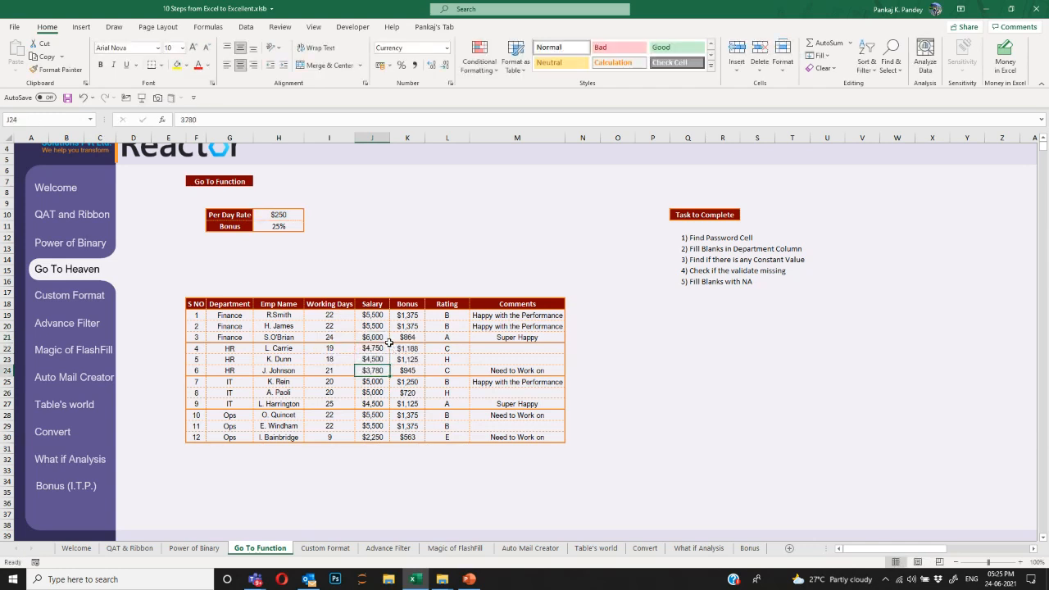
text(37)
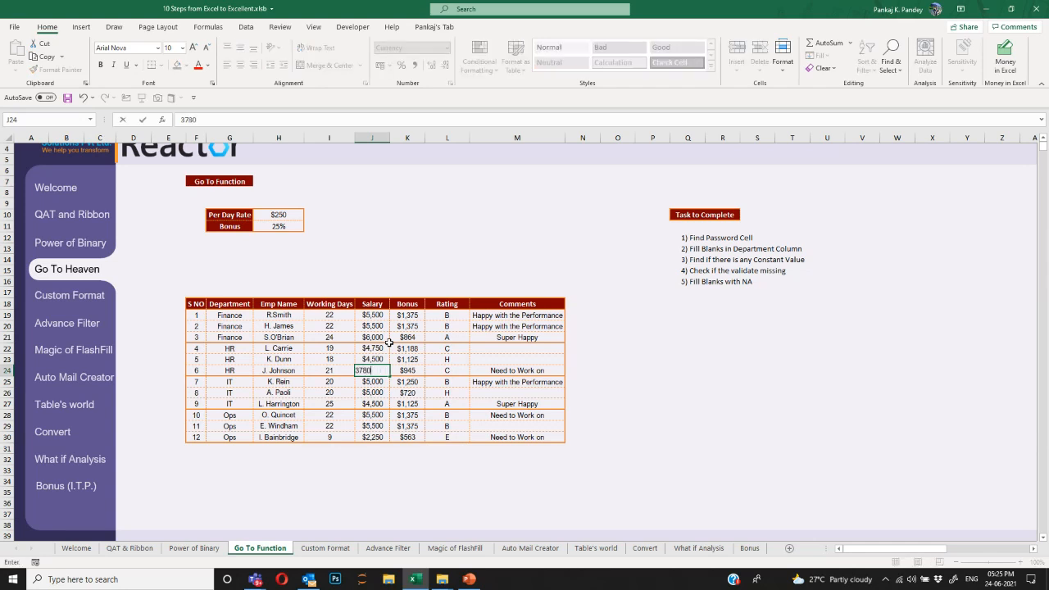
text(80)
key(ctrl+Return)
Try a 1000 Per Day Rate, check J24 stays 3780, then undo it.
click(278, 214)
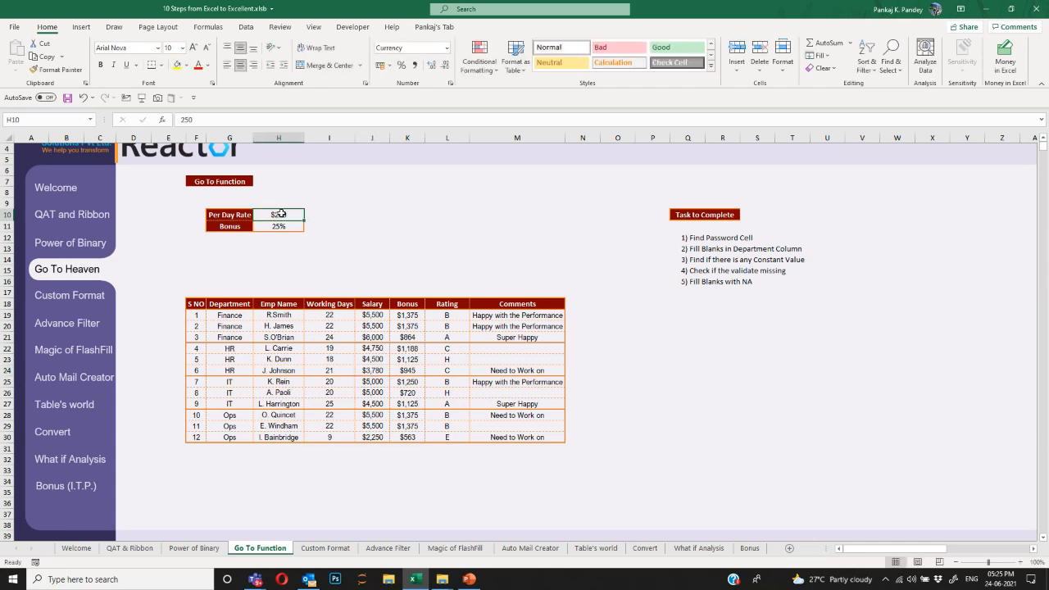
text(1000)
key(Return)
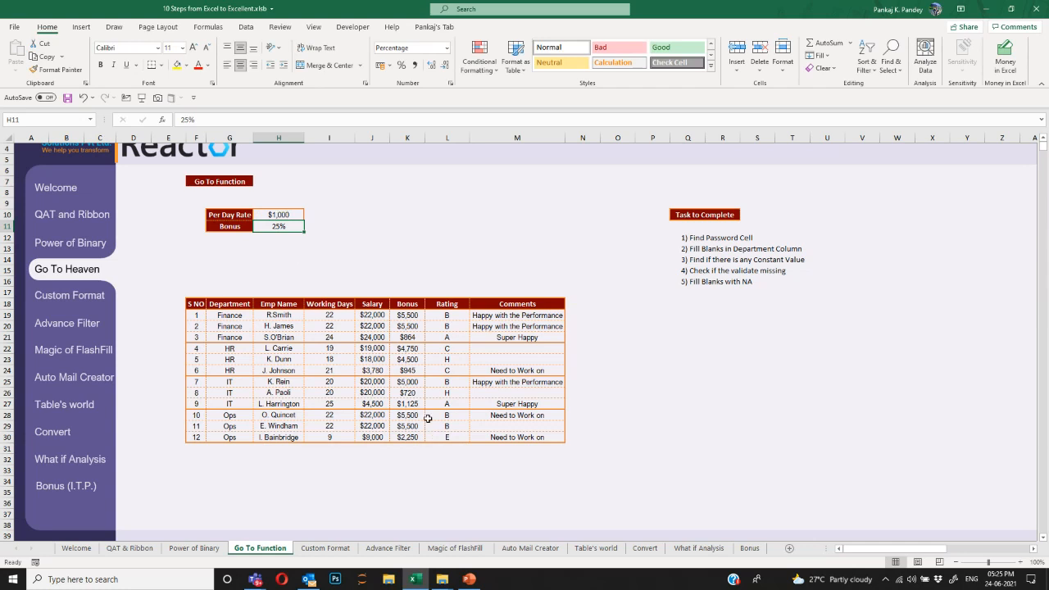
click(369, 369)
key(ctrl+z)
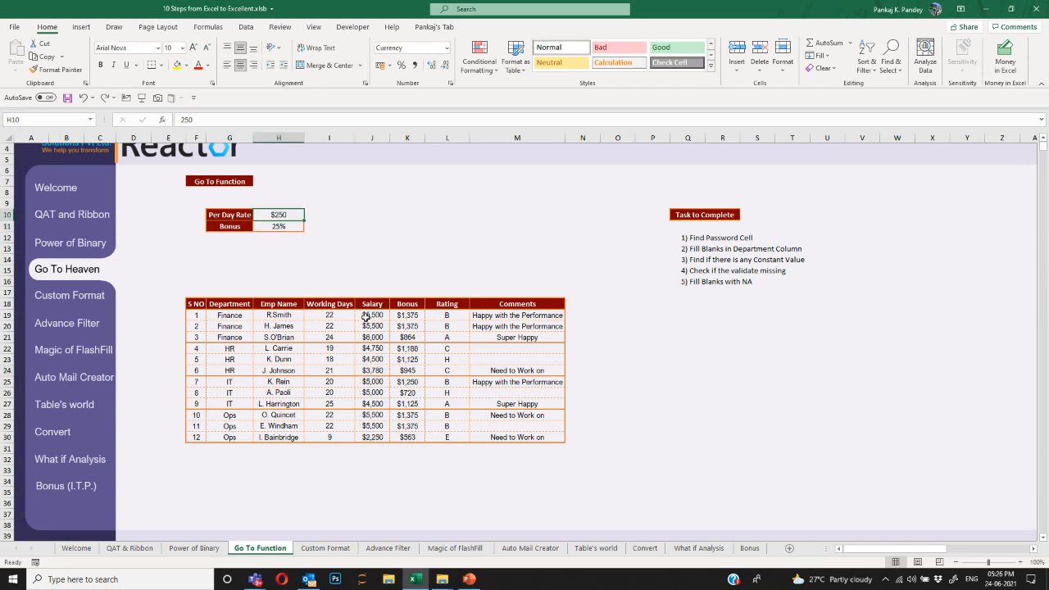
click(371, 315)
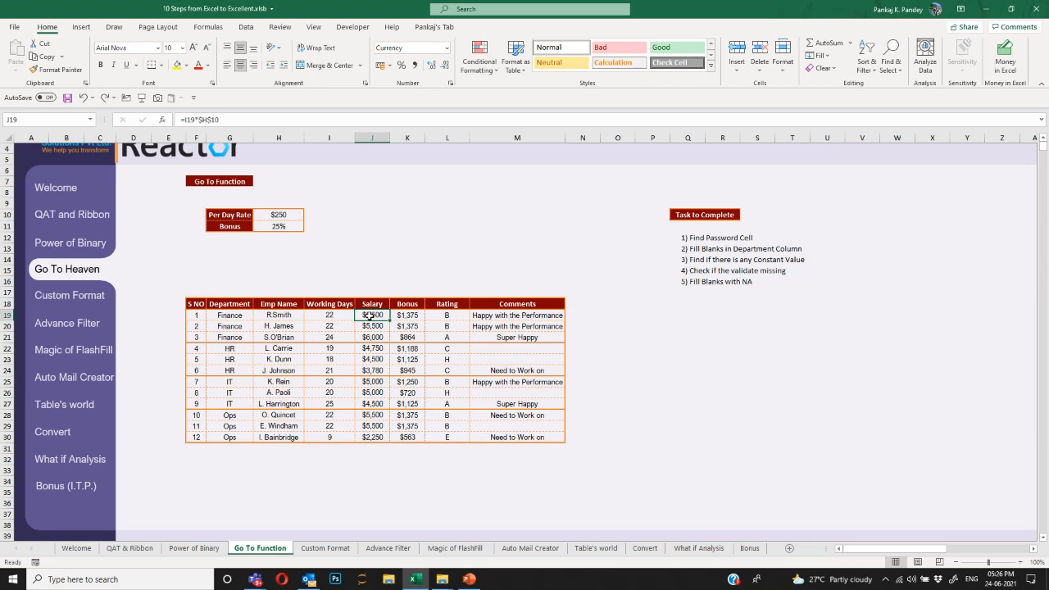
Select the constant cells among the Salary values J19:J30 with Go To Special > Constants.
key(ctrl+shift+Down)
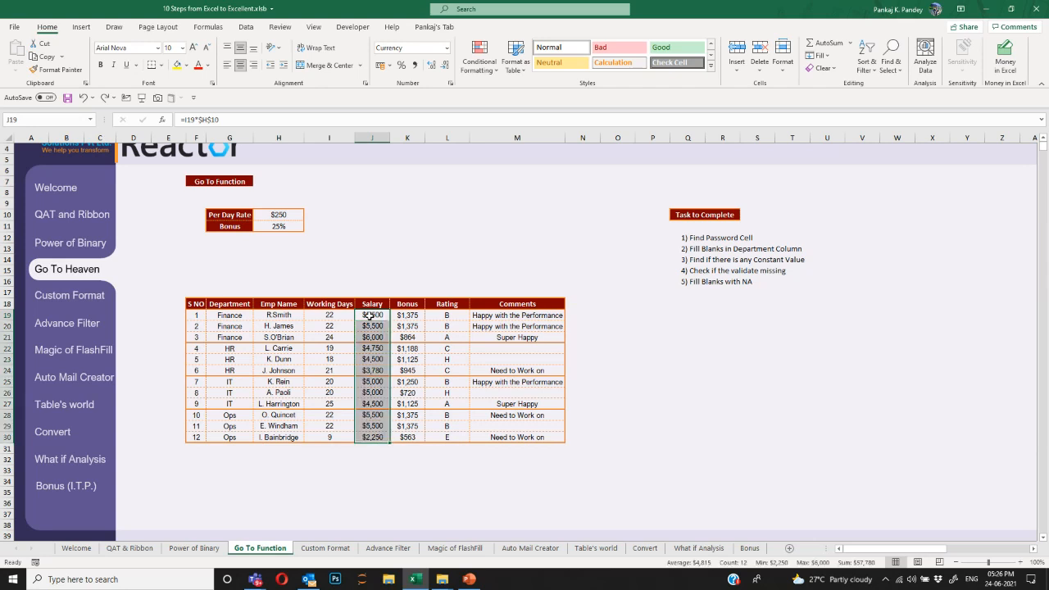
key(F5)
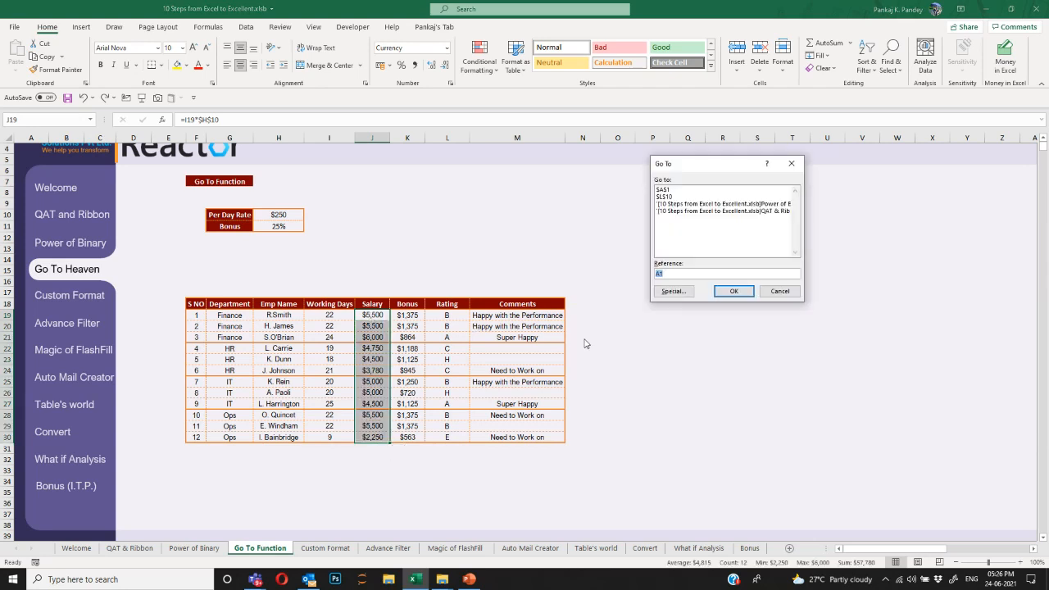
click(673, 291)
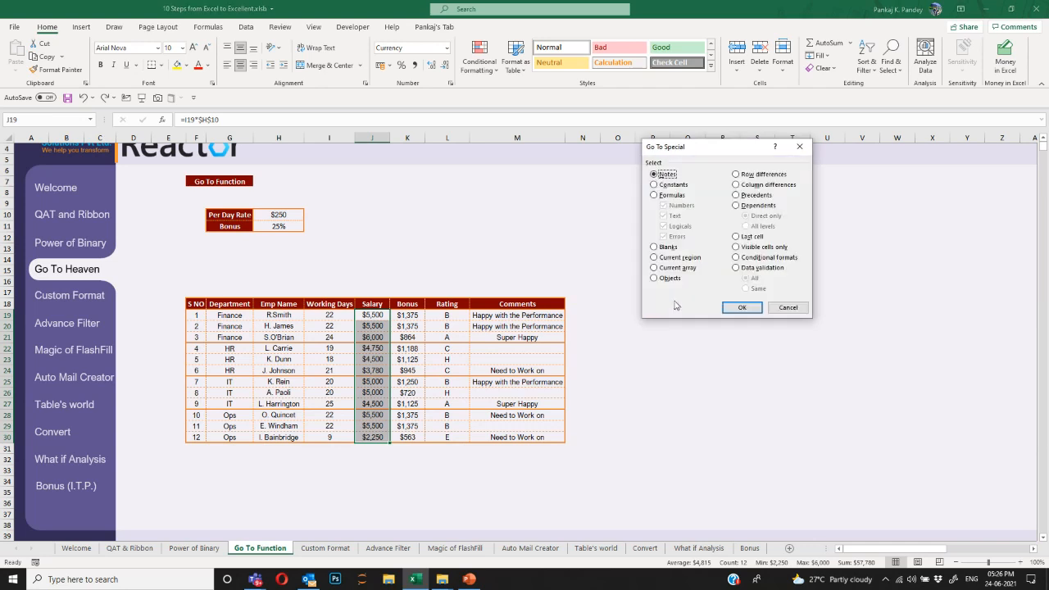
click(673, 185)
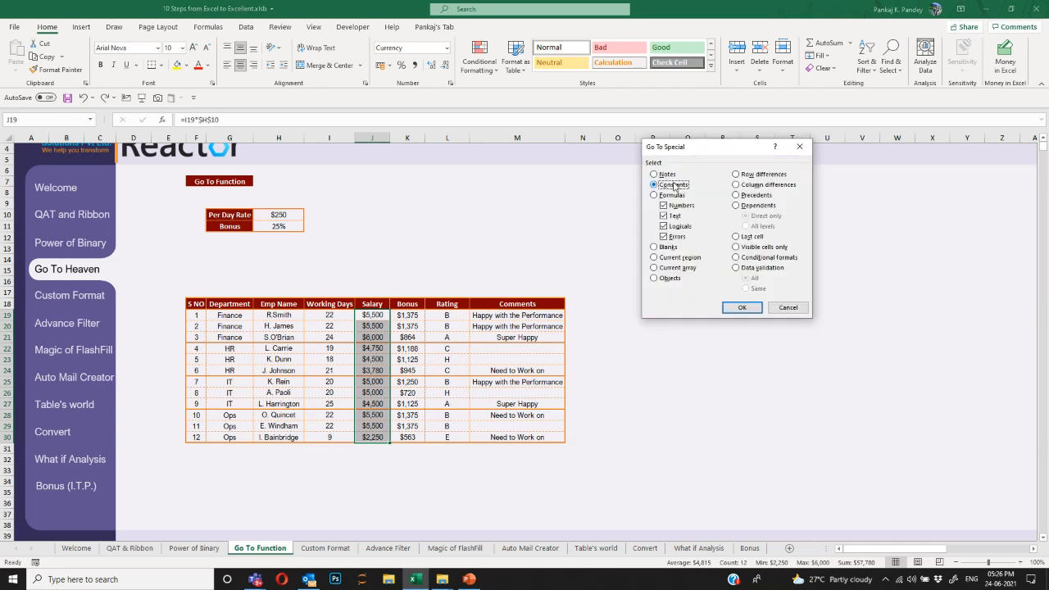
click(739, 308)
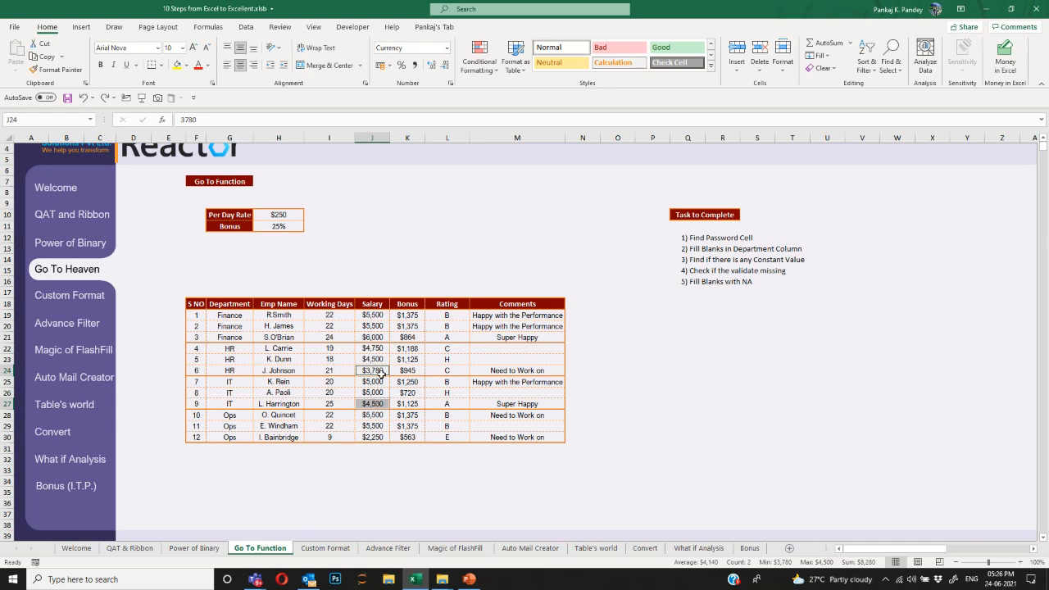
Pick out the constants in J18:K30, both headers plus $3,780, $4,500, $864, $720, then check K19's bonus formula.
drag(373, 304, 410, 434)
key(F5)
click(674, 295)
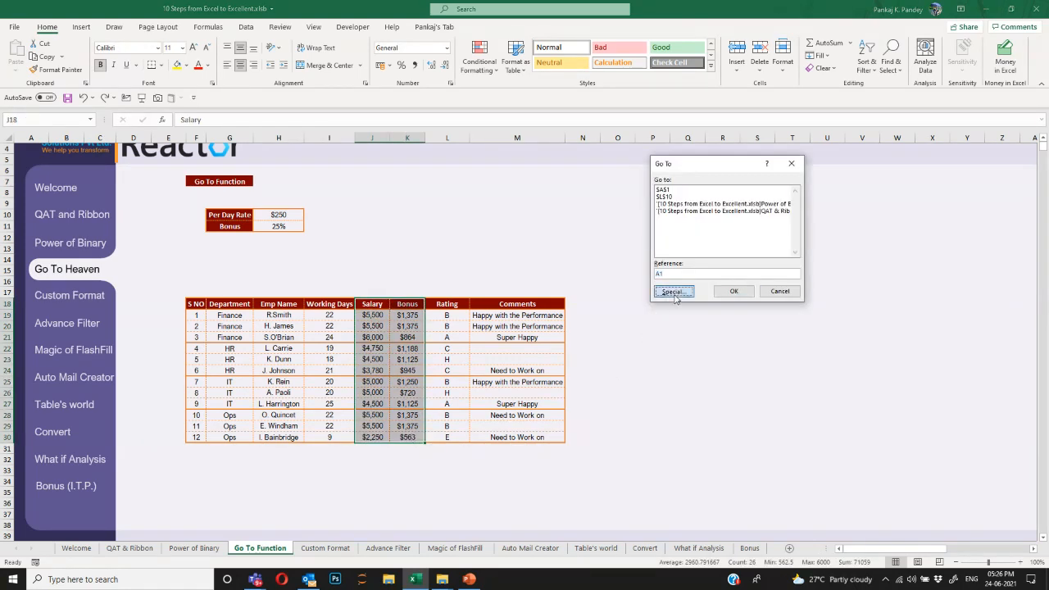
click(675, 186)
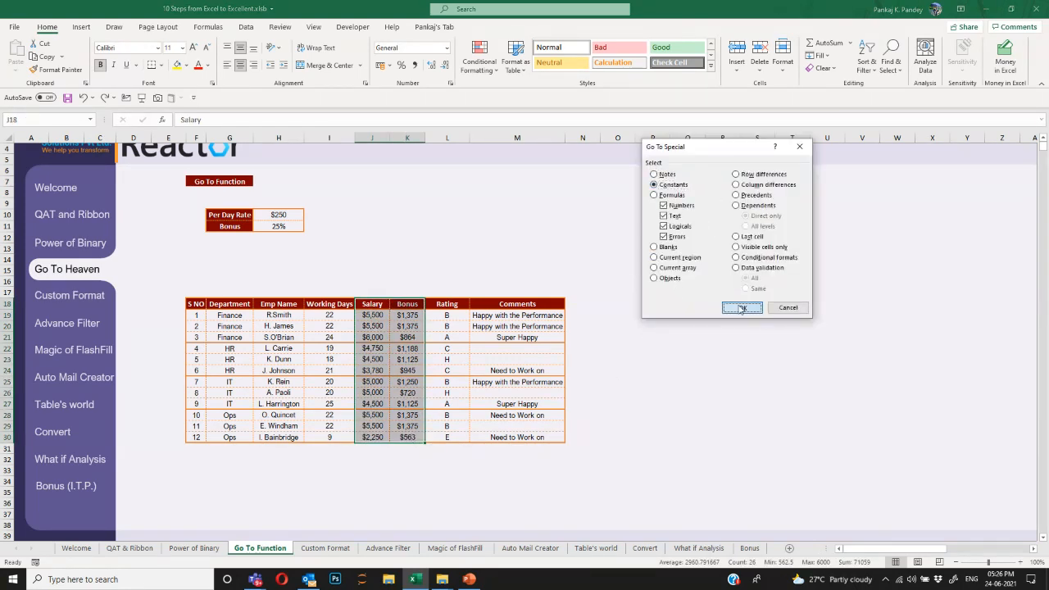
click(742, 307)
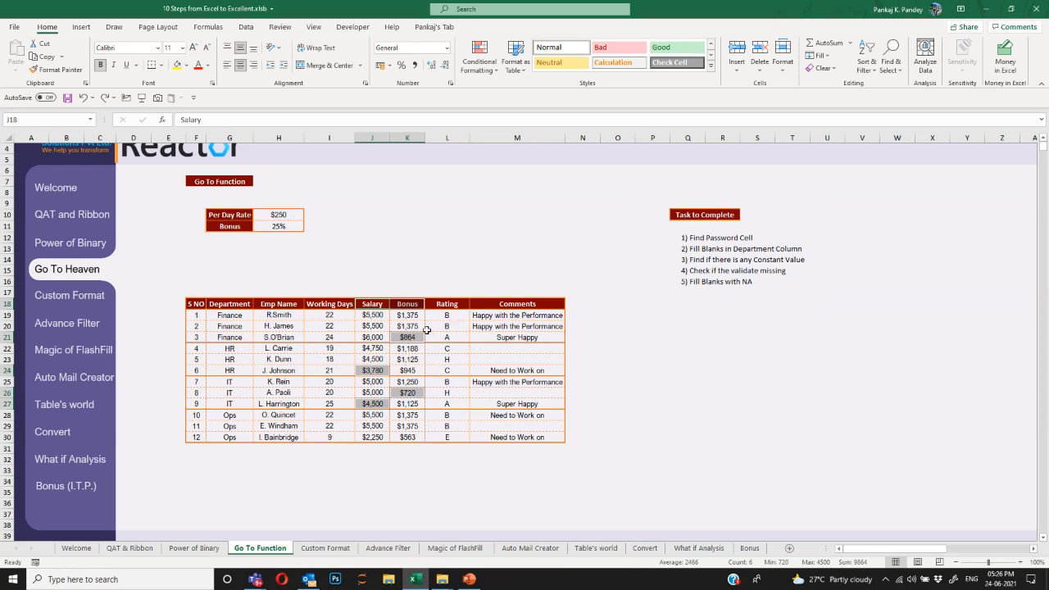
click(401, 315)
click(421, 360)
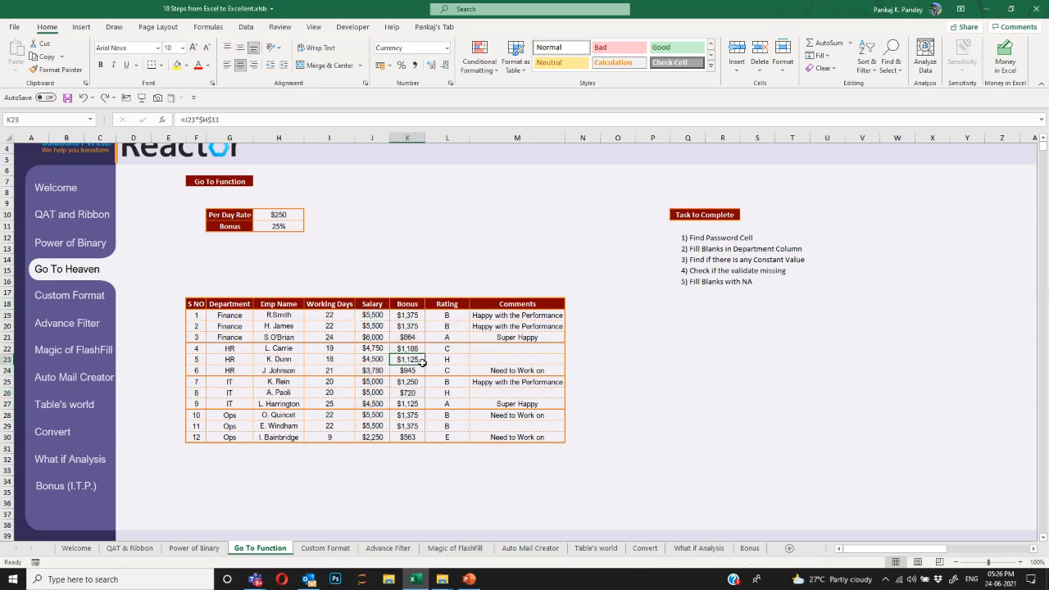
click(466, 315)
key(alt+Down)
key(Escape)
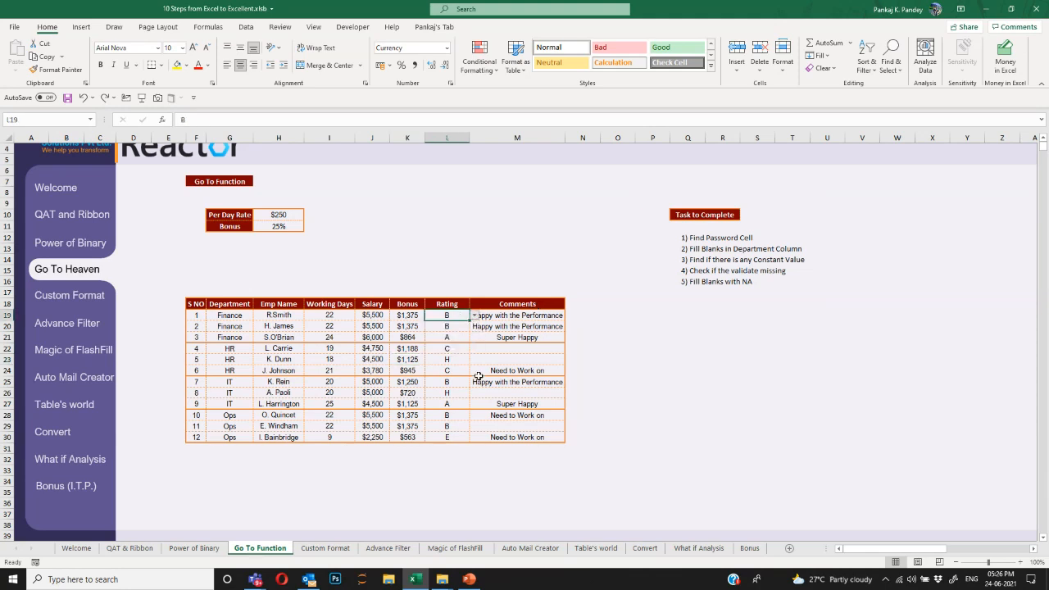
key(Down)
key(alt+Down)
key(Up)
key(Down)
key(Down)
key(Down)
key(Down)
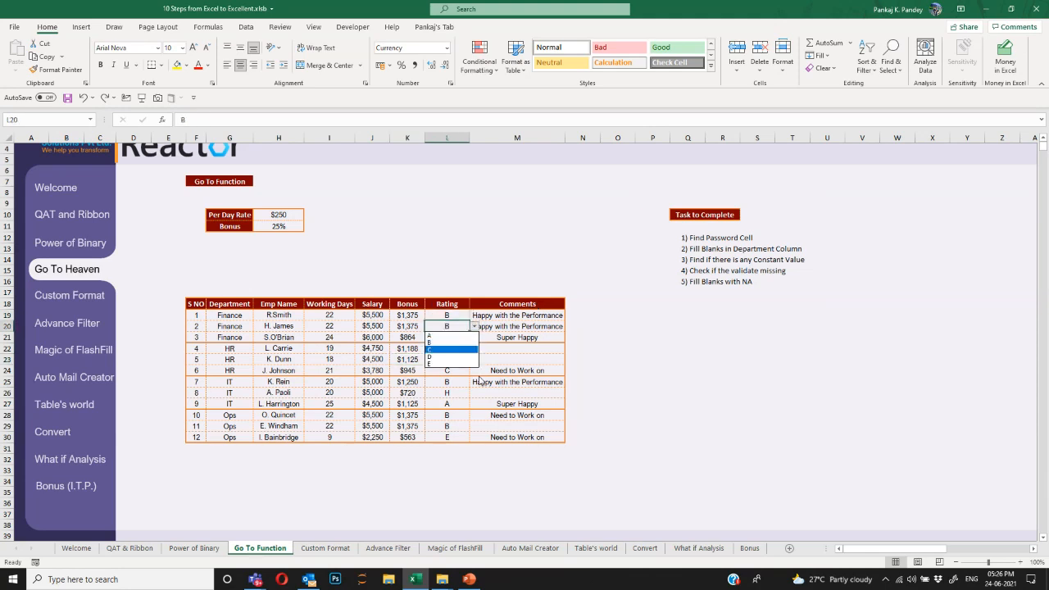
key(Up)
key(Up)
key(Up)
key(Up)
key(Escape)
key(Down)
key(Down)
key(Down)
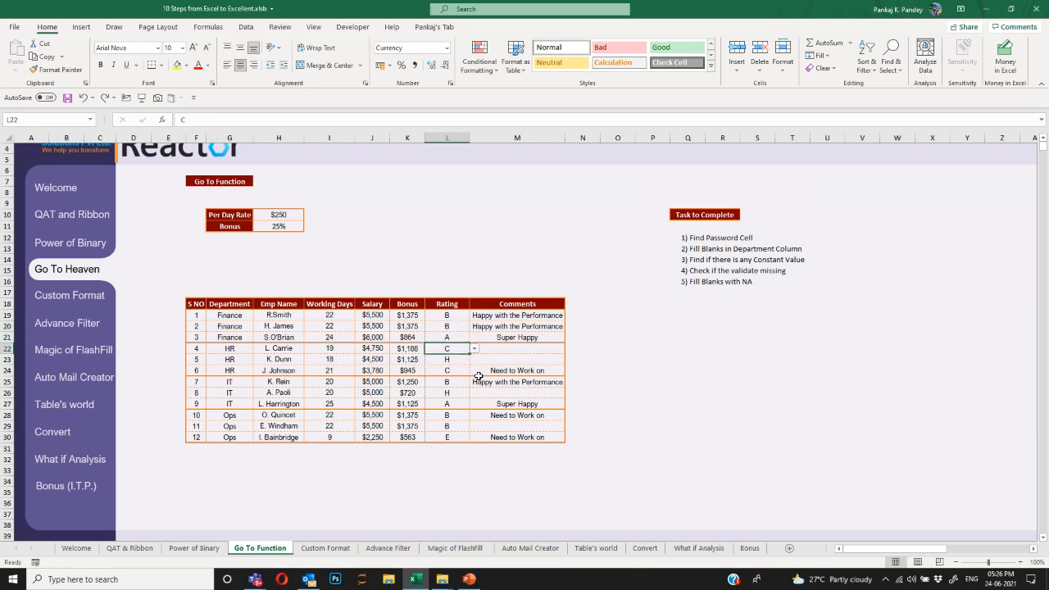
key(Down)
key(Up)
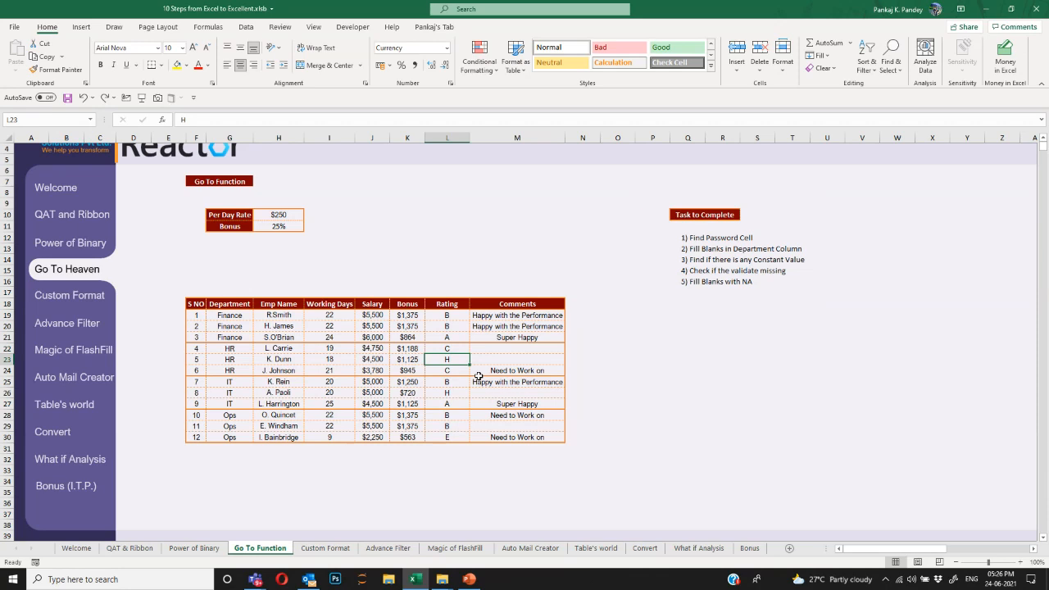
key(Up)
key(Down)
key(Up)
key(alt+Down)
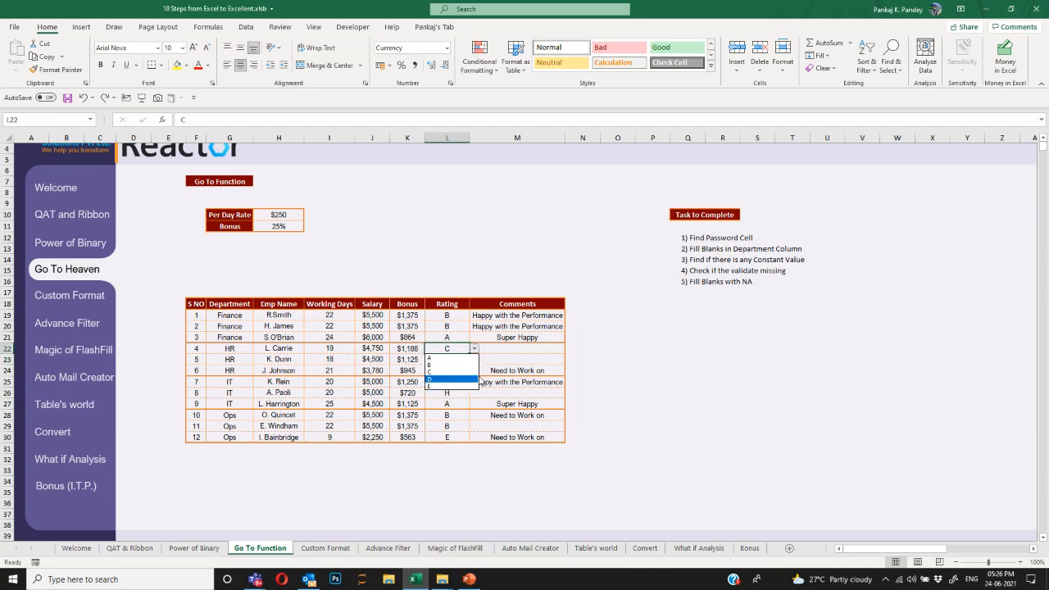
key(Escape)
key(Up)
key(Up)
key(Up)
key(ctrl+shift+Down)
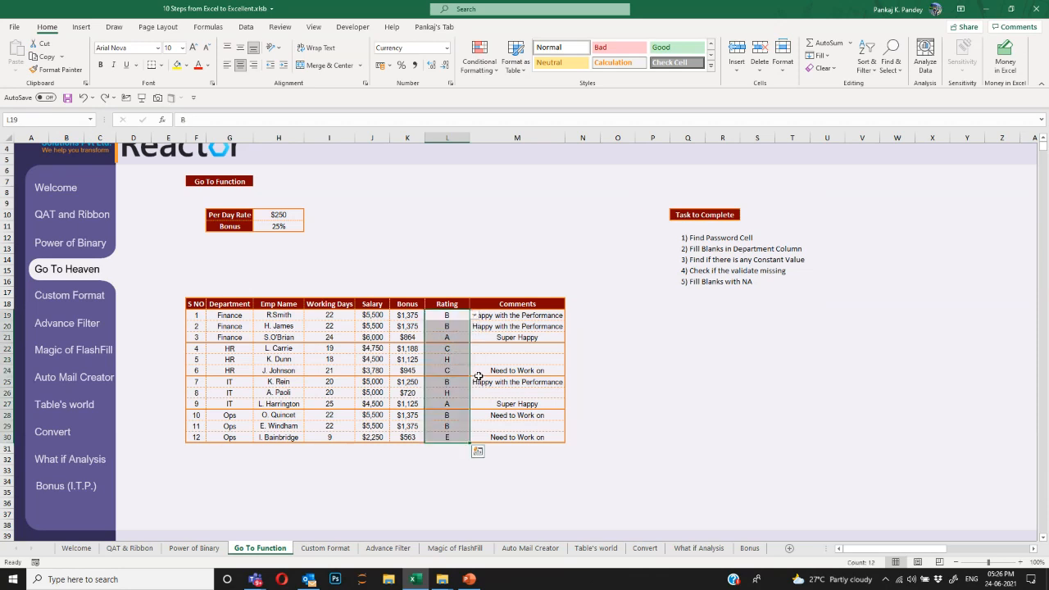
key(ctrl+g)
click(676, 293)
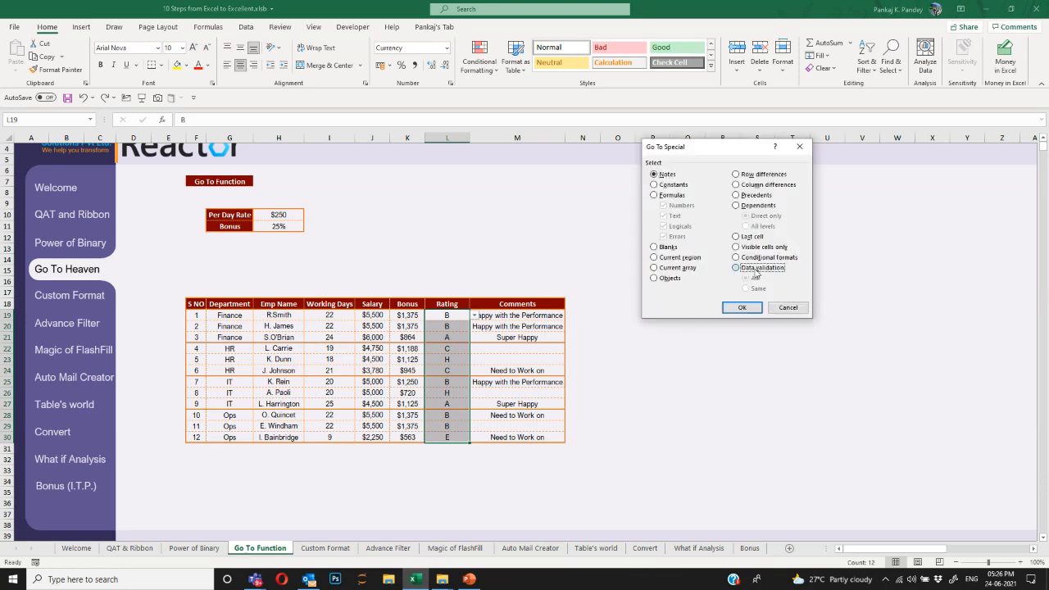
click(754, 271)
click(742, 308)
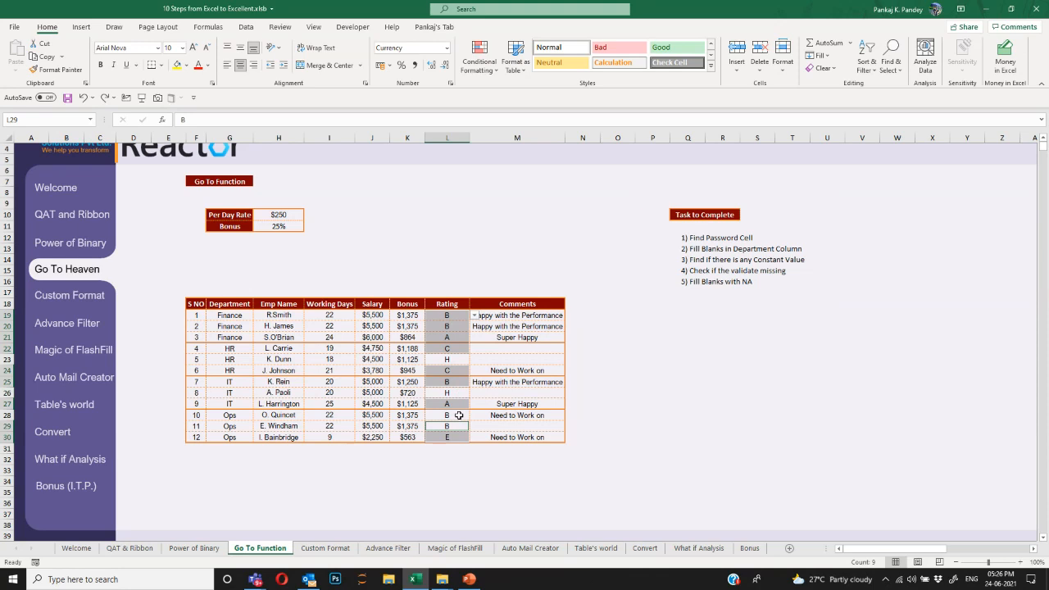
click(459, 315)
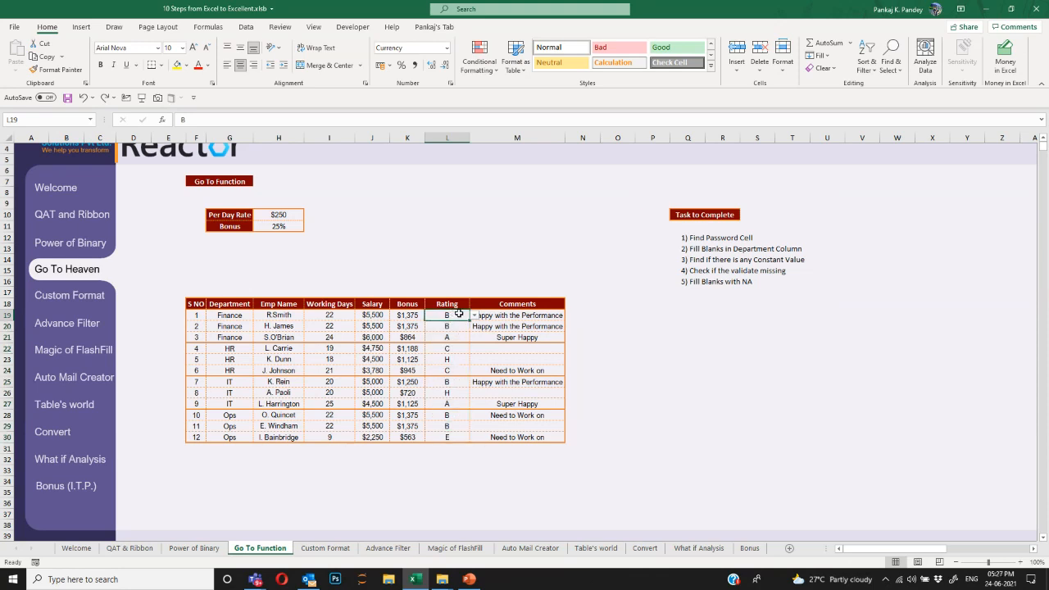
drag(459, 314, 452, 436)
click(458, 312)
drag(528, 316, 541, 436)
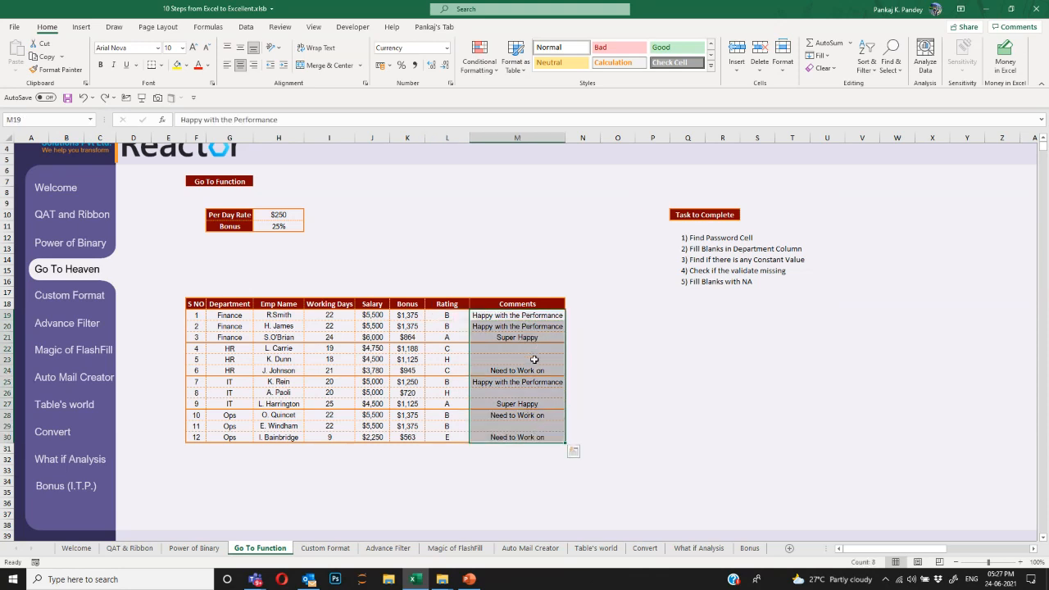
Fill the blank Comments cells M22, M23, M26 and M29 with NA using Go To Special > Blanks.
drag(517, 305, 517, 440)
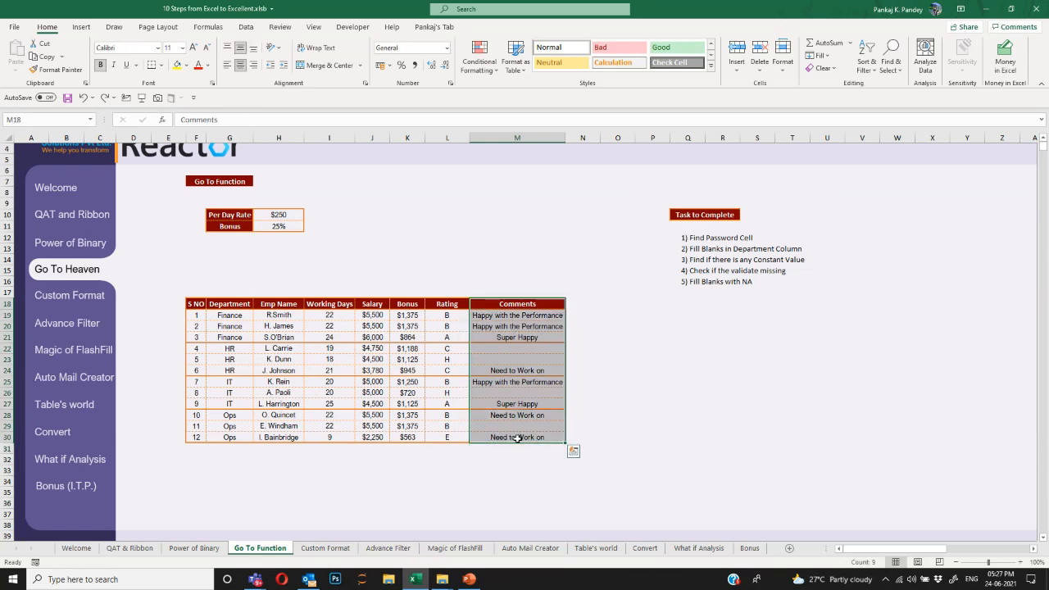
key(ctrl+g)
click(673, 295)
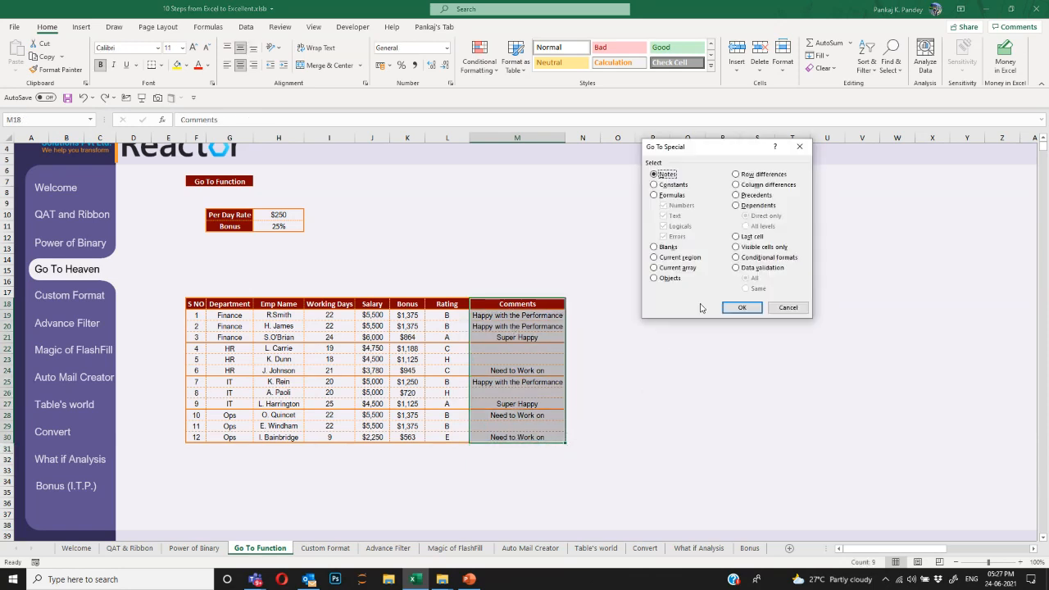
click(669, 248)
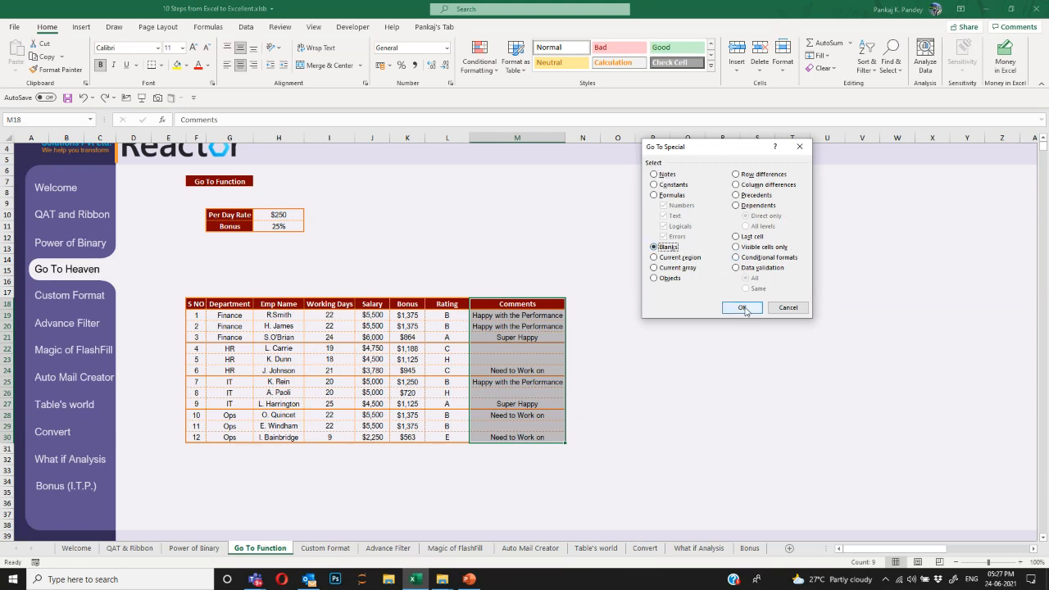
click(742, 307)
text(NA)
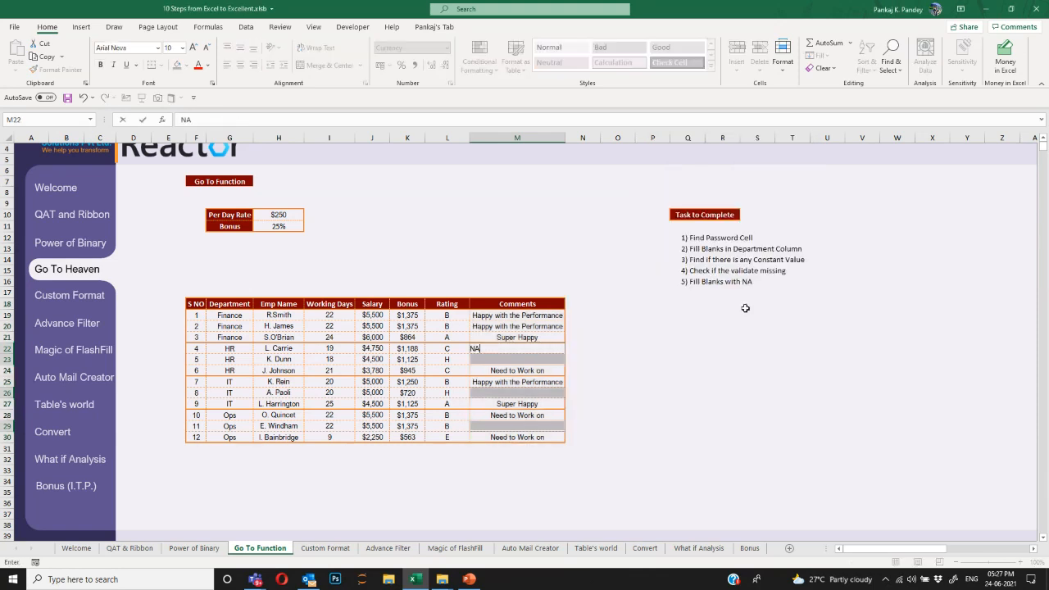
key(ctrl+Return)
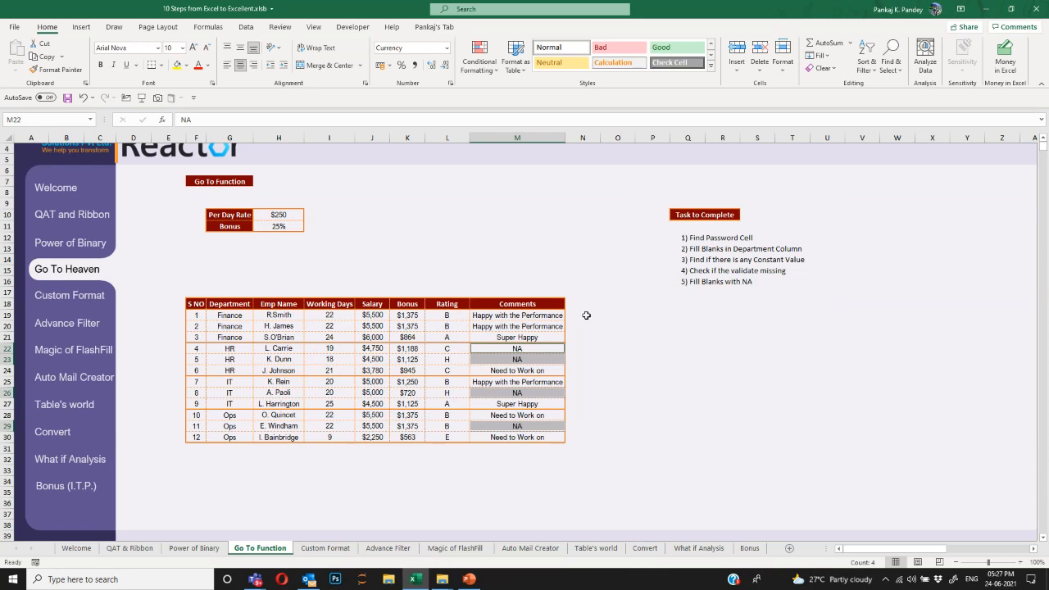
drag(564, 310, 205, 438)
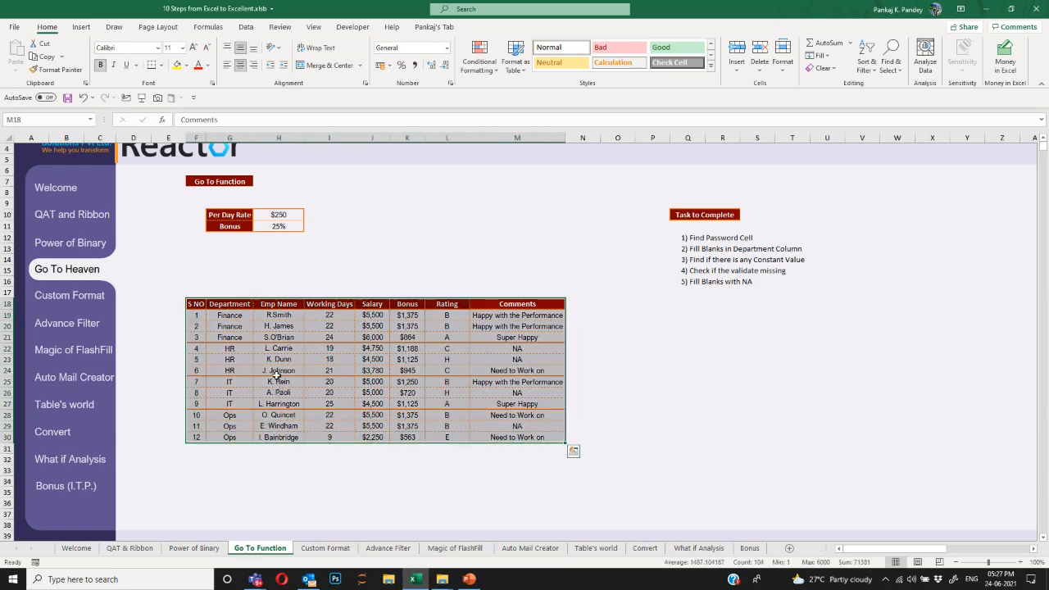
Select only the hard-coded constants among the Salary and Bonus values with Go To Special.
scroll(275, 266, up, 1)
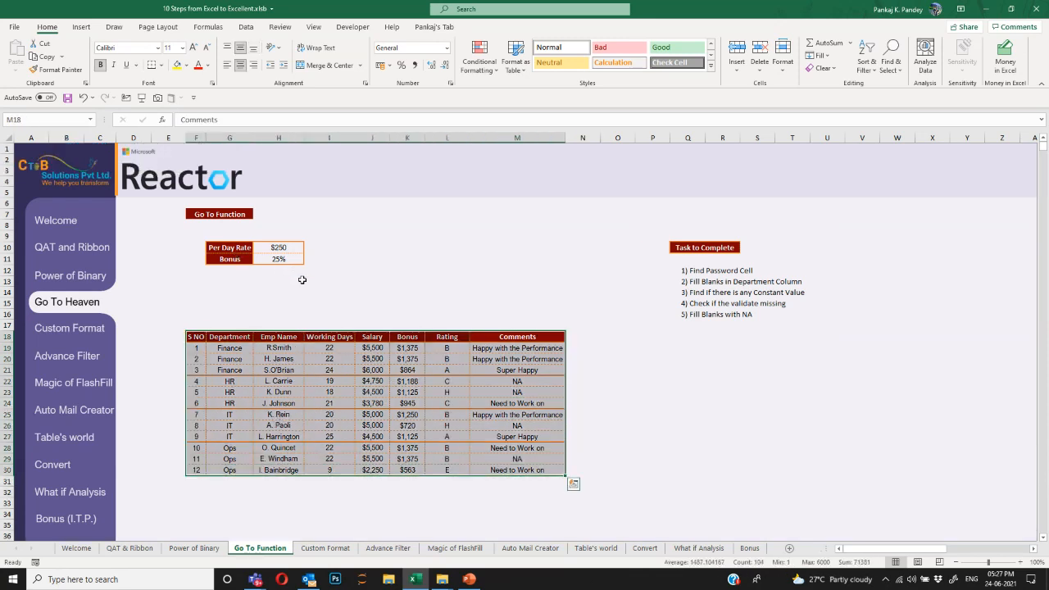
click(202, 215)
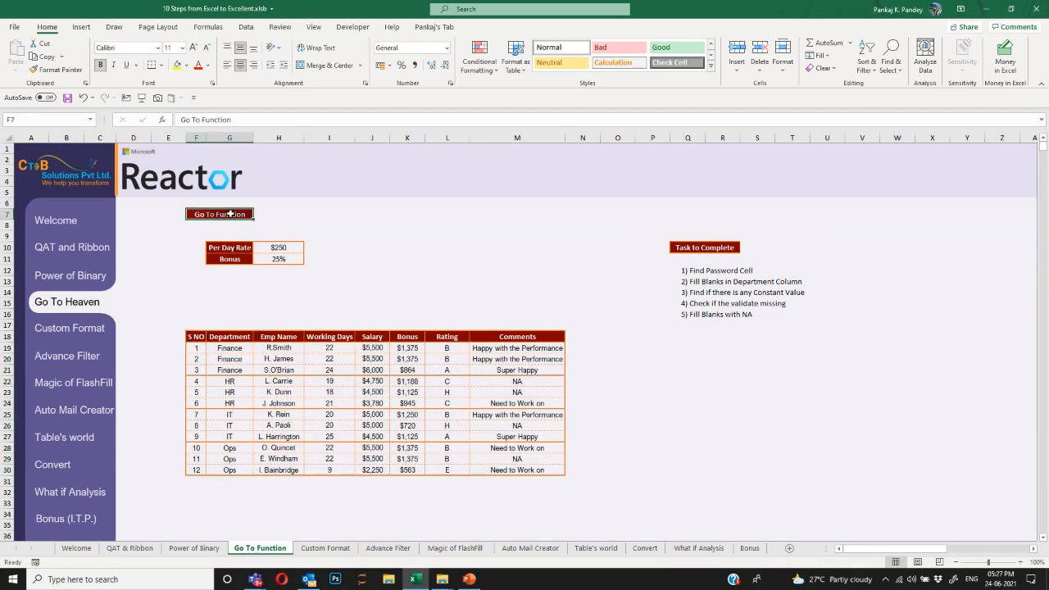
drag(196, 337, 545, 470)
drag(380, 347, 380, 469)
drag(374, 349, 421, 471)
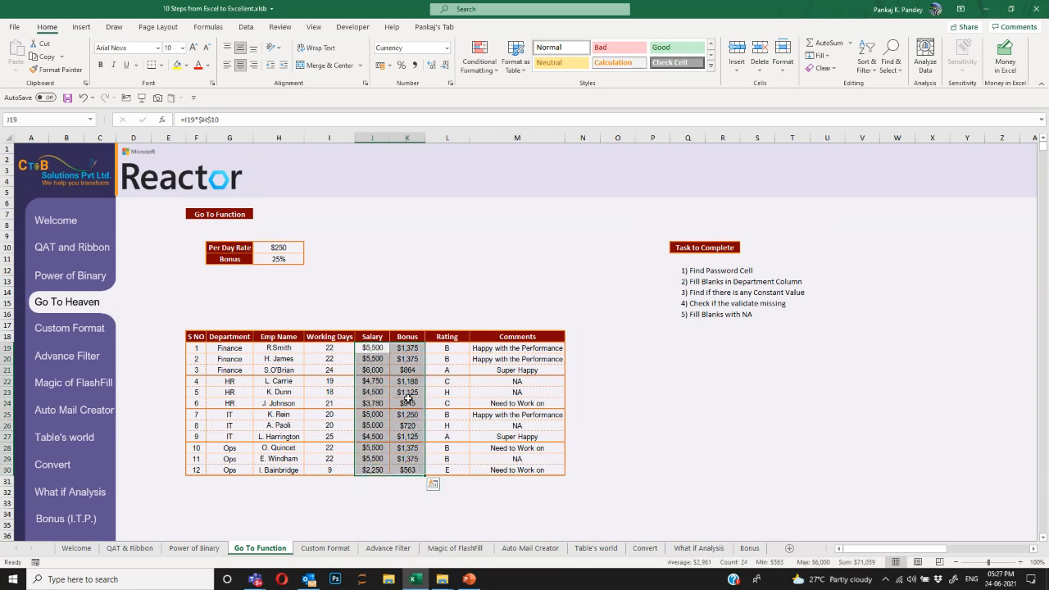
key(ctrl+g)
click(693, 294)
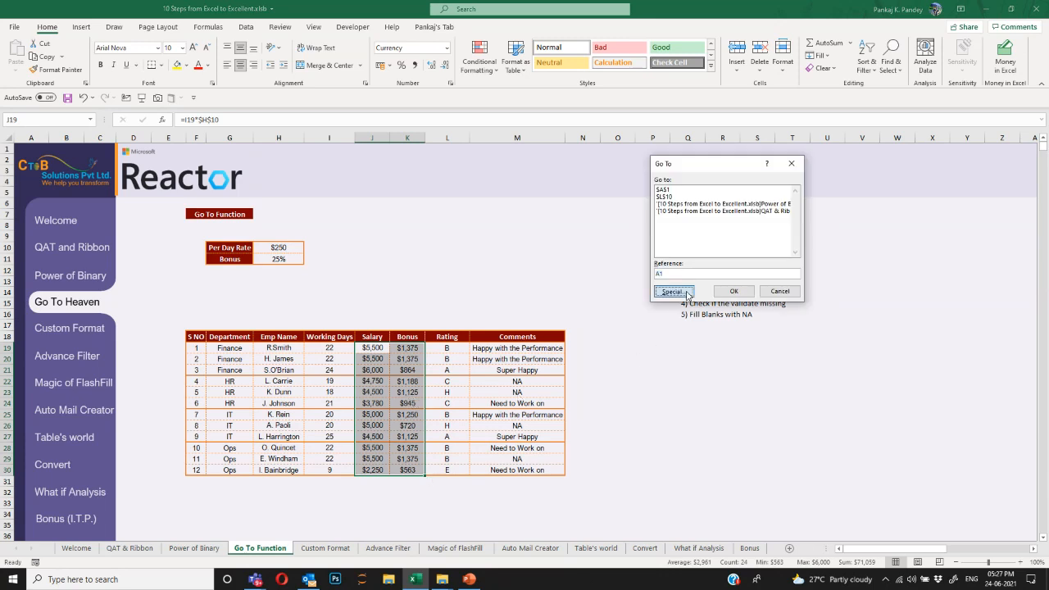
click(677, 187)
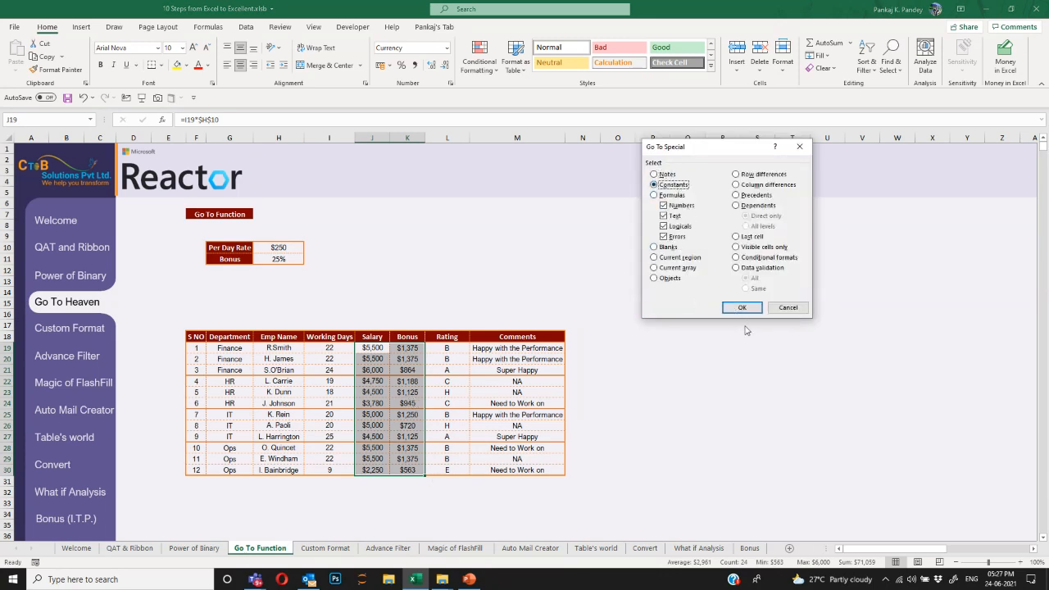
click(742, 307)
Give the constant cells $864, $3,780, $720 and $4,500 a light orange fill and dark orange text.
click(186, 66)
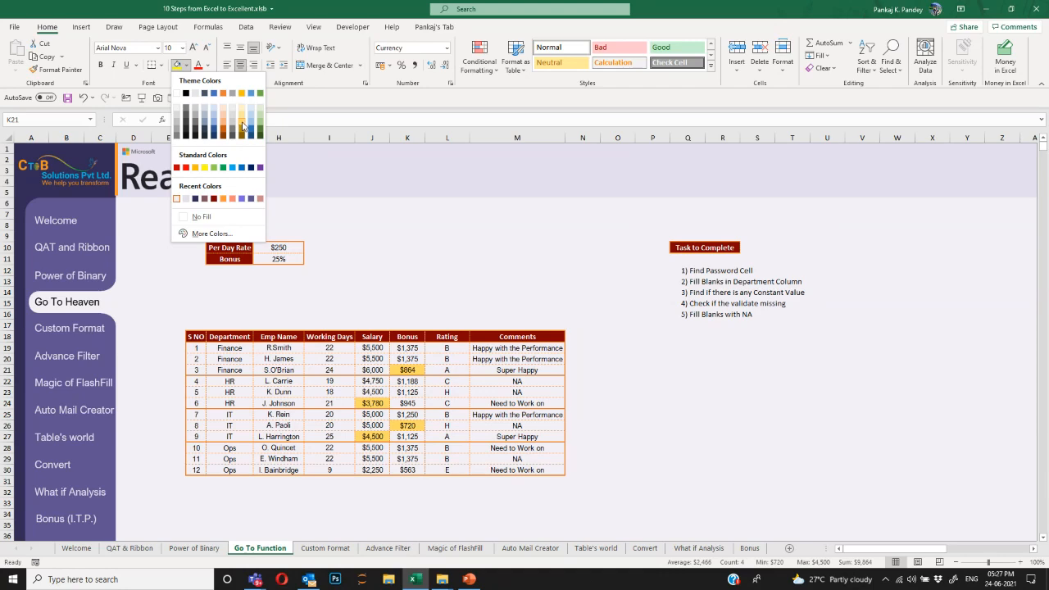
click(242, 125)
click(208, 65)
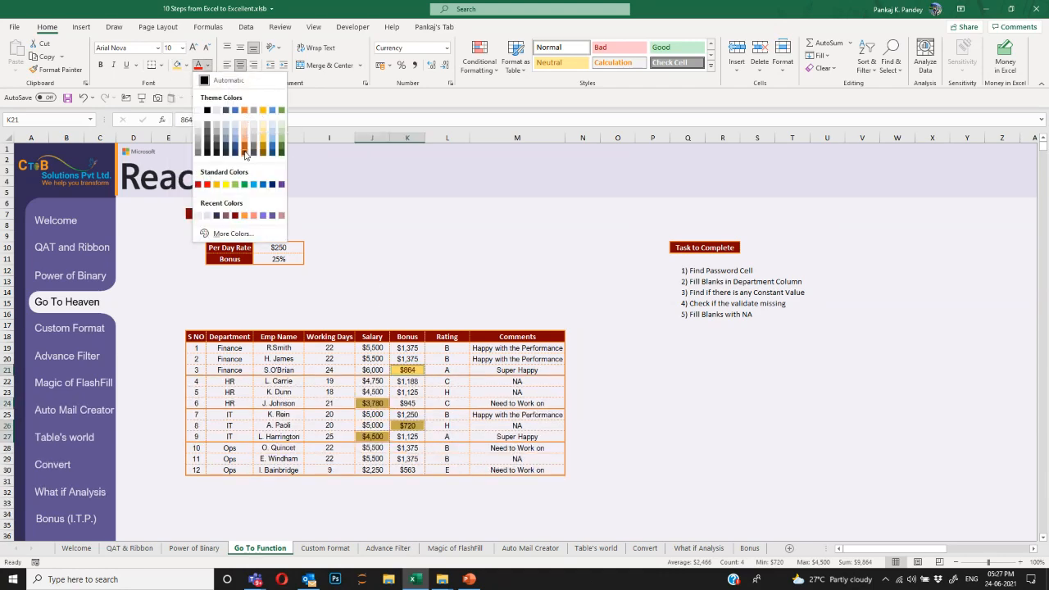
click(244, 153)
click(639, 386)
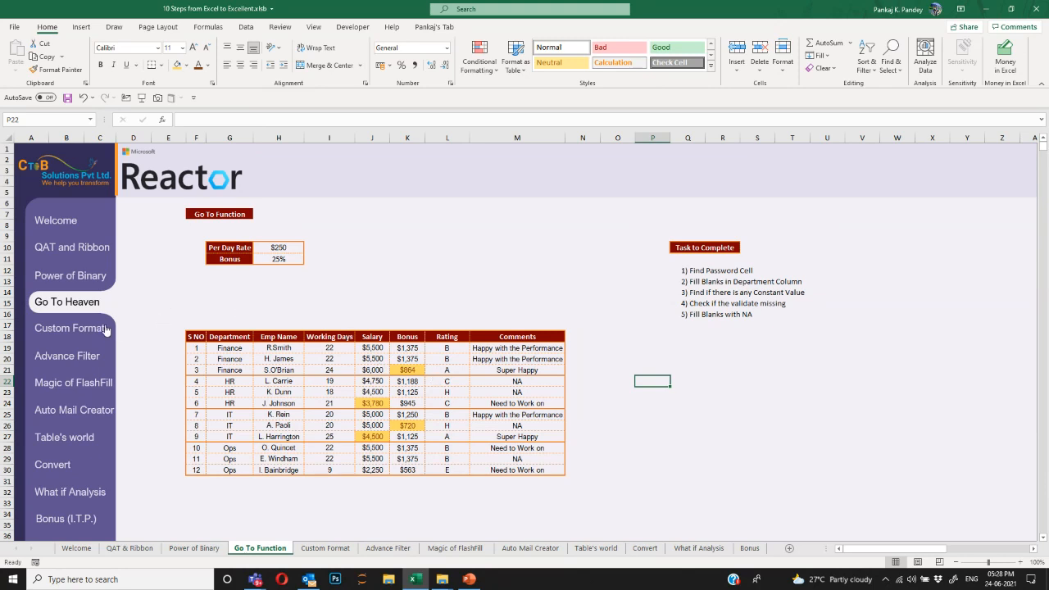
On the Custom Format sheet, format the Profit Loss values H12:H17 as ₹ currency.
click(75, 331)
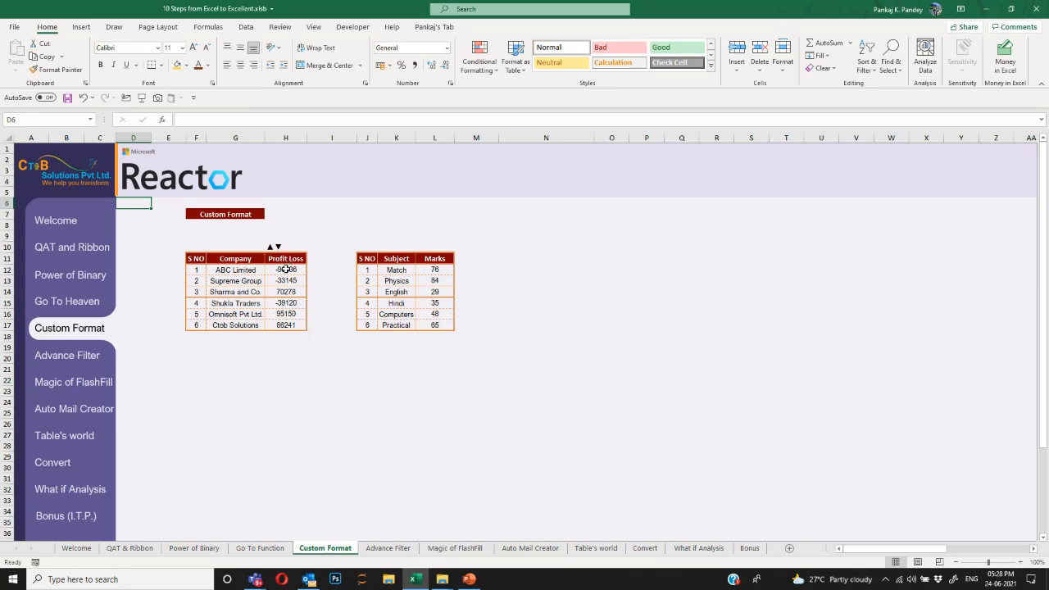
drag(285, 269, 290, 323)
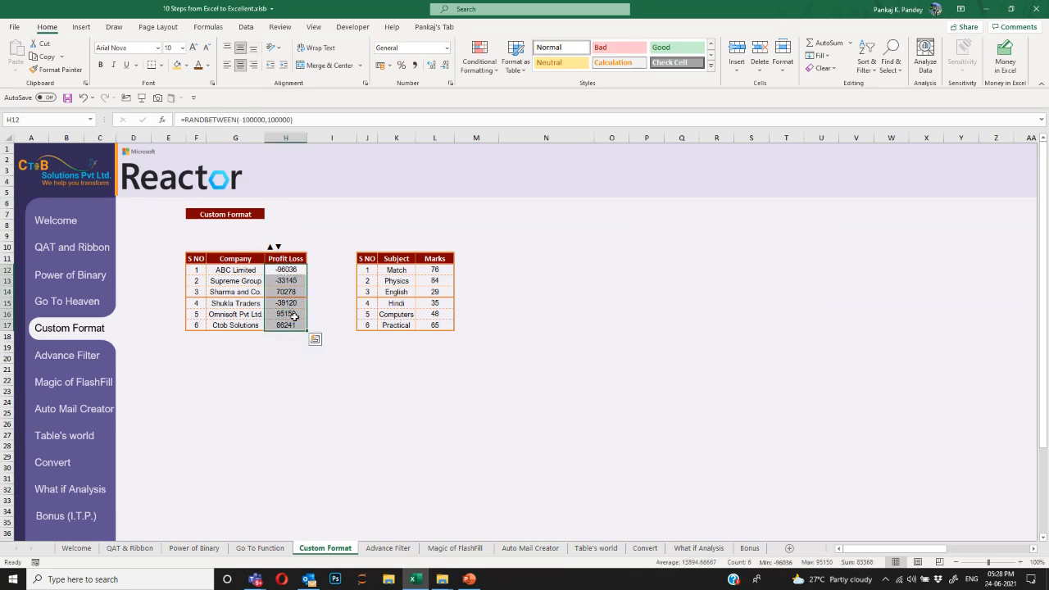
right_click(285, 269)
key(Escape)
right_click(285, 269)
click(328, 513)
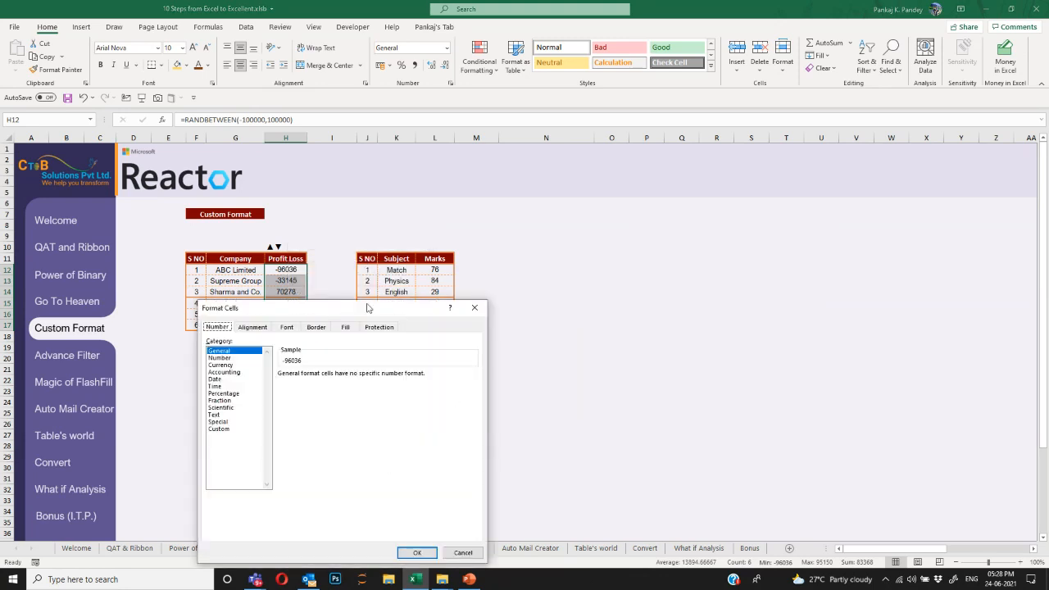
drag(357, 312, 636, 191)
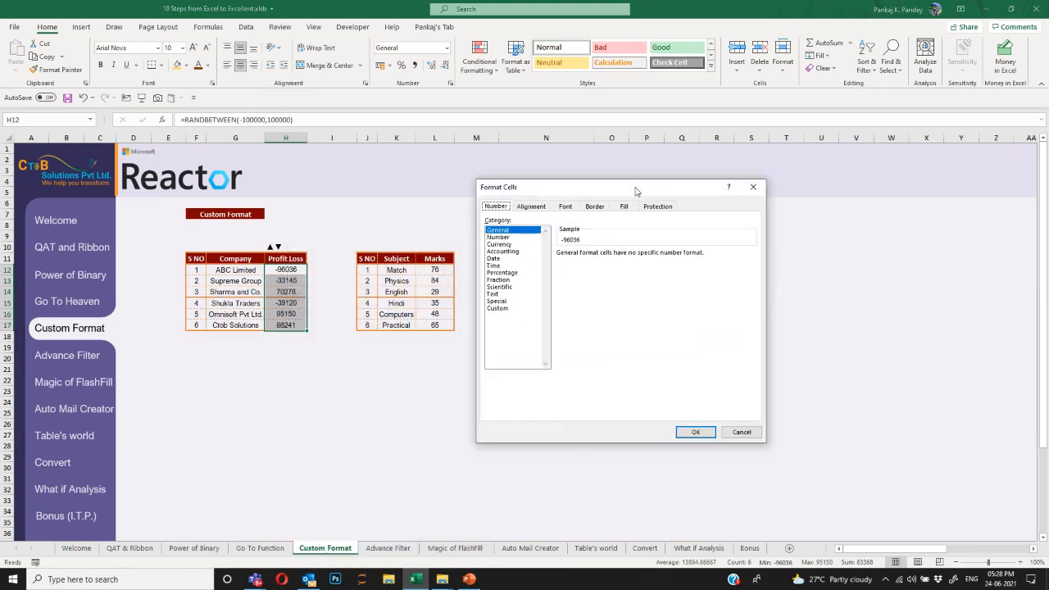
click(499, 236)
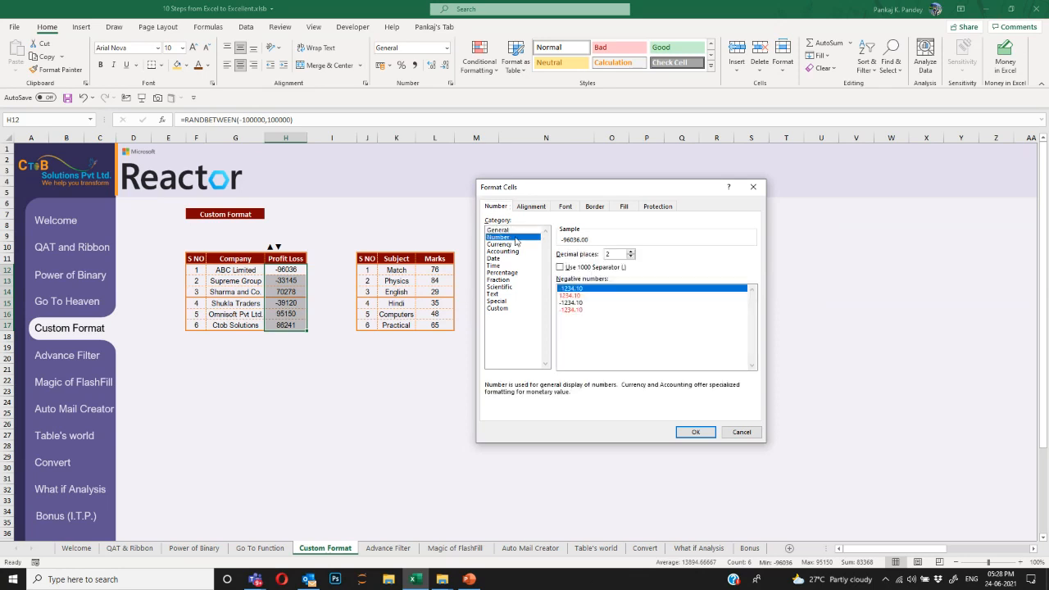
click(500, 245)
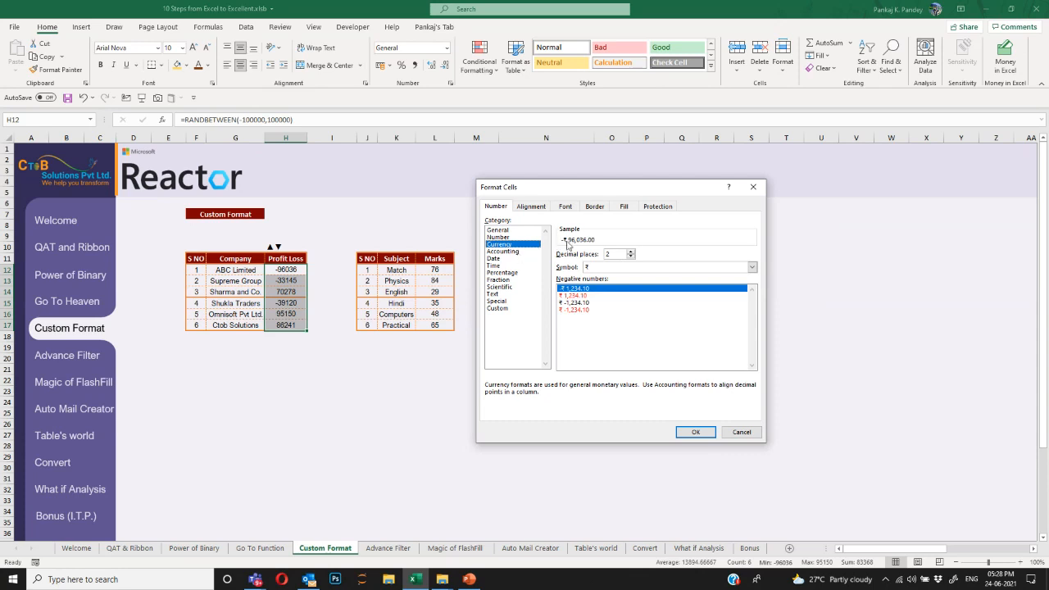
click(705, 431)
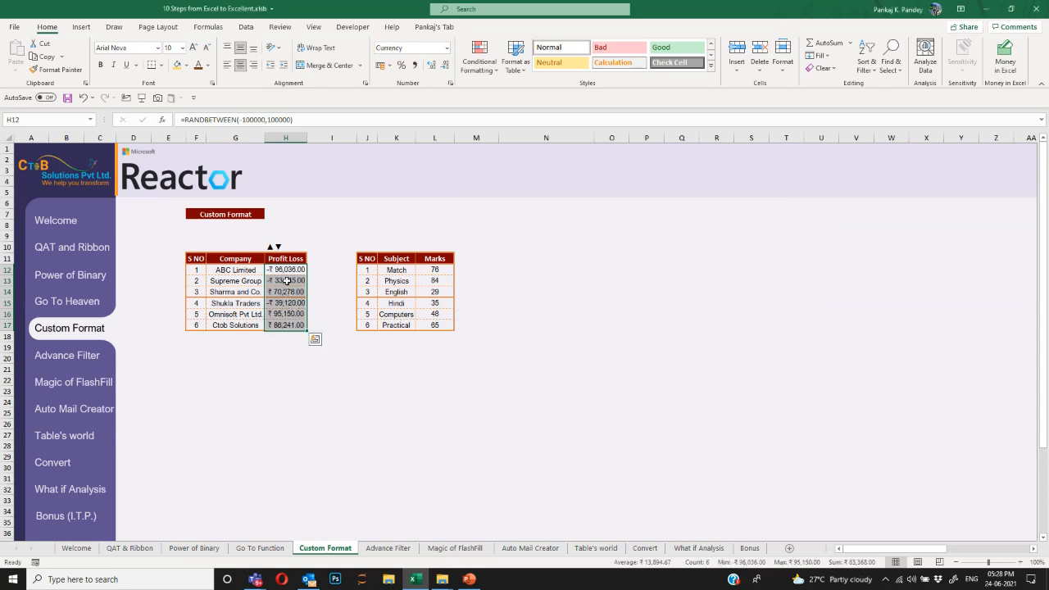
Reopen Format Cells with Ctrl+1 and show the Custom number format codes.
key(ctrl+1)
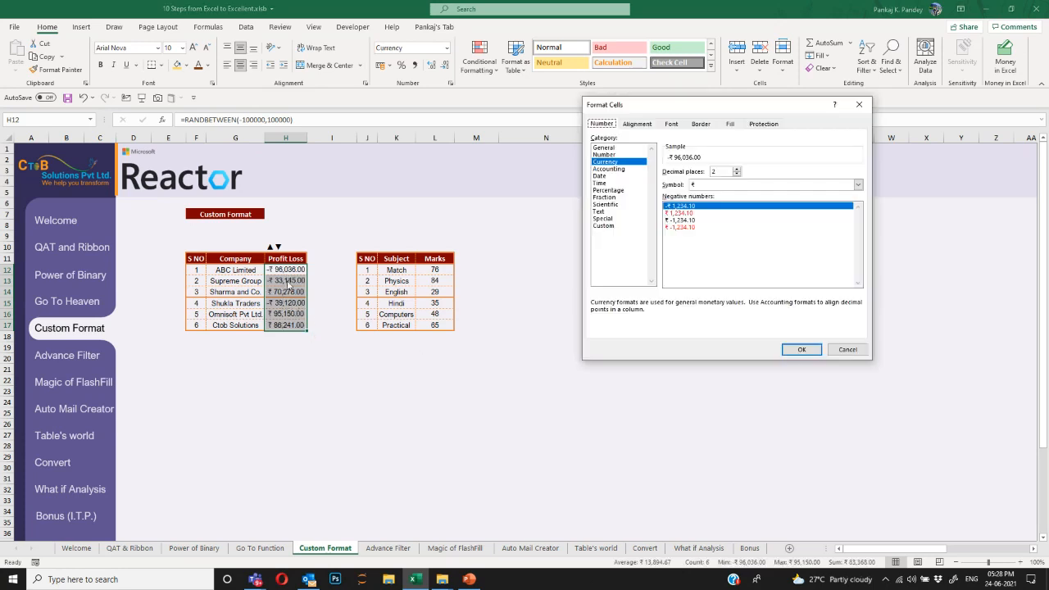
click(608, 177)
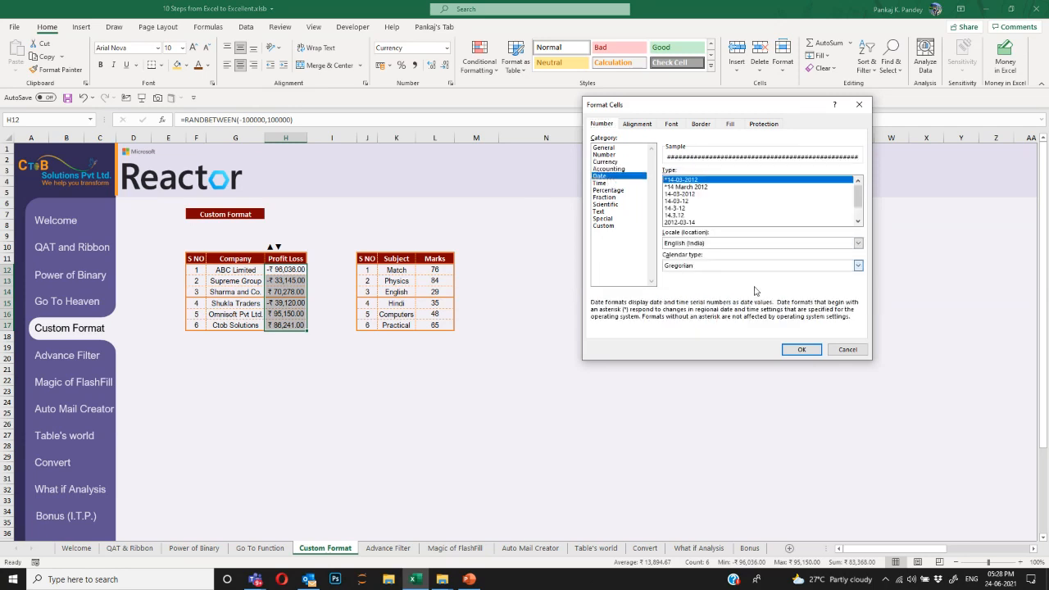
click(621, 186)
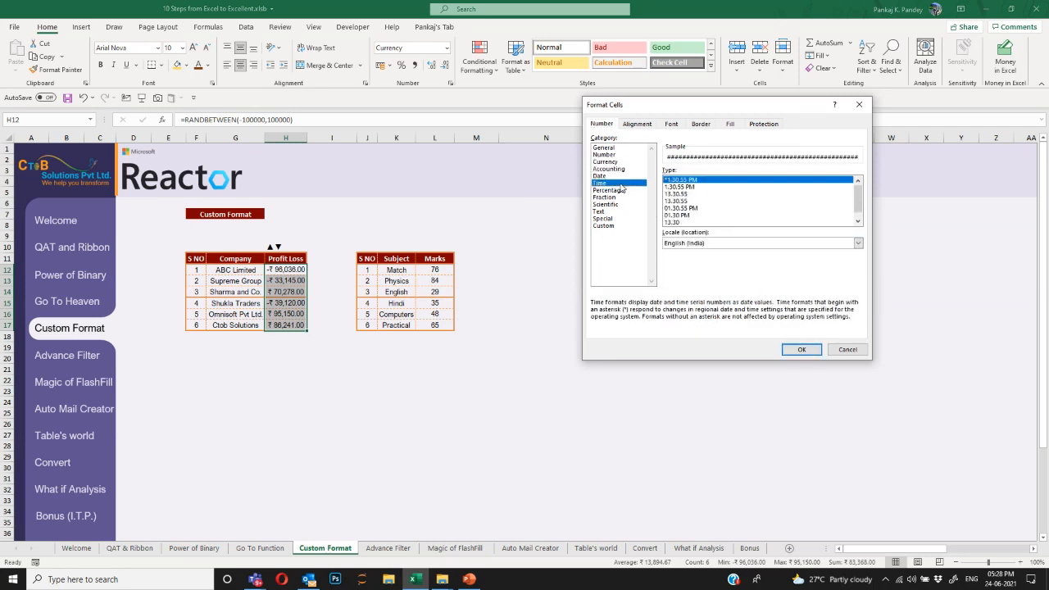
click(624, 191)
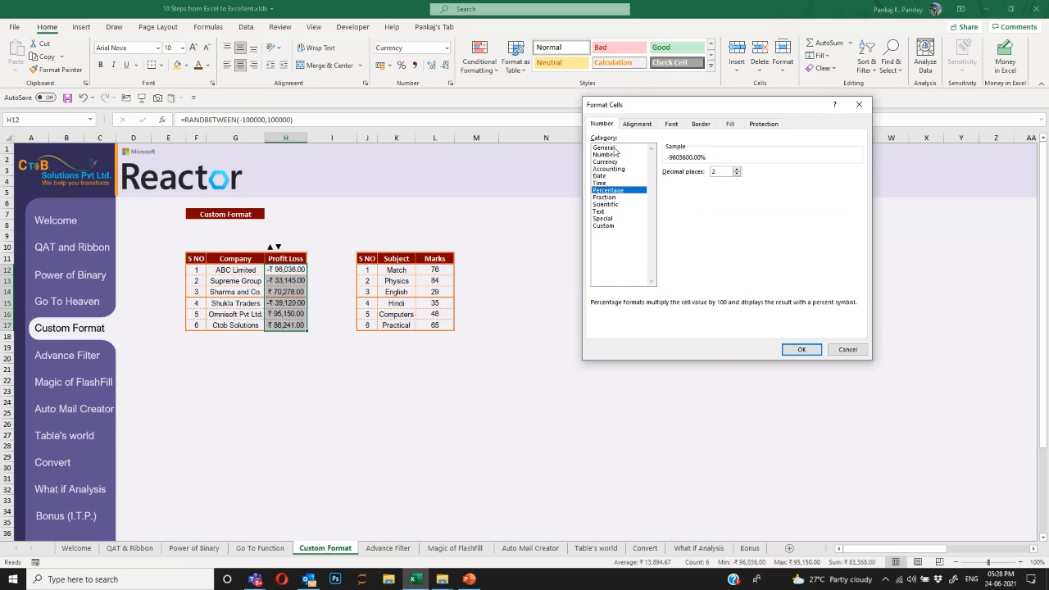
drag(670, 107, 567, 156)
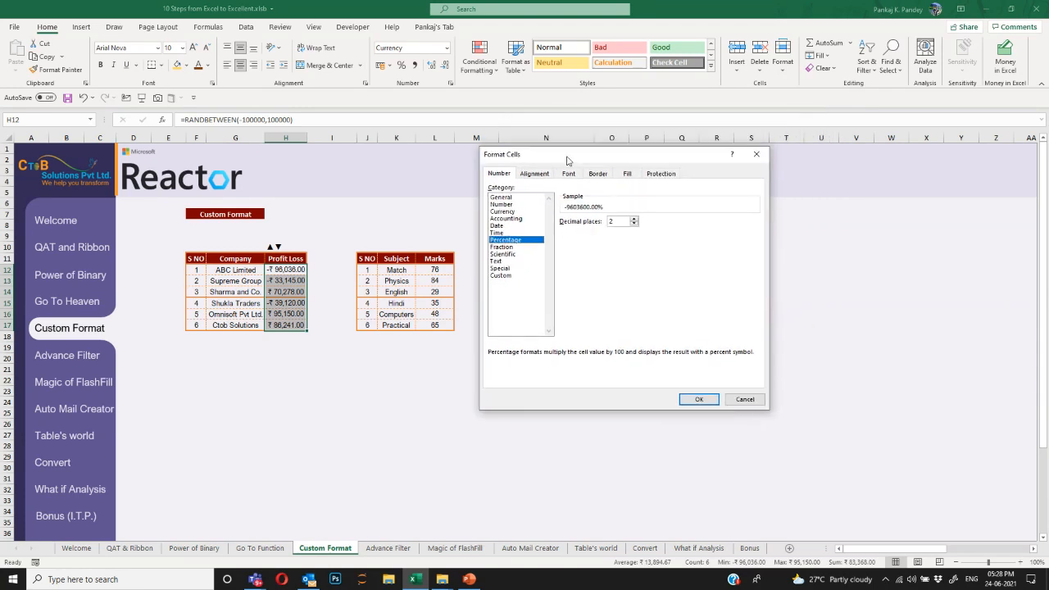
click(504, 277)
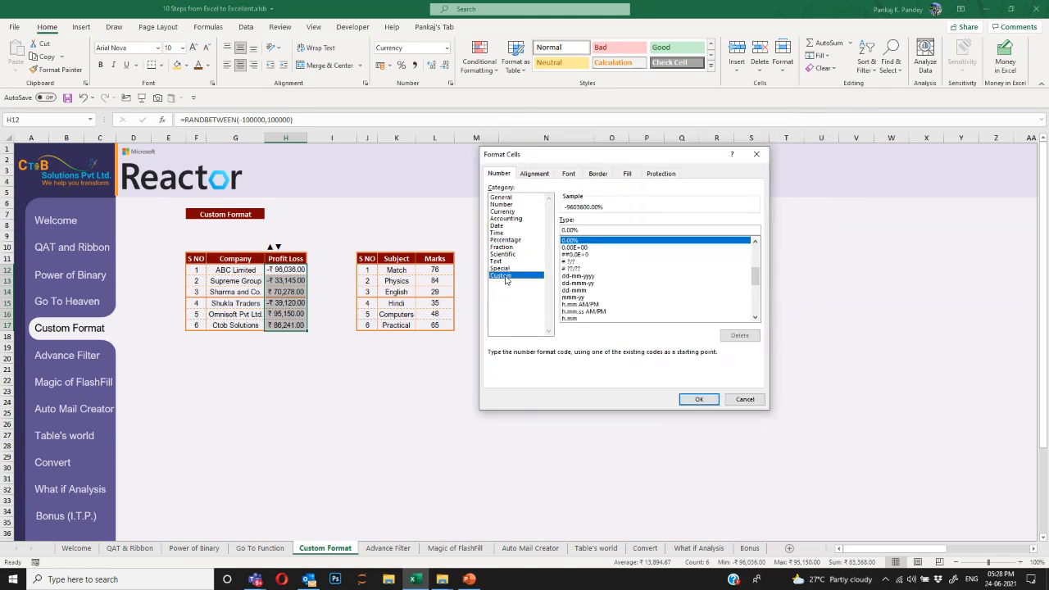
Enter today's date in N12 and the current time in N13.
key(Escape)
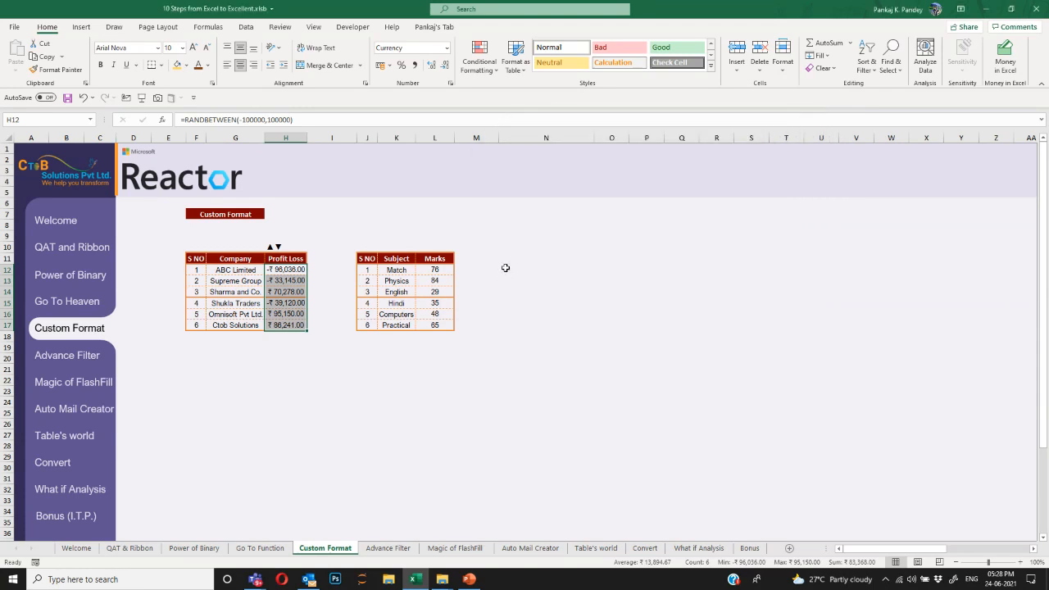
click(514, 268)
key(ctrl+semicolon)
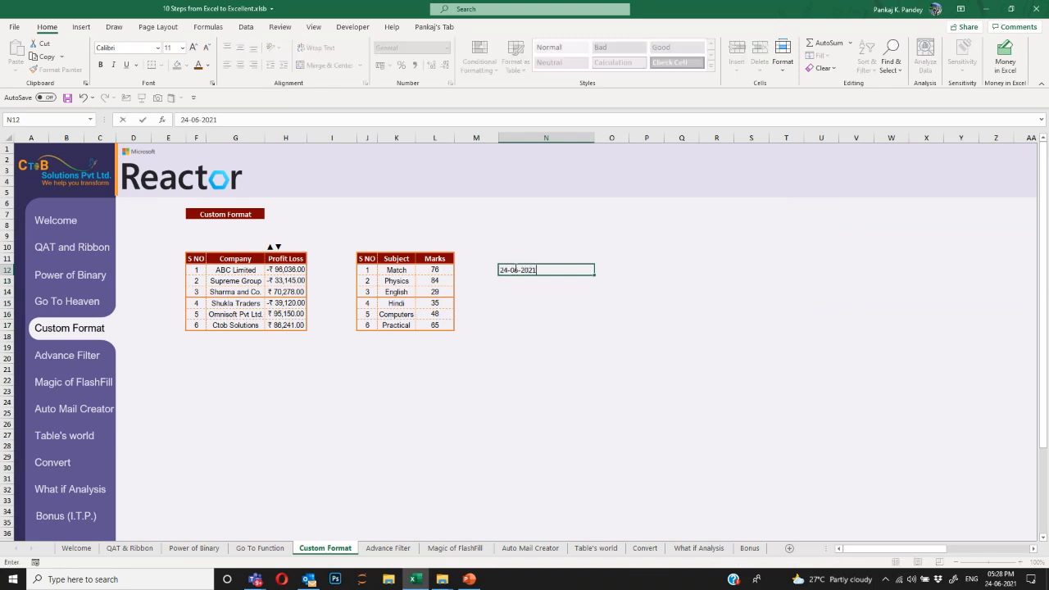
key(ctrl+Return)
key(ctrl+1)
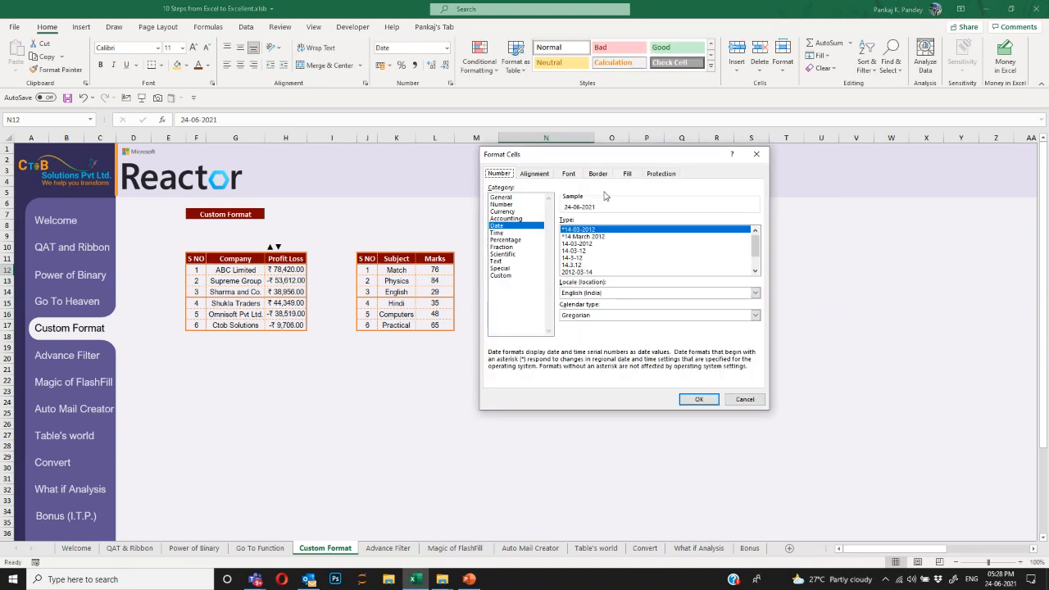
drag(619, 152, 764, 200)
key(Escape)
click(582, 281)
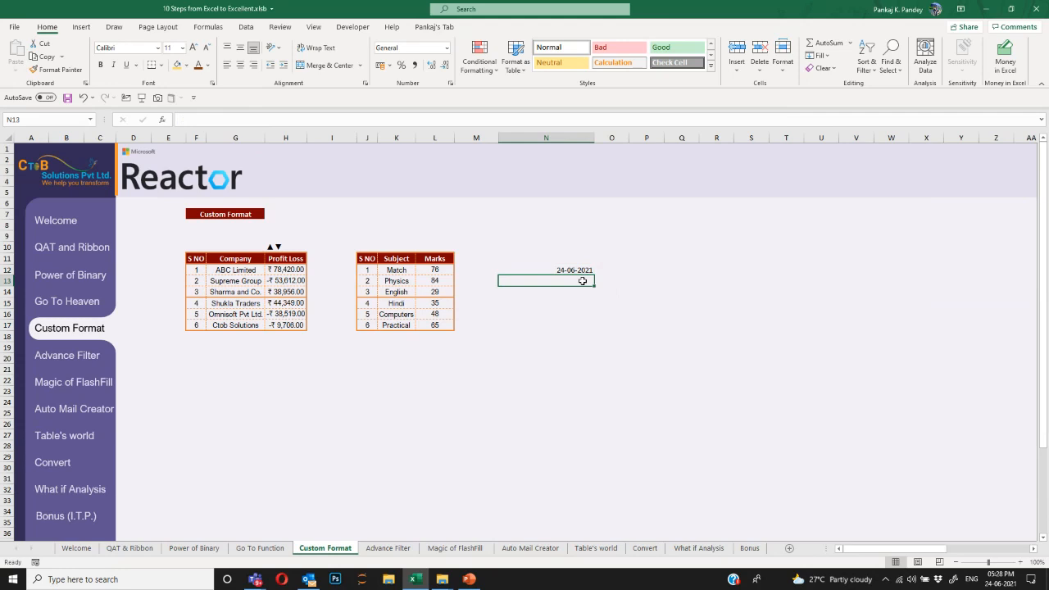
key(ctrl+shift+semicolon)
key(Up)
key(Up)
key(Down)
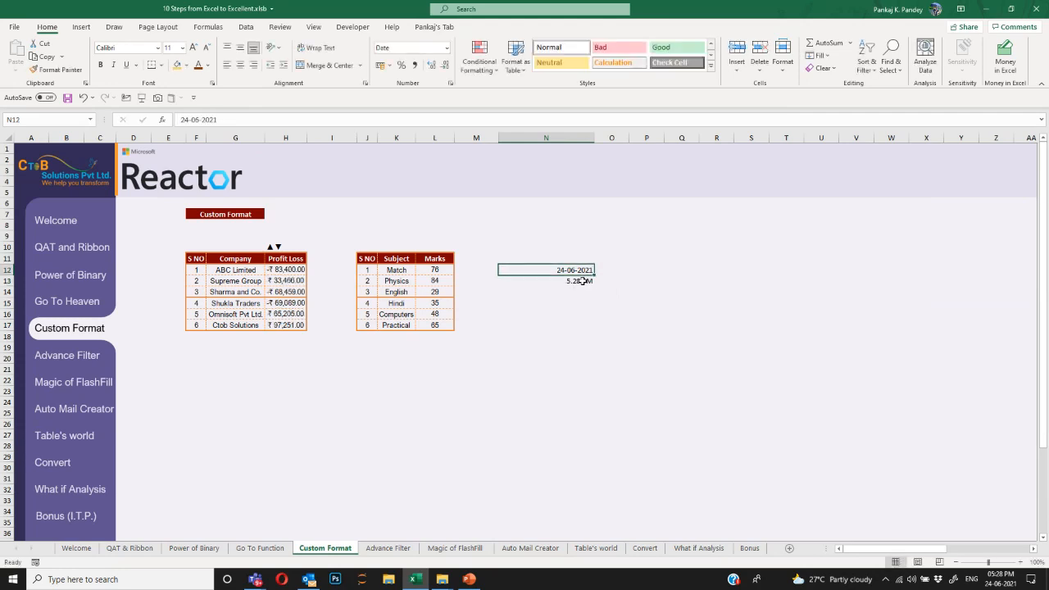
Give N12 the custom date format DDDD, DD-MMM-YY so it reads Thursday, 24-Jun-21.
key(ctrl+1)
click(663, 324)
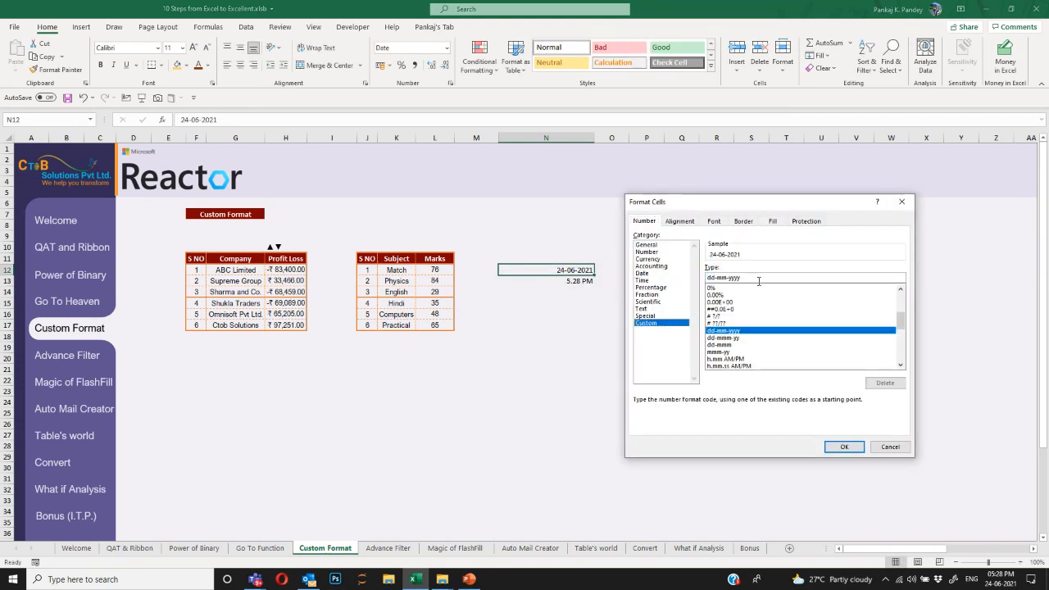
text(DDDD, DD-)
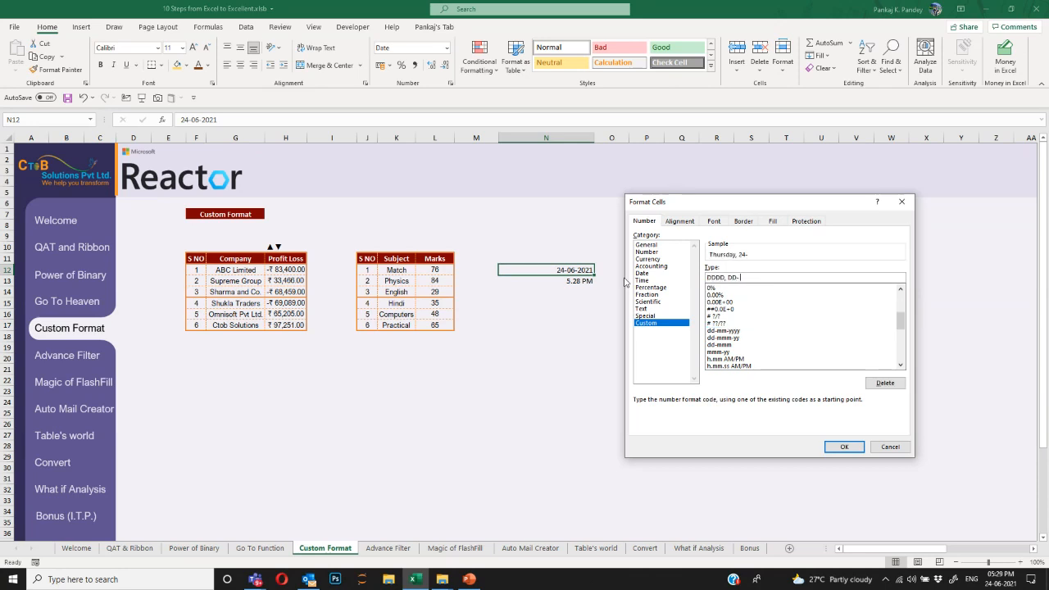
text(M)
key(BackSpace)
key(BackSpace)
text(MMM-YY)
key(Return)
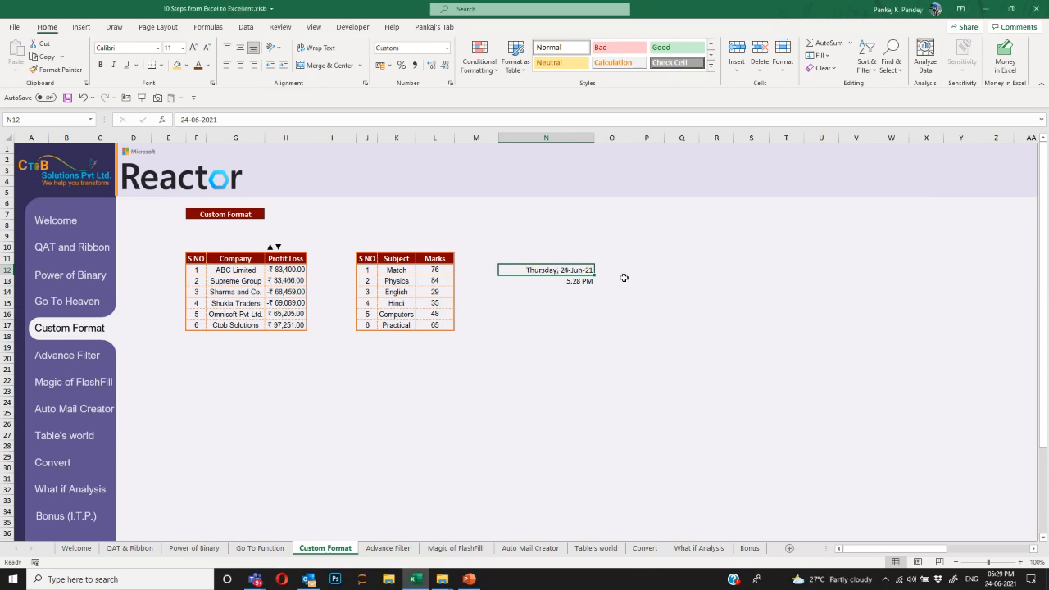
Select the sample date and time cells N12:N13 and open Quick Analysis.
key(Return)
key(Up)
key(shift+Down)
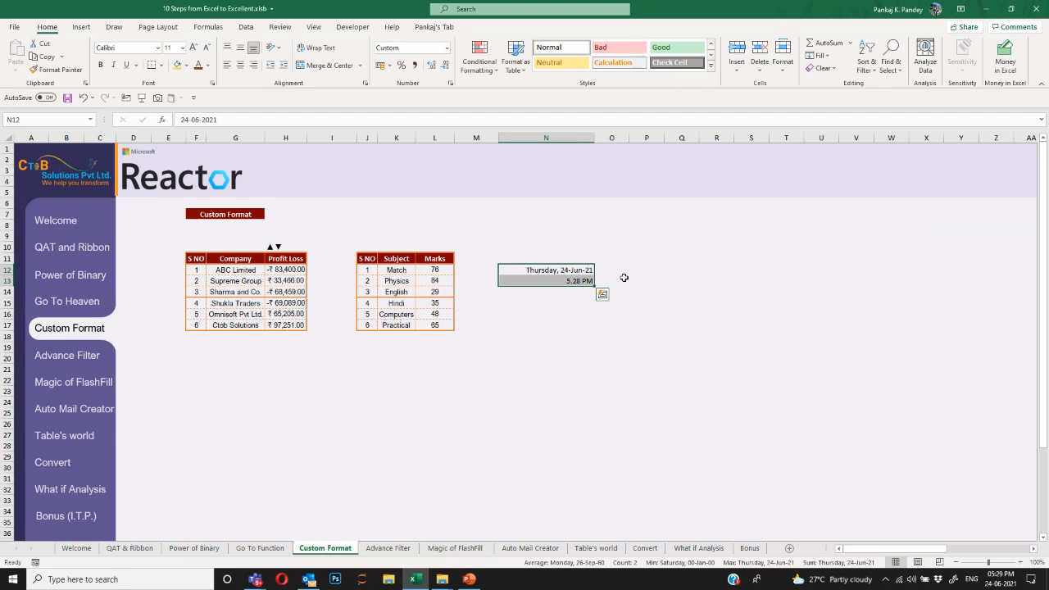
key(ctrl+q)
key(Escape)
key(Left)
key(Left)
key(Left)
key(Left)
key(Left)
key(Left)
key(Left)
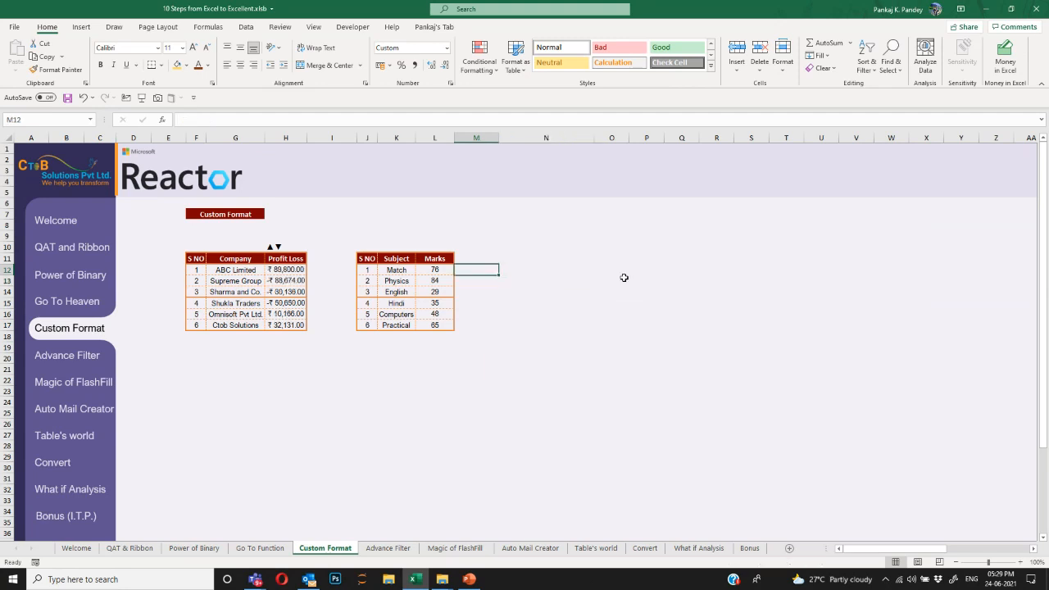
key(Right)
key(ctrl+shift+Down)
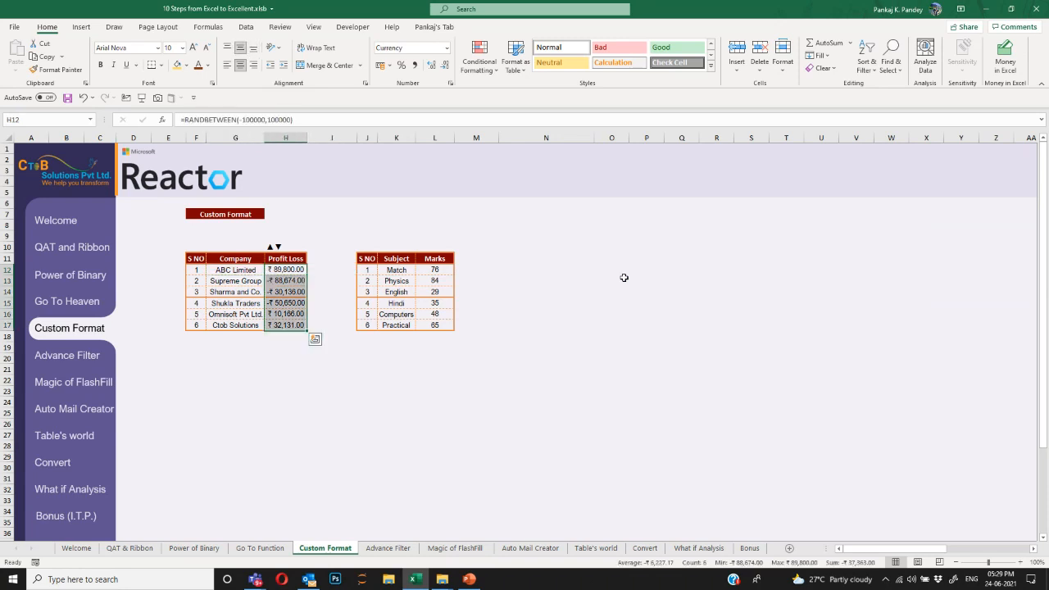
key(ctrl+1)
click(655, 325)
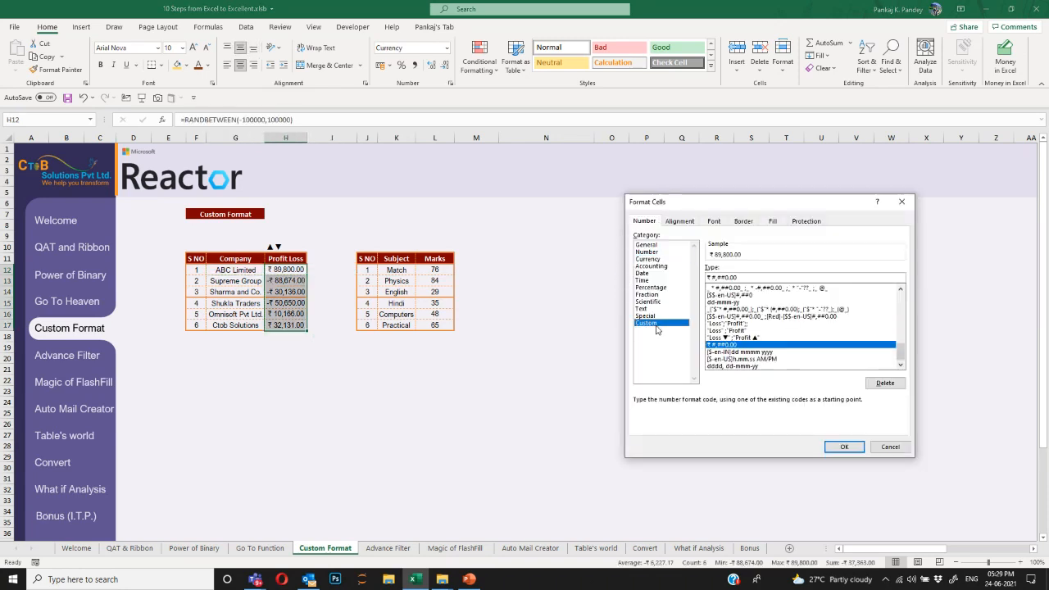
click(759, 292)
scroll(762, 299, up, 1)
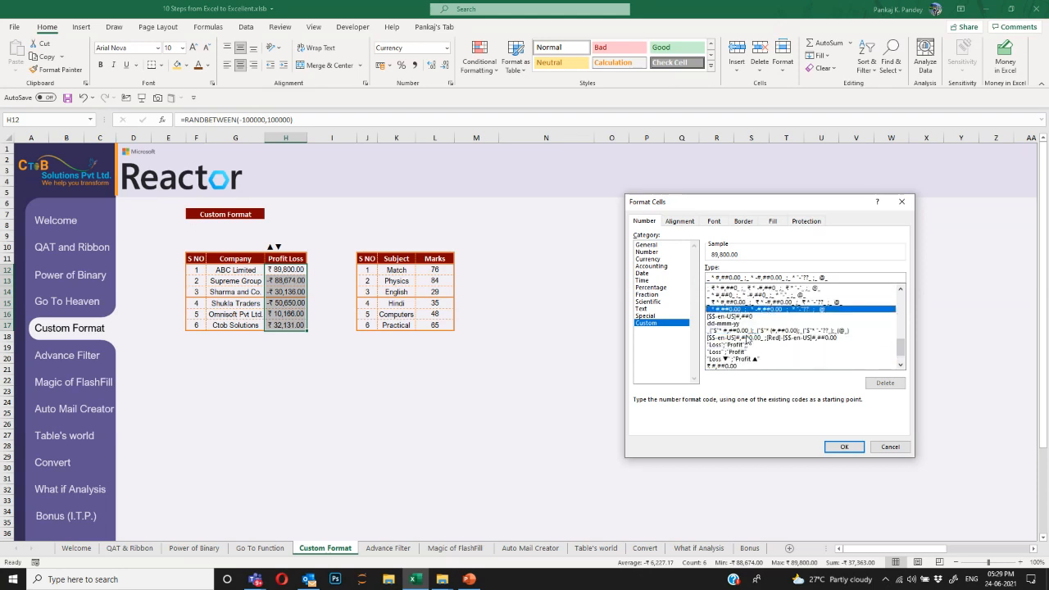
scroll(750, 339, down, 1)
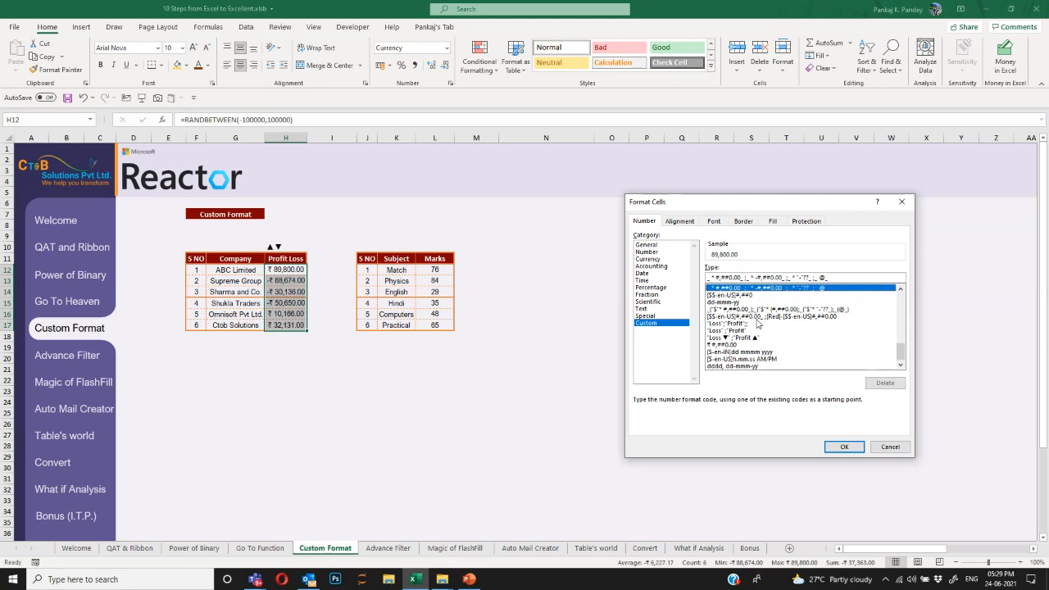
scroll(757, 324, up, 10)
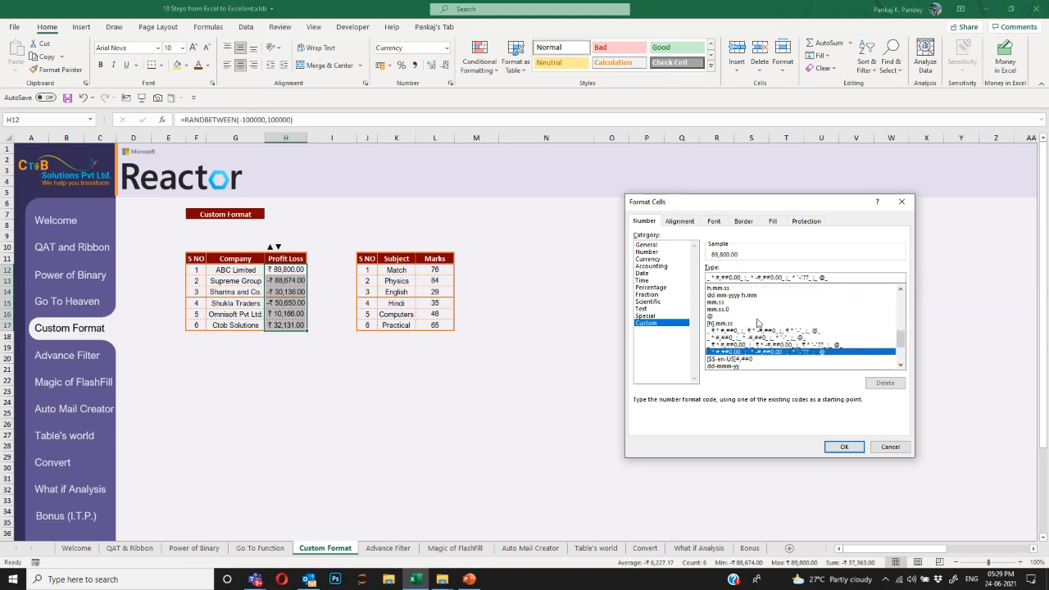
scroll(750, 314, up, 2)
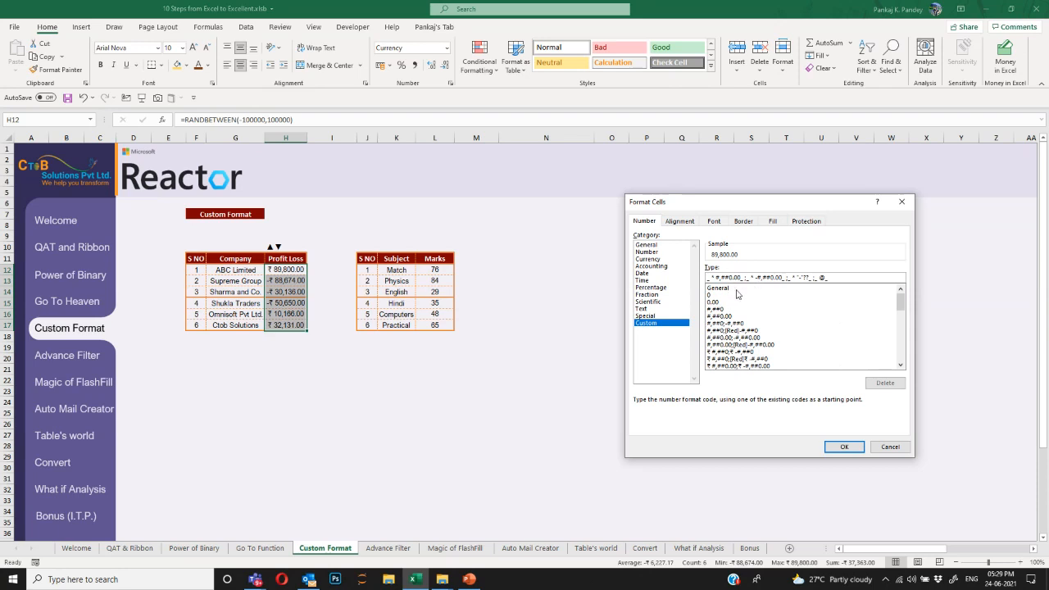
drag(725, 212, 564, 181)
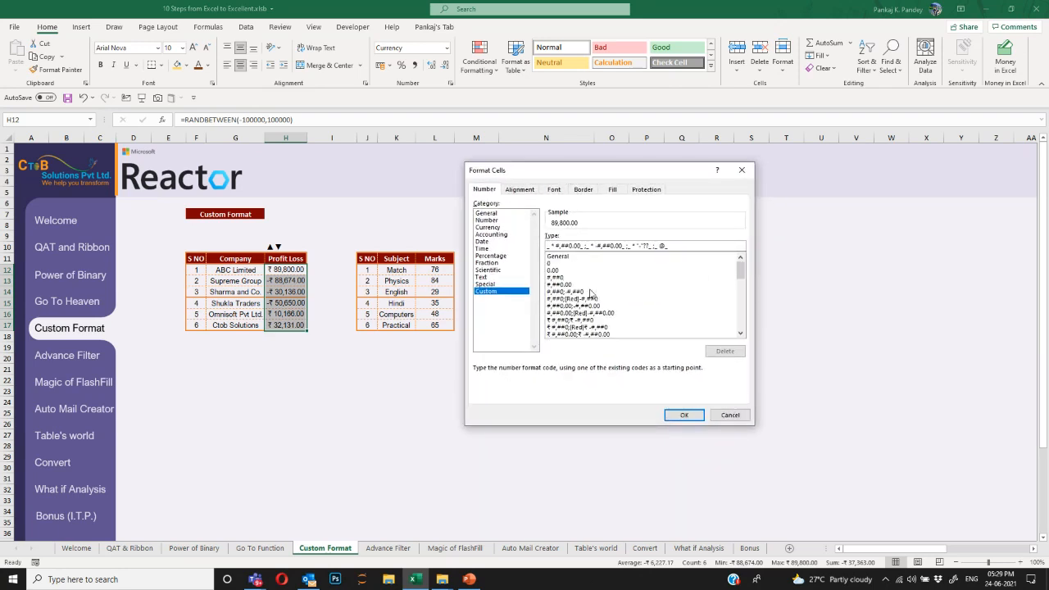
key(Tab)
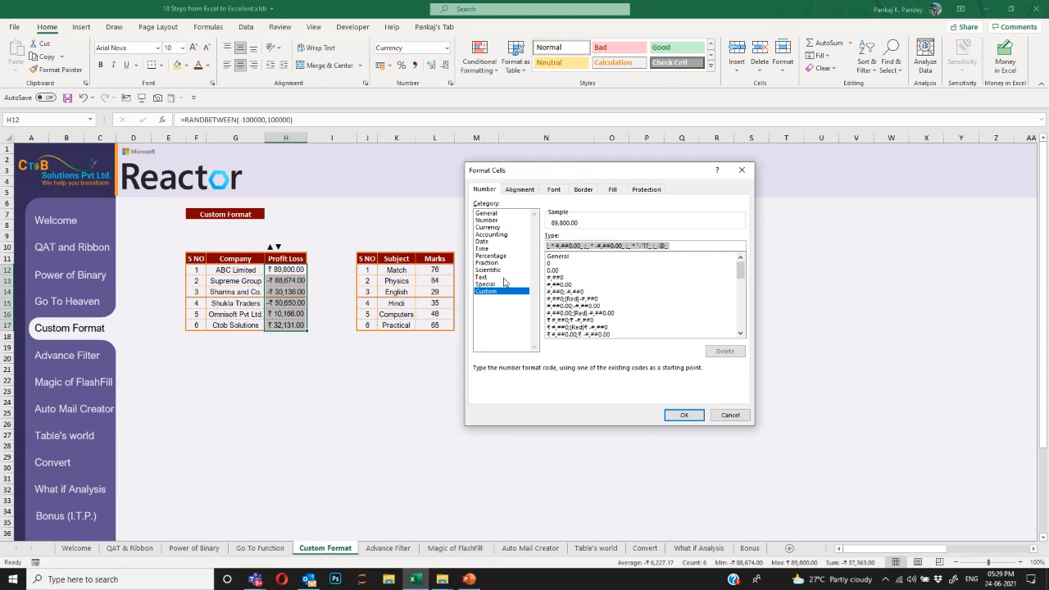
text(;;;)
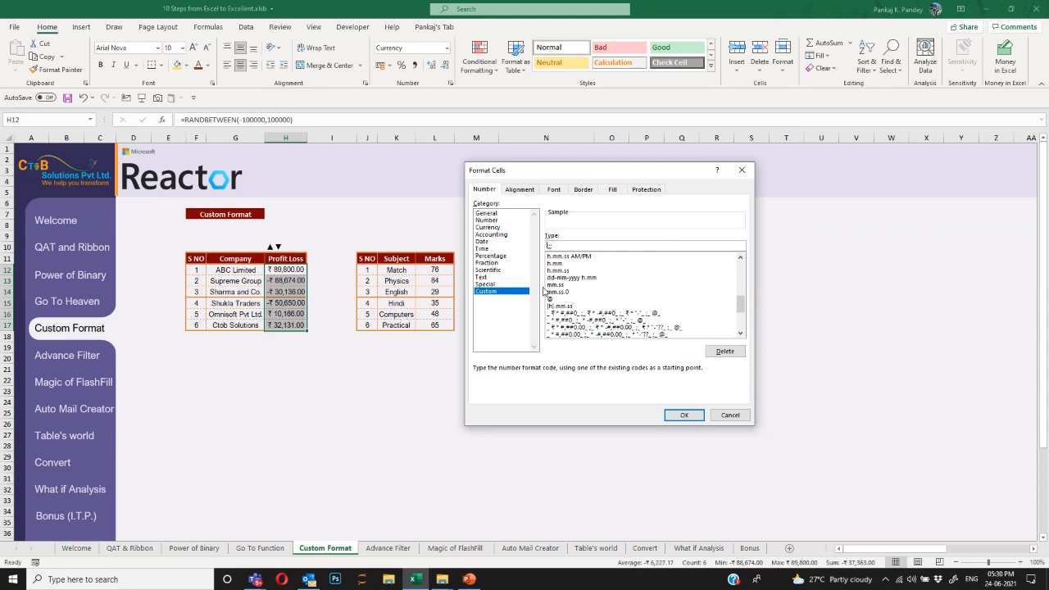
scroll(610, 320, down, 5)
scroll(615, 322, up, 10)
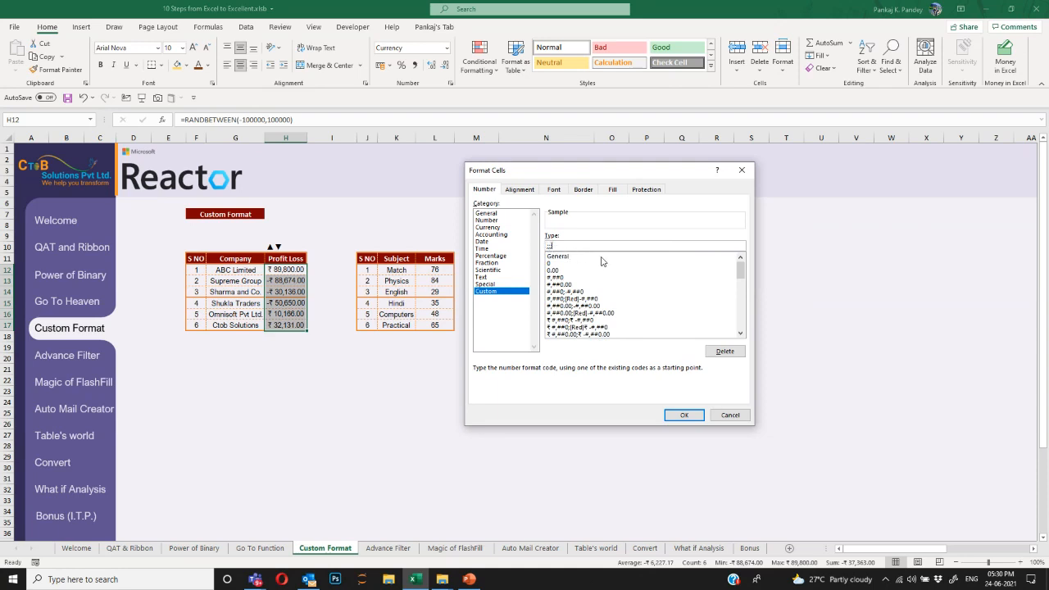
key(Escape)
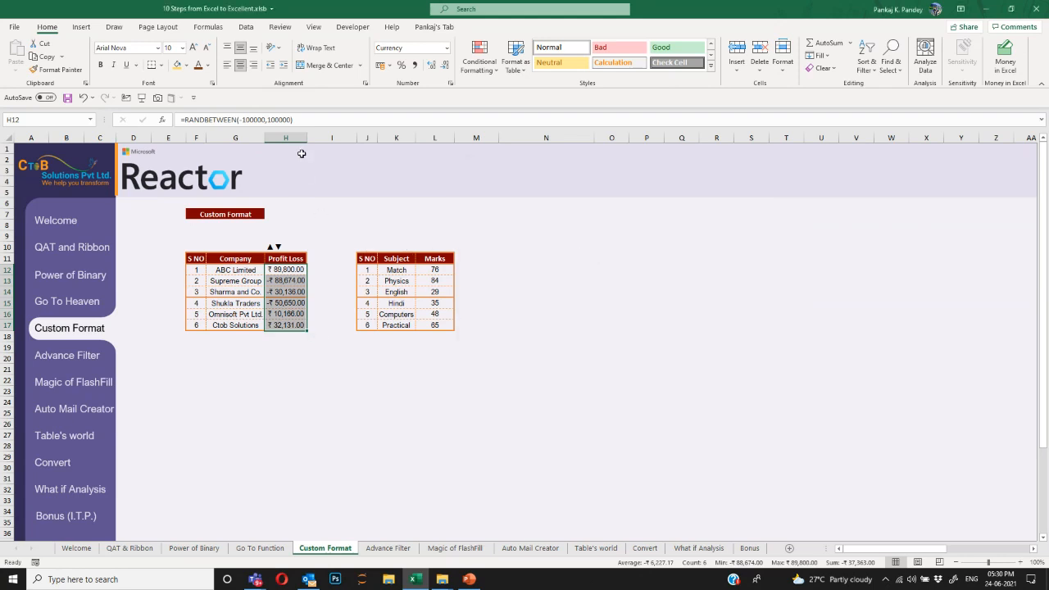
Widen column H slightly and select the Profit Loss values H12:H17.
drag(305, 137, 319, 136)
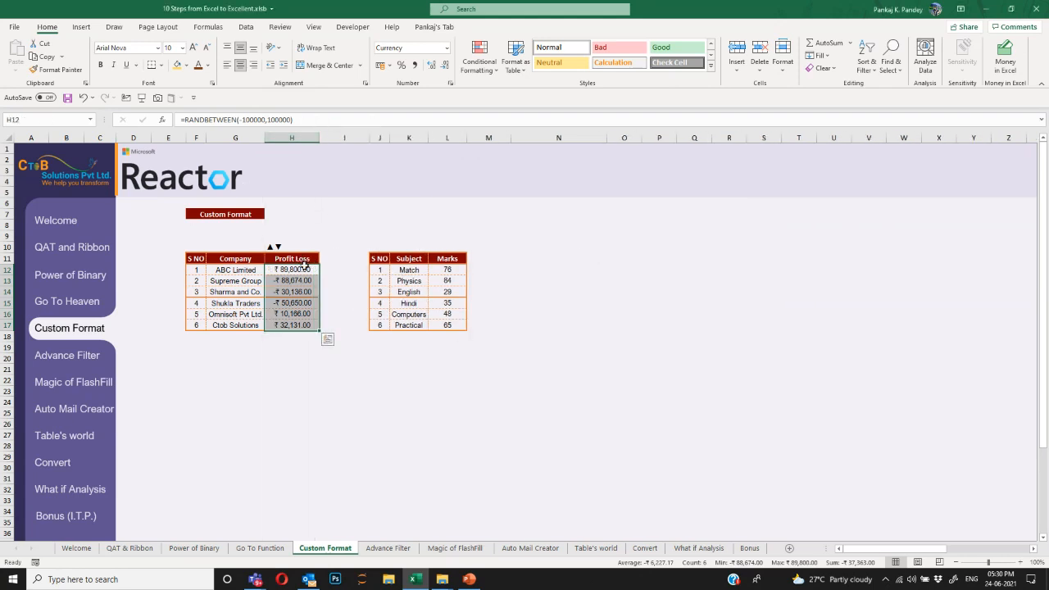
click(308, 293)
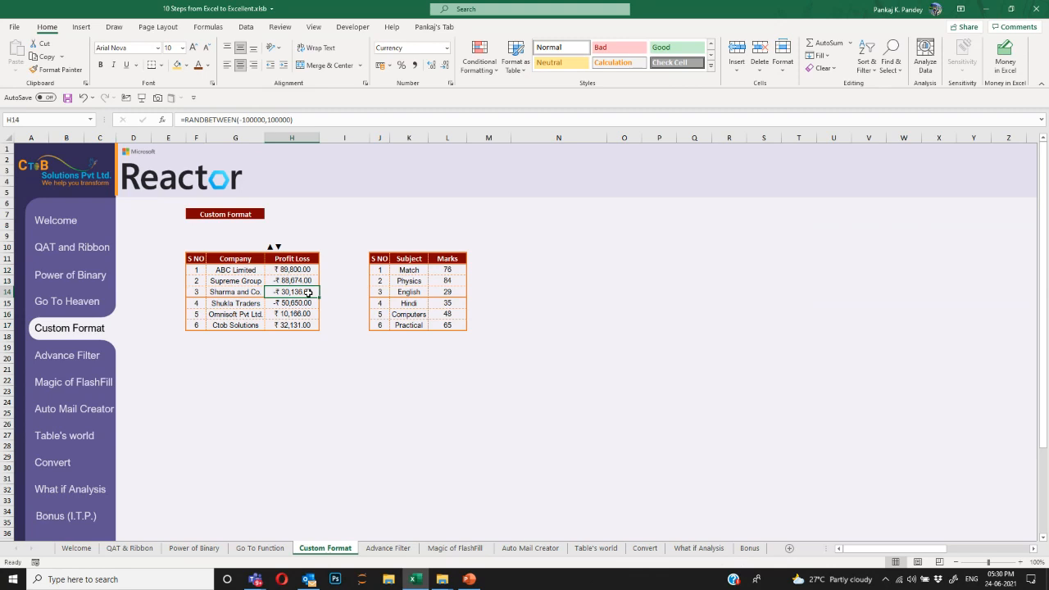
drag(296, 270, 300, 324)
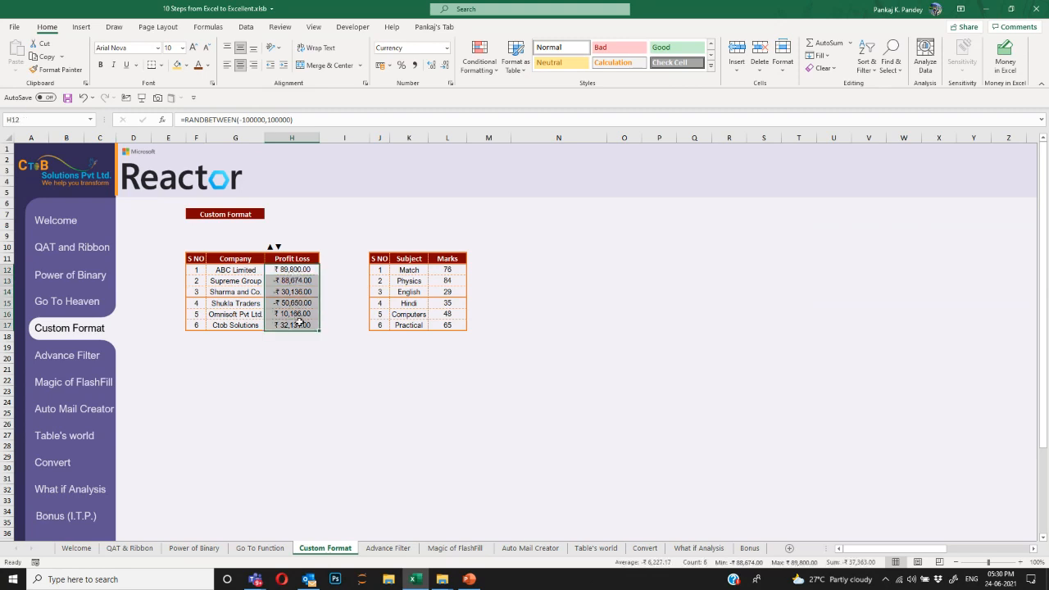
click(275, 267)
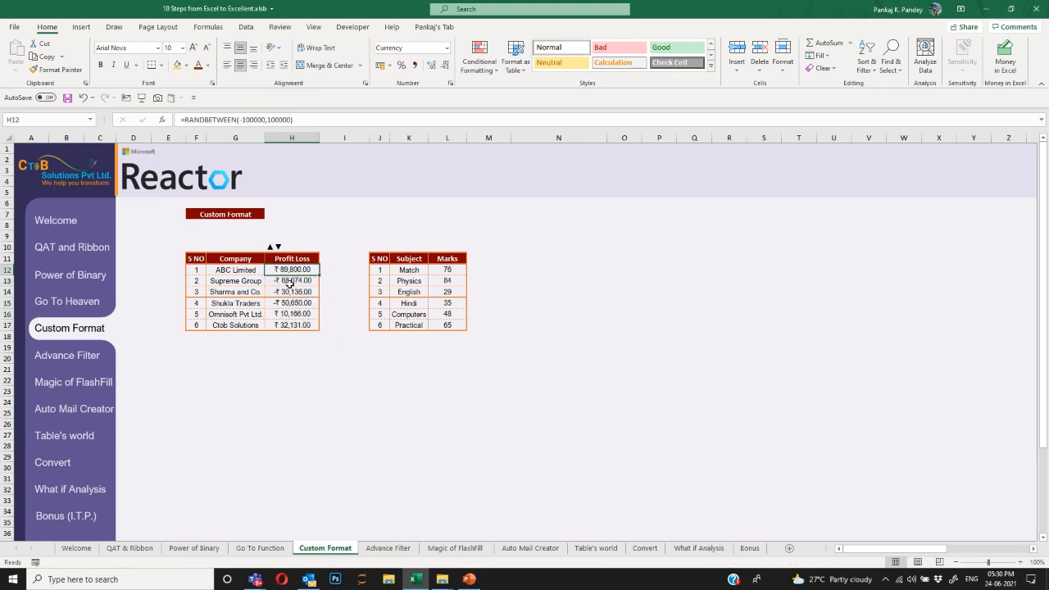
click(289, 282)
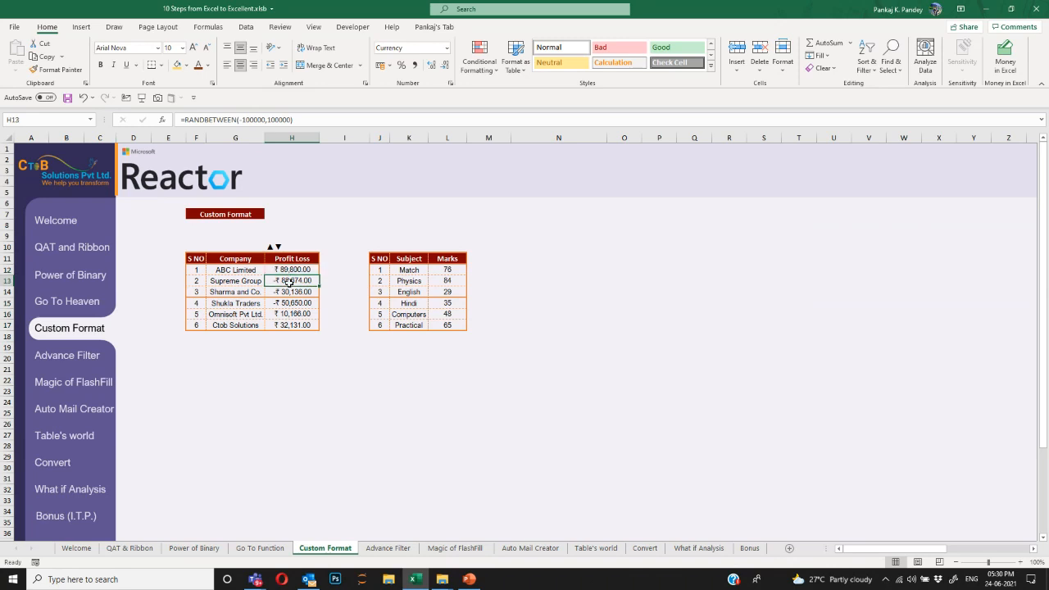
drag(288, 270, 291, 324)
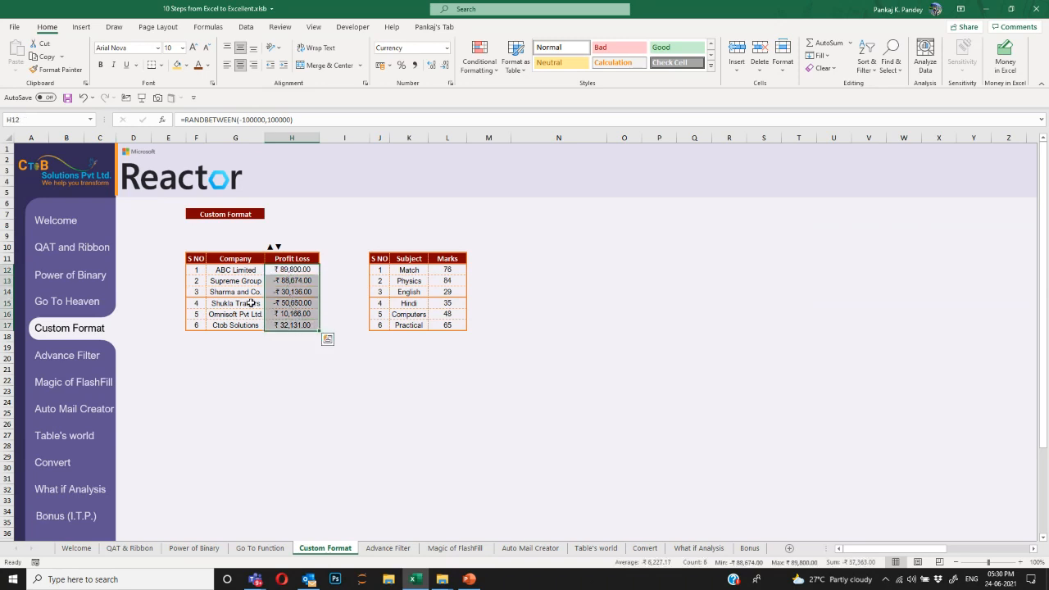
drag(226, 281, 237, 313)
drag(292, 271, 301, 327)
Apply the custom number format "Profit";"Loss" so positives read Profit and negatives Loss.
key(ctrl+1)
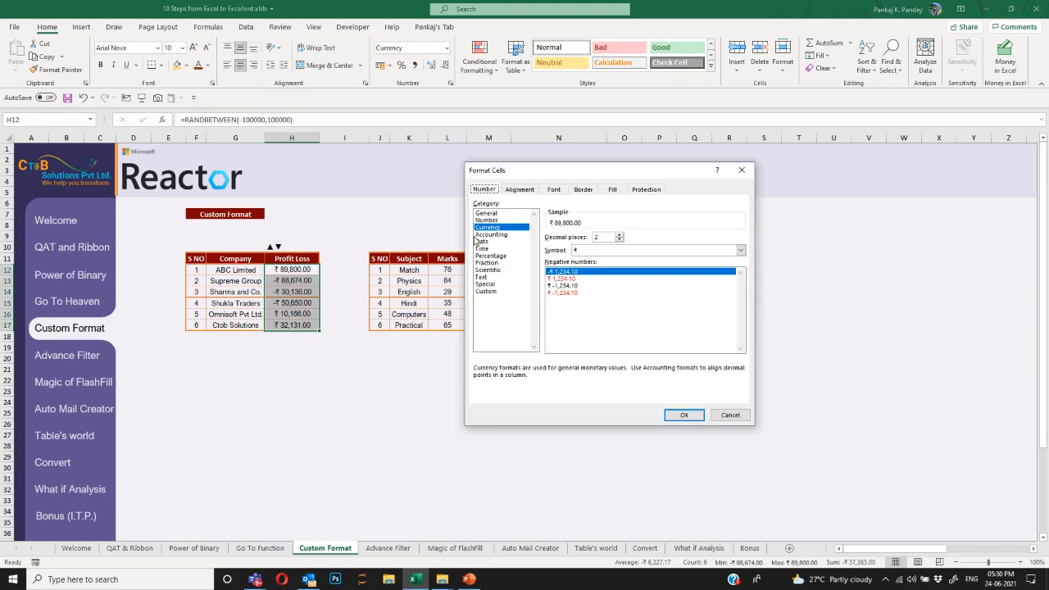
click(507, 292)
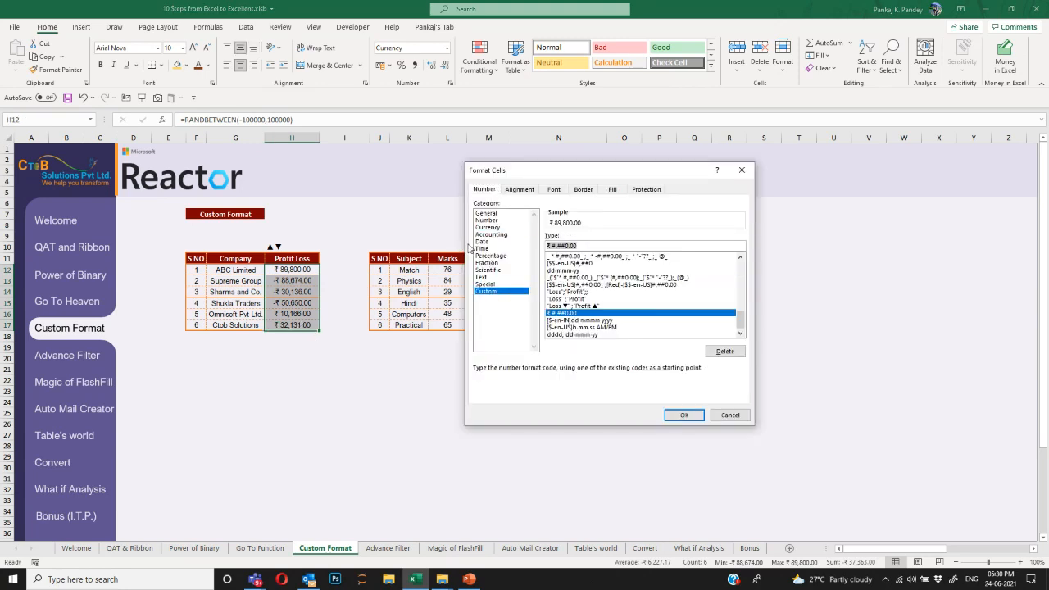
text(;;)
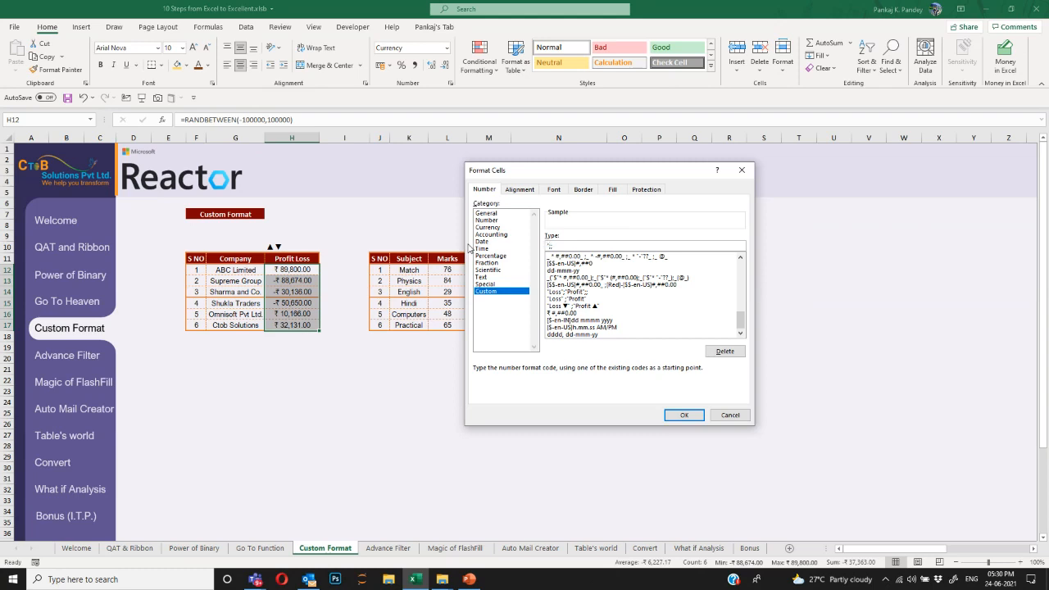
text("Profit")
double_click(567, 246)
click(685, 415)
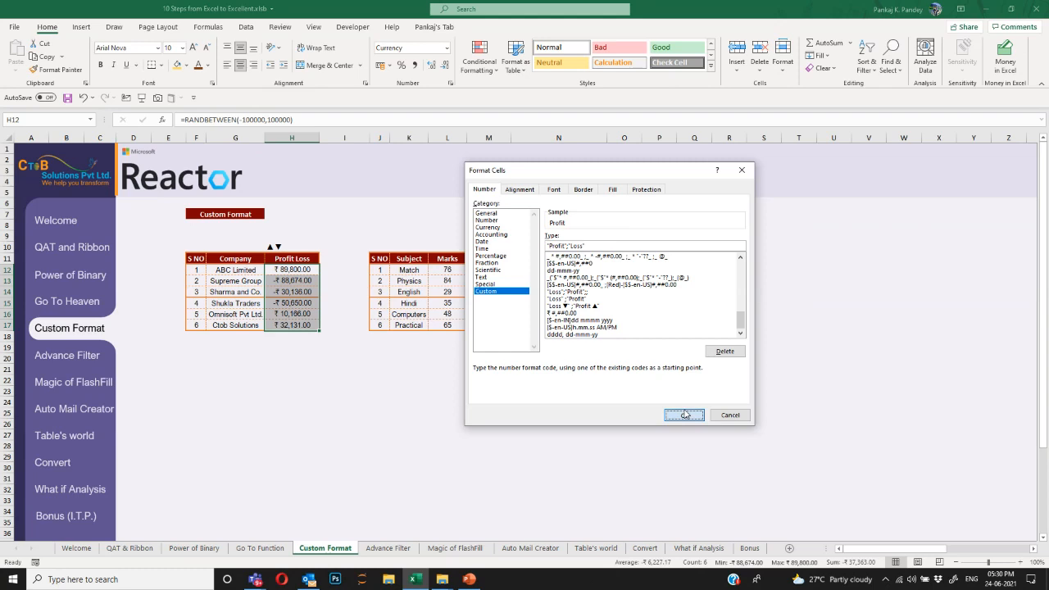
click(356, 339)
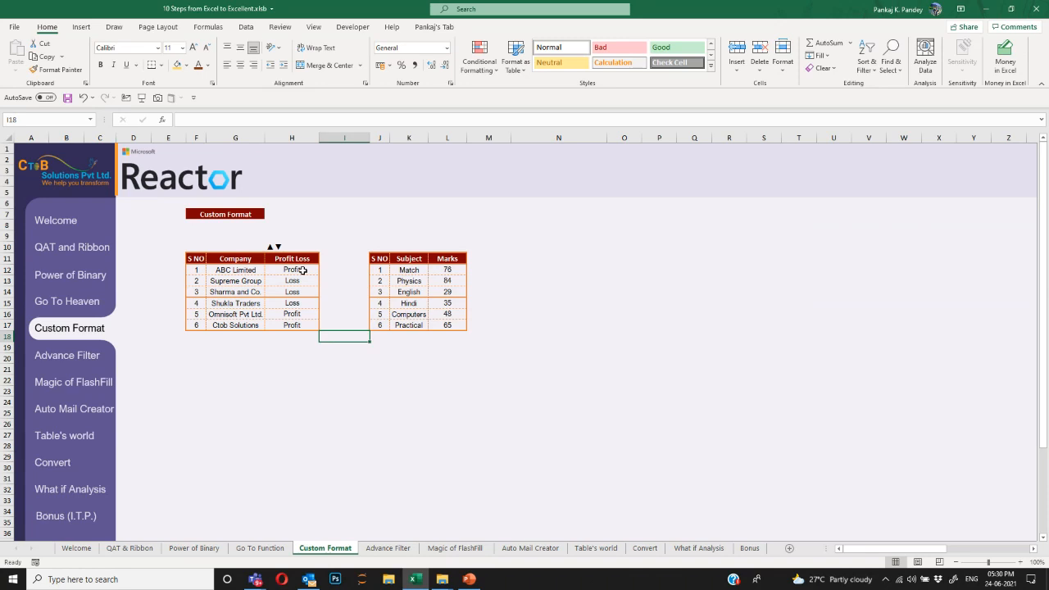
Enter =SUM(H12:H17) in H21 to total the Profit Loss values, giving 128671.
drag(303, 269, 308, 322)
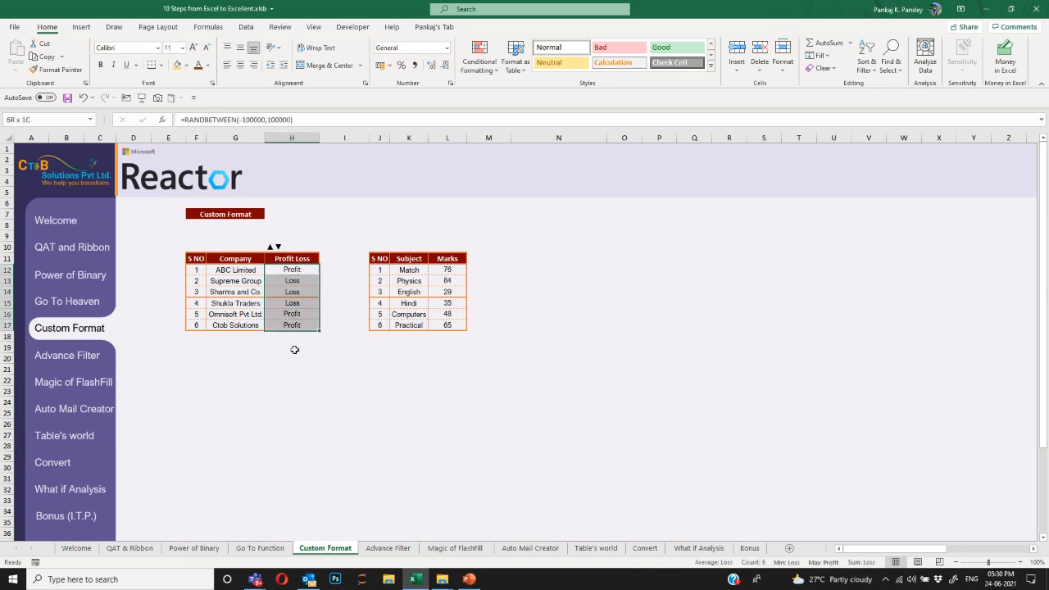
click(293, 368)
text(=sum)
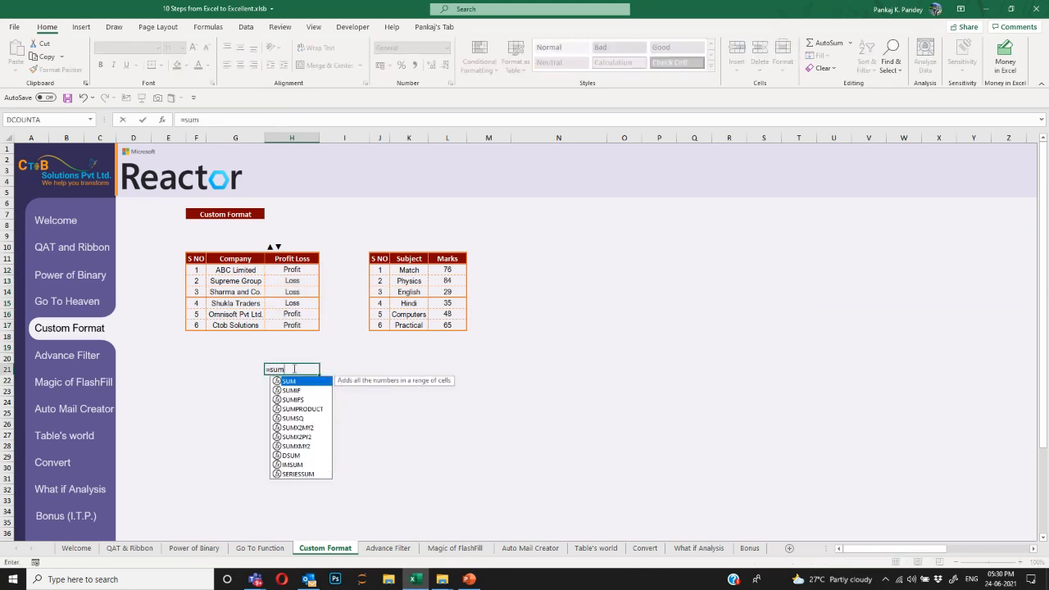
key(Tab)
key(ctrl+Up)
key(ctrl+Up)
key(Down)
key(ctrl+shift+Down)
key(Down)
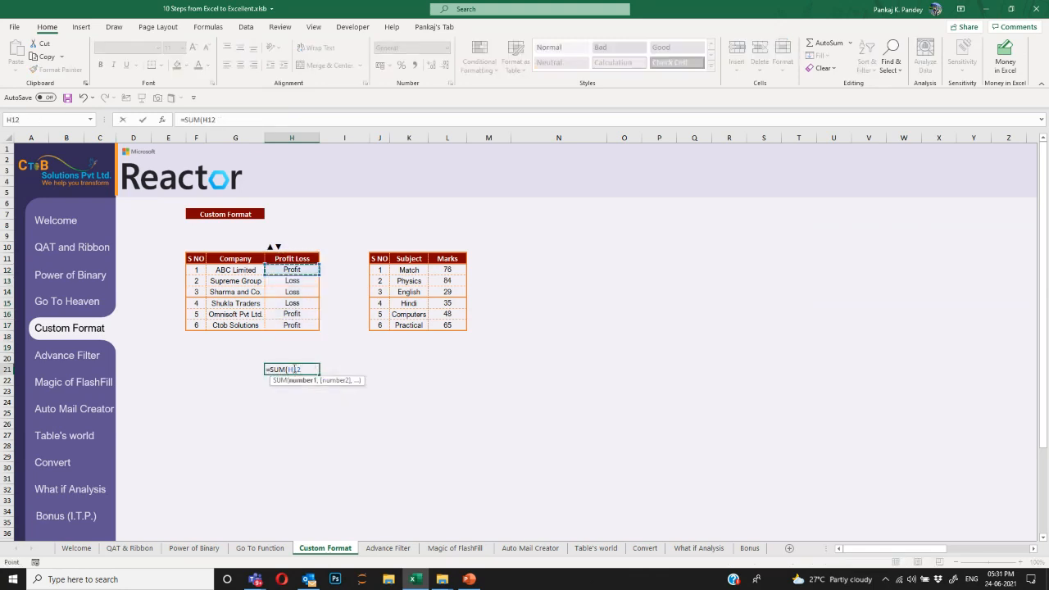
key(ctrl+shift+Down)
key(Return)
Inspect the H21 total and the random formulas in H12:H17, ending on the ▲▼ cell H10.
click(293, 369)
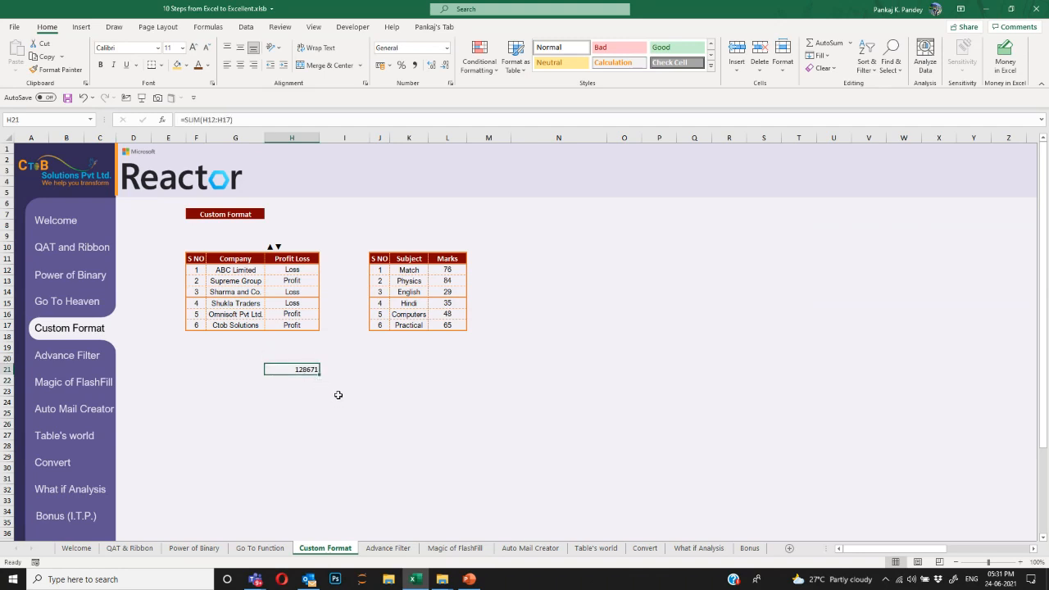
click(304, 271)
click(305, 293)
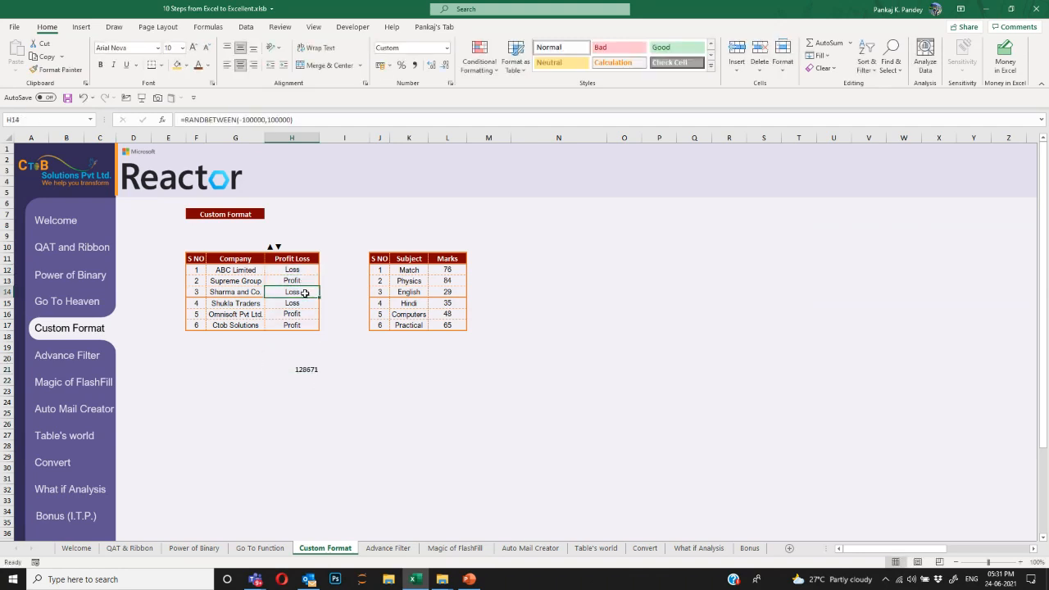
click(305, 304)
click(305, 315)
click(305, 324)
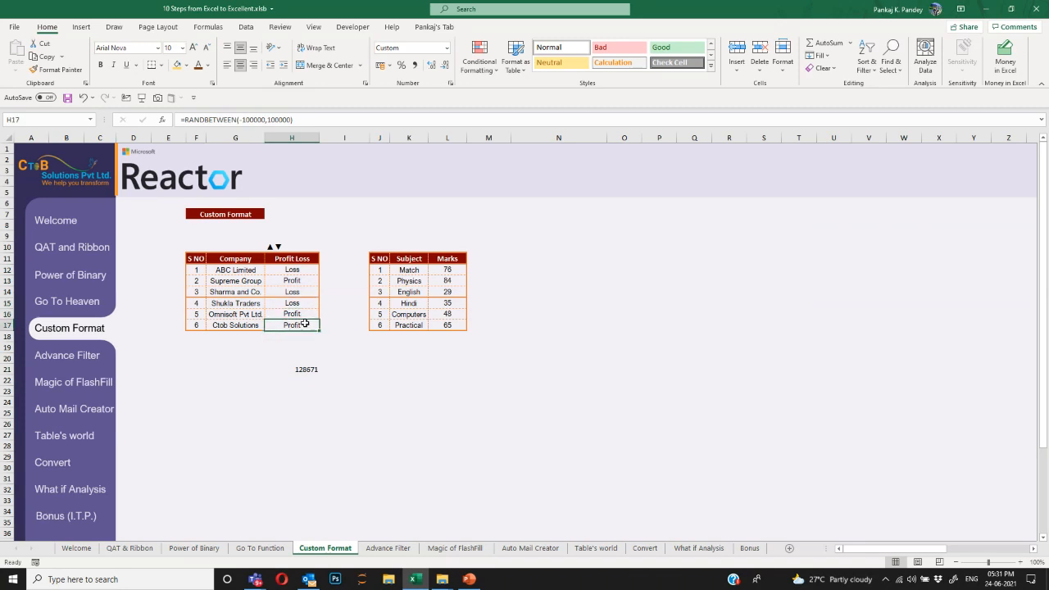
click(303, 272)
click(304, 292)
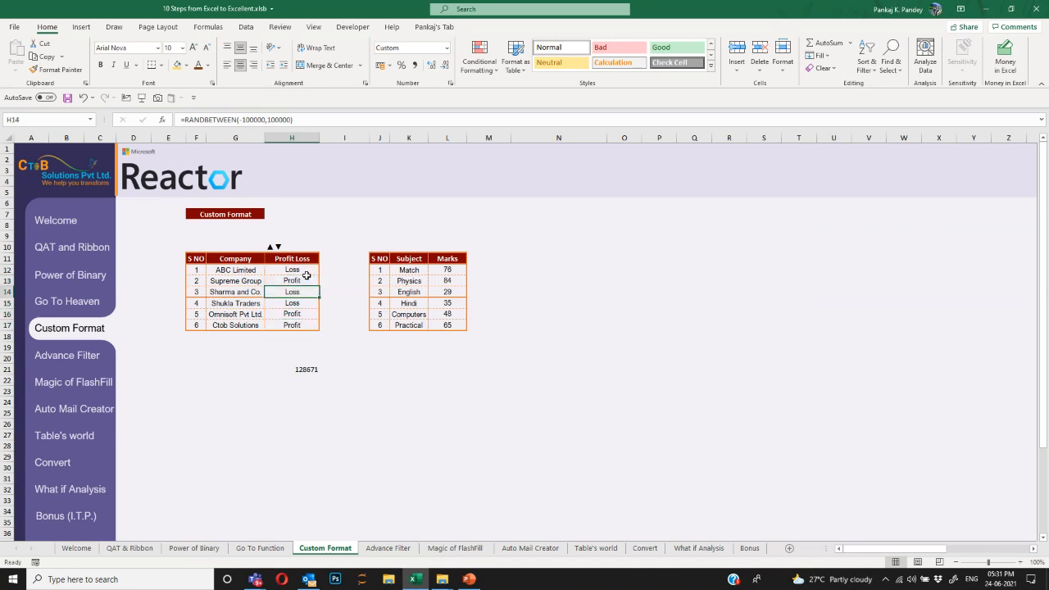
drag(306, 275, 309, 323)
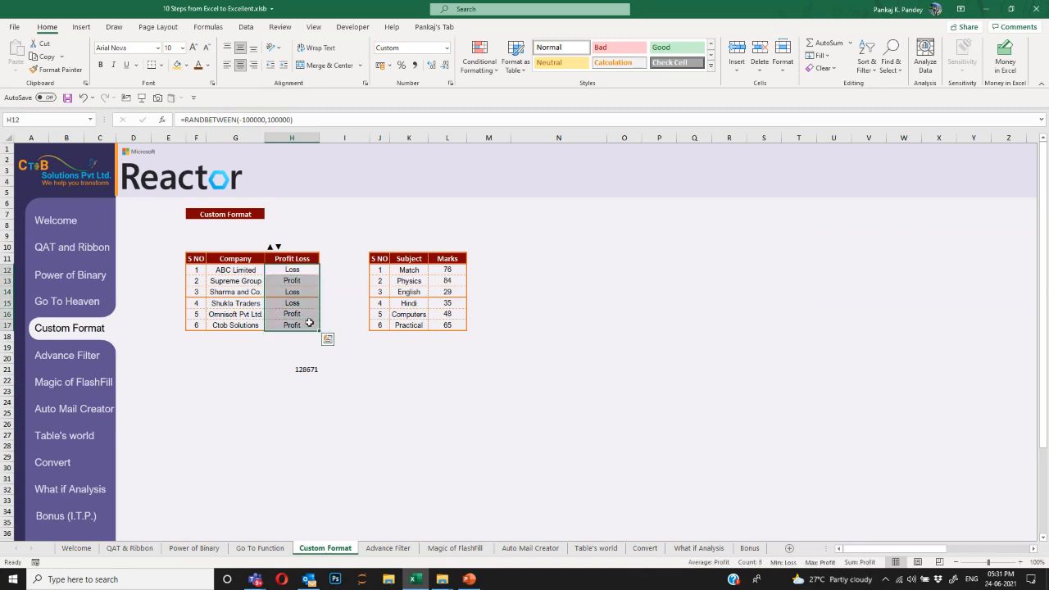
drag(301, 274, 308, 335)
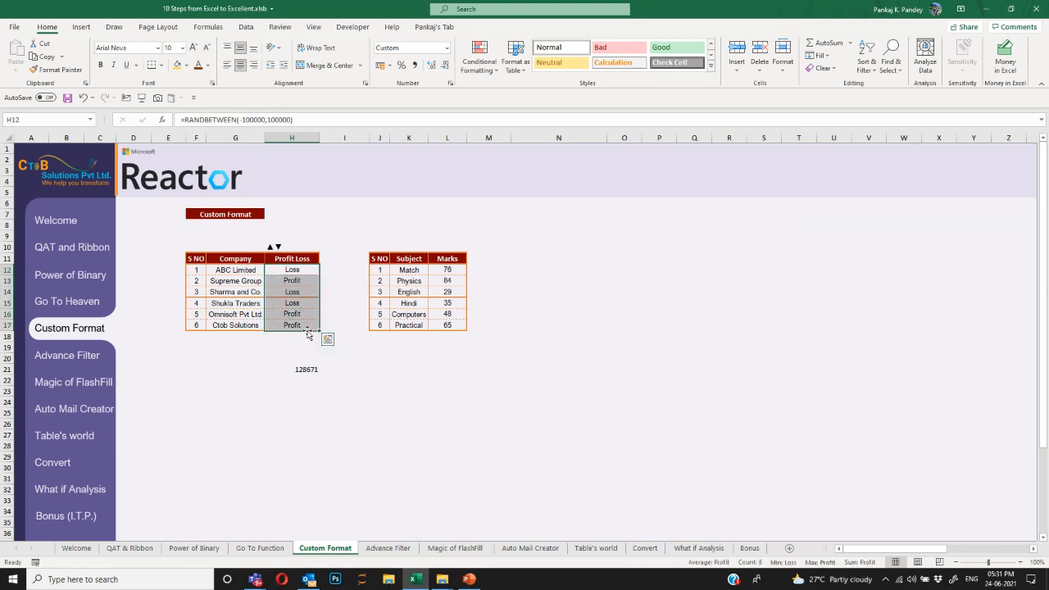
click(299, 248)
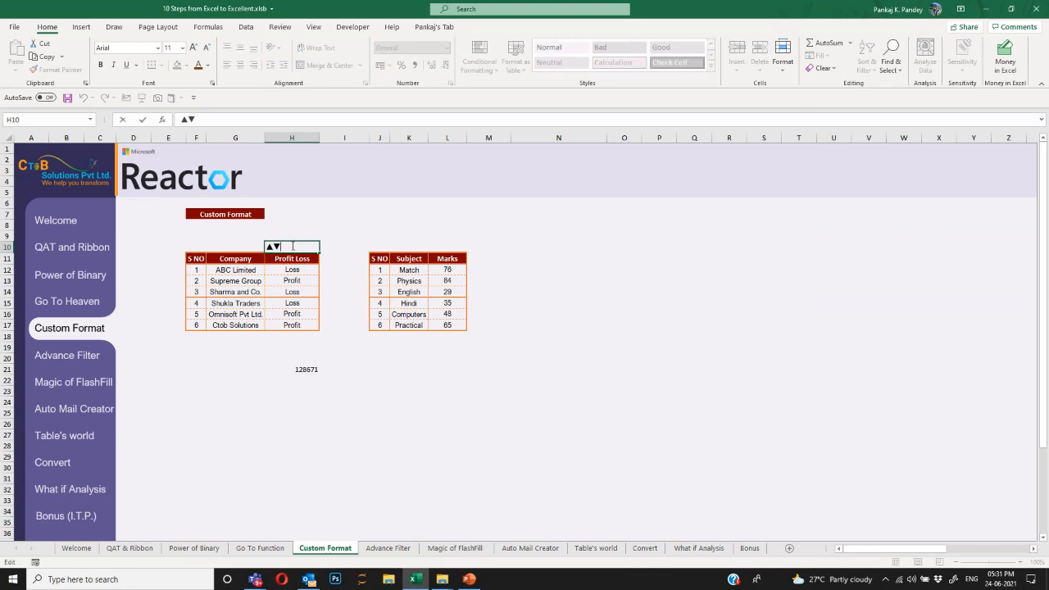
Clear H10 and insert the ▲ and ▼ triangle symbols into it via Insert > Symbol.
key(Delete)
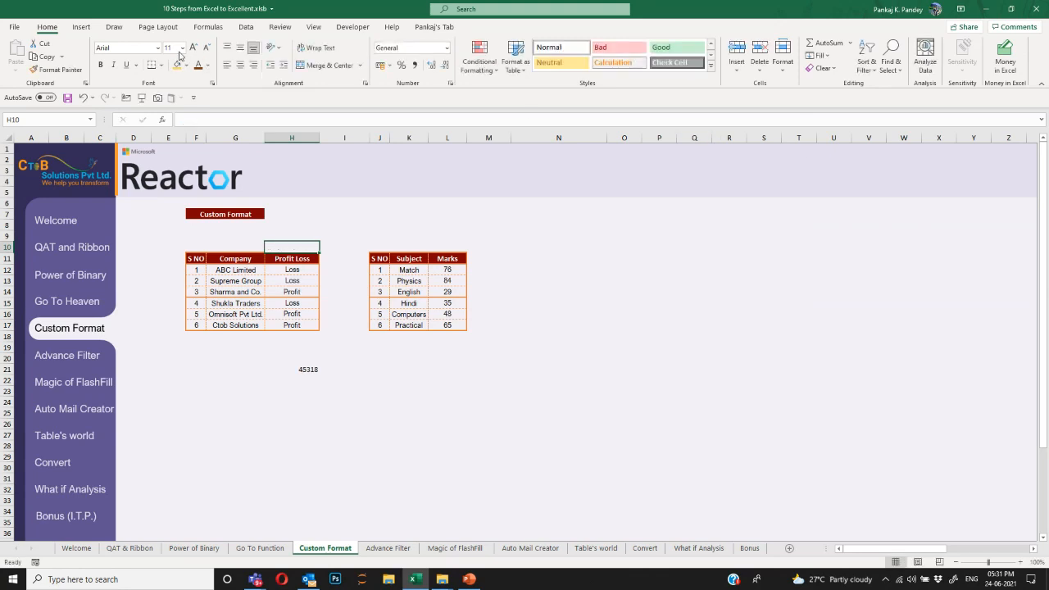
click(81, 27)
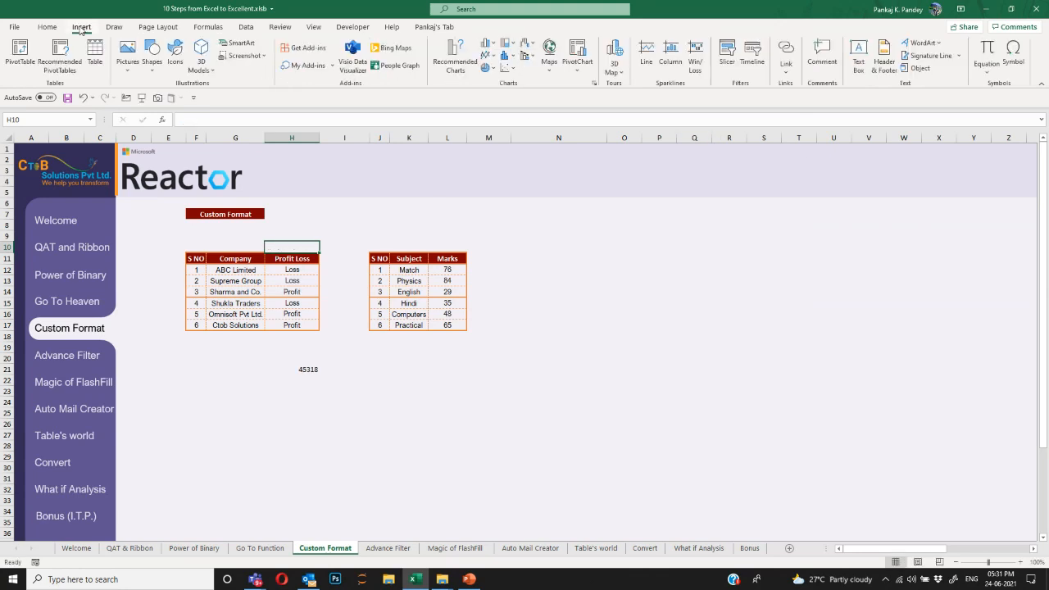
click(1012, 56)
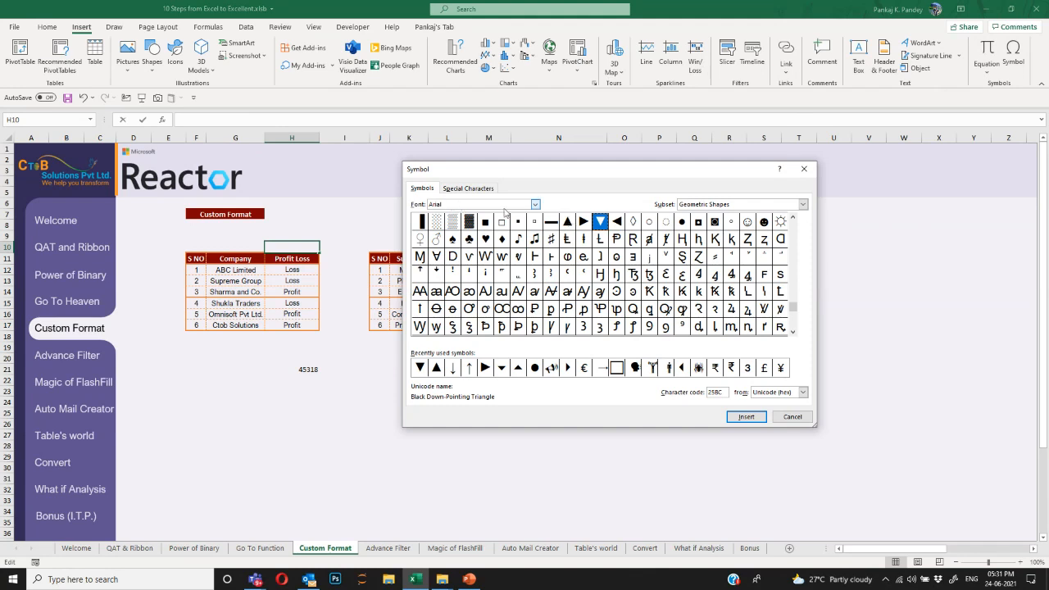
click(567, 221)
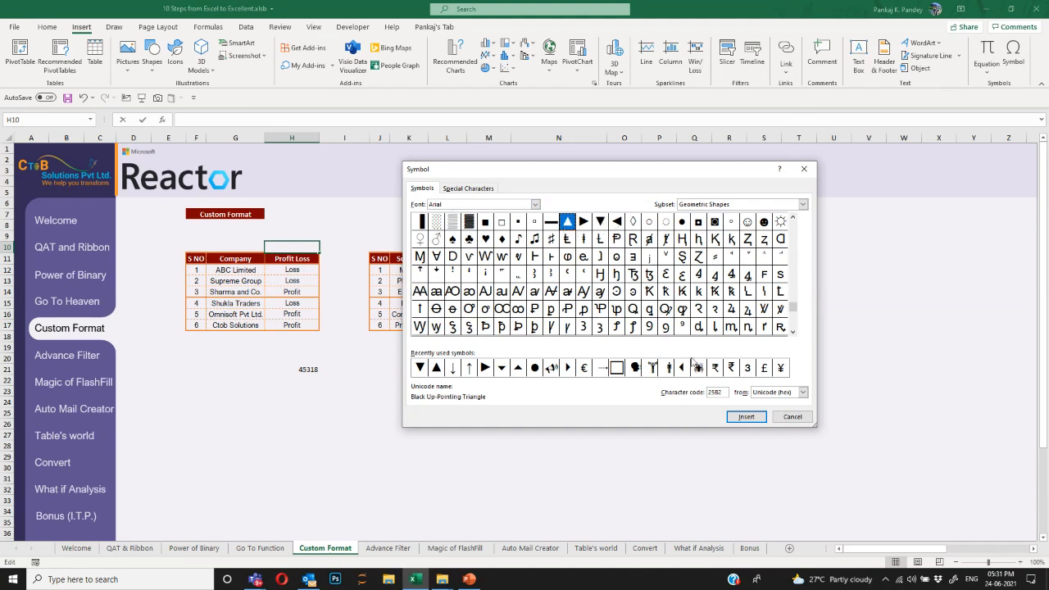
click(746, 416)
click(599, 221)
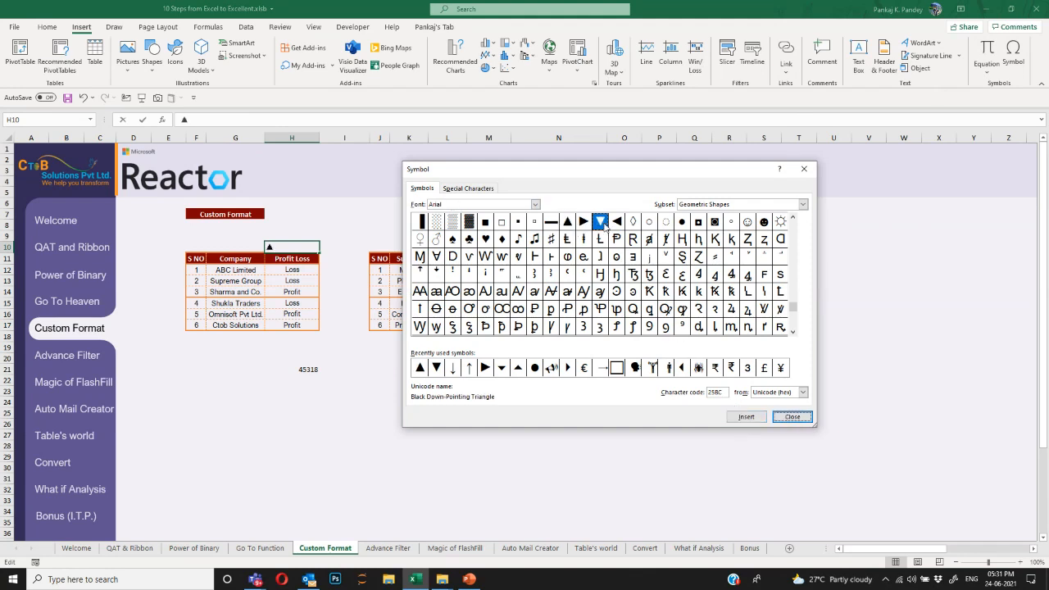
click(746, 416)
click(792, 417)
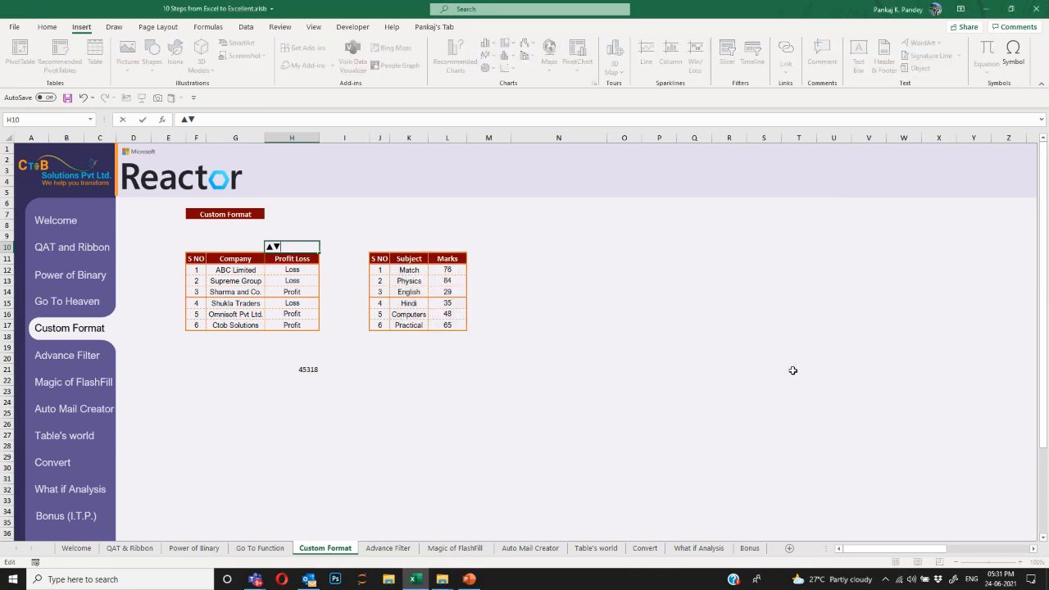
click(291, 304)
Copy the ▲▼ symbols from H10, then select H12:H17 and open Format Cells.
double_click(273, 245)
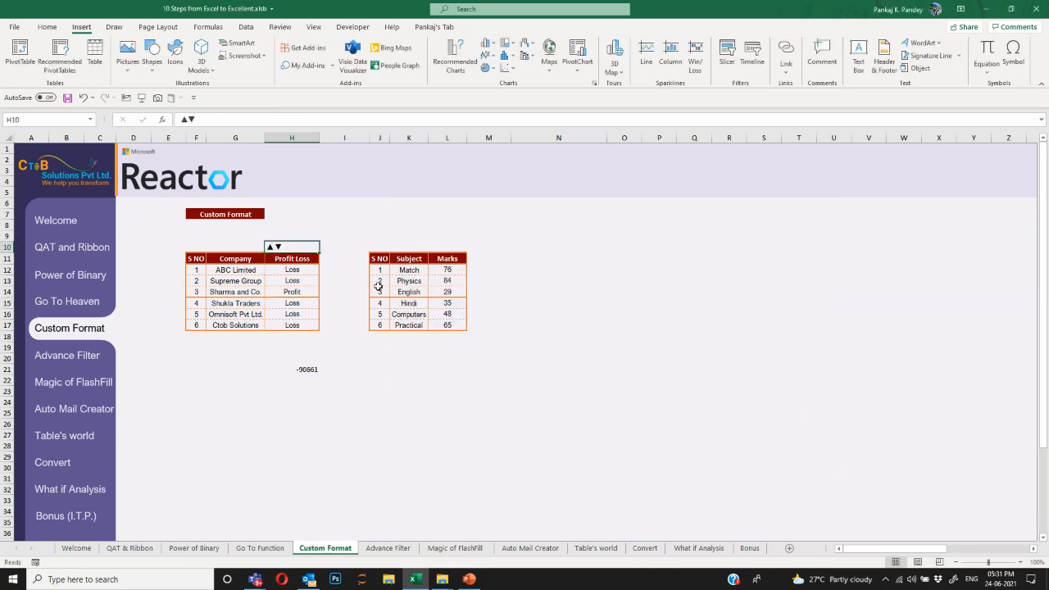
key(shift+Left)
key(shift+Left)
key(ctrl+c)
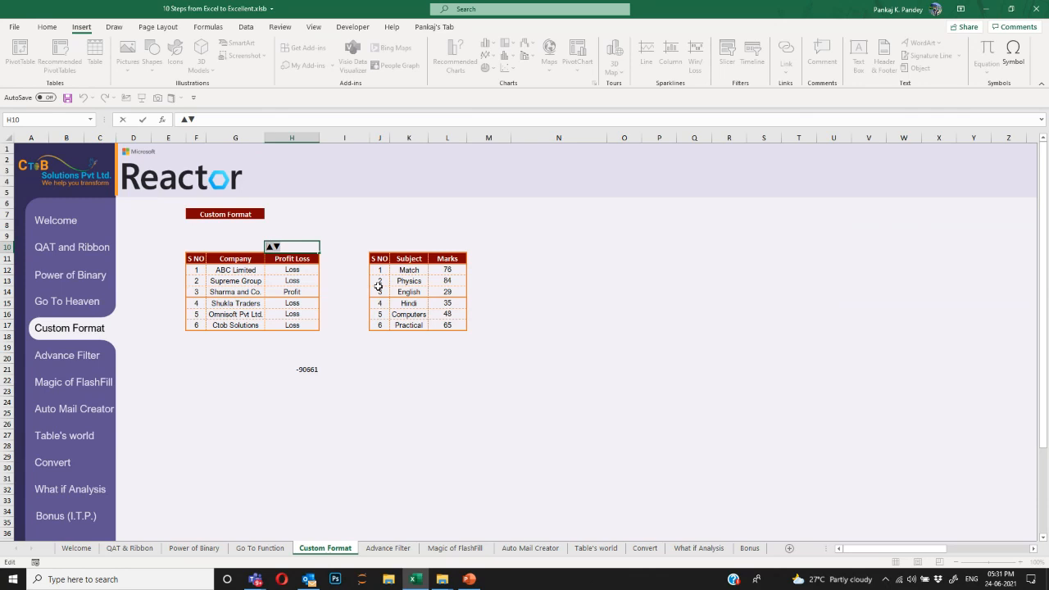
key(Escape)
key(Down)
key(Down)
key(ctrl+shift+Down)
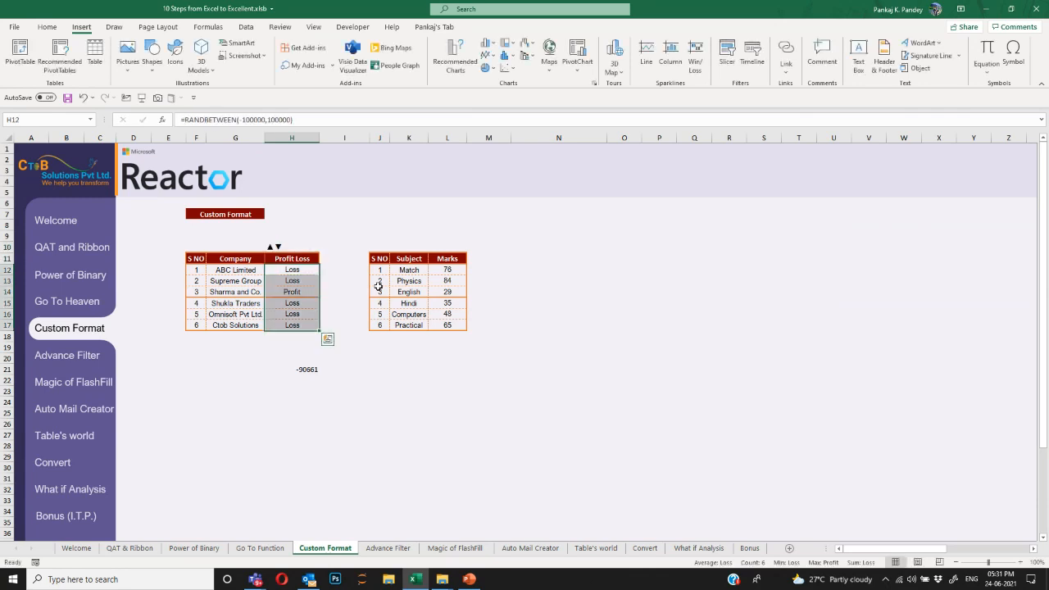
key(ctrl+1)
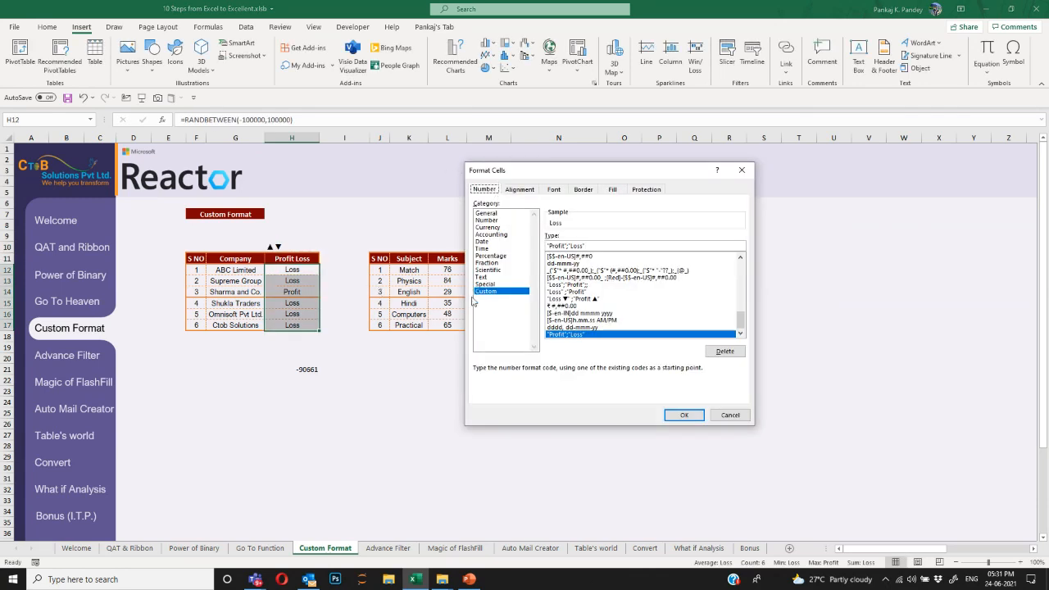
Change the custom format code to ▲;▼, replacing Profit and Loss with the arrows.
click(567, 246)
key(shift+Home)
key(ctrl+v)
key(BackSpace)
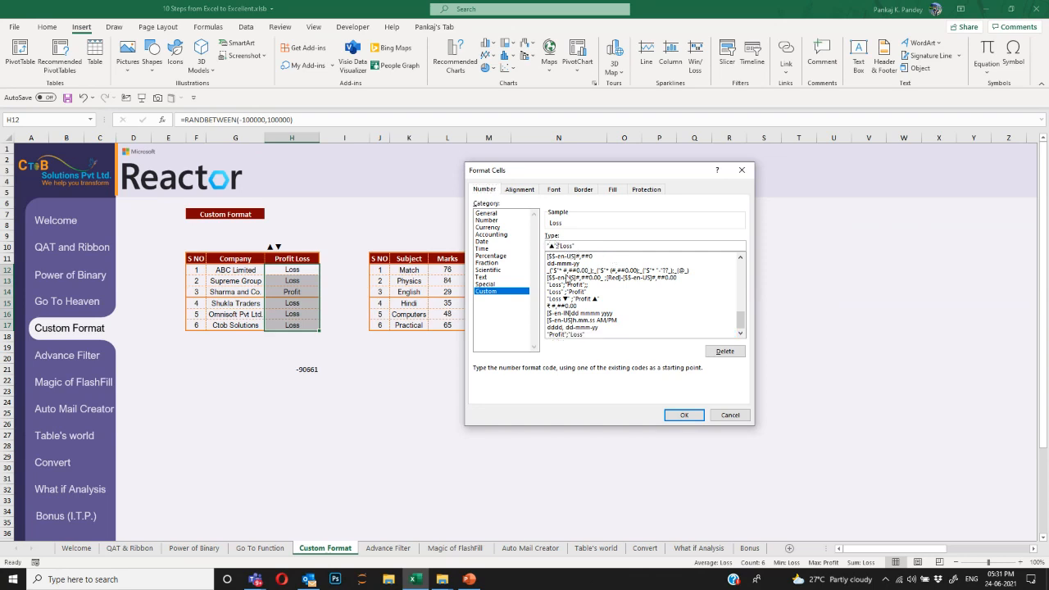
key(Right)
key(shift+End)
text(▼)
click(682, 415)
Recalculate with F9 and check the ▲/▼ arrows in H12:H17 update with the random values.
click(362, 394)
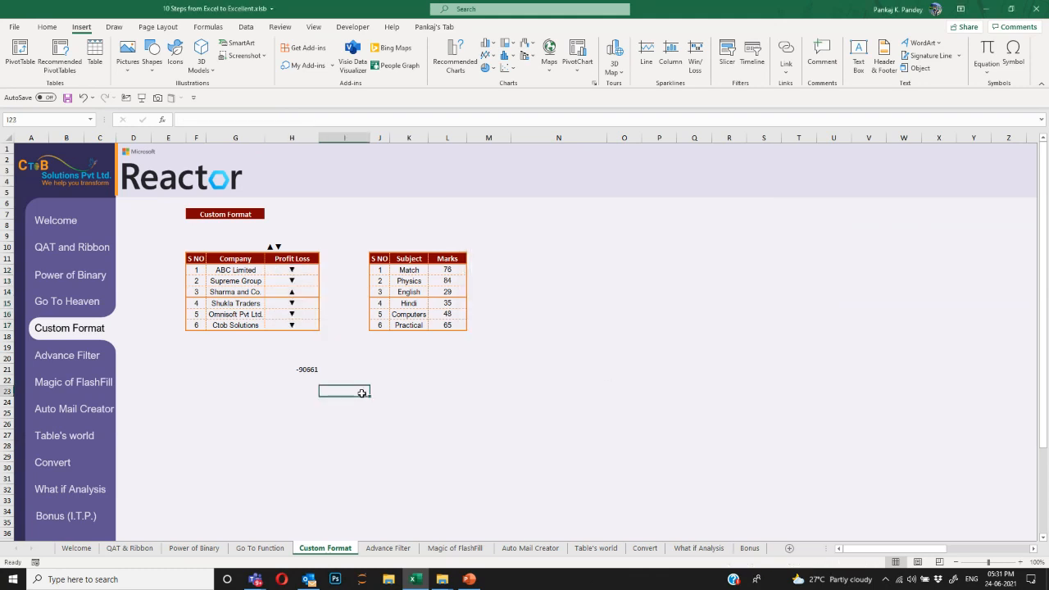
drag(304, 270, 302, 323)
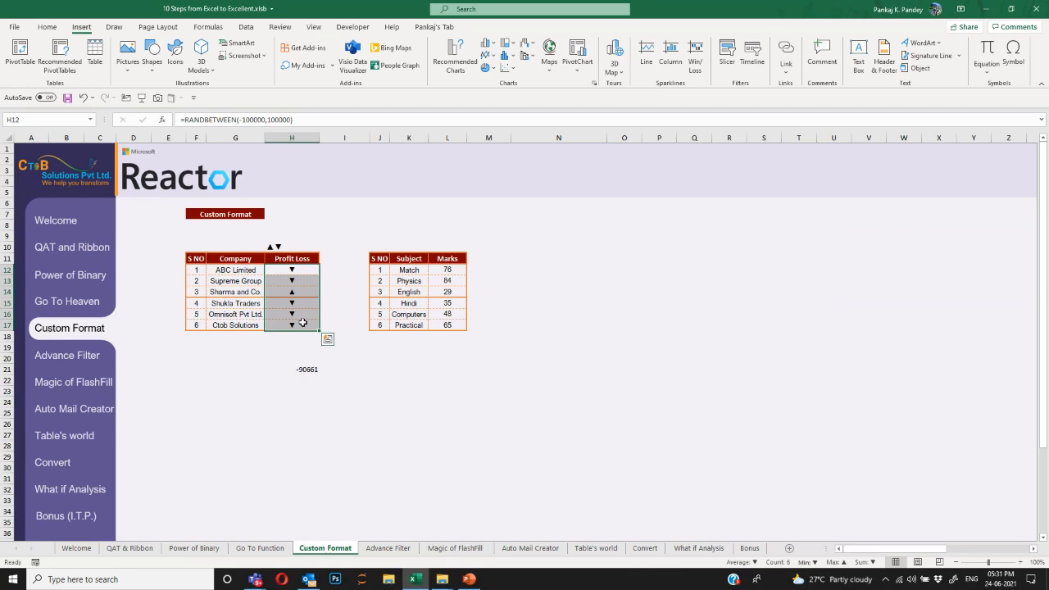
click(309, 279)
click(305, 301)
click(304, 324)
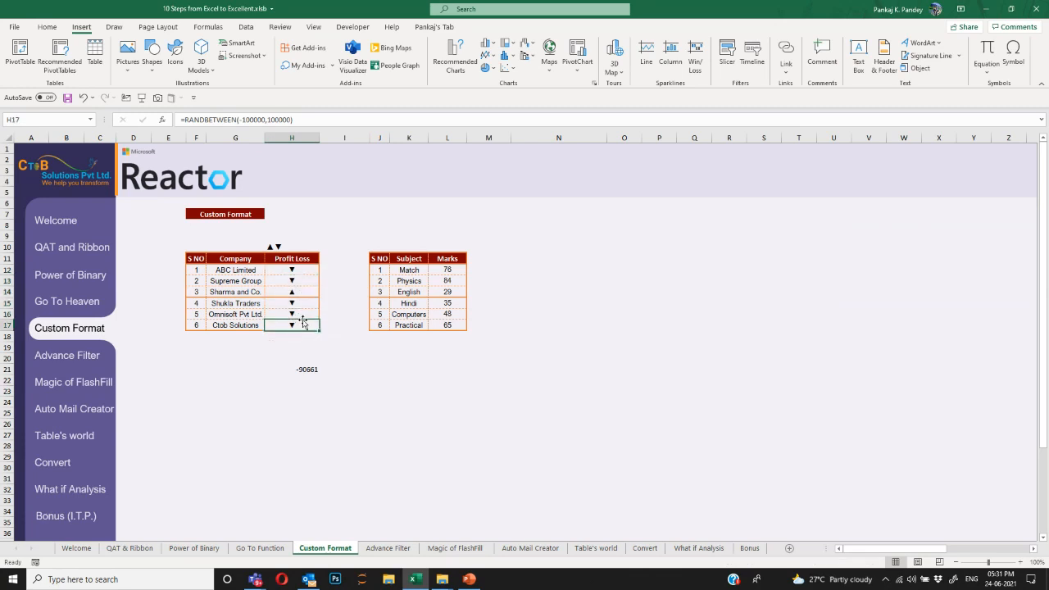
key(F9)
key(F9)
key(F9)
key(F9)
key(F9)
key(F9)
key(F9)
key(F9)
drag(312, 271, 314, 323)
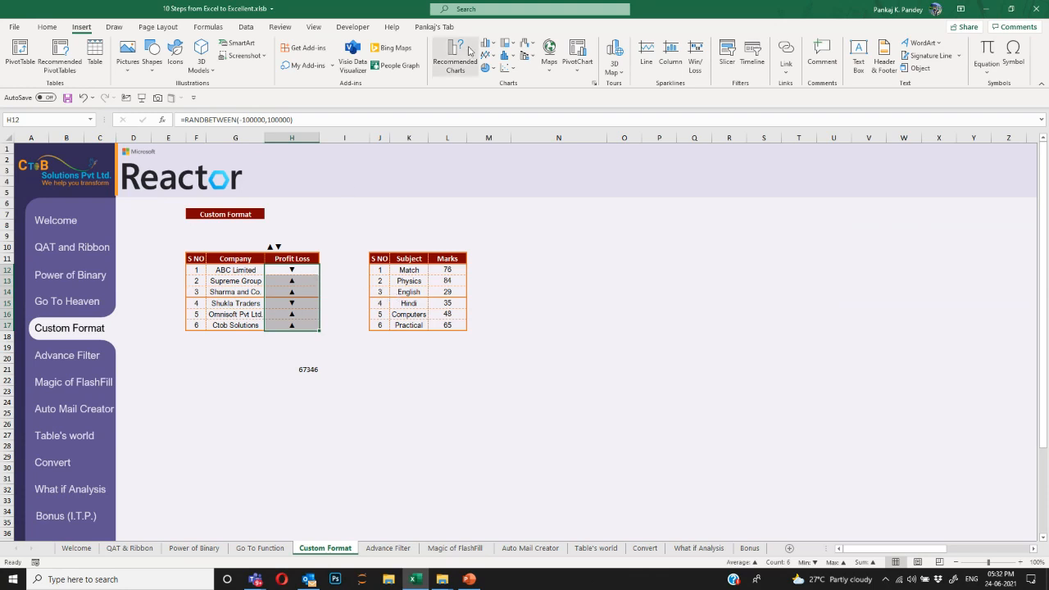
Change the H12:H17 custom format to [Green]"▲";[Red]▼ so profits show green and losses red.
key(ctrl+1)
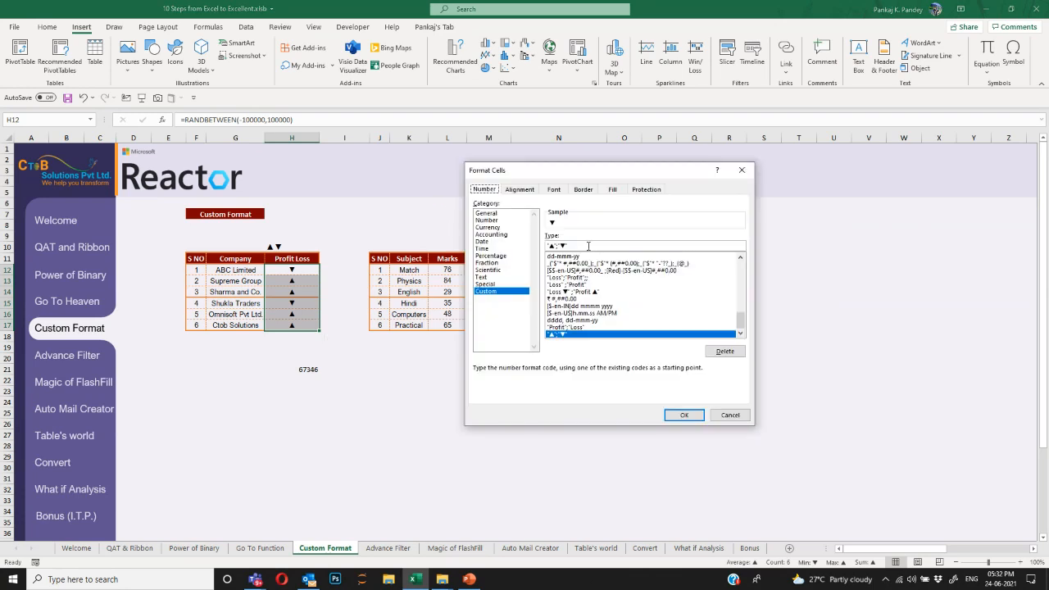
click(557, 245)
drag(593, 171, 560, 167)
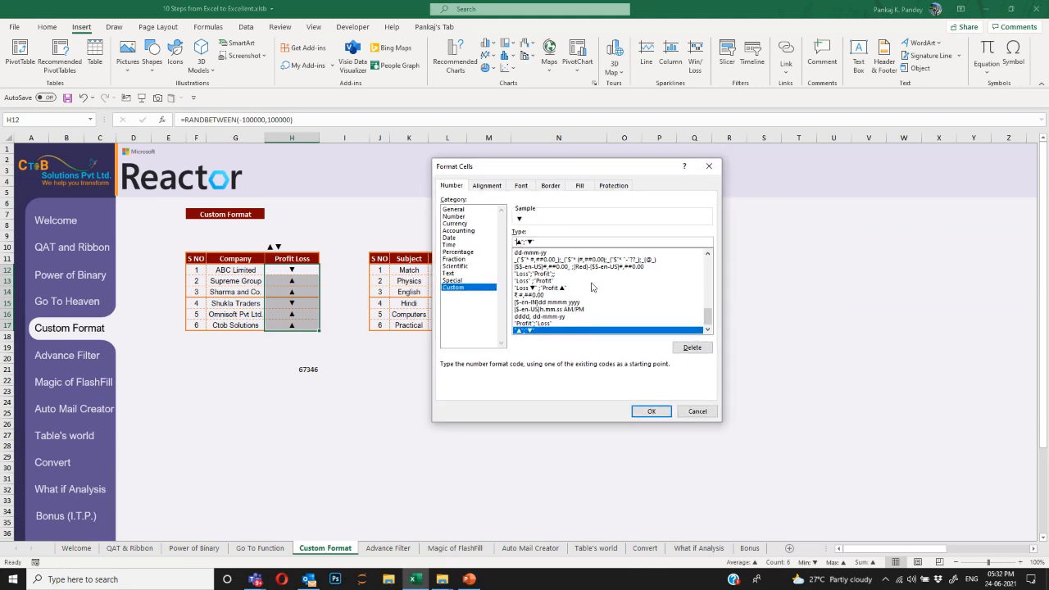
text([)
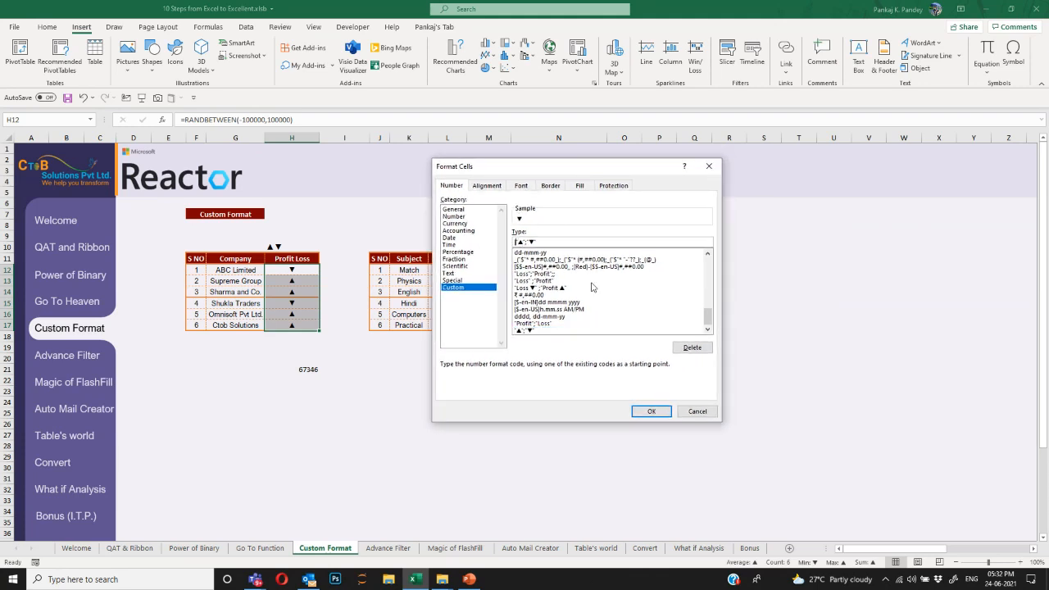
text(Green]"▲";[Red])
click(650, 411)
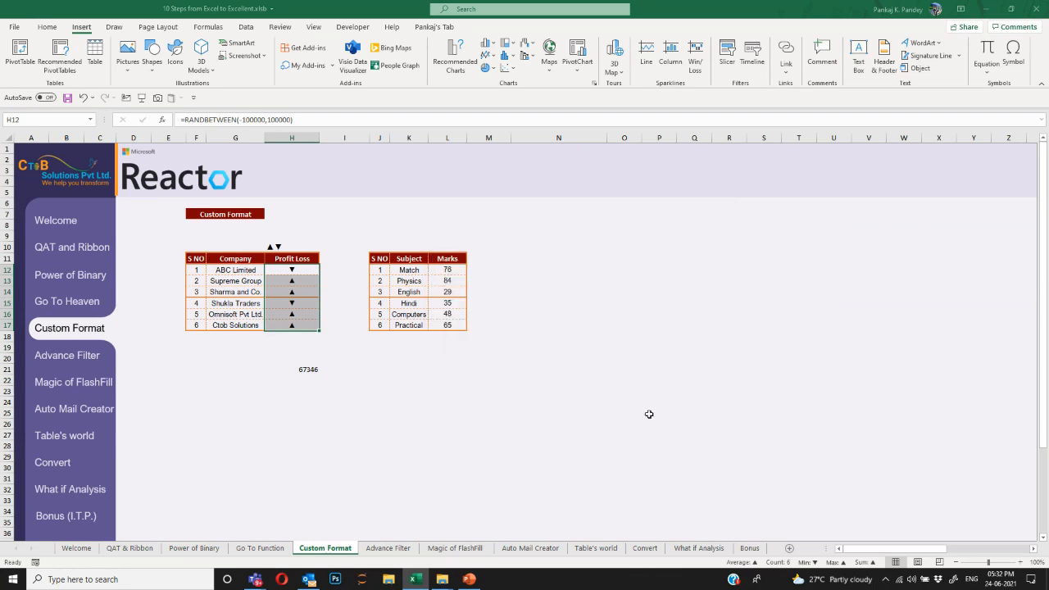
click(388, 394)
drag(310, 273, 308, 324)
click(366, 390)
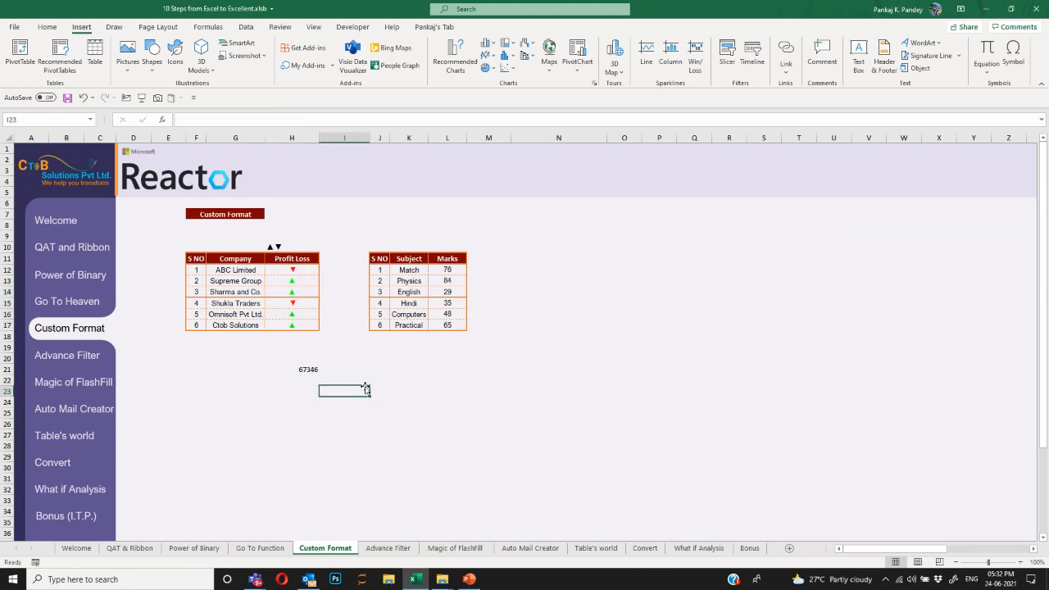
key(F9)
key(F9)
key(F9)
key(F9)
key(F9)
key(F9)
drag(297, 270, 304, 323)
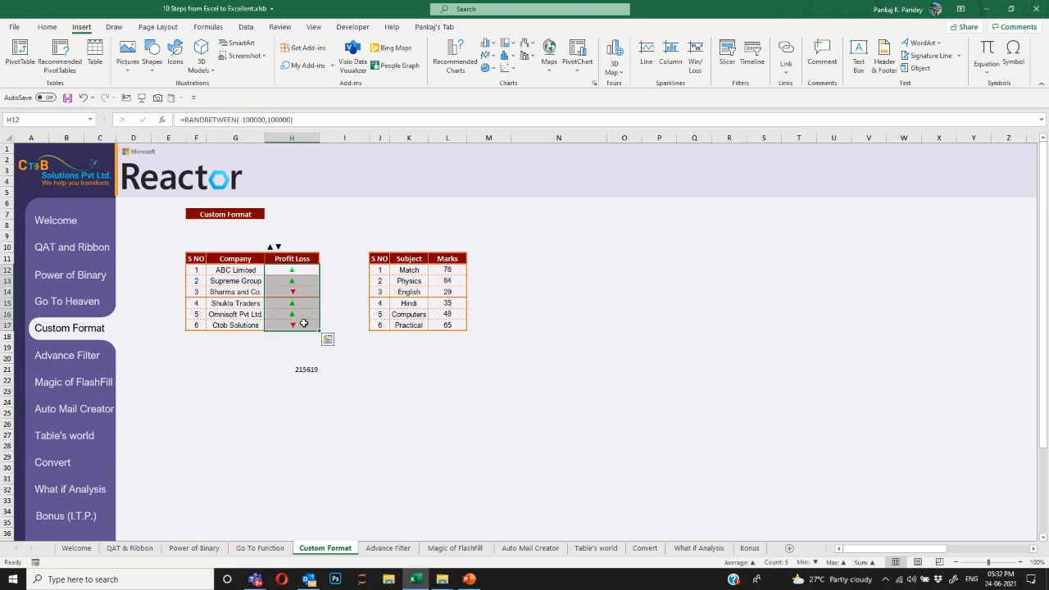
key(ctrl+z)
drag(459, 269, 461, 328)
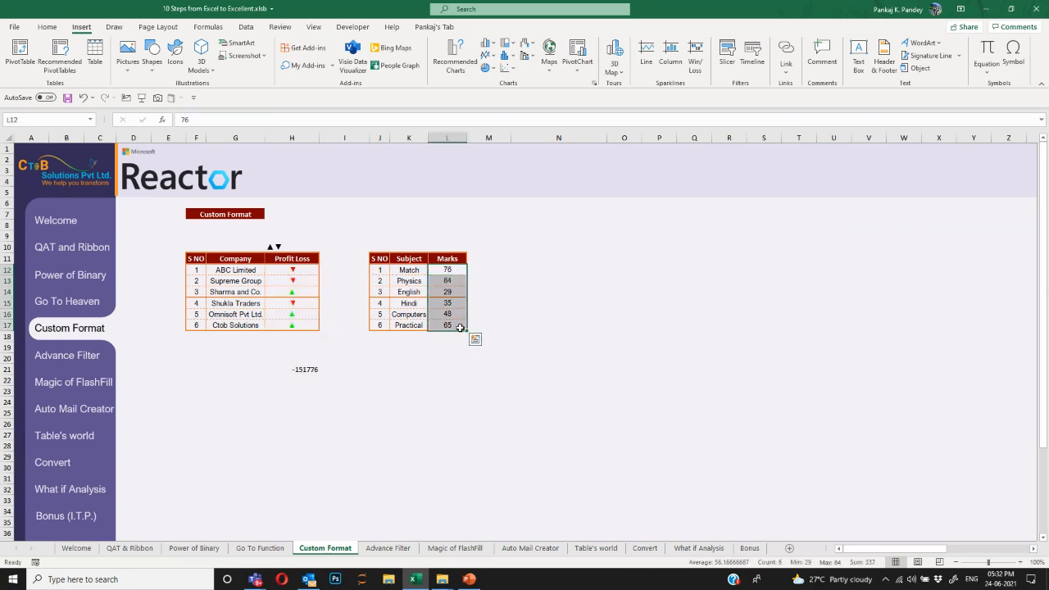
drag(382, 258, 455, 323)
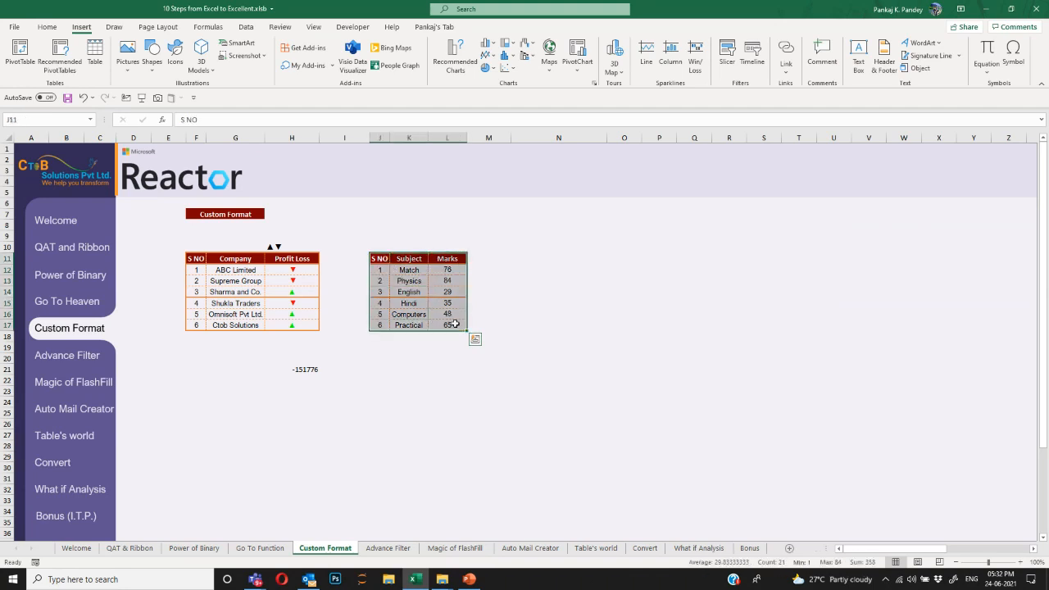
drag(400, 260, 419, 324)
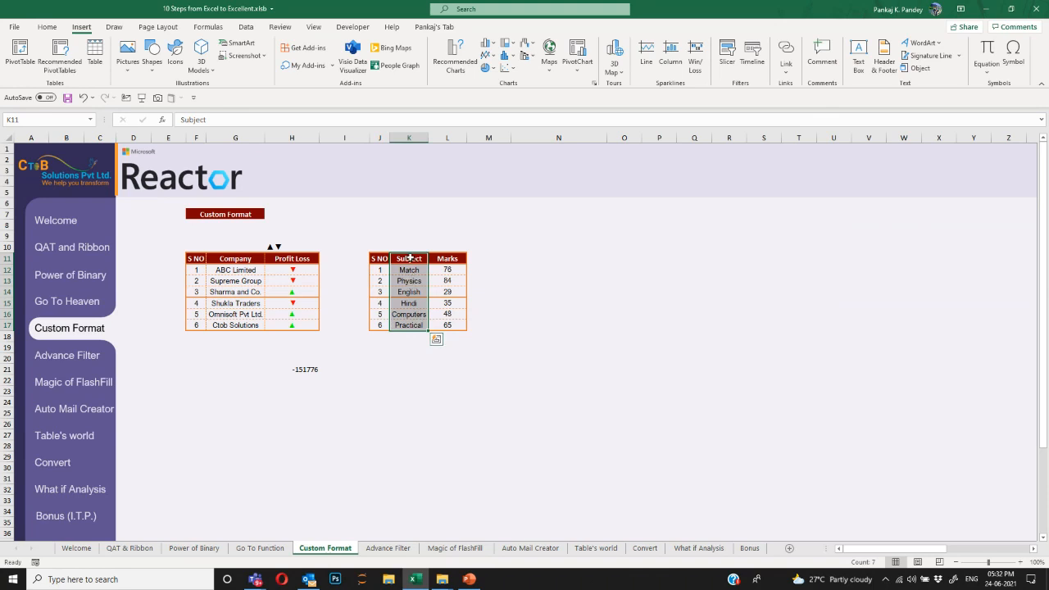
drag(408, 259, 443, 324)
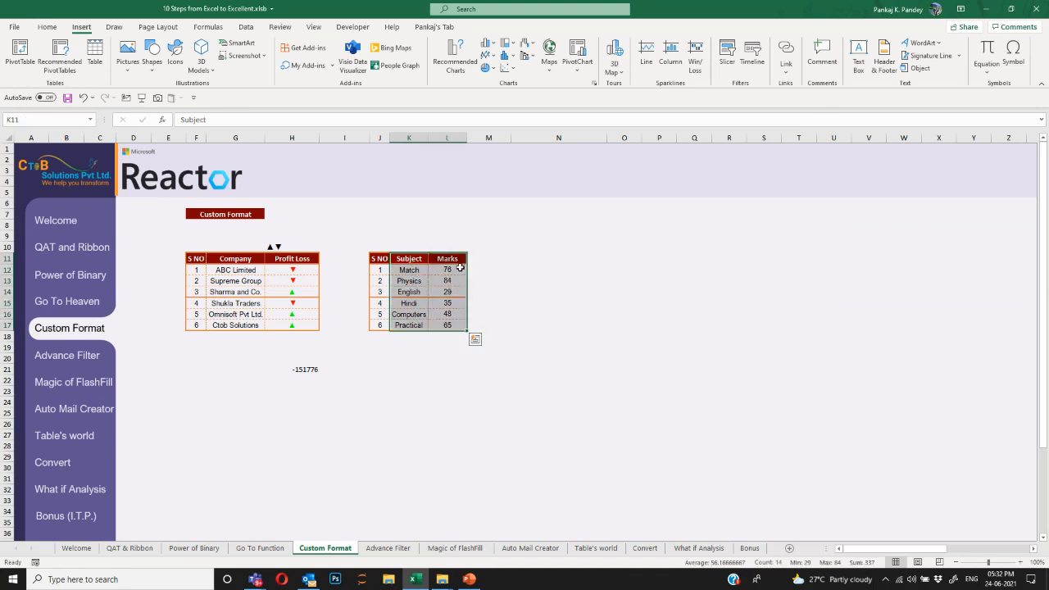
drag(459, 269, 456, 323)
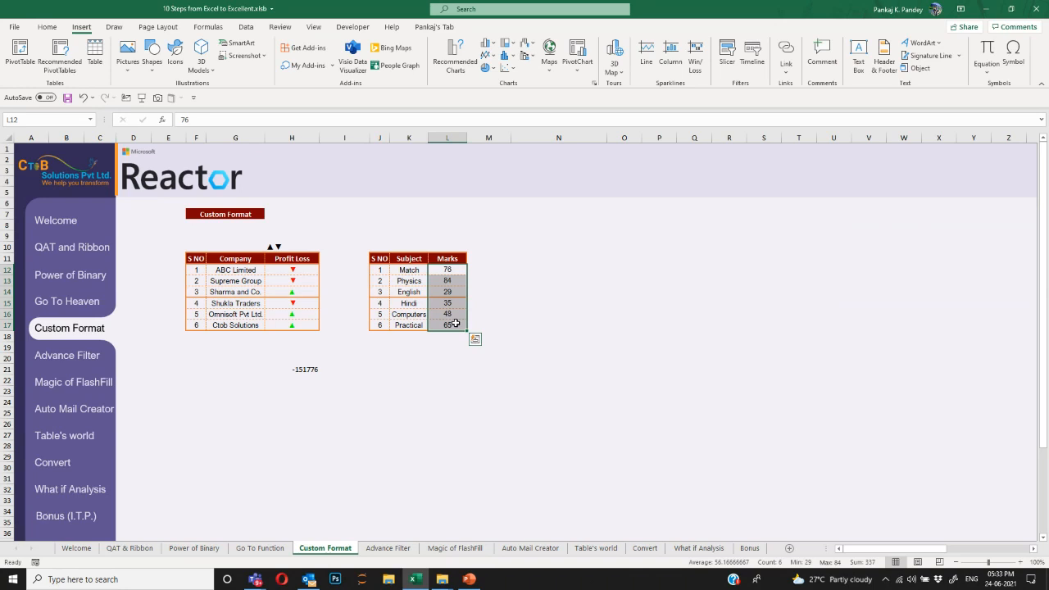
key(Right)
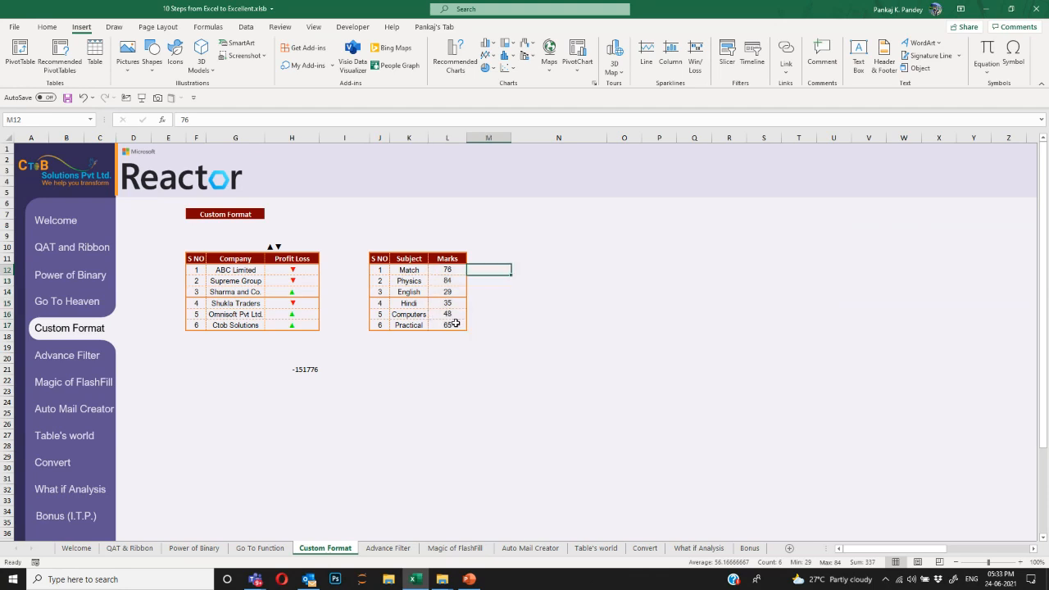
text(=IF()
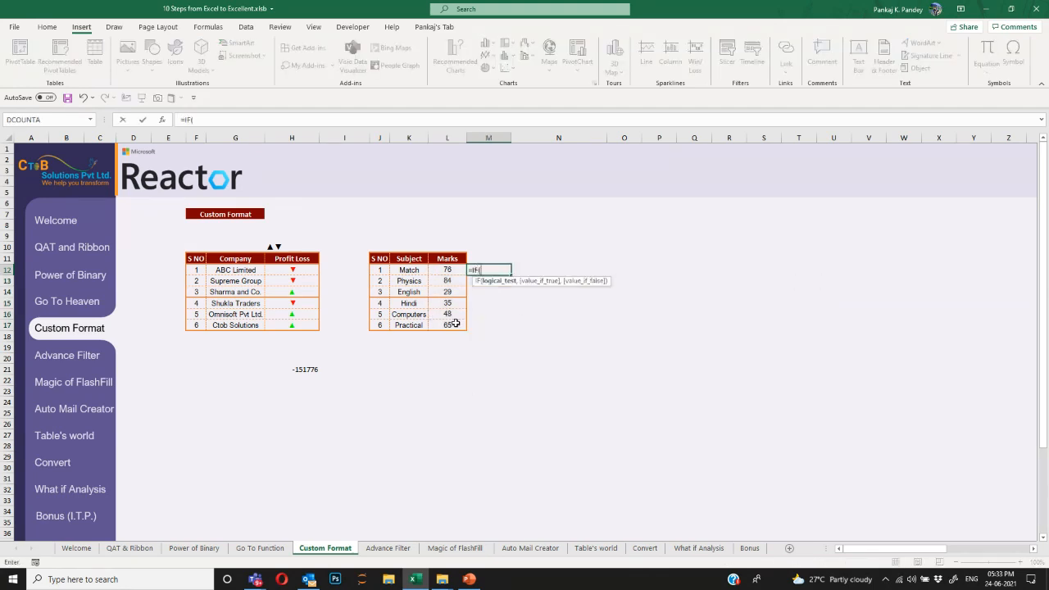
key(Left)
text(>50,)
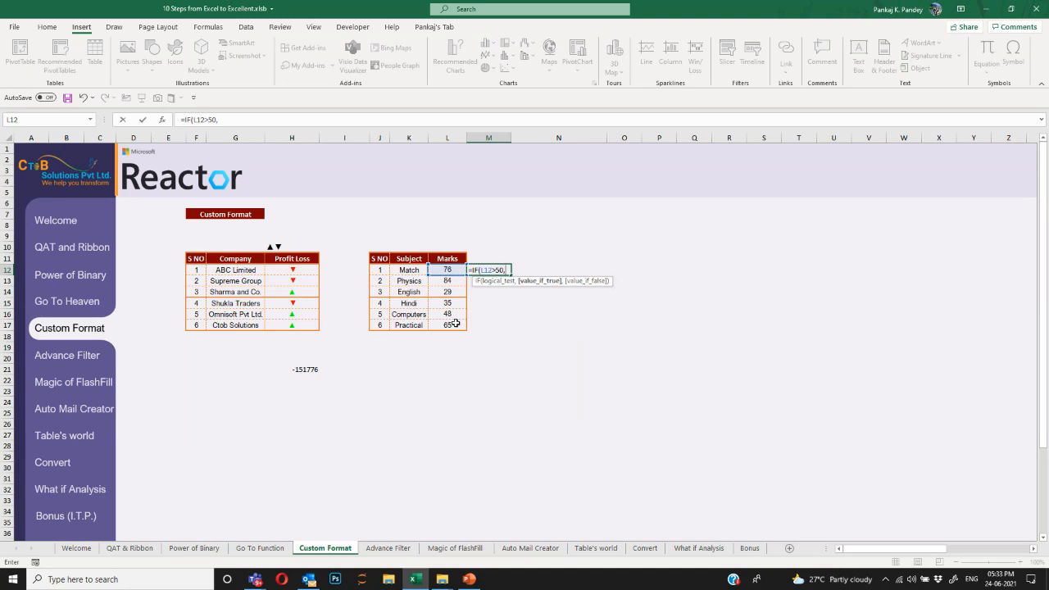
text("Pass")
text(,)
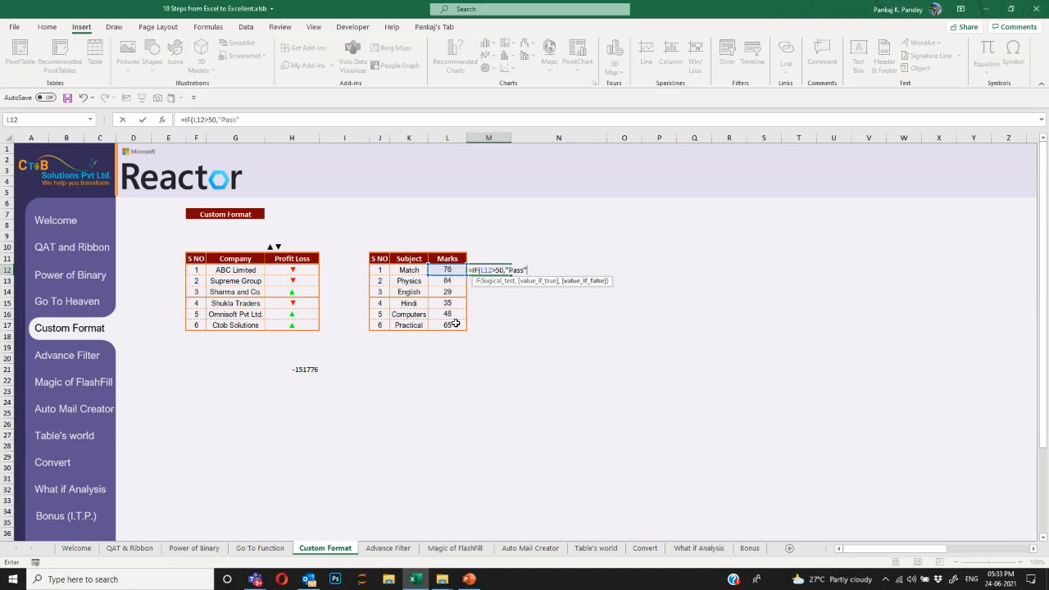
text("Fail"))
key(Return)
key(Up)
key(Left)
key(Left)
key(Right)
key(Right)
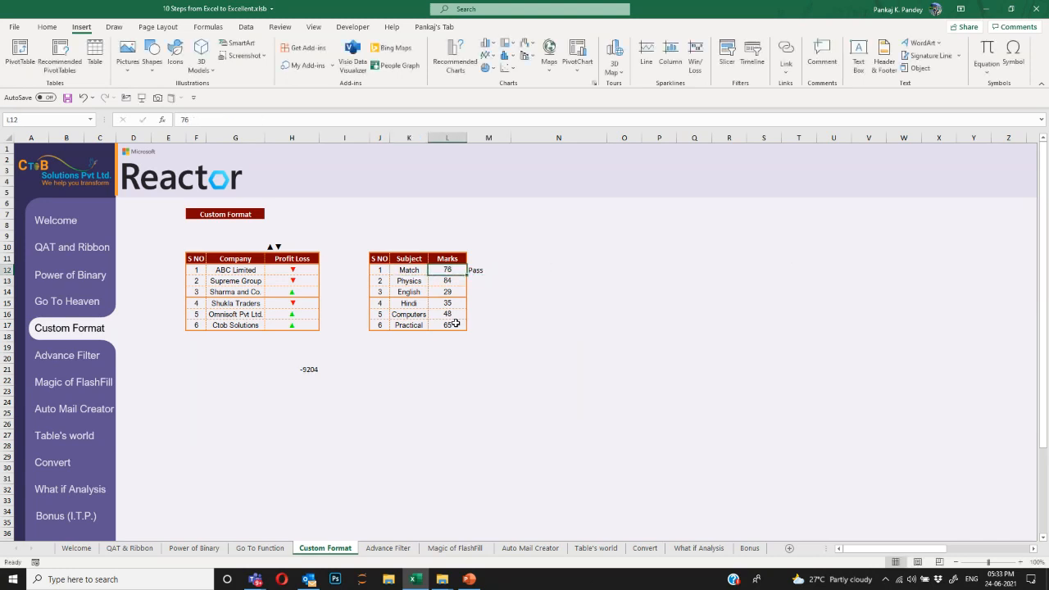
key(shift+Down)
key(shift+Down)
key(shift+Down)
key(shift+Down)
key(shift+Down)
key(ctrl+d)
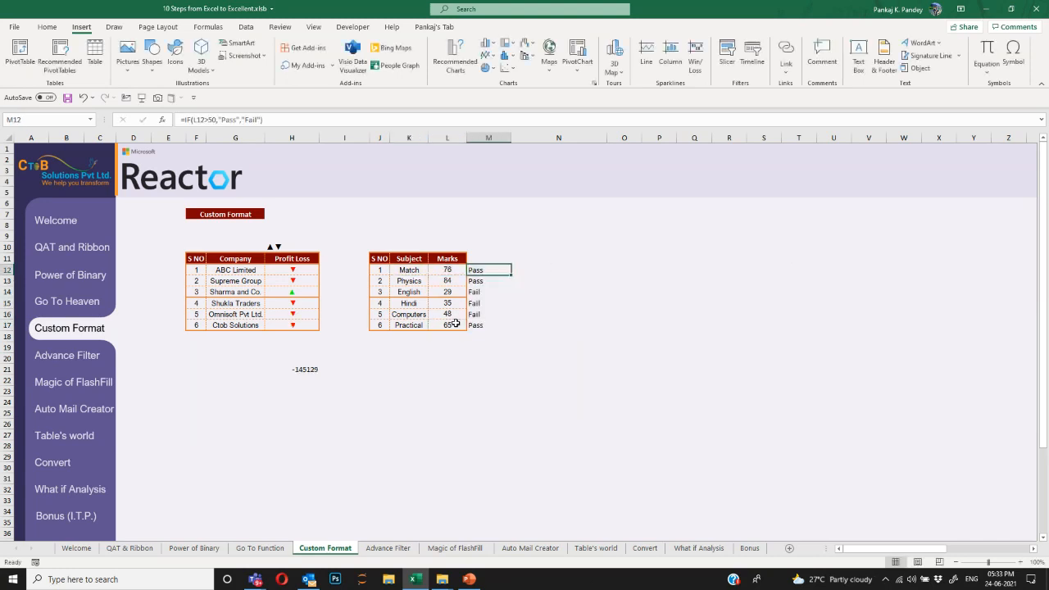
key(ctrl+shift+Down)
key(ctrl+shift+Down)
key(ctrl+shift+Up)
key(Delete)
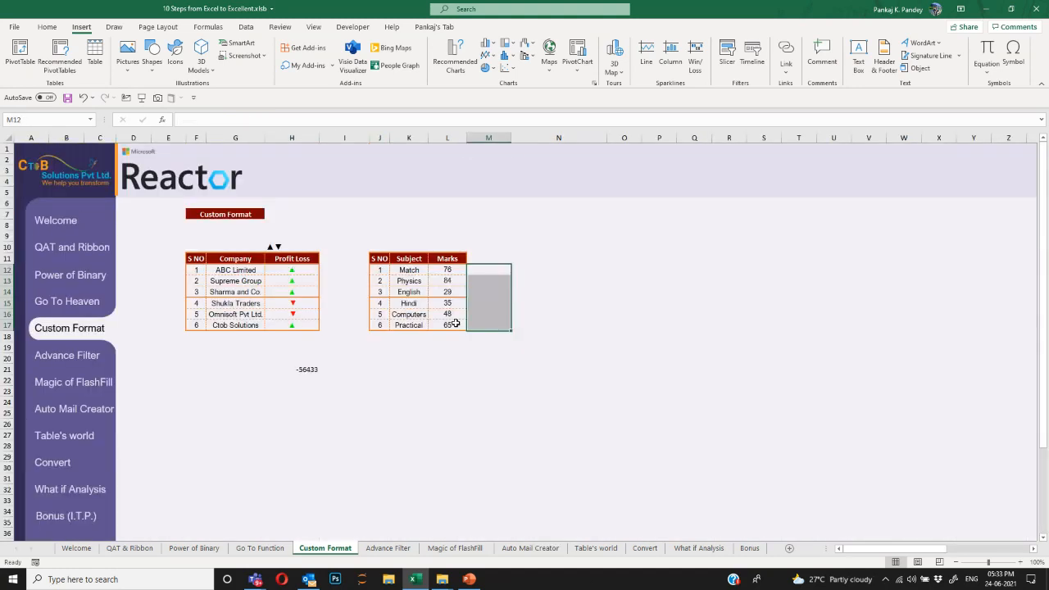
Give Marks cells L12:L17 the custom format [>50]"Pass";[<50]"Fail" and confirm L12 still holds 76.
click(455, 324)
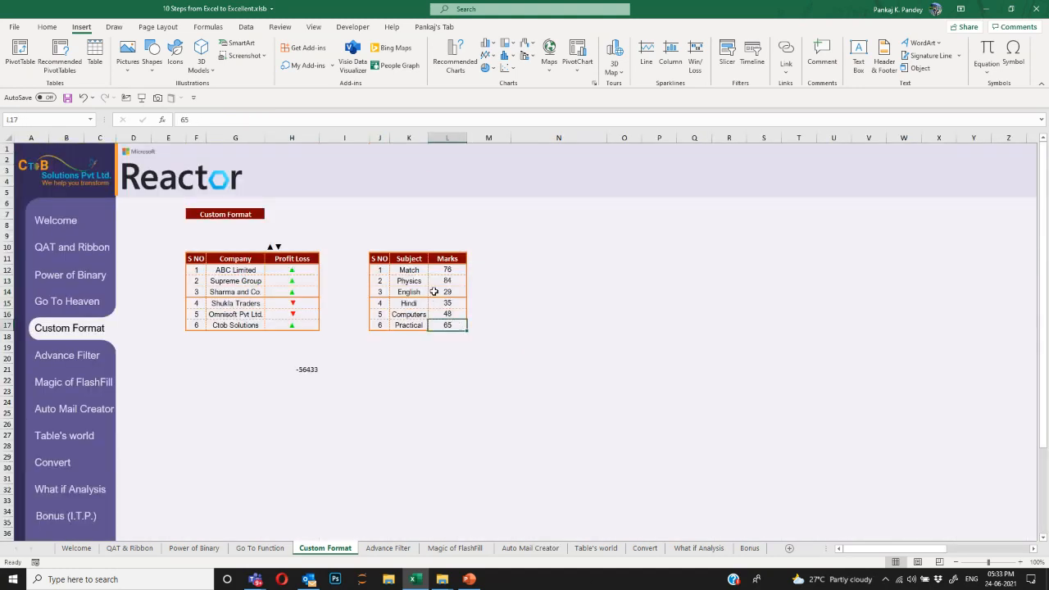
drag(447, 271, 450, 326)
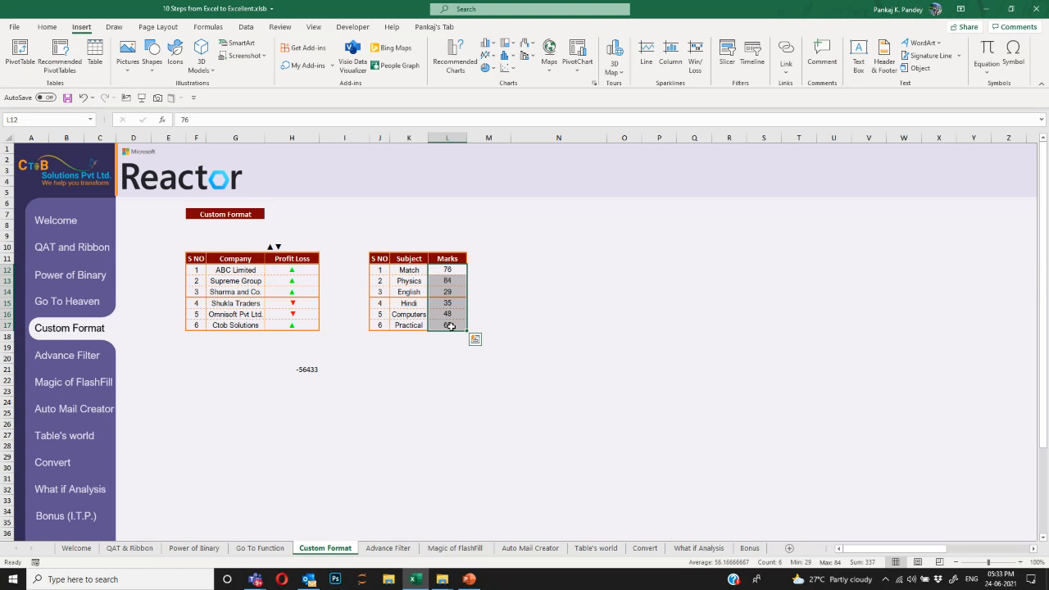
right_click(450, 327)
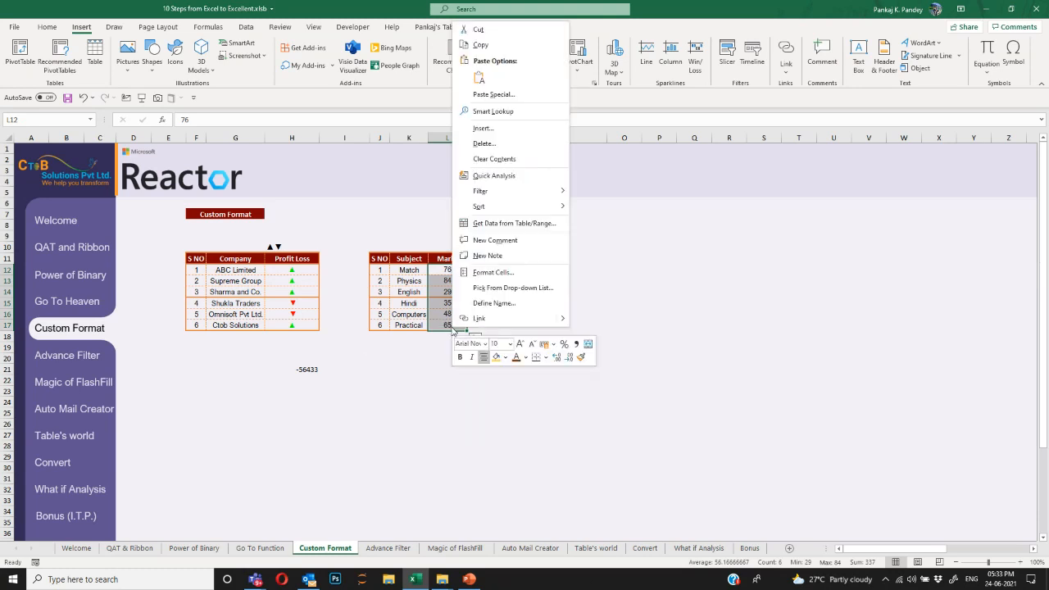
click(509, 281)
click(395, 270)
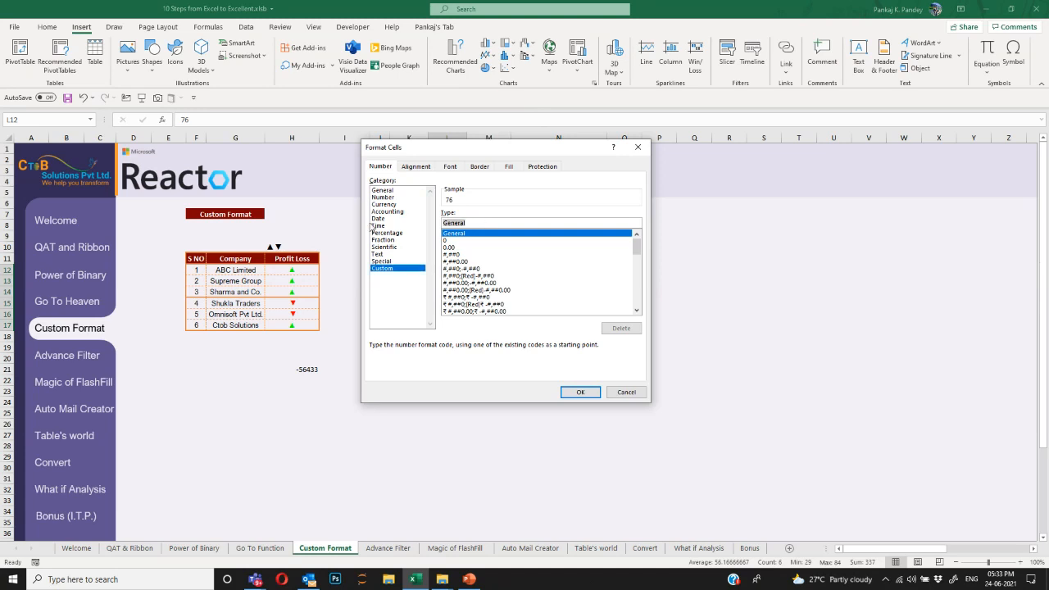
text([)
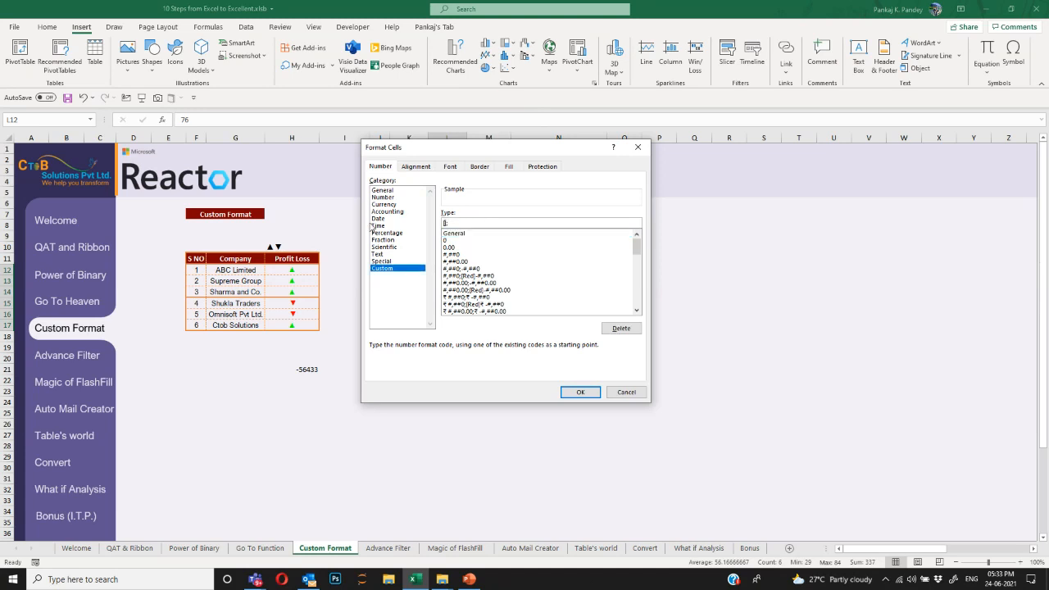
text(>50] "Pass";[<50] "Fail)
key(Return)
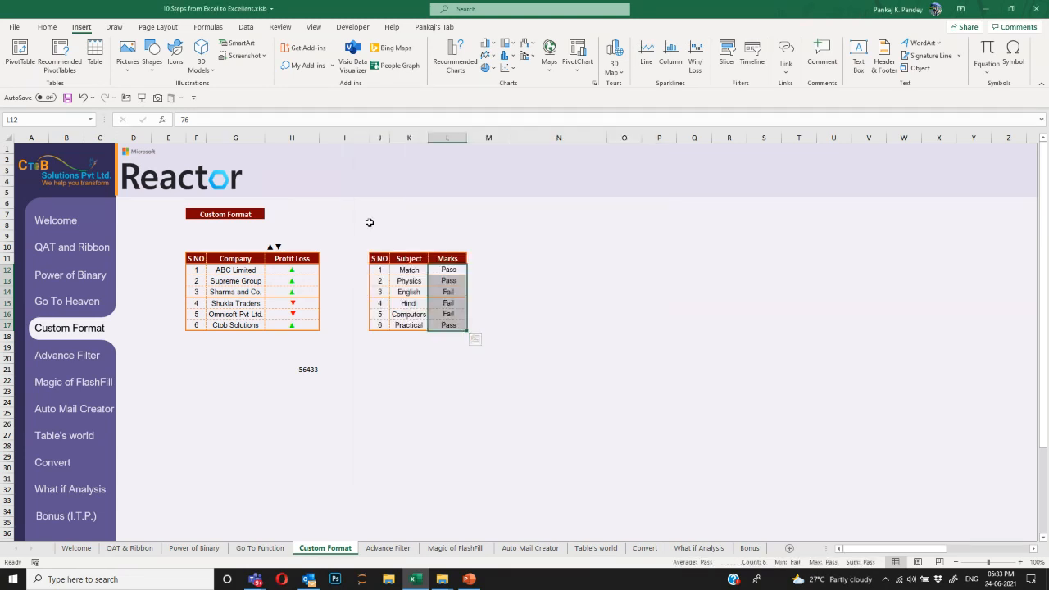
click(464, 270)
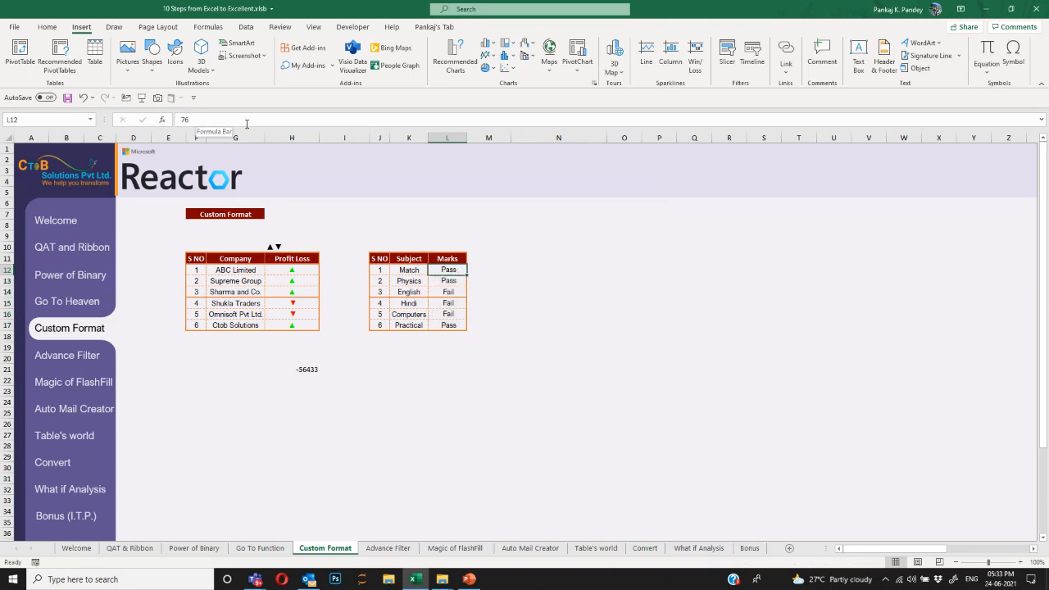
Check the Physics and English marks, then return L12:L17 to plain numbers 76, 84, 29, 35, 48, 65.
key(Down)
key(Down)
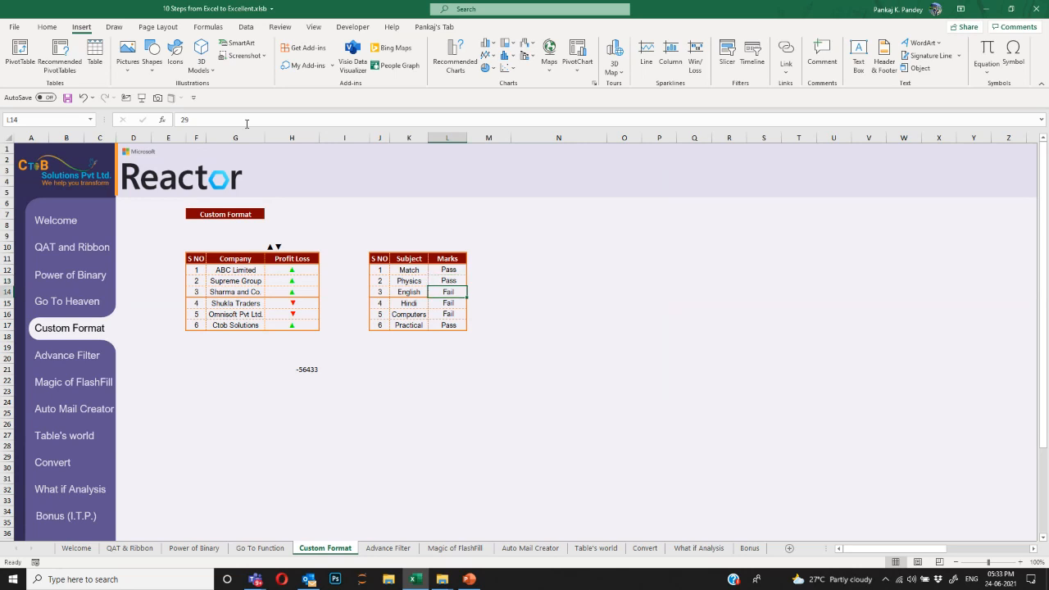
key(Down)
key(Down)
key(Down)
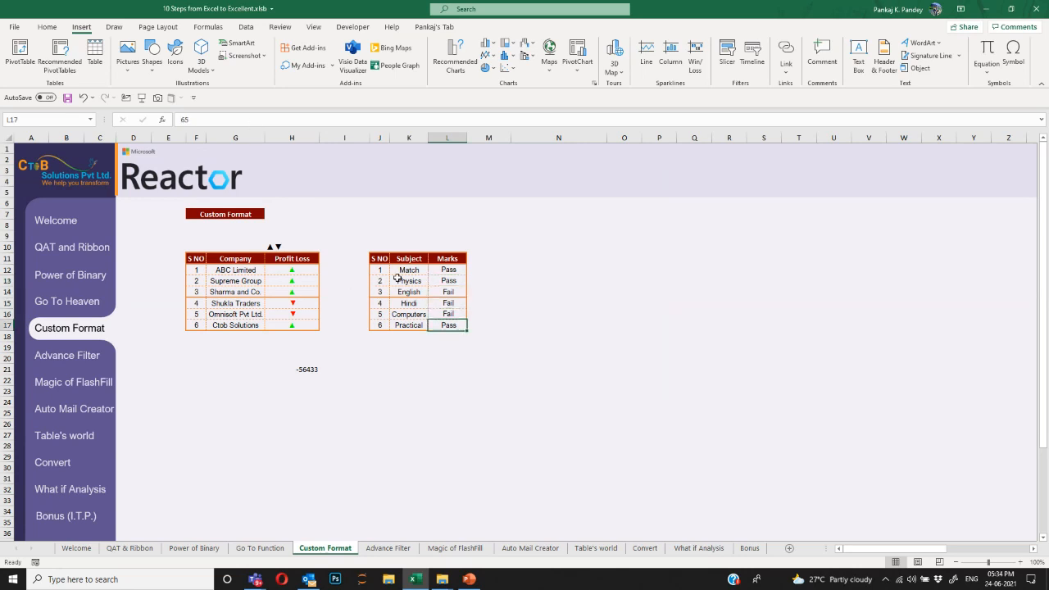
drag(451, 271, 453, 324)
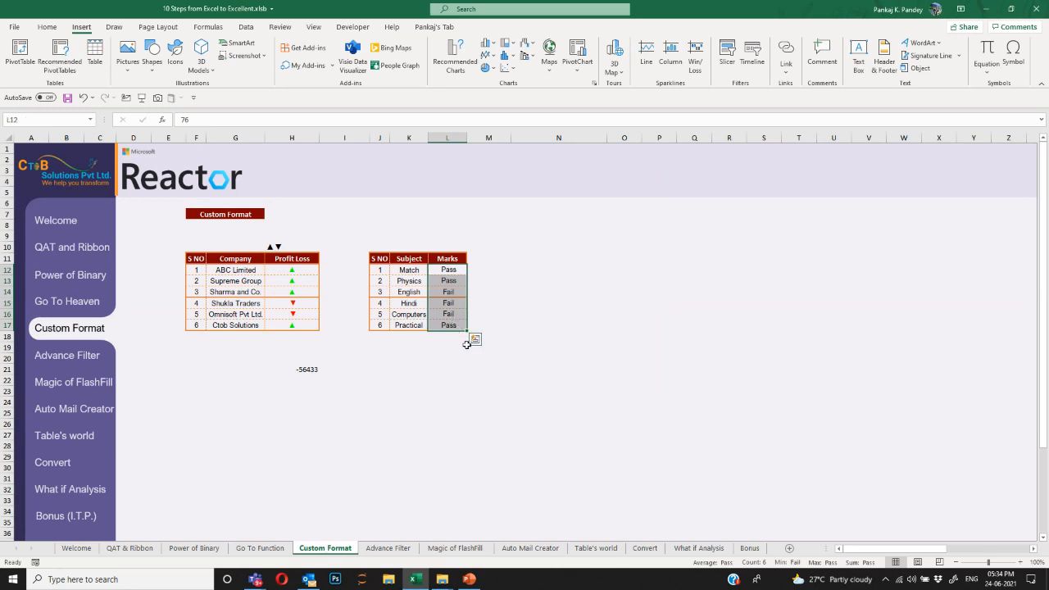
click(414, 335)
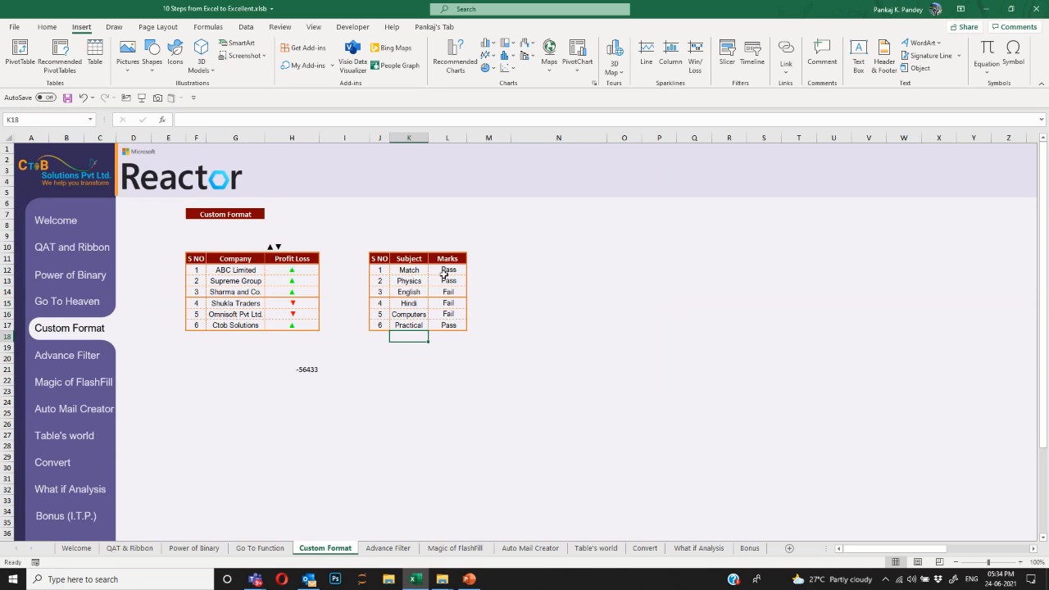
drag(447, 270, 451, 325)
click(442, 356)
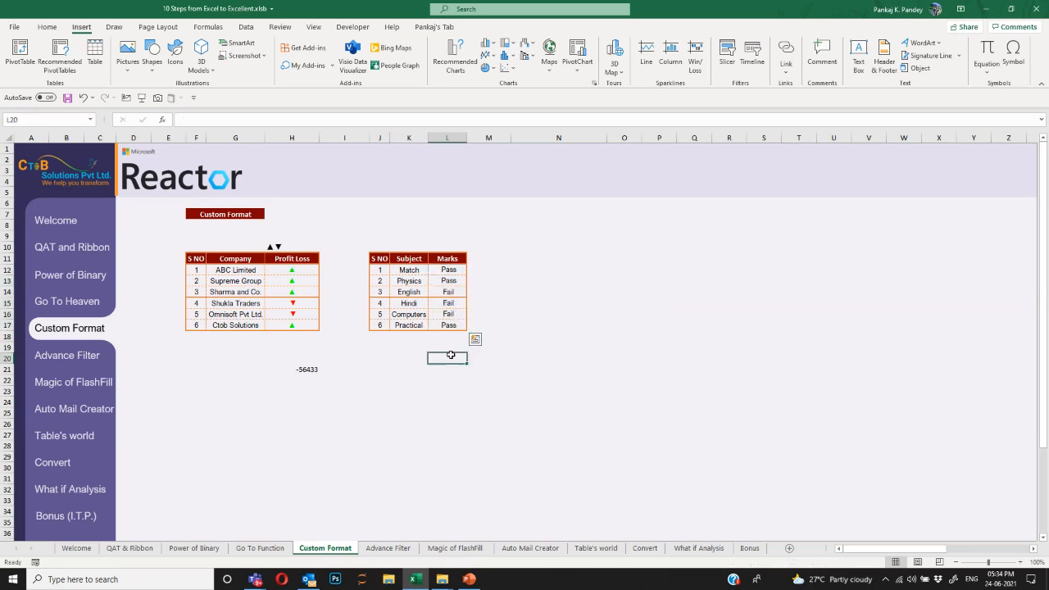
drag(450, 271, 455, 326)
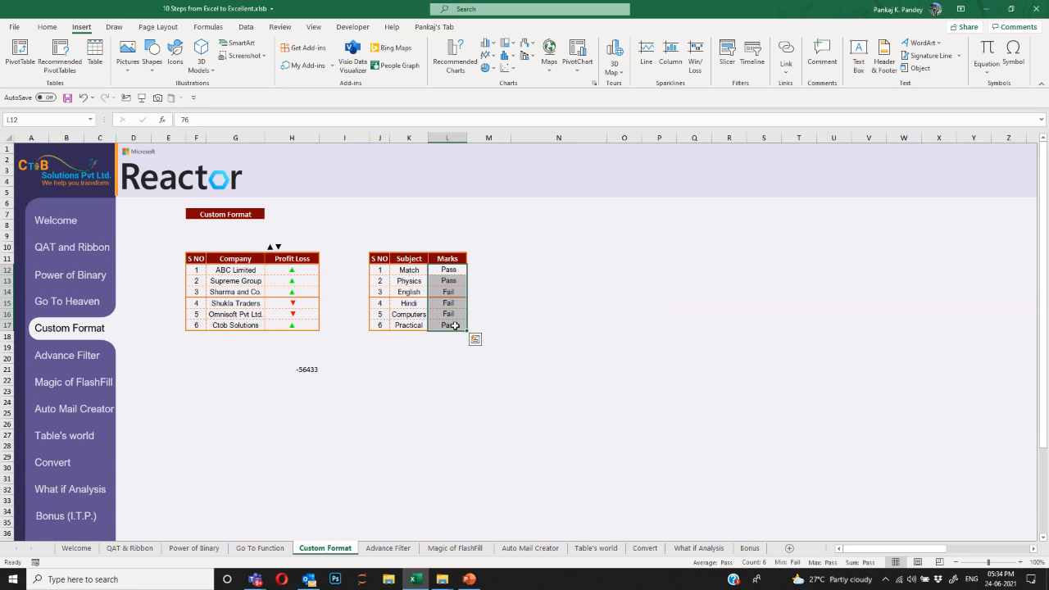
key(ctrl+shift+grave)
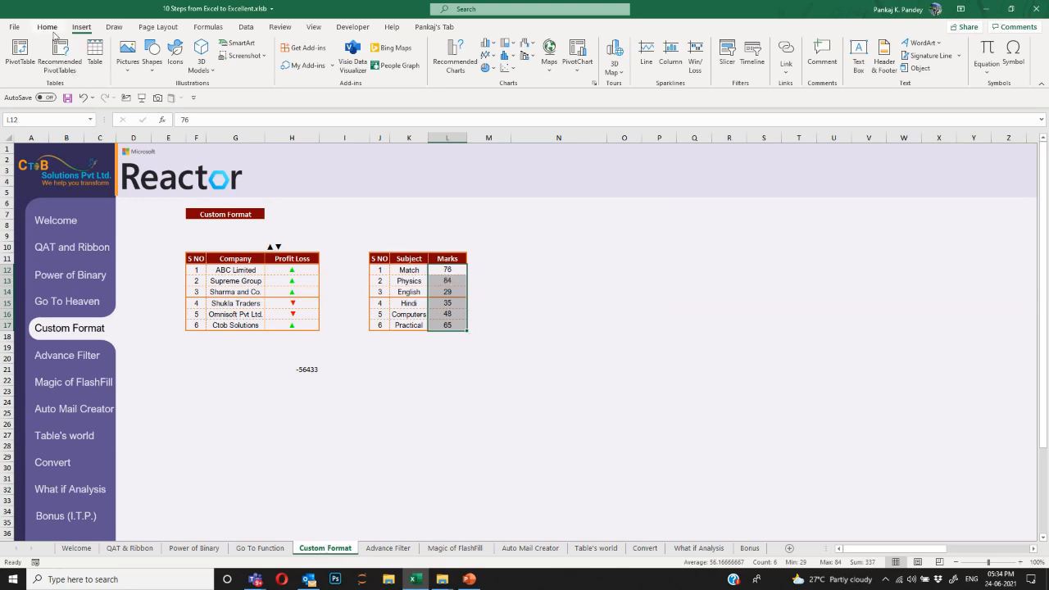
Set the font colour of Marks cells L12:L17 to White.
click(49, 28)
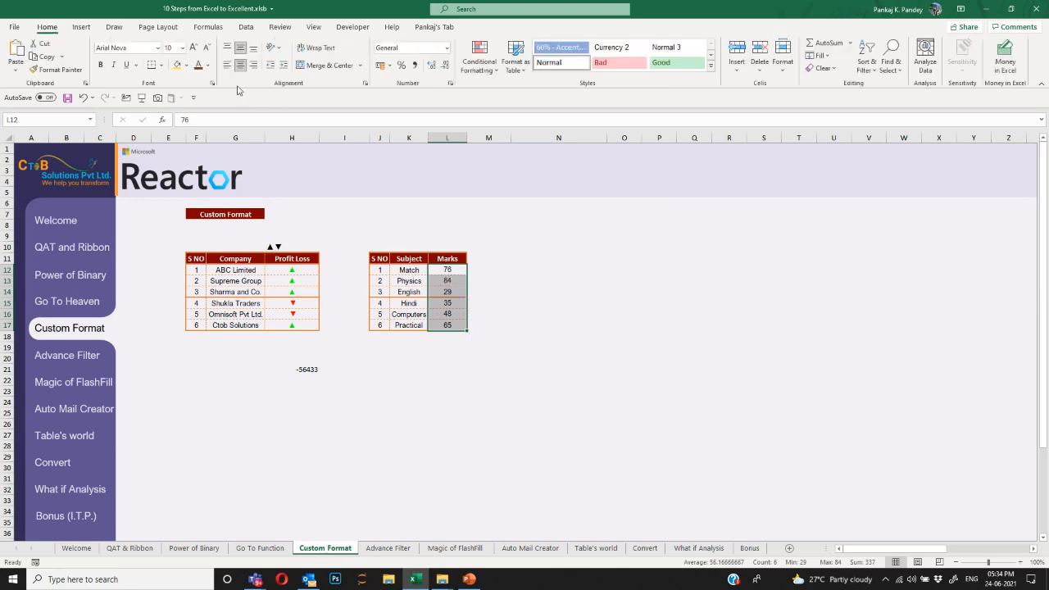
click(208, 64)
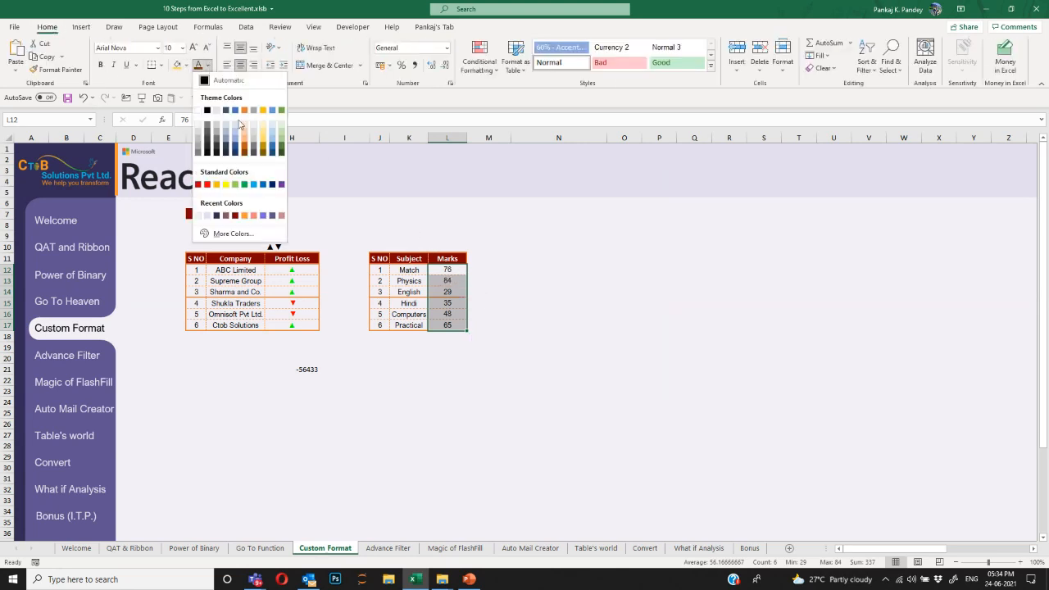
click(197, 217)
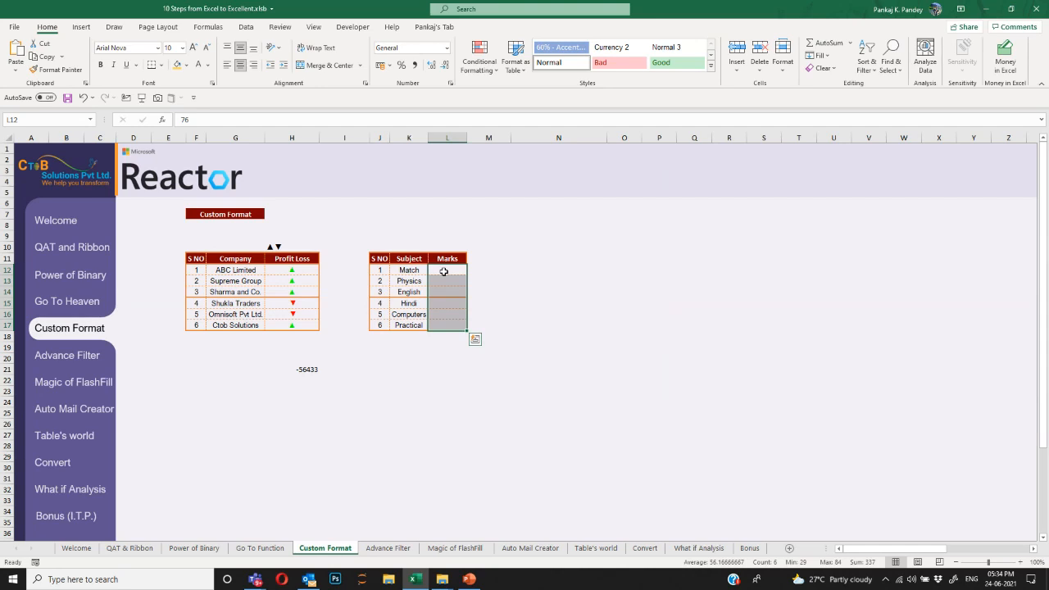
Restore the Marks values 76, 84, 29, 35, 48, 65, toggle formula view, and open Format Cells.
key(ctrl+z)
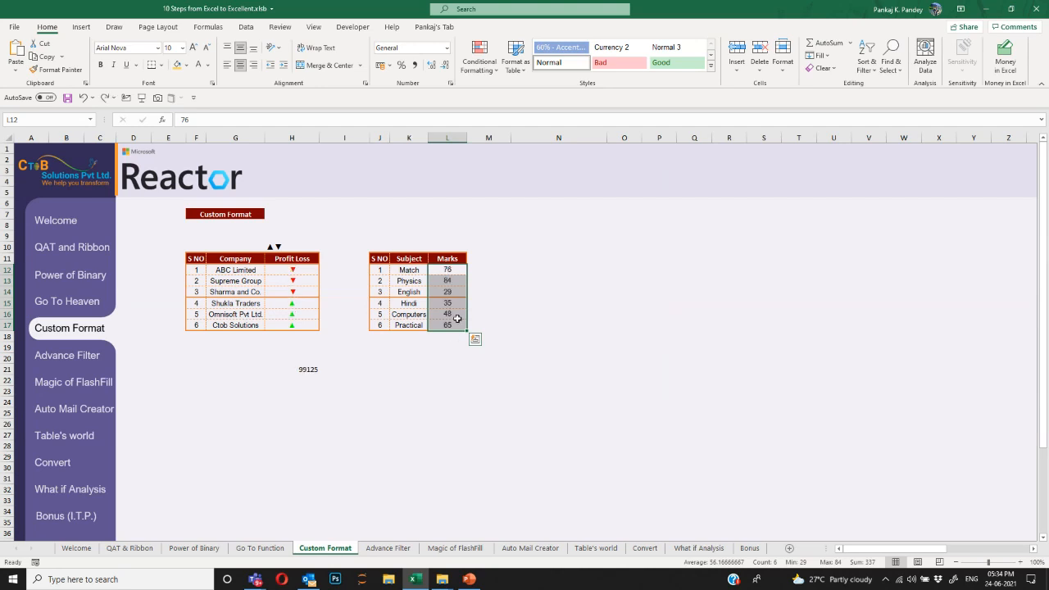
key(ctrl+grave)
key(ctrl+grave)
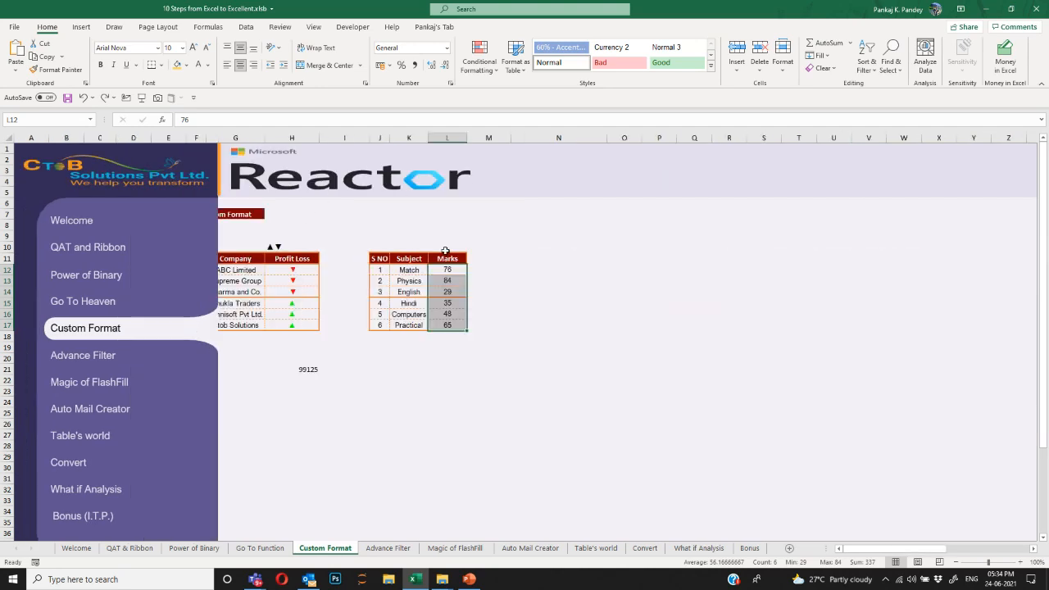
key(ctrl+1)
drag(472, 168, 535, 158)
Give L12:L17 the custom number format ;; so the Marks values are hidden.
click(533, 277)
drag(611, 233, 492, 236)
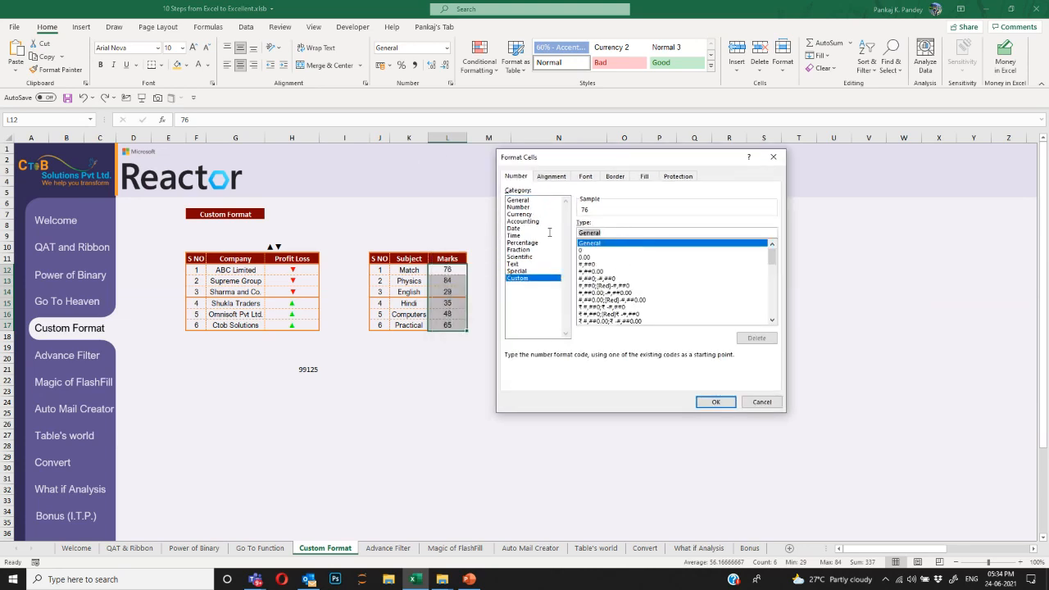
text(;)
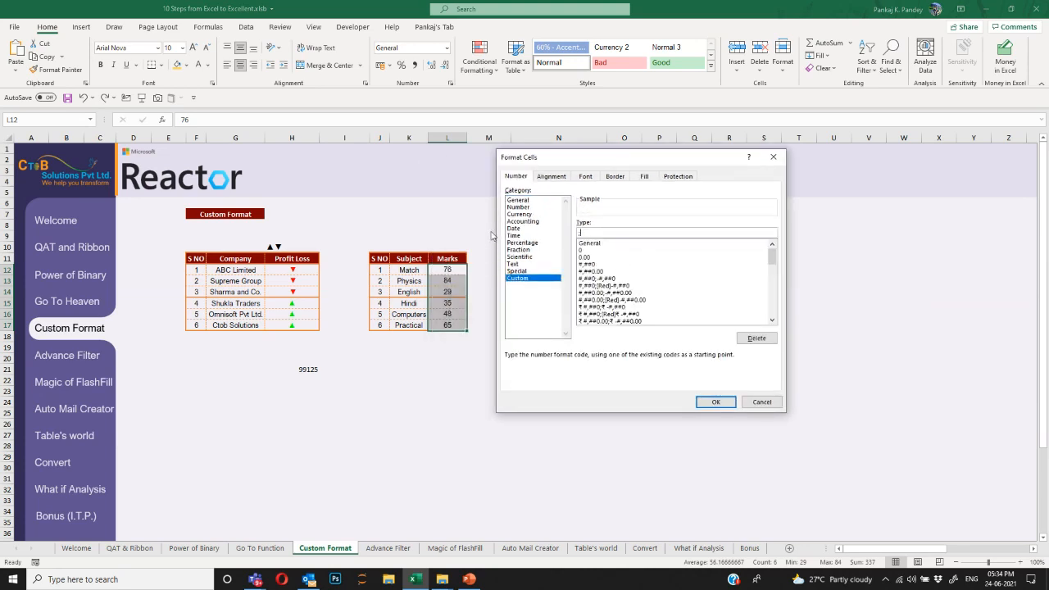
text(;;)
click(714, 401)
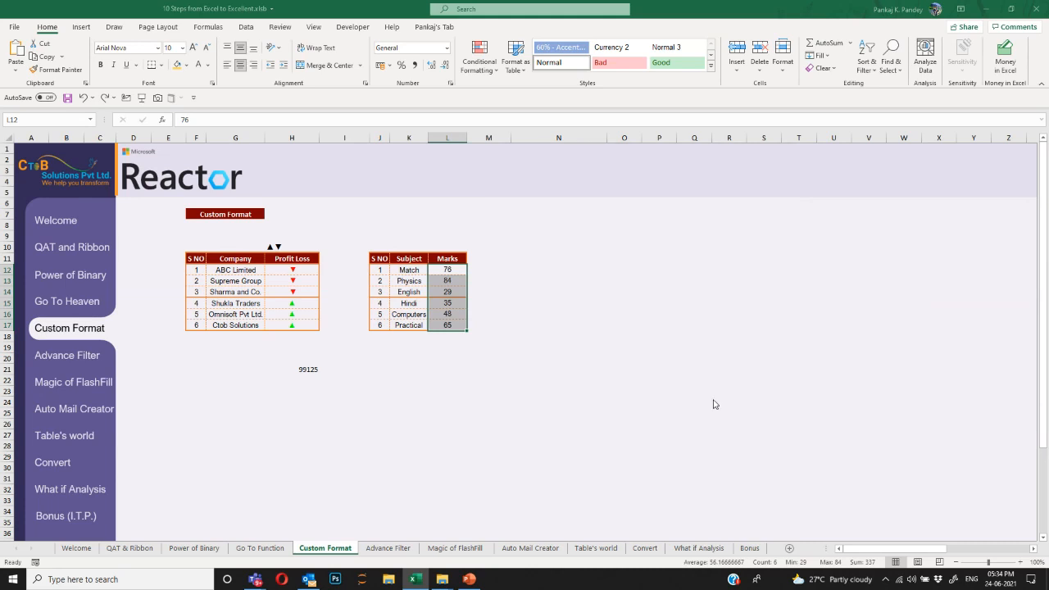
Confirm the hidden Physics mark in L13 still holds 84.
click(452, 270)
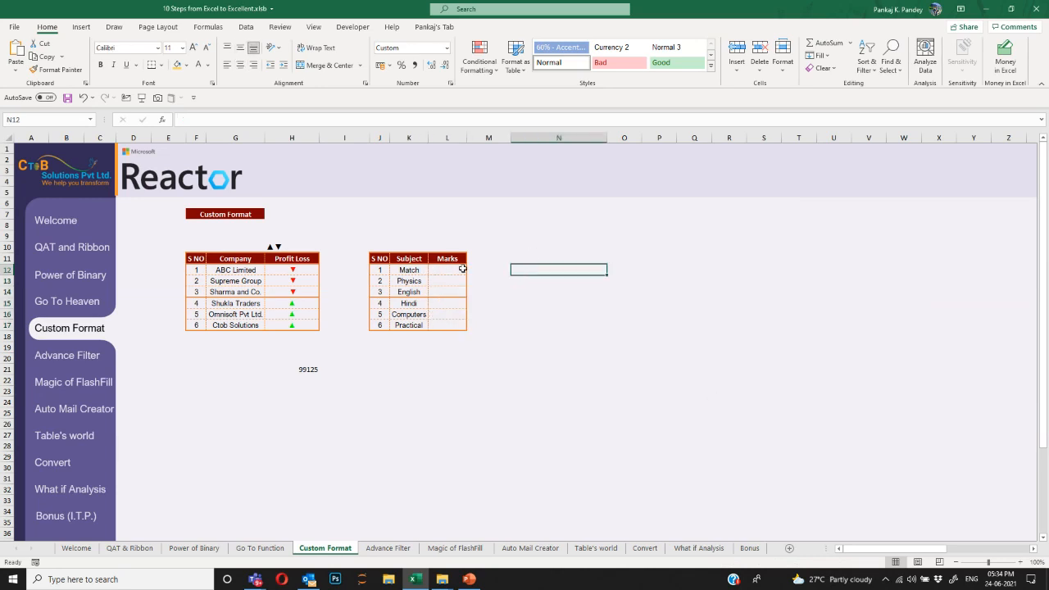
key(Down)
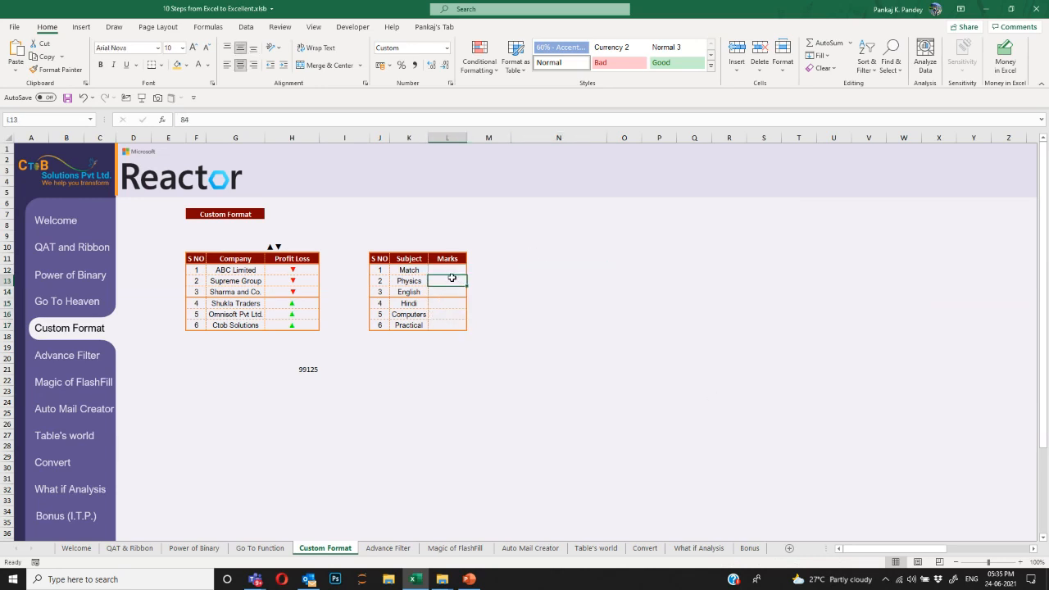
click(195, 118)
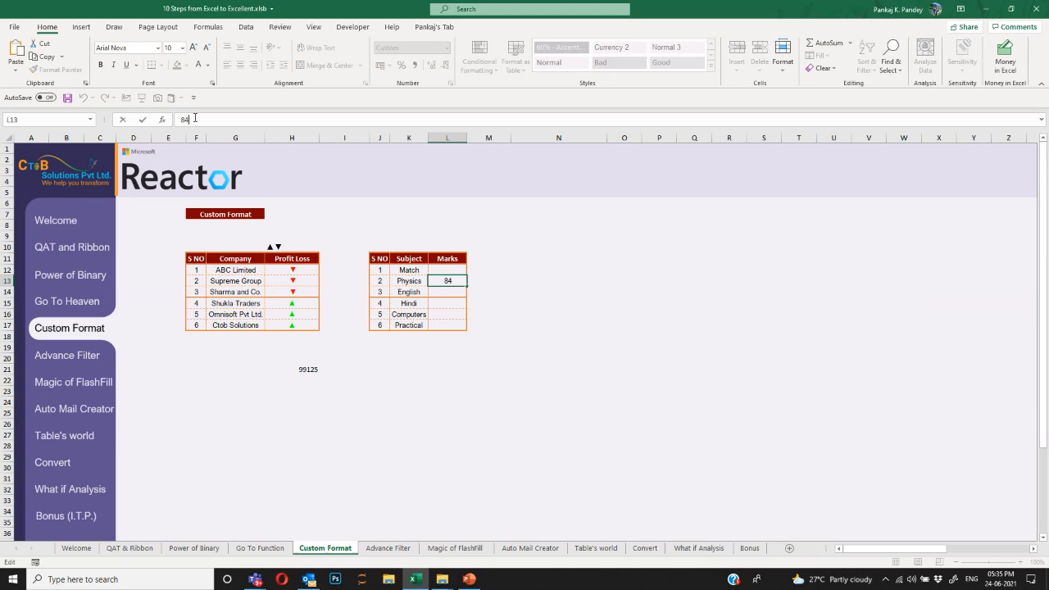
key(Escape)
Enter =SUM(L12:L17) in L23 to total the hidden Marks as 337.
click(447, 387)
text(=SUM()
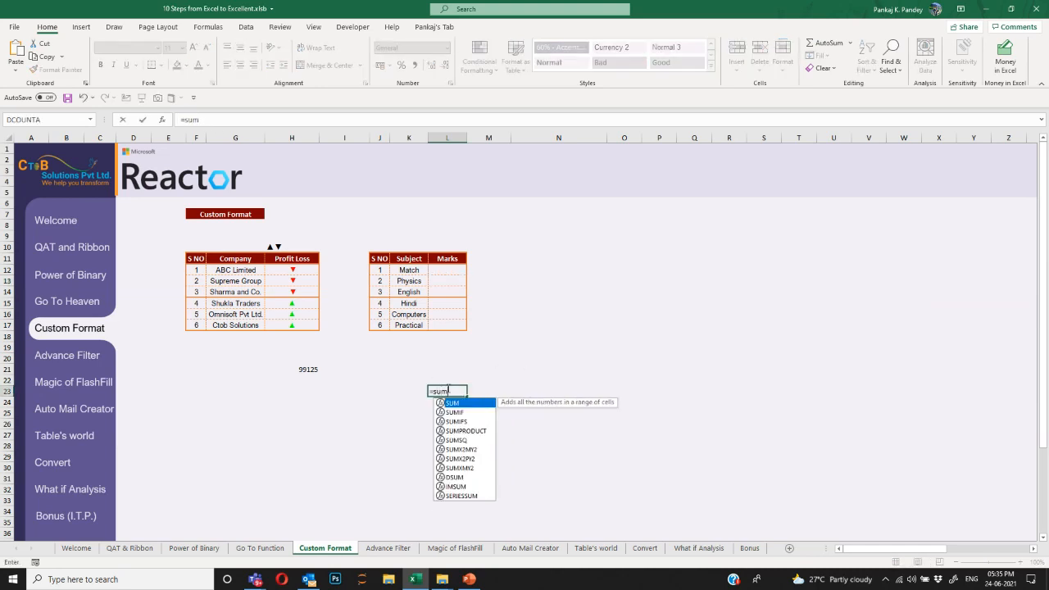
key(ctrl+Up)
key(ctrl+Up)
key(ctrl+shift+Down)
key(ctrl+Return)
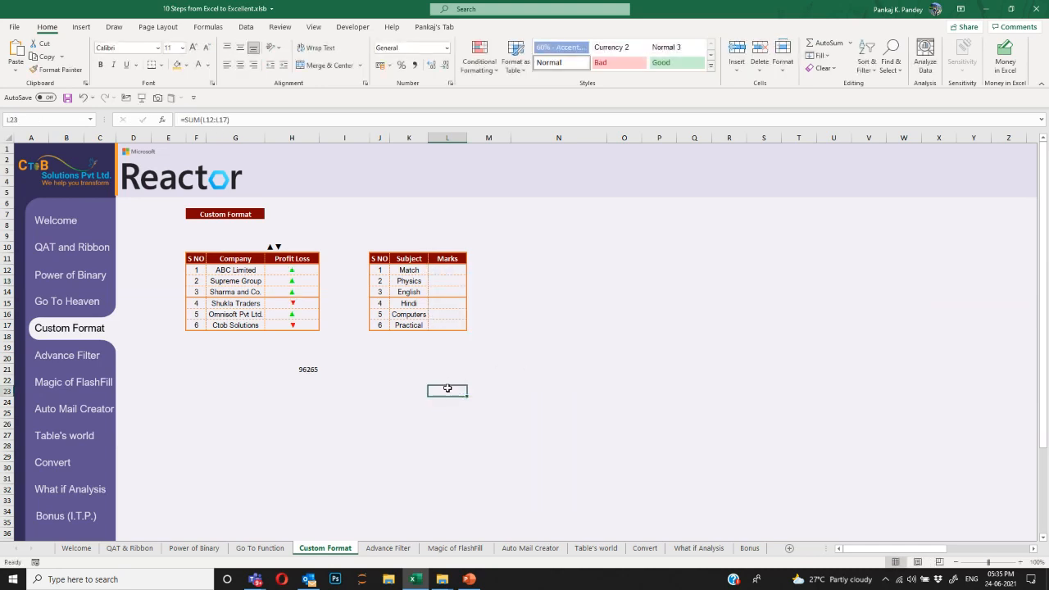
key(Up)
click(448, 388)
Select the hidden Marks cells L12:L17 to check their status-bar statistics.
drag(450, 269, 451, 320)
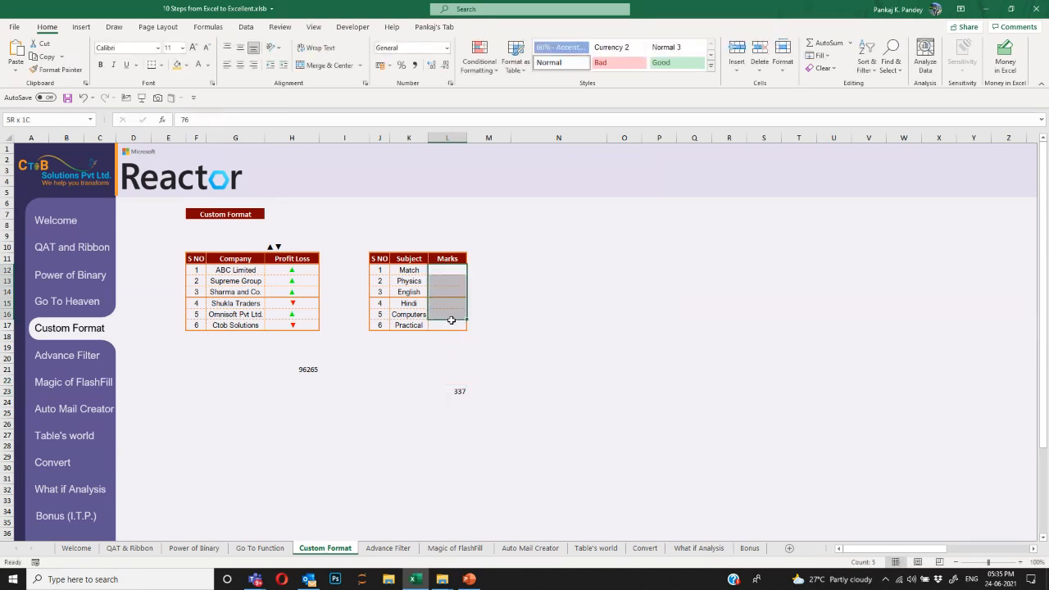
click(483, 335)
drag(446, 270, 445, 326)
click(508, 316)
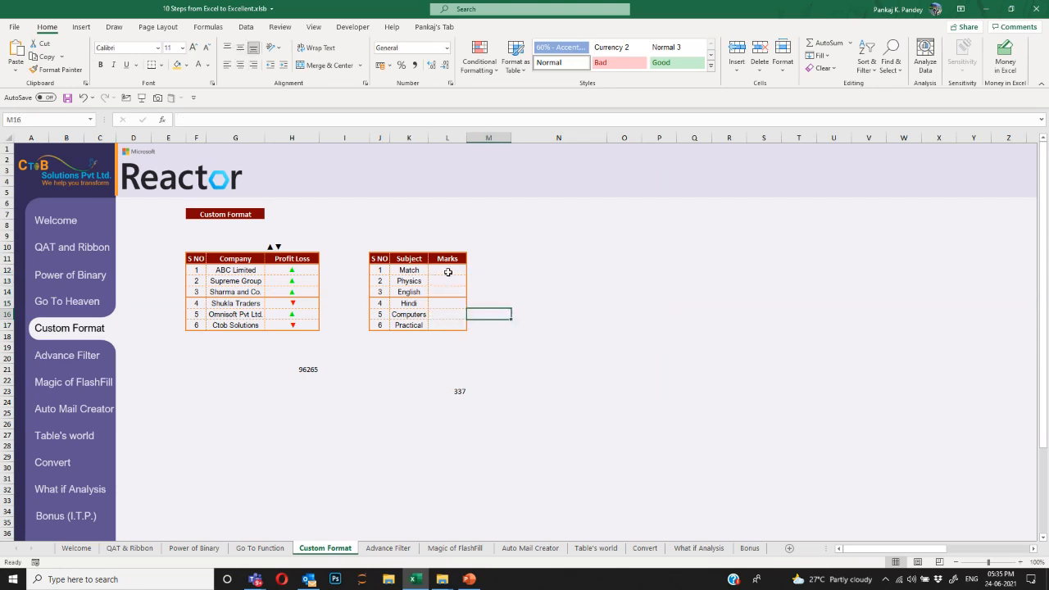
drag(447, 271, 450, 325)
click(515, 313)
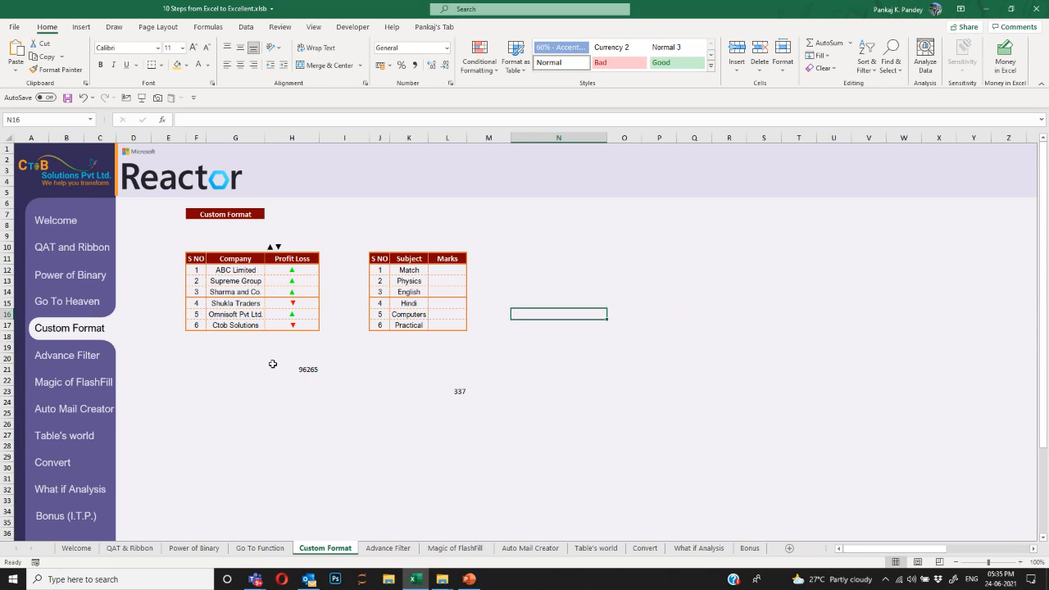
On the Advance Filter sheet, add header filters and filter Location to Building 1.
click(66, 359)
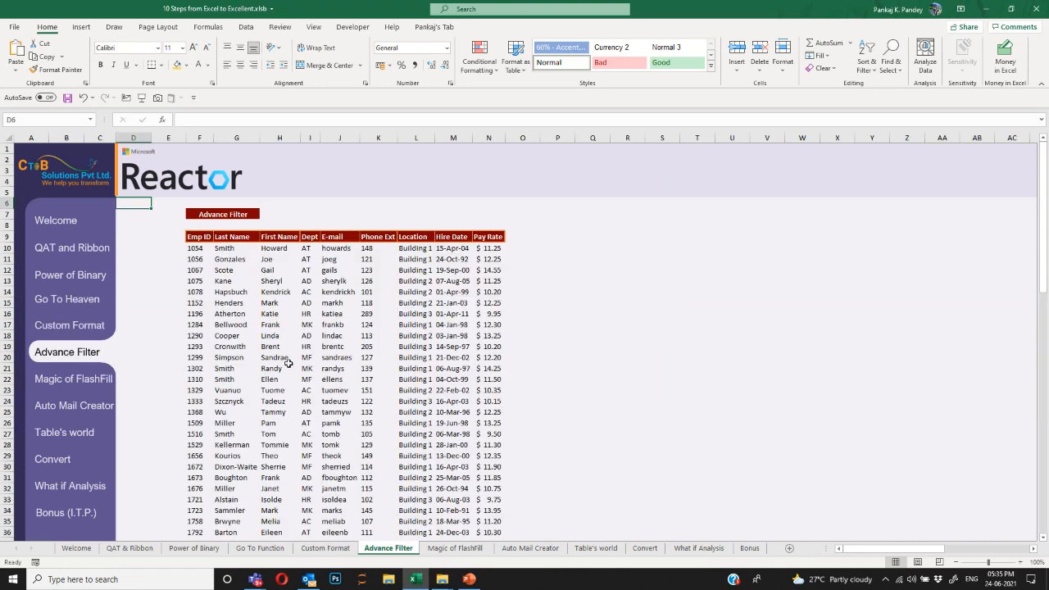
drag(212, 236, 486, 233)
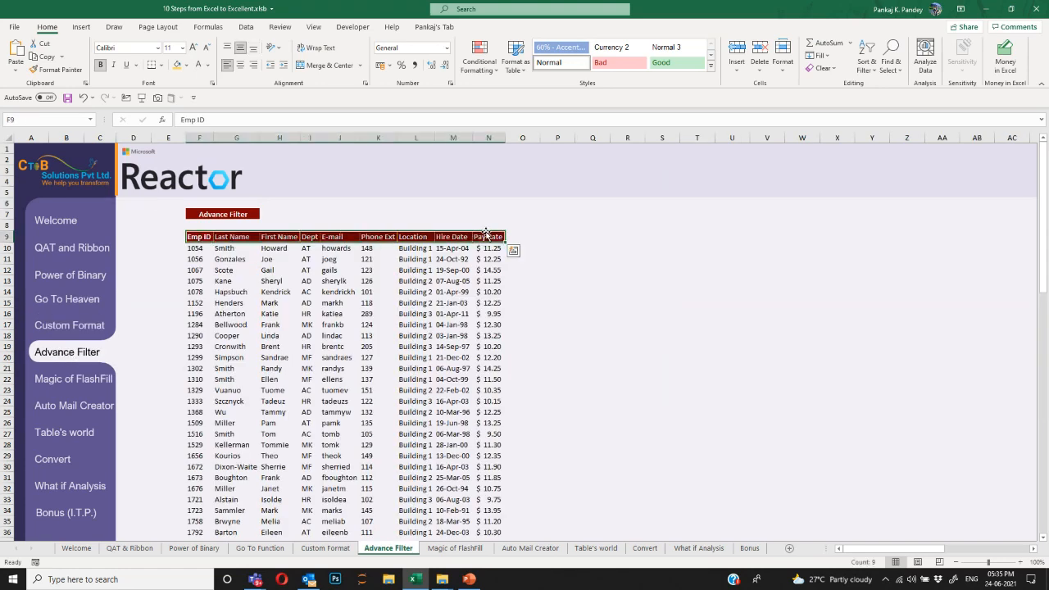
key(ctrl+shift+l)
key(Right)
key(Right)
key(Right)
key(Right)
key(Right)
key(Right)
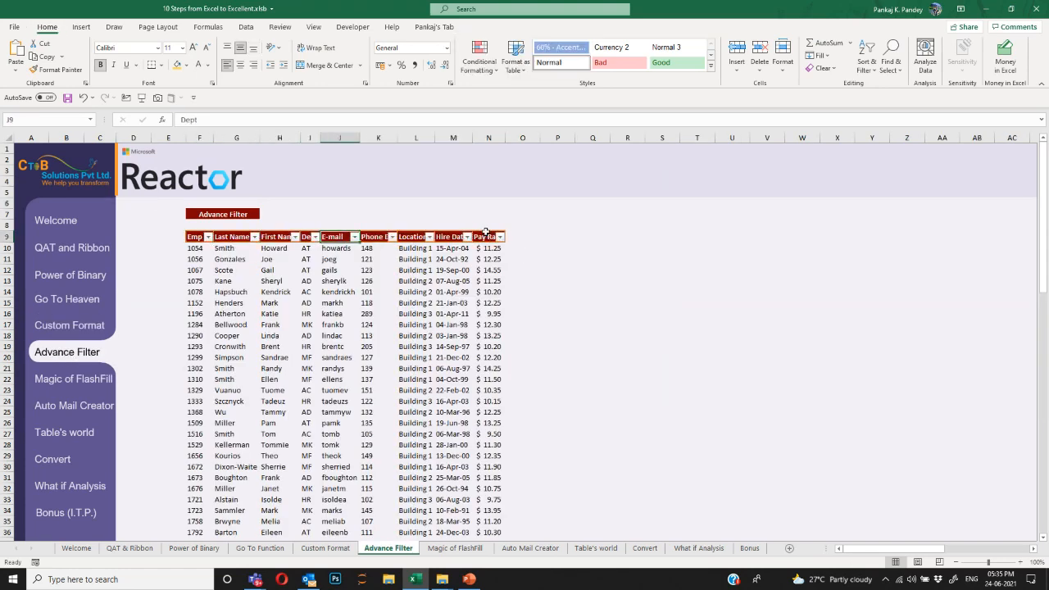
key(alt+Down)
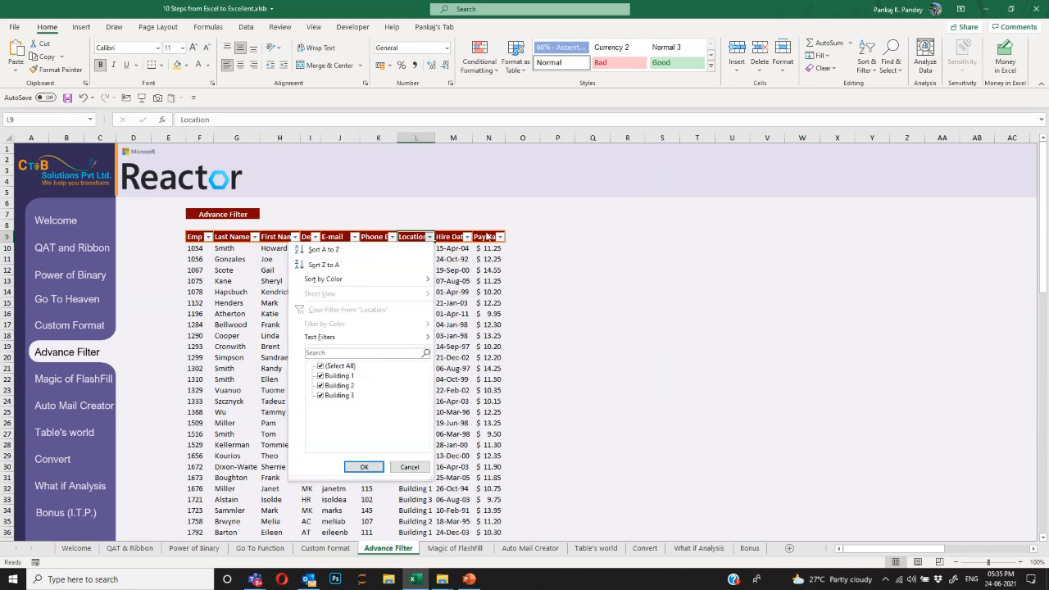
key(Down)
key(Down)
key(Down)
key(Down)
key(Down)
key(Down)
key(space)
key(Down)
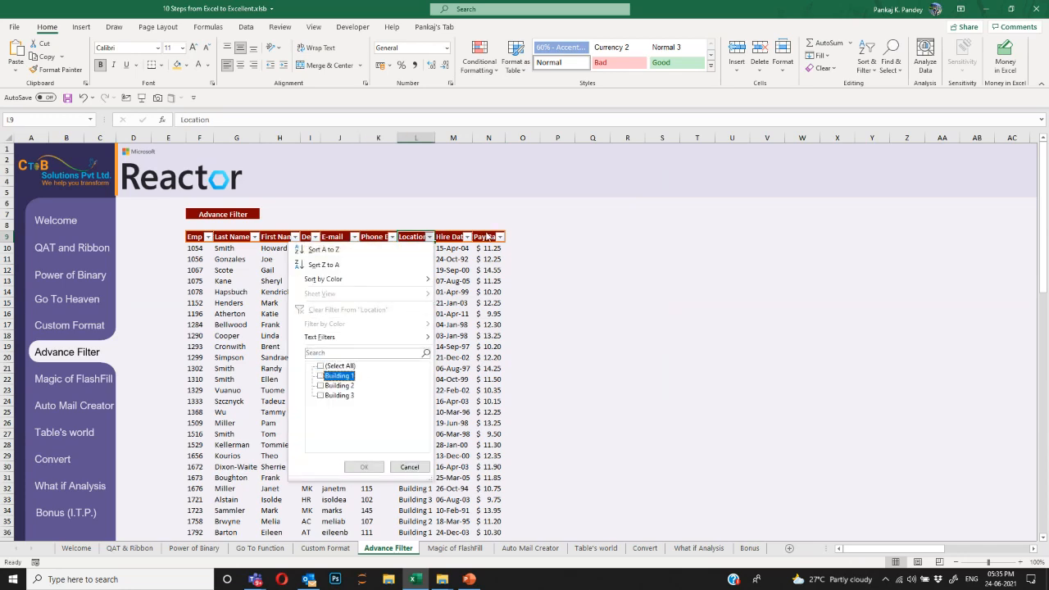
key(space)
key(Return)
Select the filtered table, dismiss Quick Analysis, and undo the Building 1 filter.
key(ctrl+Left)
key(ctrl+a)
key(ctrl+q)
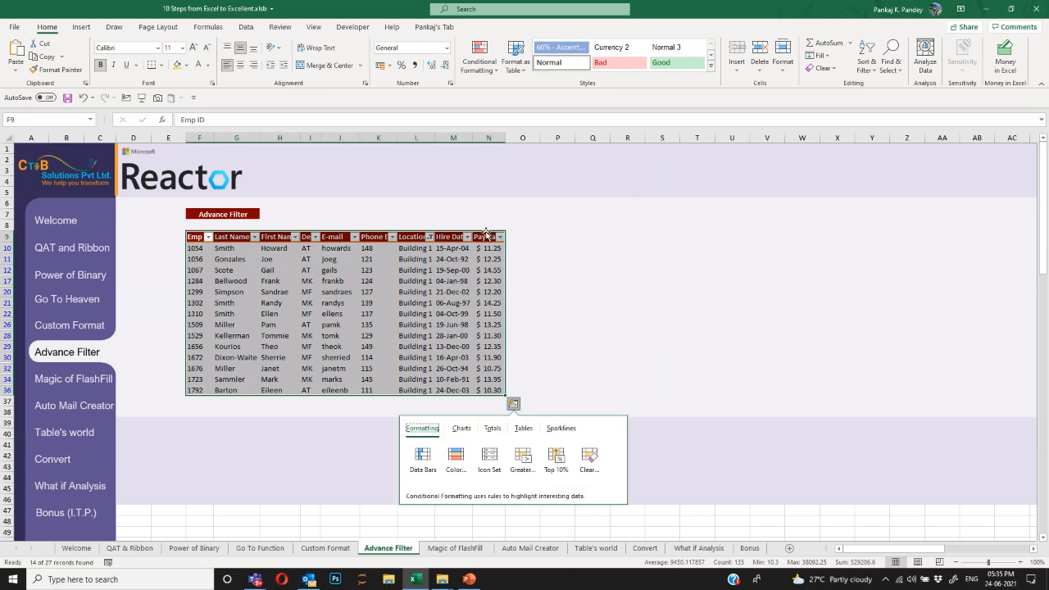
key(Escape)
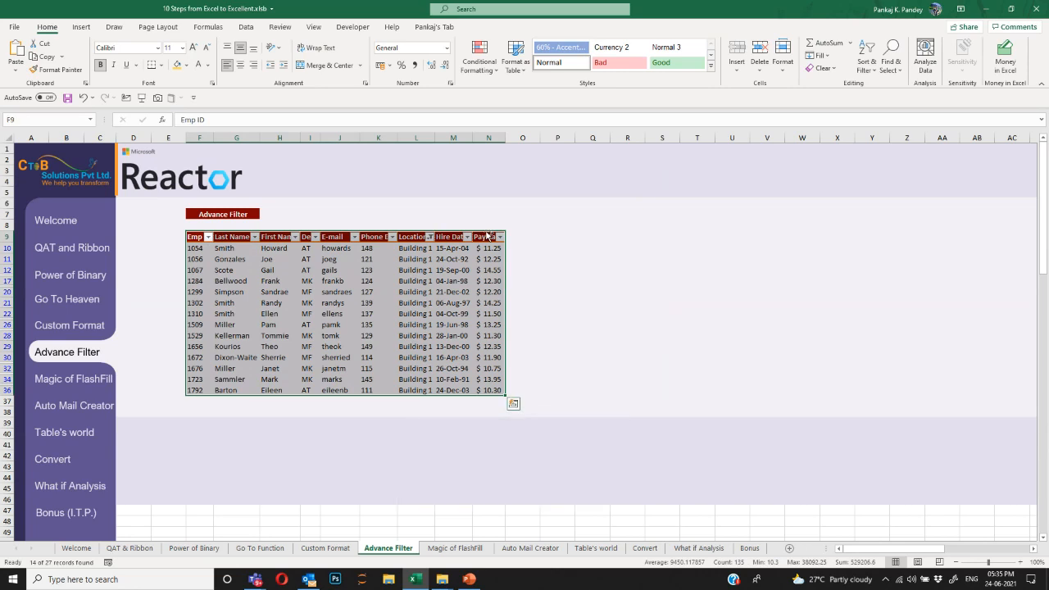
key(ctrl+z)
key(ctrl+z)
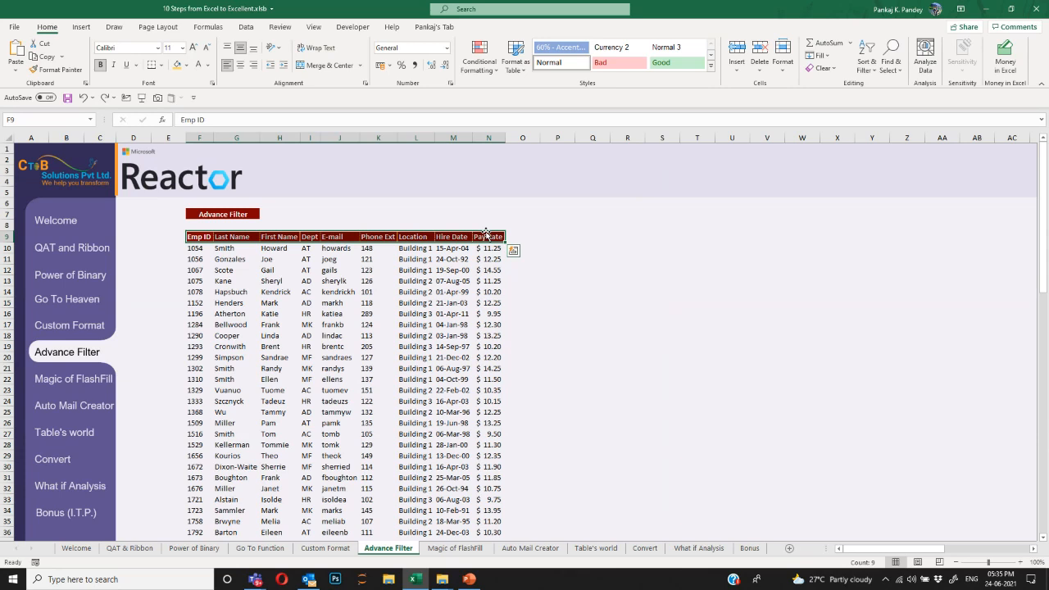
Turn filters back on and filter the Dept column to HR only.
key(ctrl+shift+l)
key(Right)
key(Right)
key(Right)
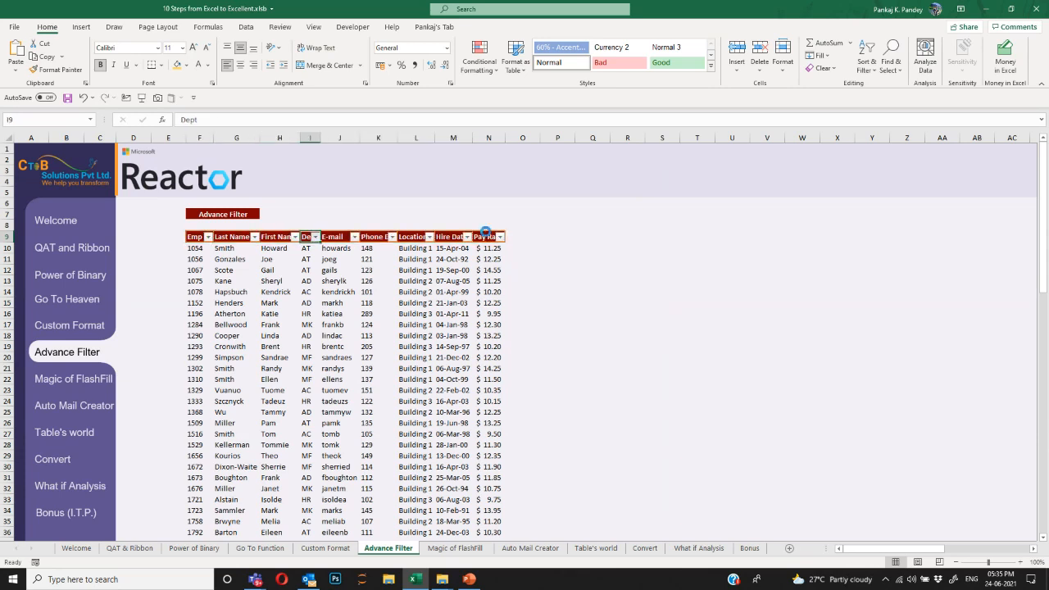
key(alt+Down)
key(Down)
key(Down)
key(Down)
key(Down)
key(Down)
key(Down)
key(space)
key(Down)
key(Down)
key(Down)
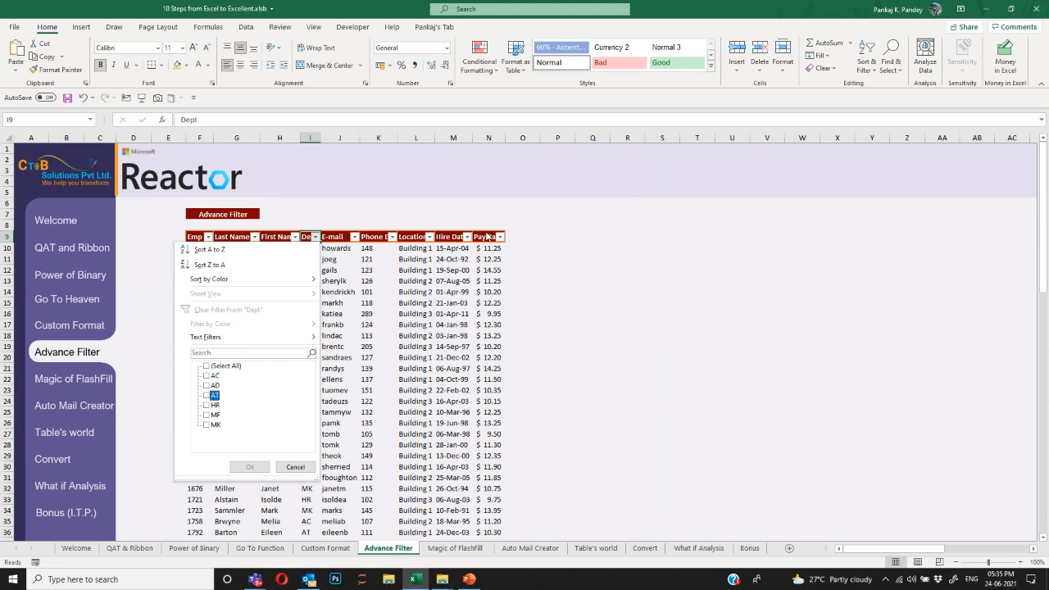
key(Down)
key(space)
key(Return)
Copy the filtered HR table and paste it into a new workbook, Book2.
key(Left)
key(Left)
key(Left)
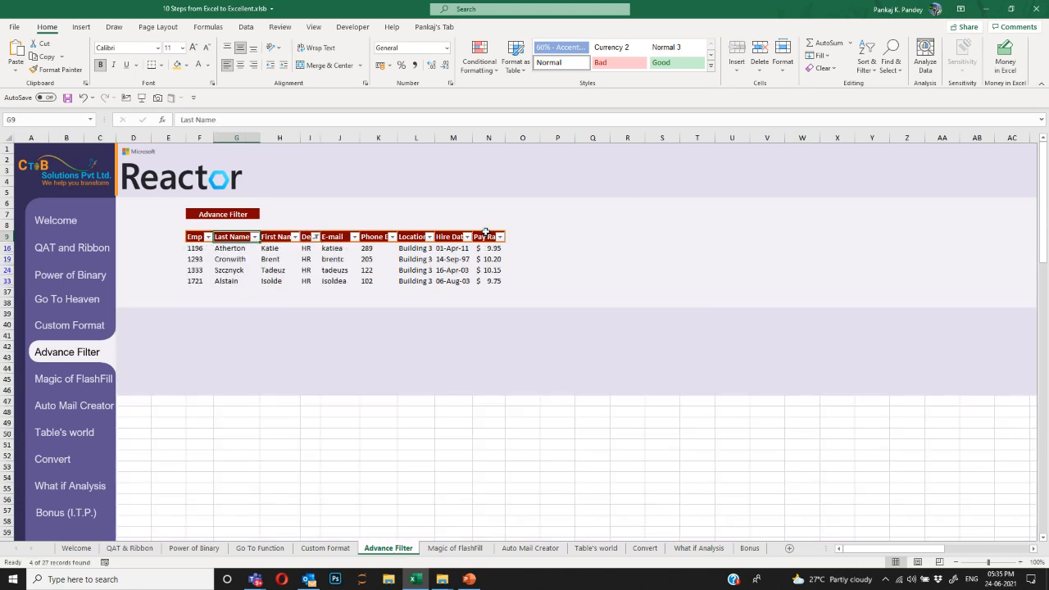
key(ctrl+a)
key(ctrl+c)
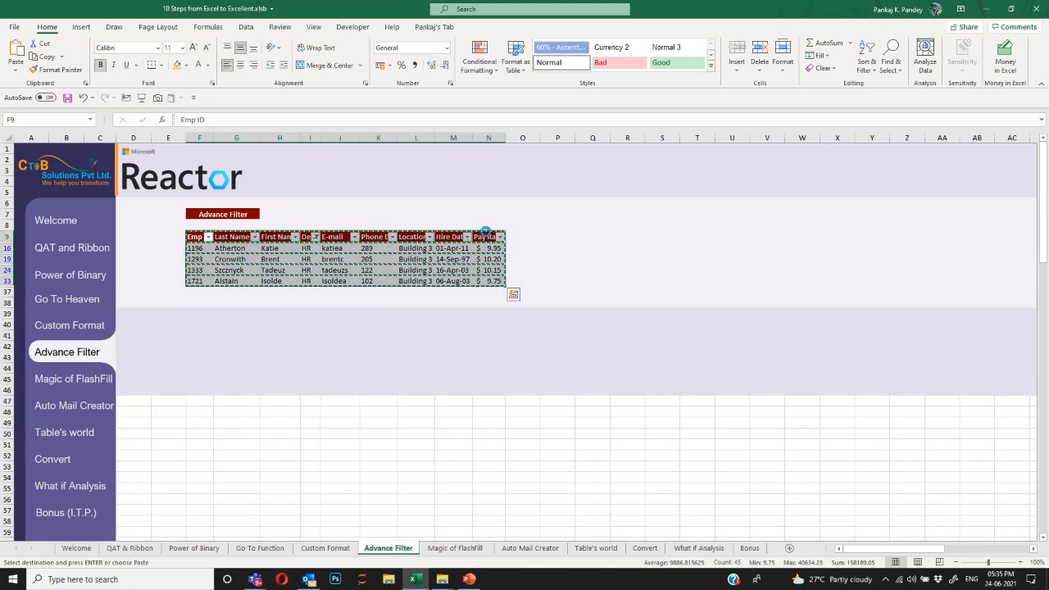
key(ctrl+n)
key(ctrl+v)
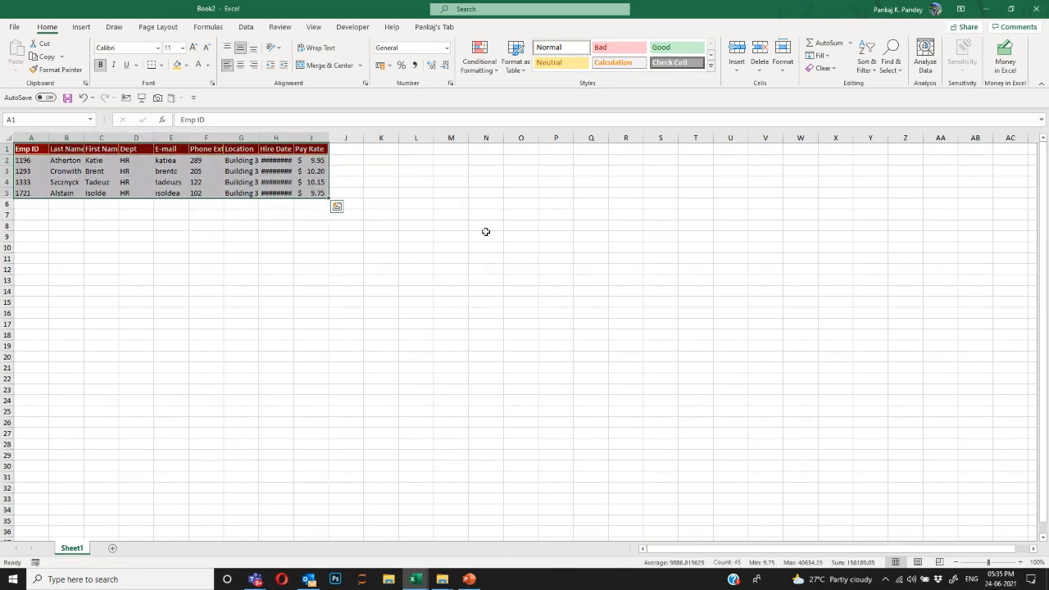
key(ctrl+w)
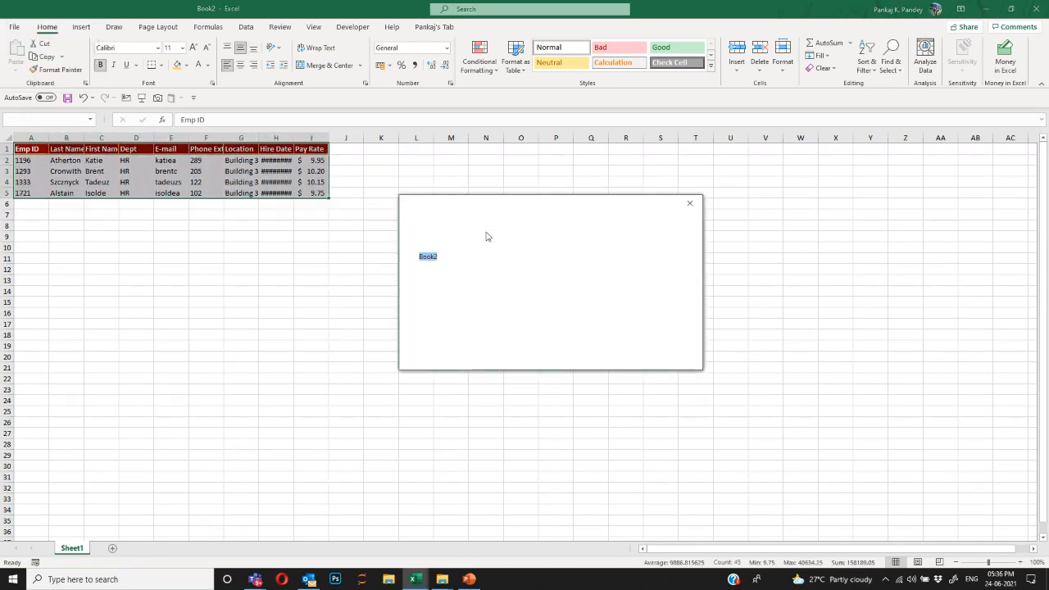
click(621, 350)
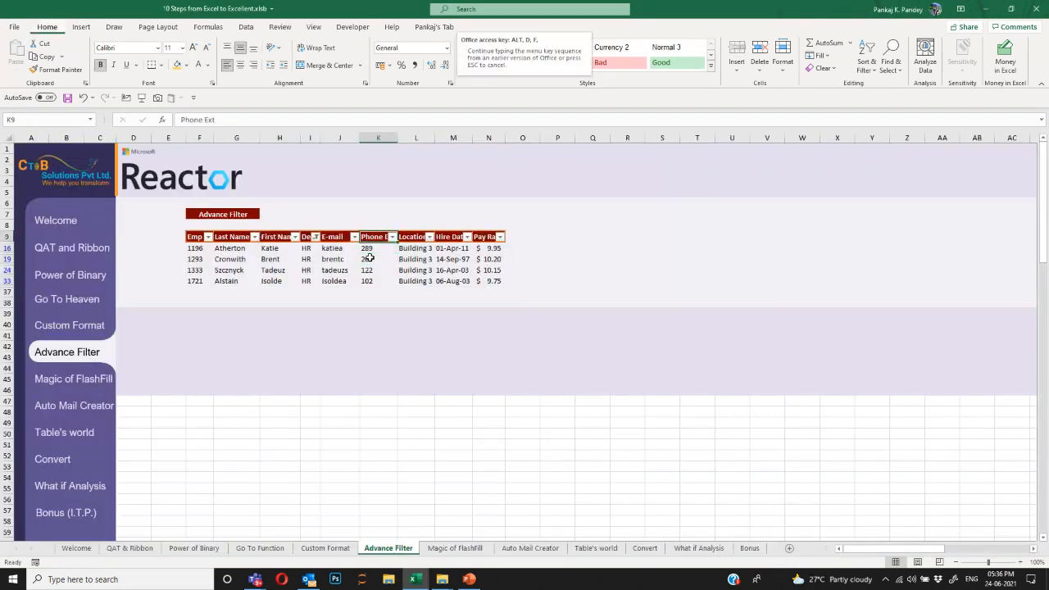
key(ctrl+shift+l)
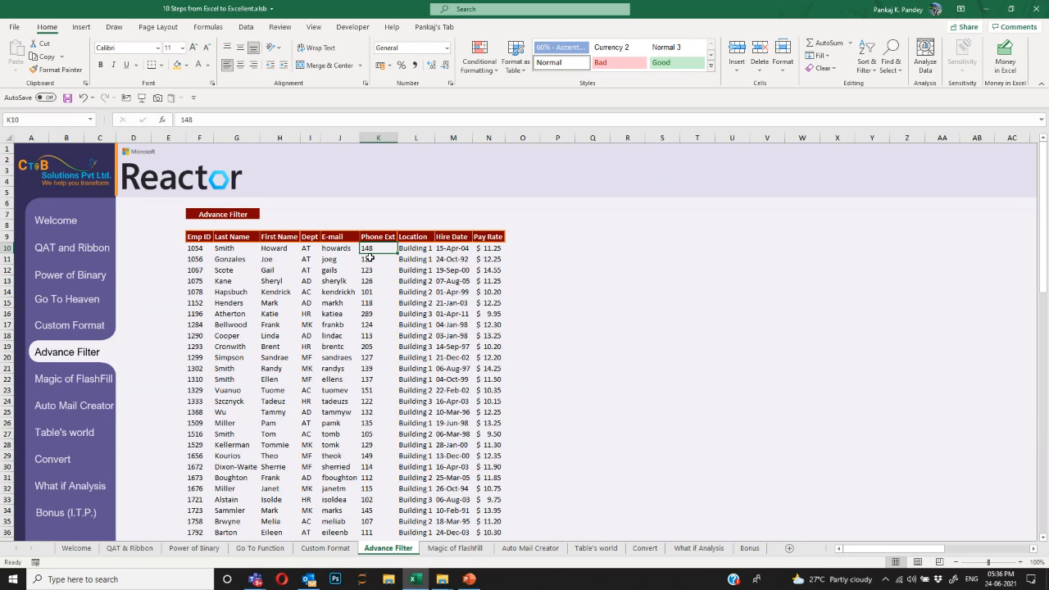
key(Up)
key(Left)
key(ctrl+Left)
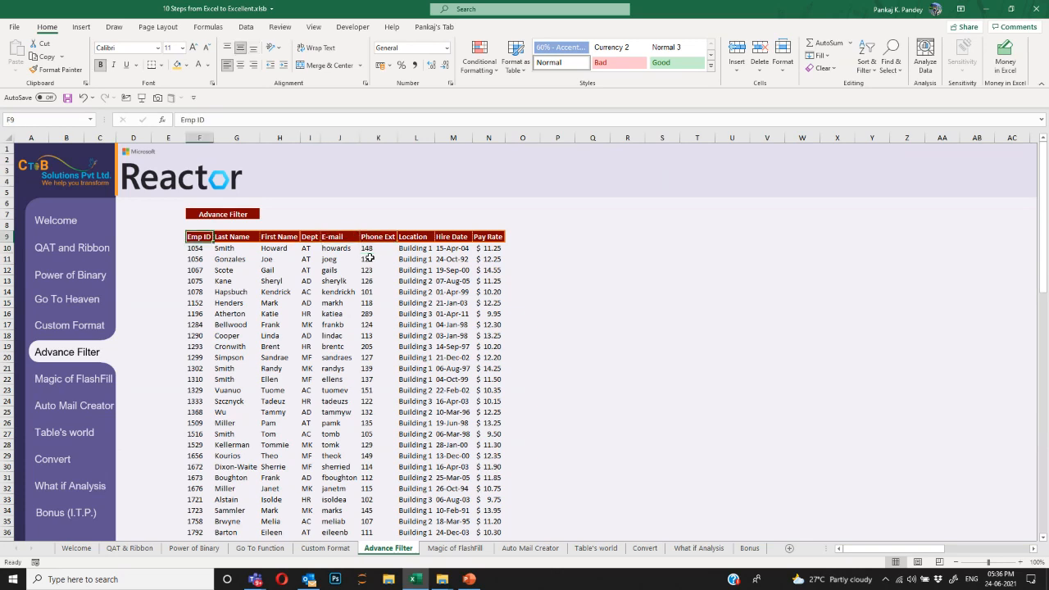
key(ctrl+shift+Right)
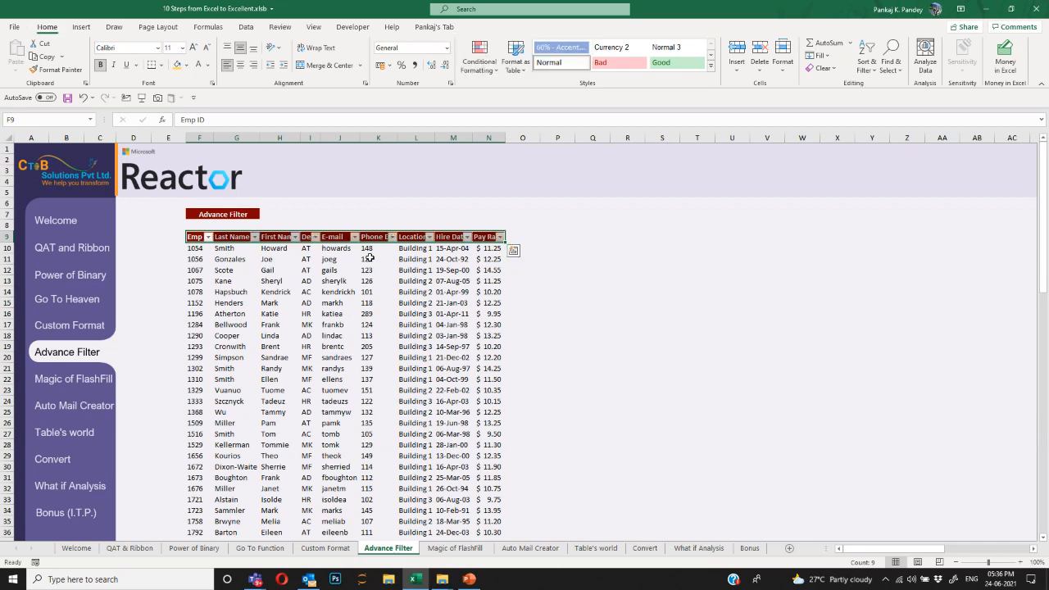
key(ctrl+shift+l)
key(ctrl+shift+l)
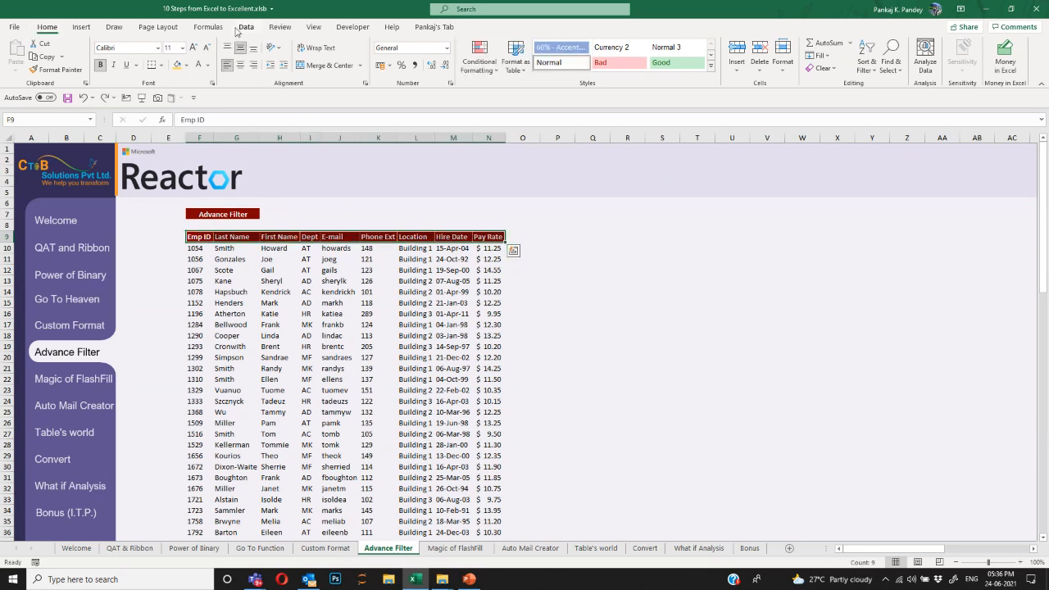
Turn on Data > Filter and filter Location to Building 1.
click(246, 27)
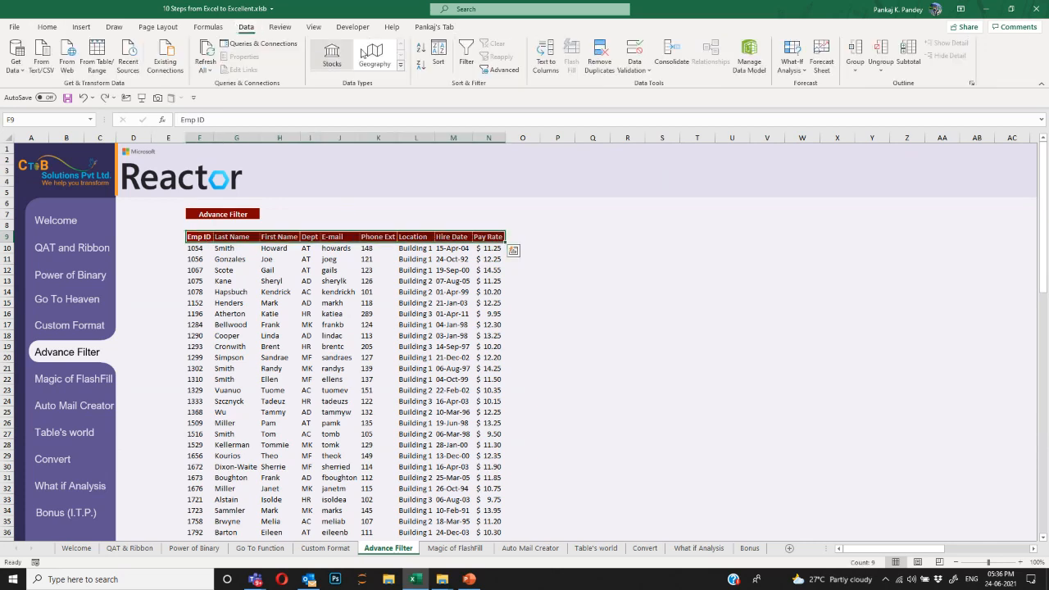
click(464, 55)
click(296, 236)
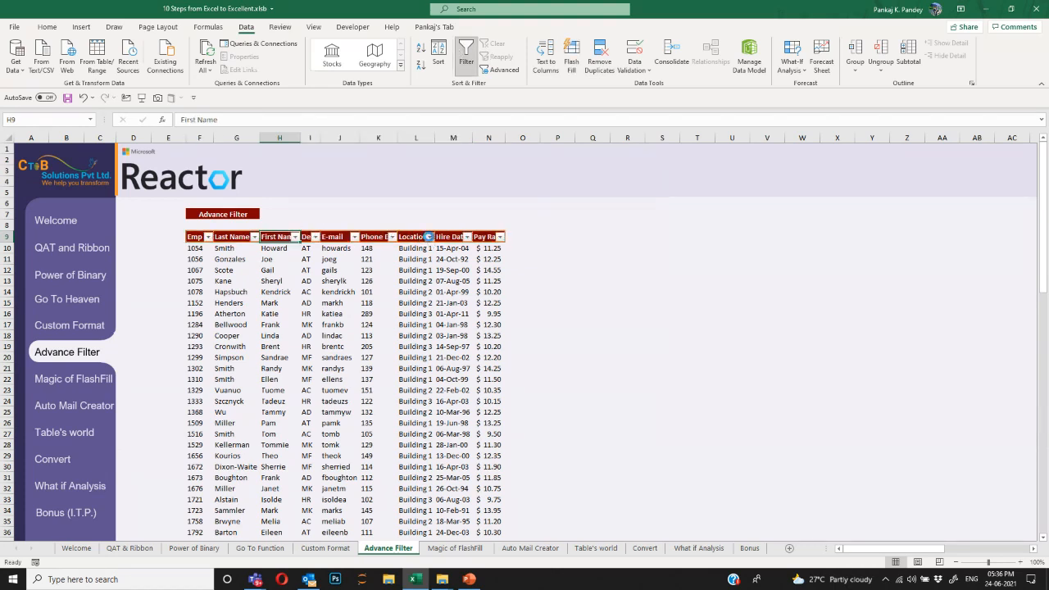
click(429, 237)
click(322, 366)
click(321, 375)
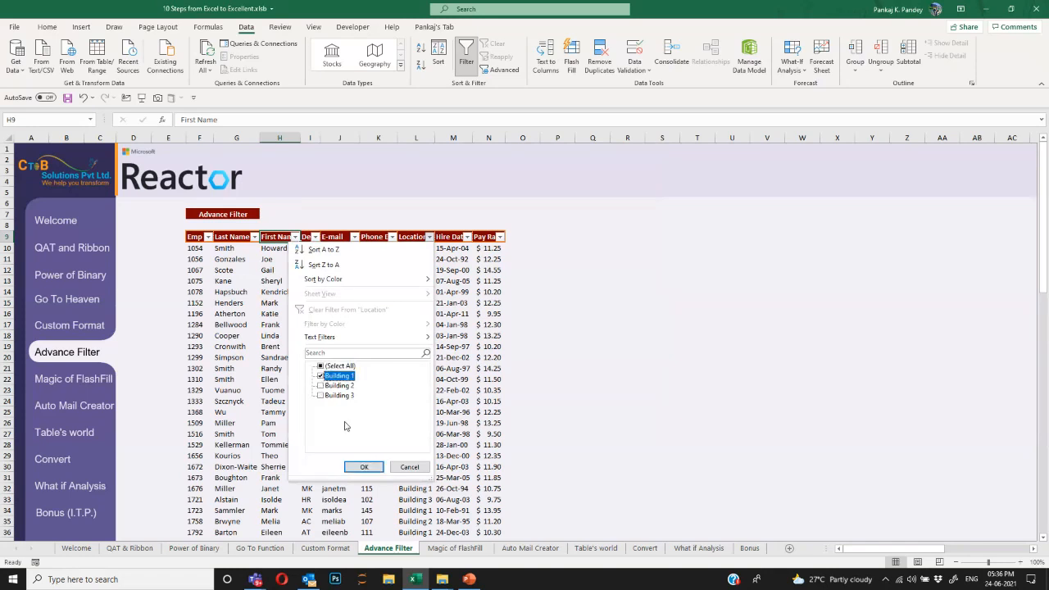
click(364, 466)
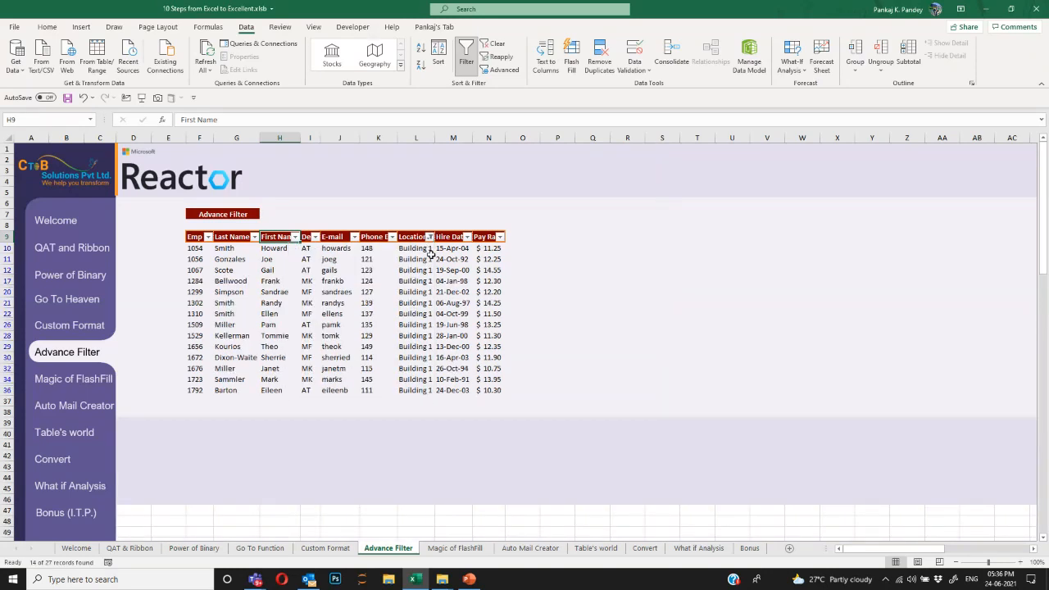
Filter Dept to AT, then clear all filters to show every record.
click(316, 237)
click(207, 366)
click(207, 376)
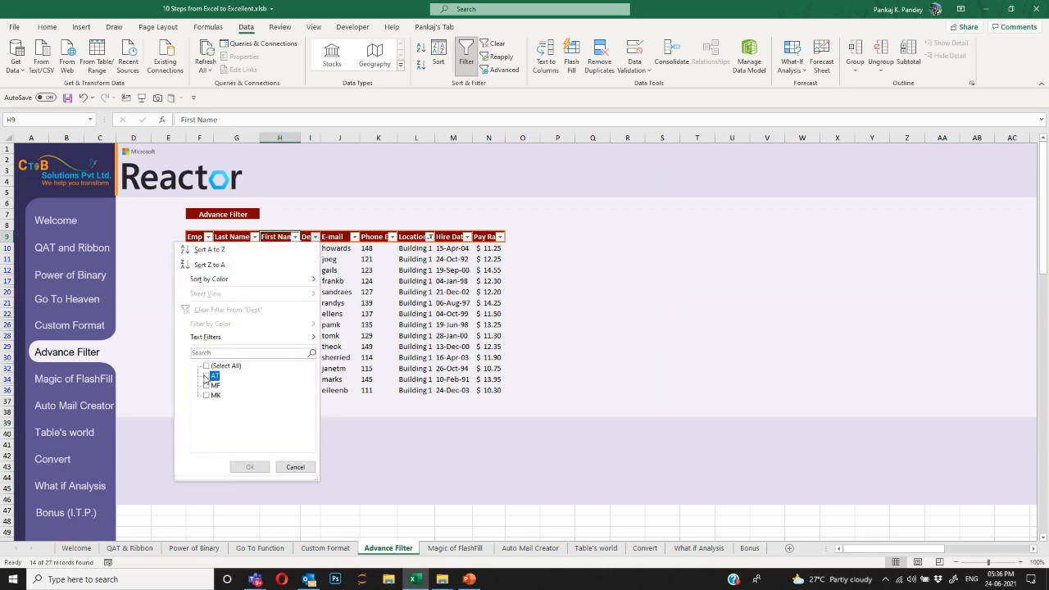
click(249, 467)
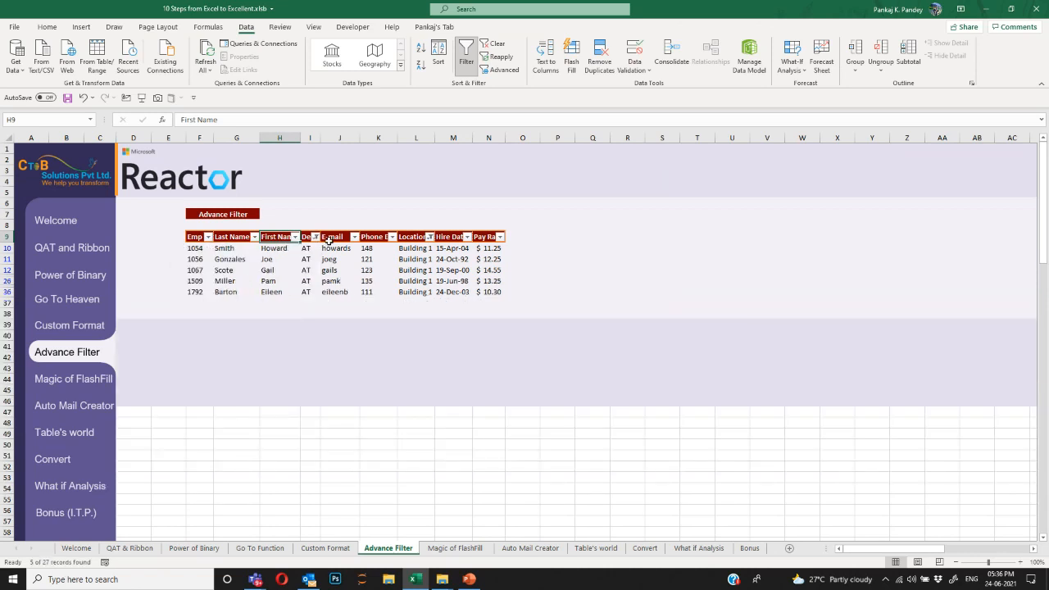
key(alt+a)
key(c)
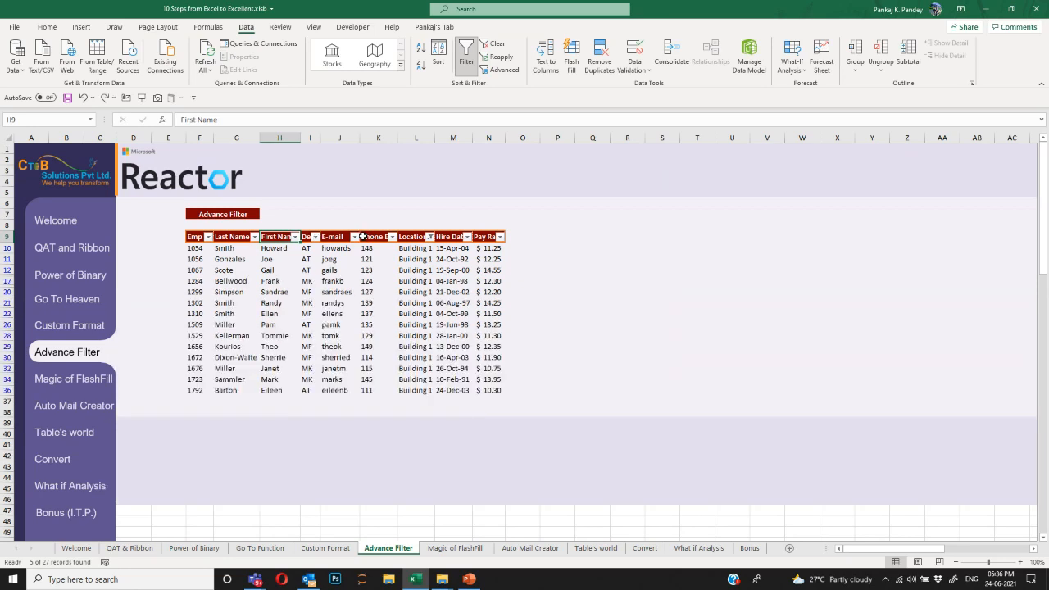
click(418, 237)
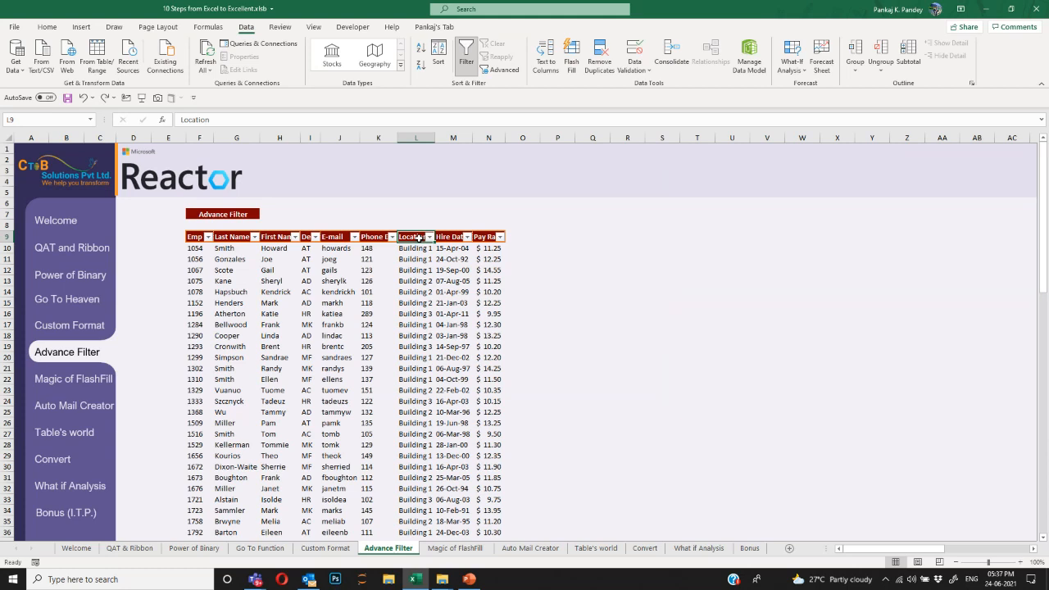
Turn off AutoFilter and copy the employee header row F9:N9.
key(ctrl+shift+l)
key(Left)
key(ctrl+Left)
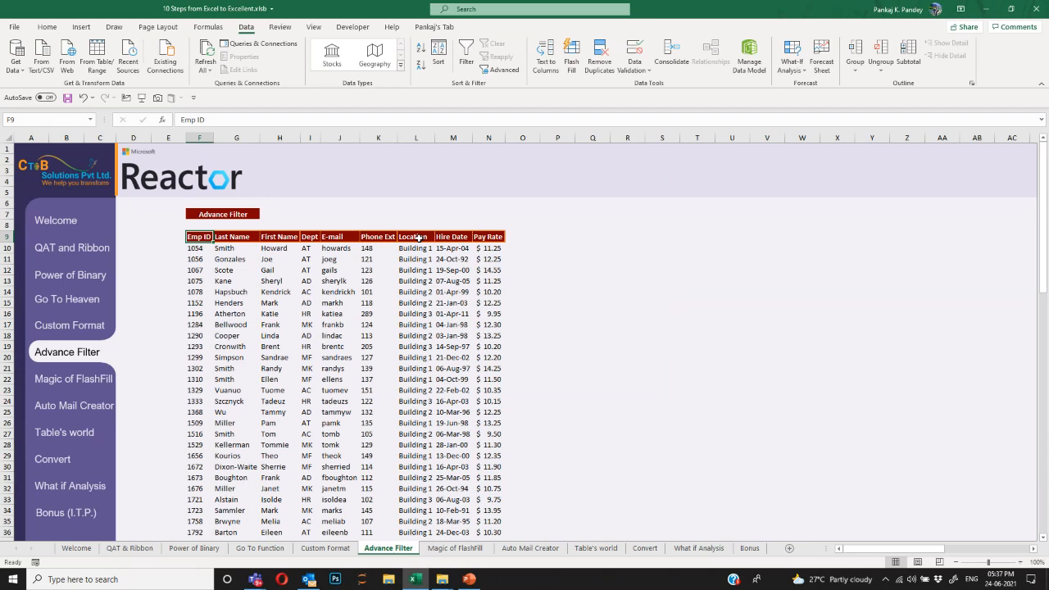
key(ctrl+shift+Right)
key(ctrl+c)
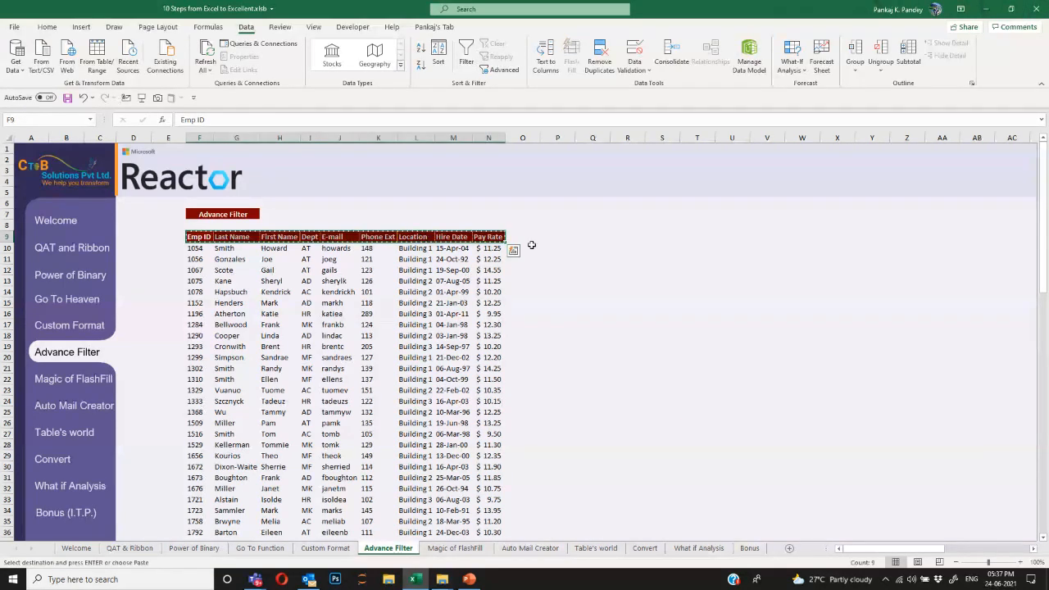
Paste the copied header row into Q9:Y9 as a criteria block.
click(564, 236)
click(586, 236)
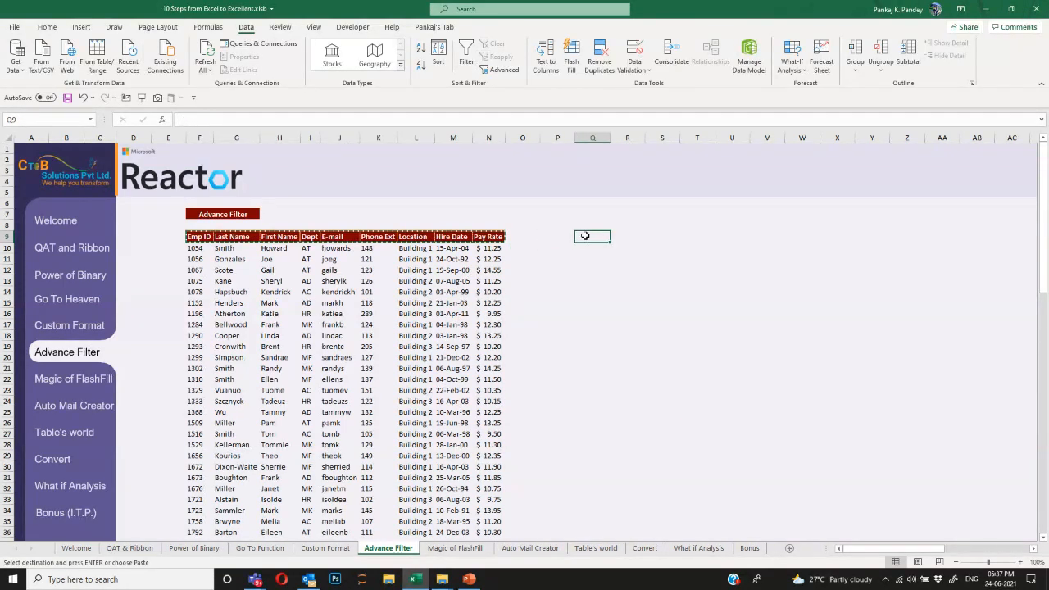
key(ctrl+v)
key(Escape)
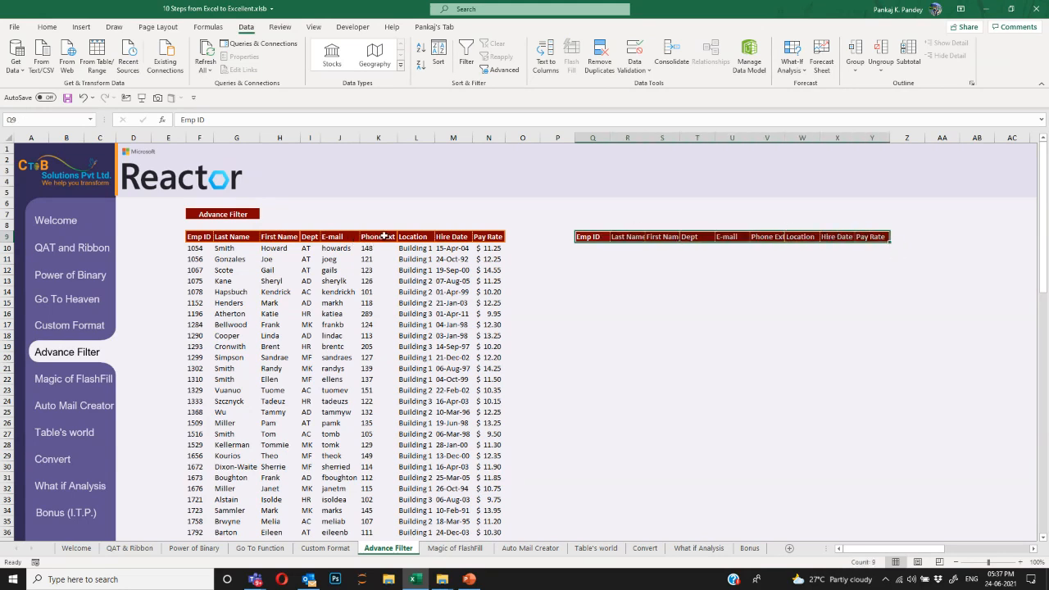
Copy Building 1 from L10 into W10 under the criteria Location header.
drag(420, 237, 418, 259)
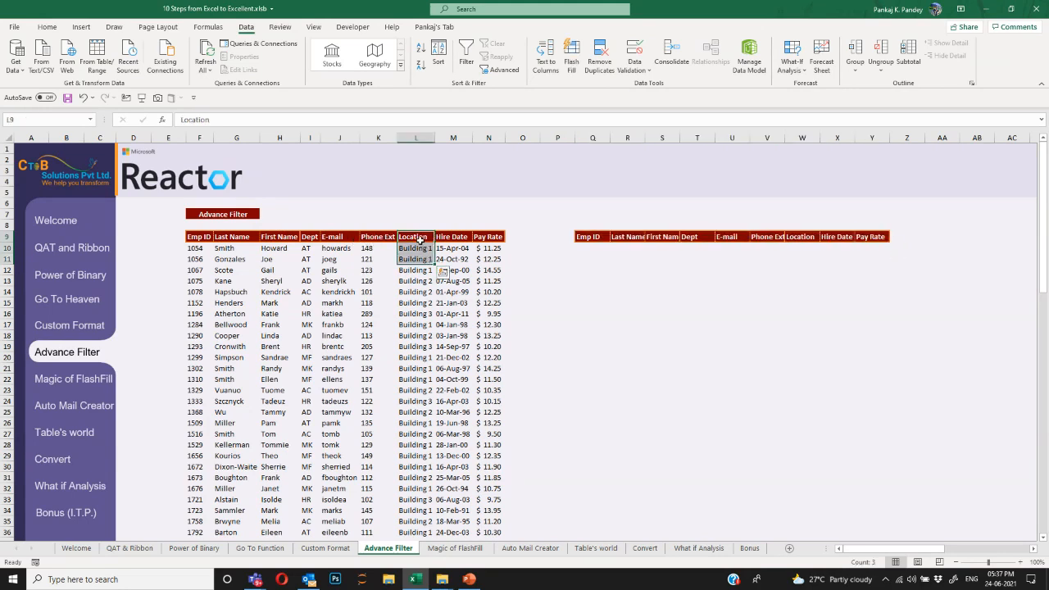
click(420, 237)
click(420, 247)
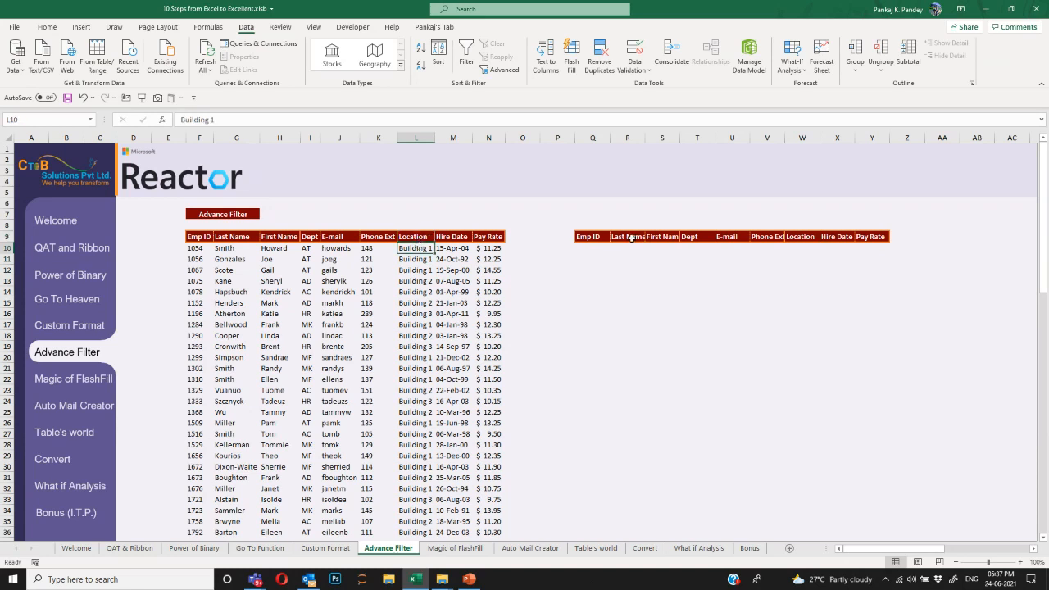
drag(588, 237, 867, 238)
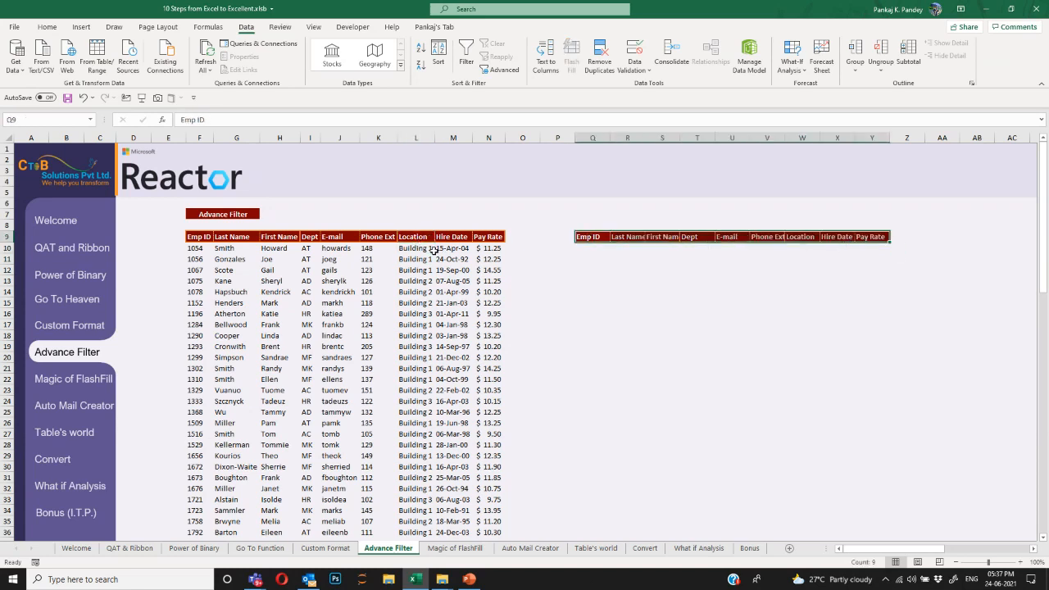
drag(193, 240, 496, 239)
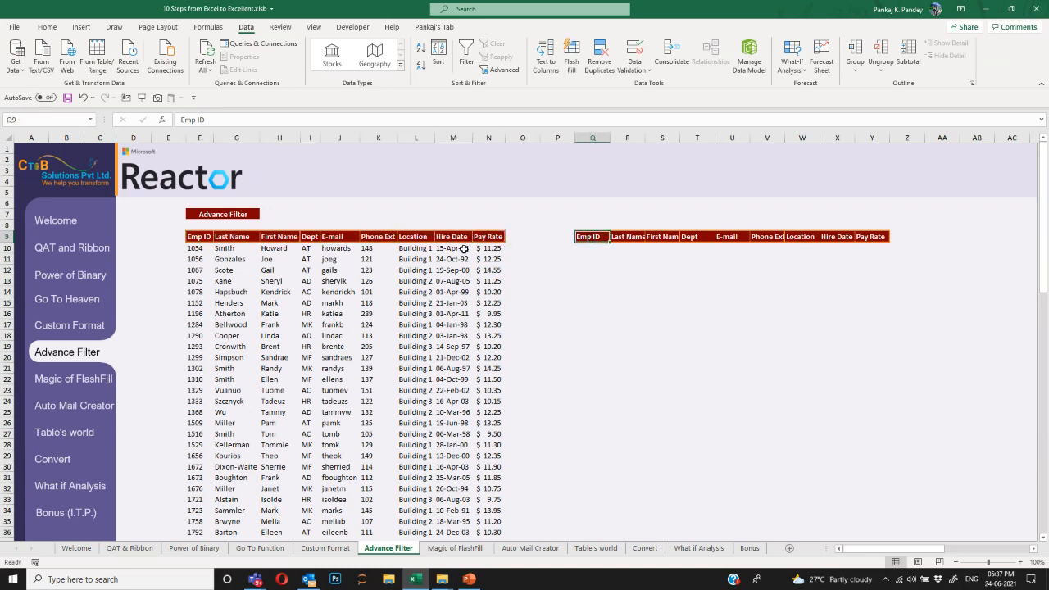
click(421, 248)
key(ctrl+c)
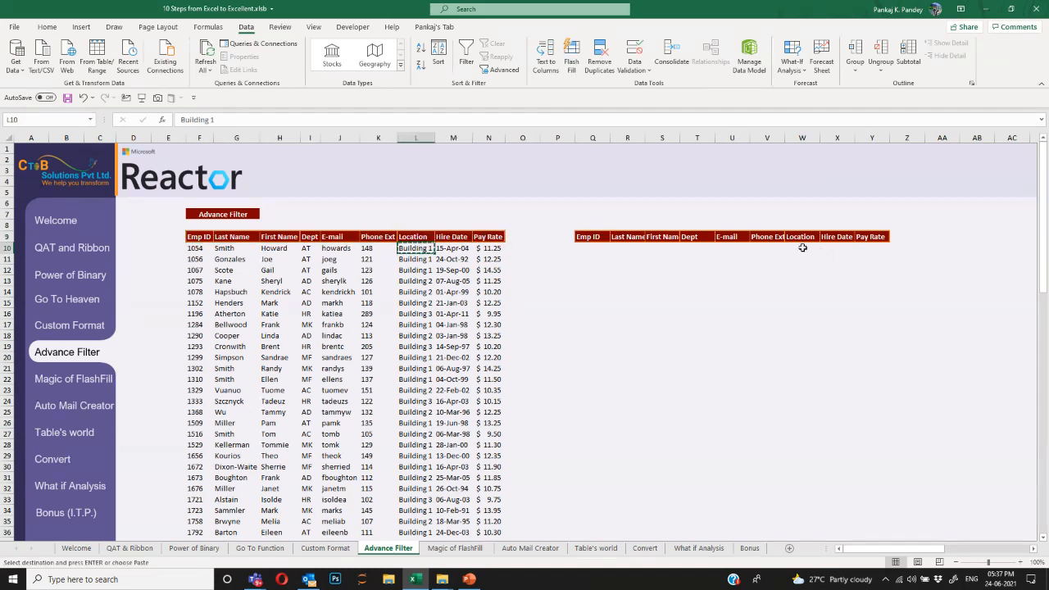
click(801, 248)
key(ctrl+v)
click(809, 259)
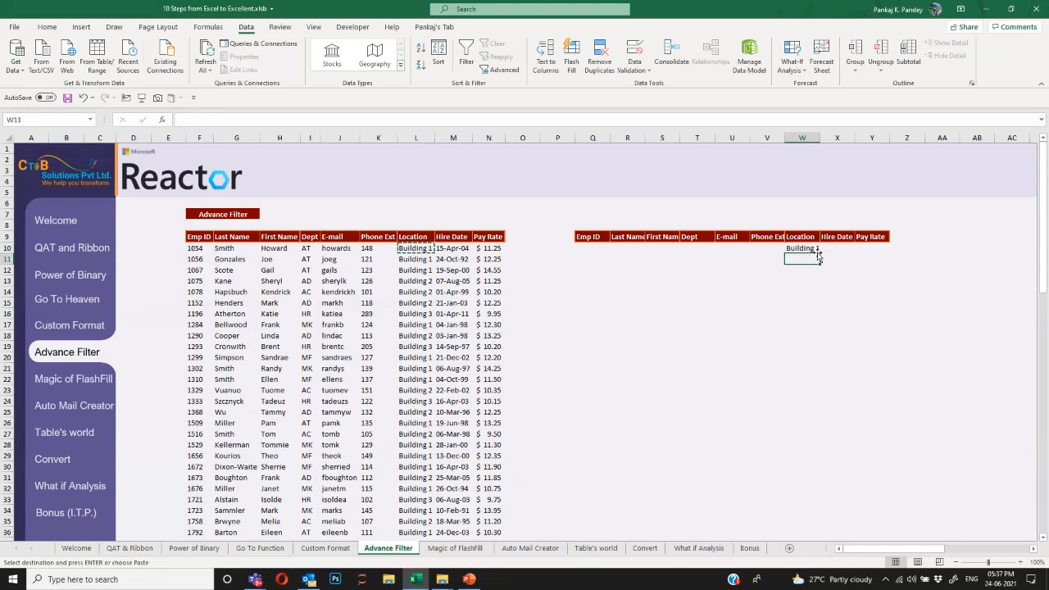
click(814, 251)
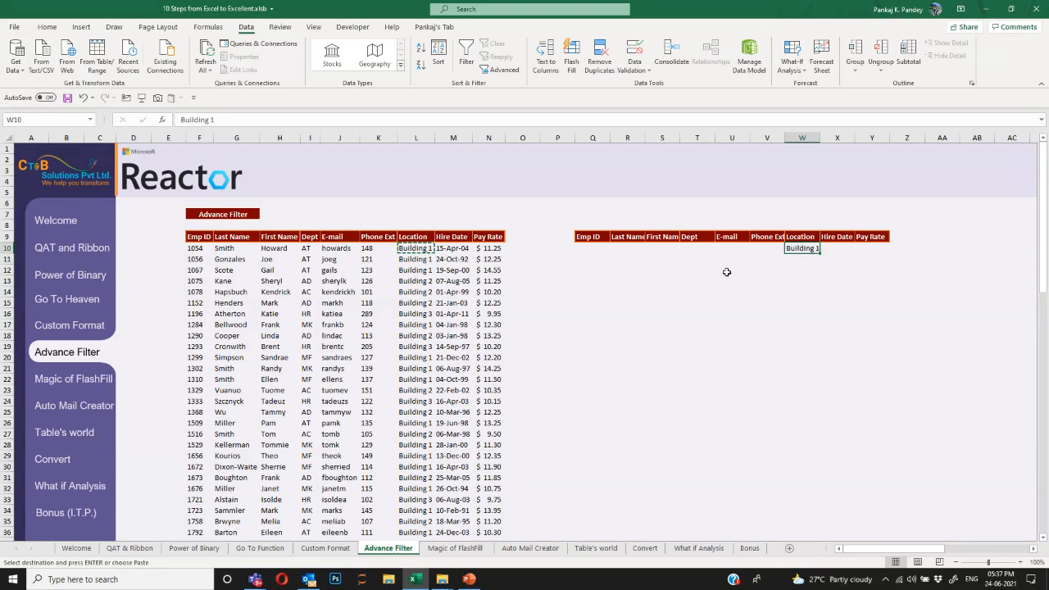
Copy AT from I10 into T10 under the criteria Dept header.
click(307, 249)
key(Escape)
key(ctrl+c)
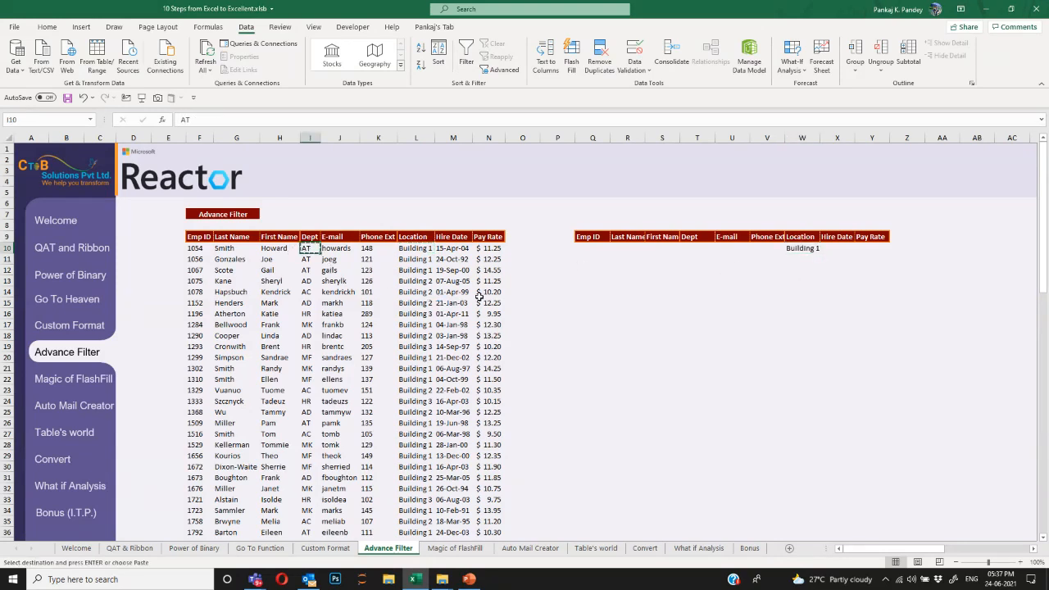
click(698, 248)
key(ctrl+v)
key(Escape)
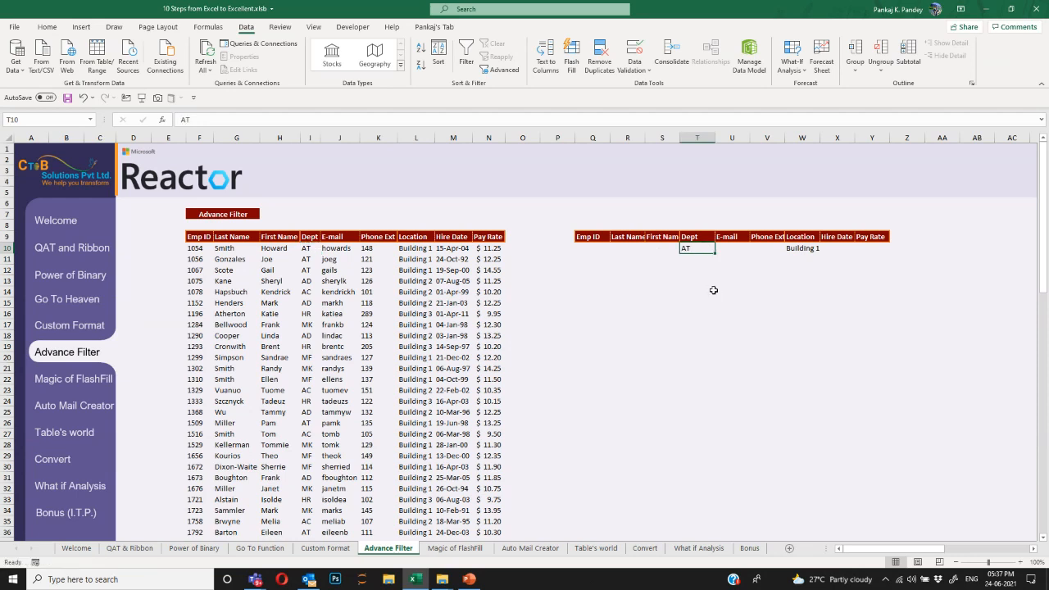
click(523, 259)
click(454, 270)
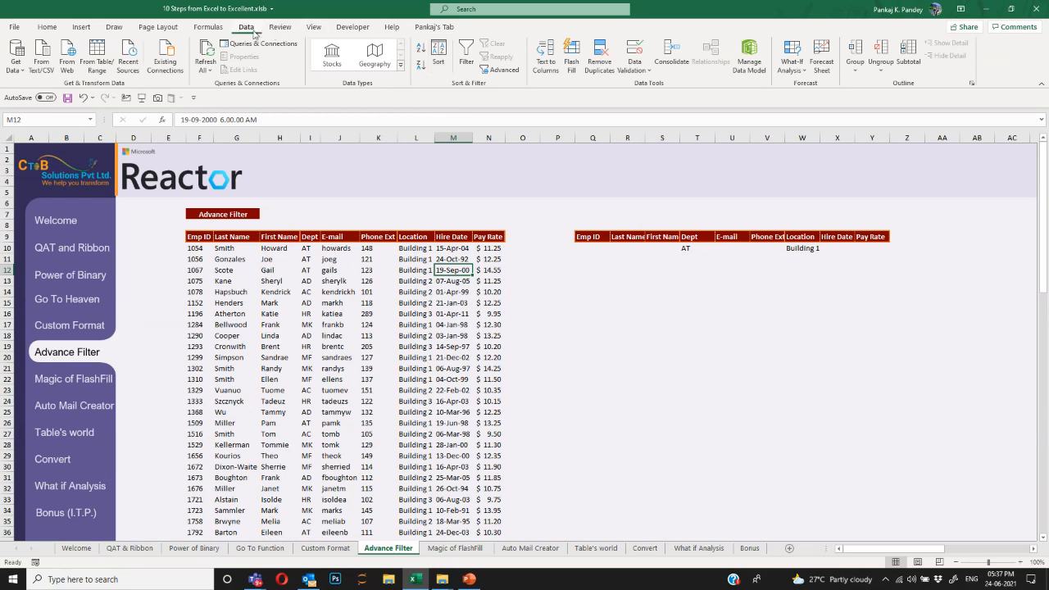
In Advanced Filter, set the list range to the employee table F9:N36.
click(497, 69)
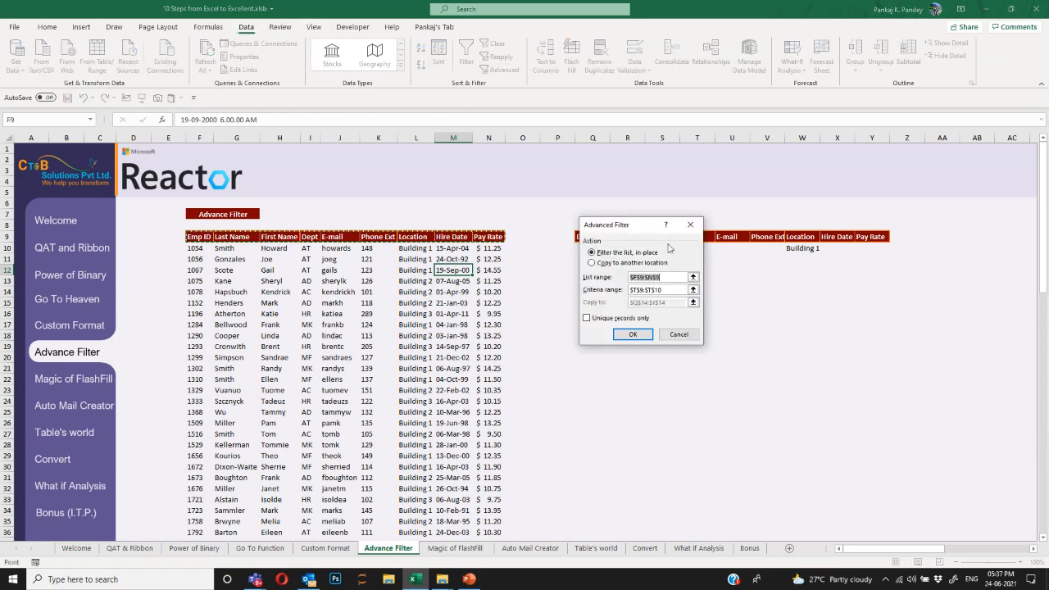
drag(652, 227, 721, 208)
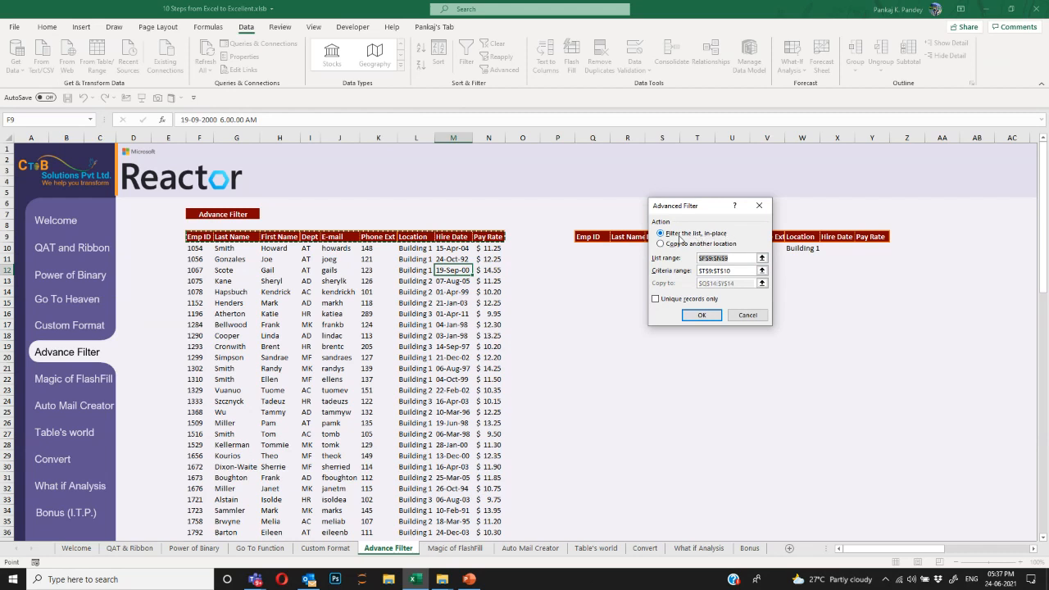
drag(740, 258, 681, 260)
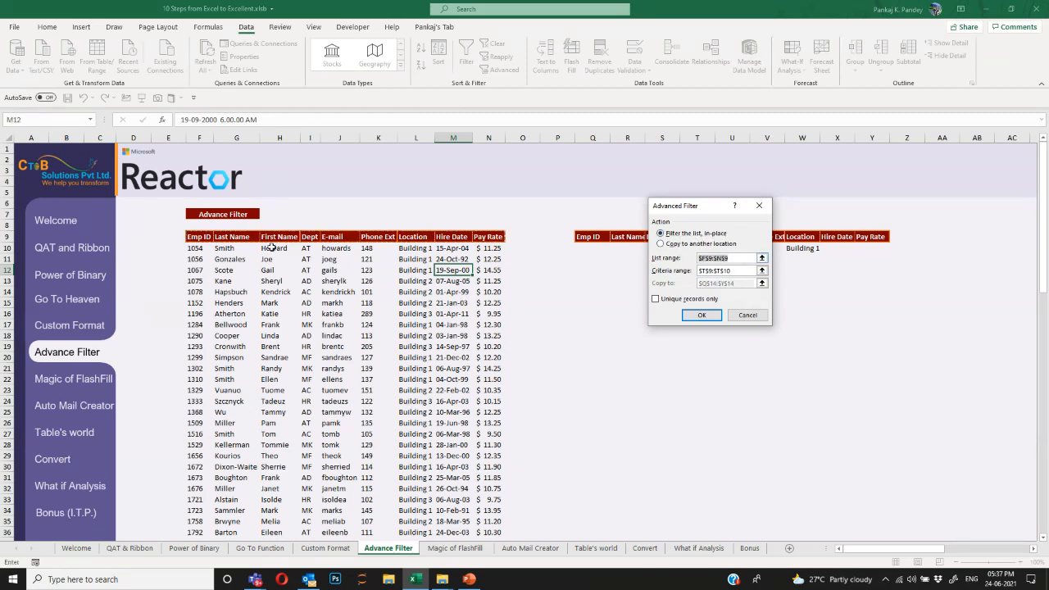
drag(199, 237, 497, 533)
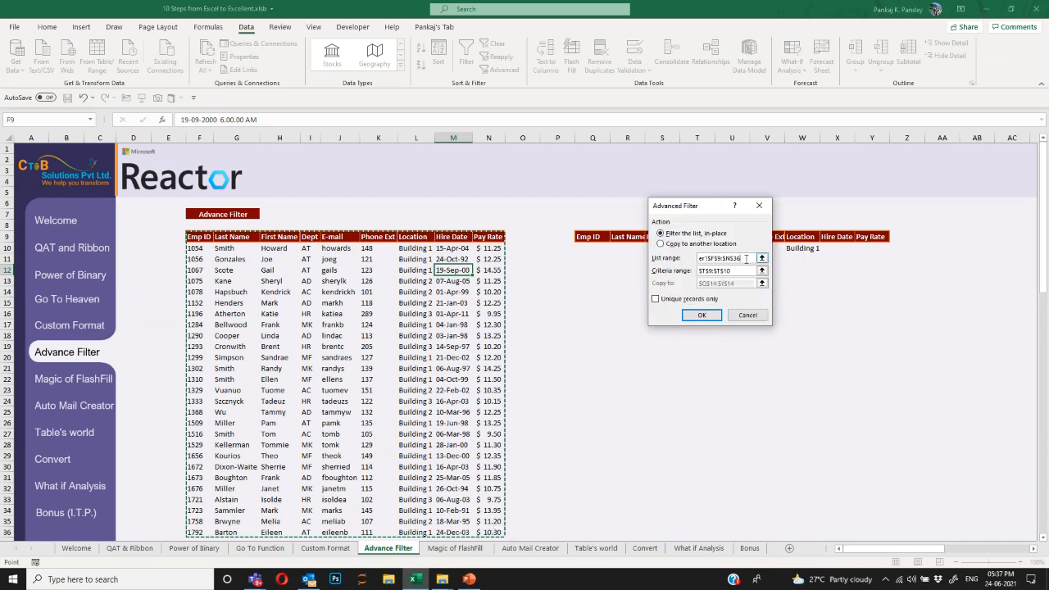
click(745, 259)
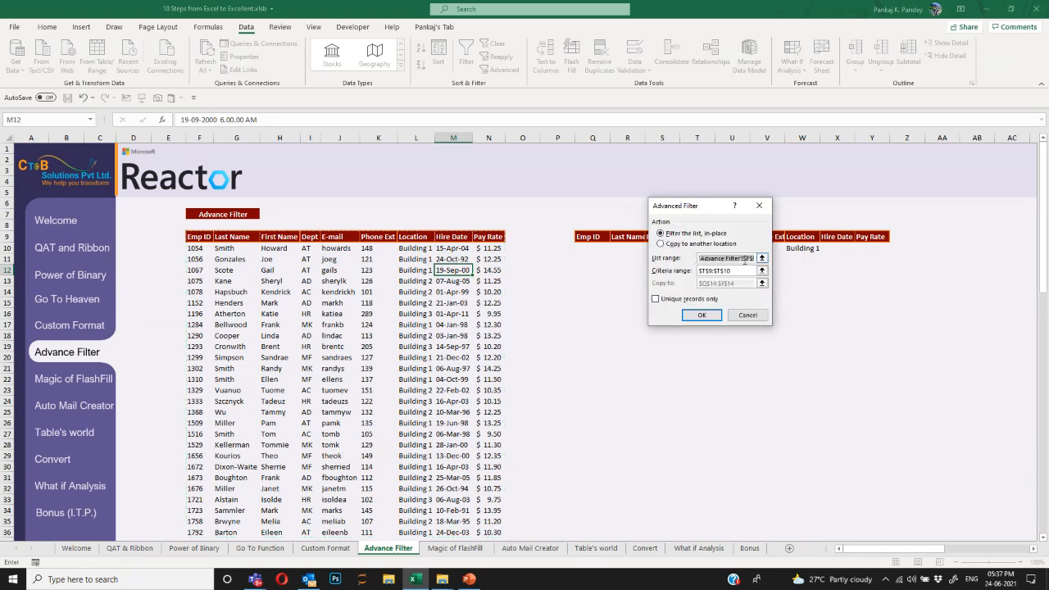
key(BackSpace)
drag(200, 239, 487, 526)
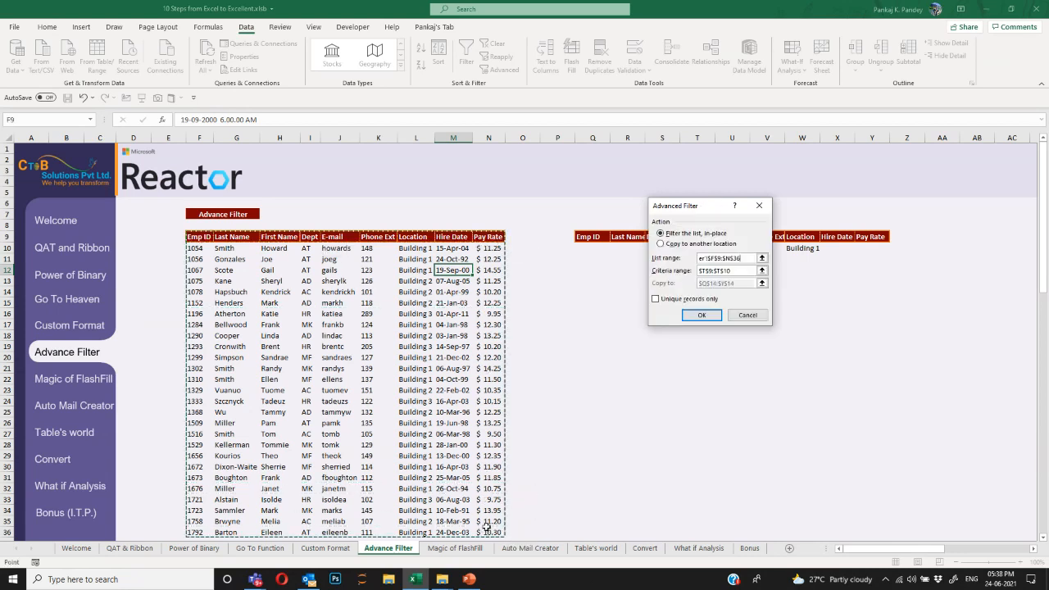
Set the criteria range to Q9:Y10 and filter the list in place.
click(736, 272)
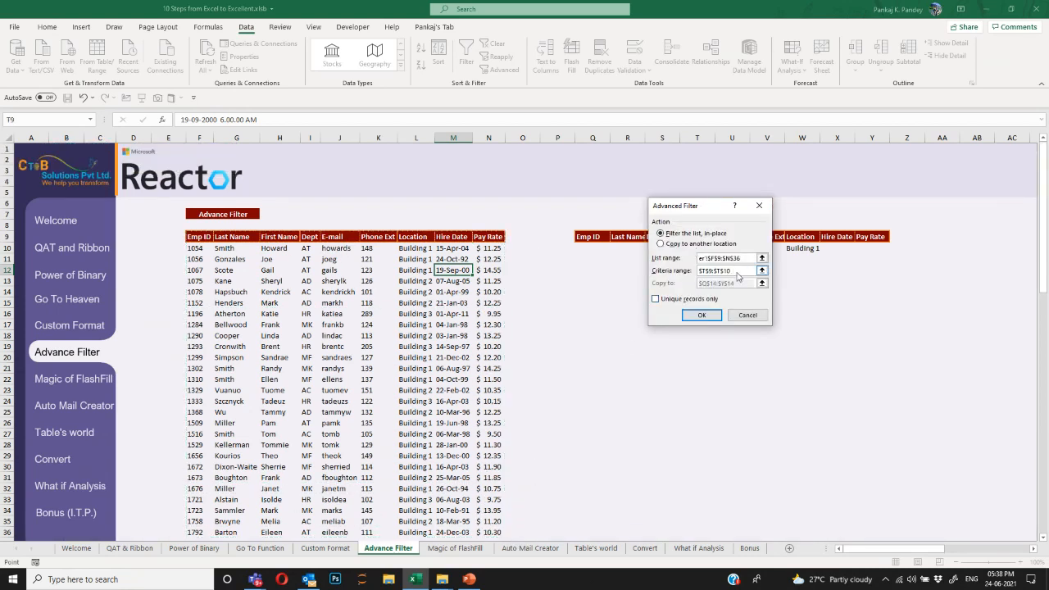
drag(738, 276, 689, 271)
key(BackSpace)
drag(692, 205, 653, 323)
drag(595, 238, 869, 251)
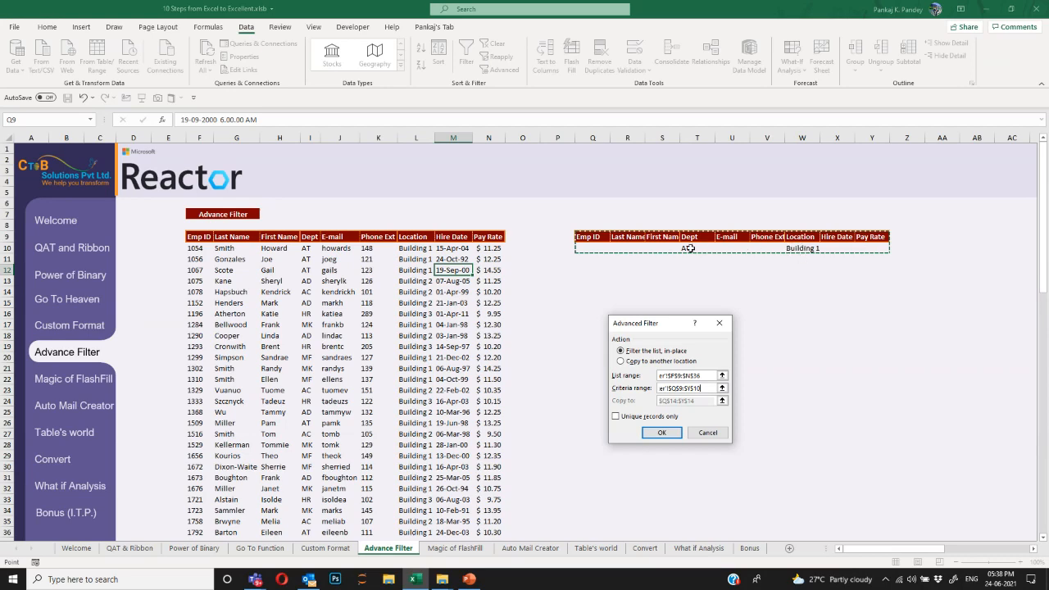
click(664, 434)
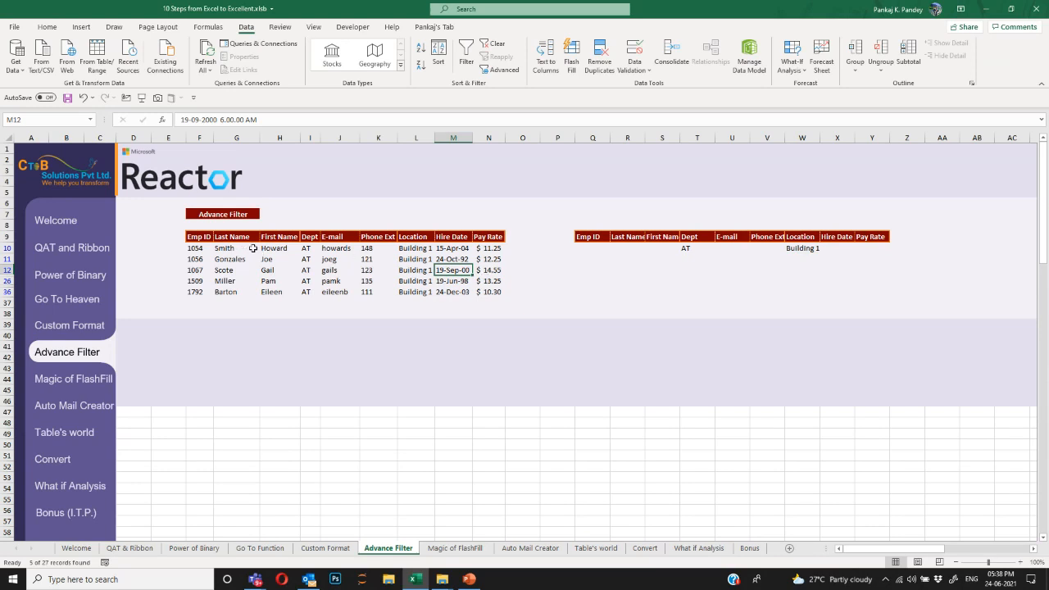
Review the five filtered AT / Building 1 rows, then undo the advanced filter.
drag(416, 247, 417, 292)
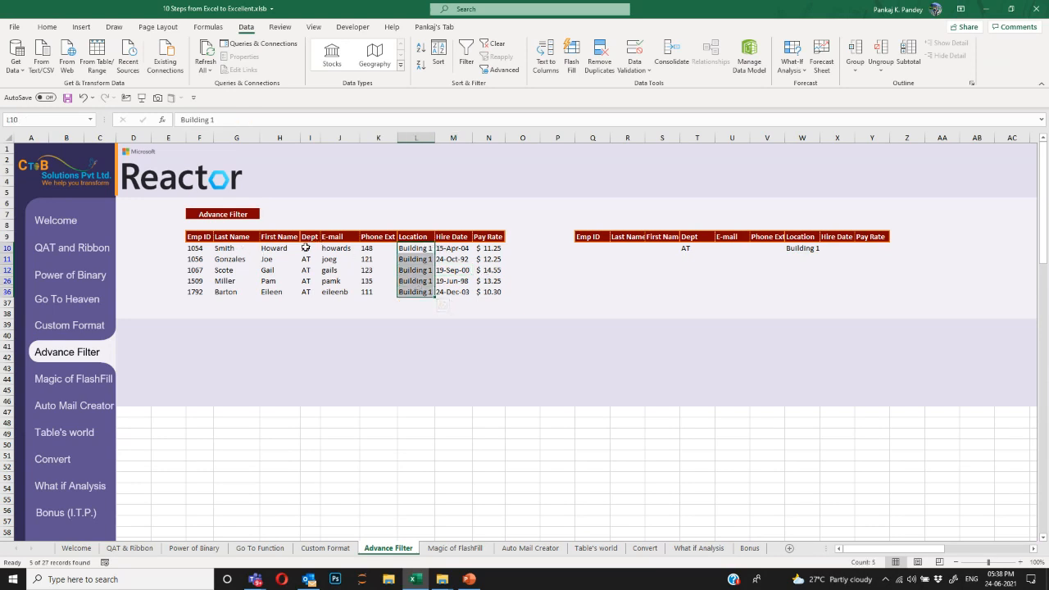
drag(305, 248, 304, 291)
drag(199, 237, 490, 287)
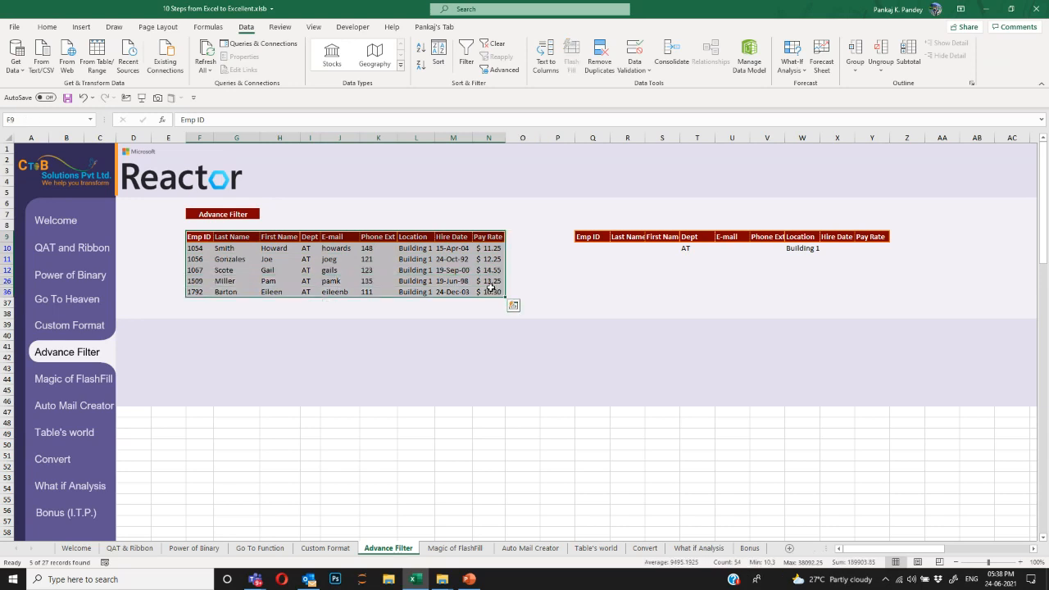
key(ctrl+z)
key(ctrl+z)
key(ctrl+z)
key(ctrl+z)
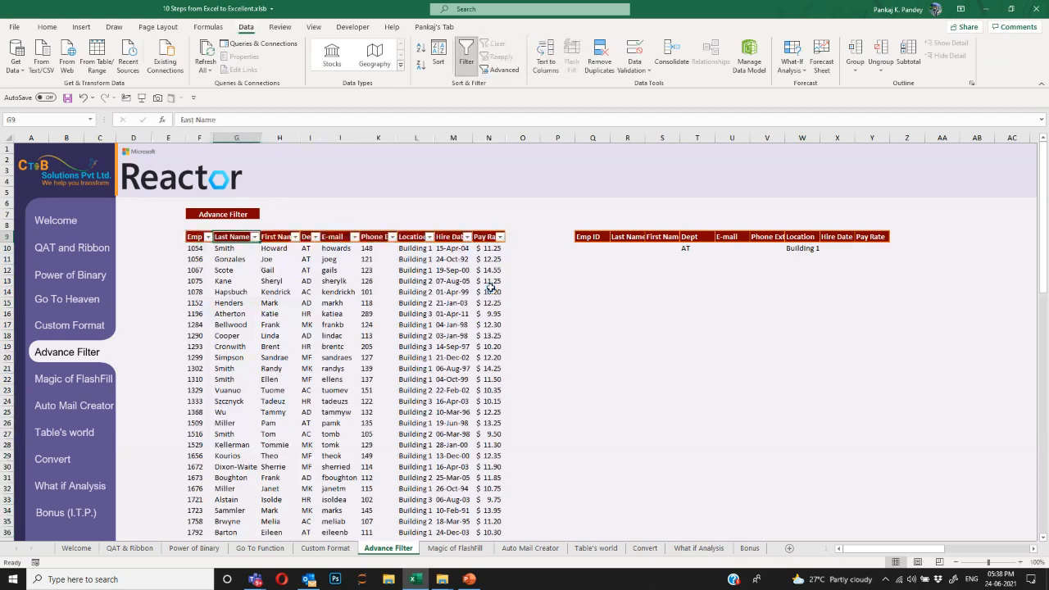
Filter the Location column to Building 1 with AutoFilter.
key(Right)
key(Right)
key(Right)
key(Right)
key(Right)
key(alt+Down)
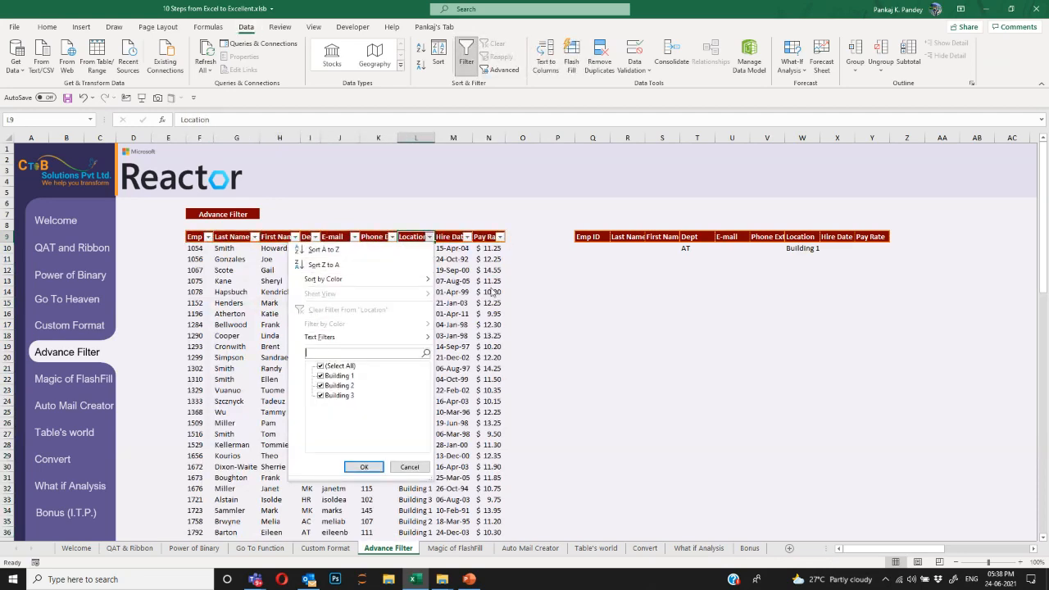
key(Down)
key(space)
key(Down)
key(space)
key(Return)
Filter the Dept column to AT only.
key(Left)
key(Left)
key(Left)
key(alt+Down)
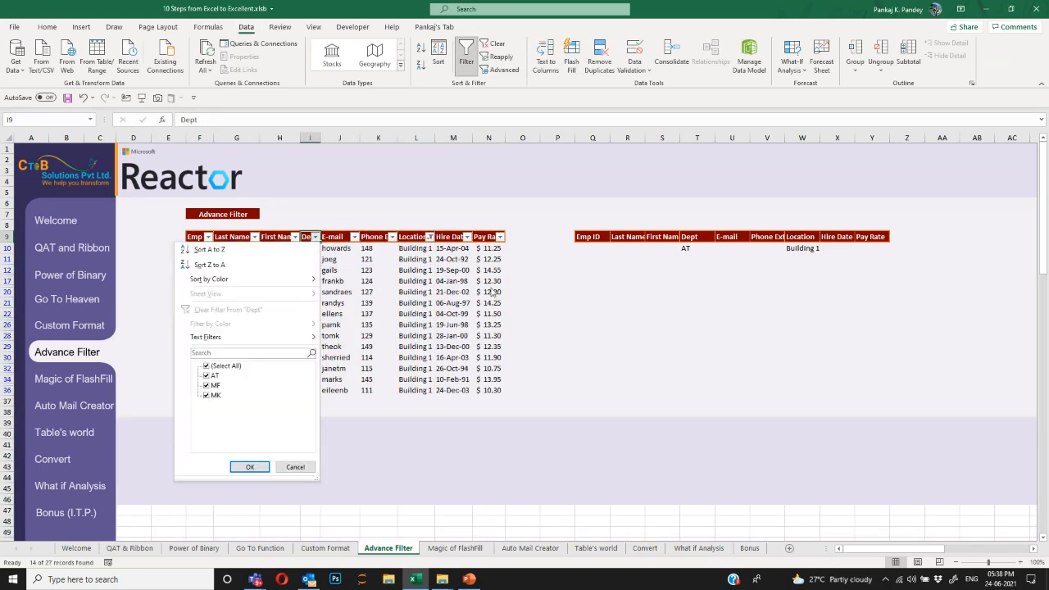
key(Down)
key(Down)
key(Down)
key(Down)
key(Down)
key(Down)
key(Down)
key(Down)
key(Down)
key(Down)
key(space)
key(Up)
key(Up)
key(Down)
key(space)
key(Down)
key(Up)
key(space)
key(Down)
key(space)
key(Return)
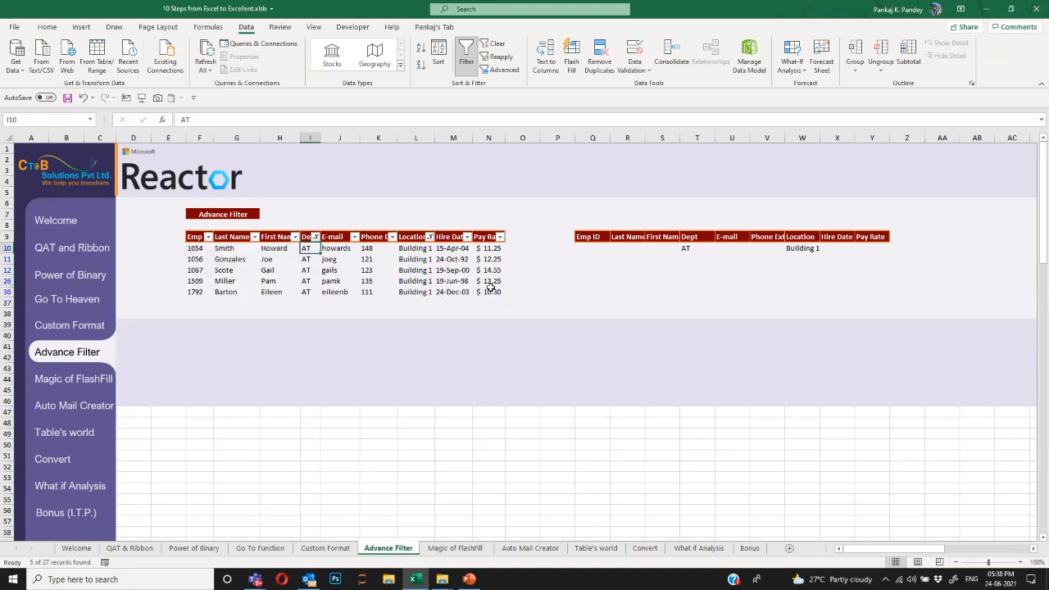
Clear both column filters and empty the Dept criteria cell T10.
key(alt+a)
key(c)
key(ctrl+z)
key(ctrl+z)
key(ctrl+z)
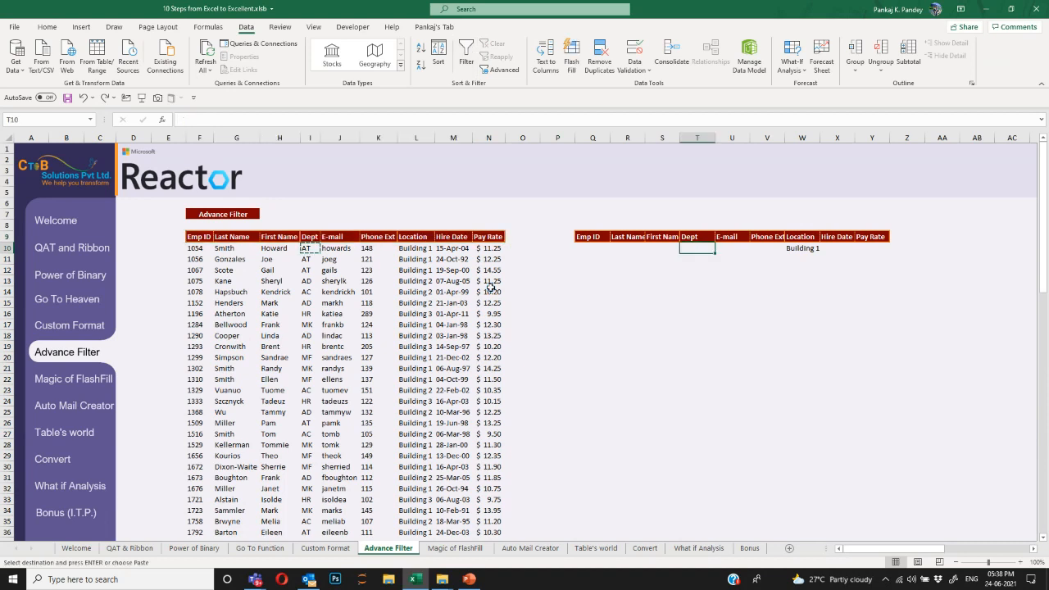
Put AT back into the Dept criteria cell T10 and look over the criteria and table rows.
key(Return)
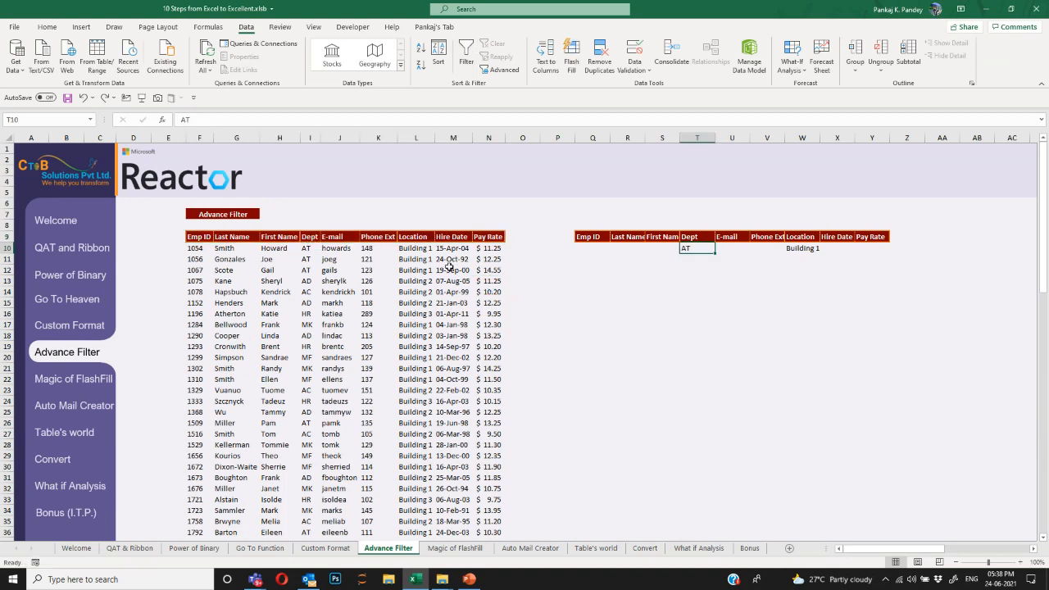
drag(590, 248, 870, 245)
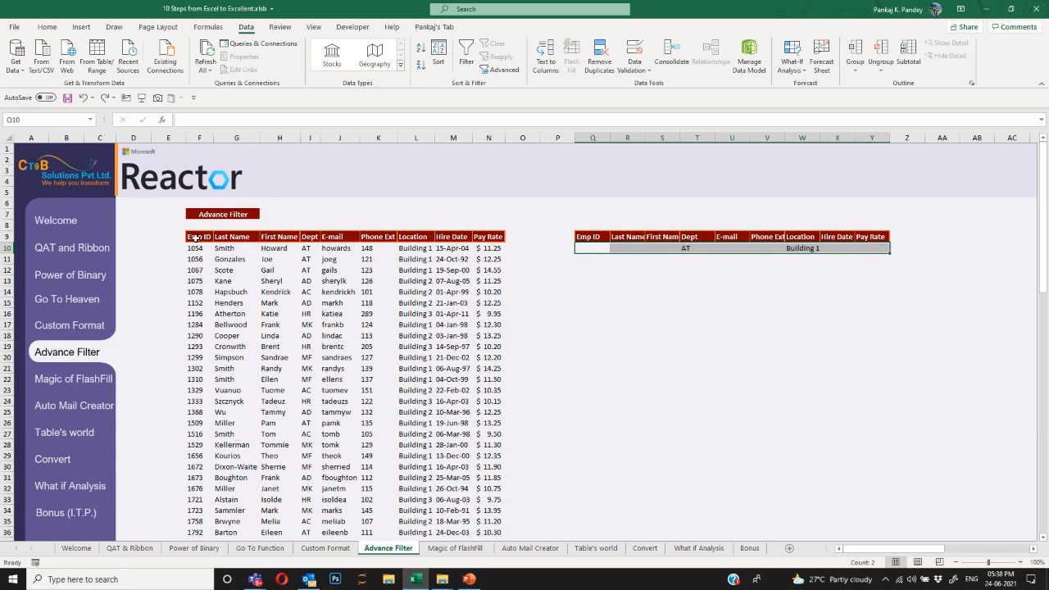
drag(197, 236, 512, 336)
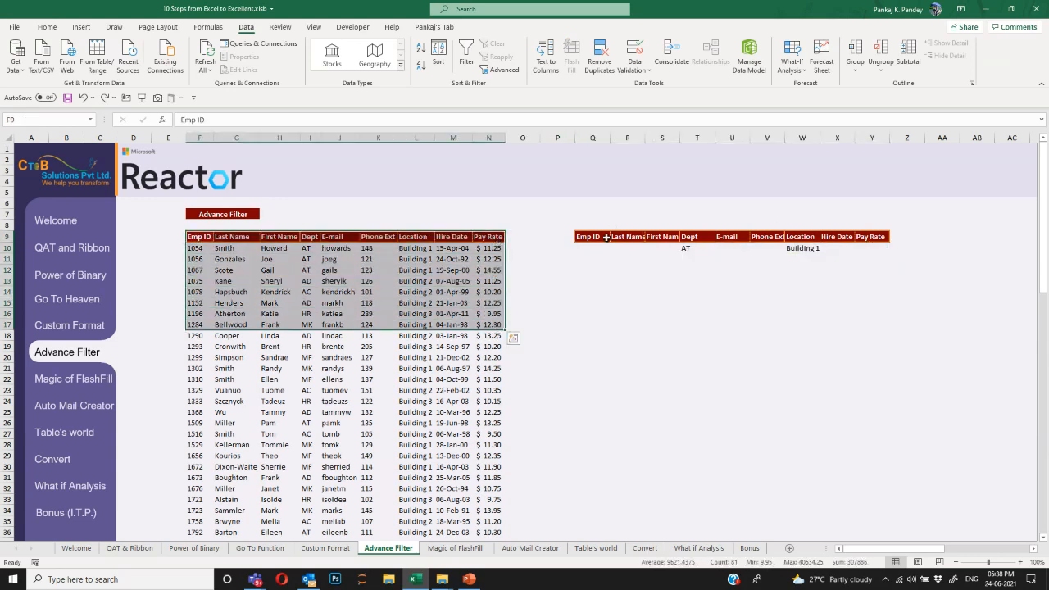
drag(598, 236, 874, 260)
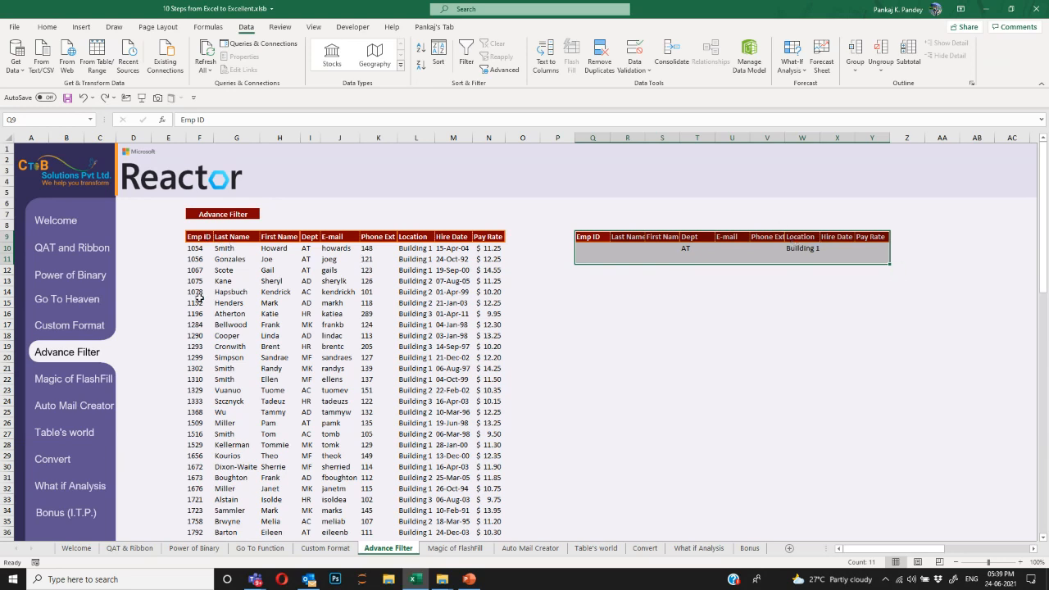
drag(195, 238, 500, 239)
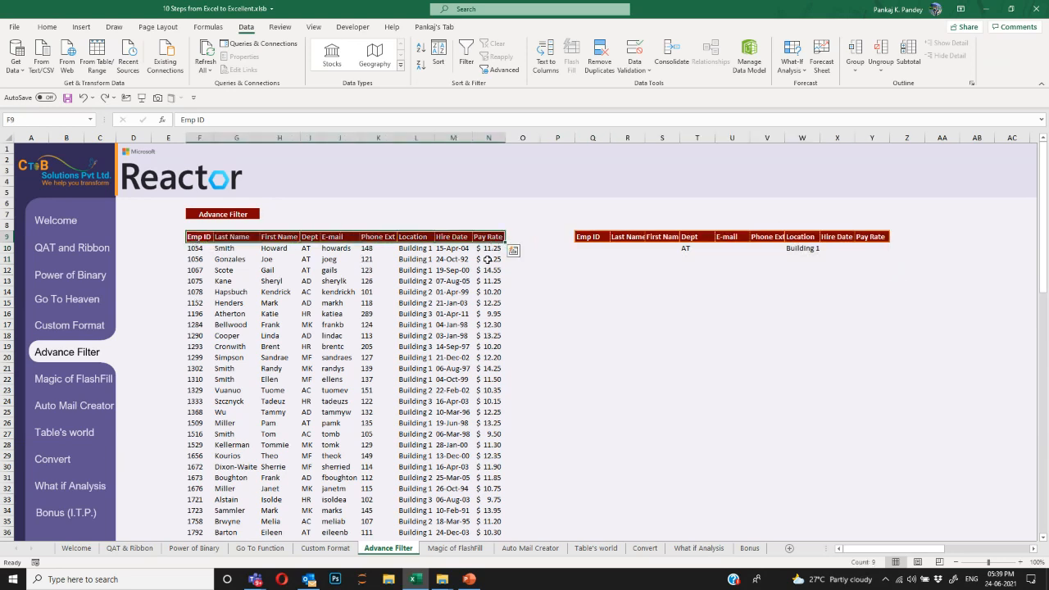
click(487, 260)
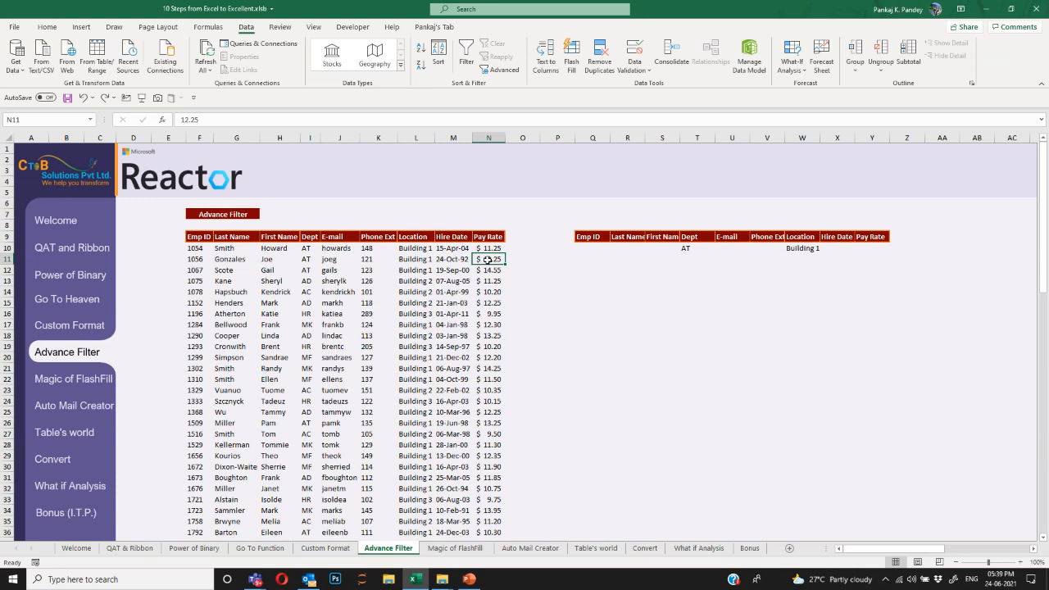
Select the employee table from its headers down, leaving the active cell inside it.
drag(200, 238, 481, 479)
click(488, 368)
click(526, 312)
click(492, 268)
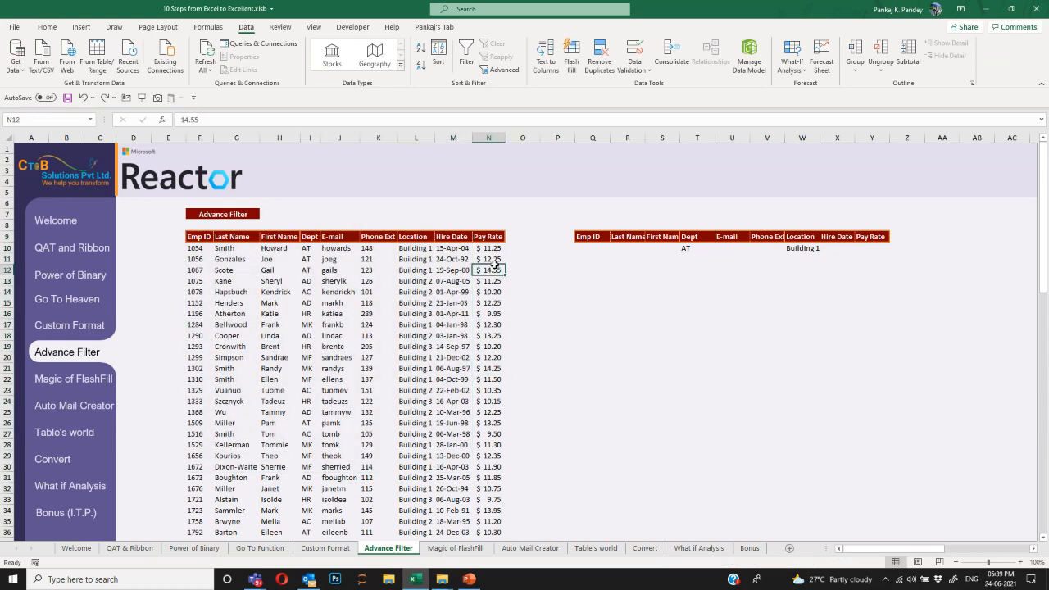
Set Advanced Filter to Copy to another location with list range F9:N36.
click(500, 69)
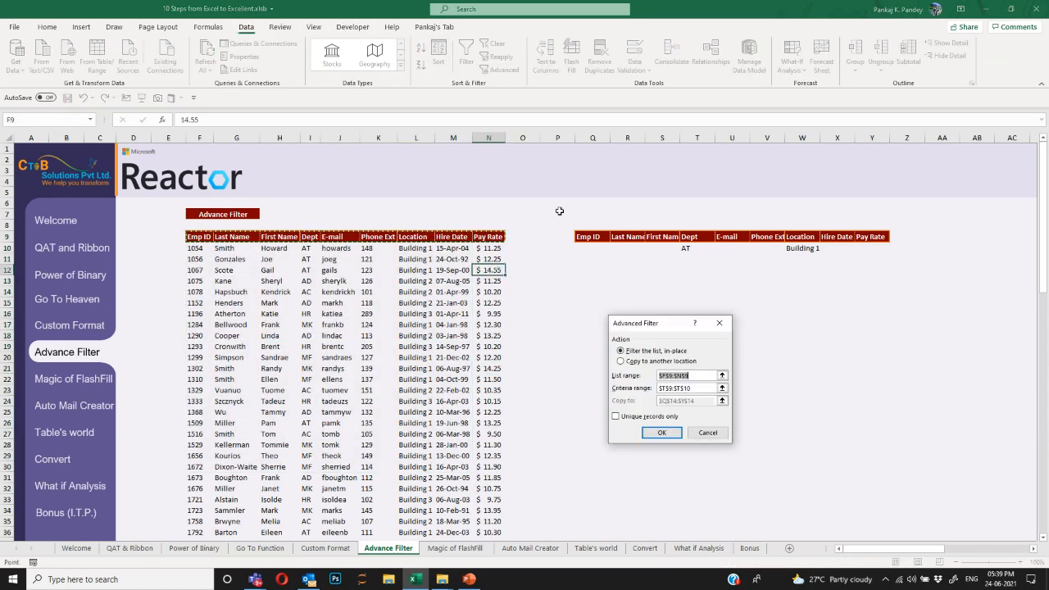
drag(667, 327, 573, 184)
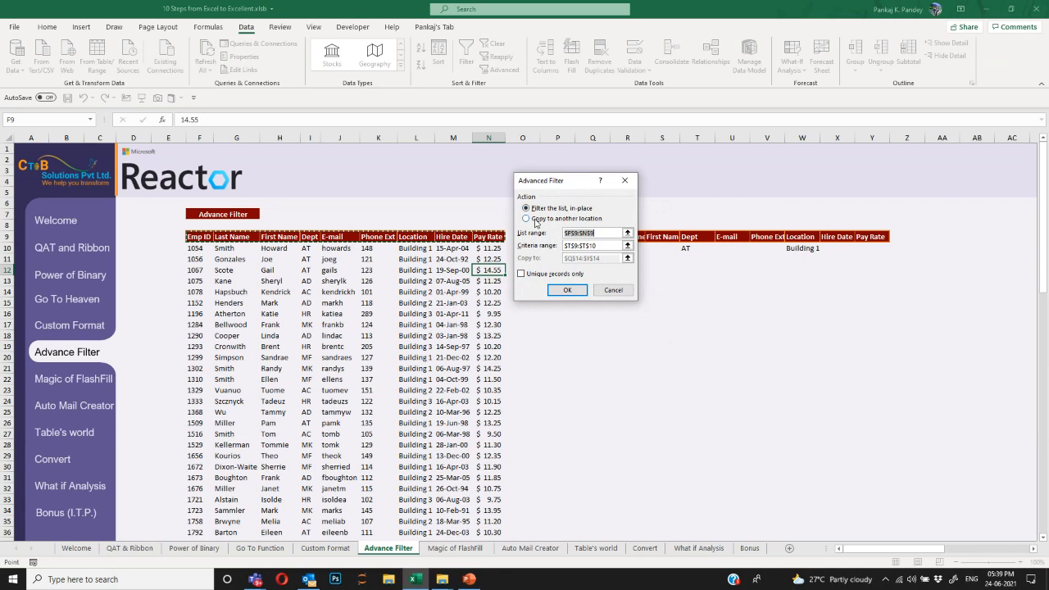
click(536, 220)
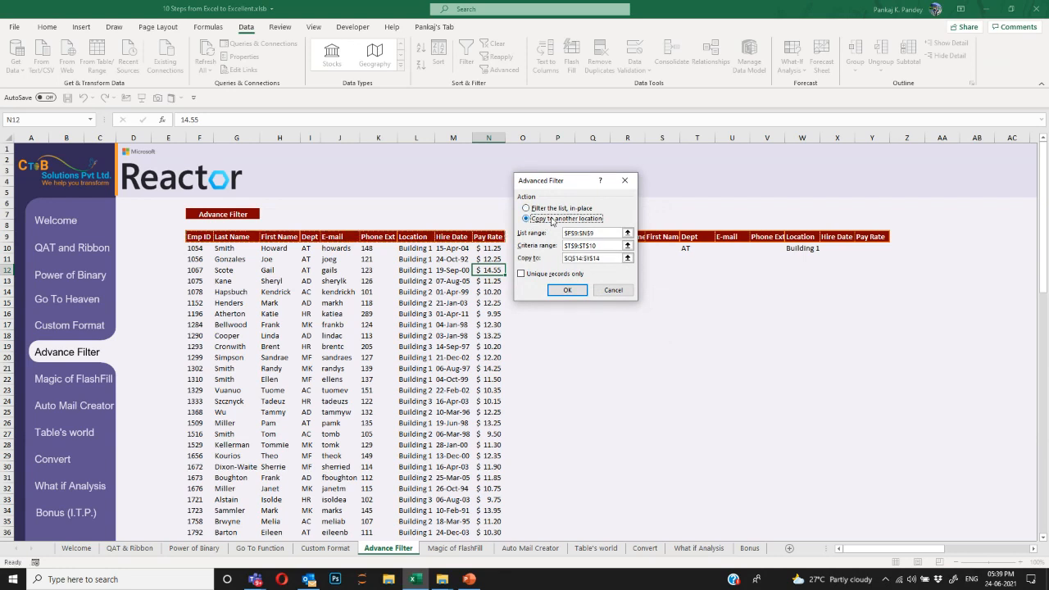
click(600, 234)
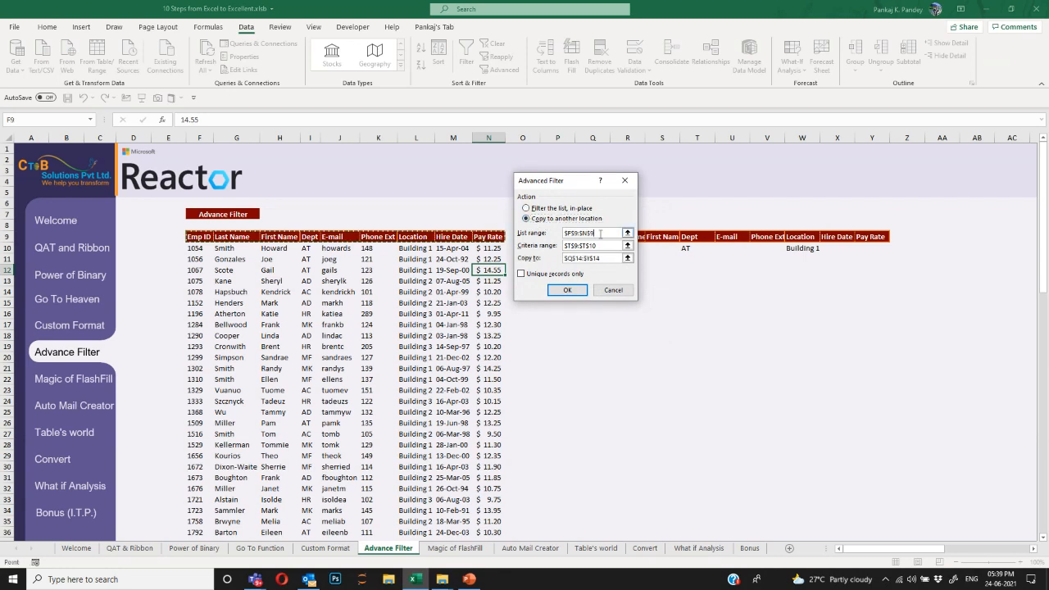
click(527, 234)
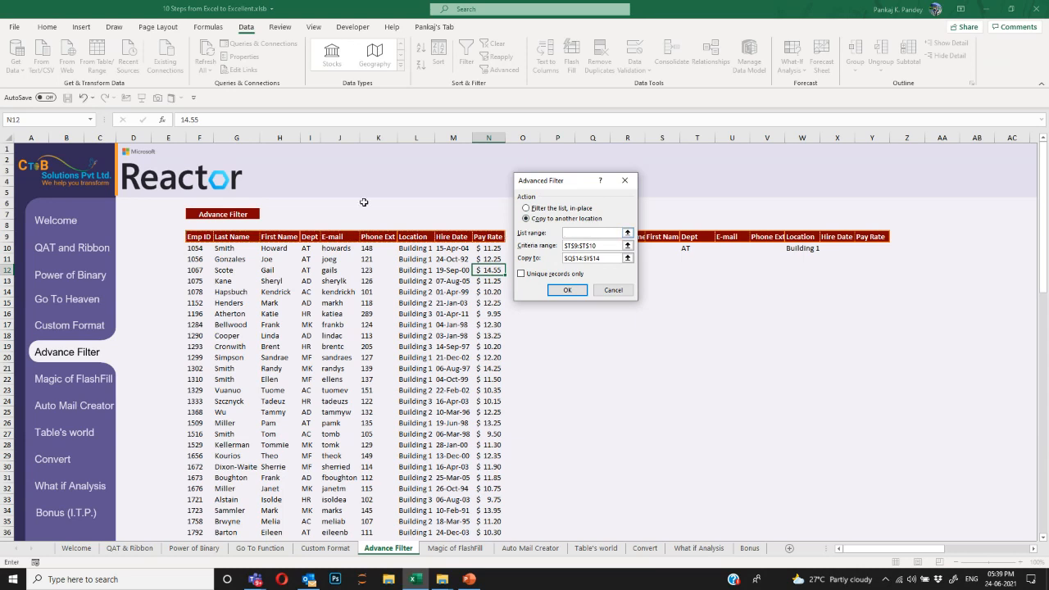
click(203, 235)
key(ctrl+shift+Right)
key(ctrl+shift+Down)
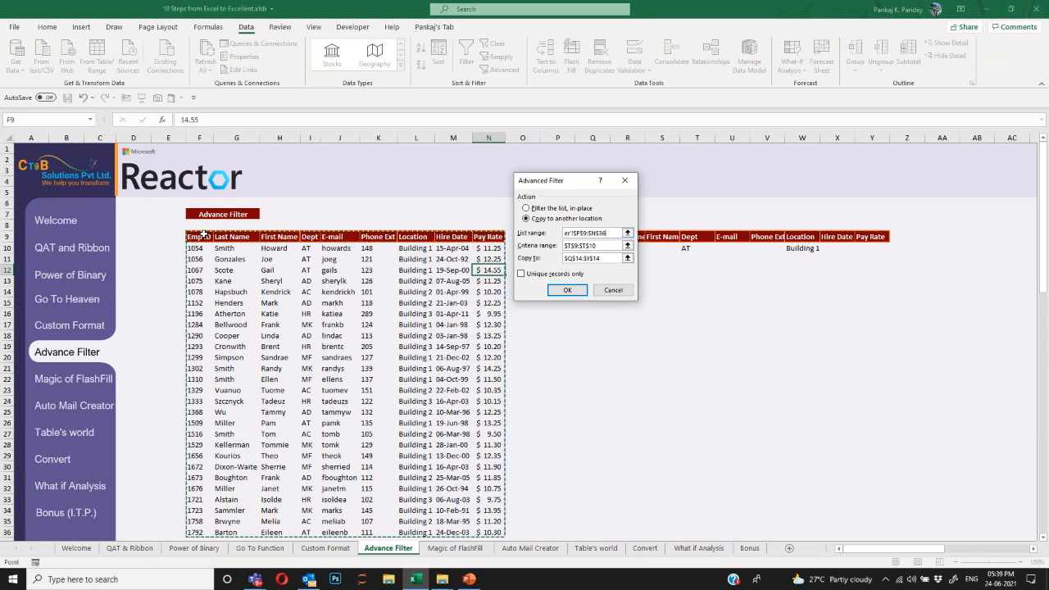
Use criteria range Q9:Y10 and destination Q15, copying the five AT, Building 1 records.
click(613, 246)
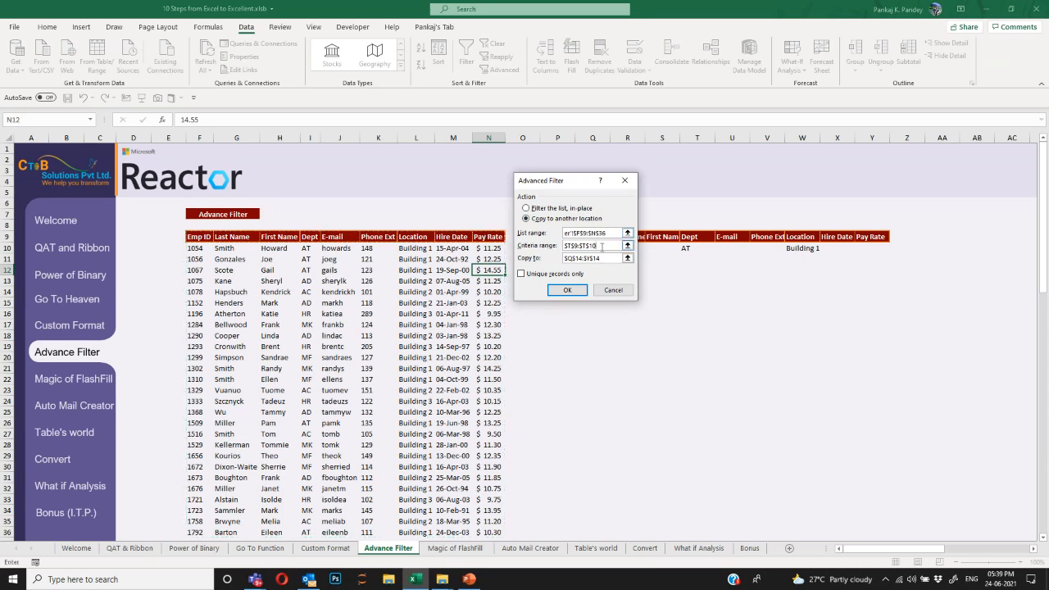
drag(592, 192, 457, 190)
drag(480, 245, 381, 244)
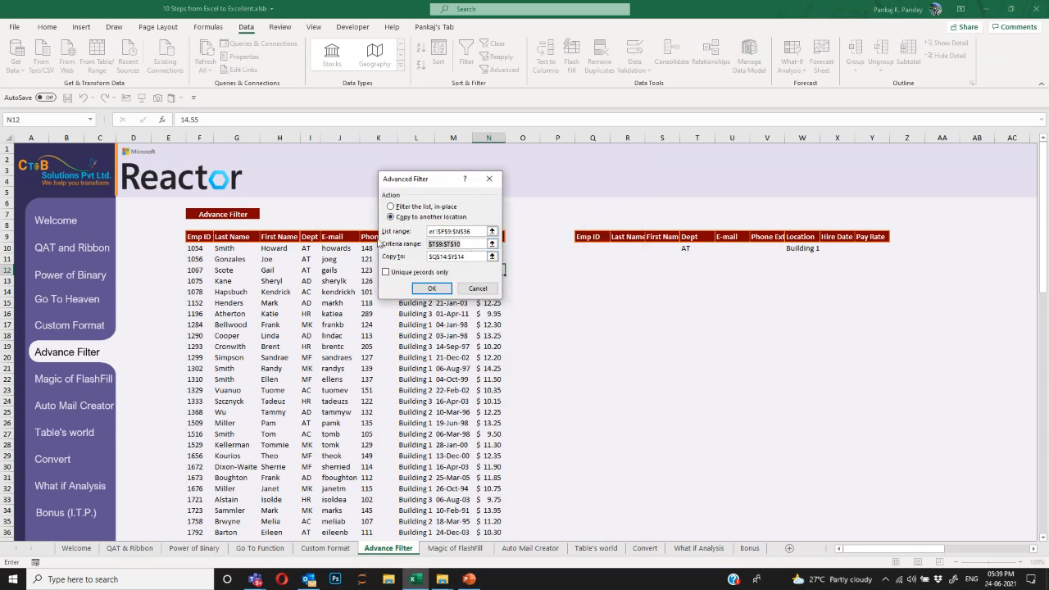
drag(588, 238, 873, 250)
drag(487, 256, 392, 260)
key(BackSpace)
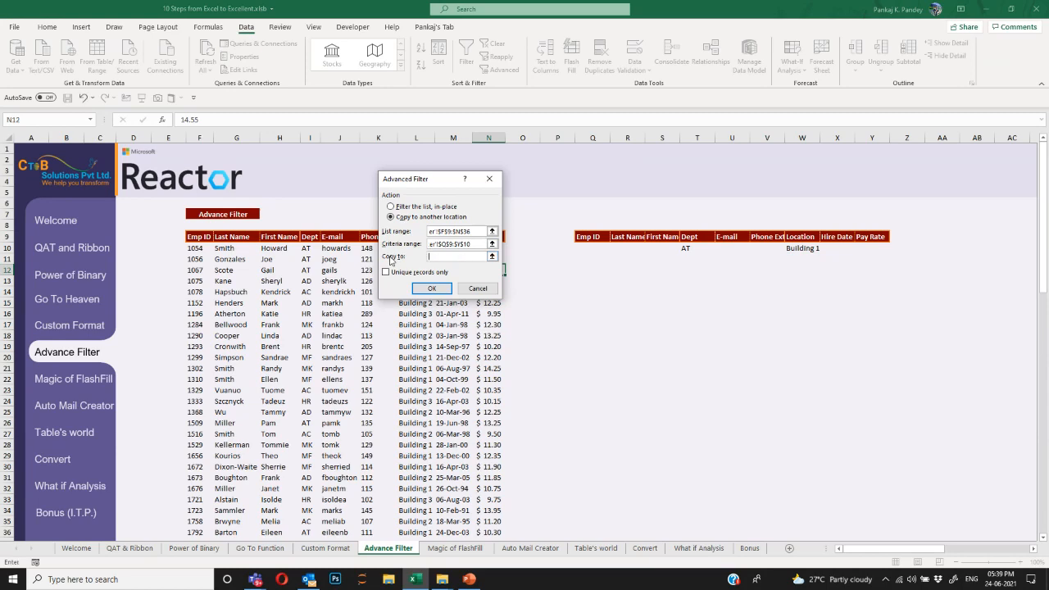
click(592, 303)
click(432, 288)
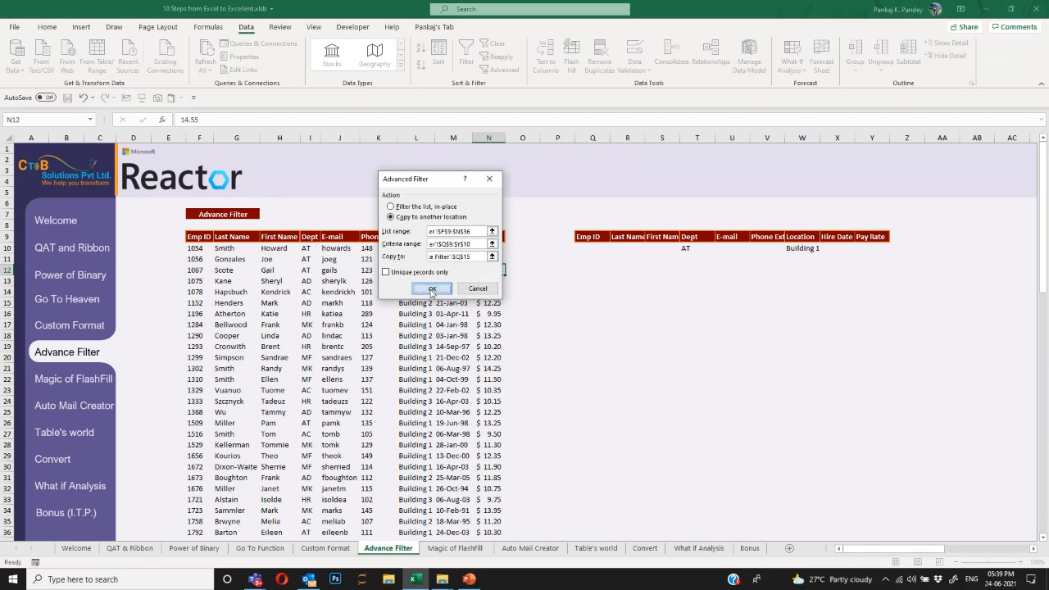
drag(590, 304, 870, 358)
drag(583, 305, 888, 360)
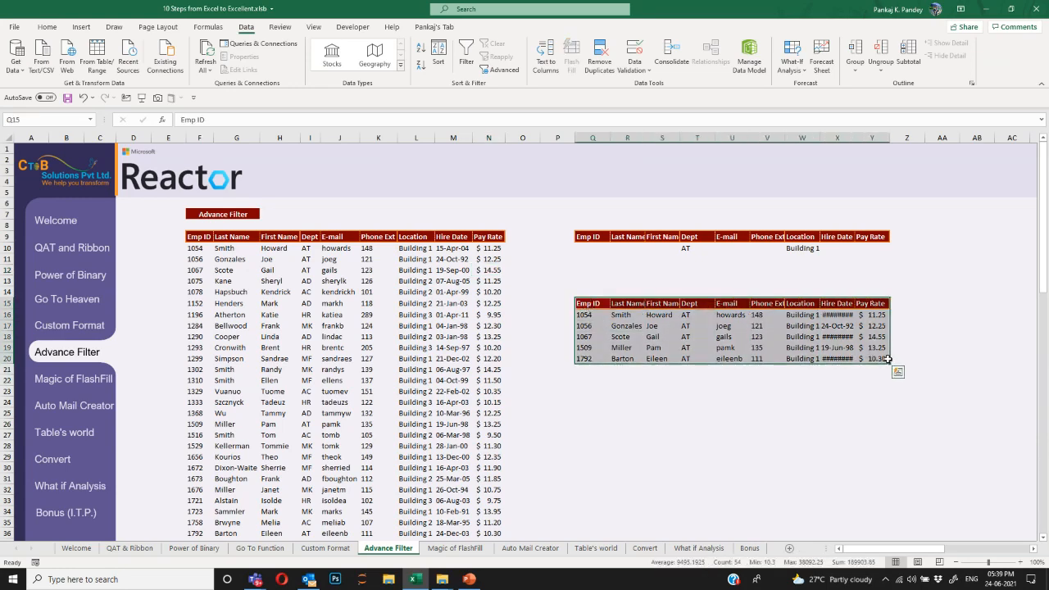
Autofit columns Q to Y so the copied records show in full.
click(438, 239)
click(394, 236)
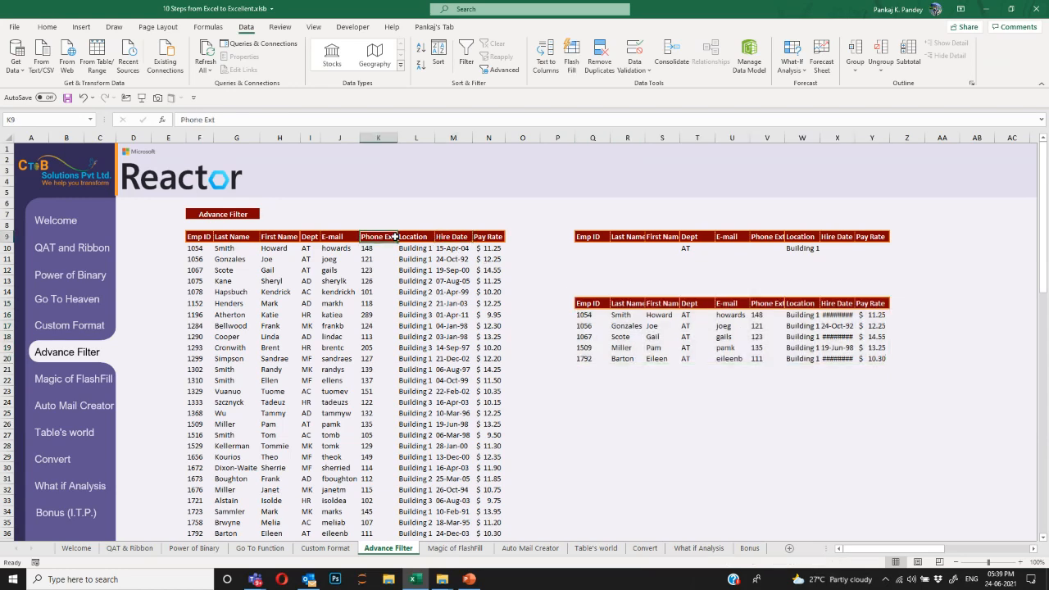
drag(587, 303, 888, 359)
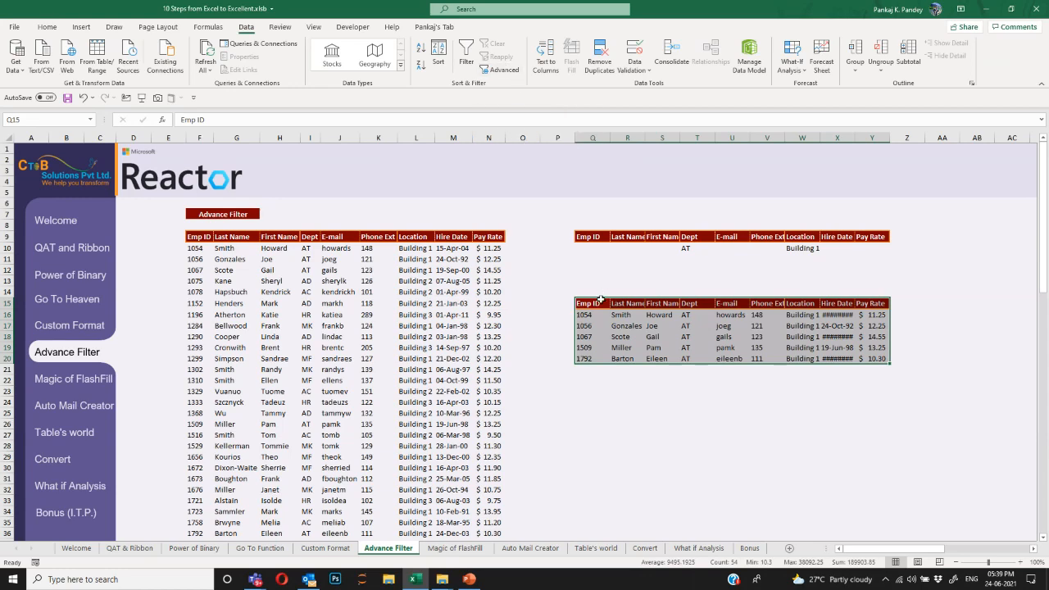
key(ctrl+space)
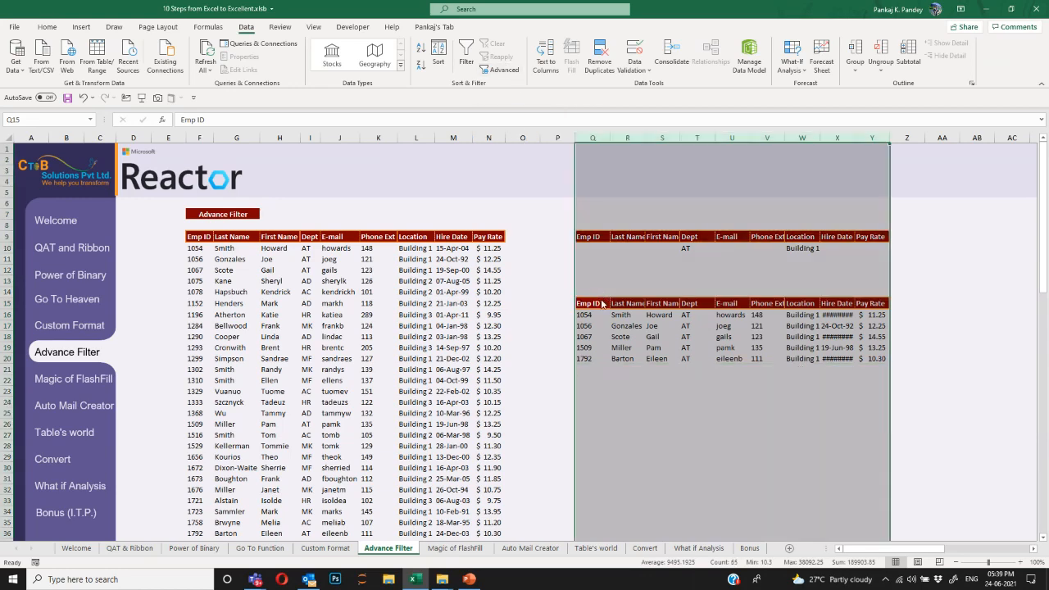
key(alt+h)
key(o)
key(i)
click(601, 300)
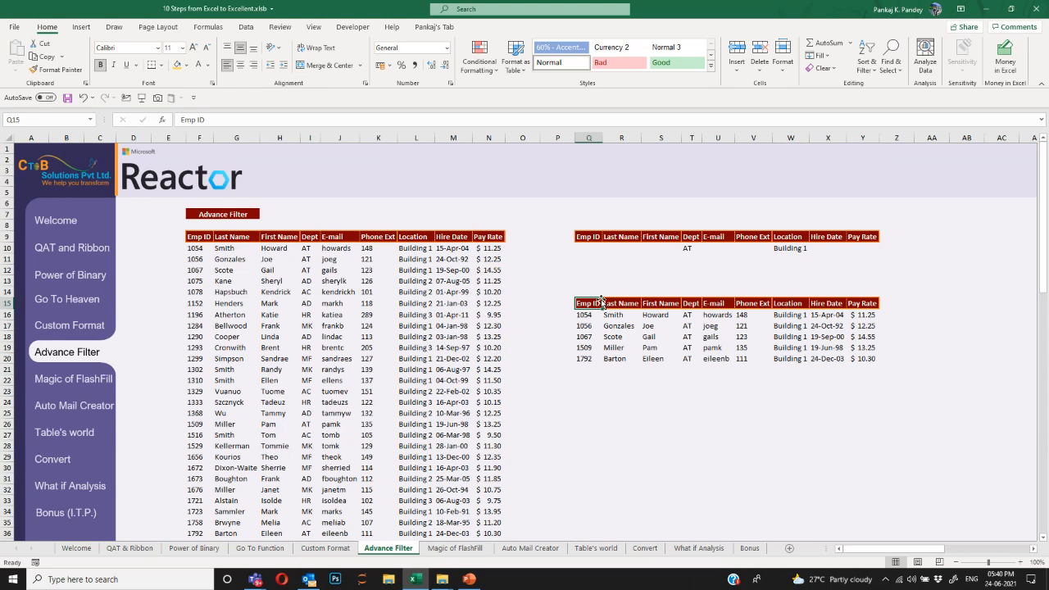
Select the old filter output Q14:Y20 and clear it.
key(ctrl+a)
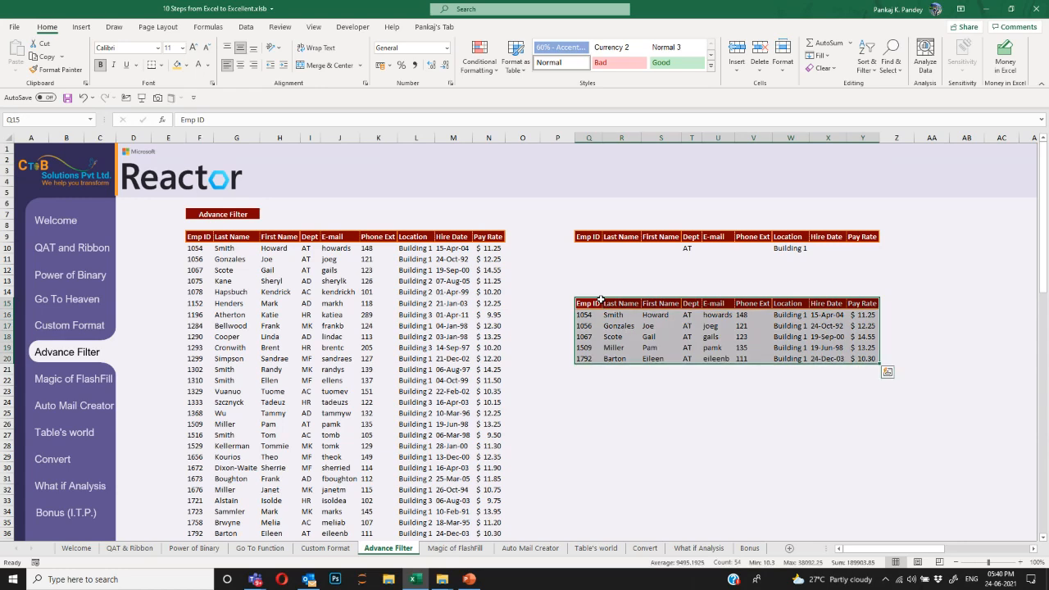
key(ctrl+q)
key(Escape)
key(Up)
key(shift+Right)
key(shift+Down)
key(shift+Right)
key(shift+Down)
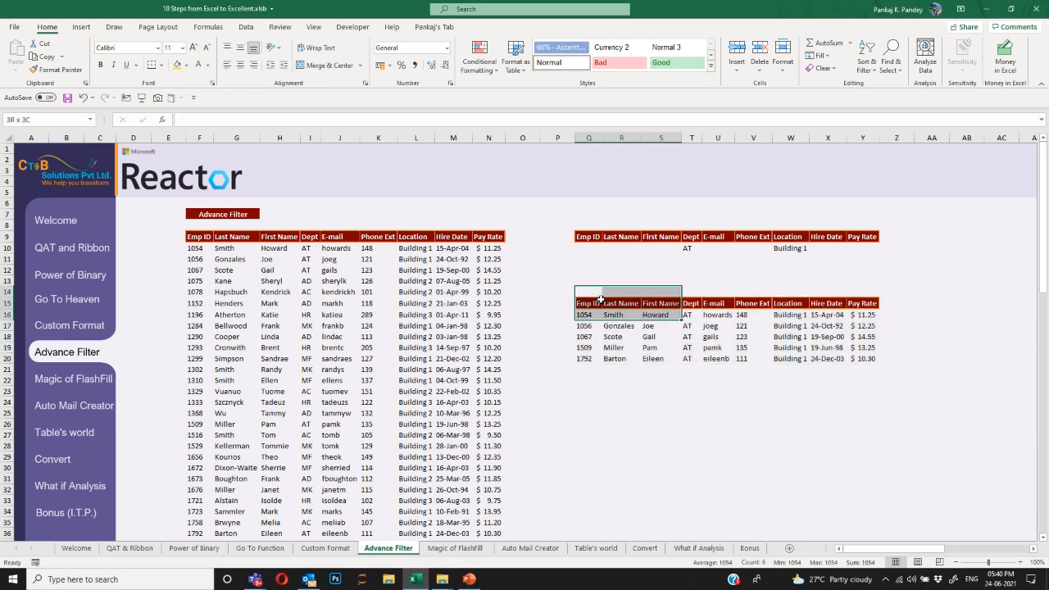
key(shift+Down)
key(shift+Right)
key(shift+Down)
key(shift+Right)
key(shift+Down)
key(shift+Down)
key(shift+Right)
key(shift+Right)
key(shift+Right)
key(shift+Right)
key(ctrl+q)
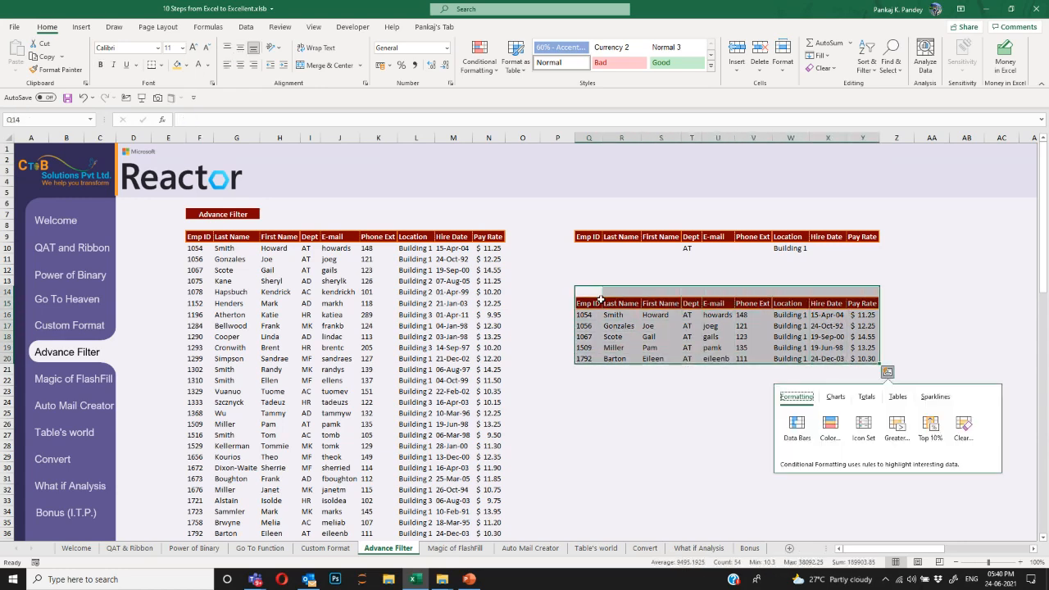
key(Escape)
key(ctrl+z)
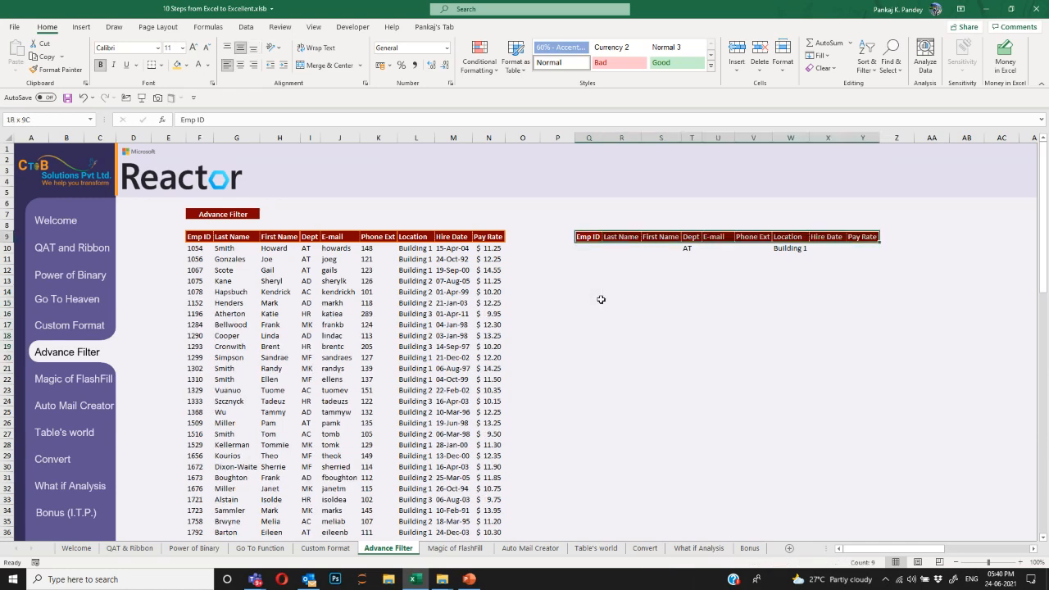
Copy the criteria header row Q9:Y9 to Q15 as output headers.
key(ctrl+c)
click(601, 300)
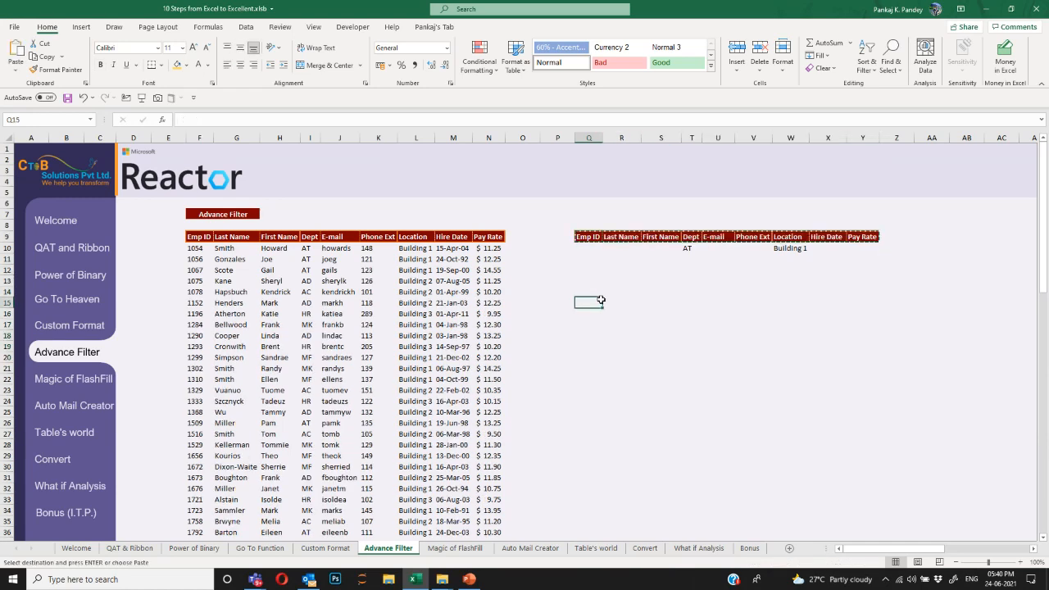
key(ctrl+v)
Replace the AT and Building 1 criteria with a Pay Rate criterion of <10.
key(Escape)
key(Up)
key(Up)
key(Up)
key(Up)
key(Up)
key(Right)
key(Right)
key(Right)
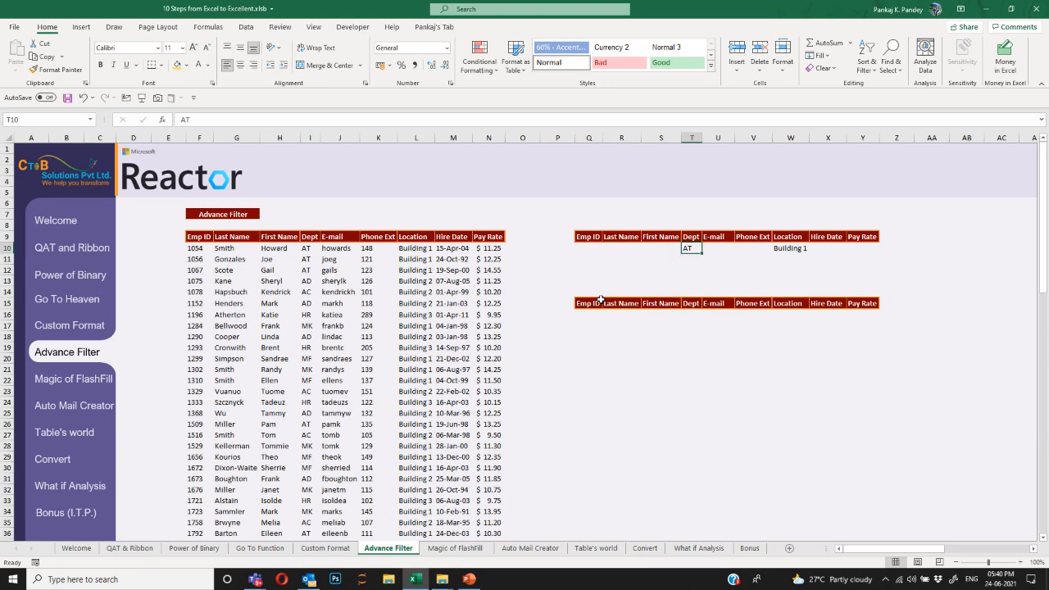
key(shift+Right)
key(shift+Right)
key(shift+Right)
key(Delete)
key(Right)
key(Right)
key(Right)
key(Right)
key(Right)
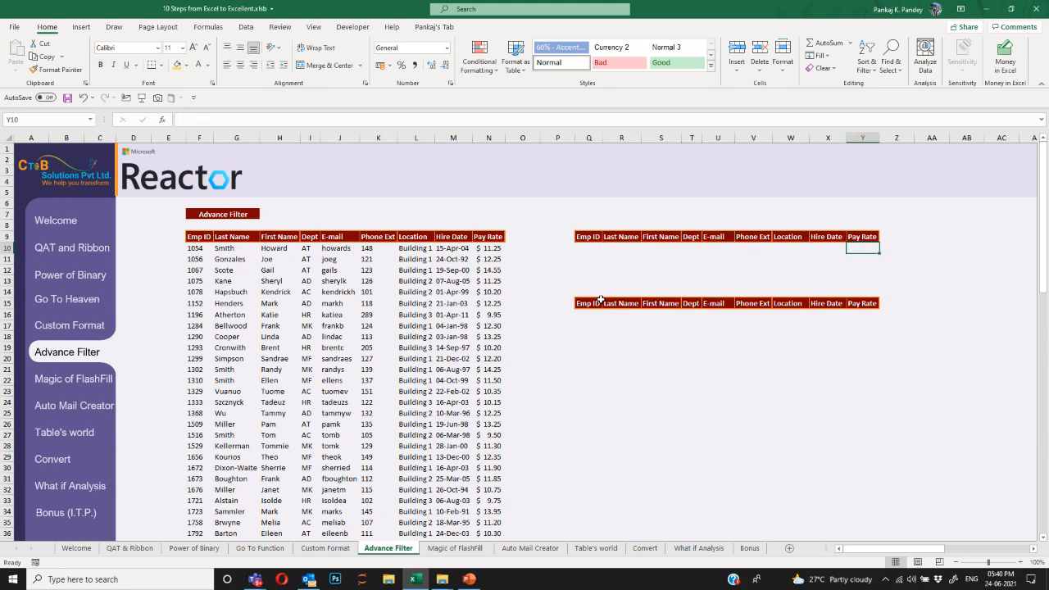
text(<)
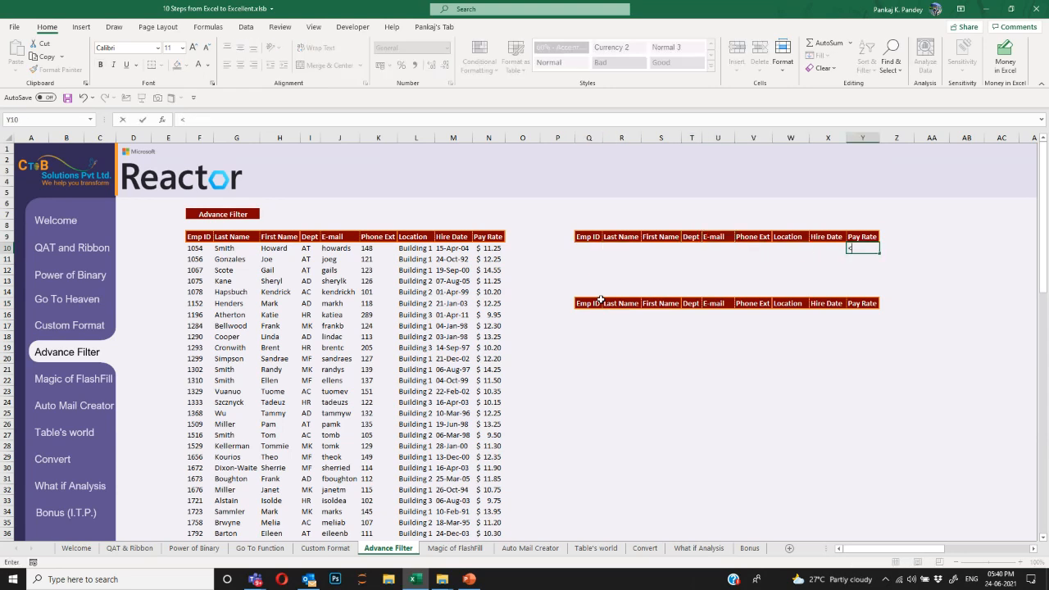
text(10)
key(Return)
key(Up)
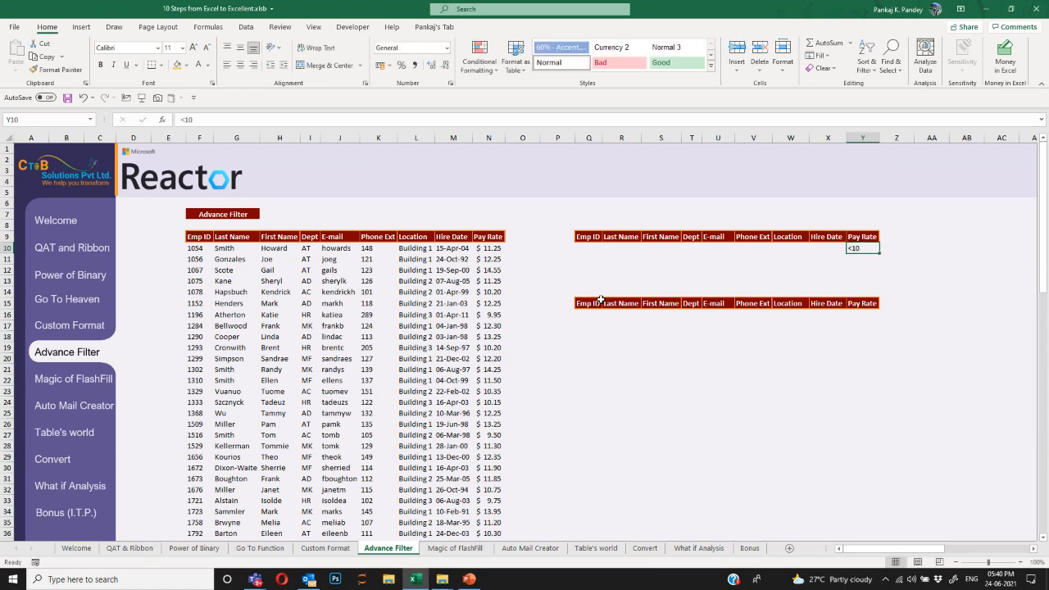
key(Down)
key(Down)
key(Down)
key(Down)
key(Down)
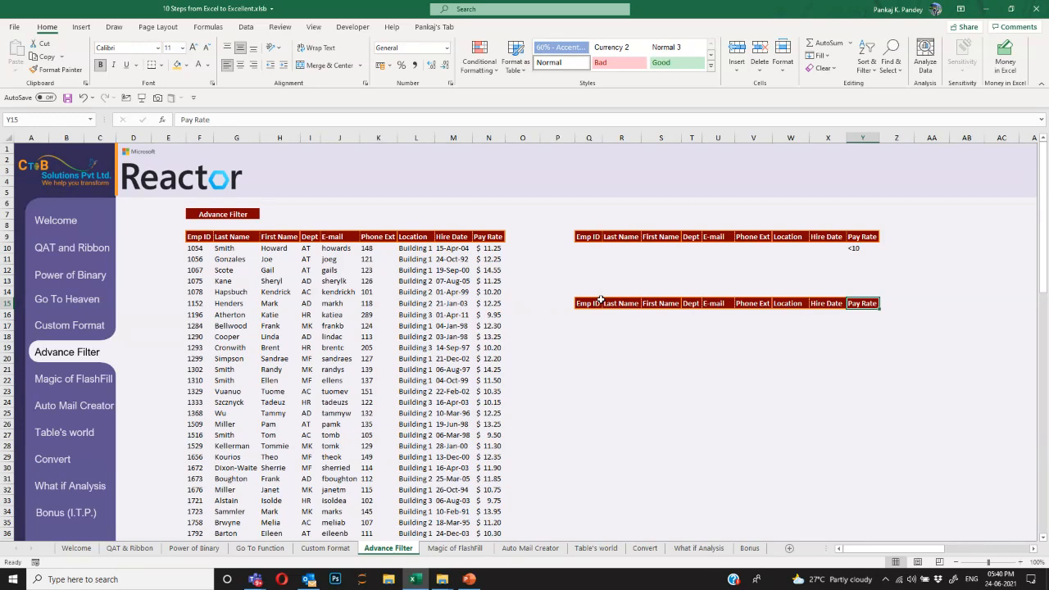
Rearrange the output headers to start Emp ID, First Name, Dept.
click(594, 303)
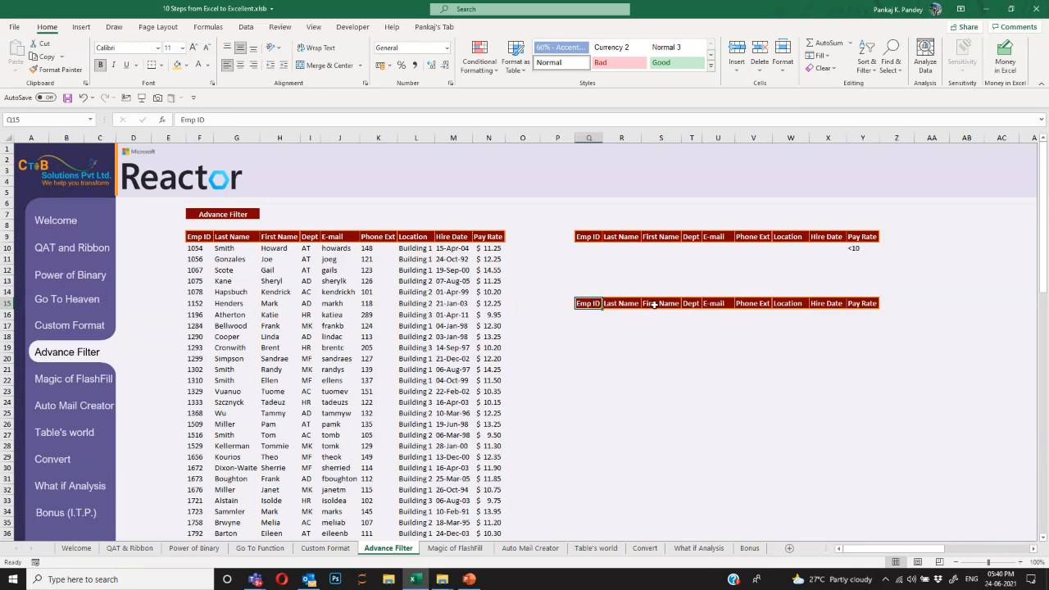
click(629, 304)
click(663, 302)
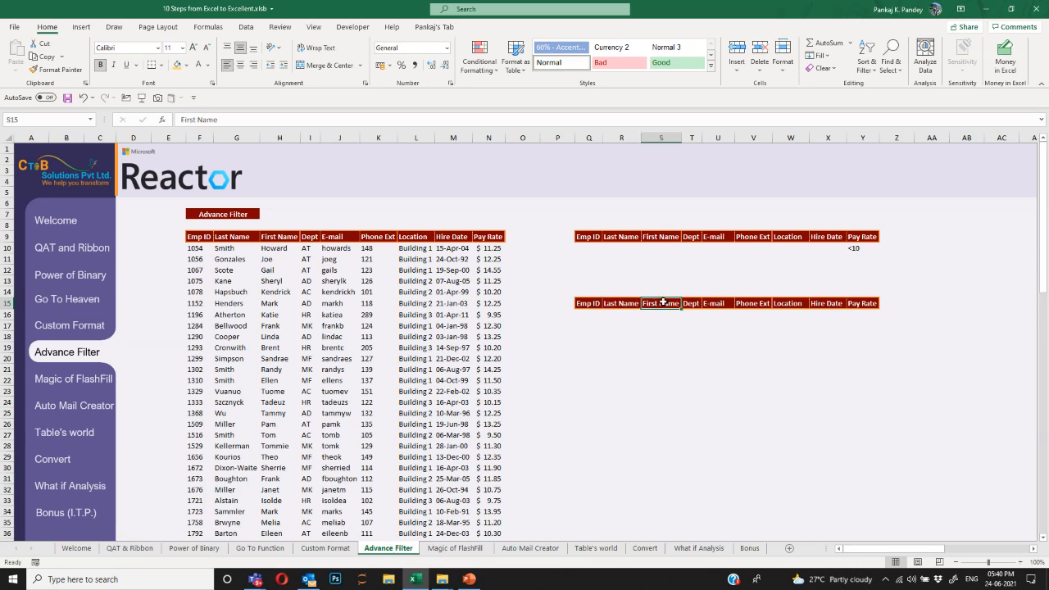
key(ctrl+c)
key(Left)
key(Return)
key(Right)
key(Right)
key(ctrl+c)
key(Left)
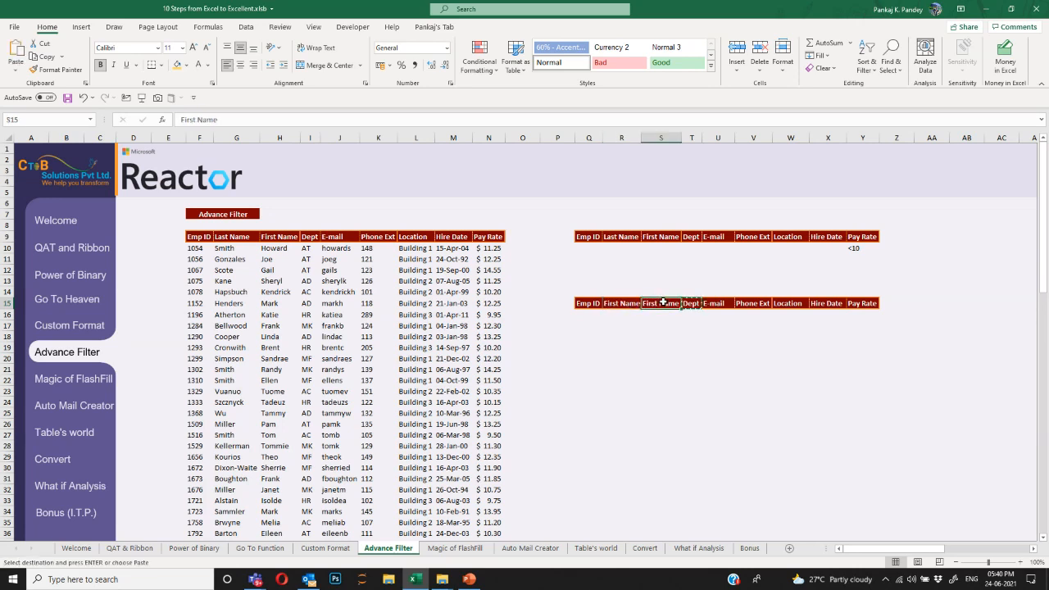
key(Return)
Put Pay Rate in T15 and clear the leftover headers U15:Y15.
key(Right)
key(Right)
key(Right)
key(Right)
key(Right)
key(Right)
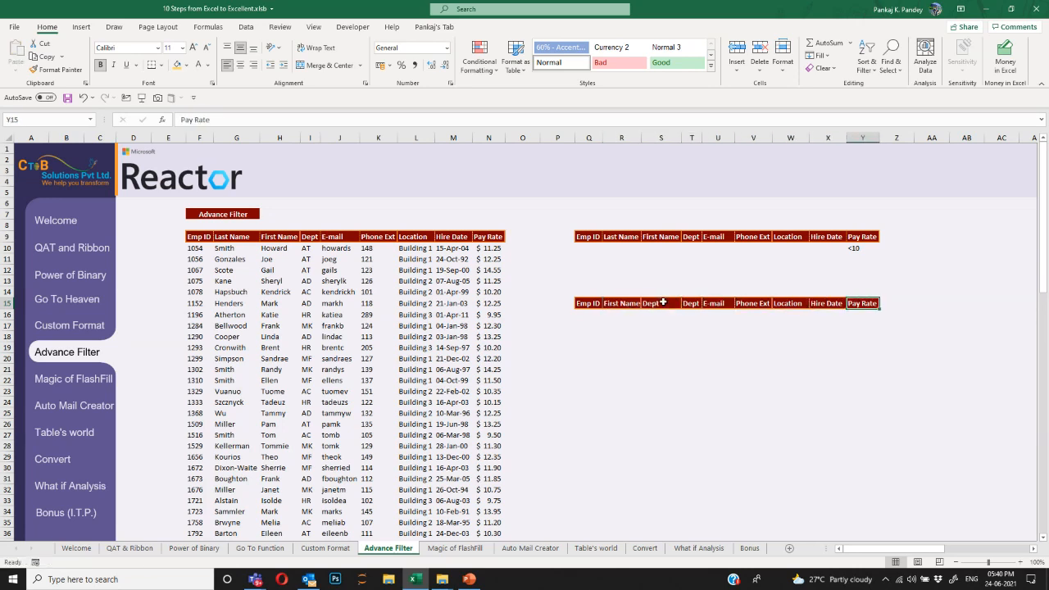
key(ctrl+c)
key(ctrl+Left)
key(Right)
key(Right)
key(Right)
key(Return)
key(Right)
key(shift+Right)
key(shift+Right)
key(shift+Right)
key(shift+Right)
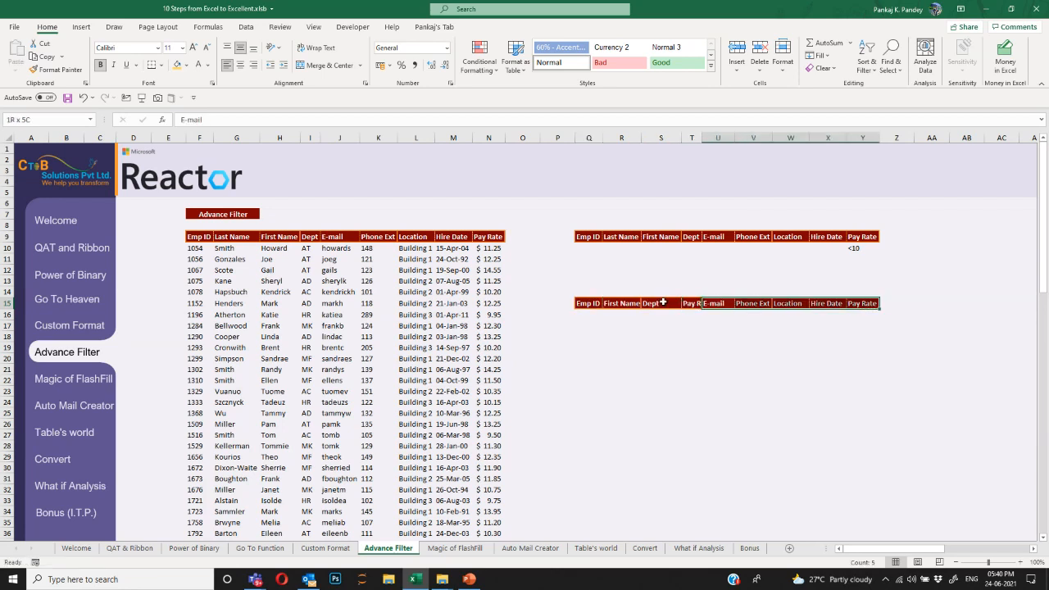
key(Delete)
key(Left)
Autofit columns Q to T and verify the <10 criterion in Y10.
key(ctrl+Left)
key(ctrl+shift+Right)
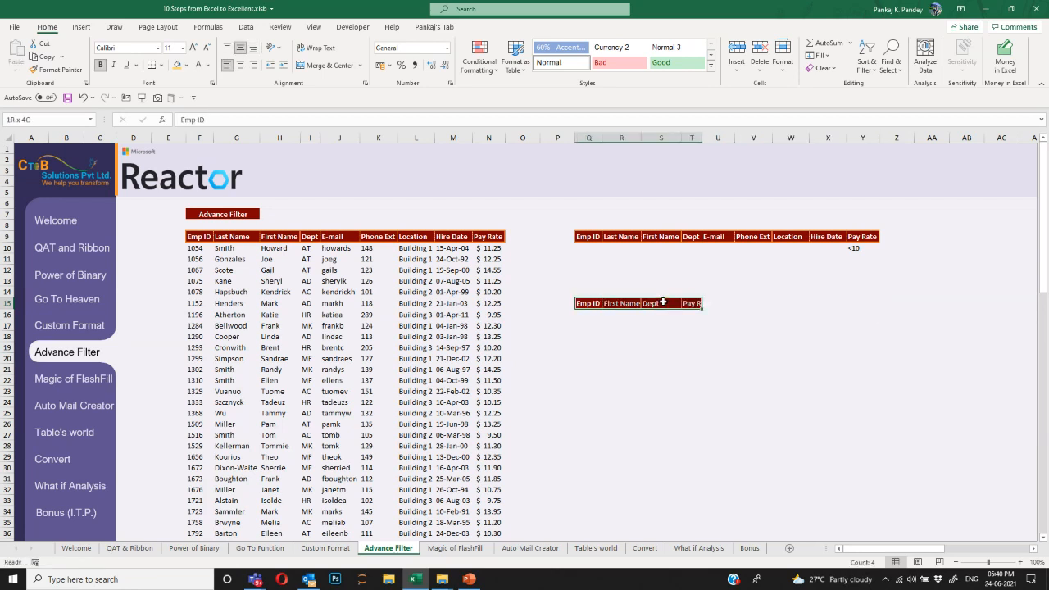
key(ctrl+space)
key(alt+h)
key(o)
key(i)
key(shift+BackSpace)
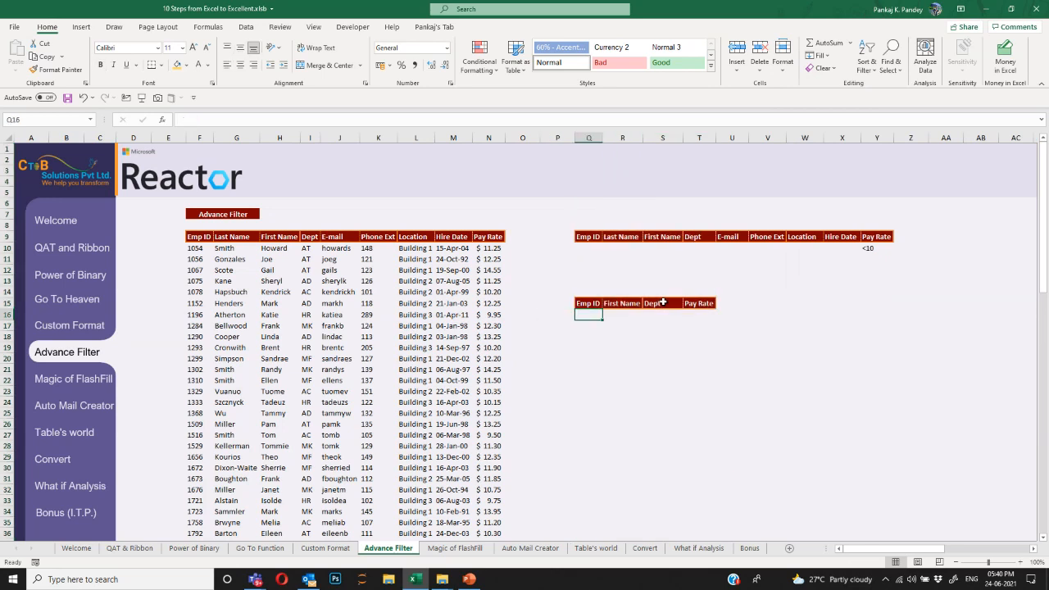
click(870, 250)
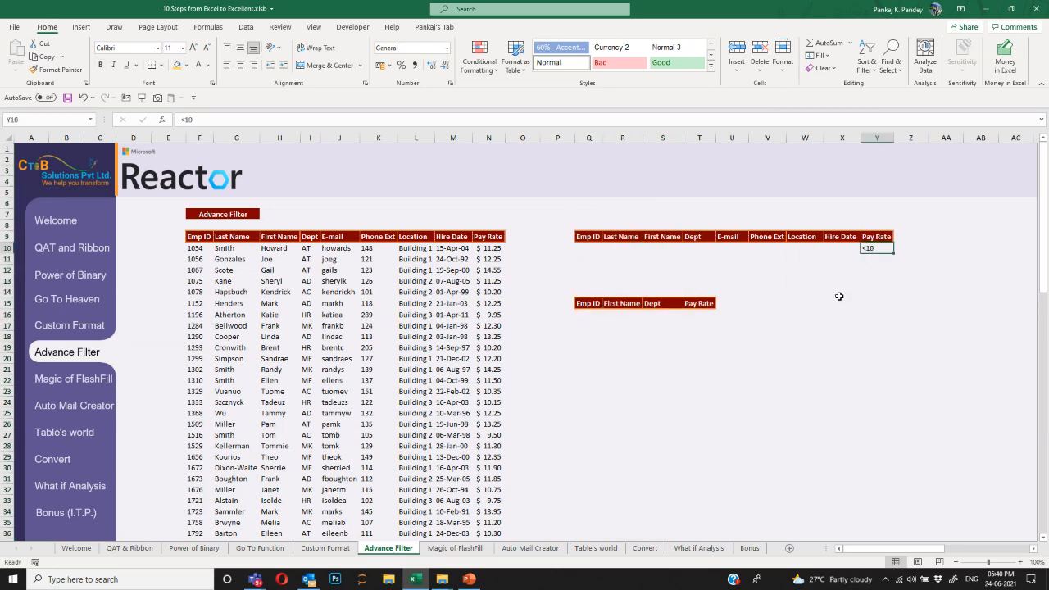
click(377, 250)
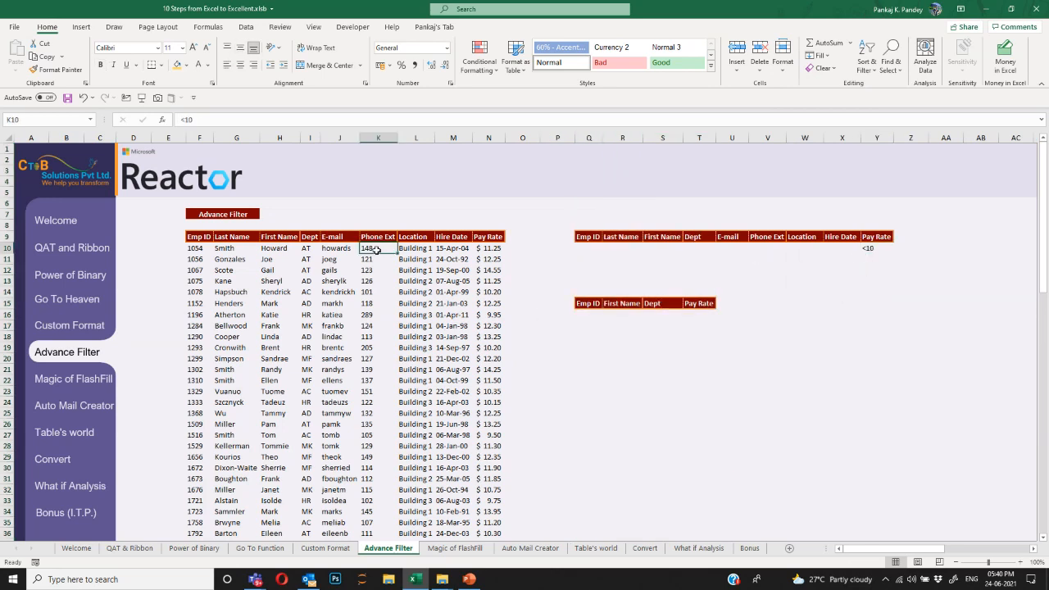
click(246, 27)
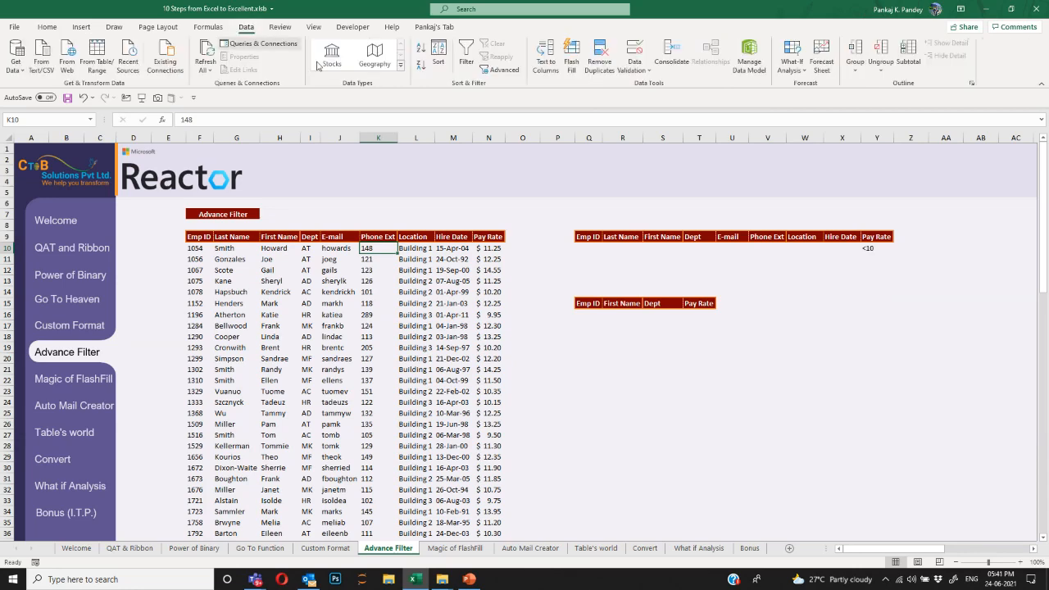
Run Advanced Filter with list $F$9:$N$36 and criteria Q9:Y10, copying to Q15:T15.
click(502, 69)
drag(436, 181, 598, 178)
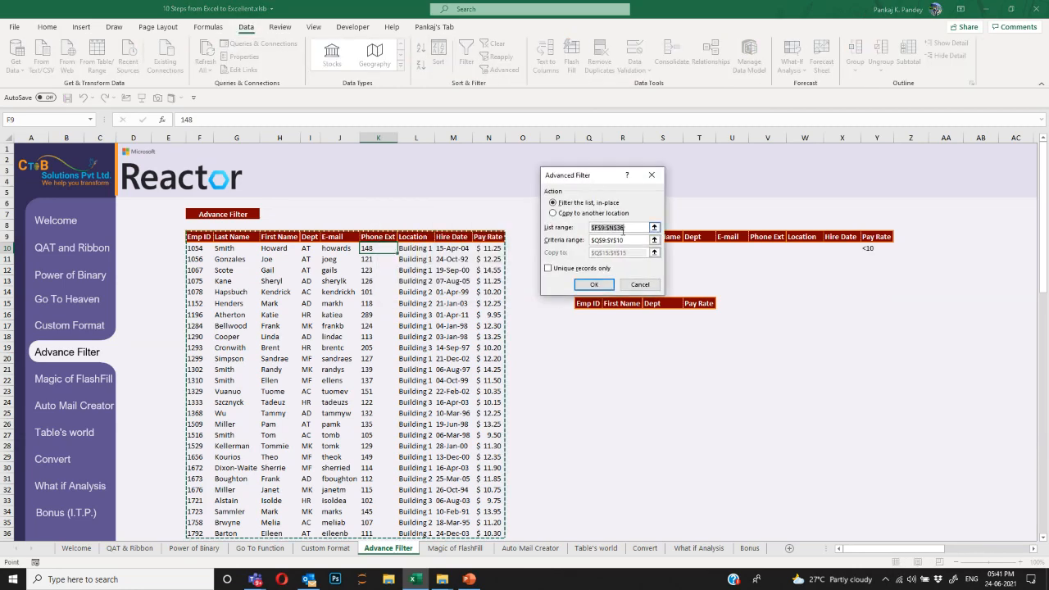
click(202, 236)
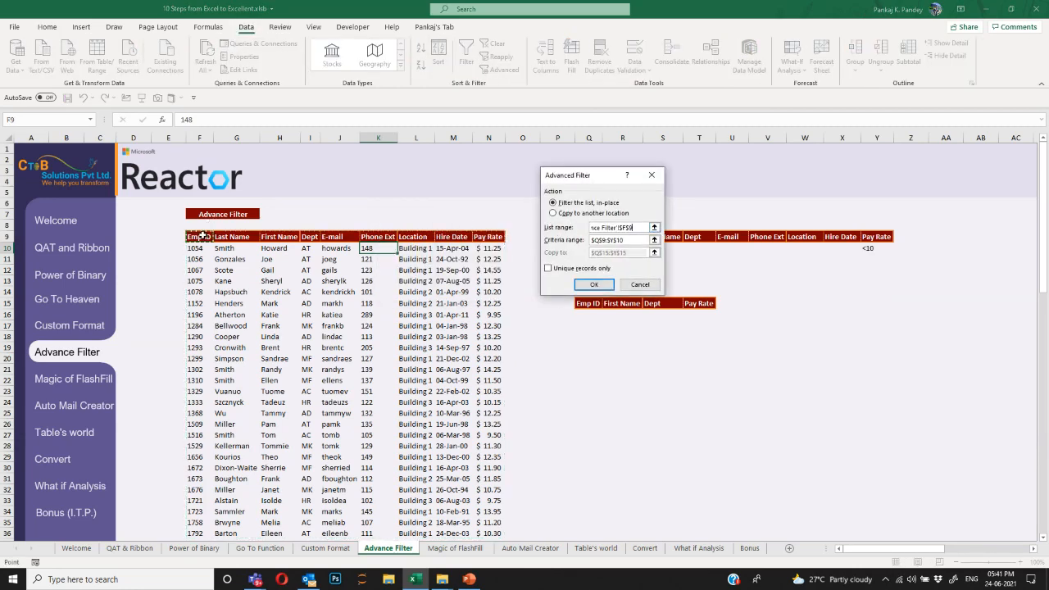
key(ctrl+a)
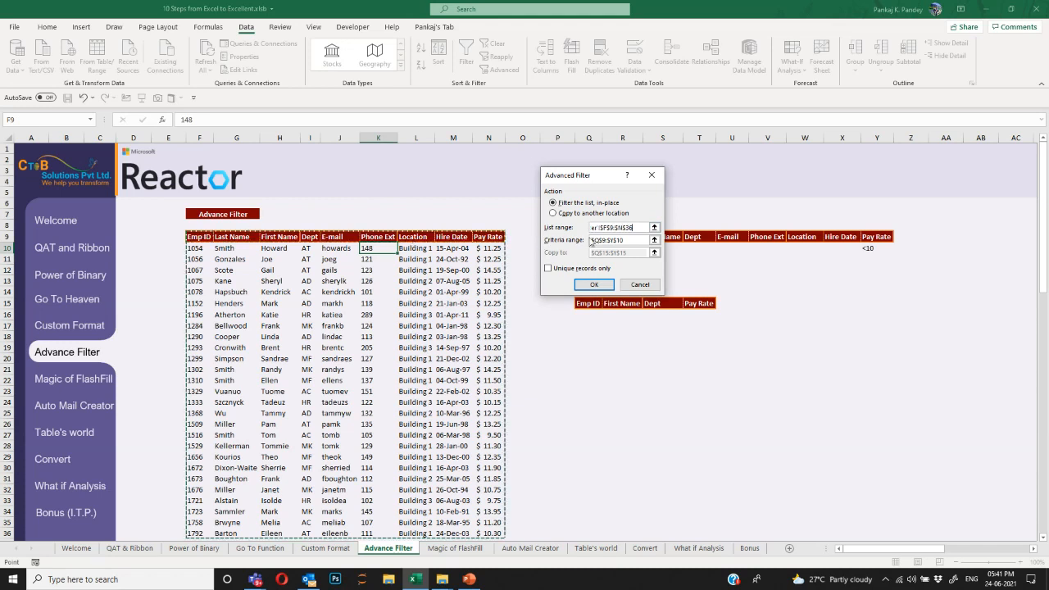
click(628, 240)
drag(590, 180, 387, 185)
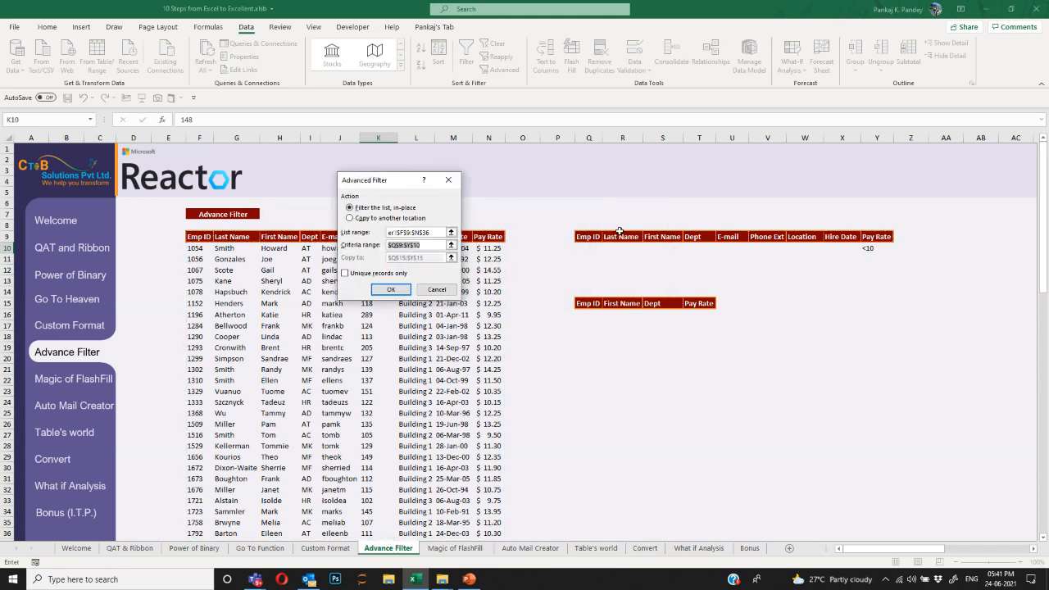
key(BackSpace)
drag(587, 236, 878, 250)
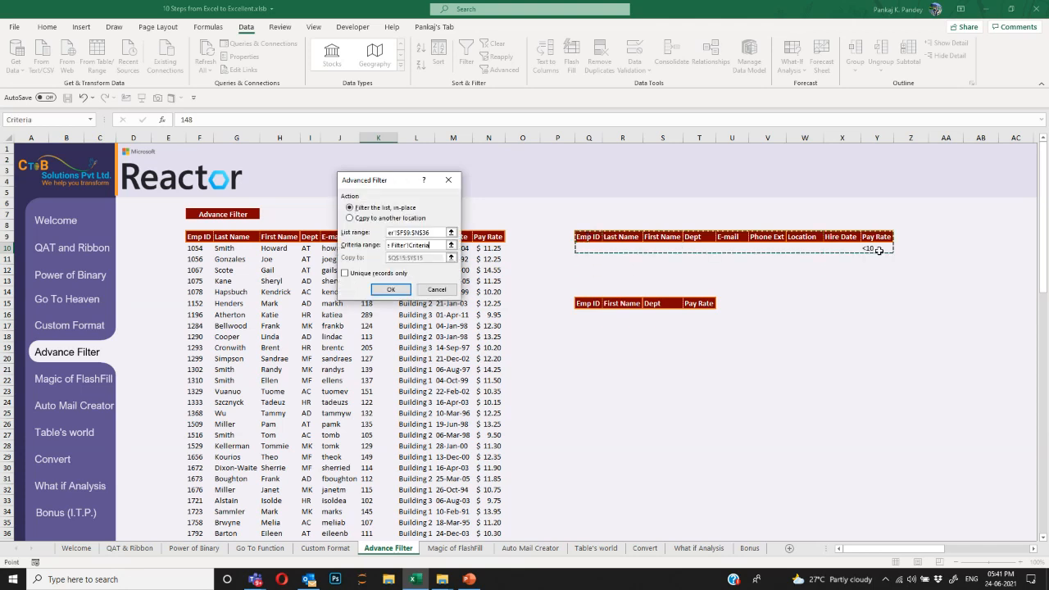
click(353, 218)
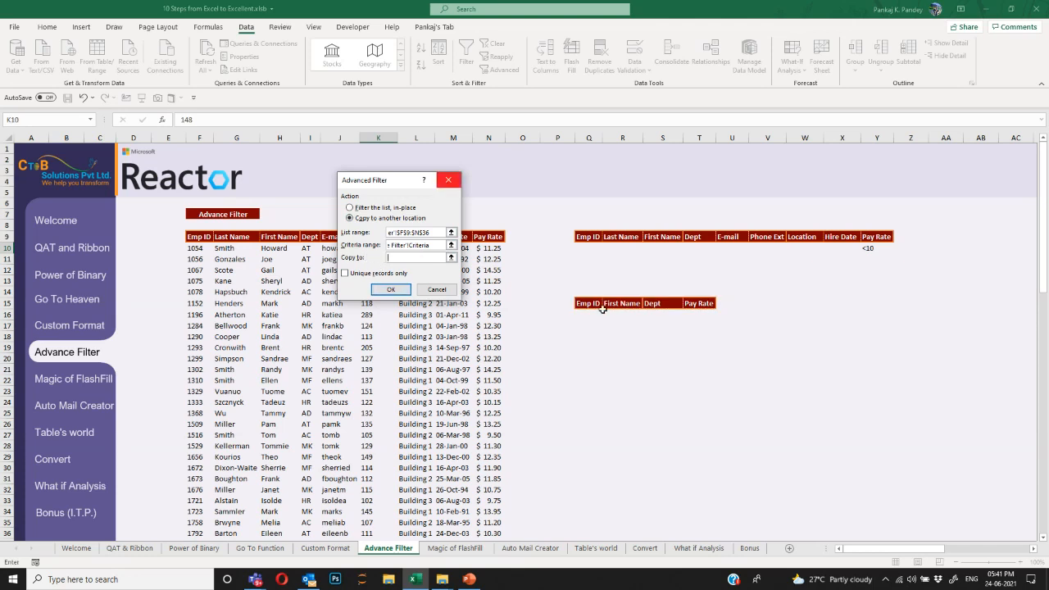
drag(580, 303, 699, 305)
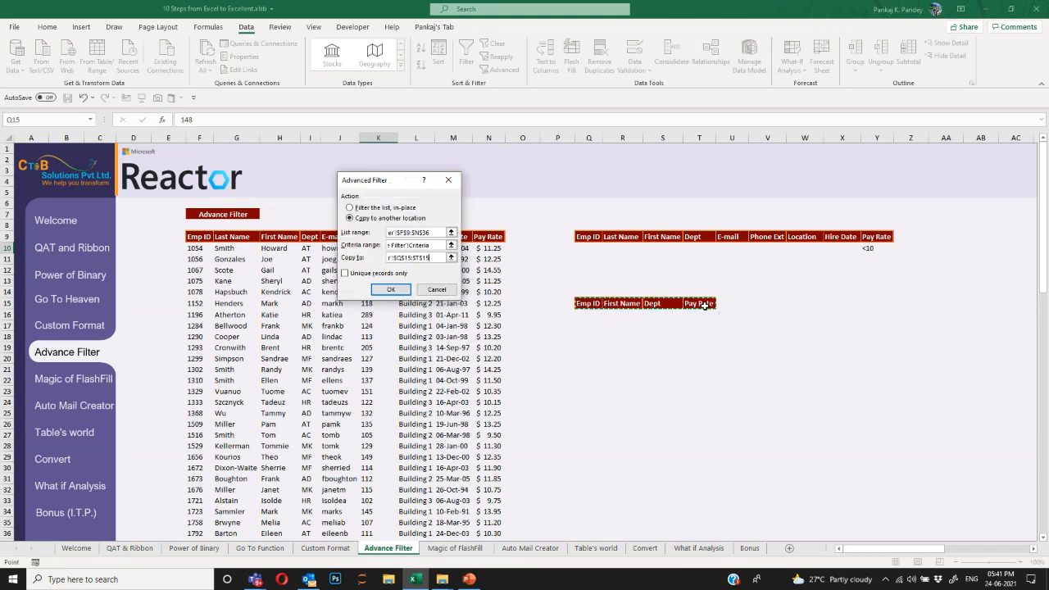
click(389, 290)
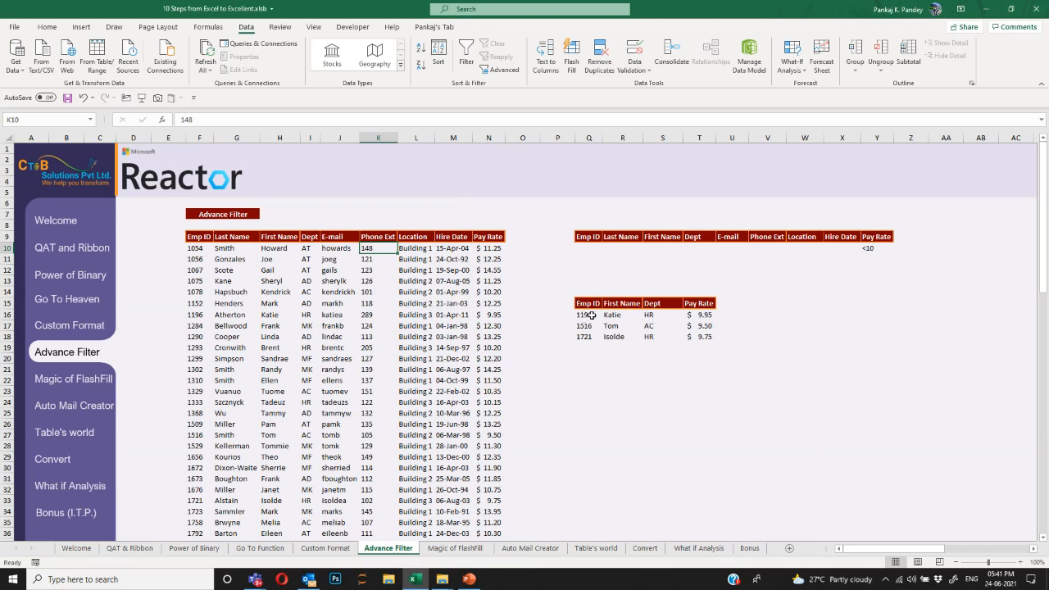
Select the three filtered employees, then switch to the Magic of FlashFill sheet.
mouse_move(703, 315)
mouse_down()
mouse_move(706, 331)
mouse_move(582, 336)
mouse_move(583, 303)
mouse_move(700, 327)
mouse_up()
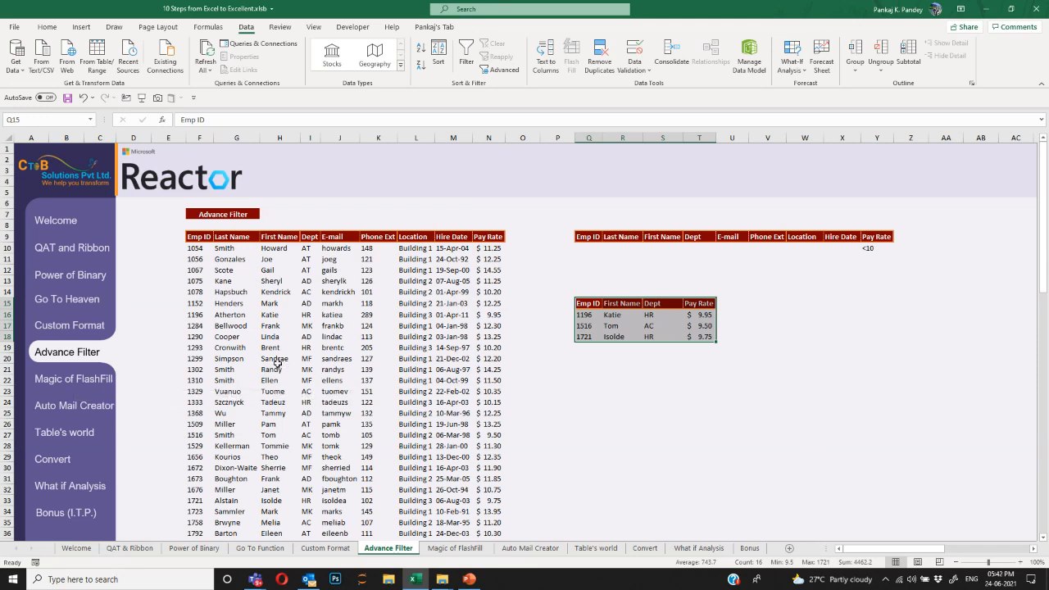
click(106, 380)
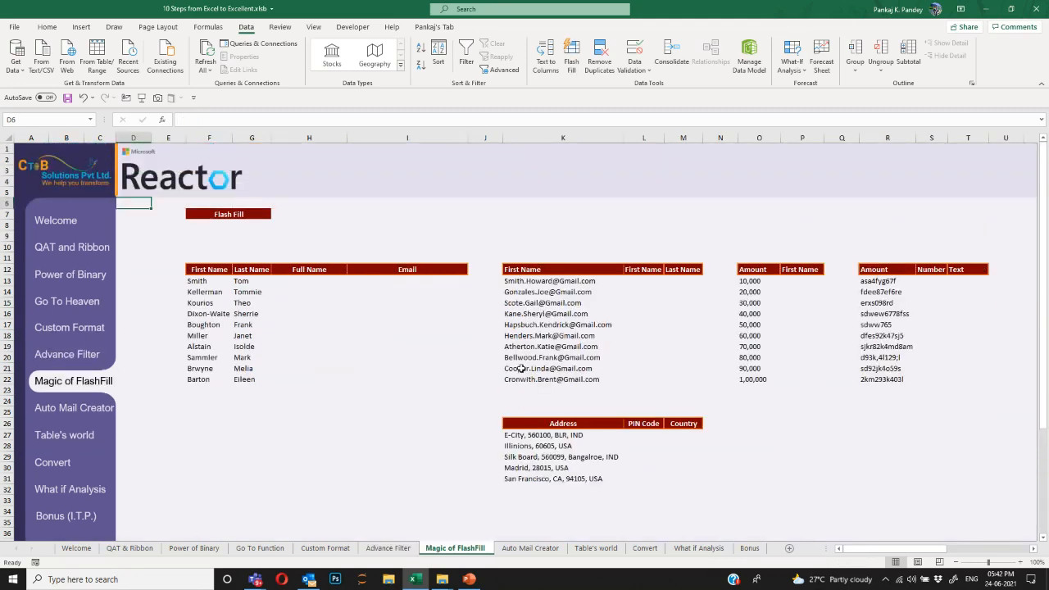
click(317, 284)
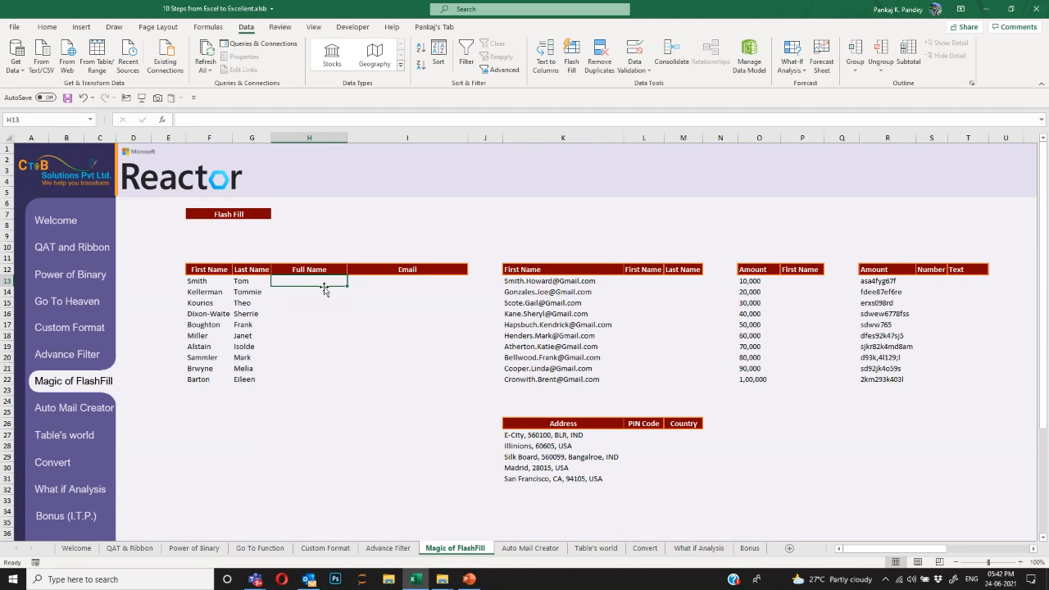
key(Left)
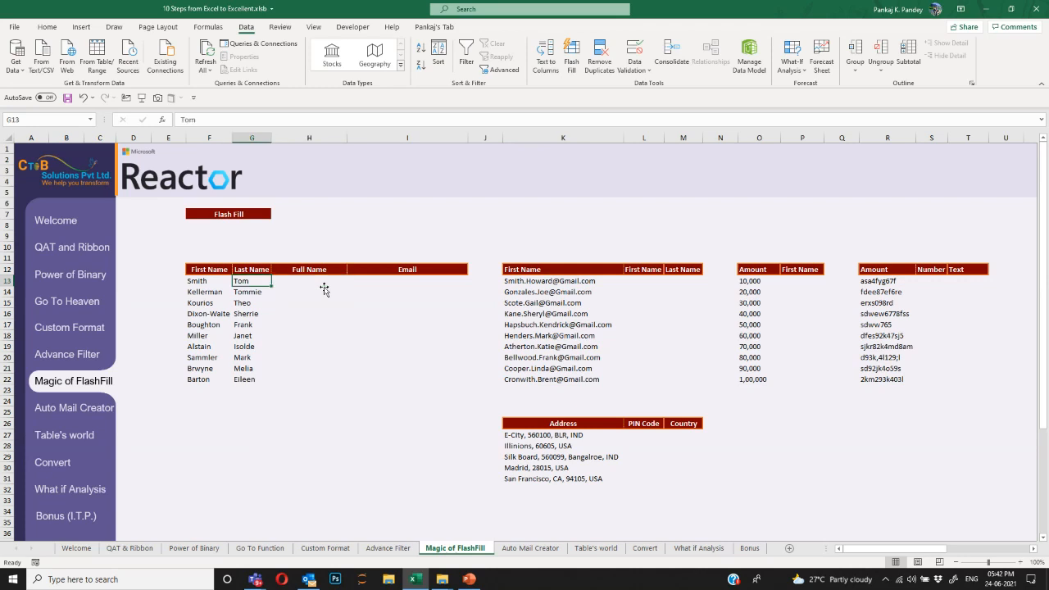
key(Right)
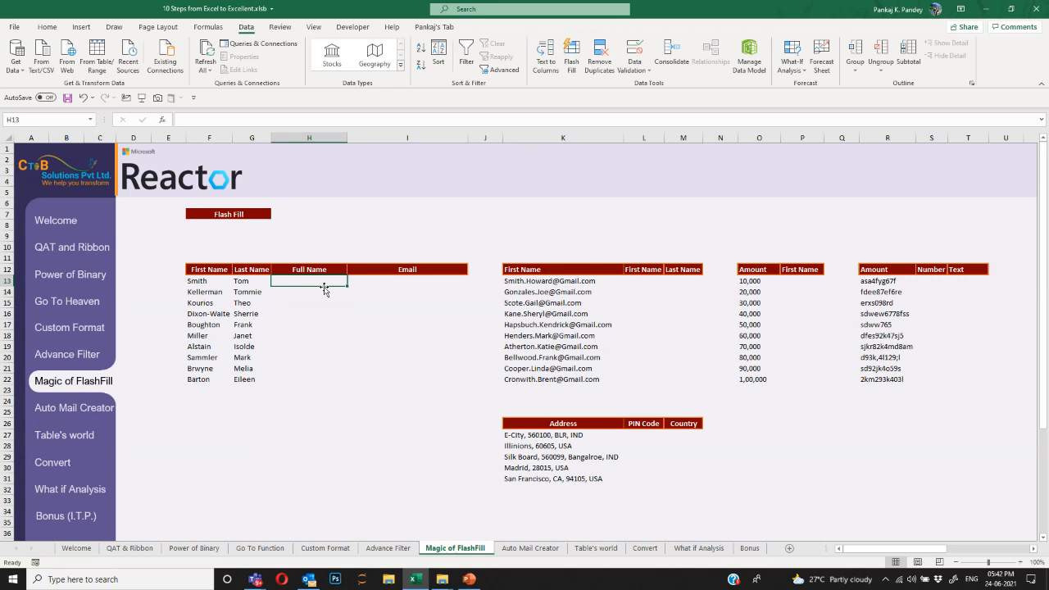
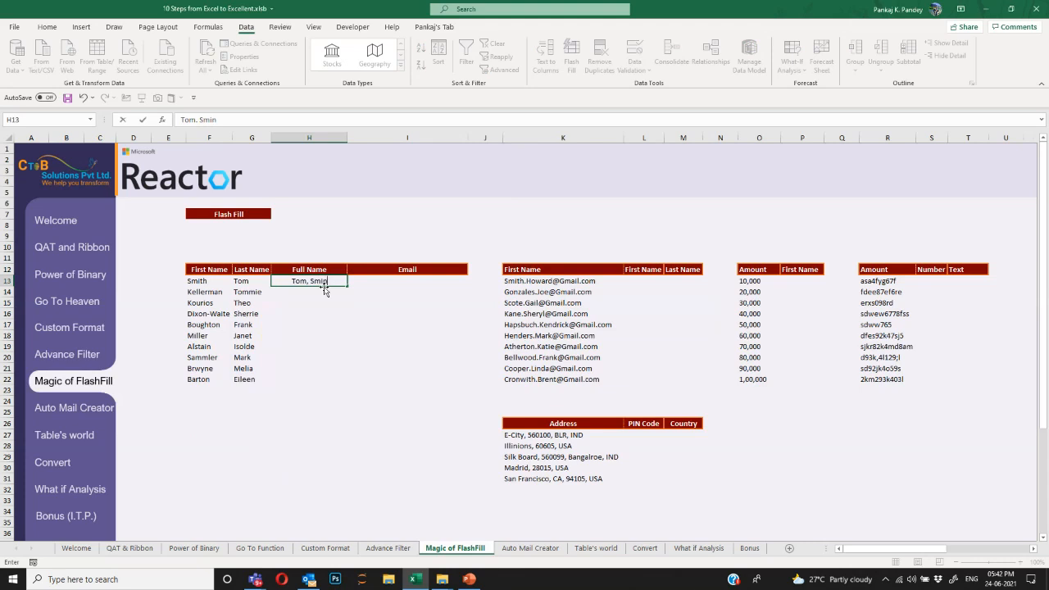
text(th)
key(ctrl+Return)
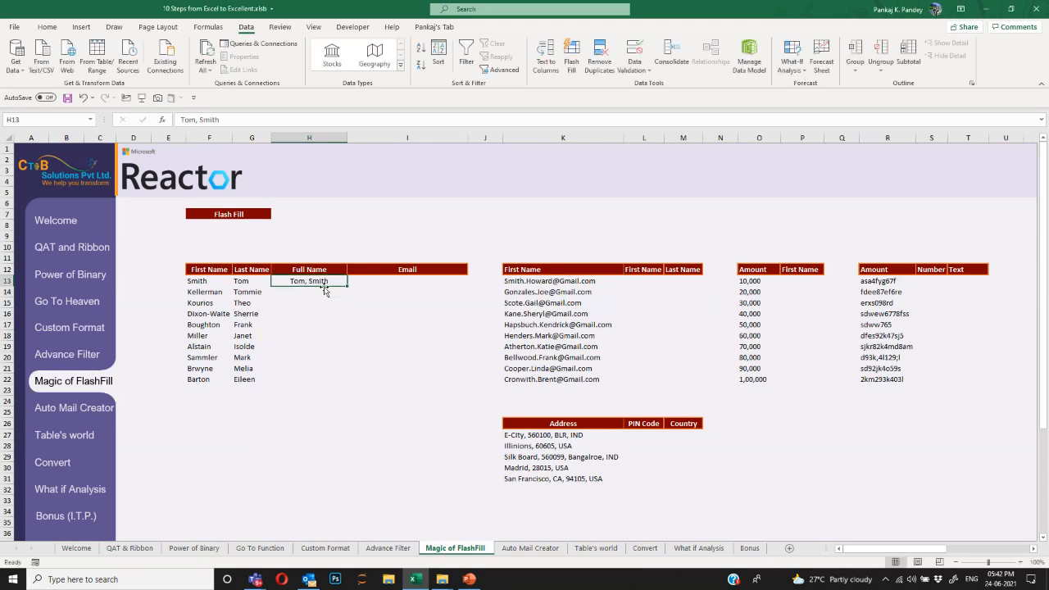
text(=)
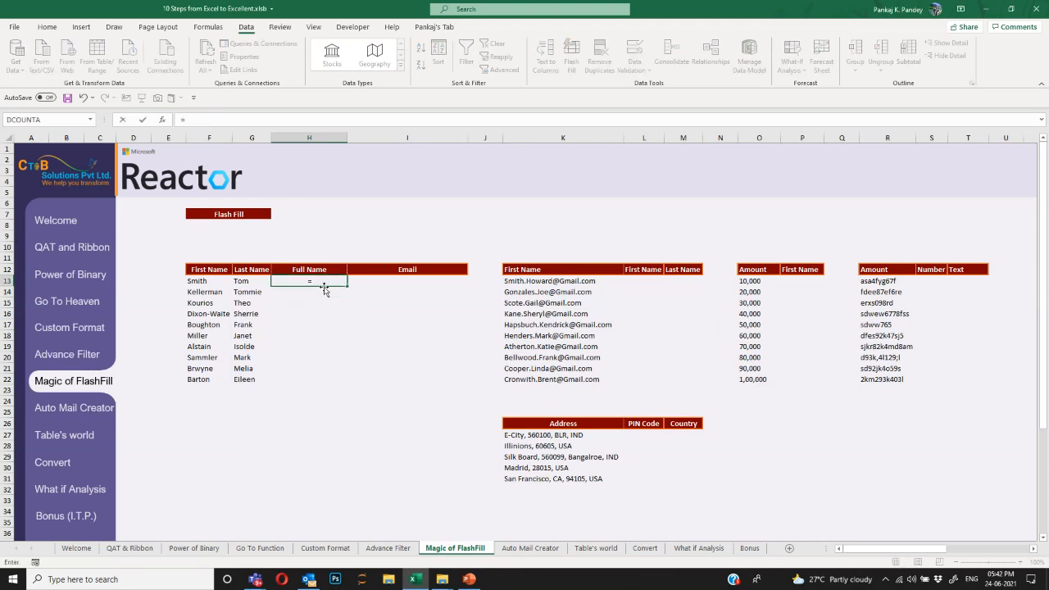
key(Left)
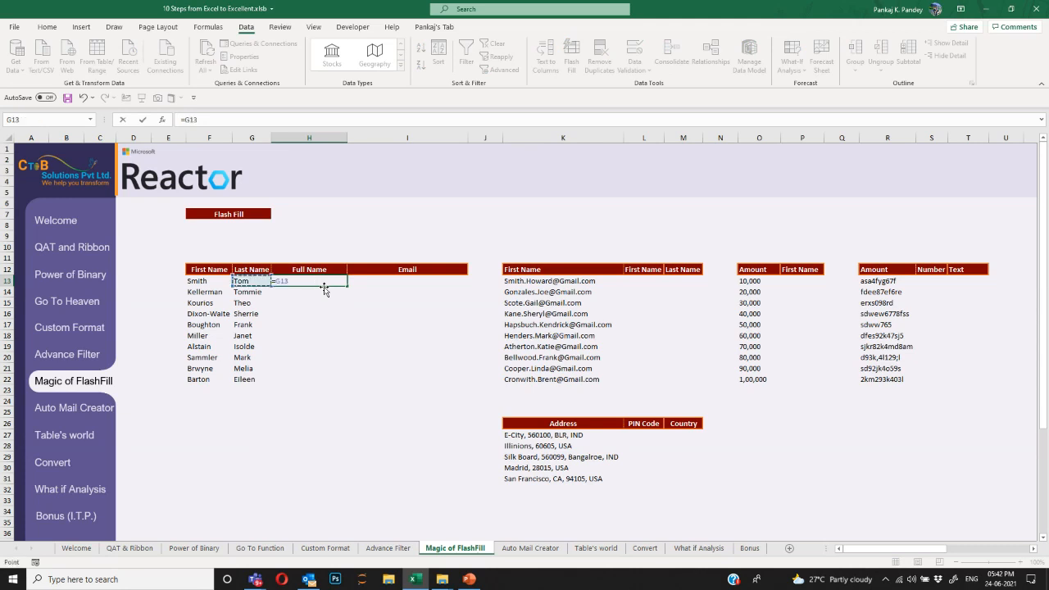
text(&", "&)
key(Left)
key(Left)
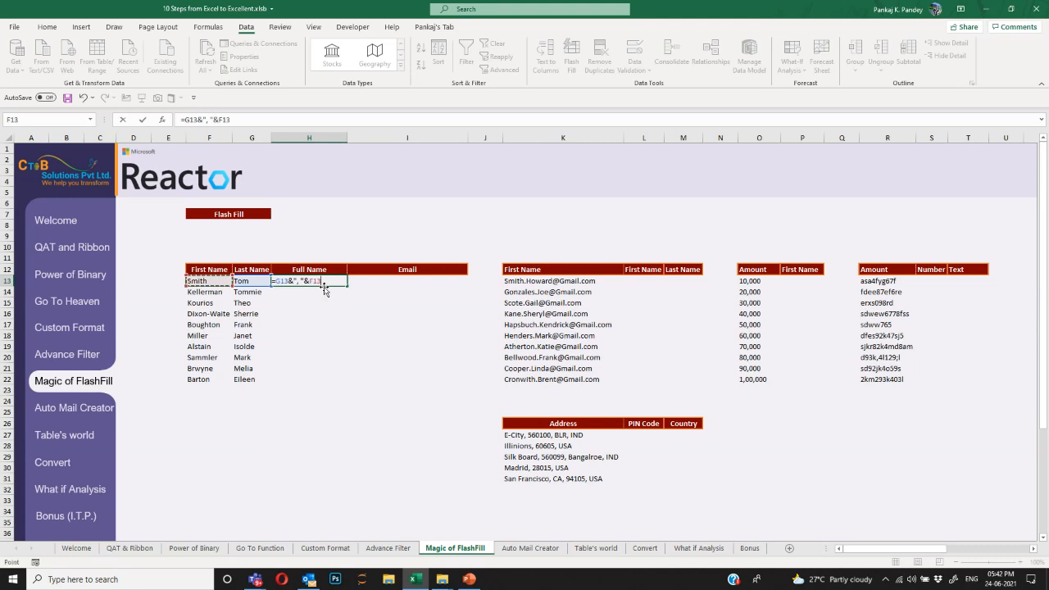
key(ctrl+Return)
key(shift+Down)
key(shift+Down)
key(alt+Down)
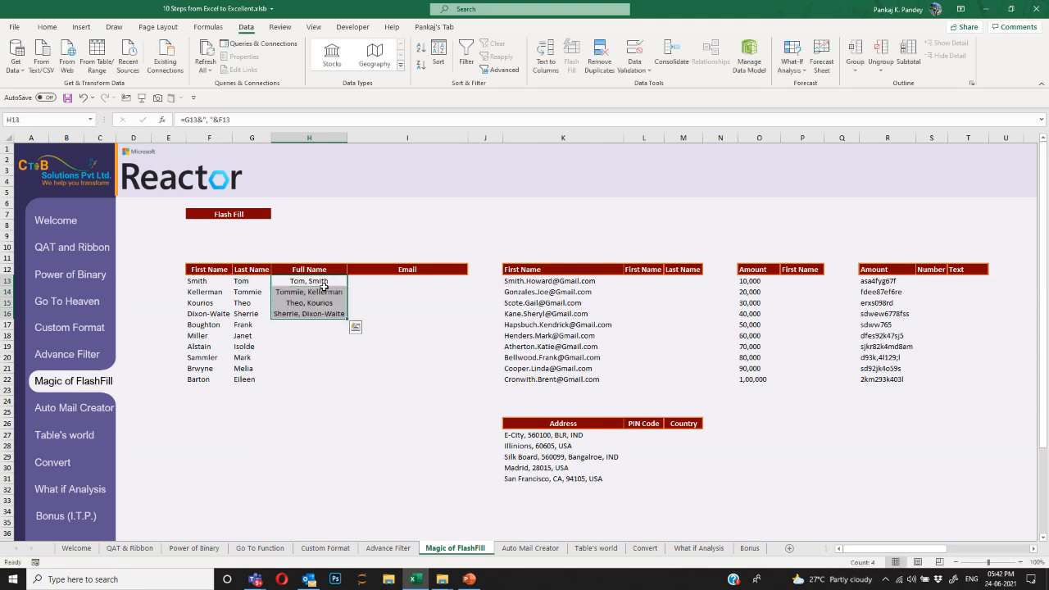
key(Escape)
key(Up)
key(Down)
key(Delete)
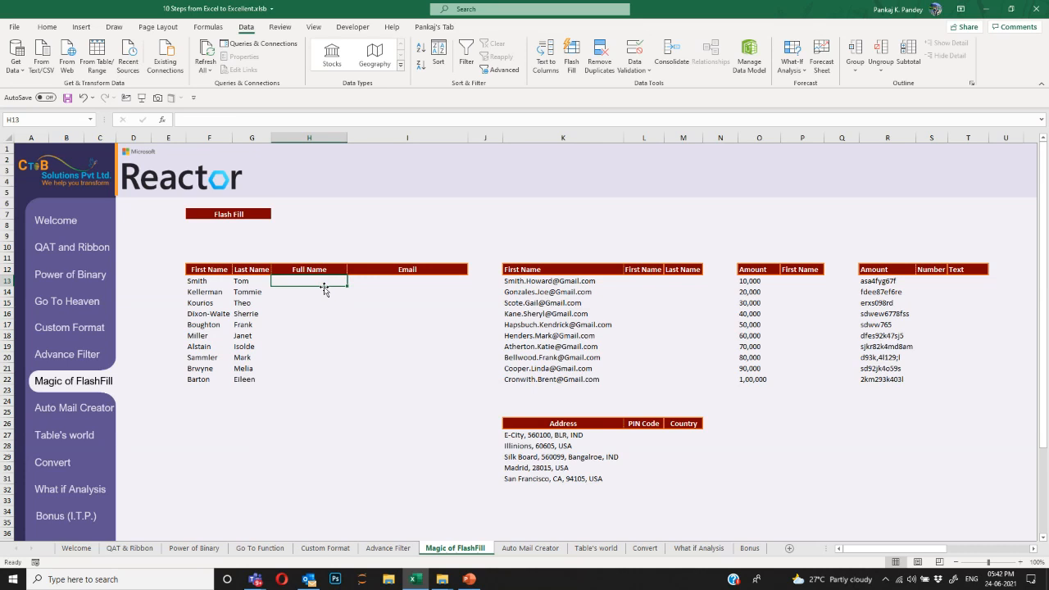
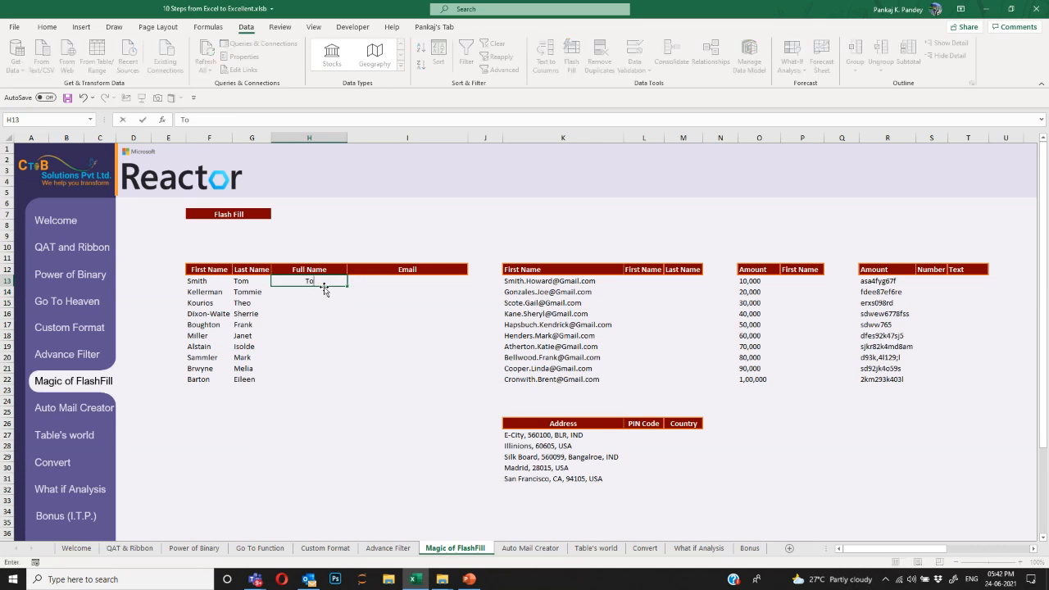
Enter the first 'Last, First' full name in H13 and Flash Fill the rest.
key(Return)
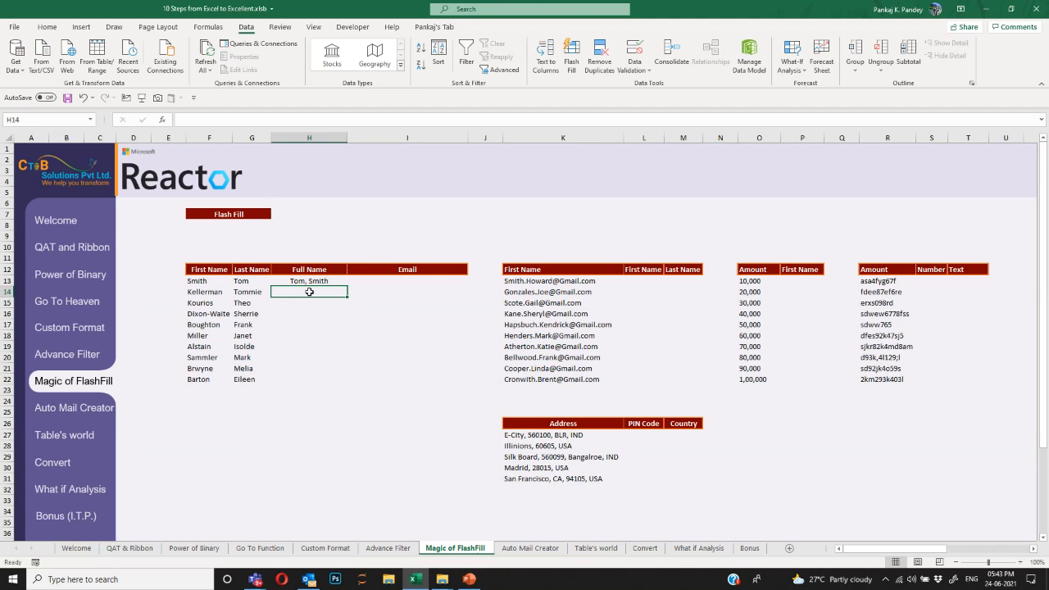
click(48, 26)
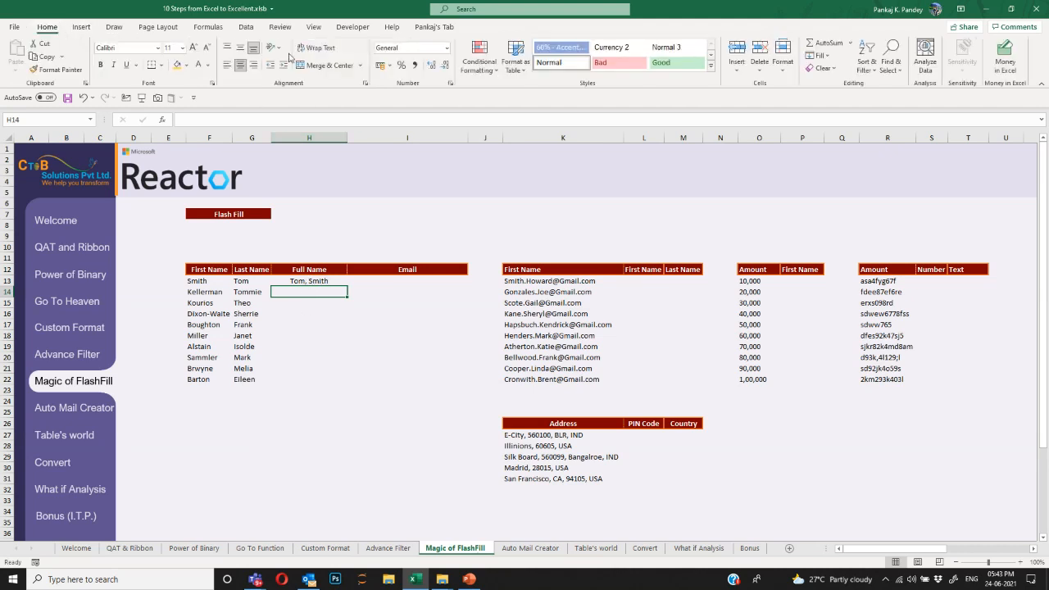
click(820, 56)
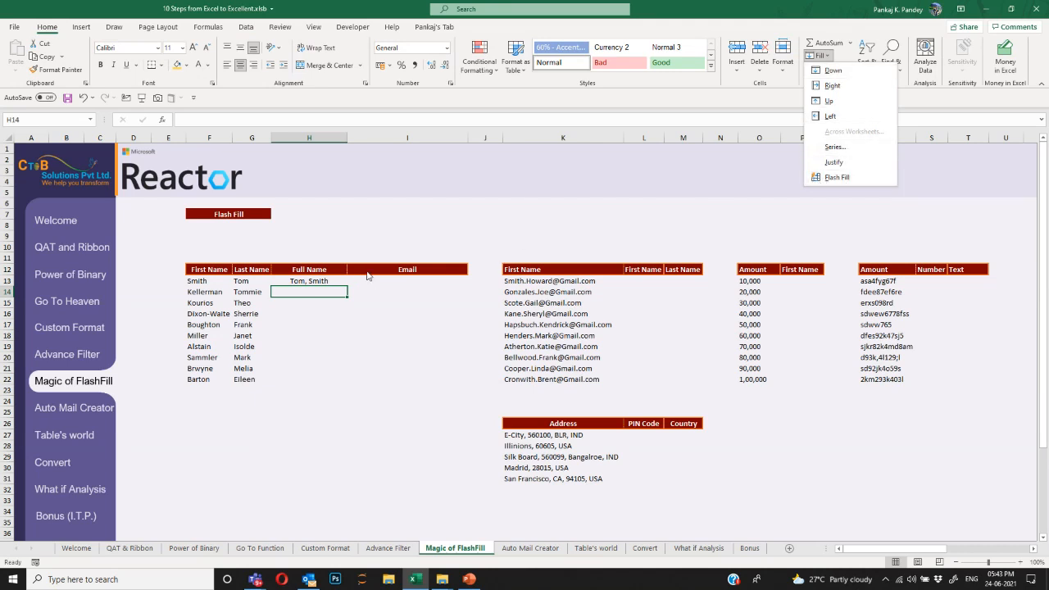
click(359, 338)
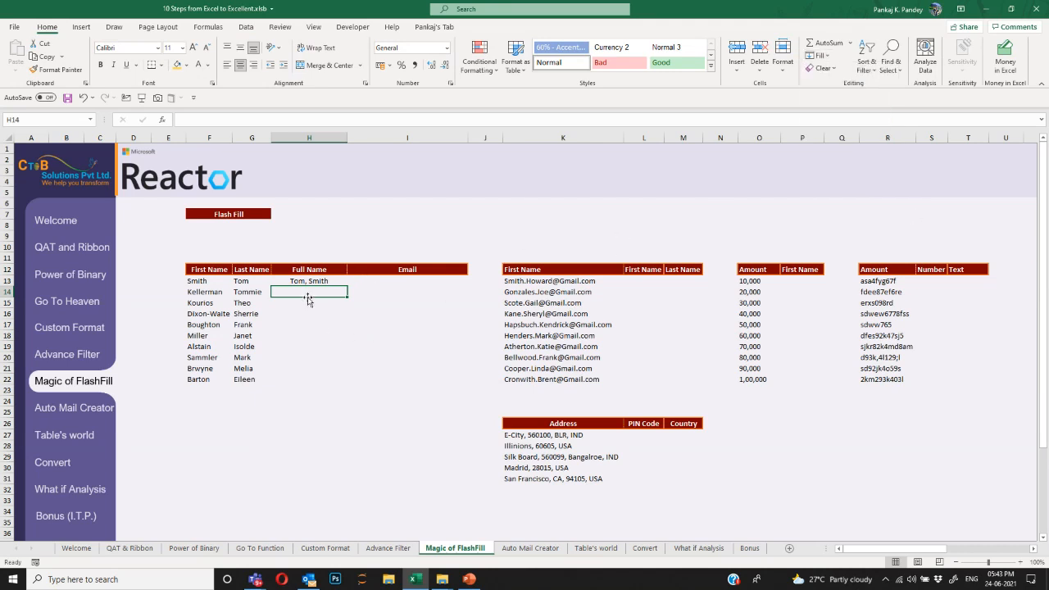
key(ctrl+e)
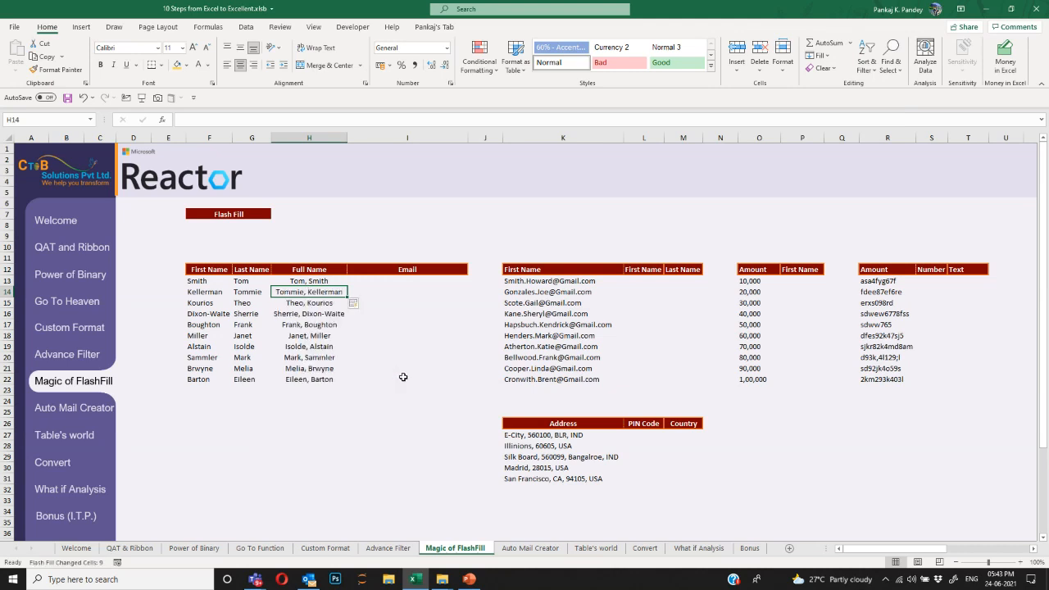
Check the ten filled full names in H13:H22.
drag(317, 281, 318, 380)
drag(294, 294, 302, 364)
click(298, 366)
click(324, 304)
click(308, 347)
click(302, 379)
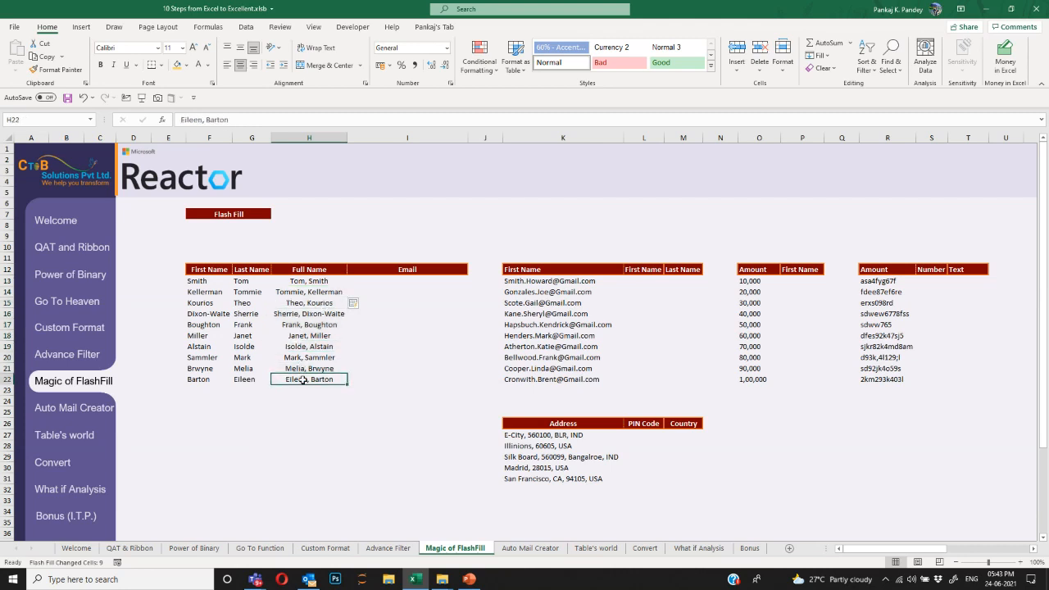
click(309, 282)
click(390, 281)
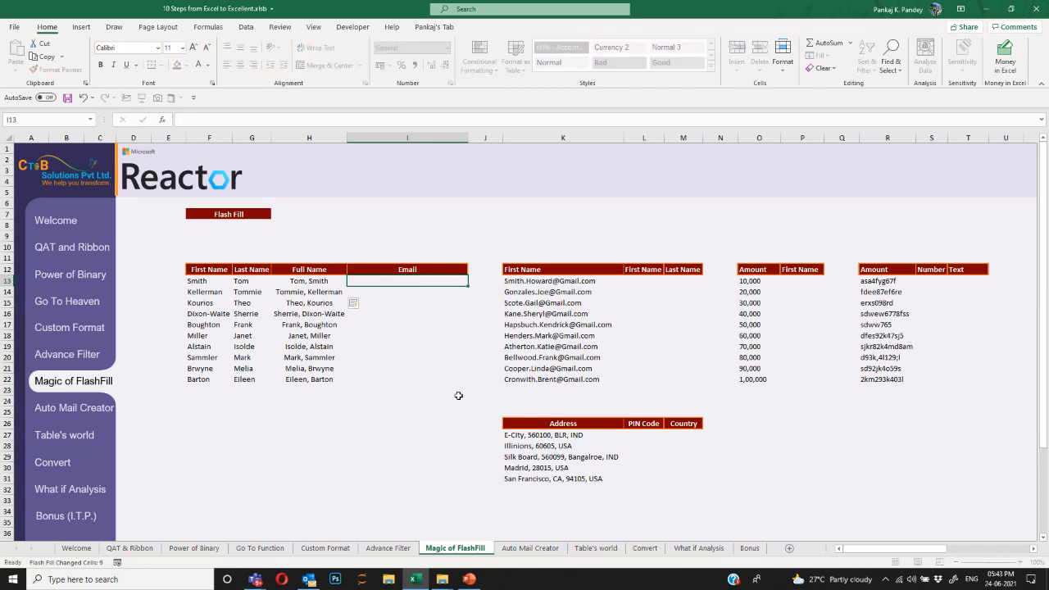
Delete the full names in H13:H22 and rename the header H12 to email.
key(Up)
key(Left)
key(Down)
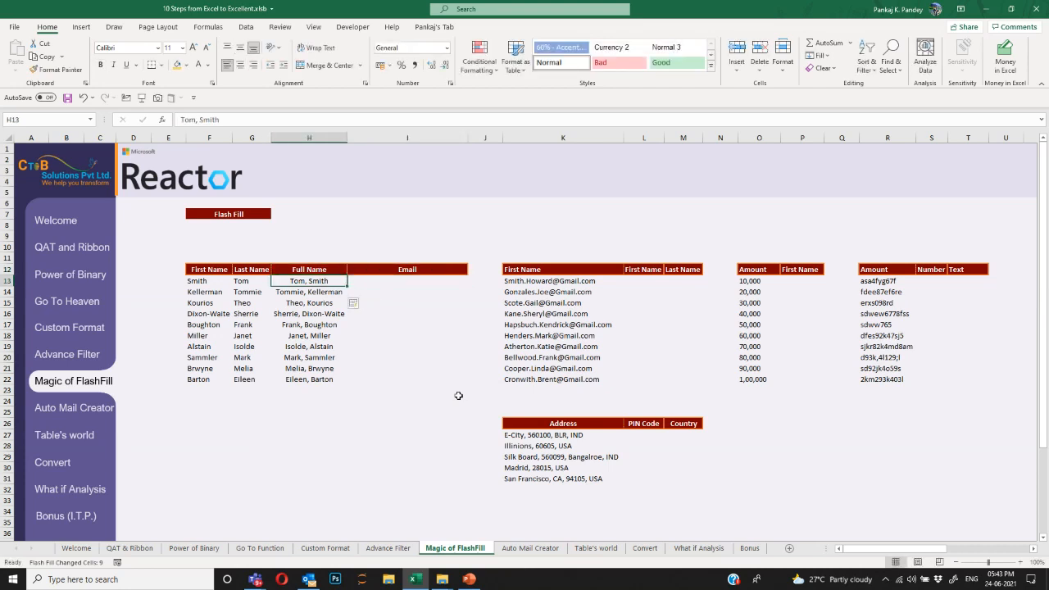
key(ctrl+shift+Down)
key(Delete)
key(Up)
text(email)
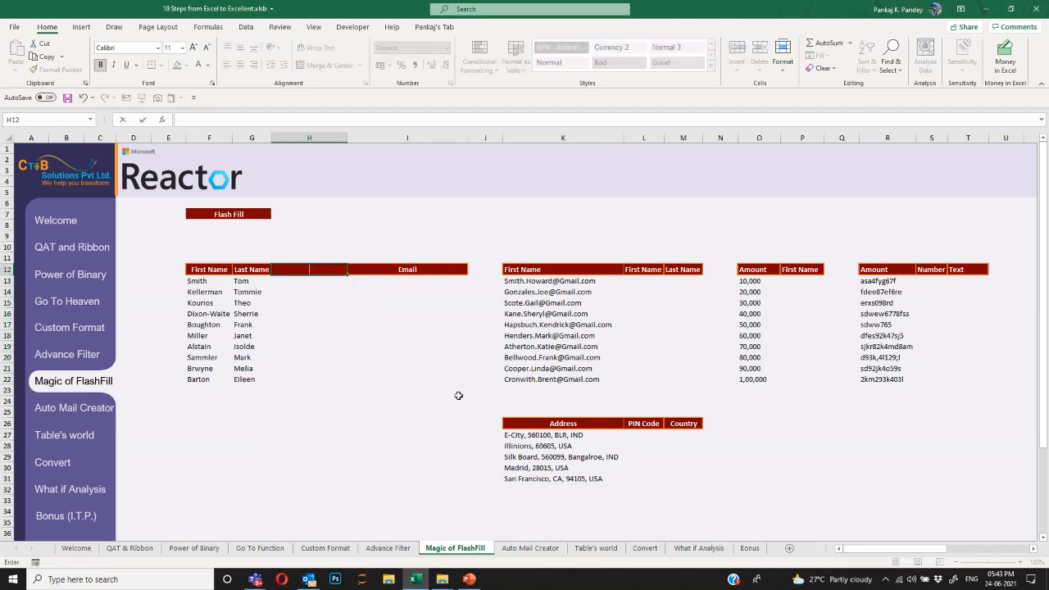
key(Return)
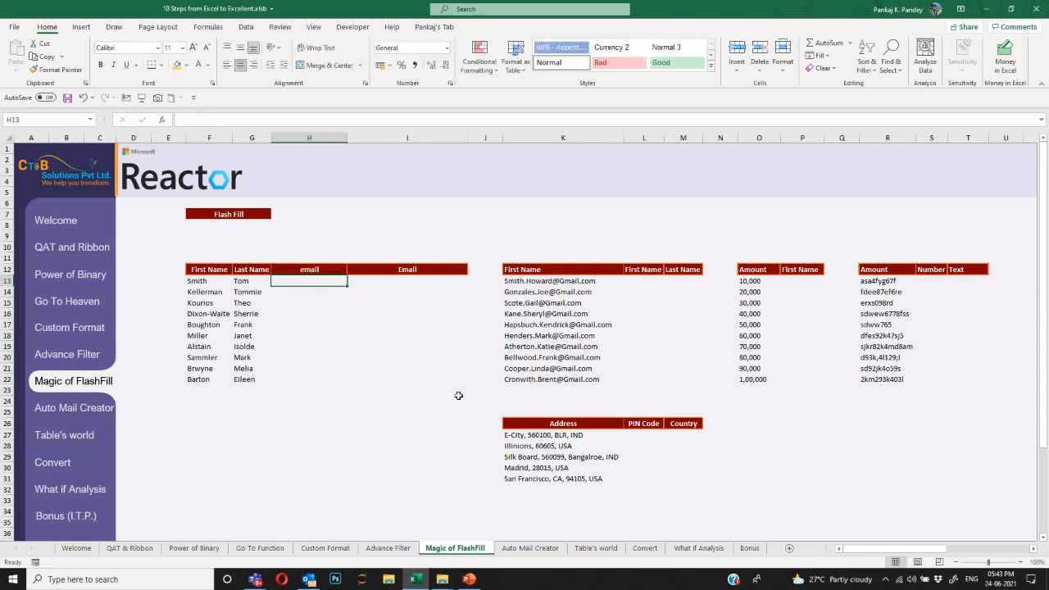
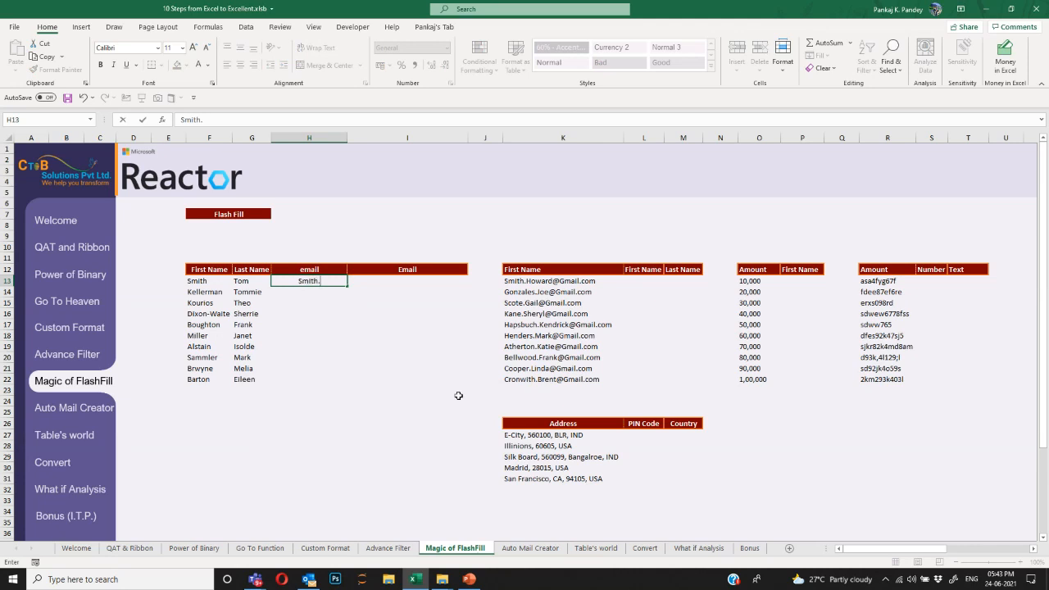
key(Return)
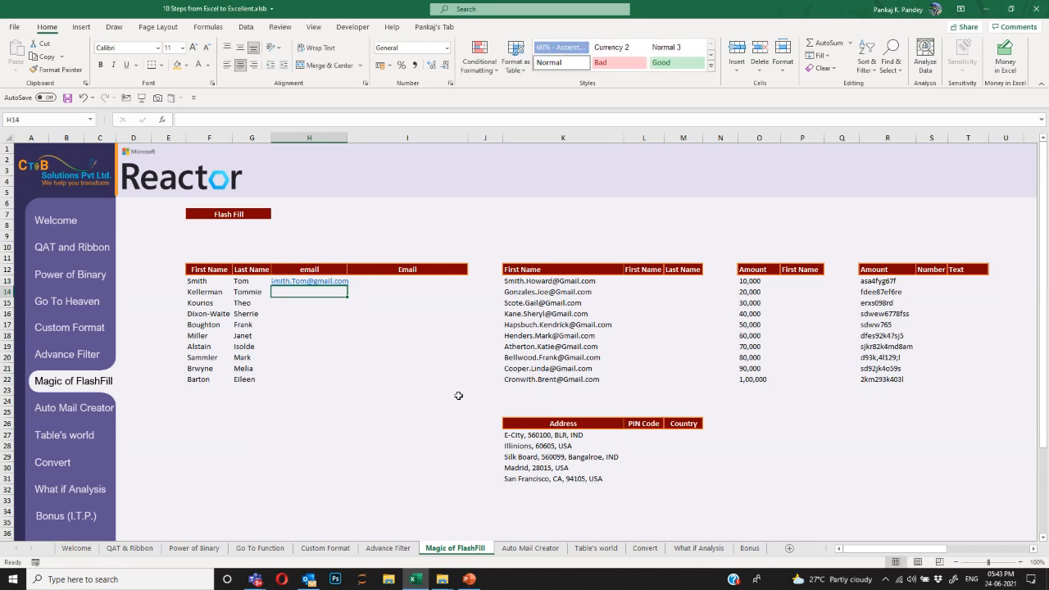
key(Up)
key(ctrl+e)
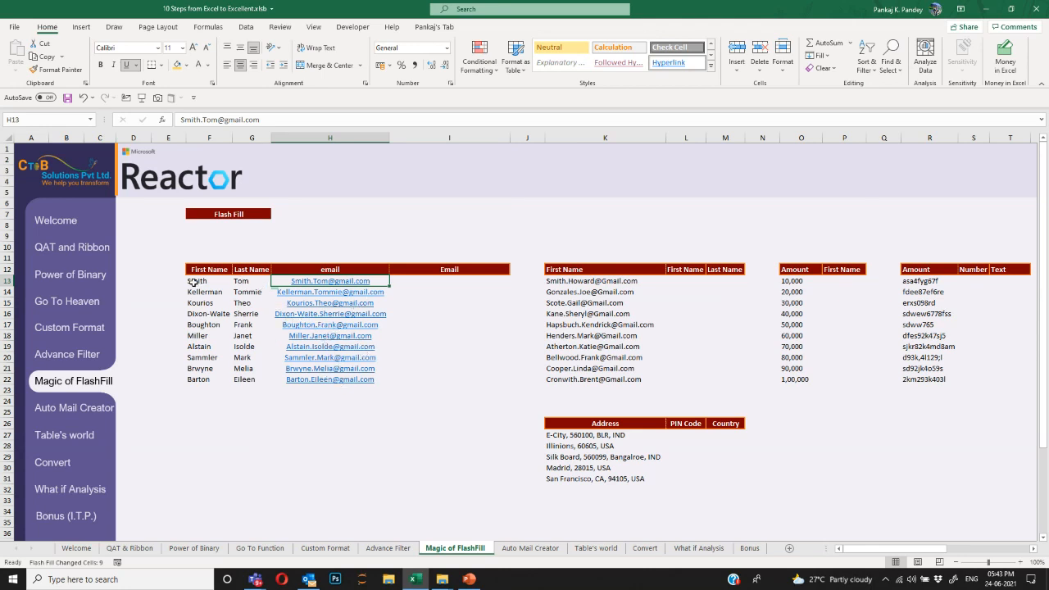
Compare the generated addresses with the First Name and Last Name columns.
click(635, 283)
key(Right)
key(Left)
key(Left)
key(Left)
key(Left)
key(Left)
key(Left)
key(Right)
key(Right)
key(ctrl+shift+Down)
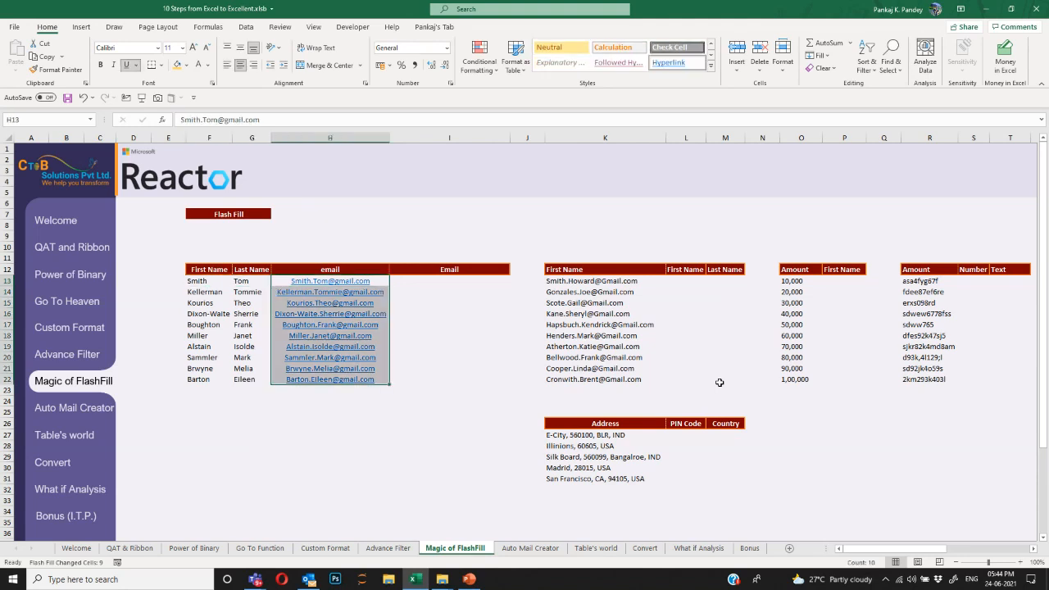
key(ctrl+Right)
key(ctrl+Right)
key(ctrl+Left)
key(Right)
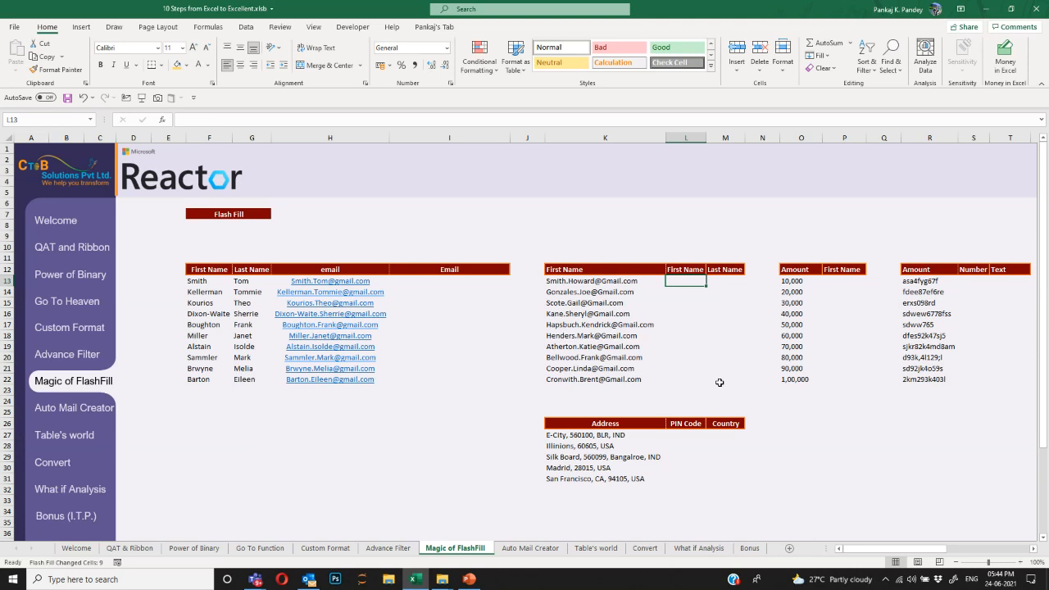
Type the first-name and last-name parts of the row 13 address into L13 and M13.
key(Left)
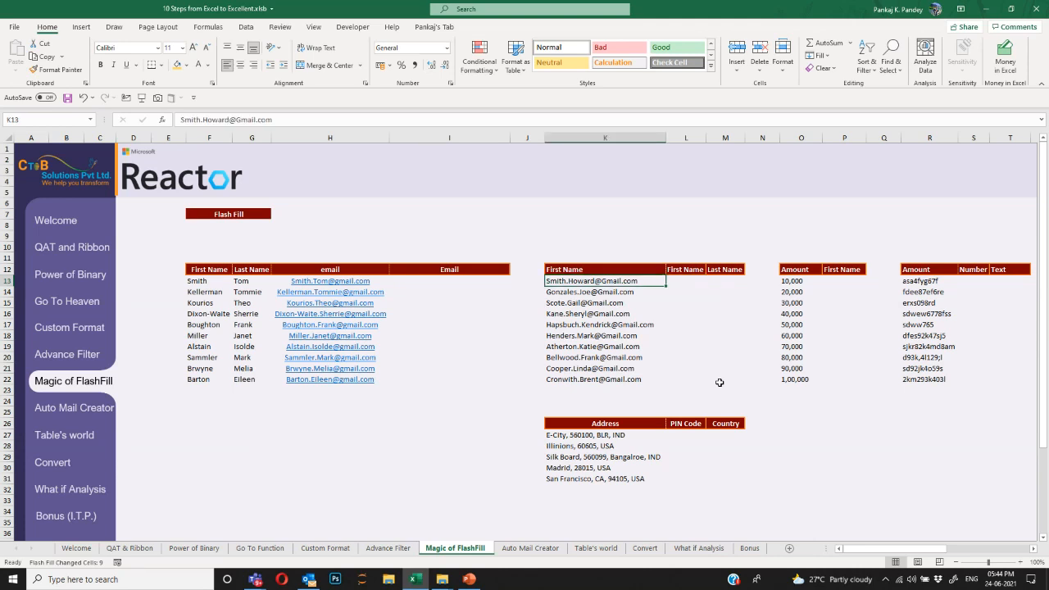
key(Right)
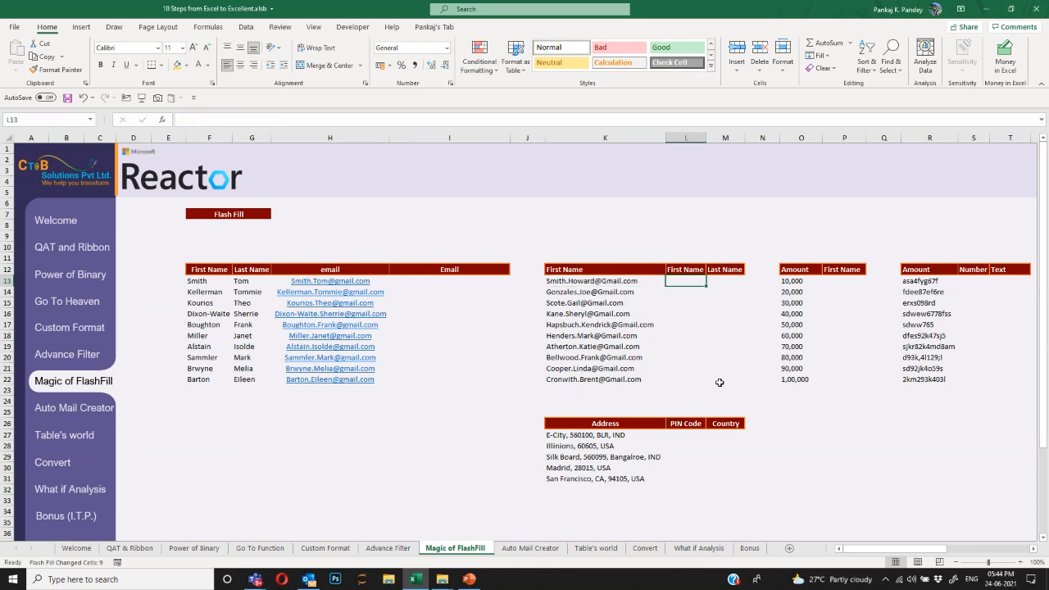
key(Tab)
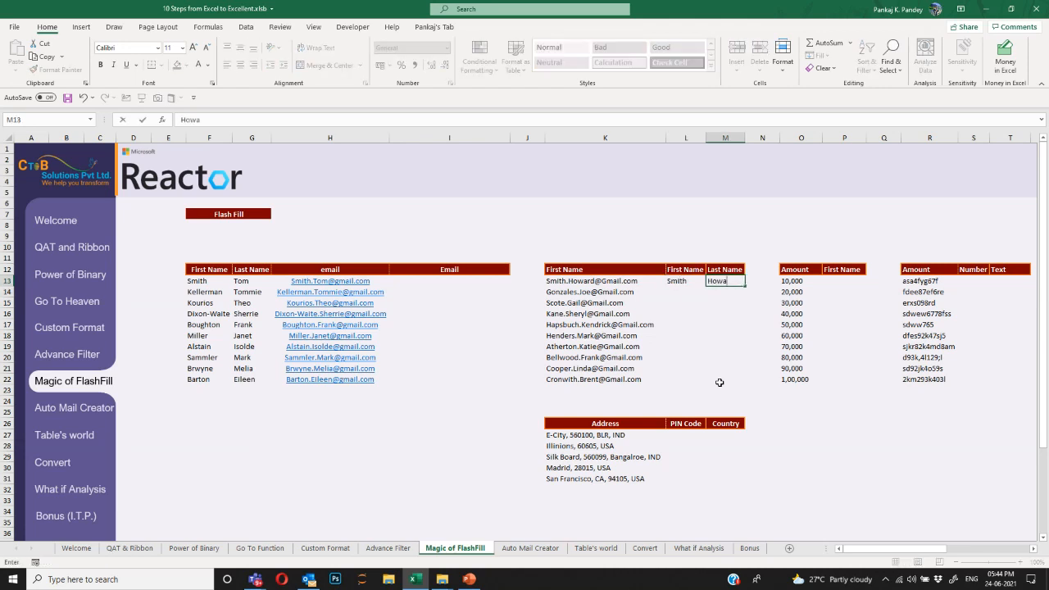
key(Return)
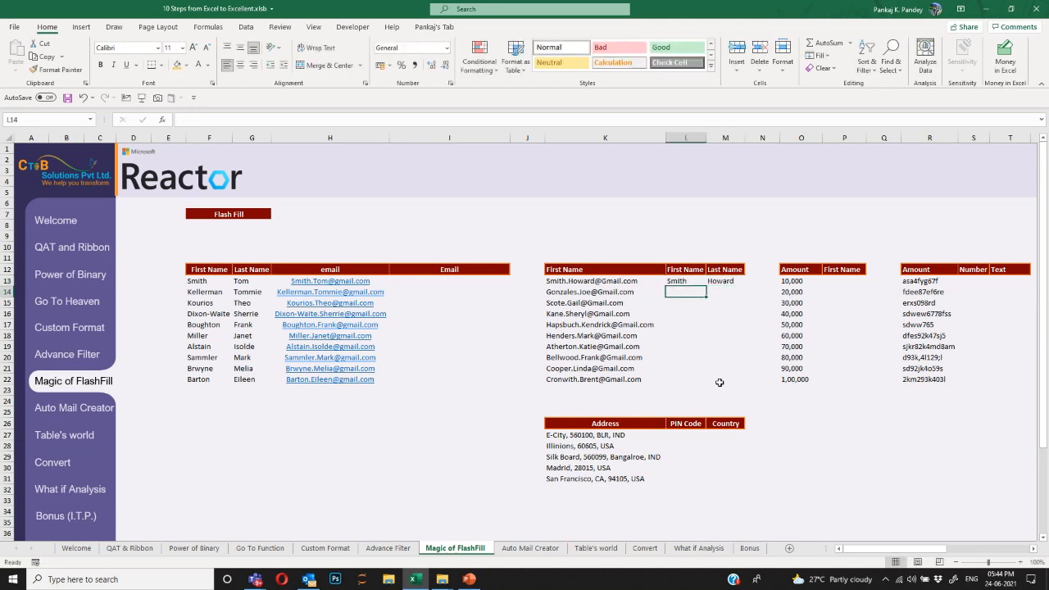
Flash Fill the remaining first names and last names down the second list.
key(ctrl+e)
key(Tab)
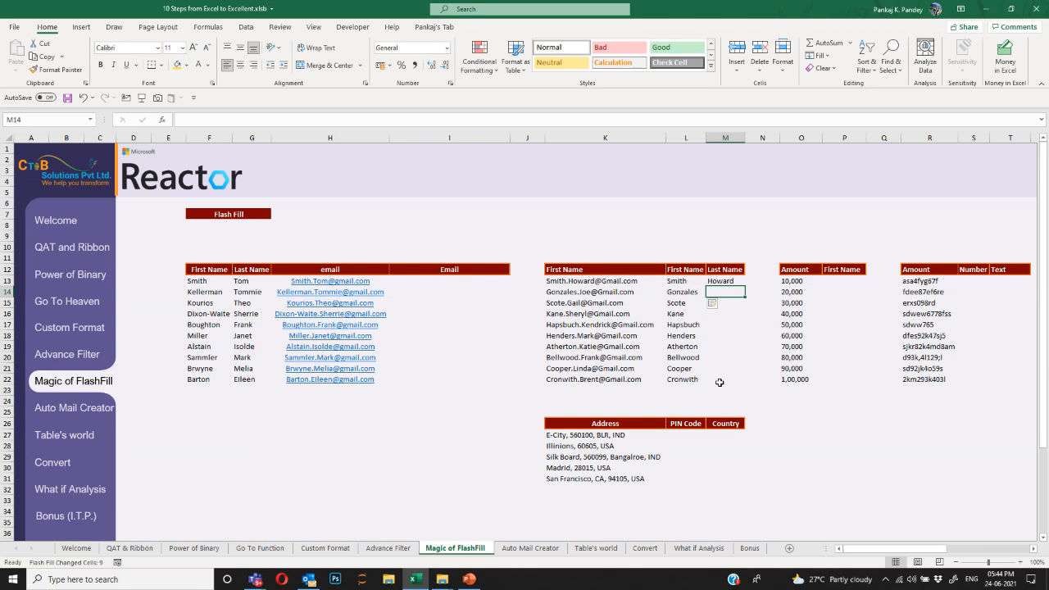
key(ctrl+e)
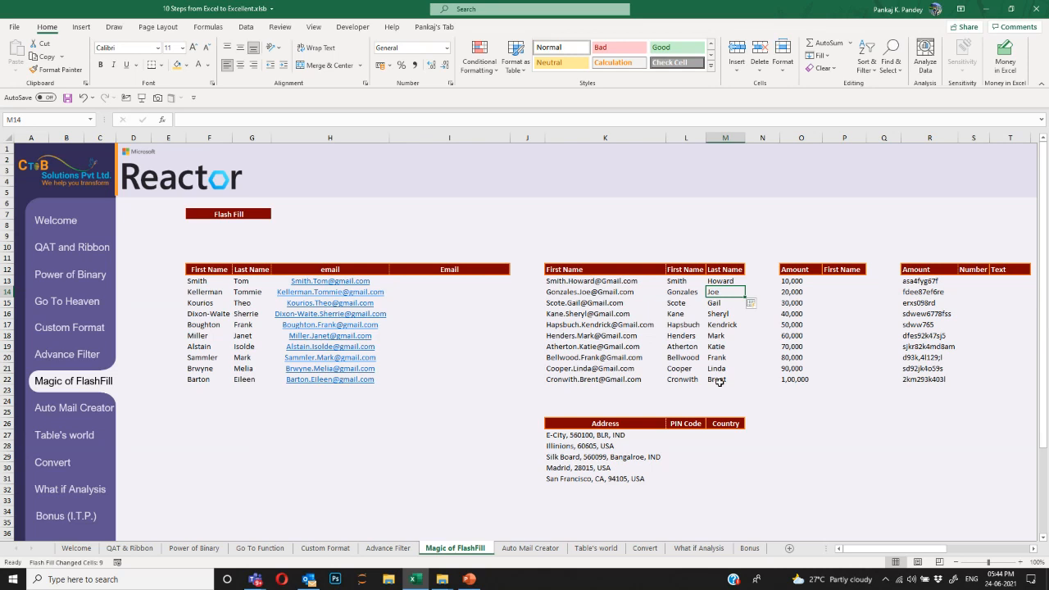
key(Up)
key(Right)
key(Right)
key(Right)
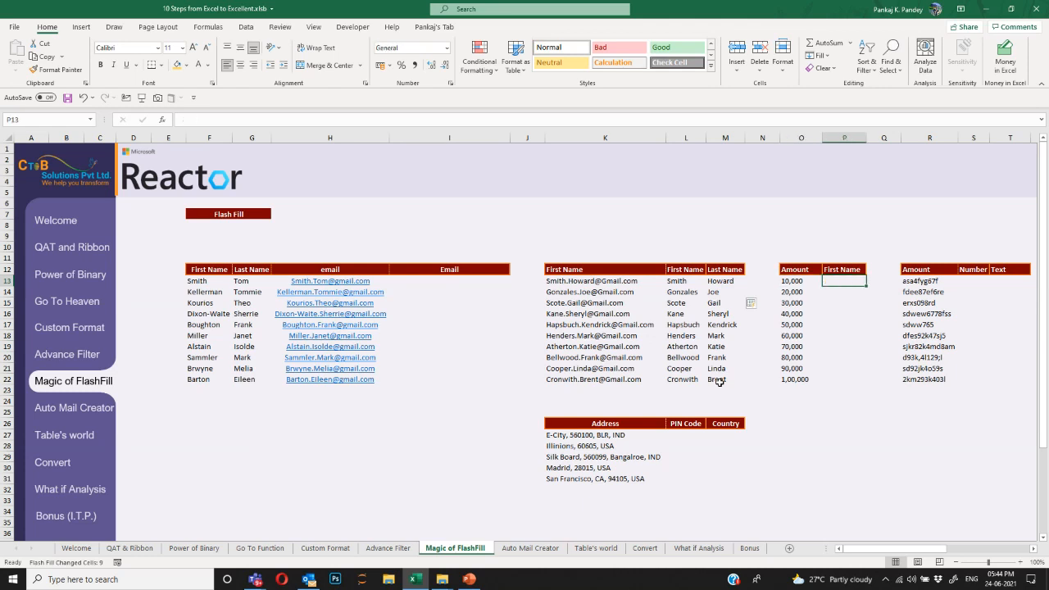
Try a divide-by-10 formula on the O13 amount in P13, then clear it.
text(=)
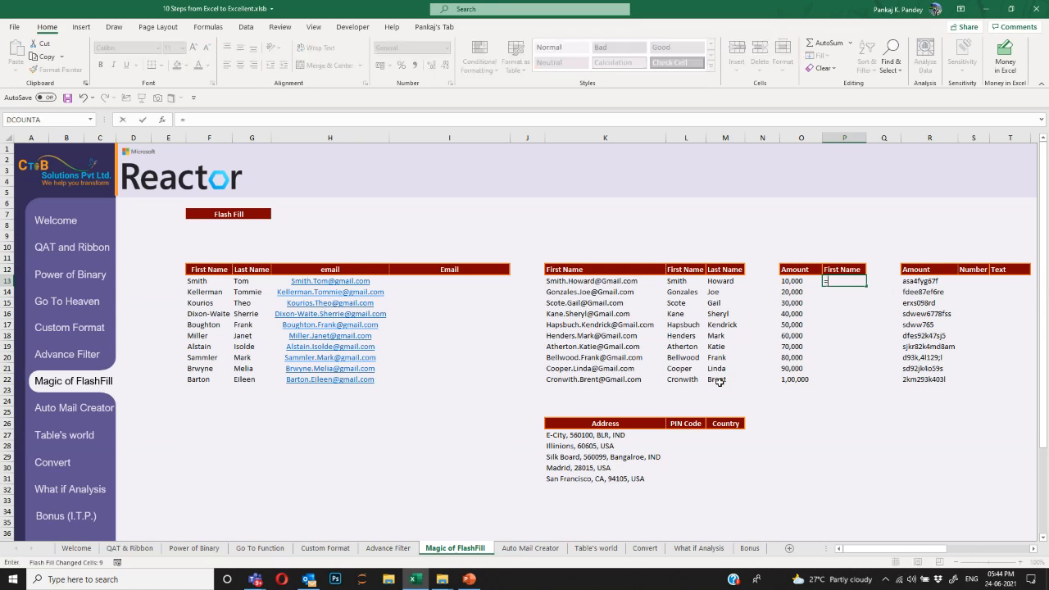
key(Left)
text(/10)
key(Return)
key(Up)
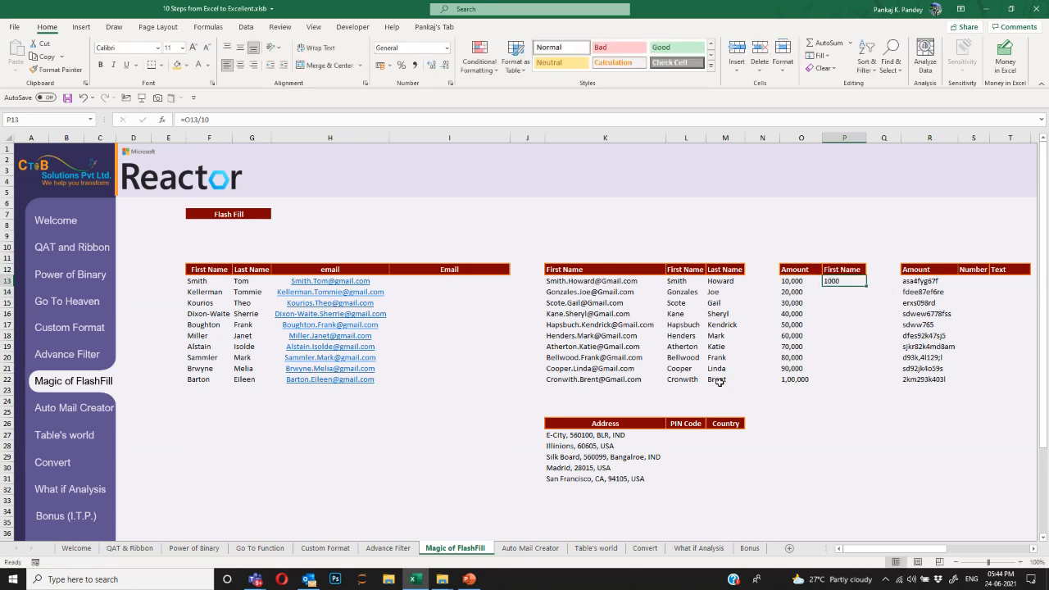
key(F2)
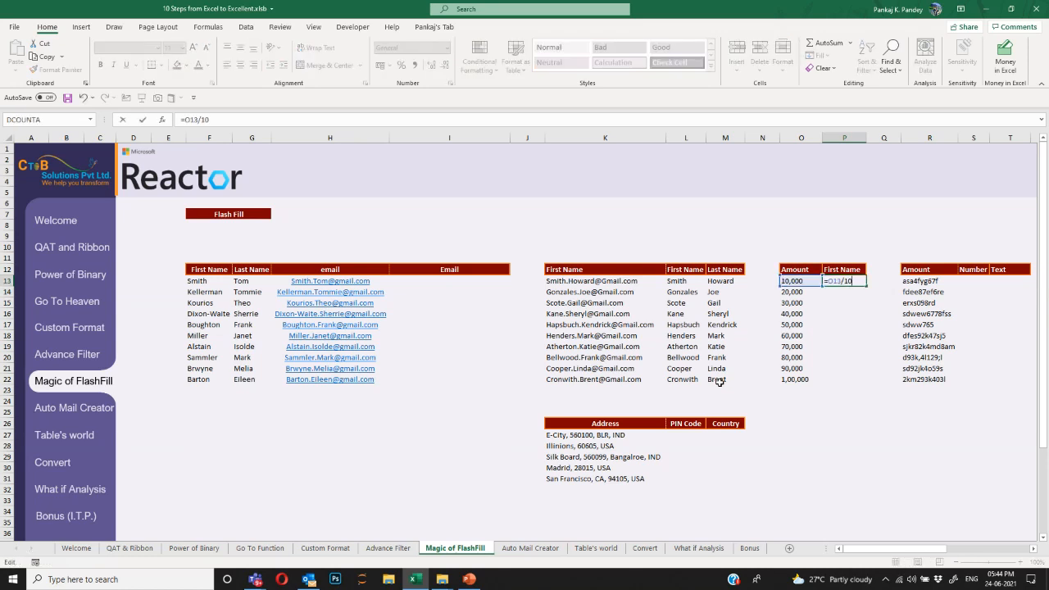
text(000)
key(Escape)
key(Delete)
Enter 10 K in P13 and Flash Fill the thousands column down to 1,00 K.
text(10 K)
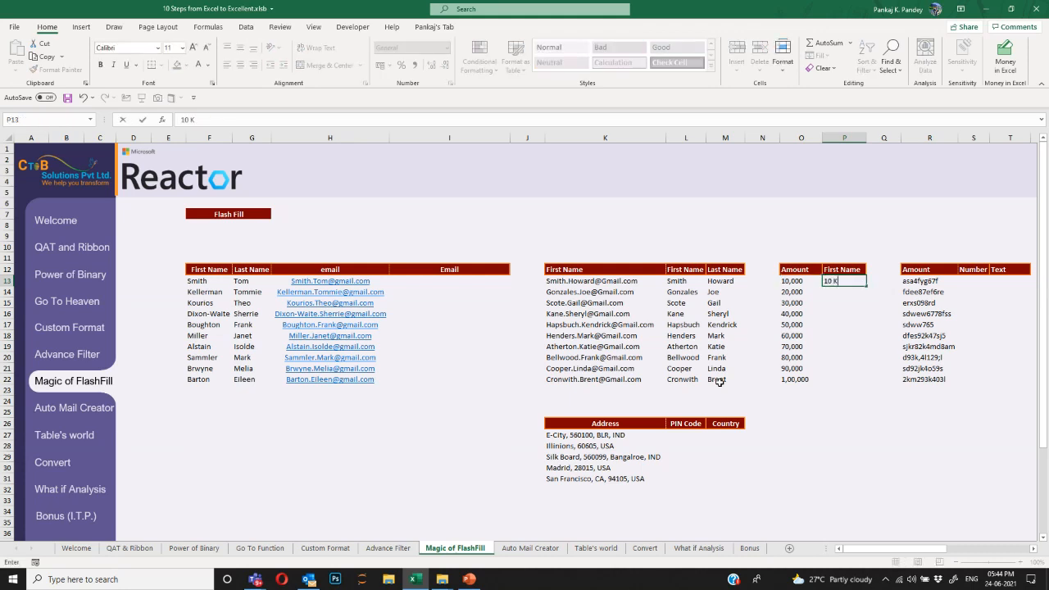
key(Return)
key(Up)
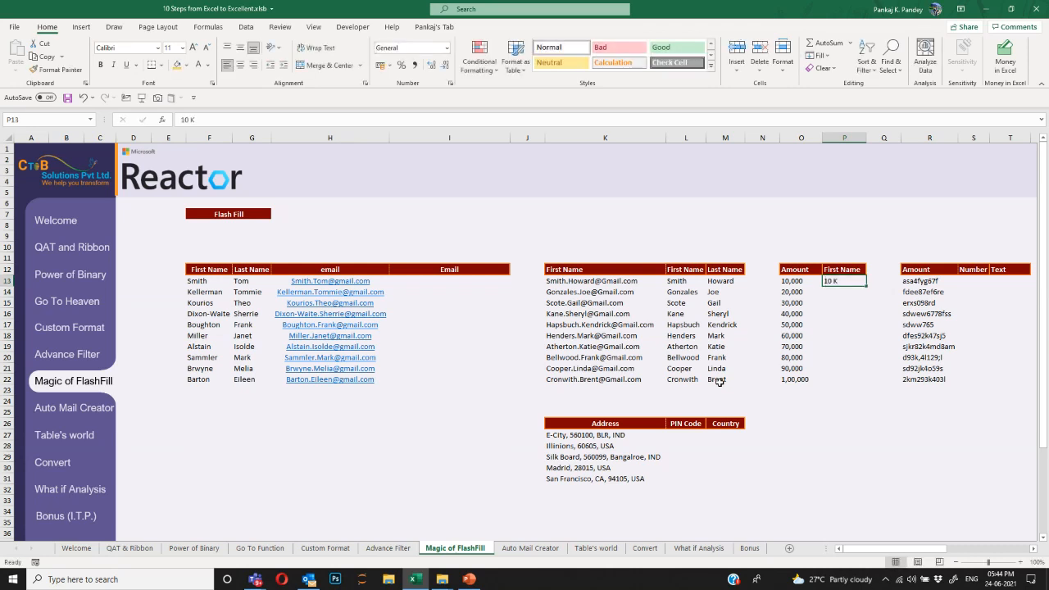
key(Down)
key(ctrl+e)
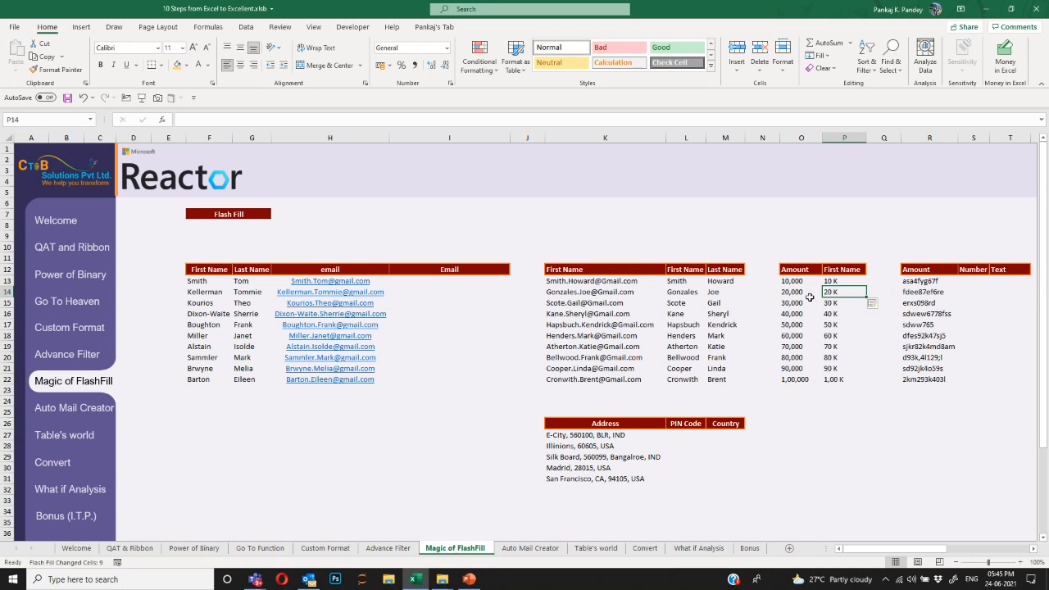
click(833, 380)
drag(807, 284, 852, 380)
click(824, 281)
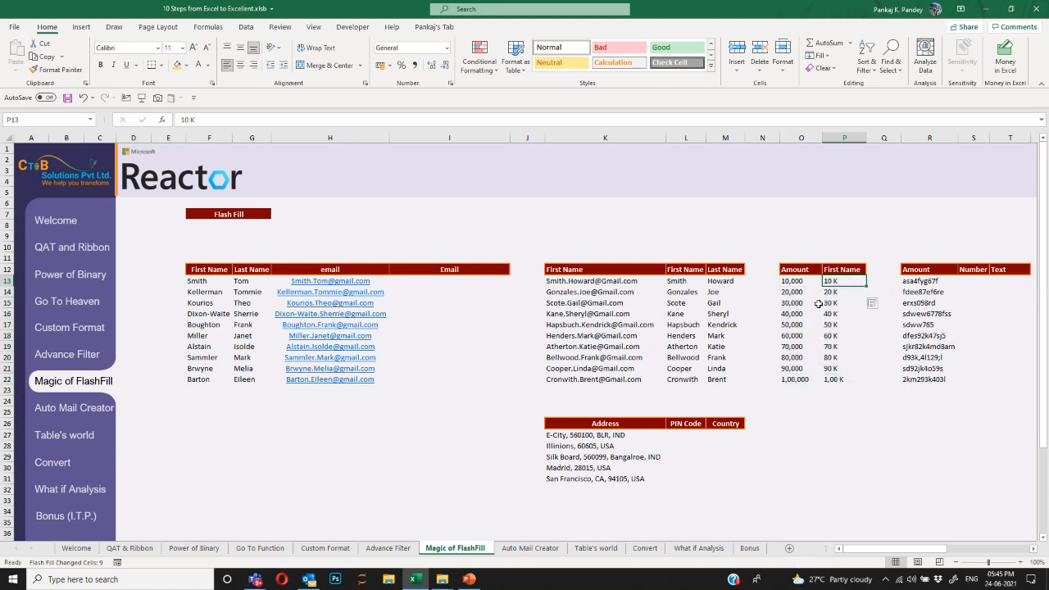
click(860, 268)
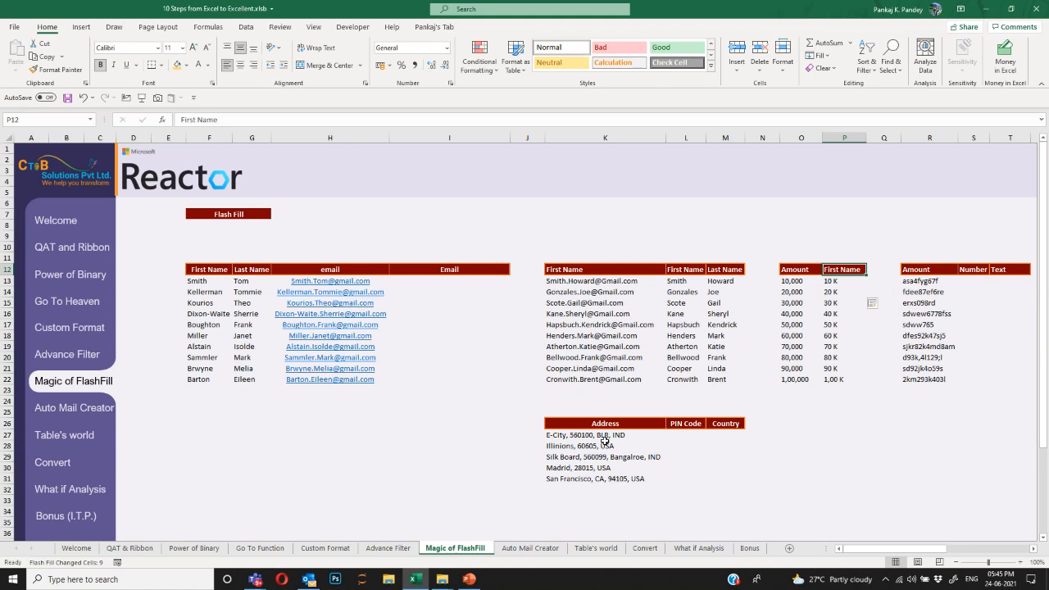
Review the addresses, then enter PIN Code 560100 and Country IND for the first one.
click(694, 433)
drag(630, 424, 627, 477)
click(624, 433)
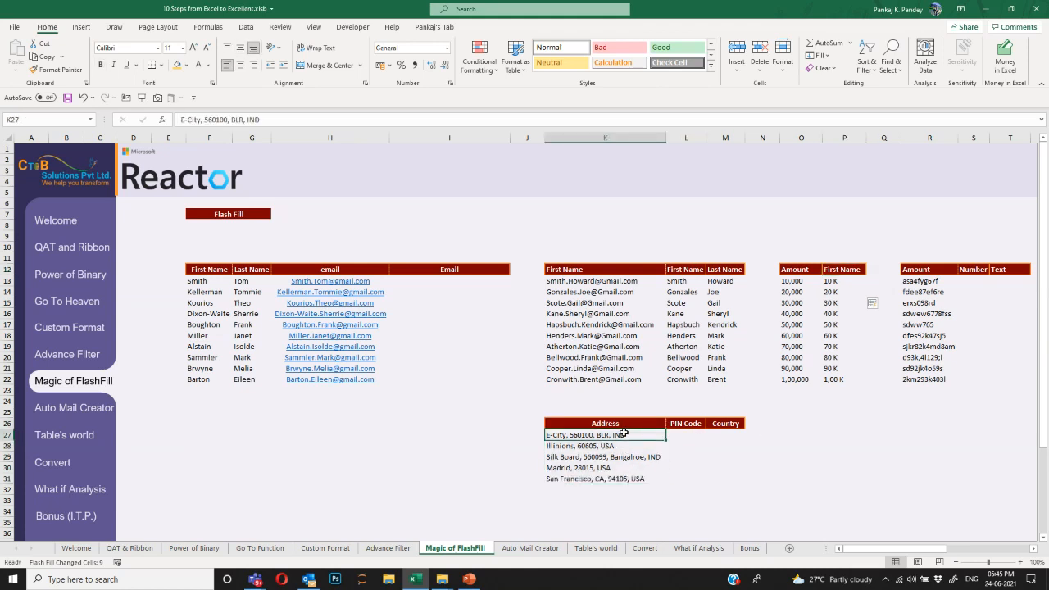
click(691, 433)
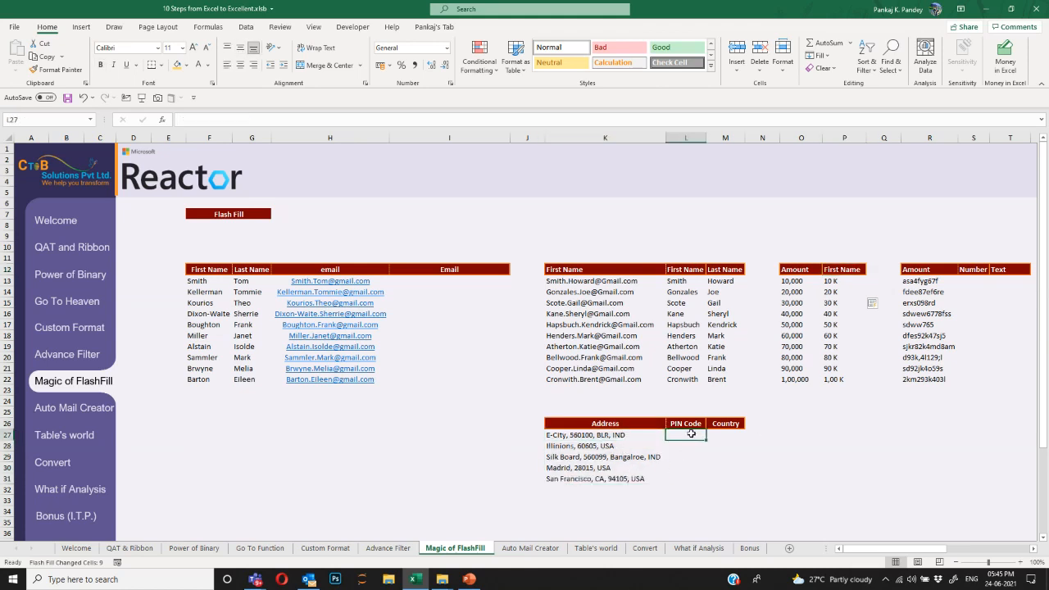
click(604, 435)
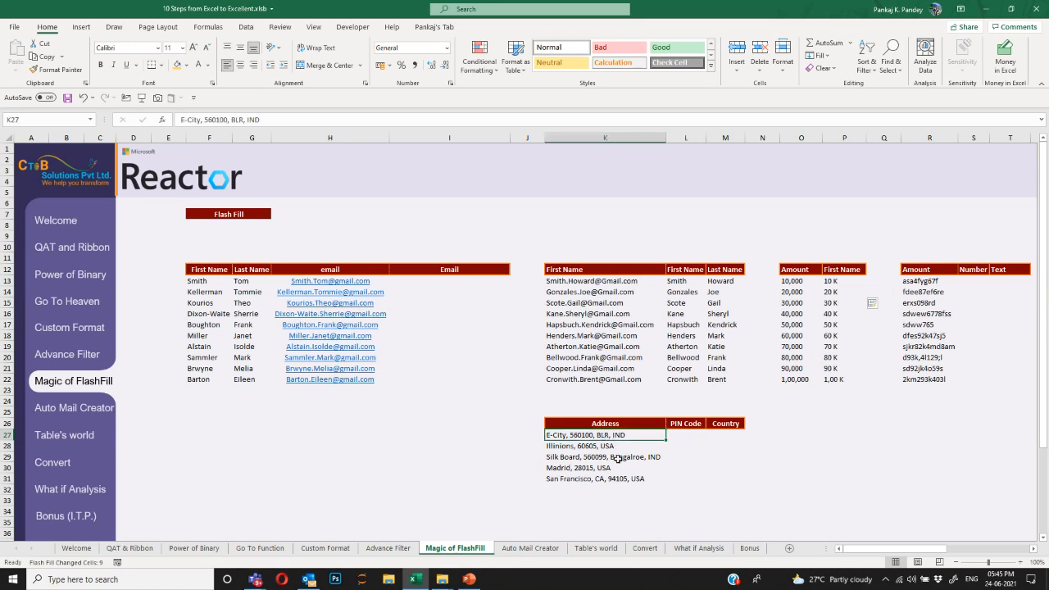
click(617, 457)
click(617, 481)
click(617, 458)
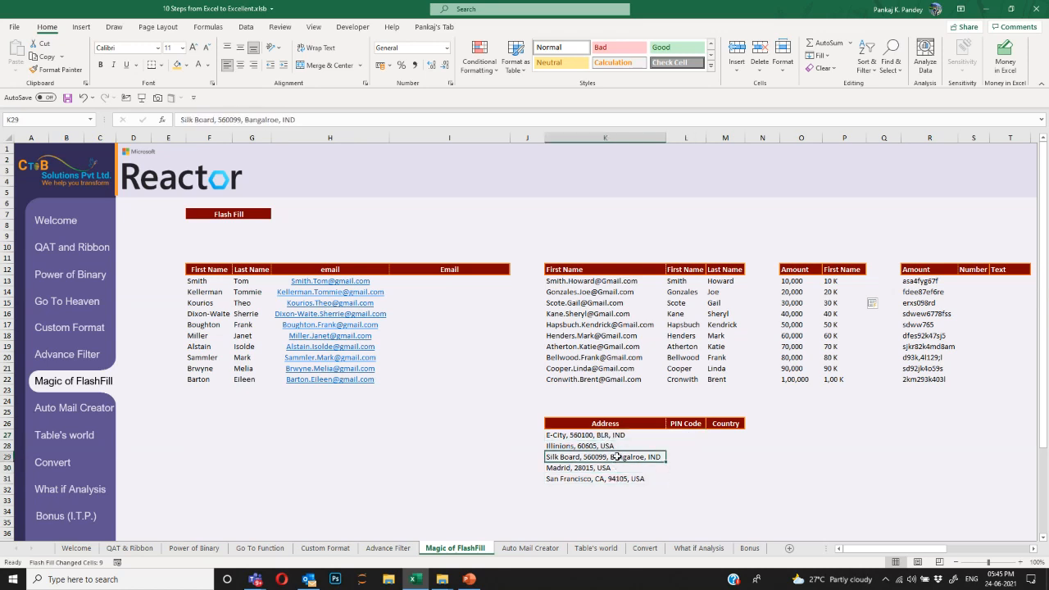
click(617, 446)
click(617, 436)
click(671, 437)
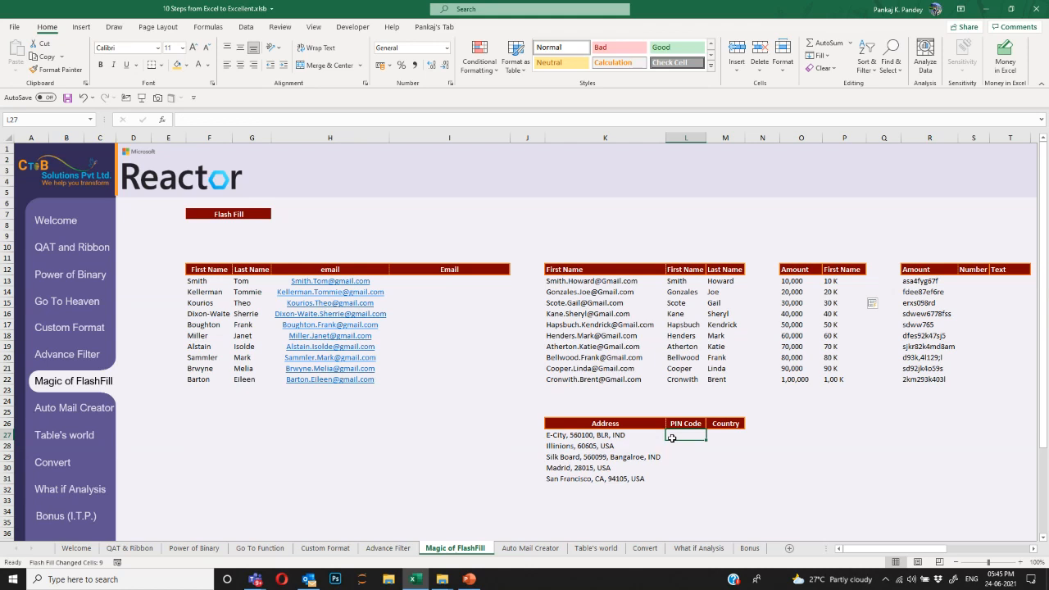
text(560100)
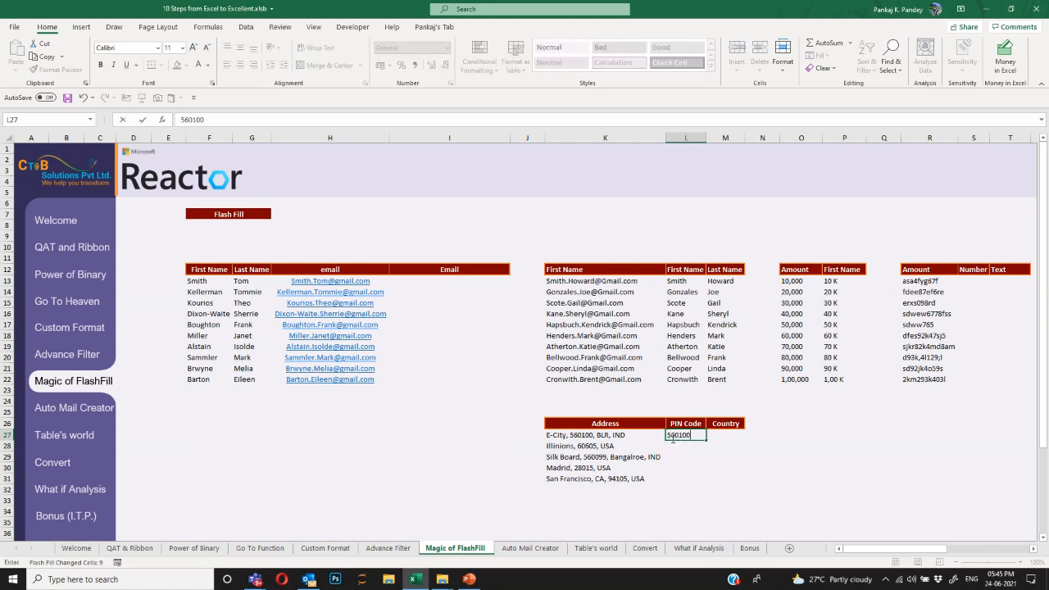
key(Tab)
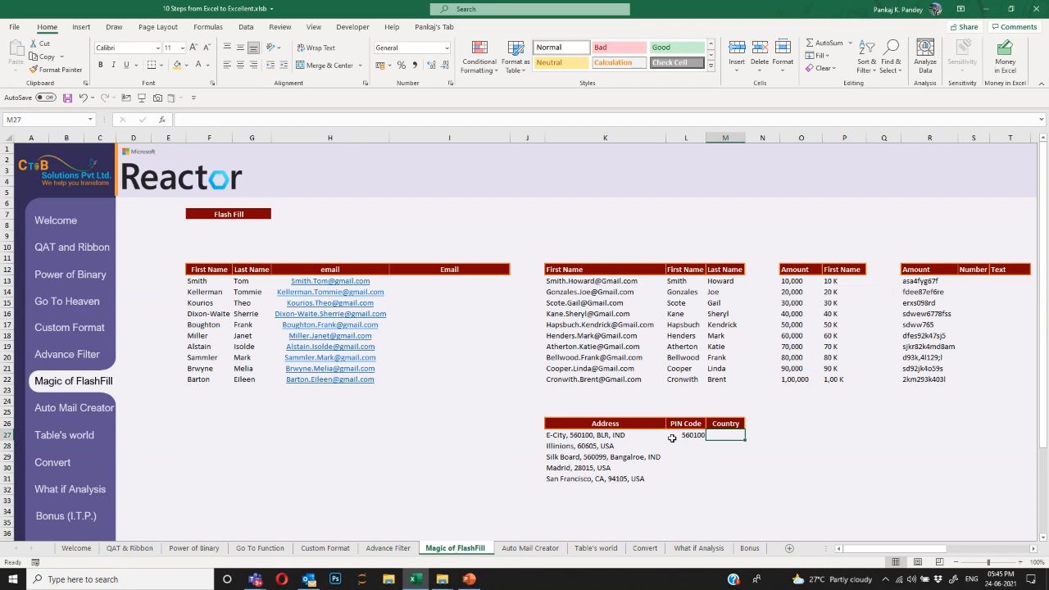
text(IND)
key(Return)
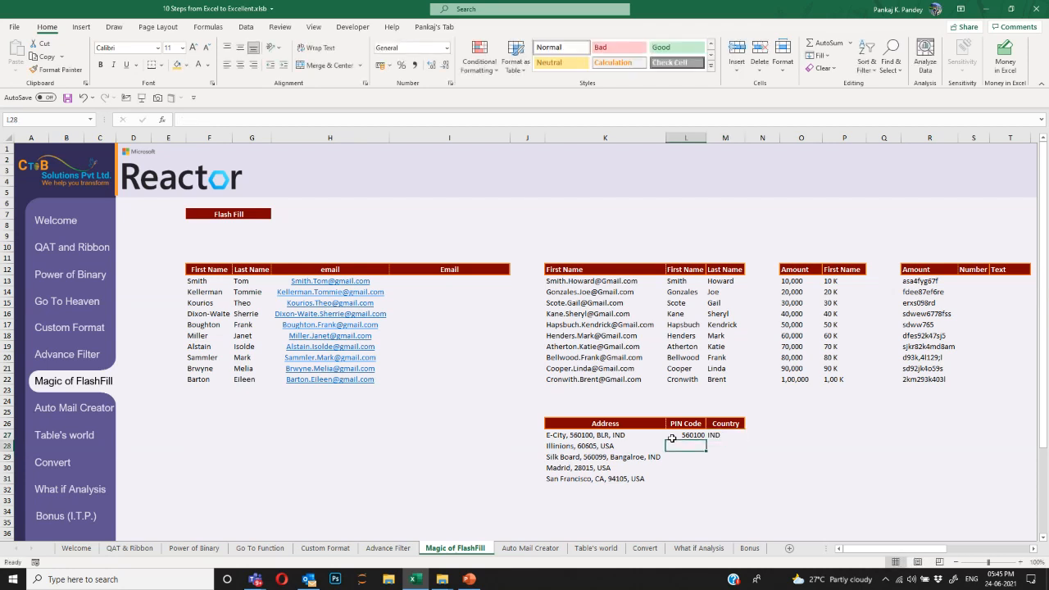
Attempt a Flash Fill of the PIN codes, undo it, and save the workbook.
key(ctrl+e)
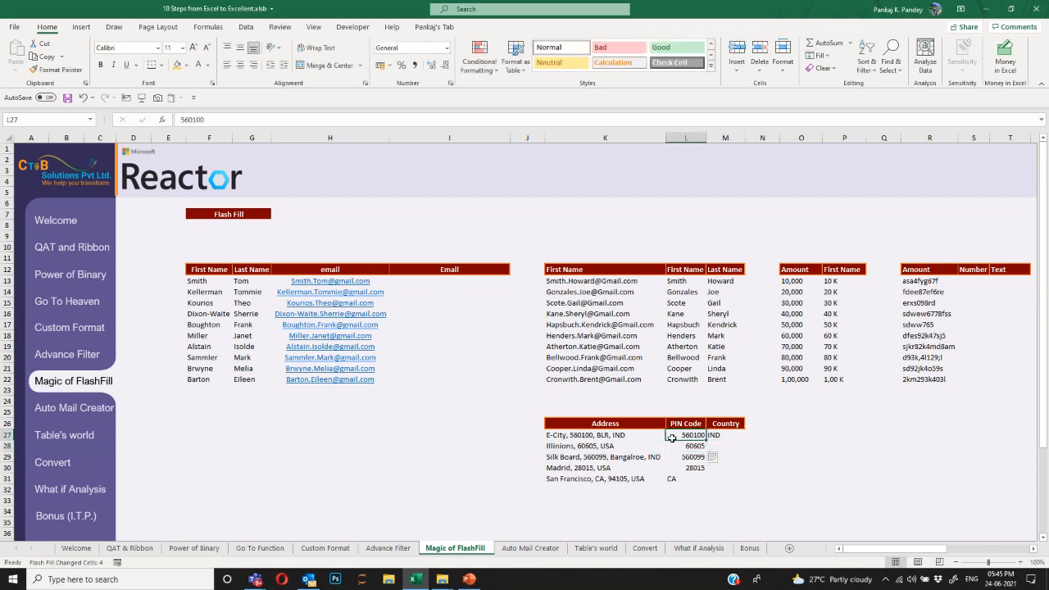
key(ctrl+z)
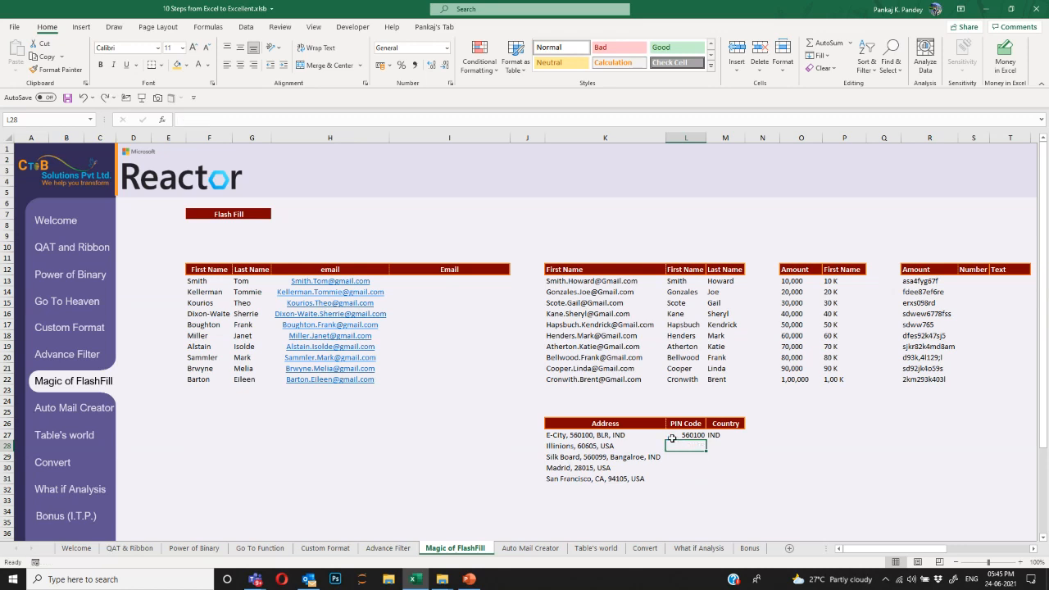
key(ctrl+d)
key(ctrl+s)
key(ctrl+z)
Re-enter 560100 and Flash Fill the remaining PIN codes and countries (IND/USA).
click(671, 438)
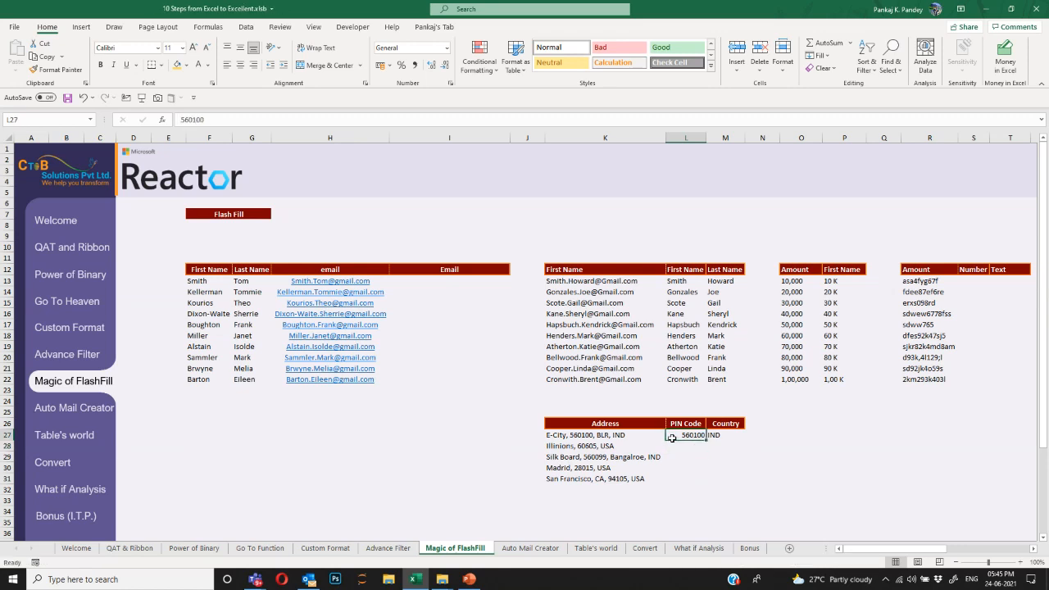
text(560100)
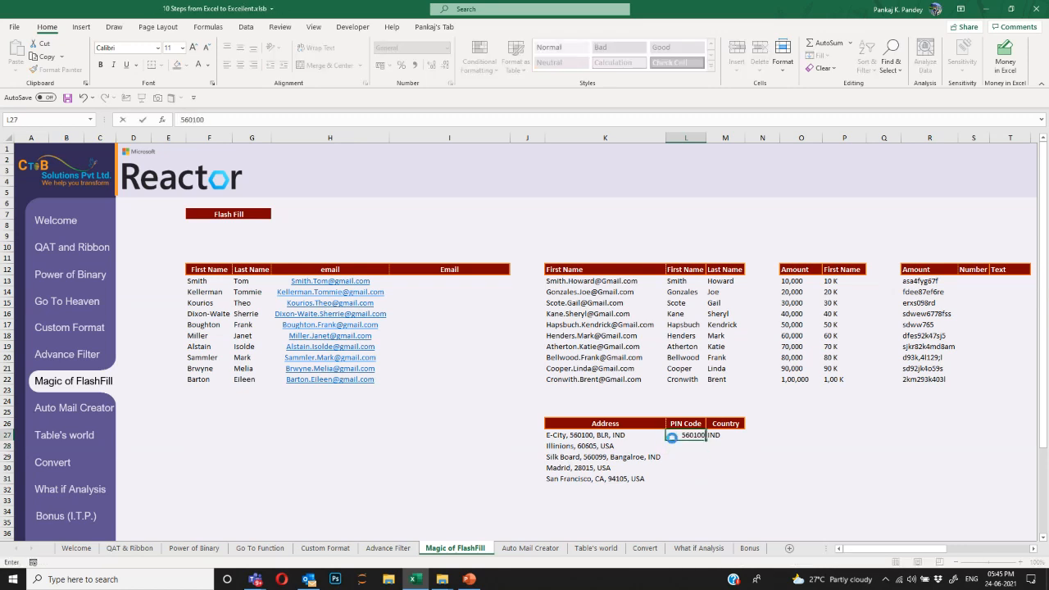
key(Return)
key(ctrl+e)
key(Up)
key(Right)
key(Down)
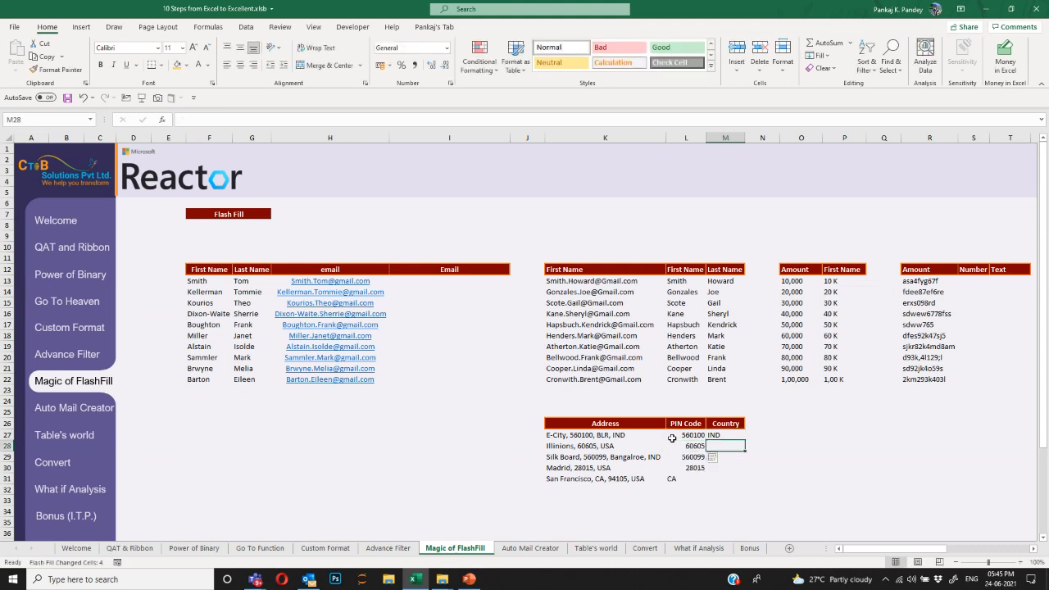
key(ctrl+e)
key(Left)
key(Down)
key(Up)
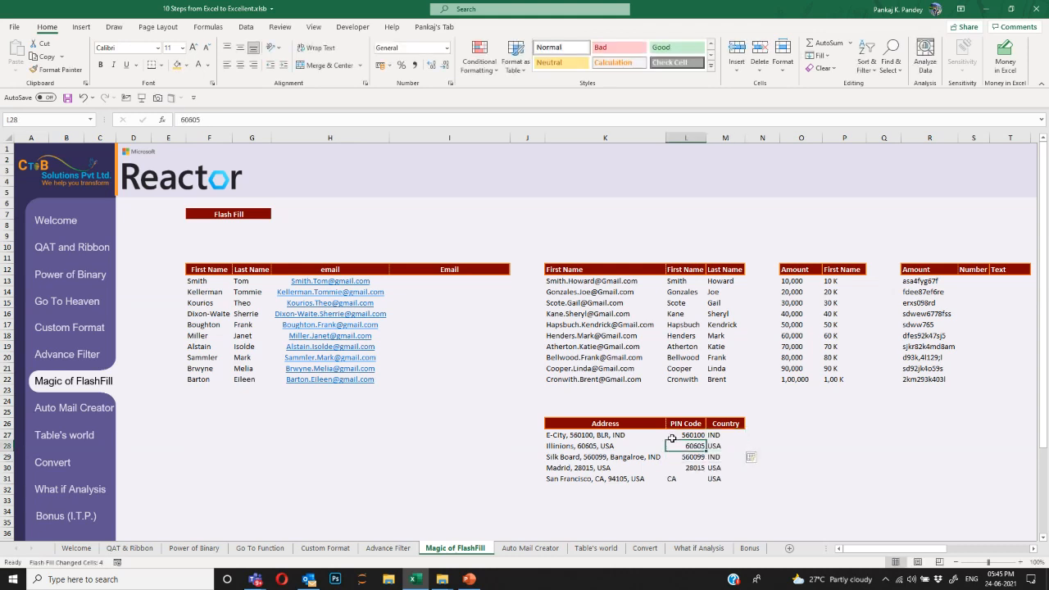
key(Up)
key(ctrl+Up)
key(ctrl+Up)
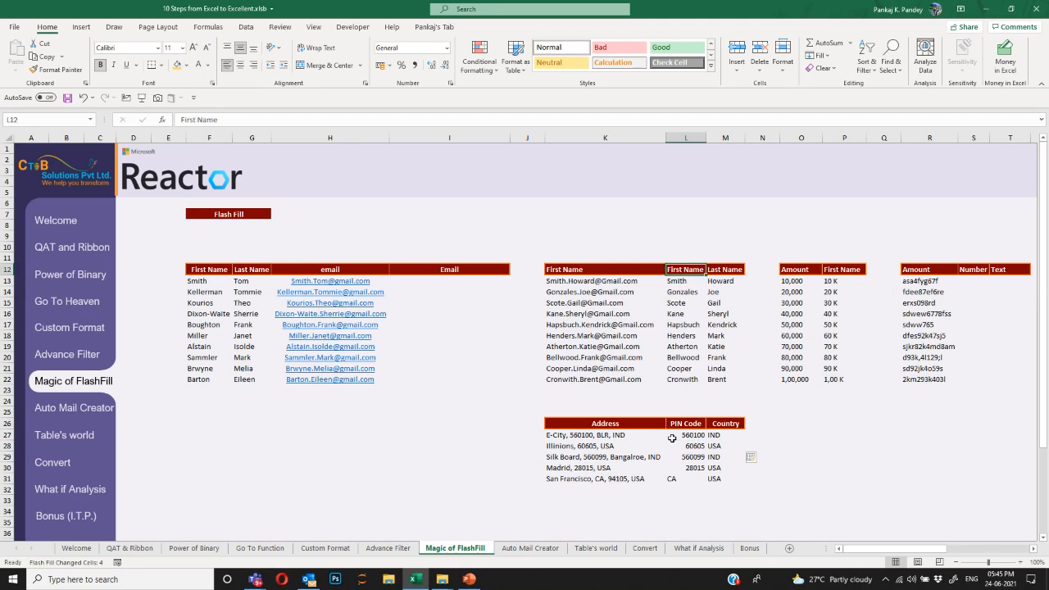
key(ctrl+Right)
key(ctrl+Right)
key(ctrl+Right)
key(ctrl+Right)
key(Right)
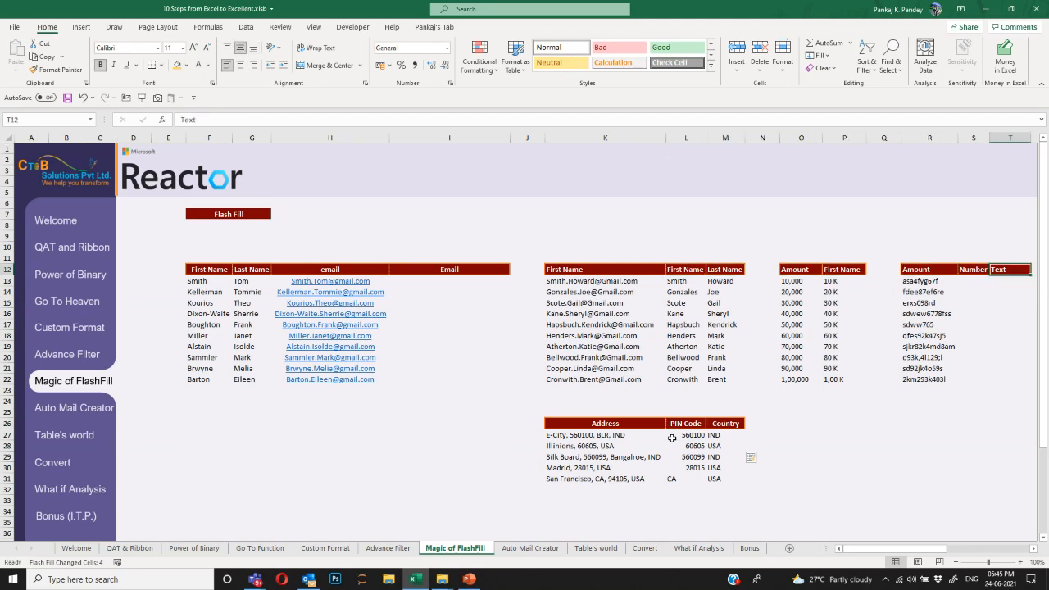
scroll(672, 439, right, 3)
key(Left)
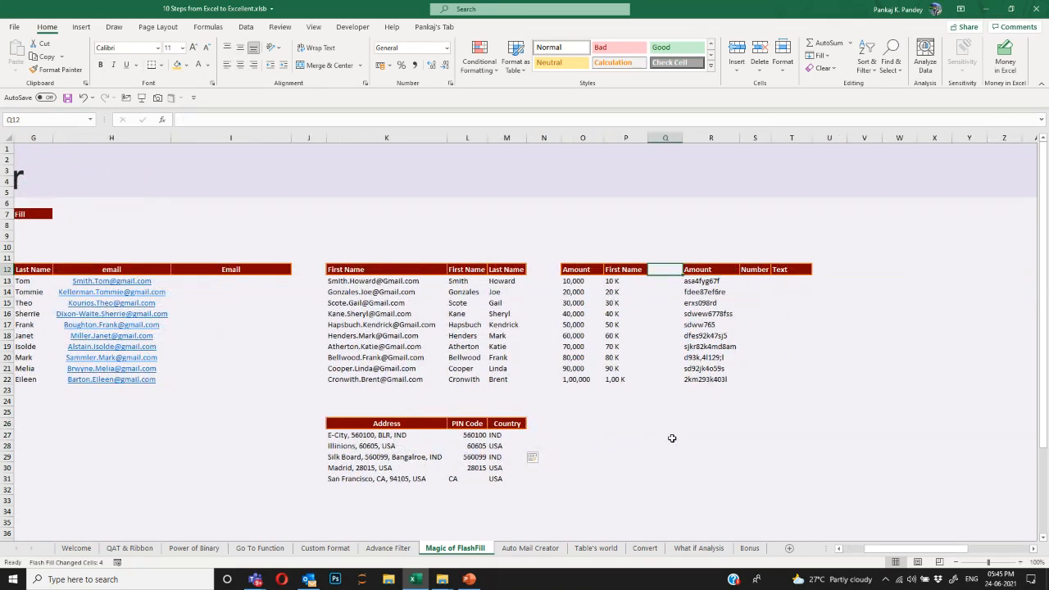
key(Down)
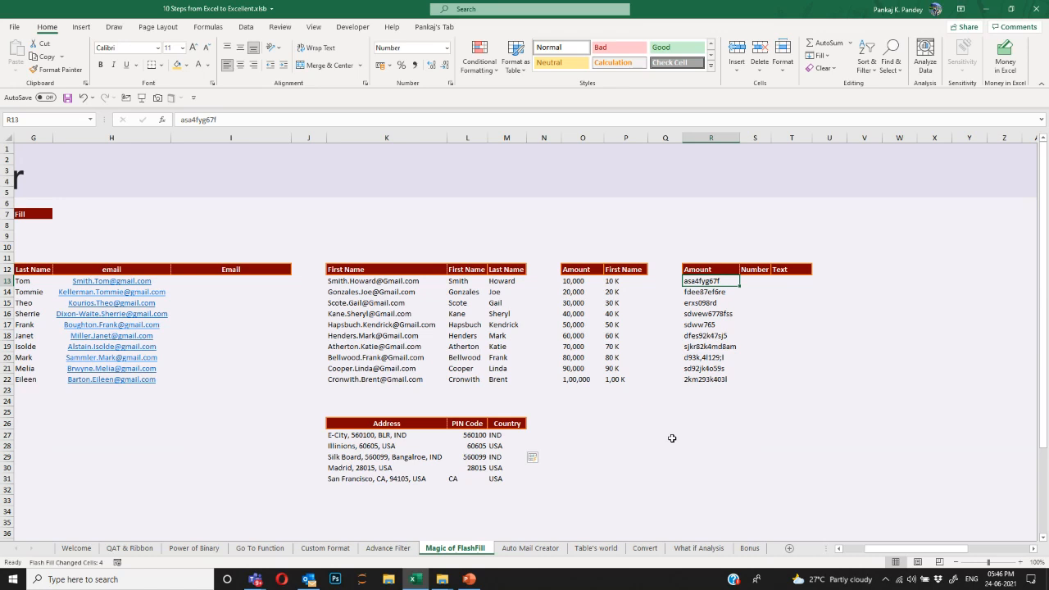
Inspect the Amount codes down the column and return to the first Number cell.
key(Right)
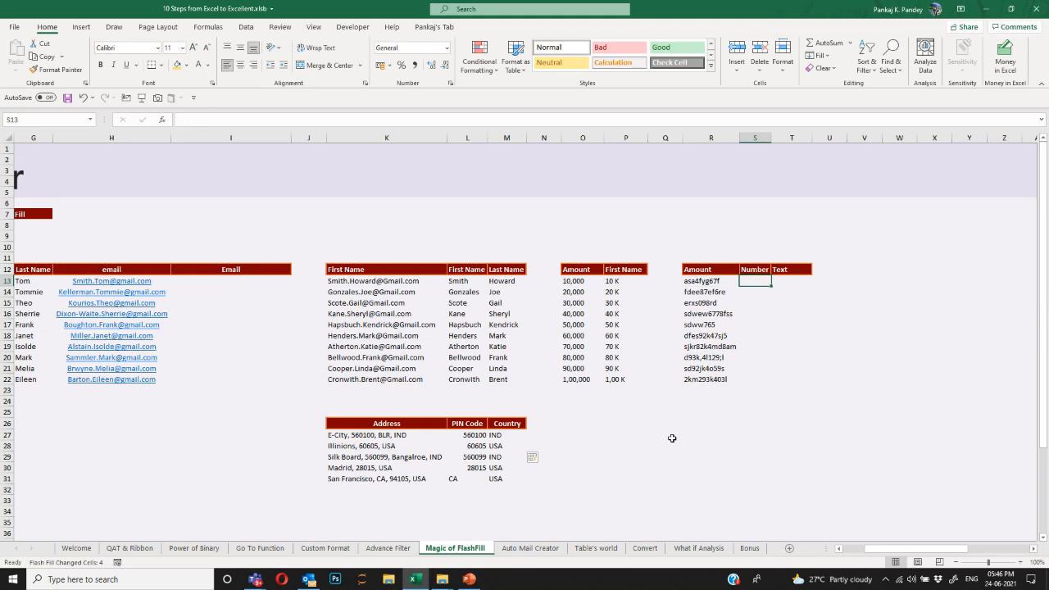
key(Left)
key(ctrl+shift+Down)
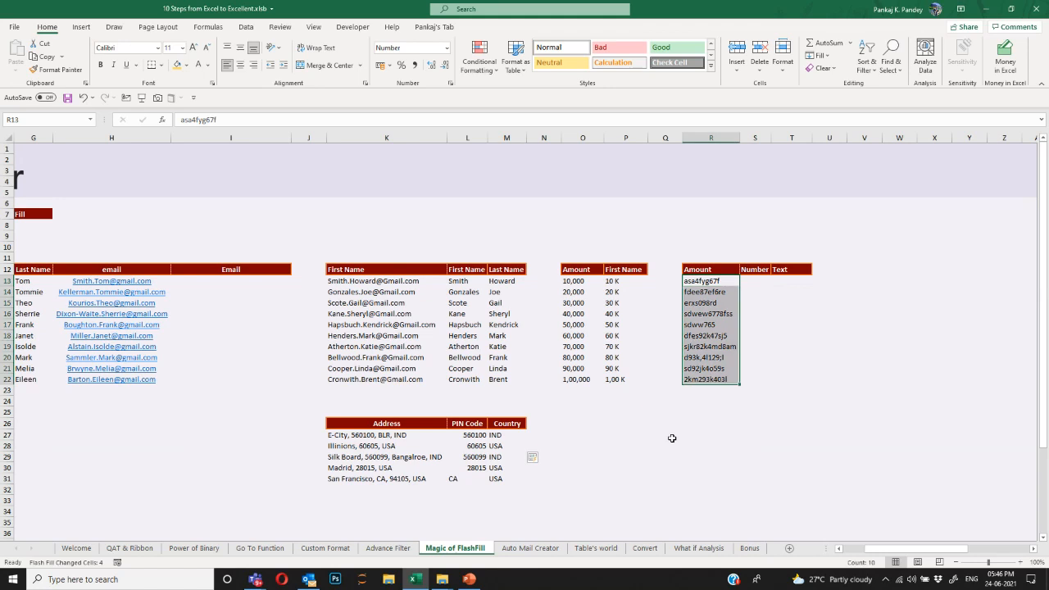
key(ctrl+Down)
key(ctrl+Up)
key(Down)
key(Right)
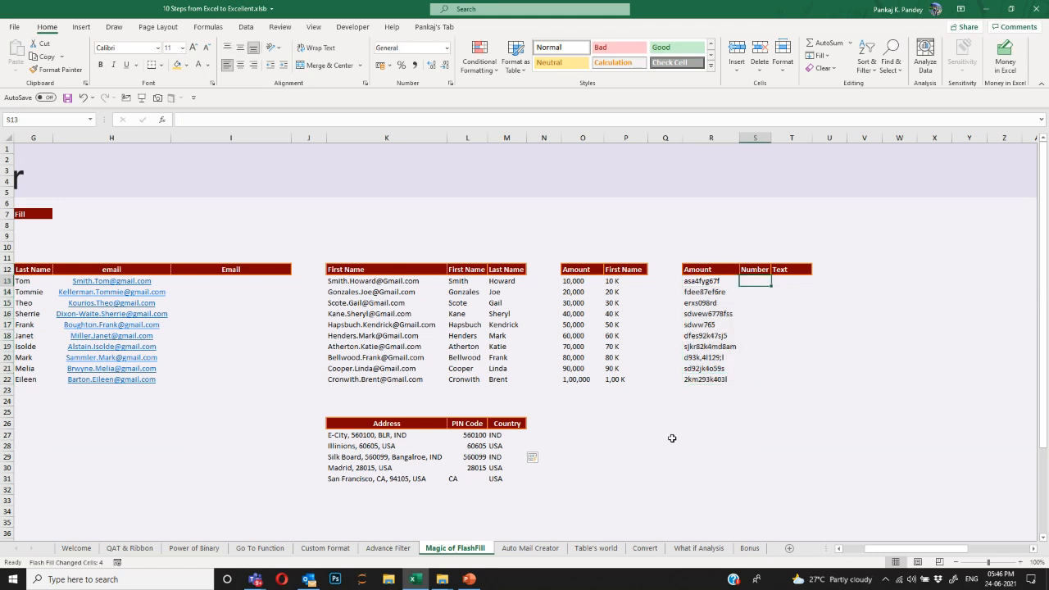
Enter 467 as the first Number and Flash Fill the digits down to 2293403.
text(467)
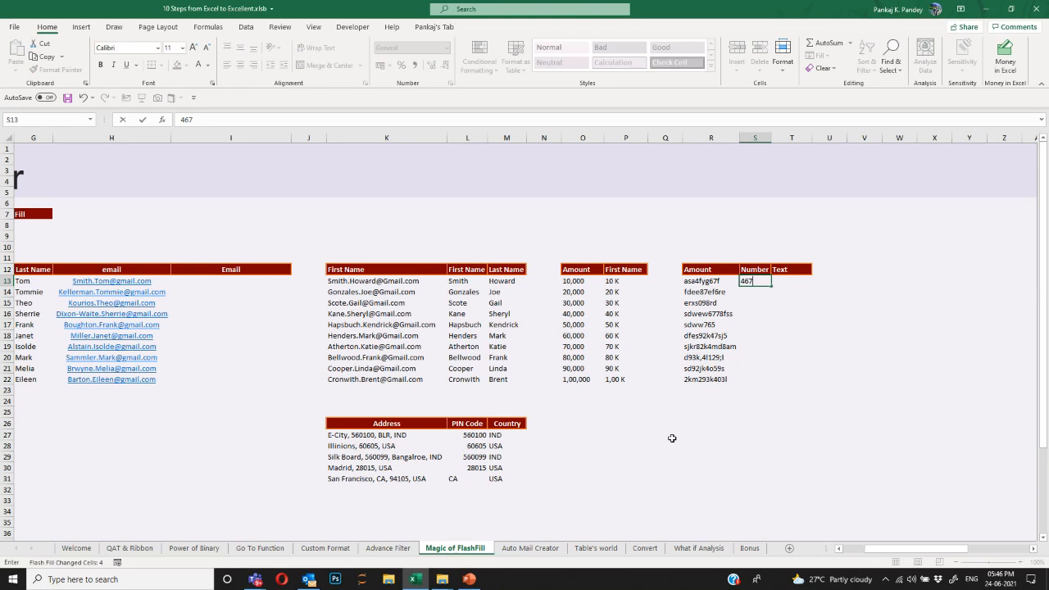
key(Return)
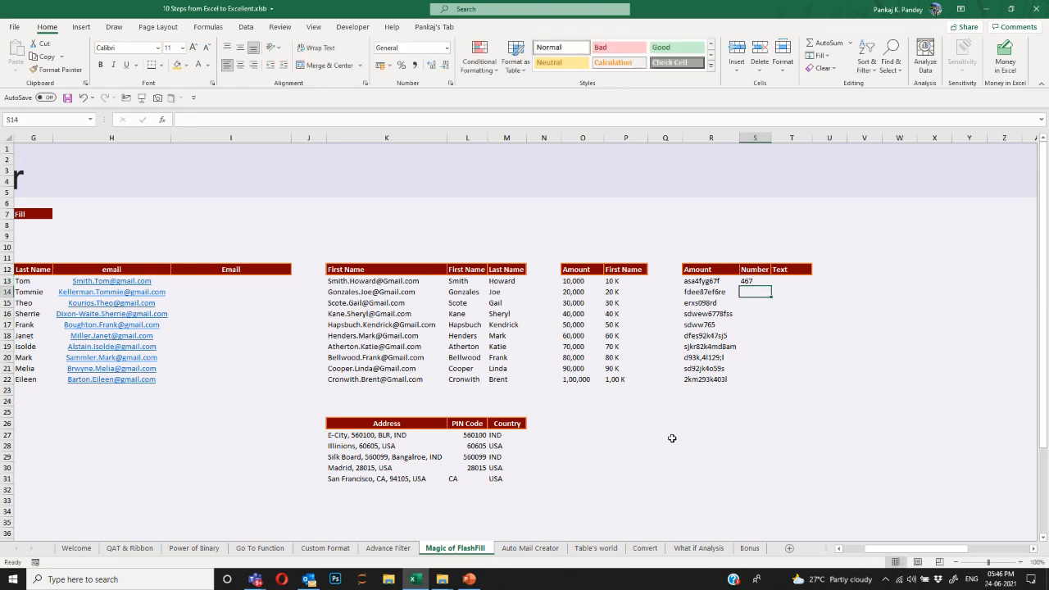
key(ctrl+e)
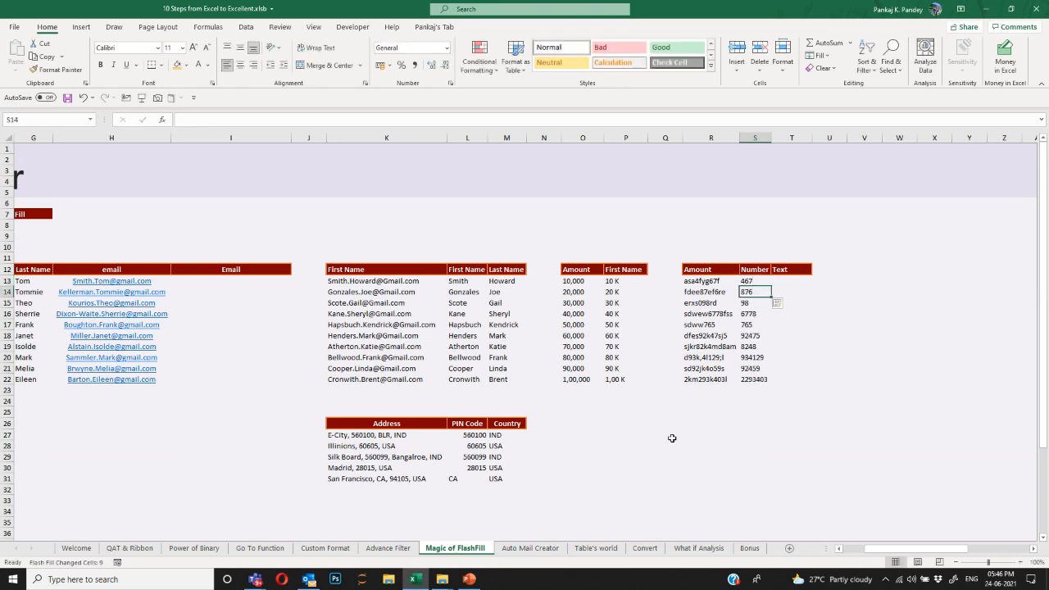
key(ctrl+Down)
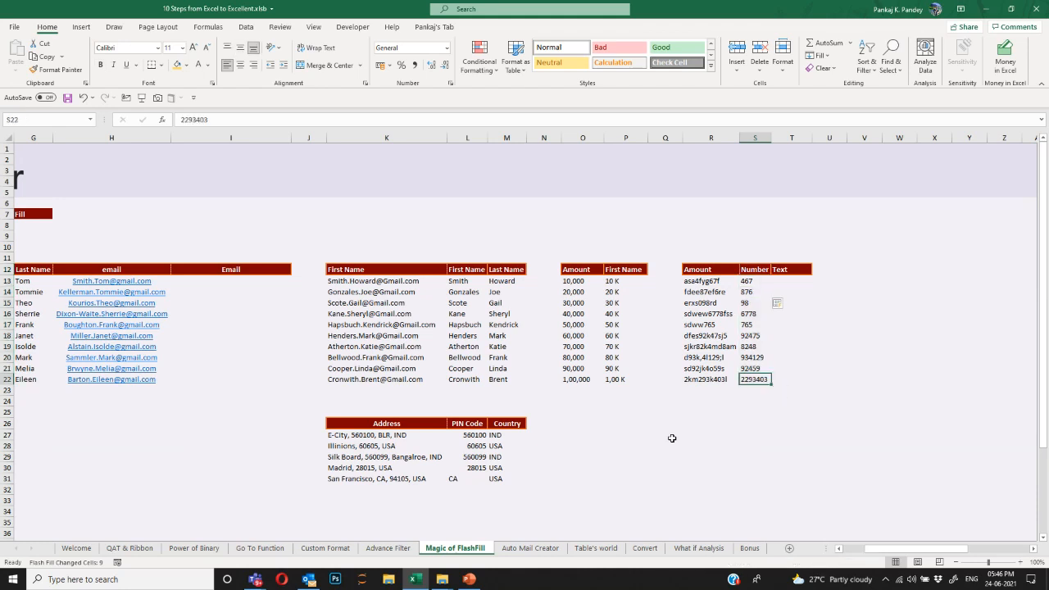
key(Left)
key(Right)
key(ctrl+Up)
key(Down)
key(Right)
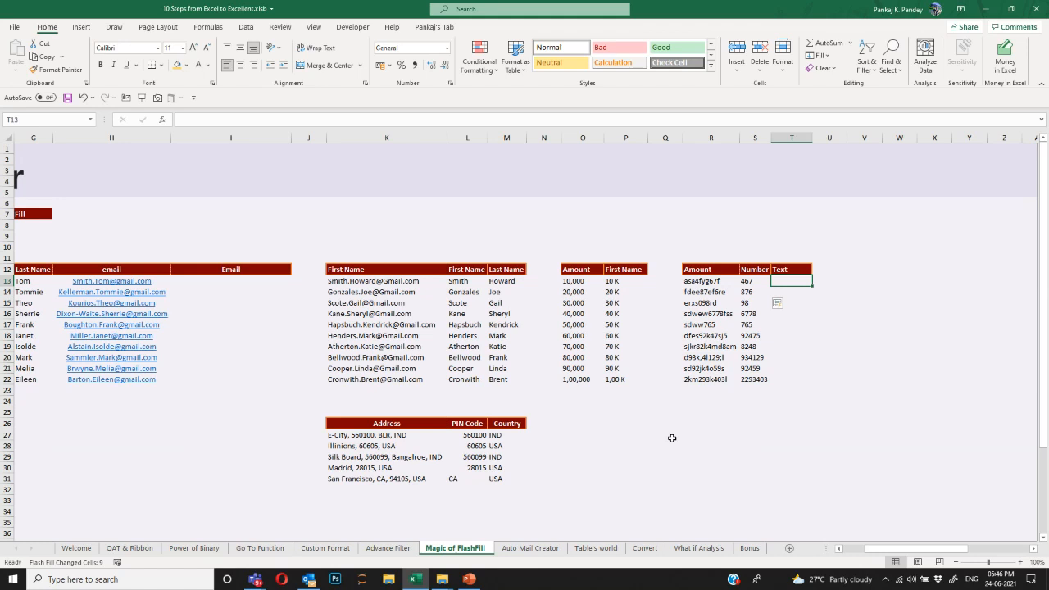
Enter asafygf in T13 and Flash Fill the Text letters down to kmkl.
text(asa)
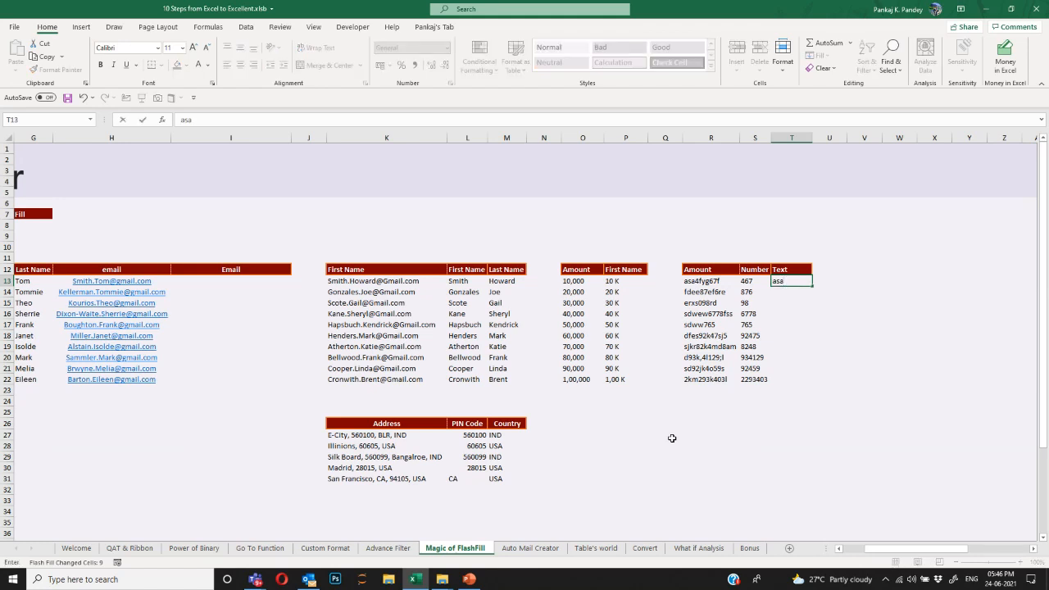
text(fygf)
key(Return)
key(ctrl+e)
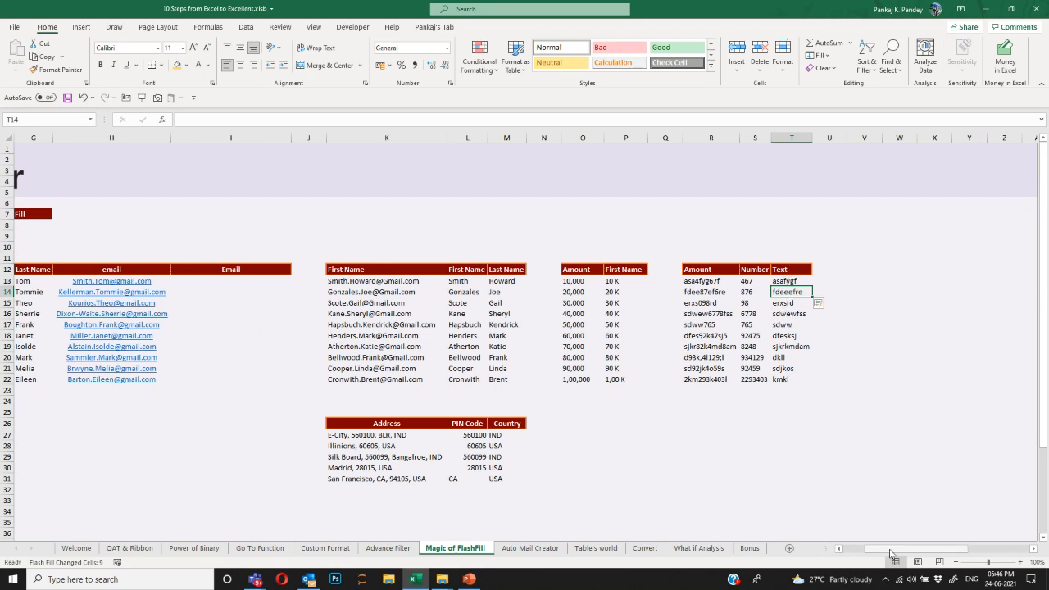
drag(893, 549, 839, 554)
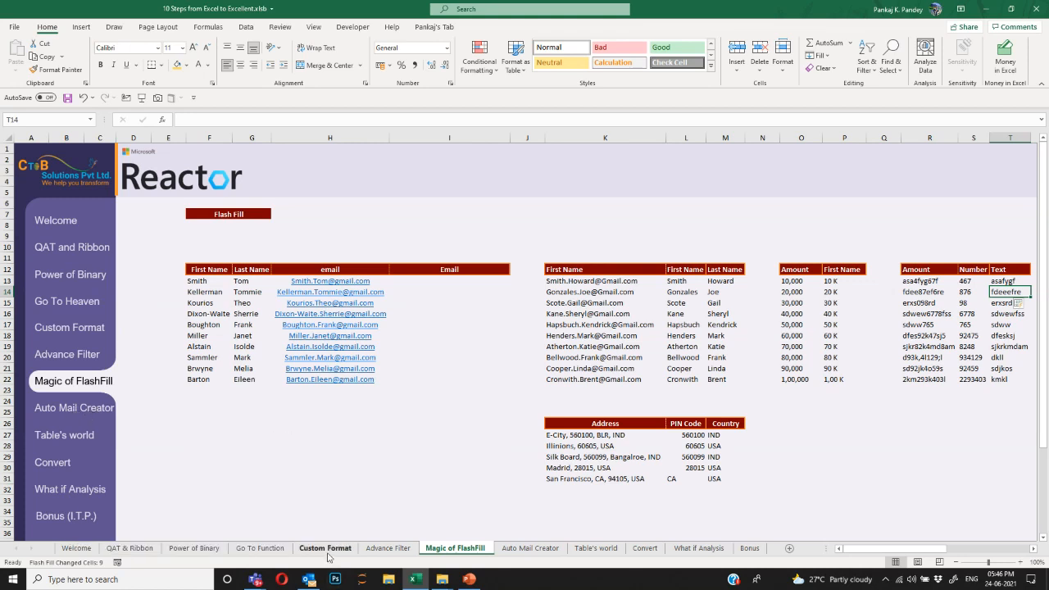
Switch to the Auto Mail Creator sheet and look over its empty How cells.
click(256, 579)
click(94, 412)
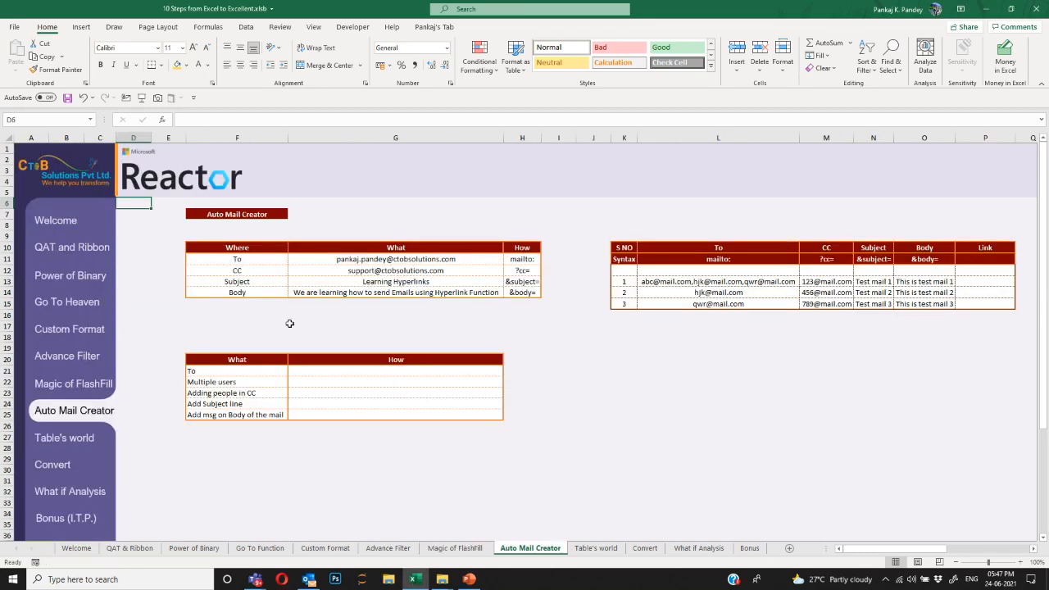
drag(368, 374, 237, 416)
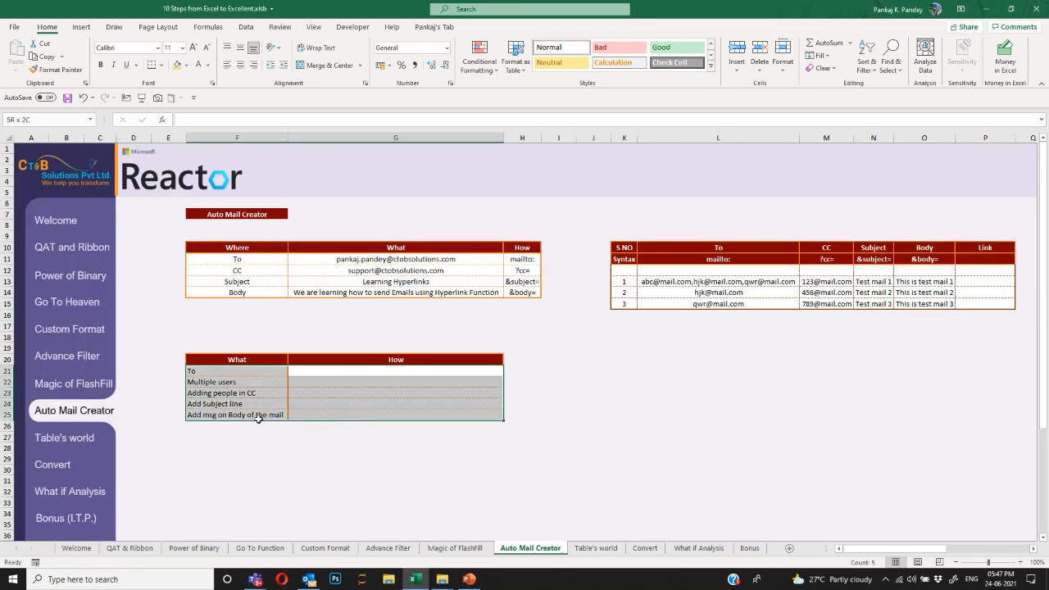
click(588, 389)
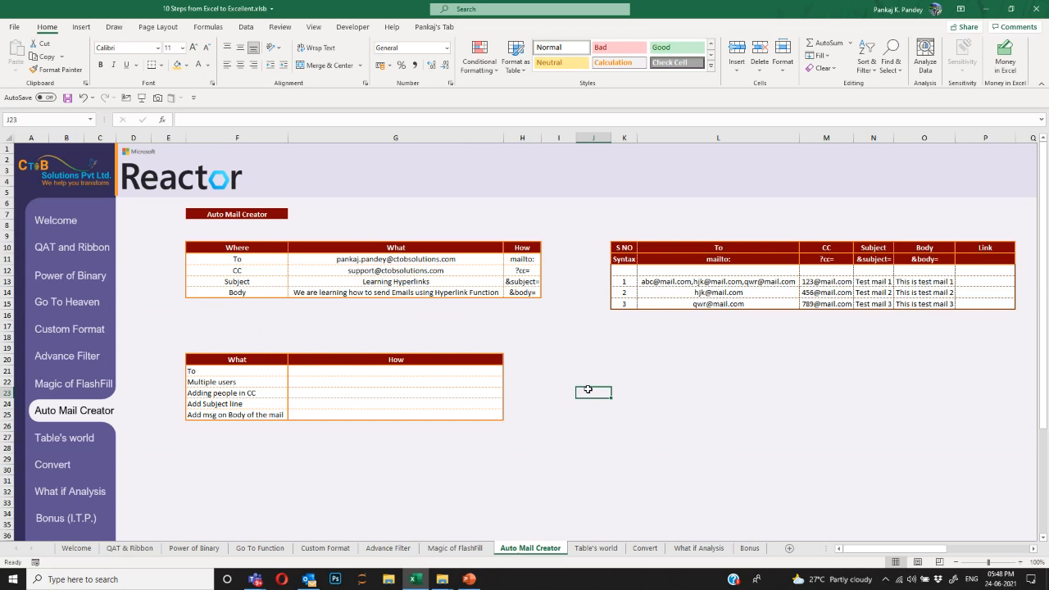
drag(248, 260, 253, 293)
click(243, 261)
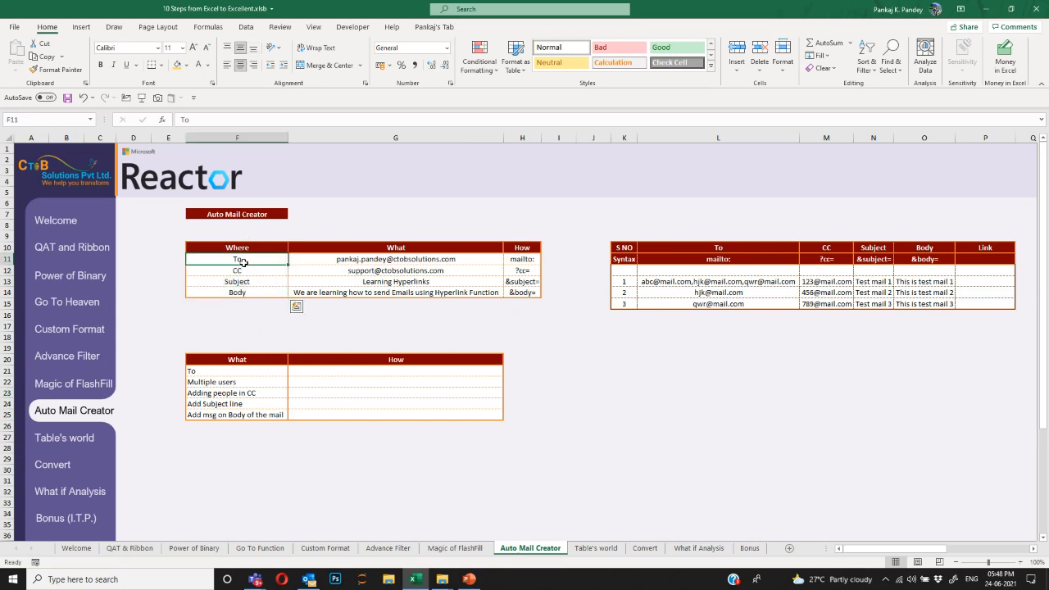
click(246, 272)
click(249, 283)
click(248, 291)
drag(253, 255, 255, 292)
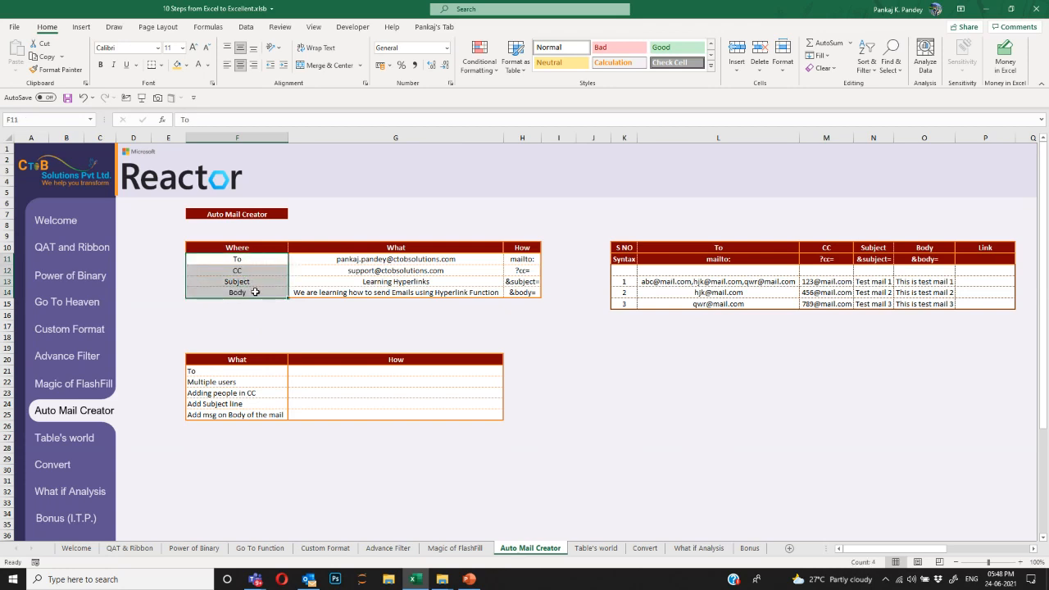
drag(518, 260, 516, 291)
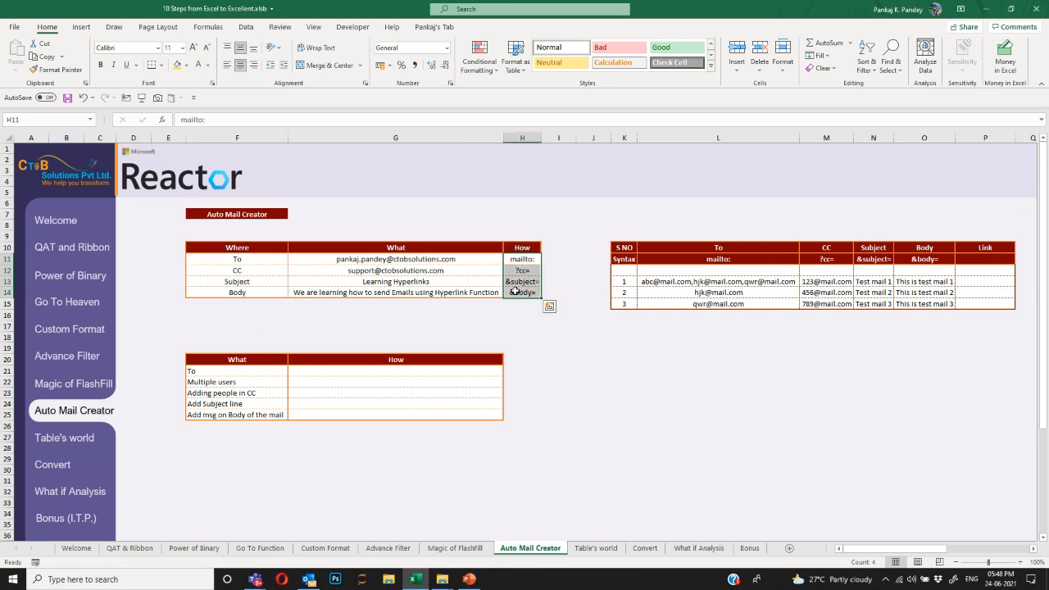
click(428, 373)
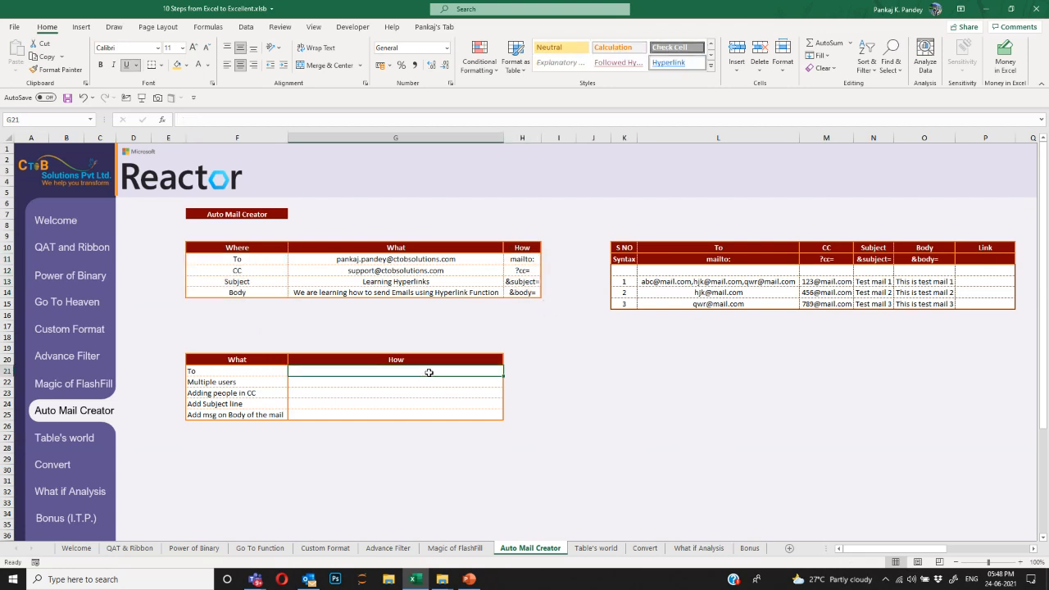
text(pankaj)
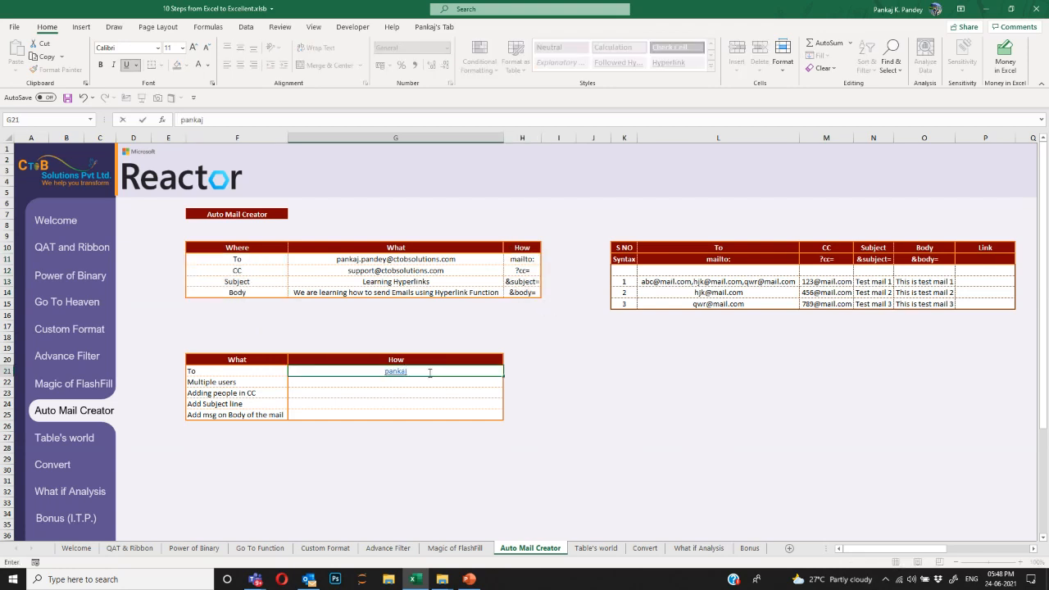
key(Escape)
key(Right)
key(Right)
key(Right)
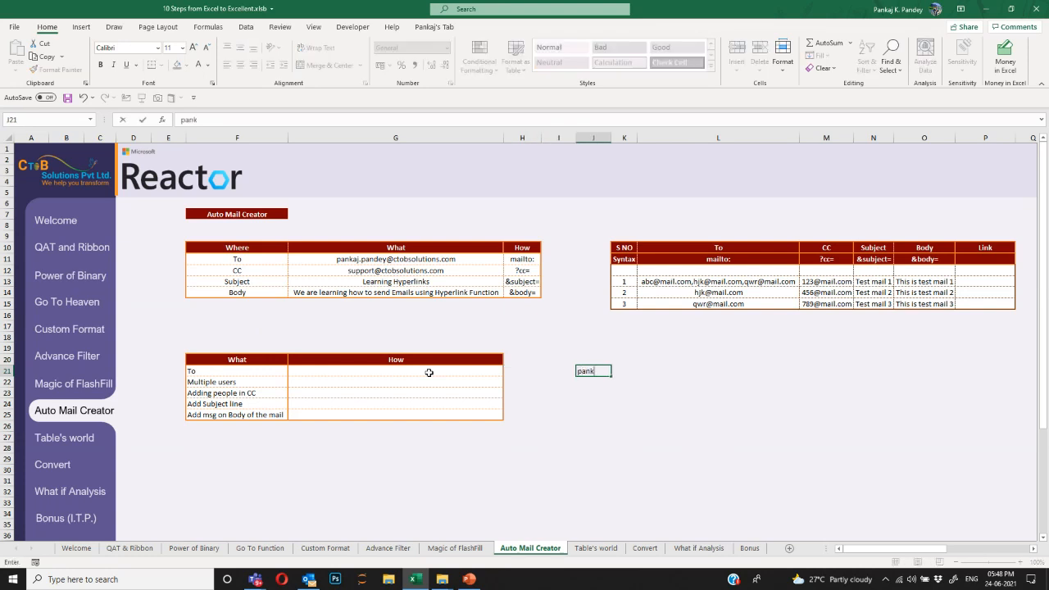
key(Return)
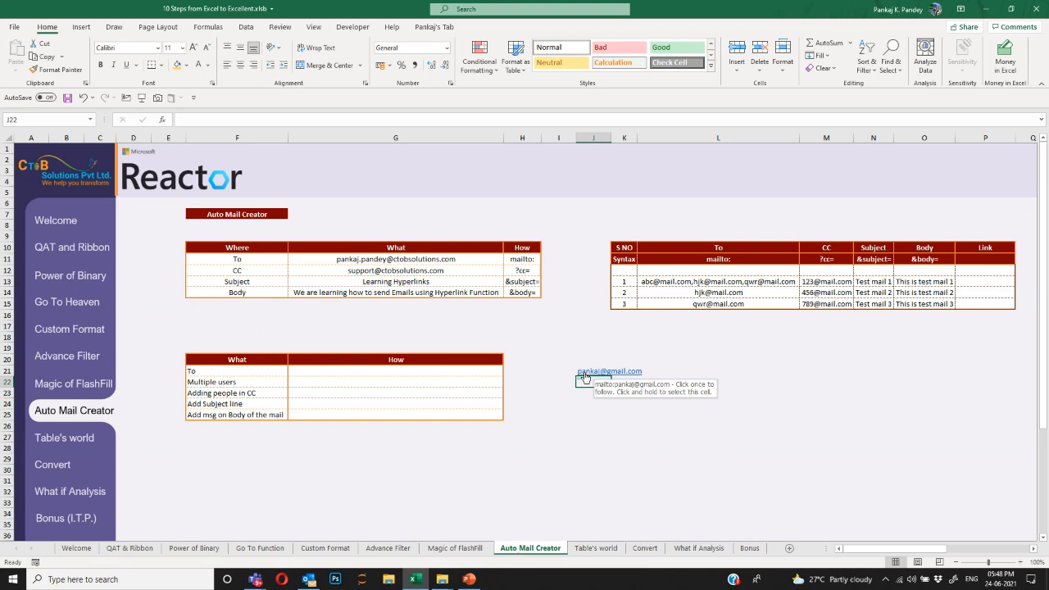
key(Up)
key(Delete)
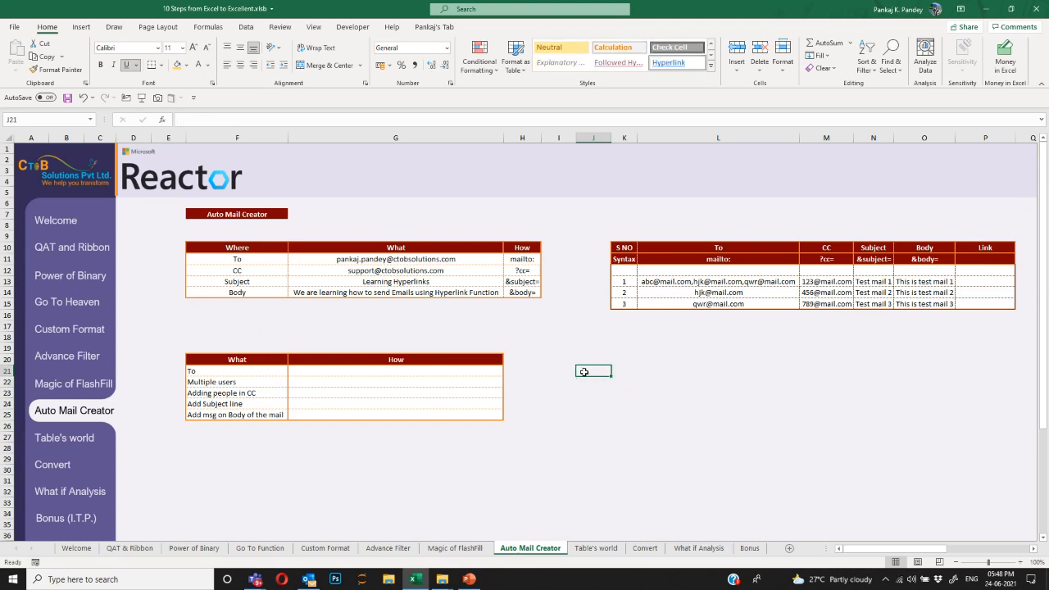
key(Left)
key(Left)
key(Left)
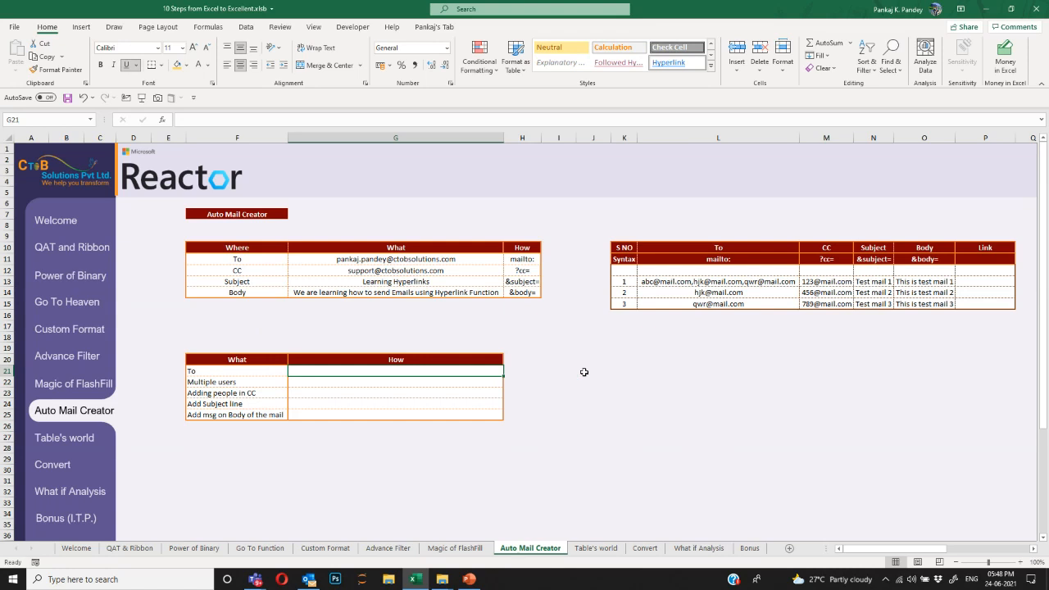
Enter a HYPERLINK mailto formula in G21 with the To address, labelled 'Send Mail'.
text(=HYPERLINK()
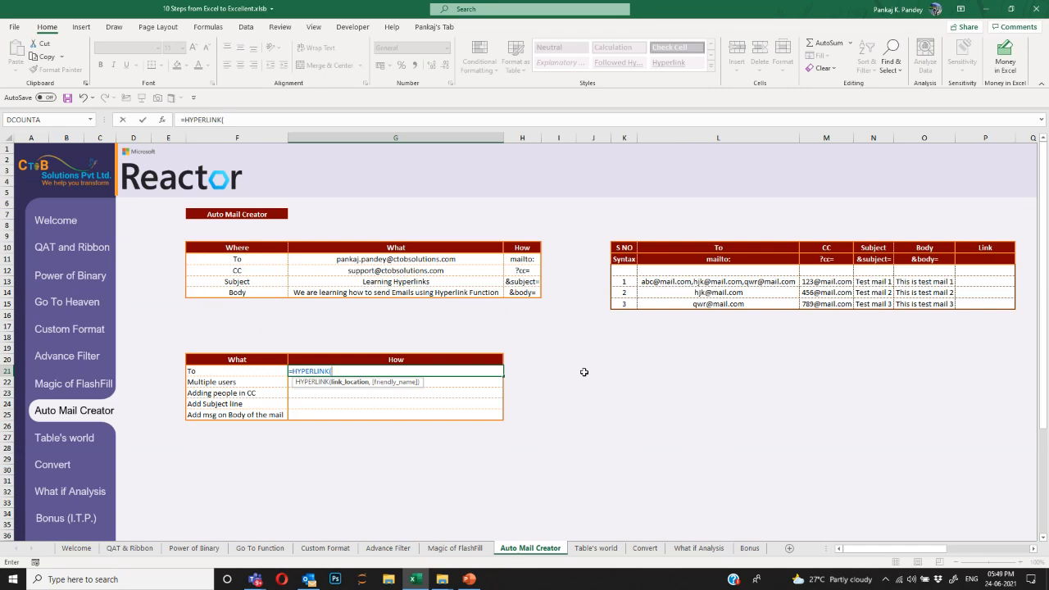
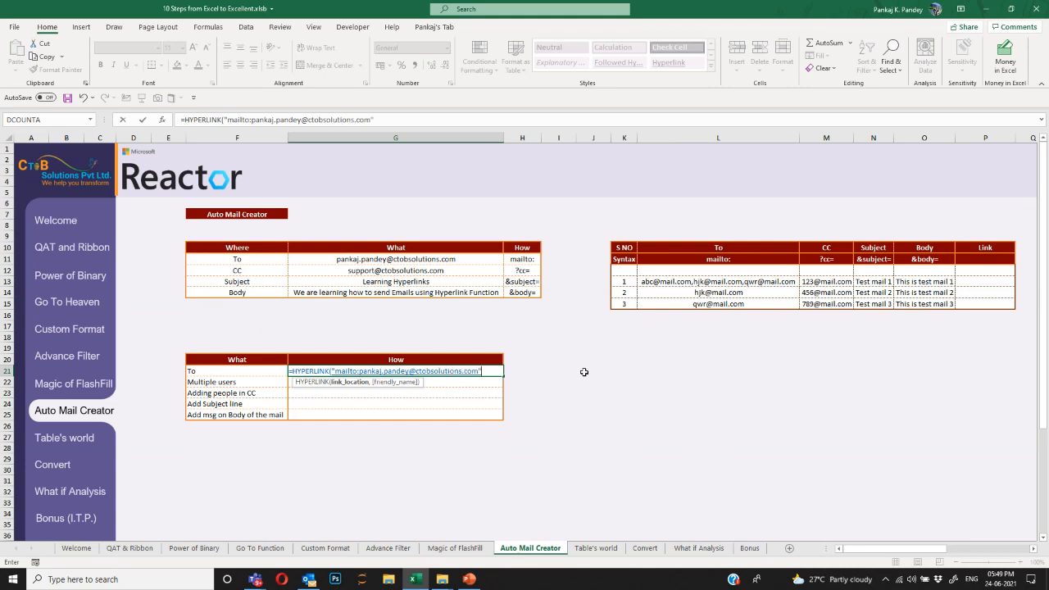
text(,"Send Mail)
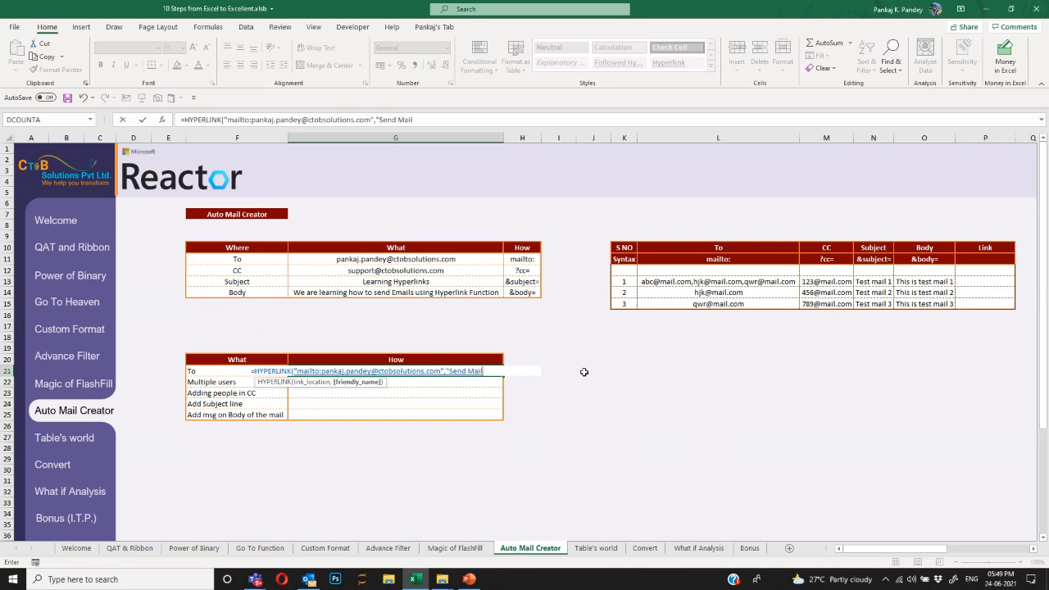
text("))
key(Return)
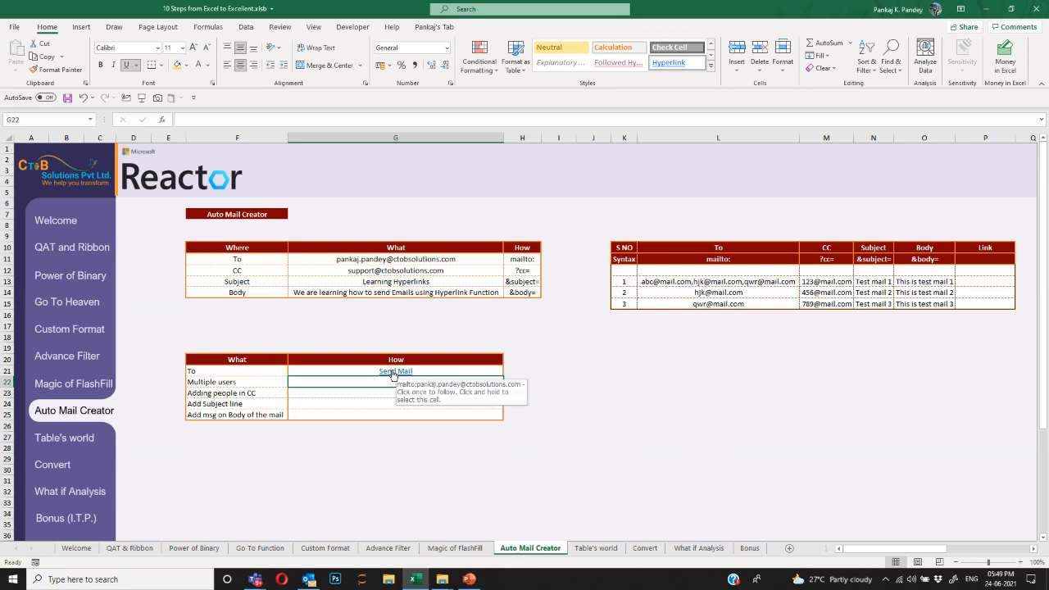
Test the Send Mail link in Outlook, then discard the draft without saving.
click(393, 372)
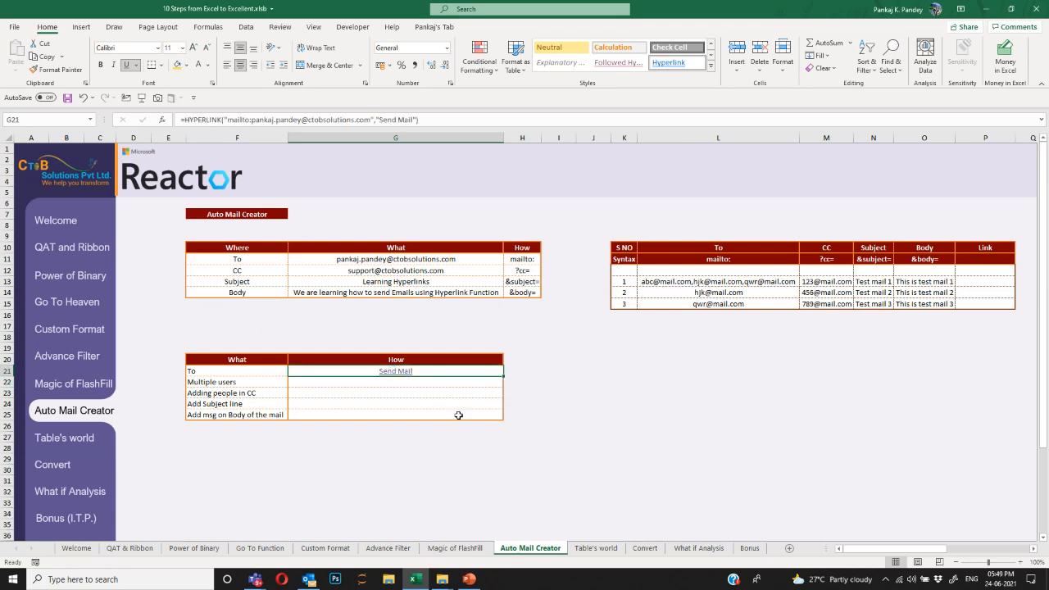
click(461, 217)
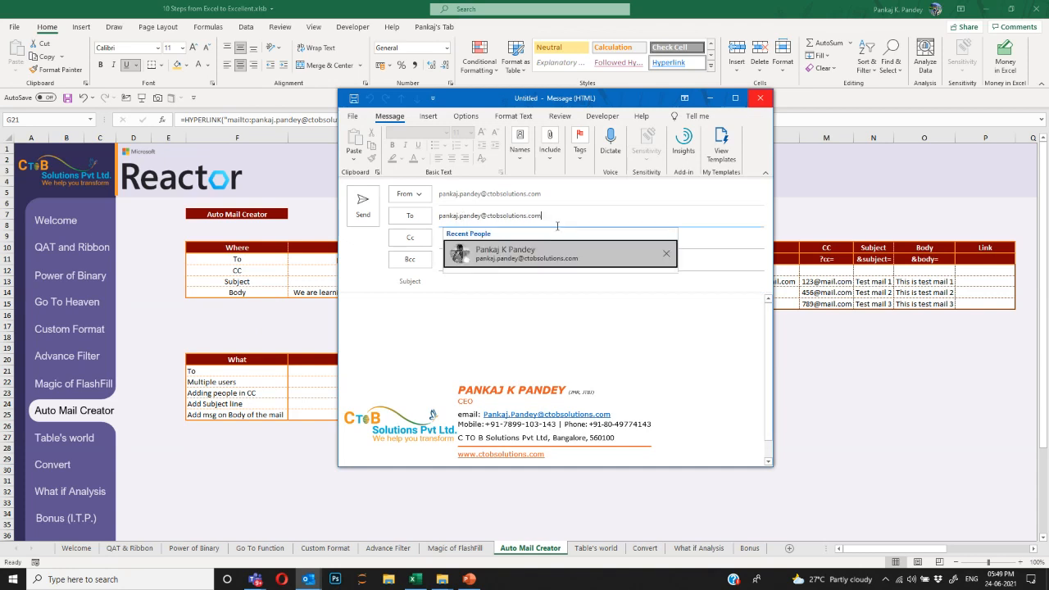
click(533, 256)
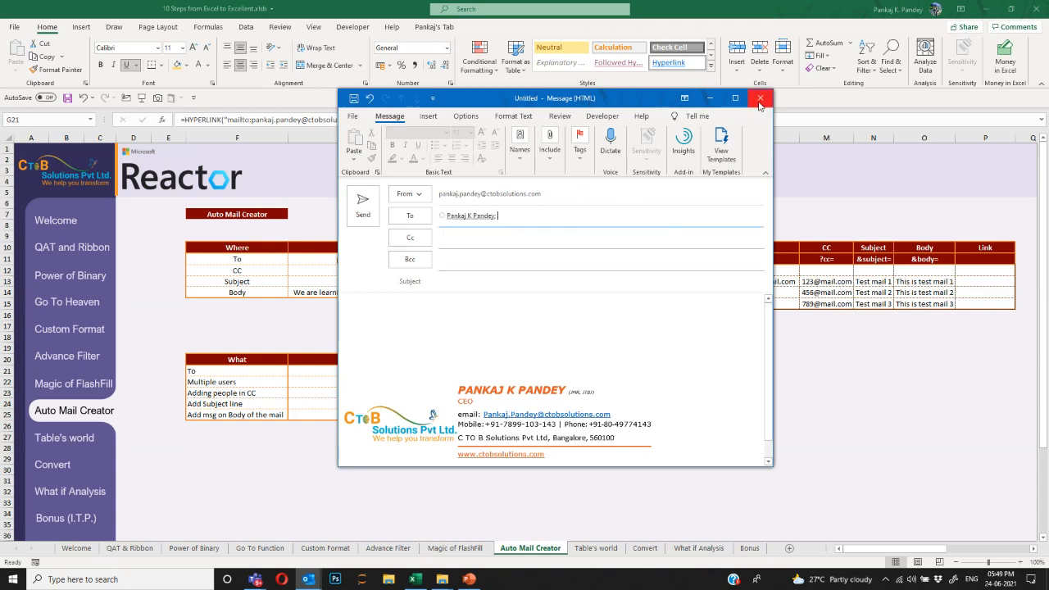
click(759, 97)
click(534, 326)
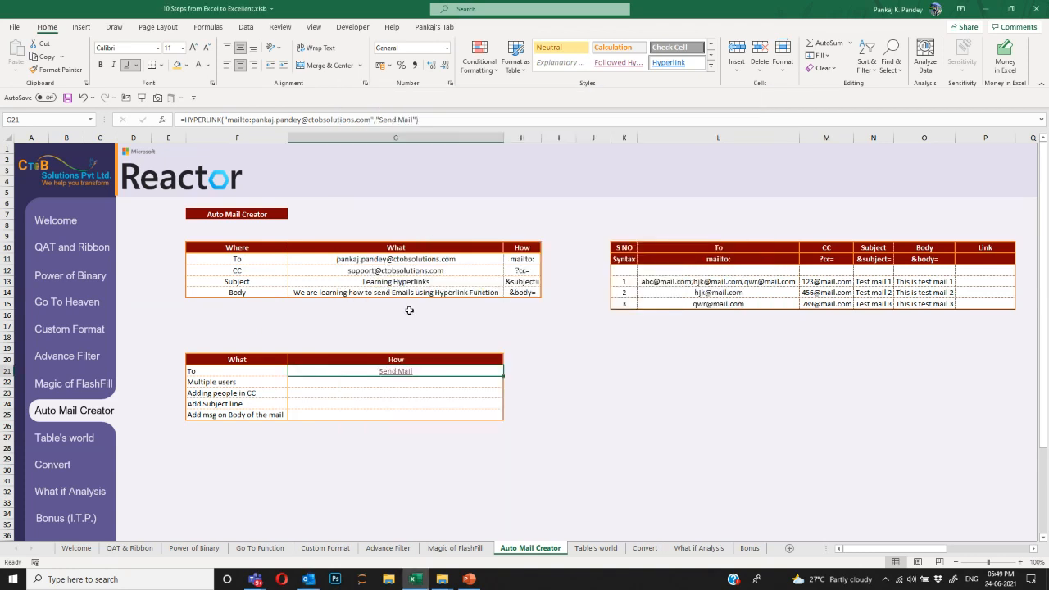
click(378, 381)
Make G22's Send Mail link address two recipients by adding the support address.
key(ctrl+v)
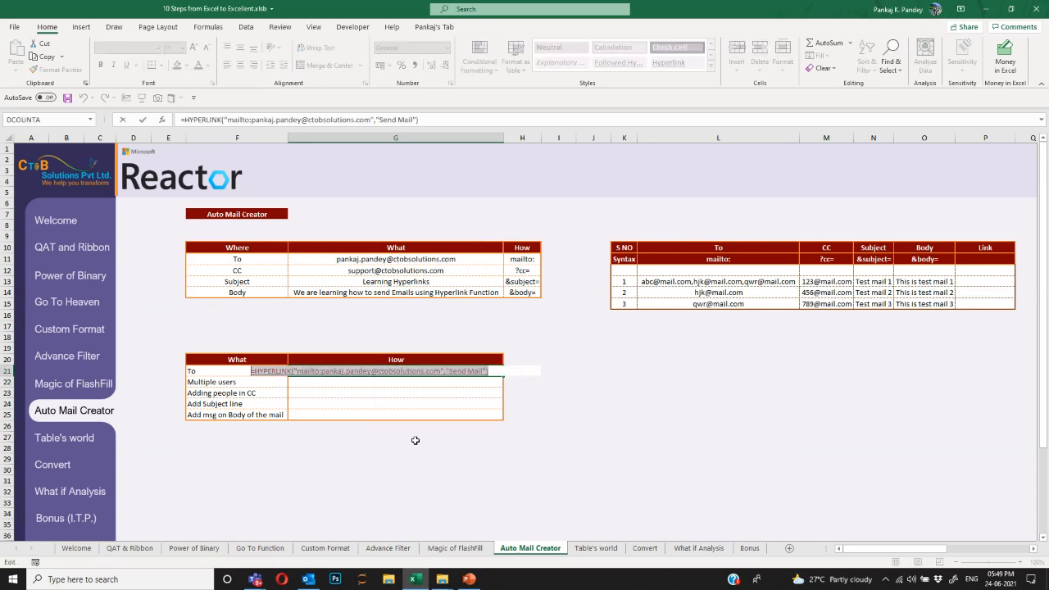
key(Escape)
key(F2)
key(ctrl+v)
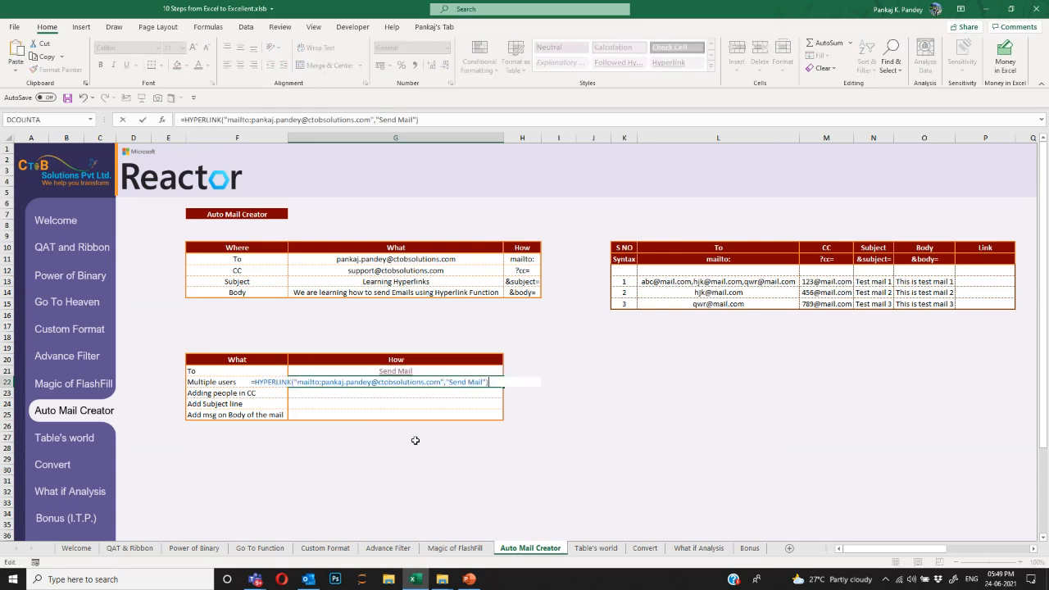
key(Left)
key(Left)
key(Left)
key(Left)
key(Left)
key(Left)
key(Left)
key(Left)
key(Left)
key(Left)
key(Left)
key(Left)
key(Left)
key(Left)
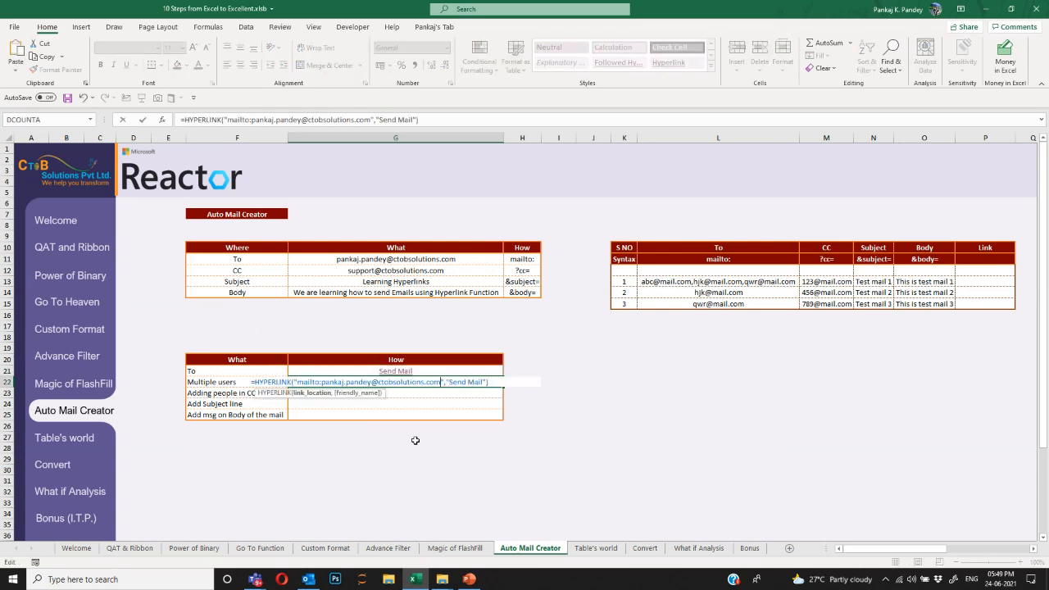
text(,)
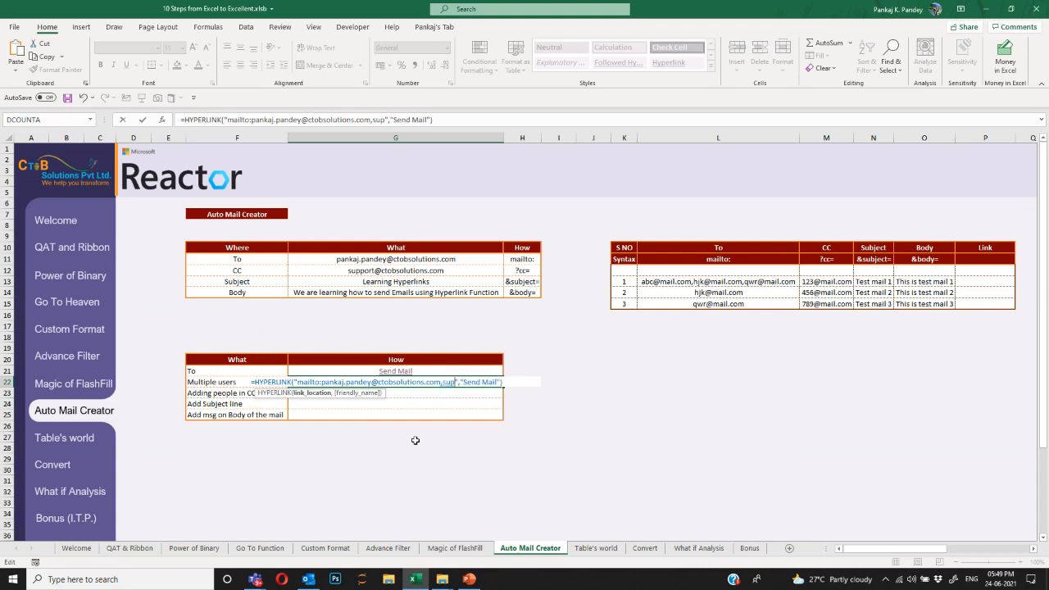
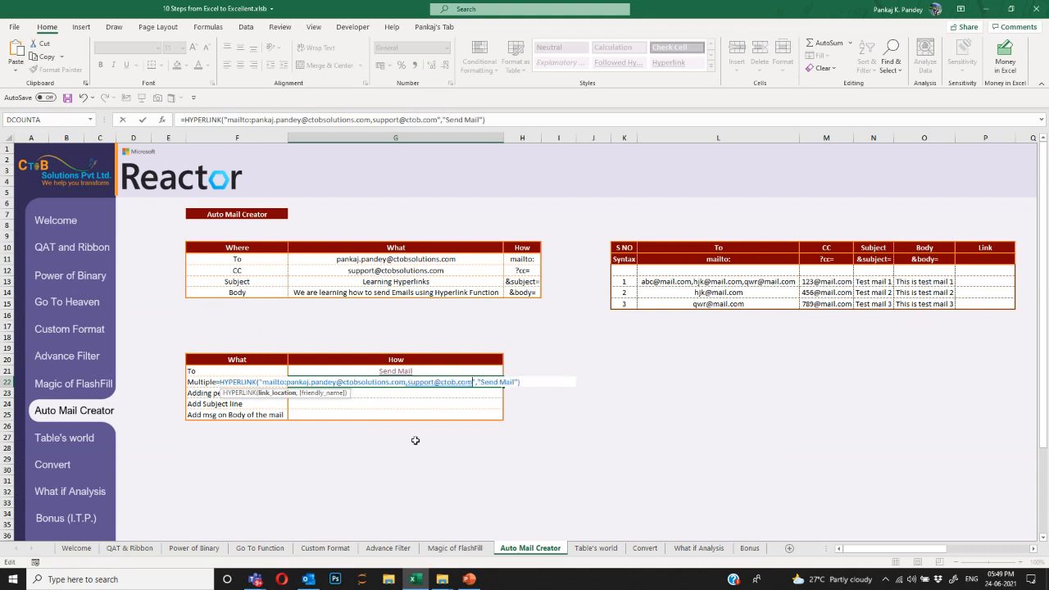
key(ctrl+Return)
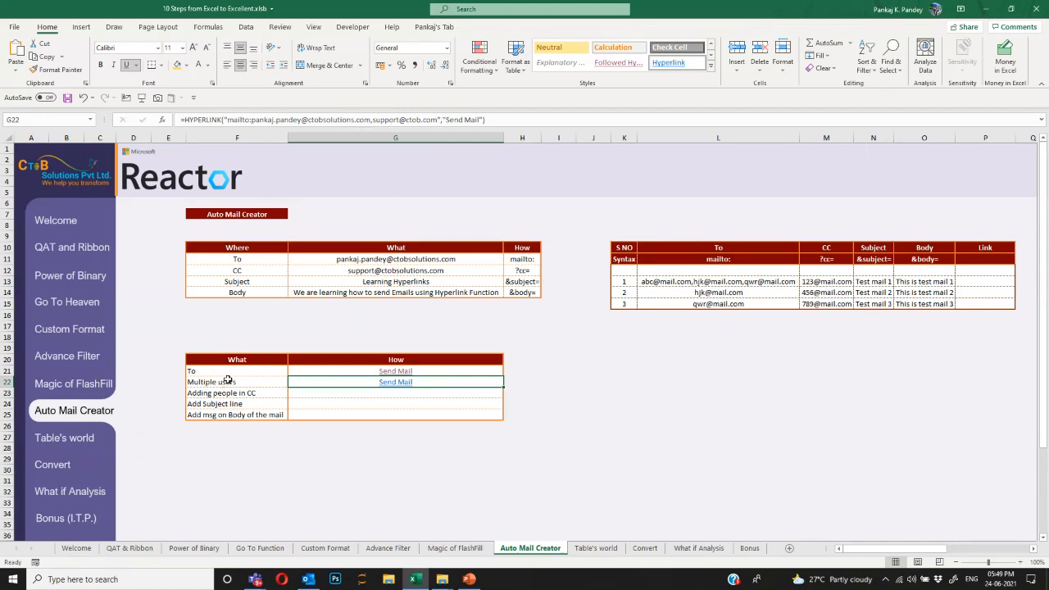
Copy the link into G23 and append ?cc= with the sales address.
click(313, 393)
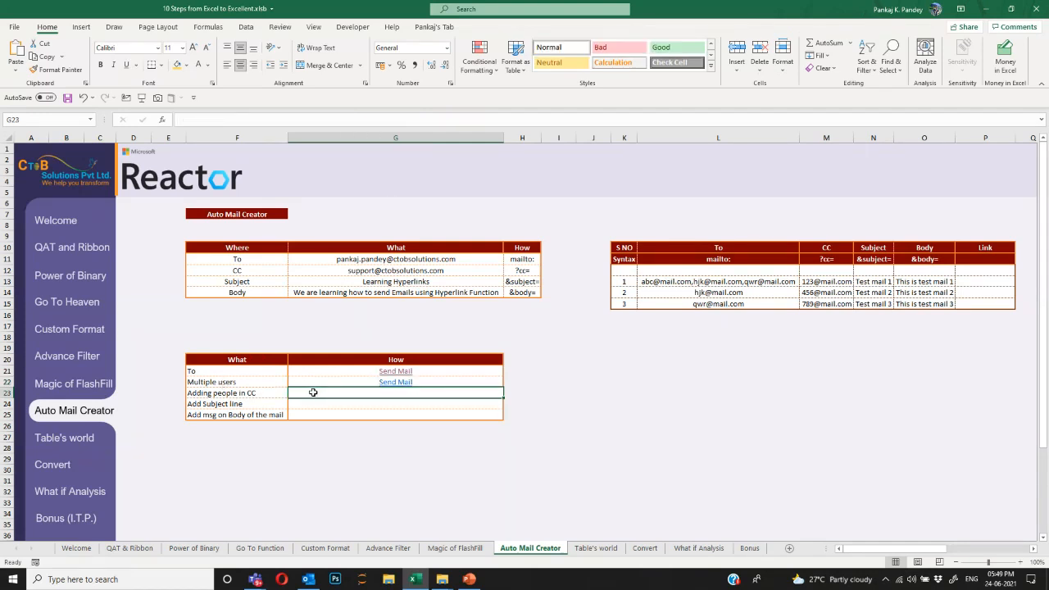
double_click(313, 392)
key(ctrl+v)
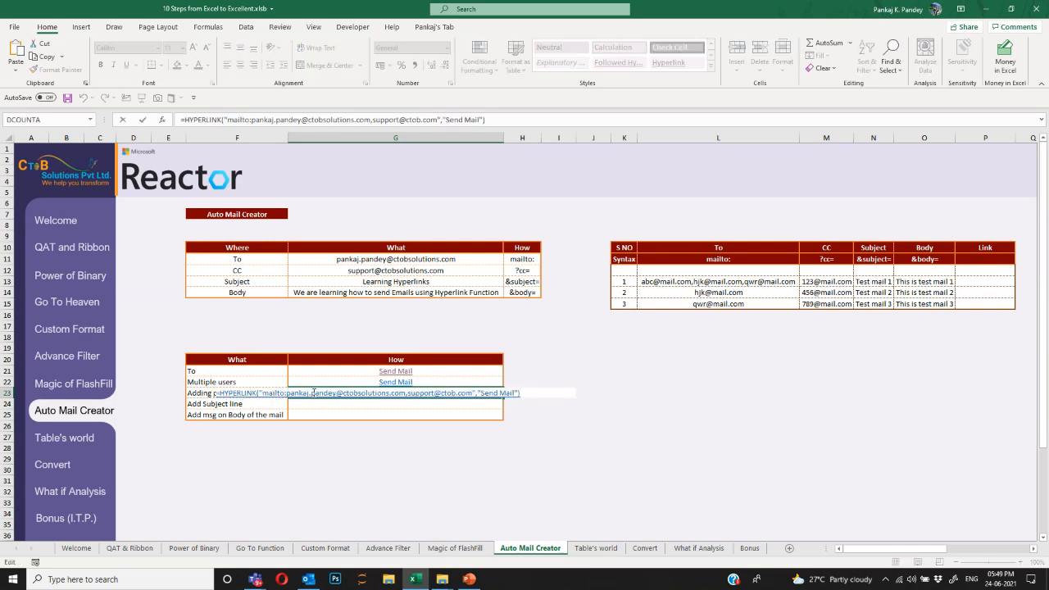
click(533, 272)
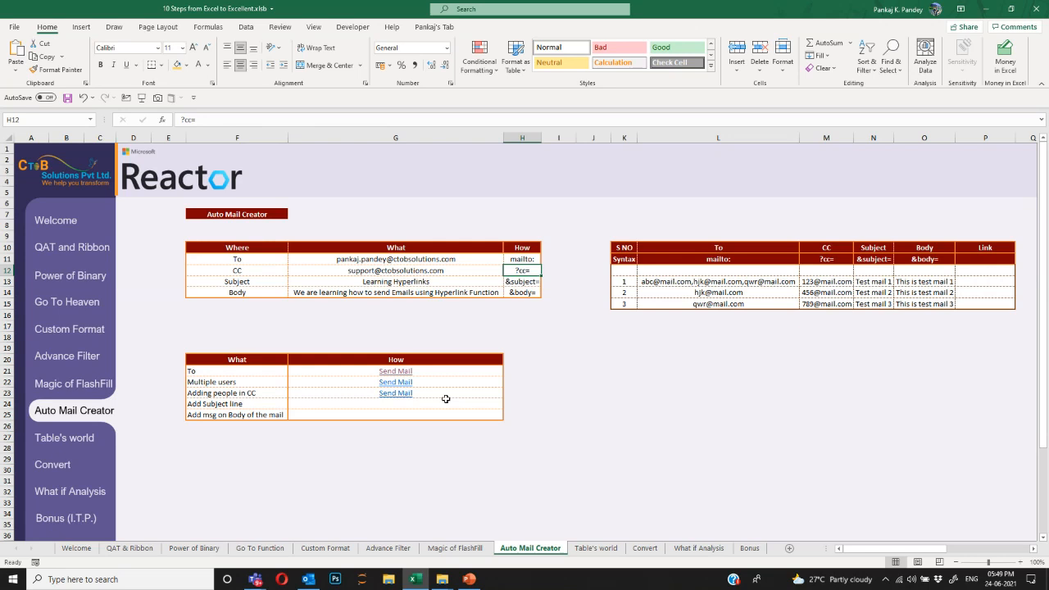
double_click(475, 394)
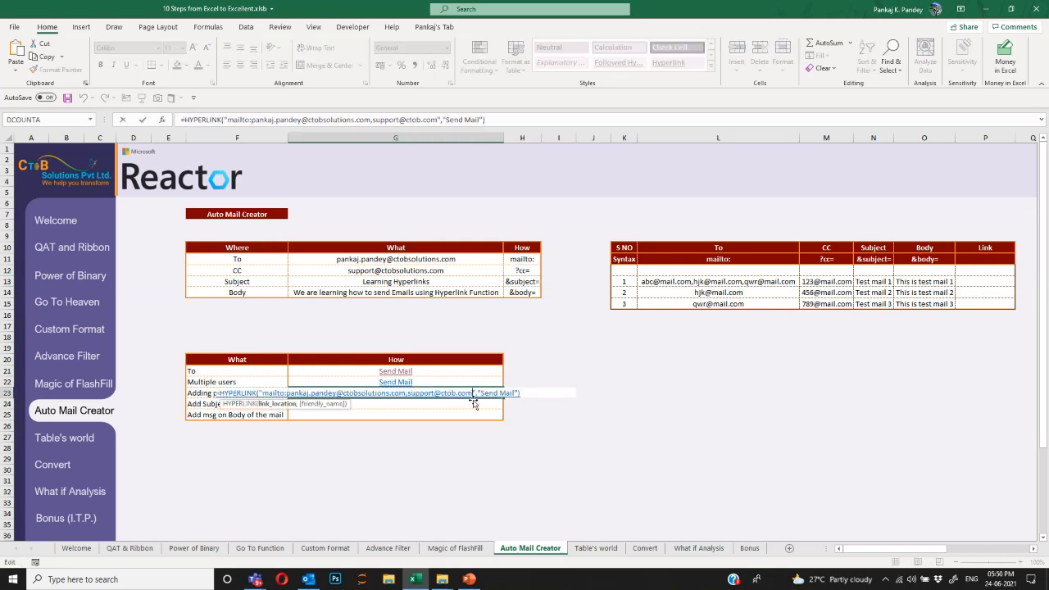
text(?)
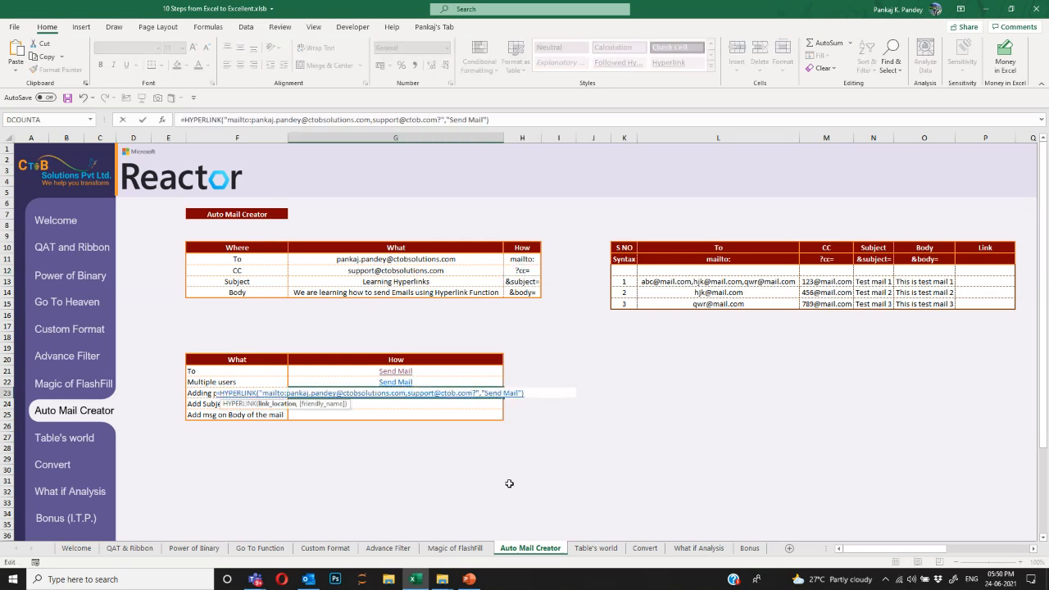
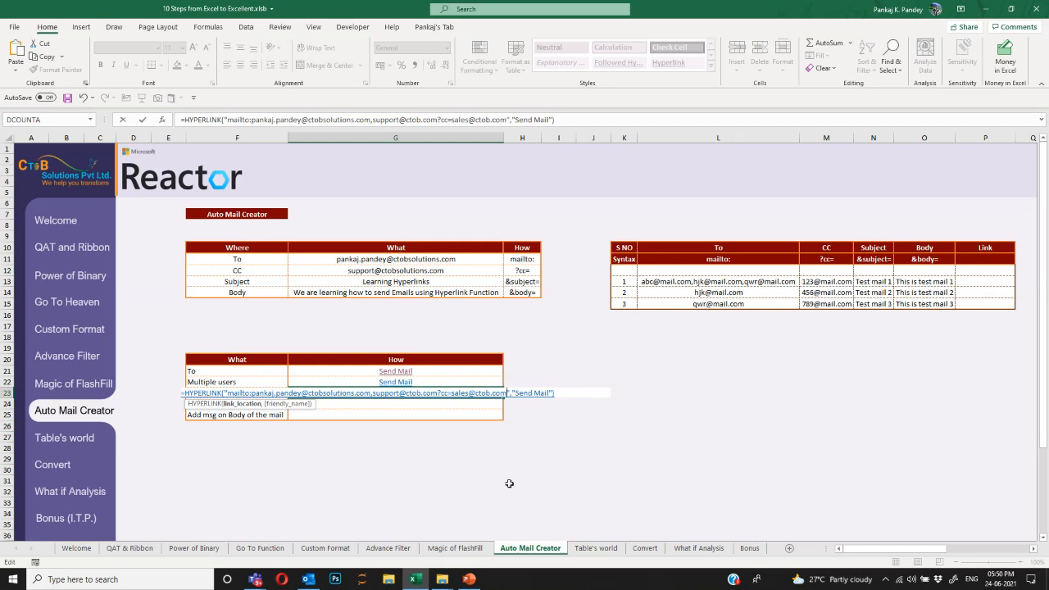
key(Return)
key(Up)
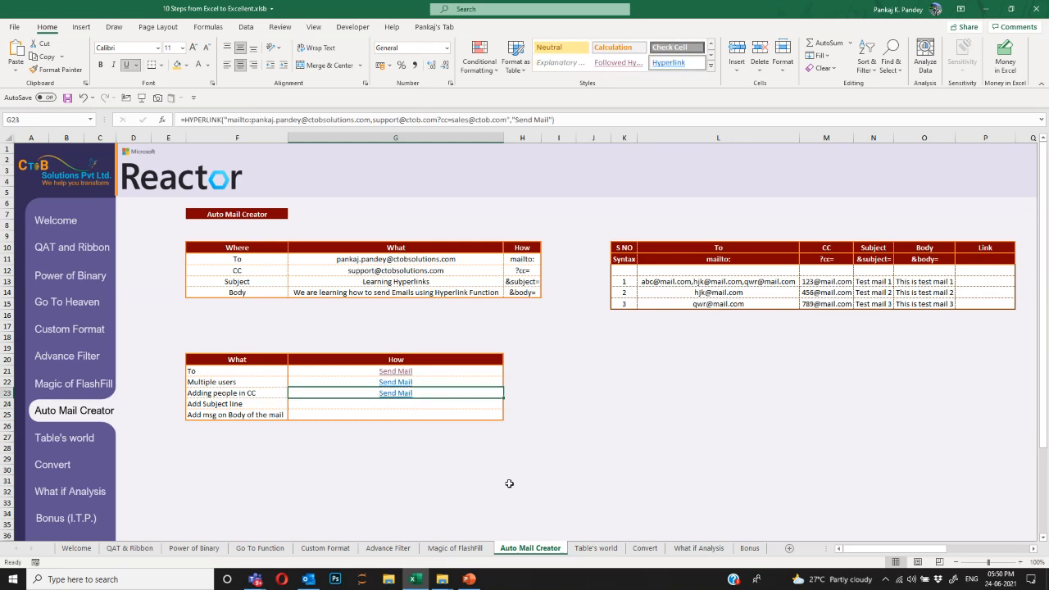
key(Down)
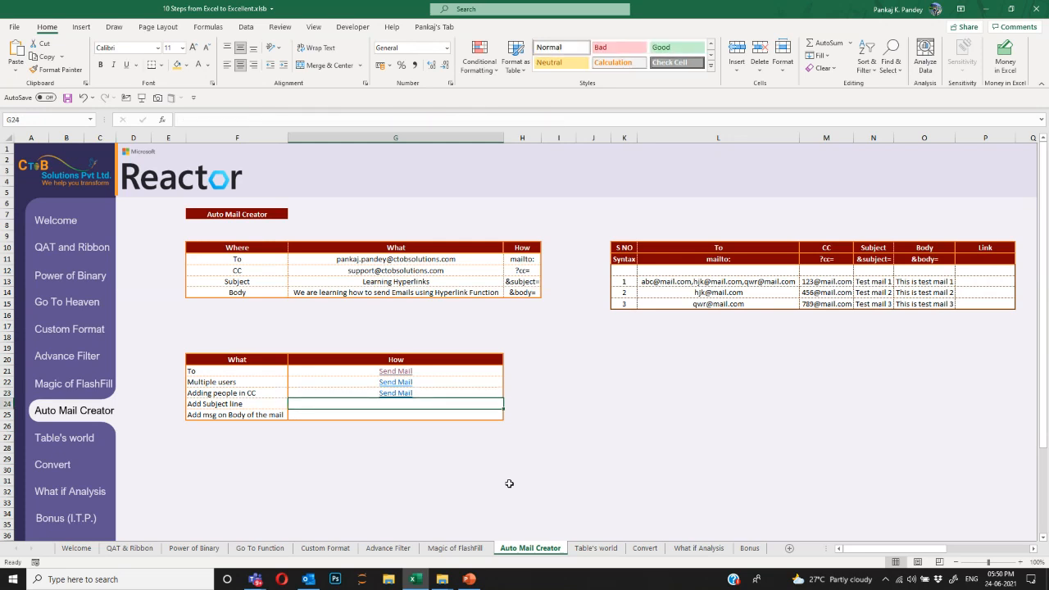
Copy the CC link into G24 and append &subject=Test Mail.
key(ctrl+d)
key(F2)
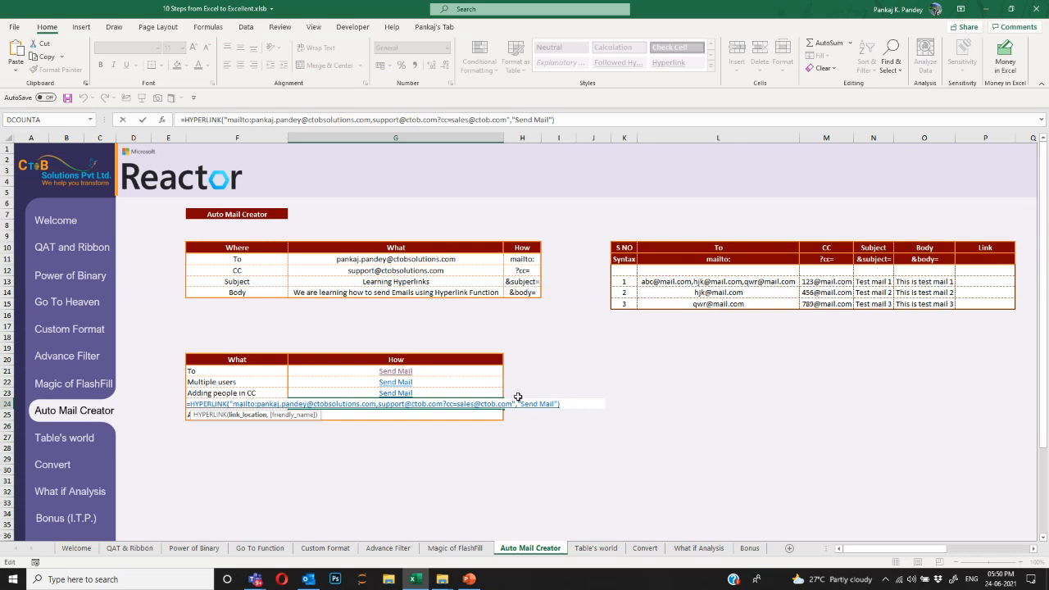
text(&subject)
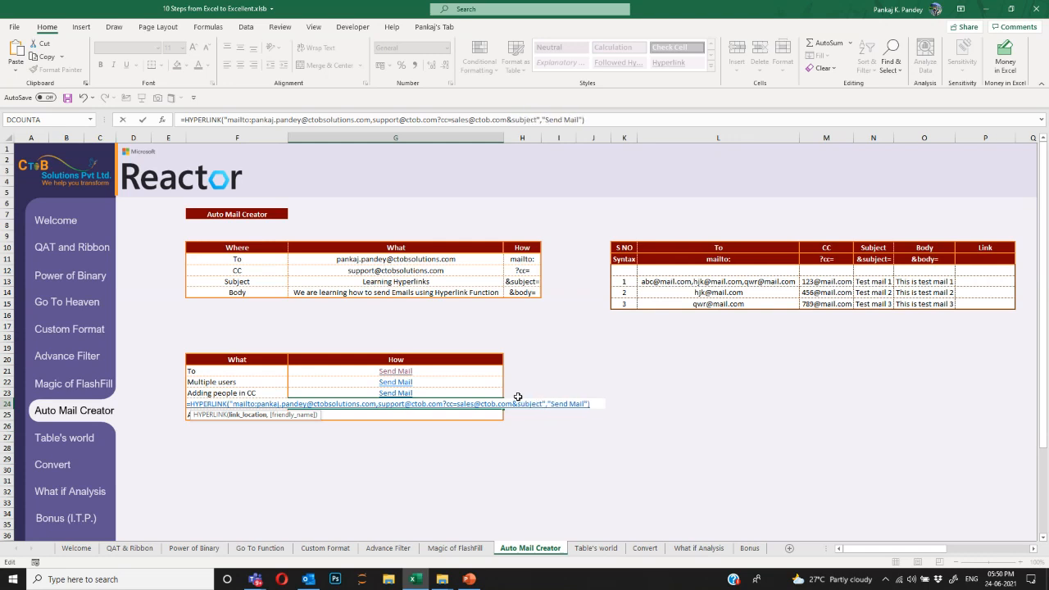
text(=Test Mail)
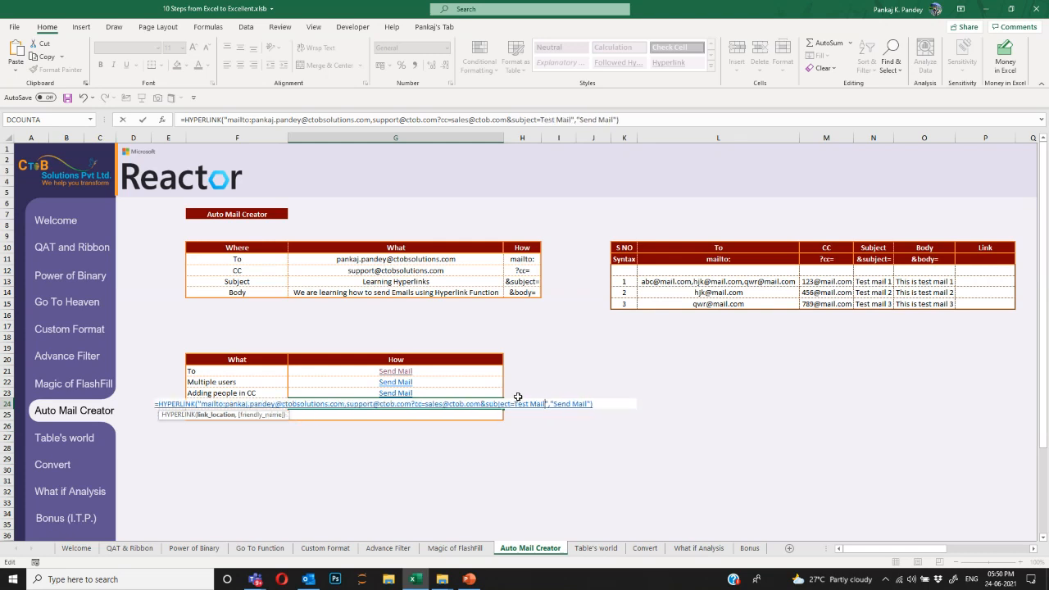
key(Return)
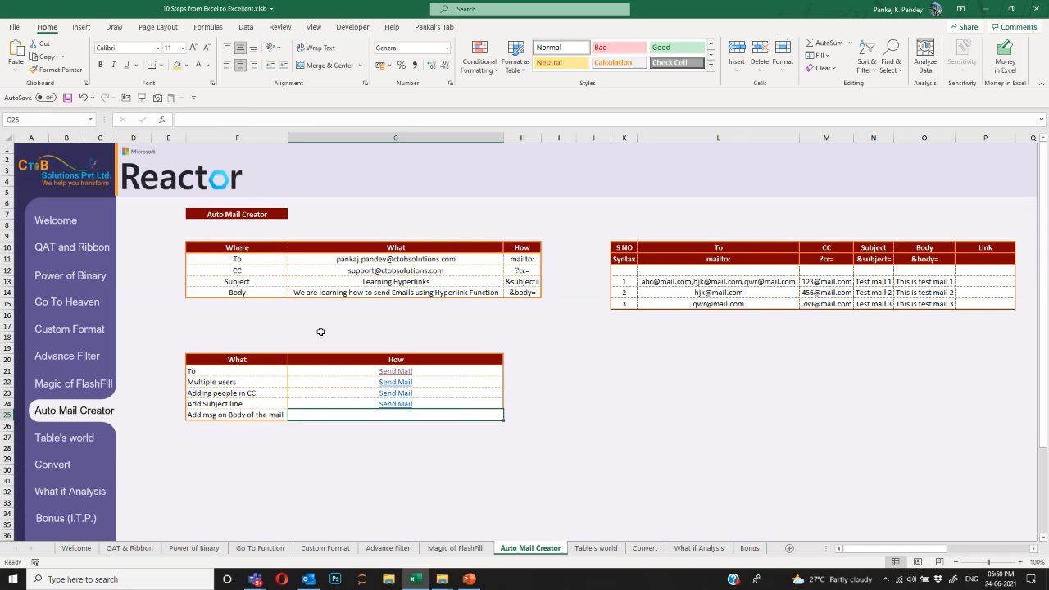
Copy it into G25, append &body=This is a test mail, and test the link.
key(ctrl+d)
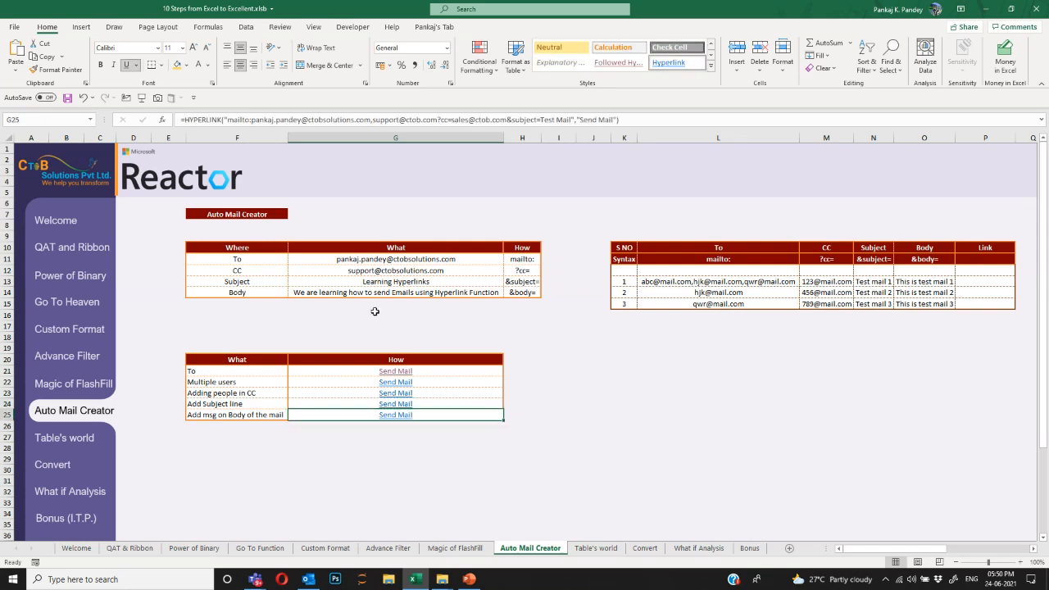
key(F2)
key(Left)
key(Left)
key(Left)
key(Left)
key(Left)
key(Left)
key(Left)
key(Left)
key(Left)
key(Left)
key(Left)
key(Left)
key(Left)
key(Left)
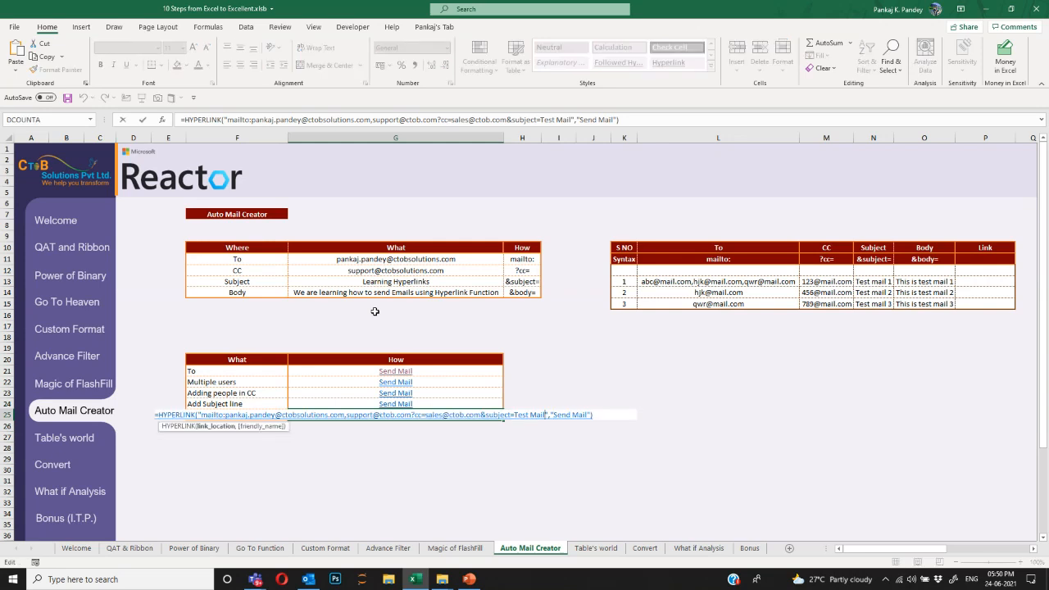
text(&body=)
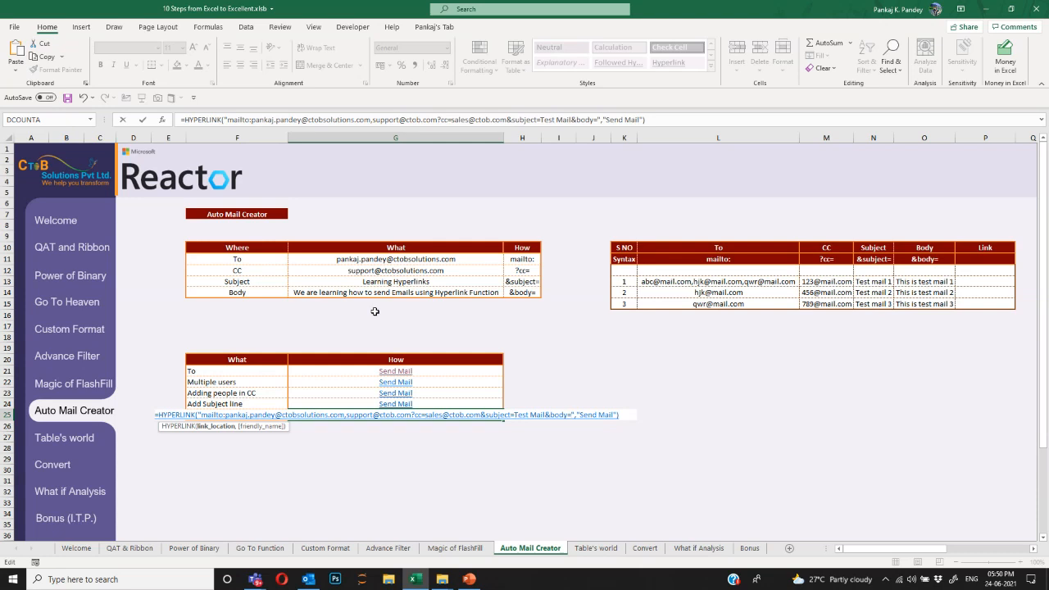
text(This is a )
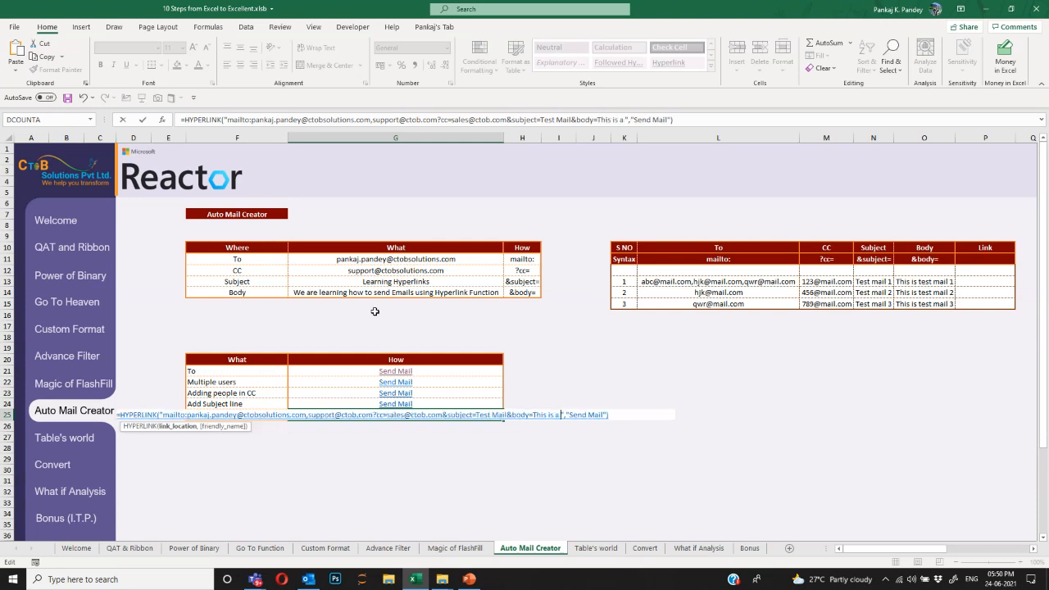
text(test mail)
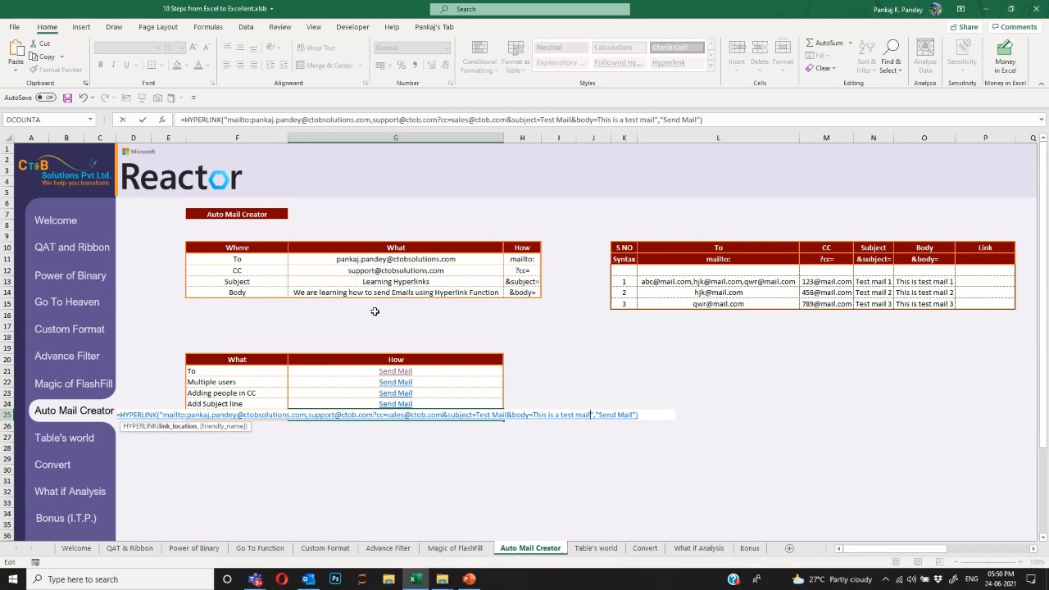
key(Return)
key(Up)
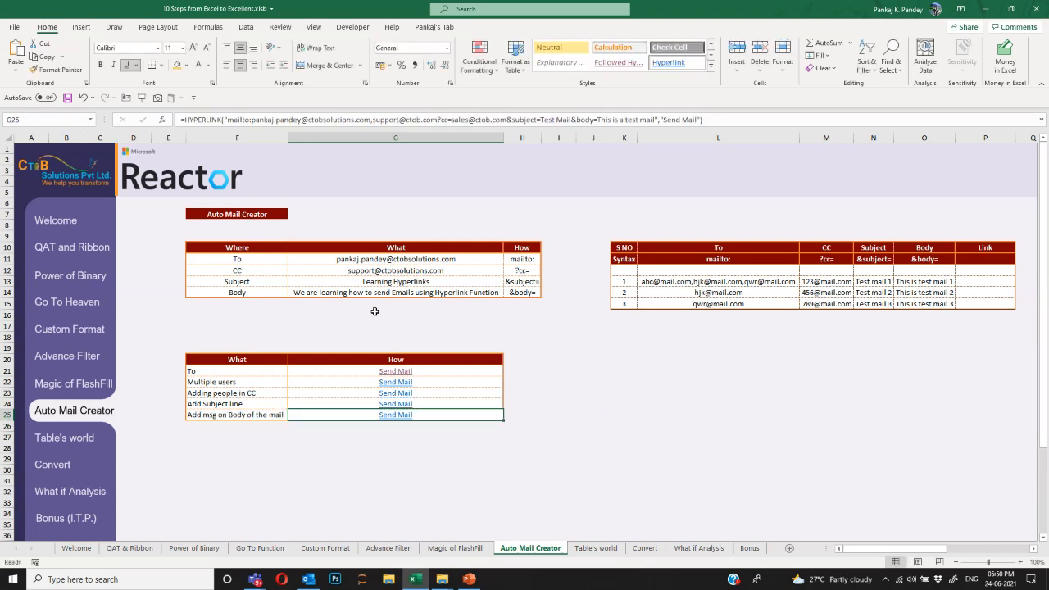
click(396, 415)
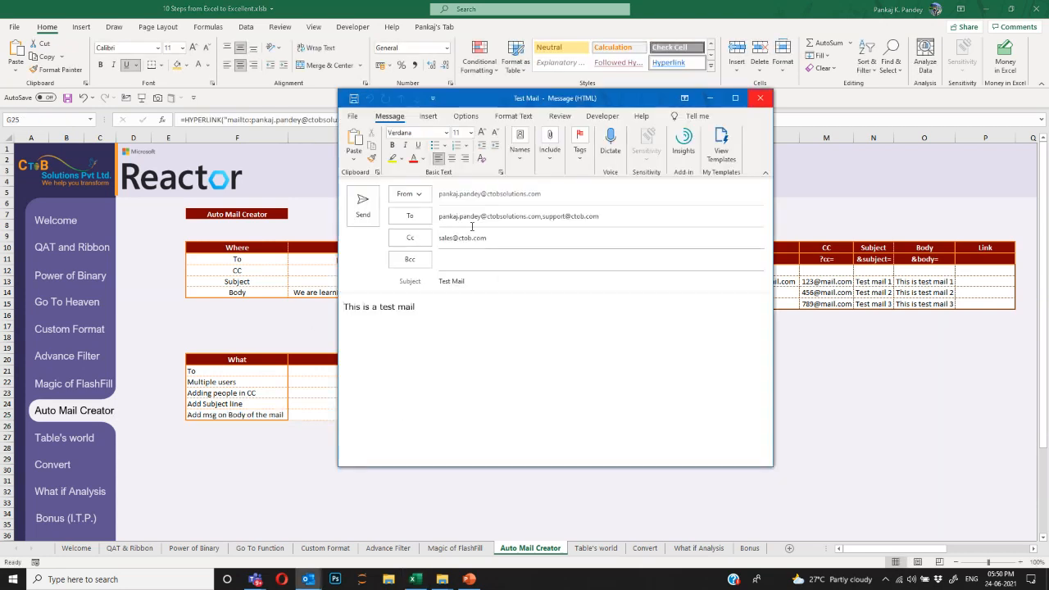
Verify the draft's To, Cc, Test Mail subject and body, then close it without saving.
click(629, 218)
click(715, 235)
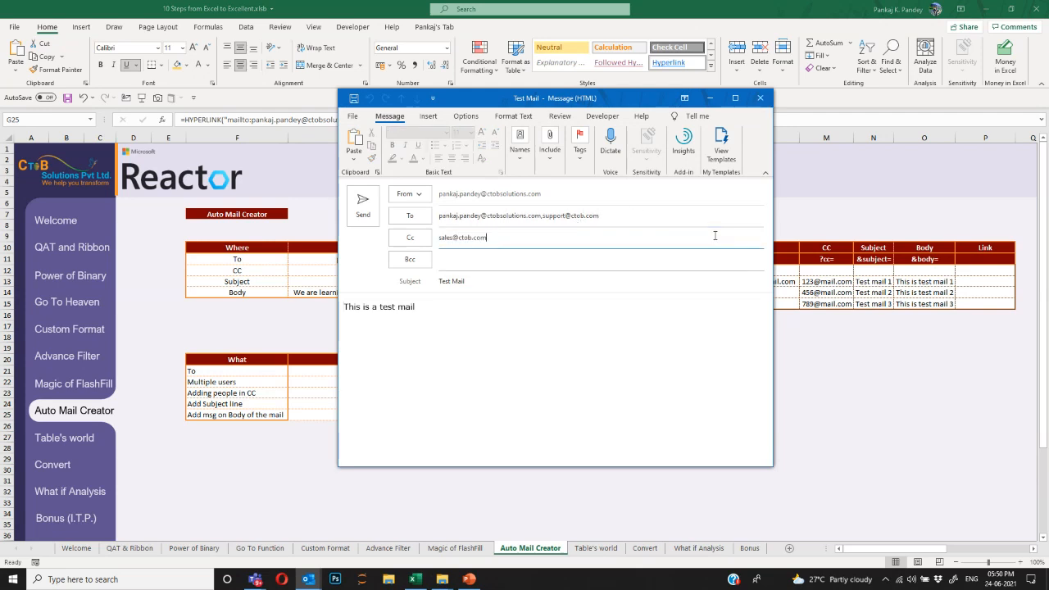
click(583, 336)
drag(508, 283, 319, 314)
click(494, 328)
click(425, 348)
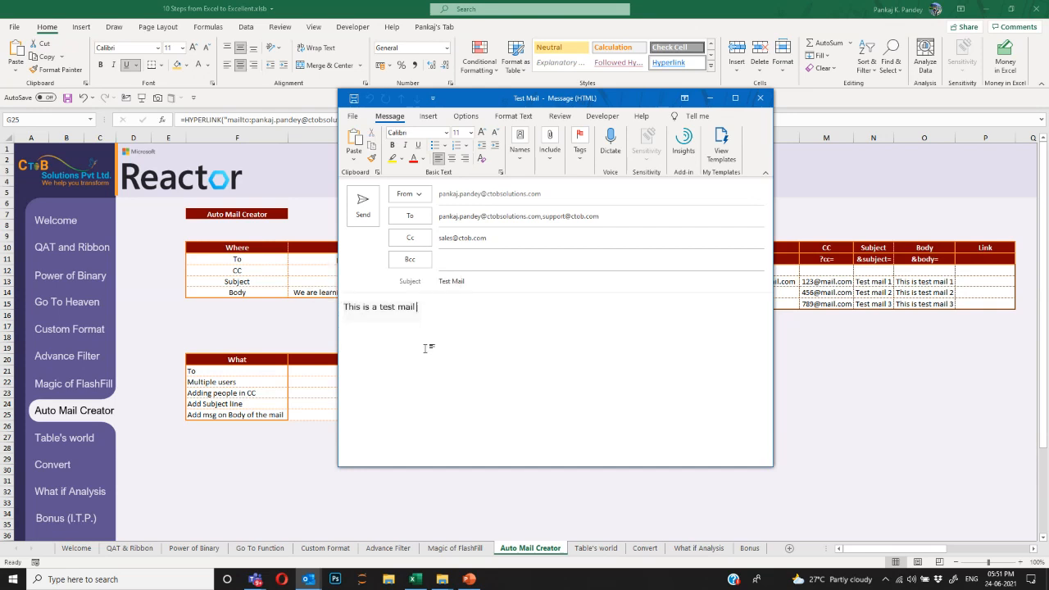
click(760, 98)
click(529, 319)
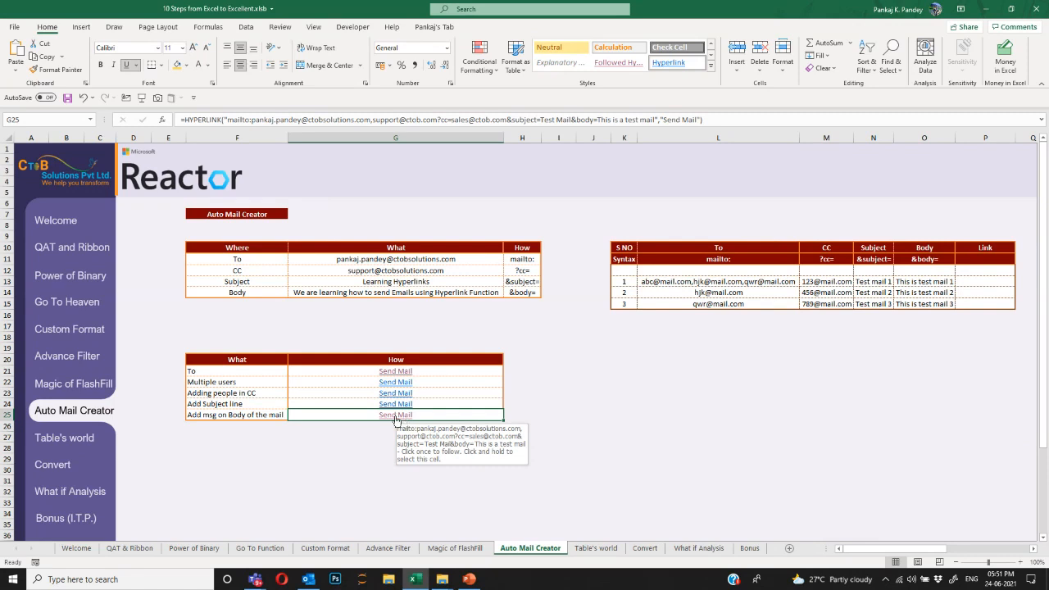
click(699, 257)
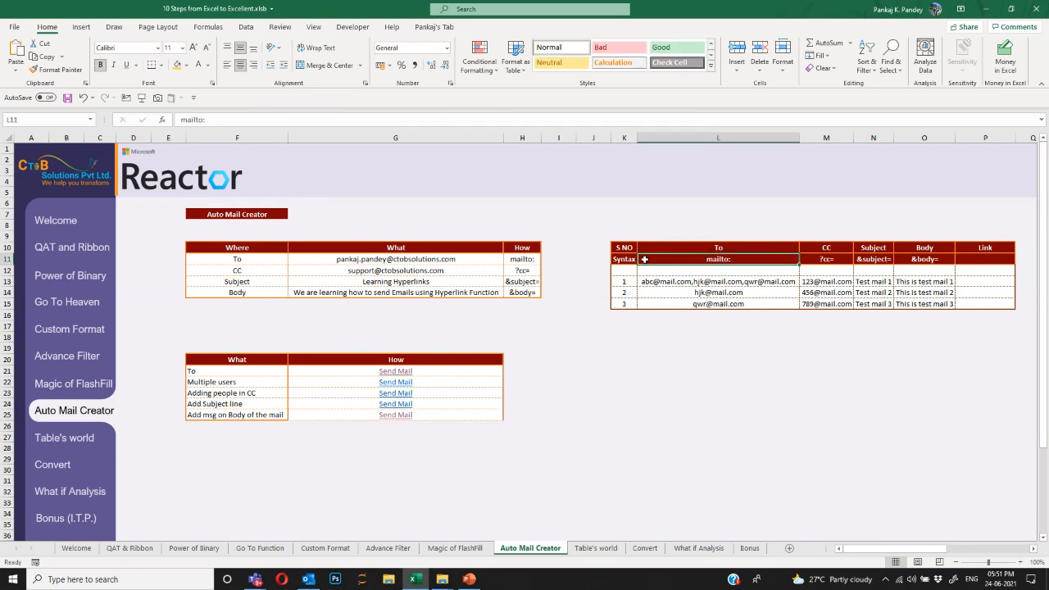
click(626, 259)
key(Right)
key(Right)
key(Right)
key(Right)
key(Right)
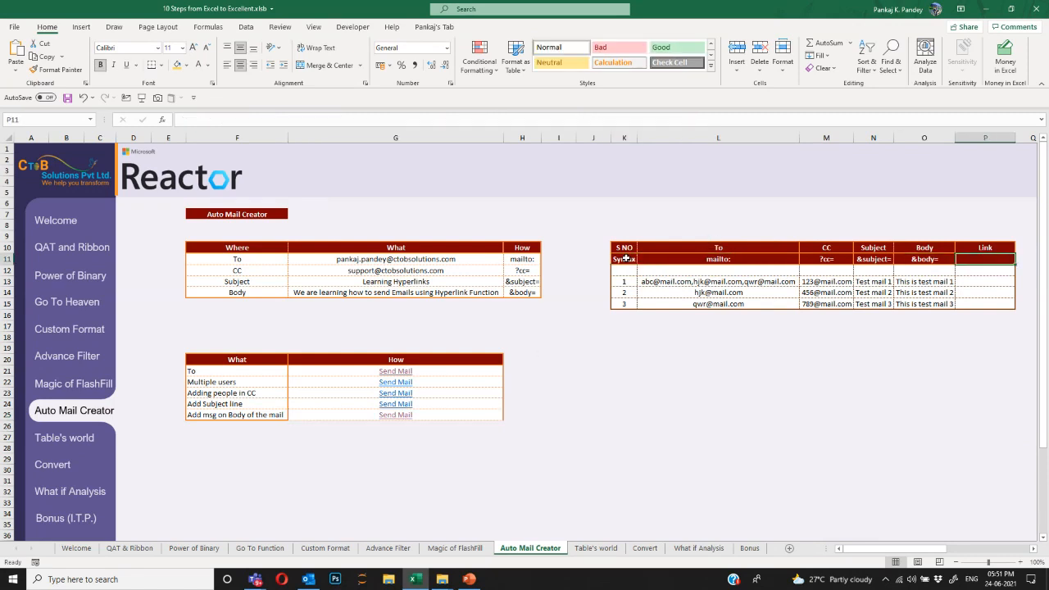
key(Right)
key(Right)
key(Right)
key(Right)
key(Right)
key(Right)
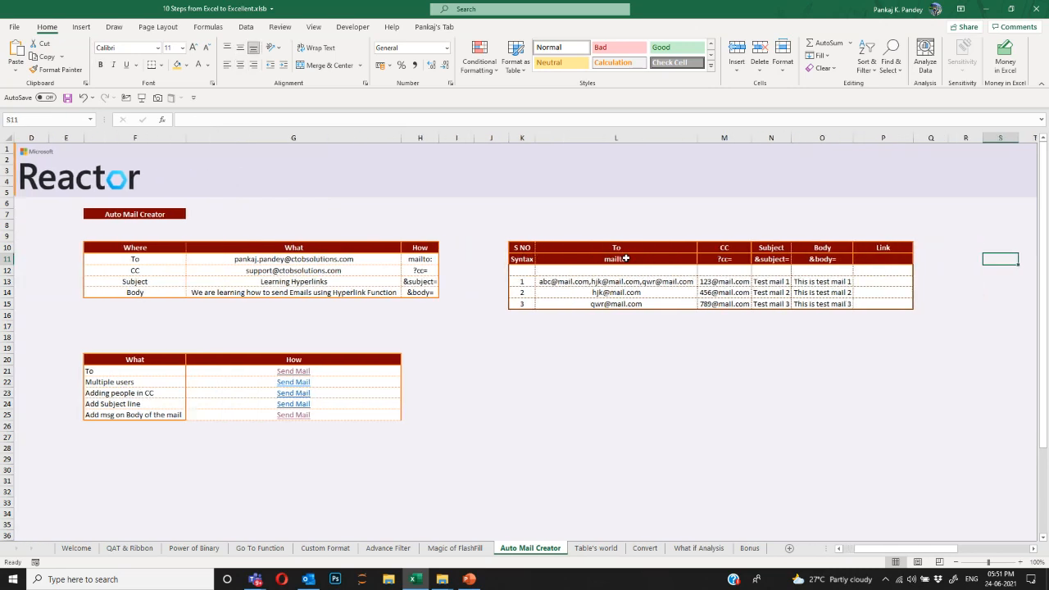
key(Left)
key(Left)
key(Left)
key(Left)
key(Left)
key(Left)
key(Left)
key(Left)
key(Left)
key(Left)
key(Left)
key(Down)
key(Down)
key(Right)
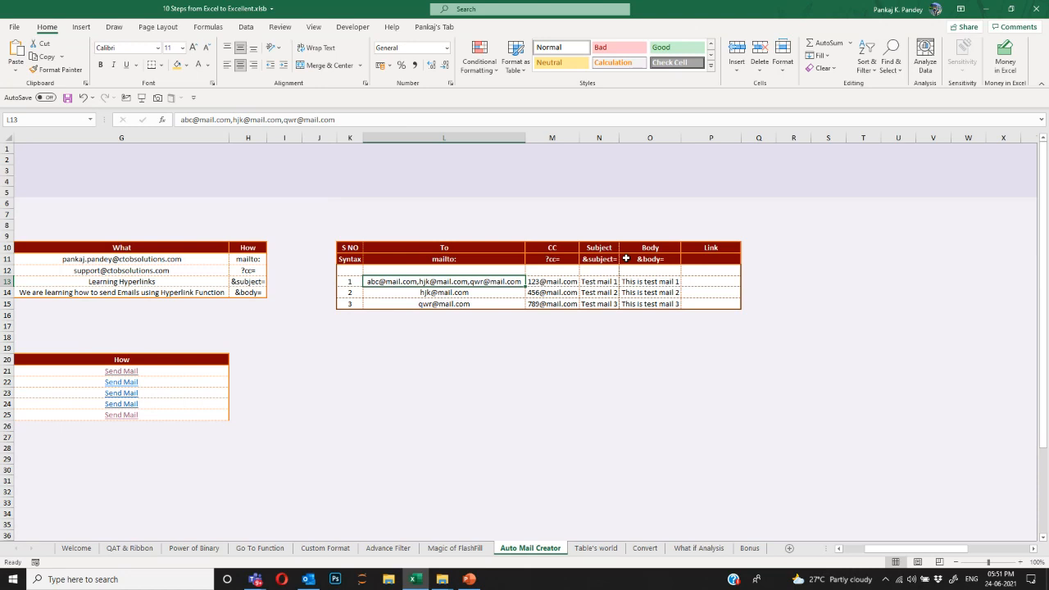
Review the mailto, CC, Subject and Body cells of the mail table, ending at Link cell P13.
key(Down)
key(Down)
key(Up)
key(Up)
key(Right)
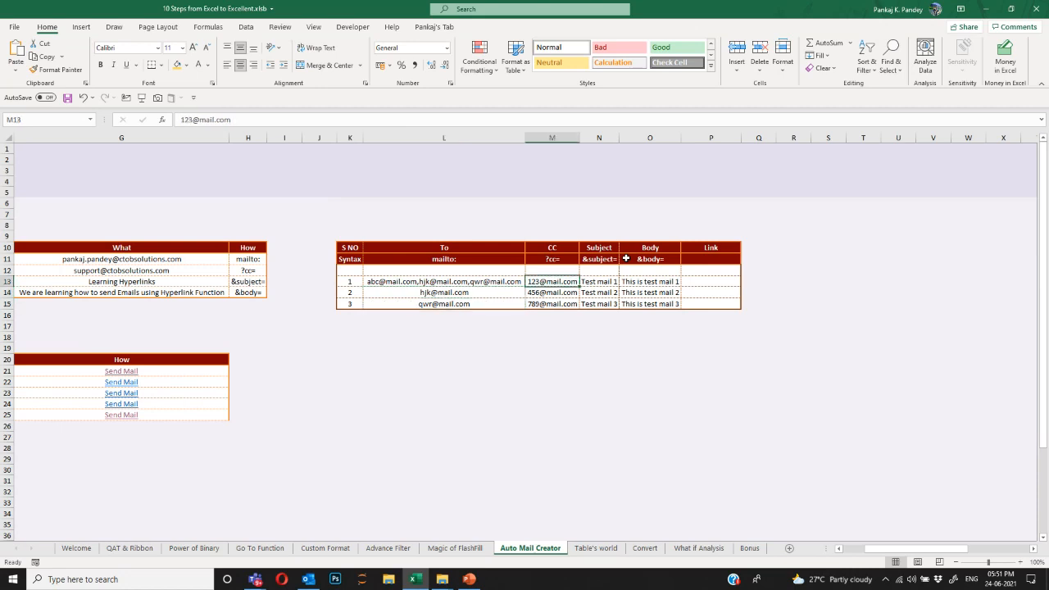
key(Down)
key(Down)
key(Down)
key(Right)
key(Up)
key(Up)
key(Up)
key(Left)
key(Down)
key(Right)
key(Up)
key(Down)
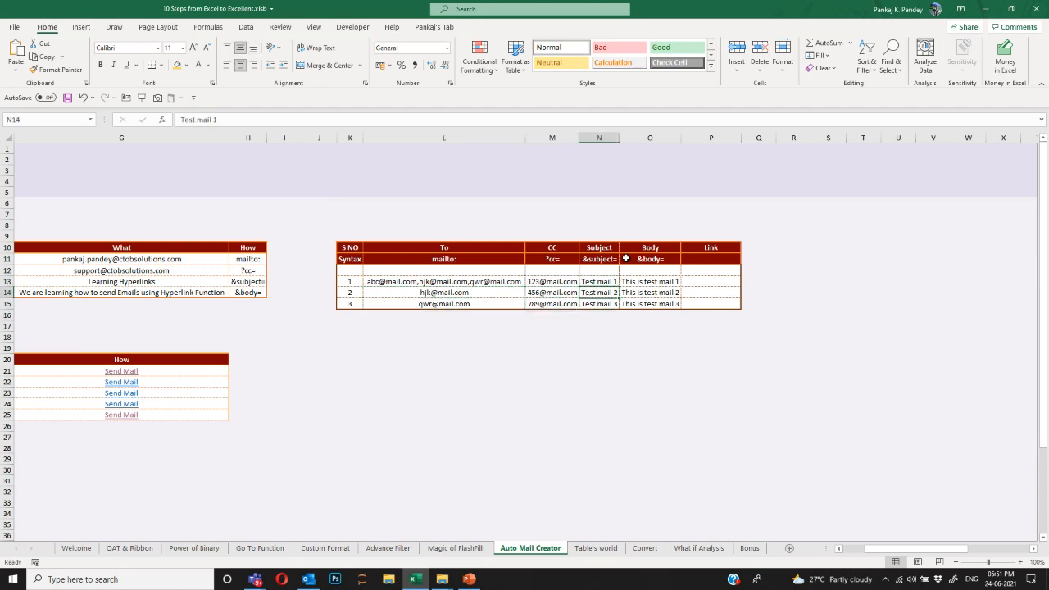
key(Down)
key(Up)
key(Right)
key(Up)
key(Right)
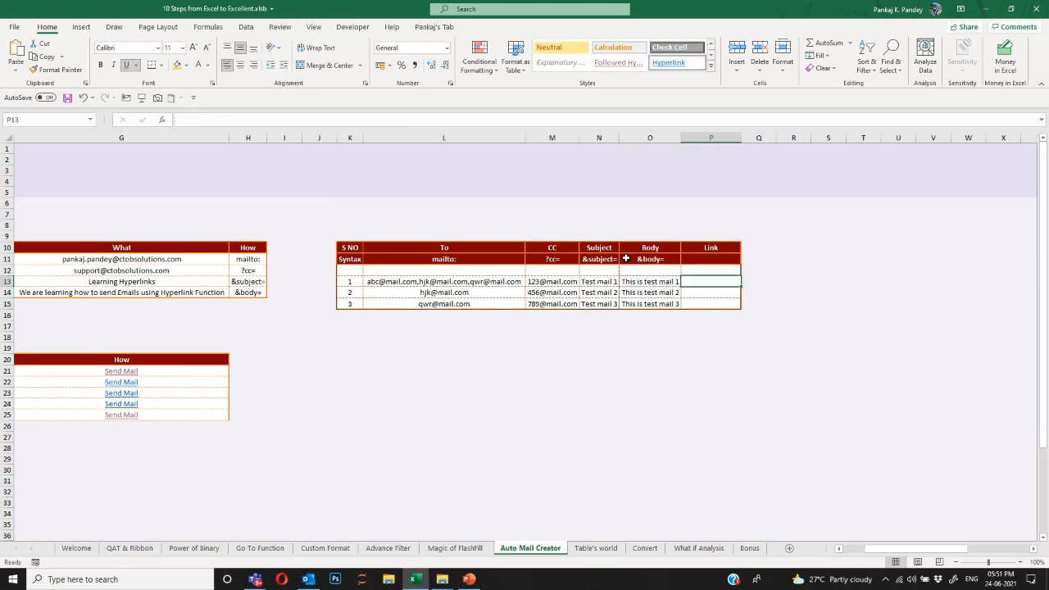
text(=)
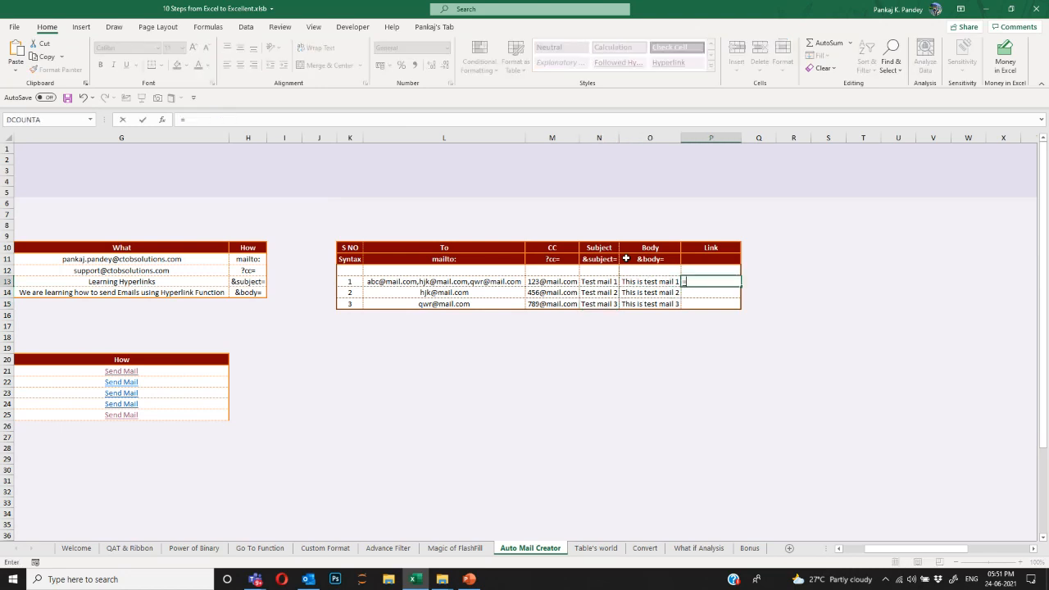
key(Escape)
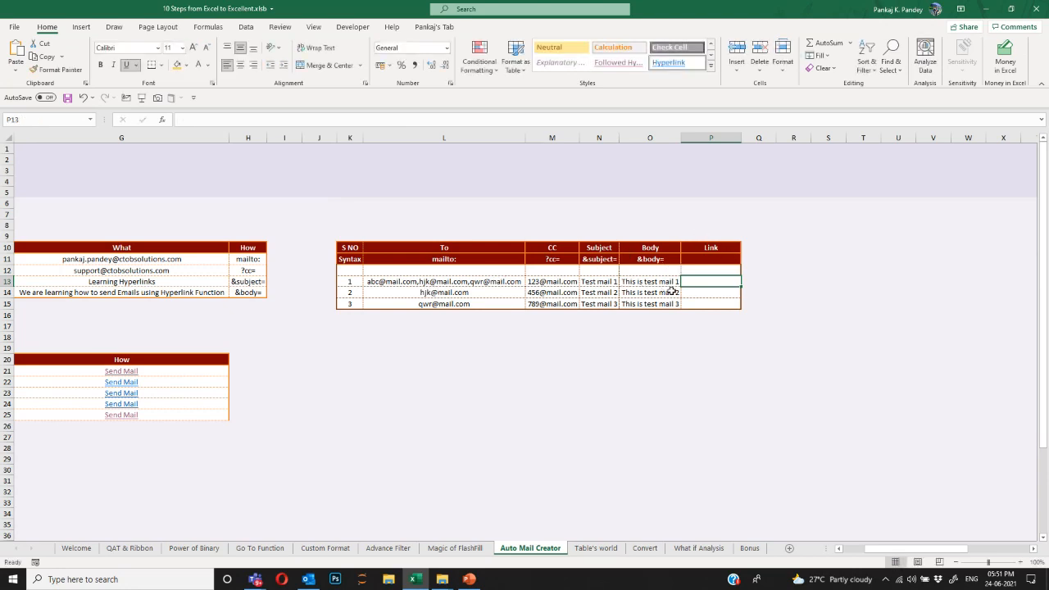
Start a P13 formula joining $L$11, L13, $M$11 and M13.
text(=)
click(481, 257)
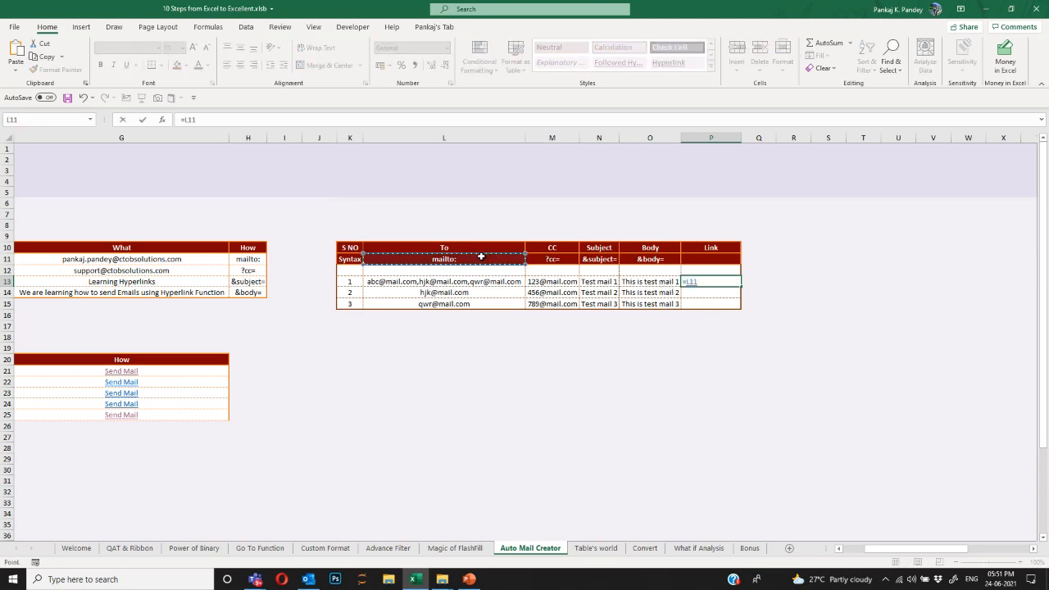
key(F4)
text(&)
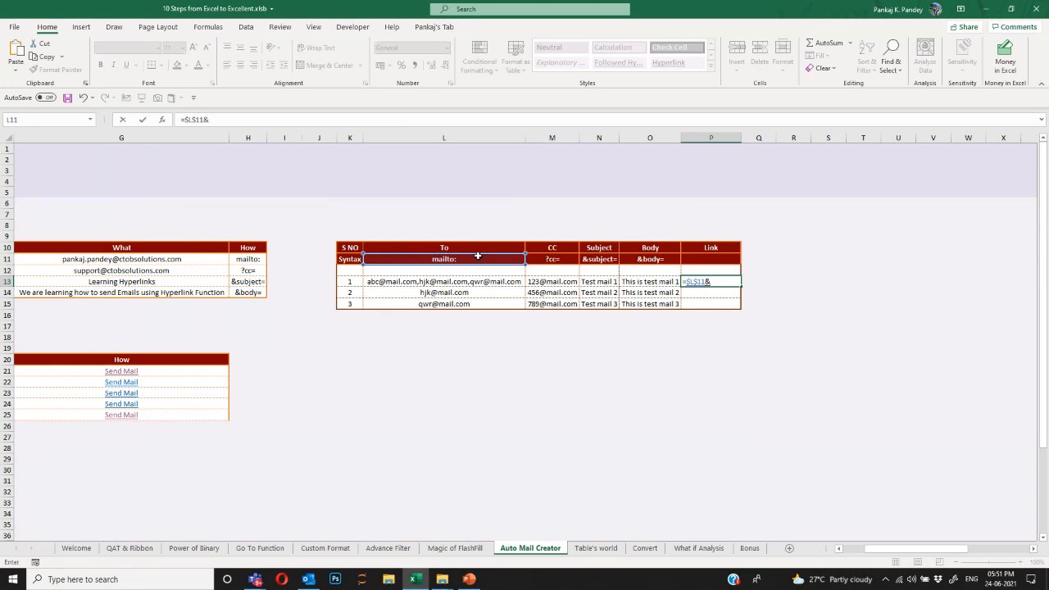
click(475, 280)
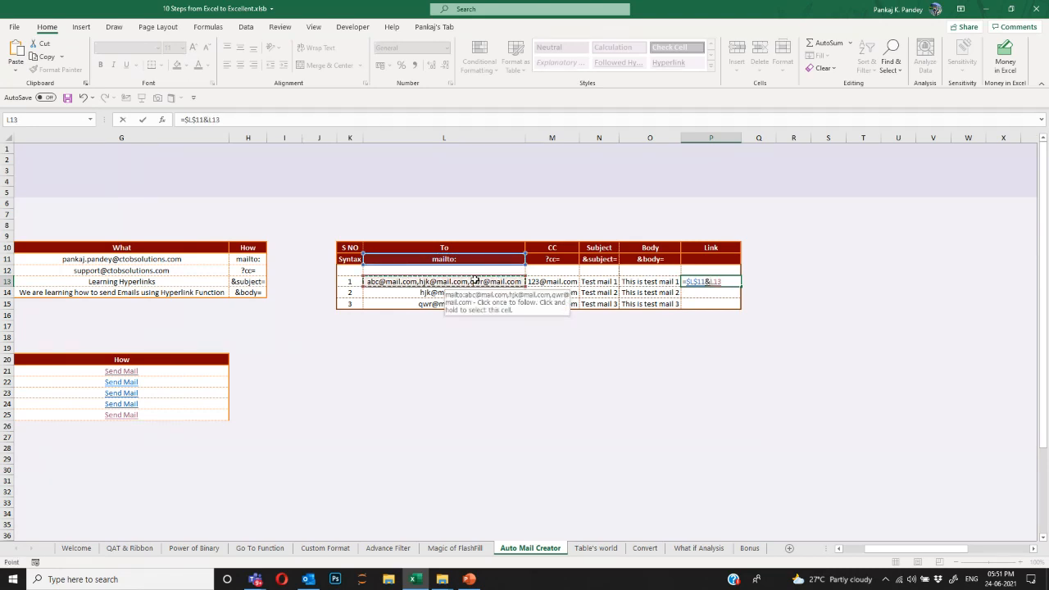
text(&)
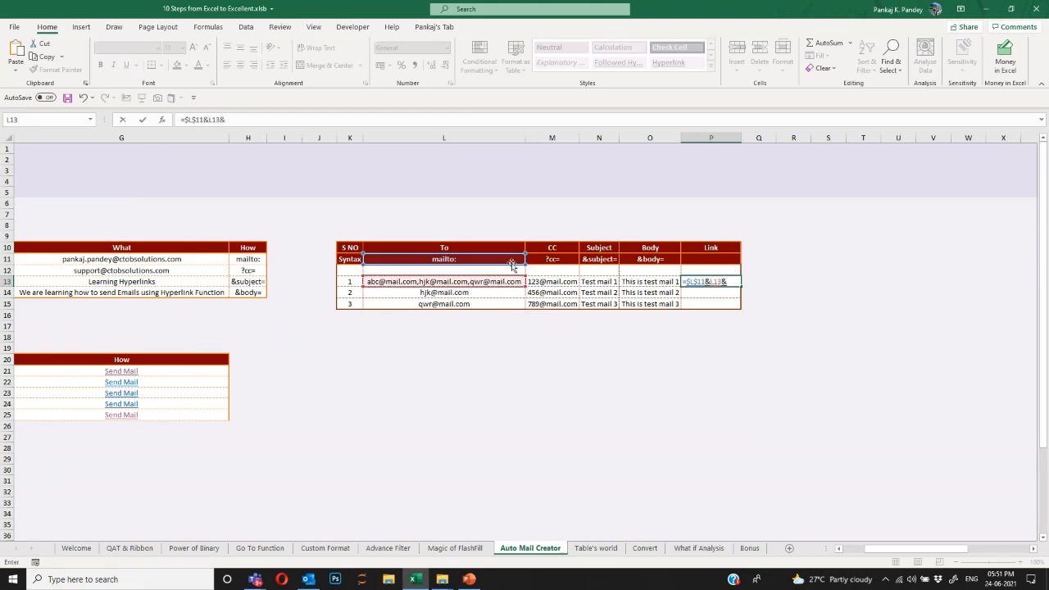
click(549, 260)
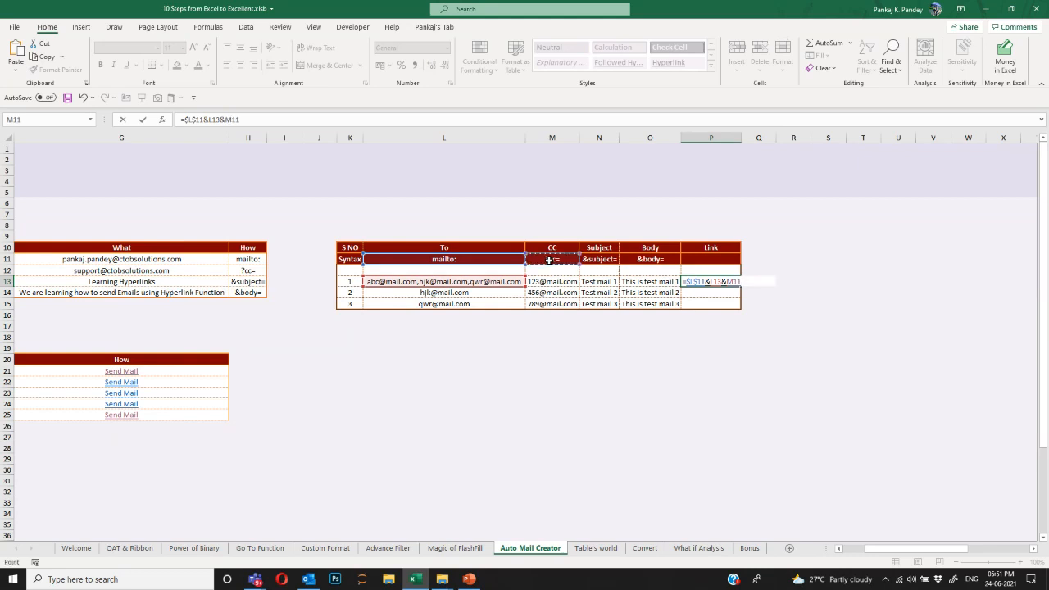
key(F4)
text(&)
click(559, 283)
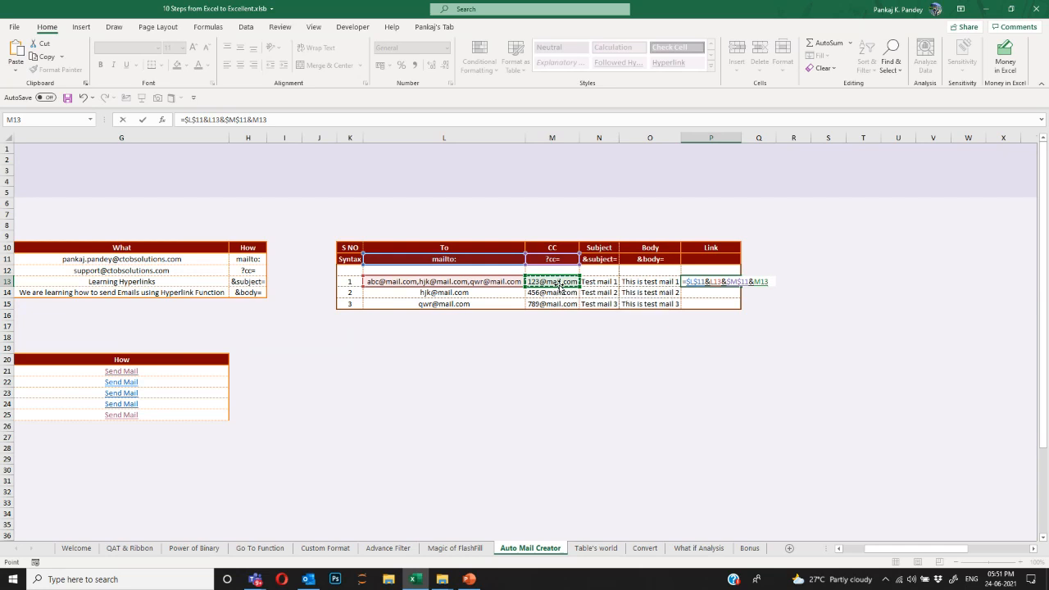
Append $N$11, N13, $O$11 and O13 to the P13 formula and commit it.
text(&)
click(603, 261)
key(F4)
text(&)
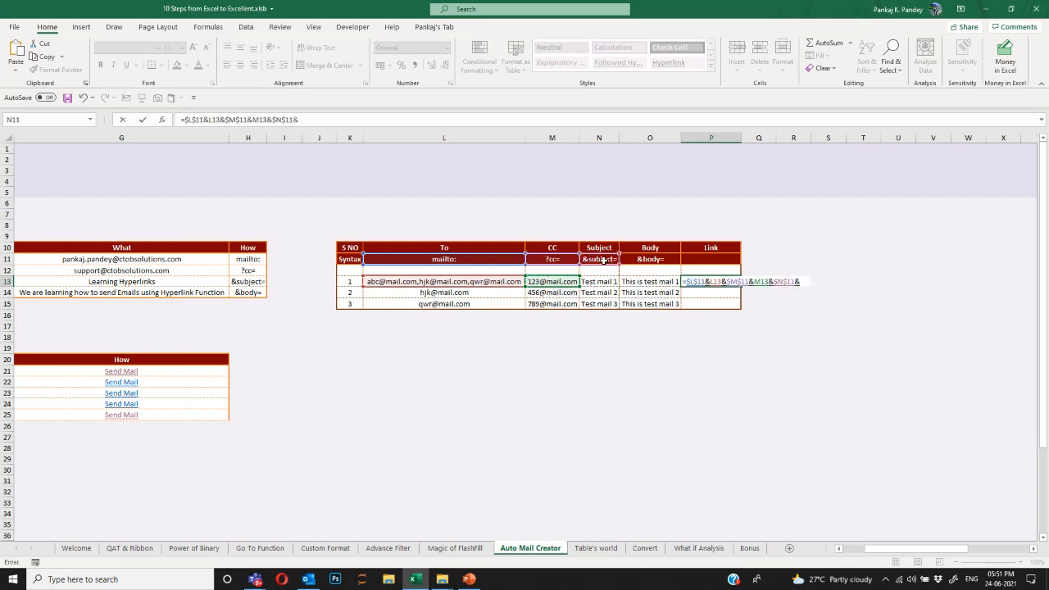
click(609, 283)
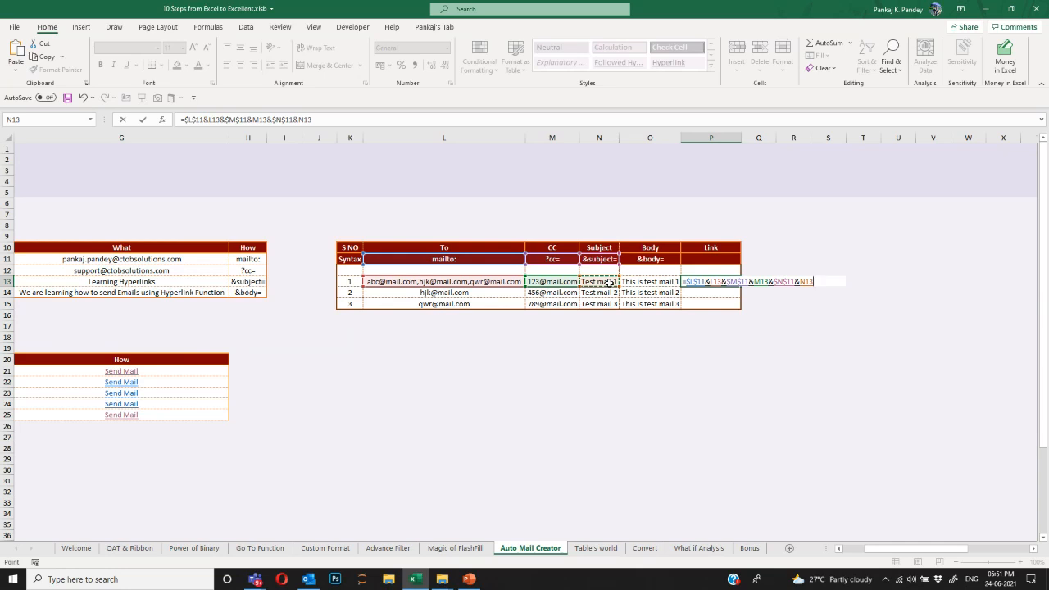
text(&)
click(657, 260)
key(F4)
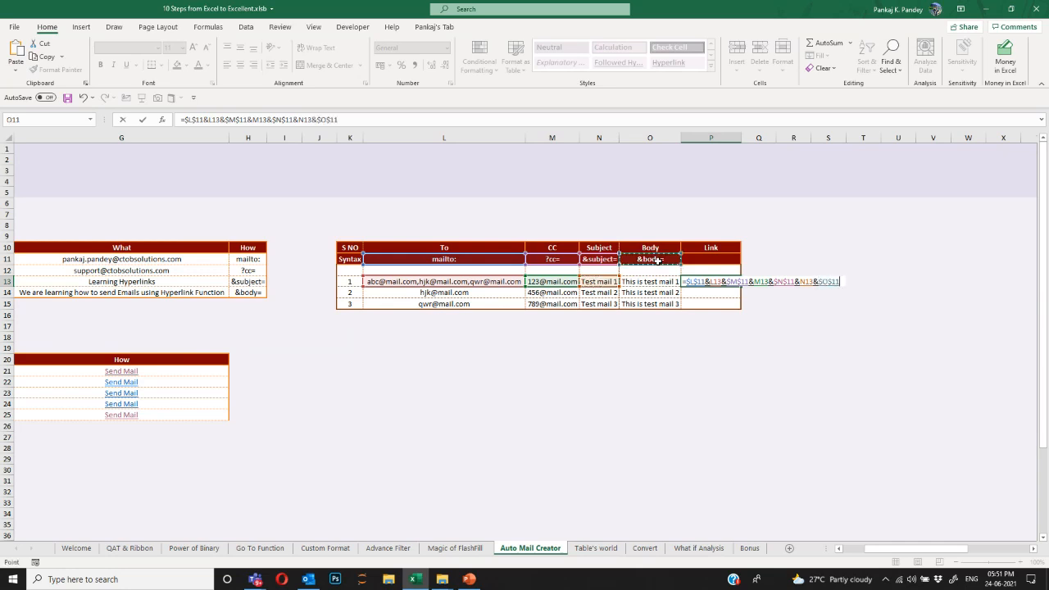
text(&)
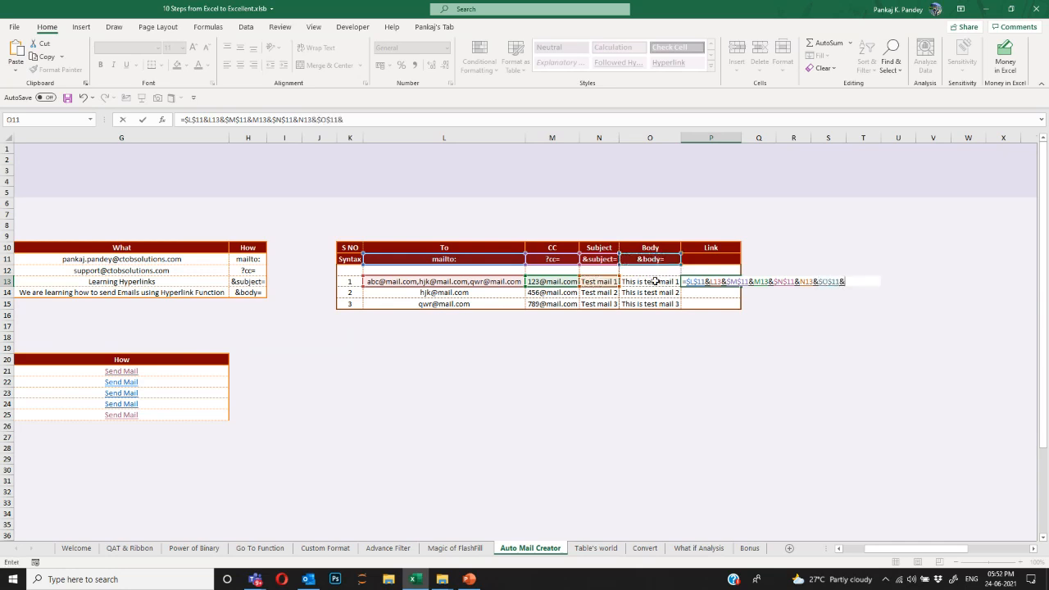
click(655, 281)
key(ctrl+Return)
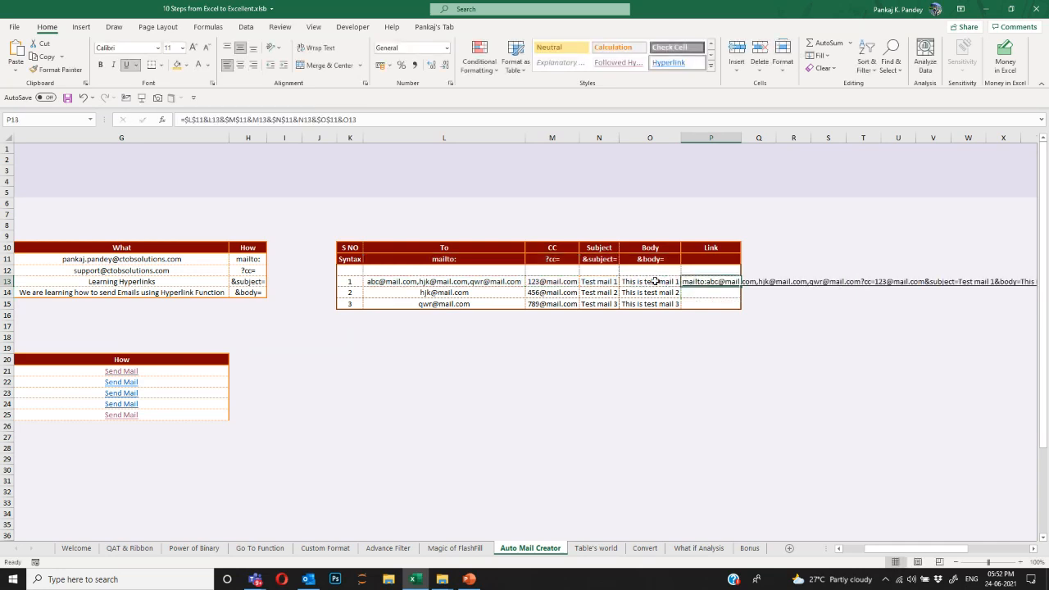
Wrap the P13 formula in HYPERLINK with the label "Send Email".
key(F2)
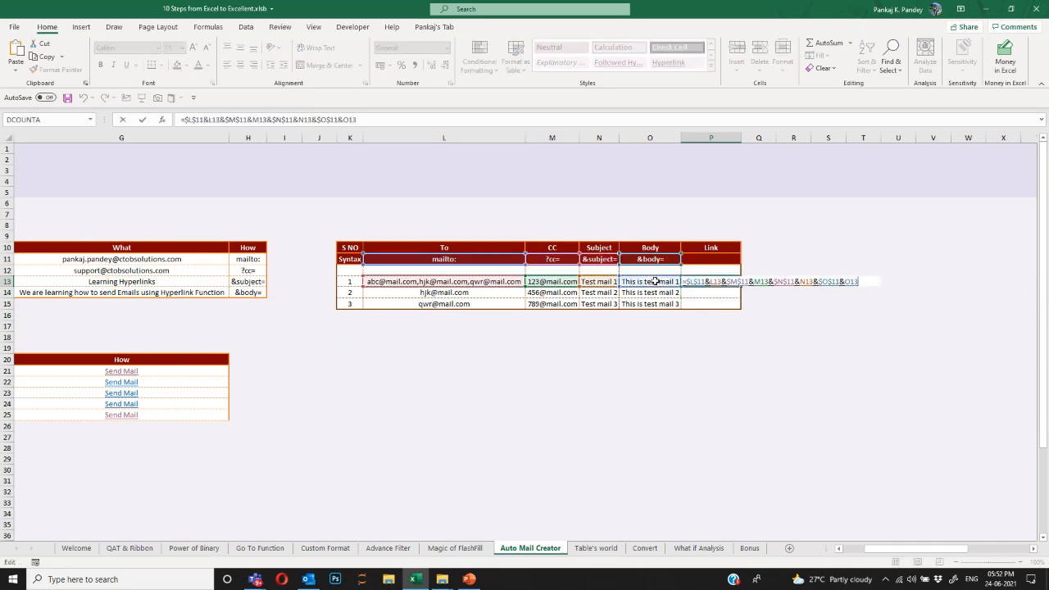
key(Home)
key(Right)
text(hyp)
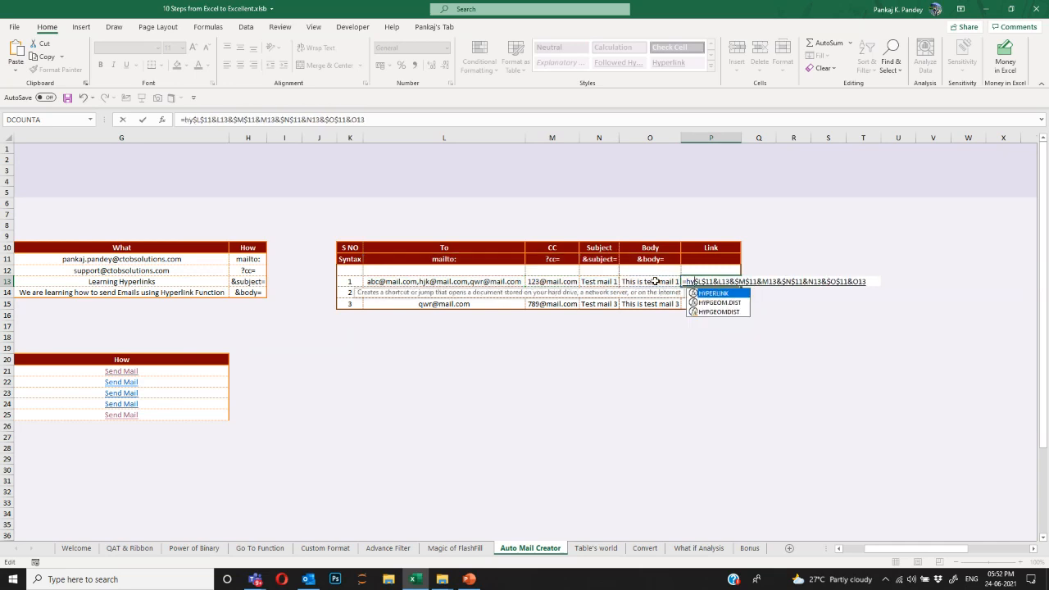
key(Tab)
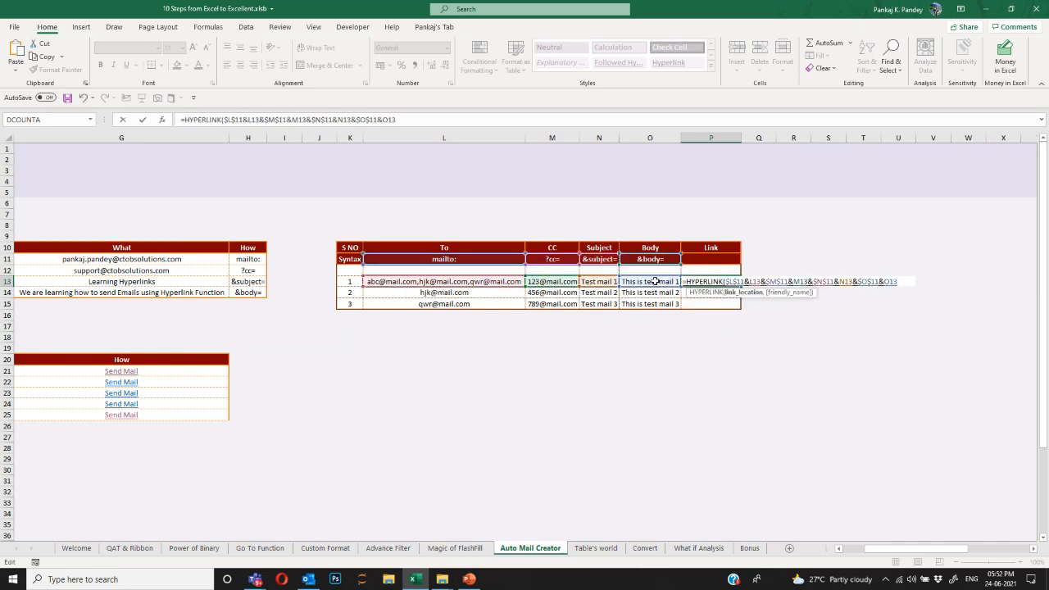
text(,"Send )
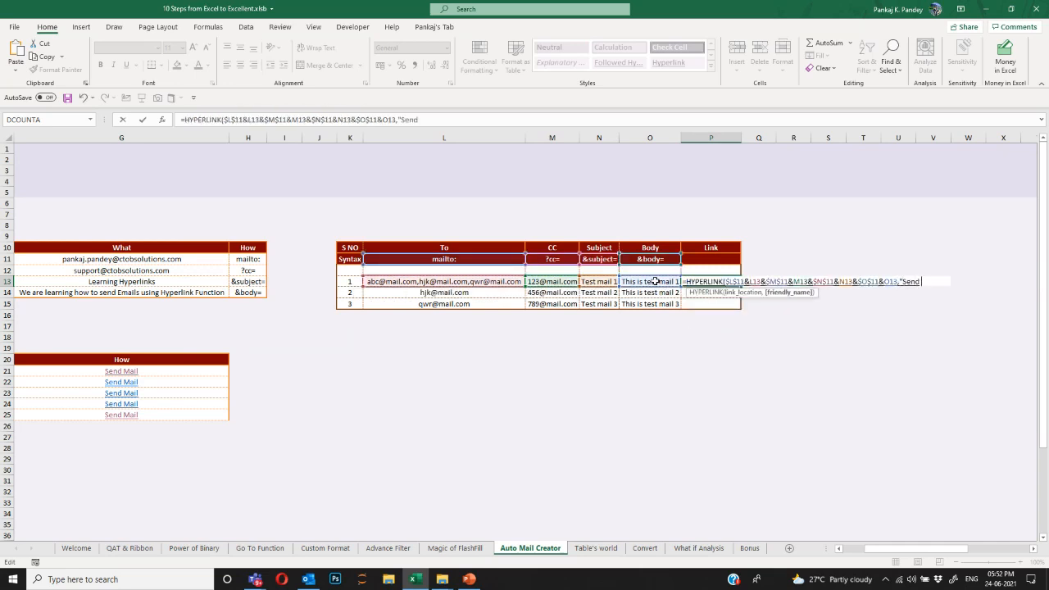
text(Email")
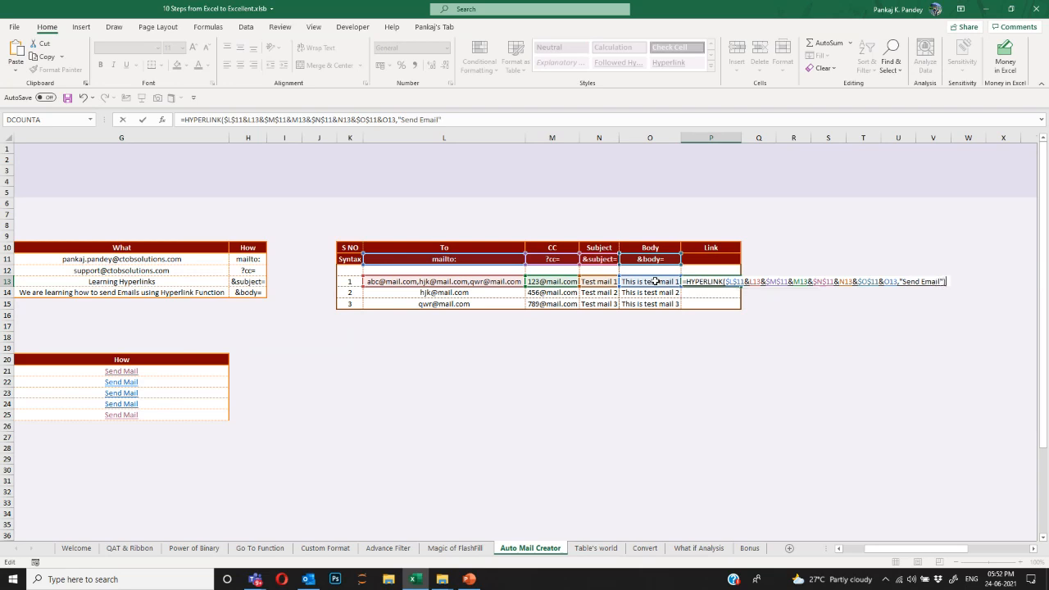
key(Return)
Copy P13 and paste only its formula into P14:P15.
click(656, 281)
key(Right)
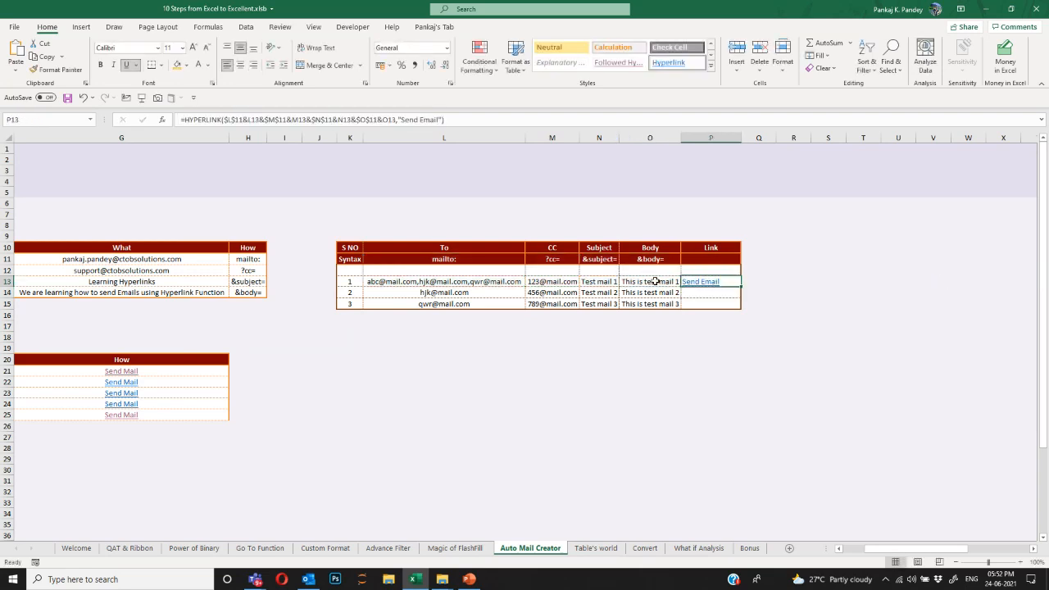
key(ctrl+c)
key(shift+Down)
key(shift+Down)
key(Menu)
key(s)
key(f)
key(Return)
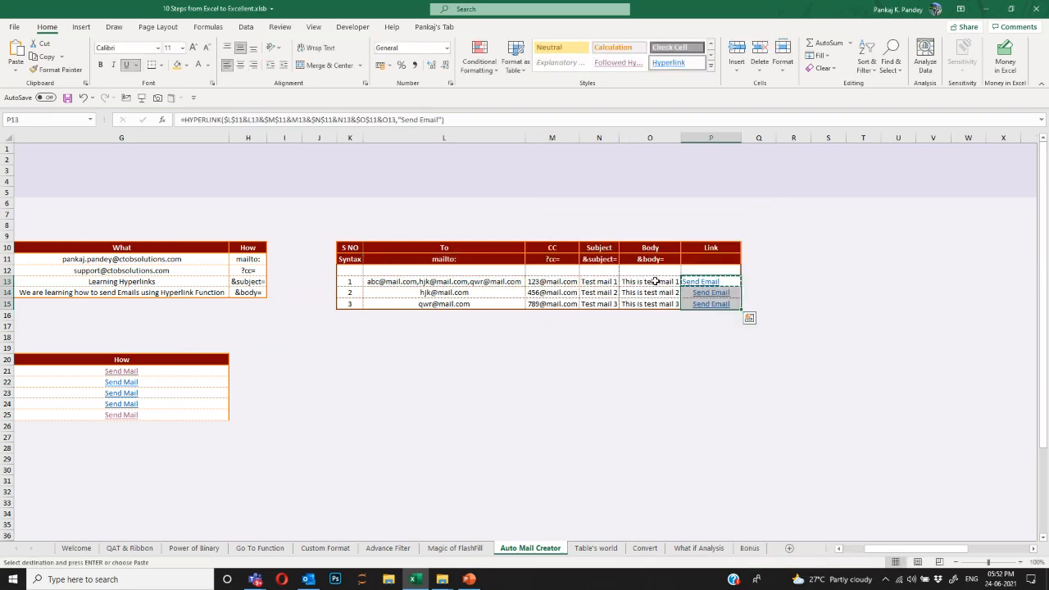
key(Escape)
key(Down)
click(708, 335)
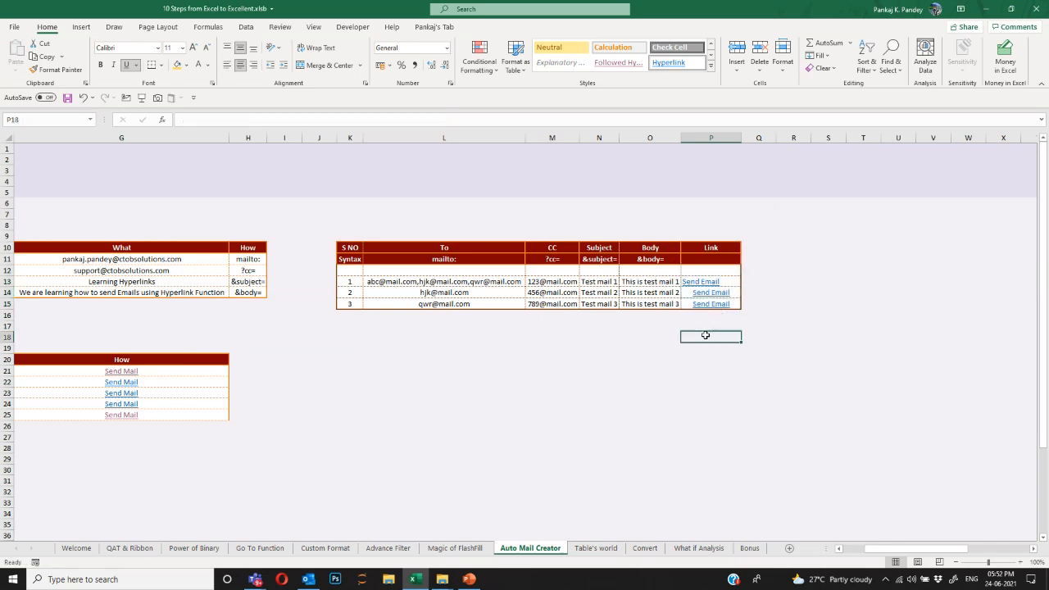
click(708, 284)
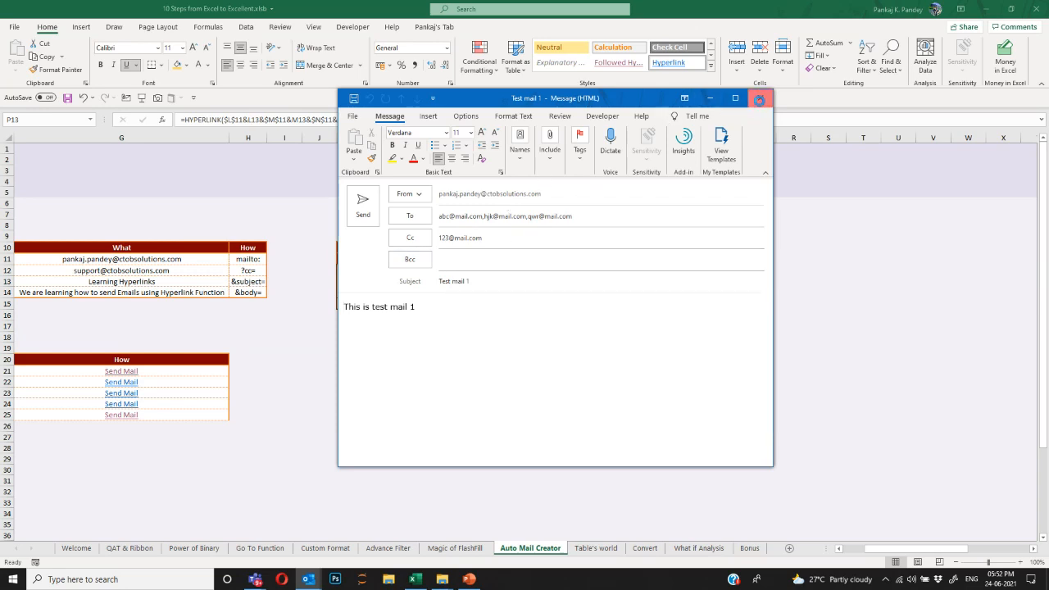
click(760, 98)
click(529, 321)
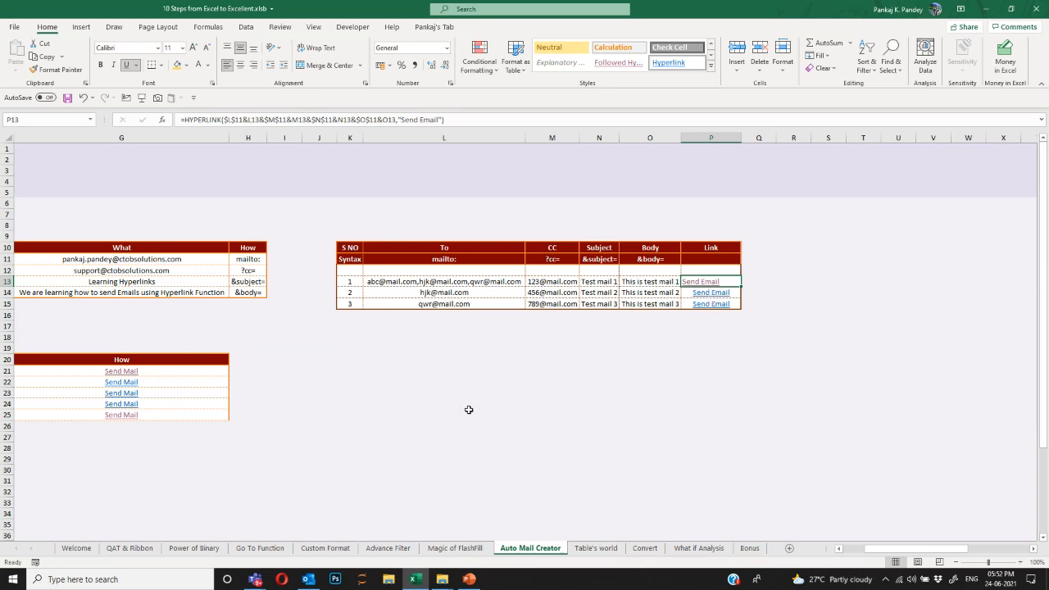
Leave the mail table and go to the Table's world sheet with the employee records.
click(483, 284)
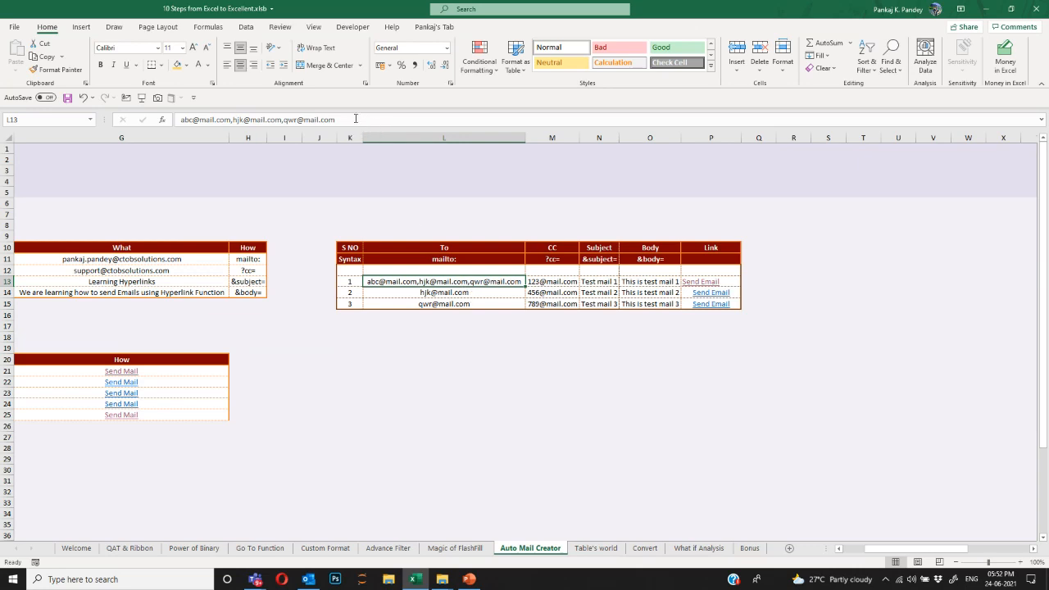
click(445, 437)
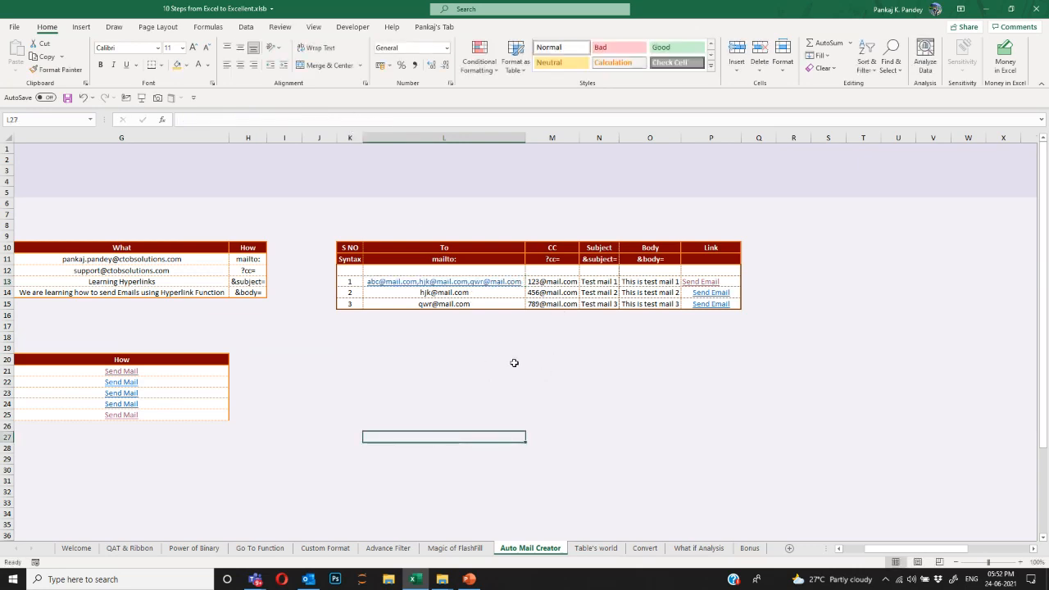
click(856, 550)
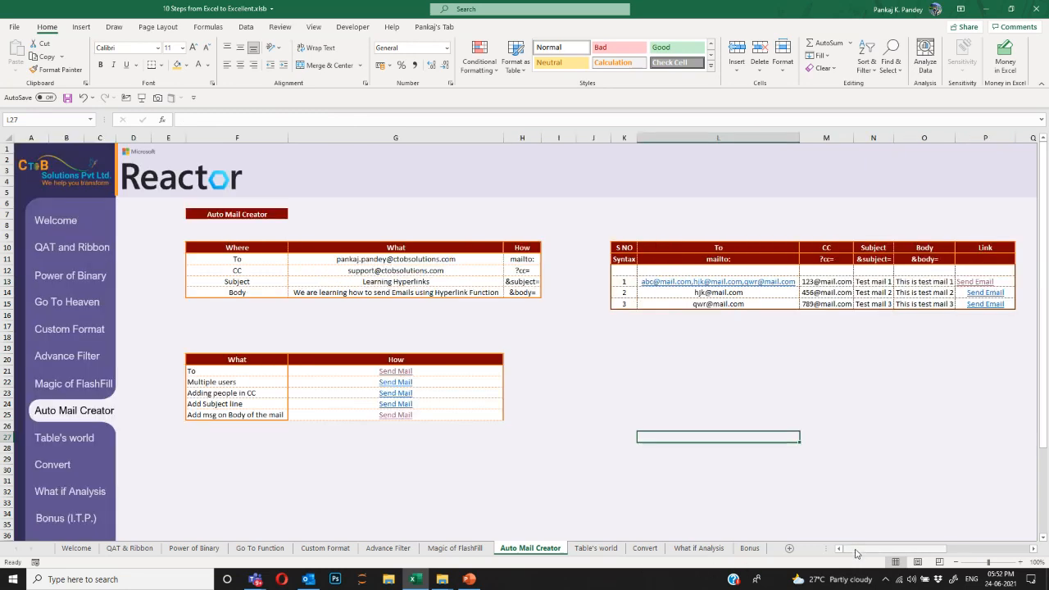
click(77, 442)
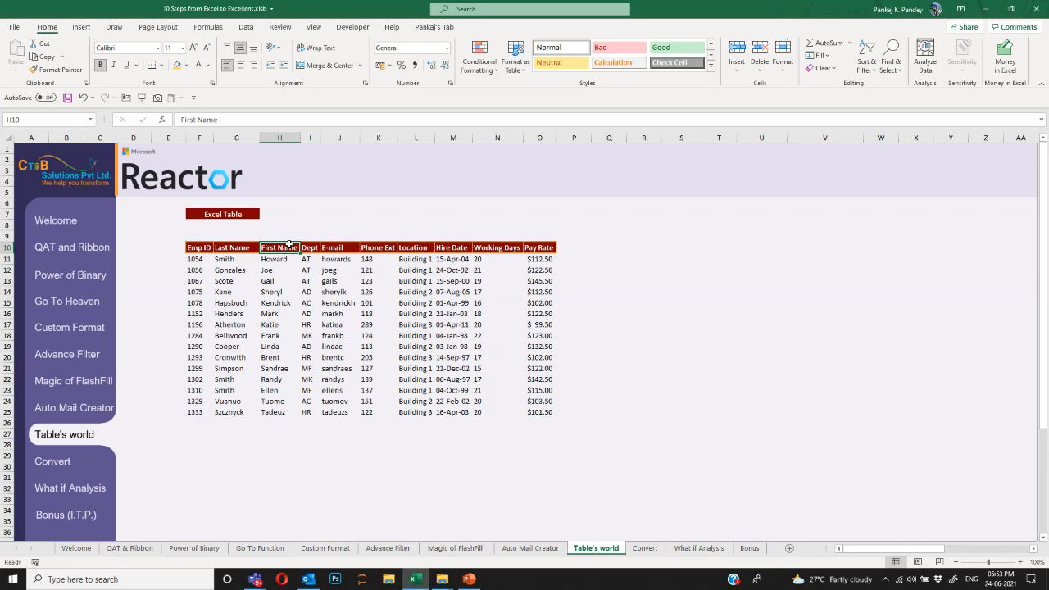
Enter =SUM(O11:O25) in S11 to total the Pay Rate column.
key(Down)
key(Right)
key(Right)
key(Right)
key(Right)
key(Right)
key(Right)
key(Right)
key(Right)
key(Right)
key(Right)
key(Right)
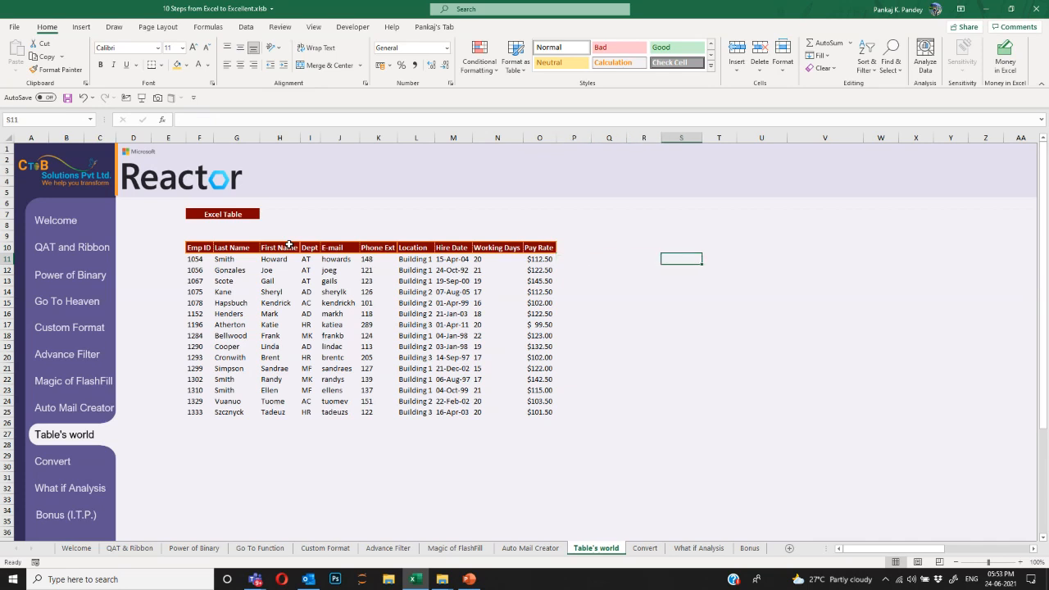
text(=sum)
key(Tab)
key(Left)
key(Left)
key(Left)
key(Left)
key(ctrl+shift+Down)
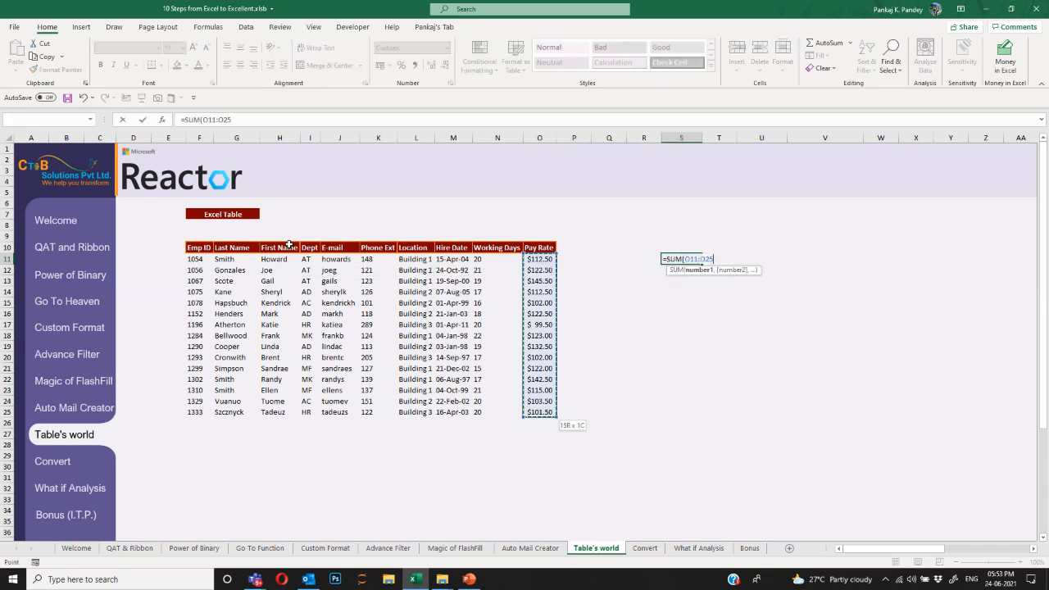
text())
key(Return)
Add a Bonus heading beside Pay Rate with a =O11*10% formula under it.
key(Up)
key(Left)
key(Left)
key(Left)
key(Left)
key(ctrl+Left)
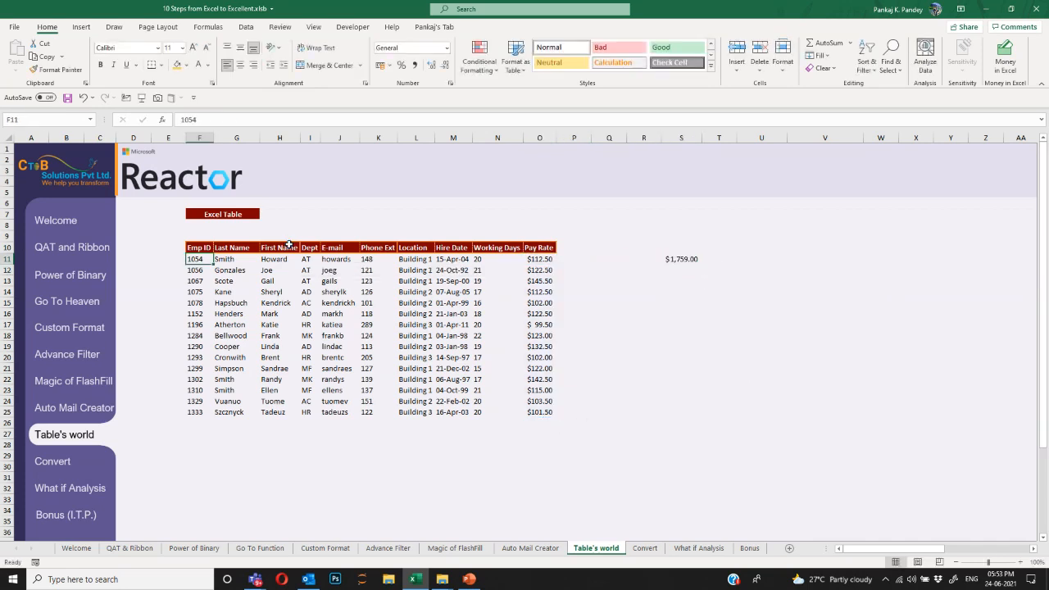
key(ctrl+Down)
key(Up)
key(Up)
key(ctrl+Up)
key(ctrl+Right)
key(Right)
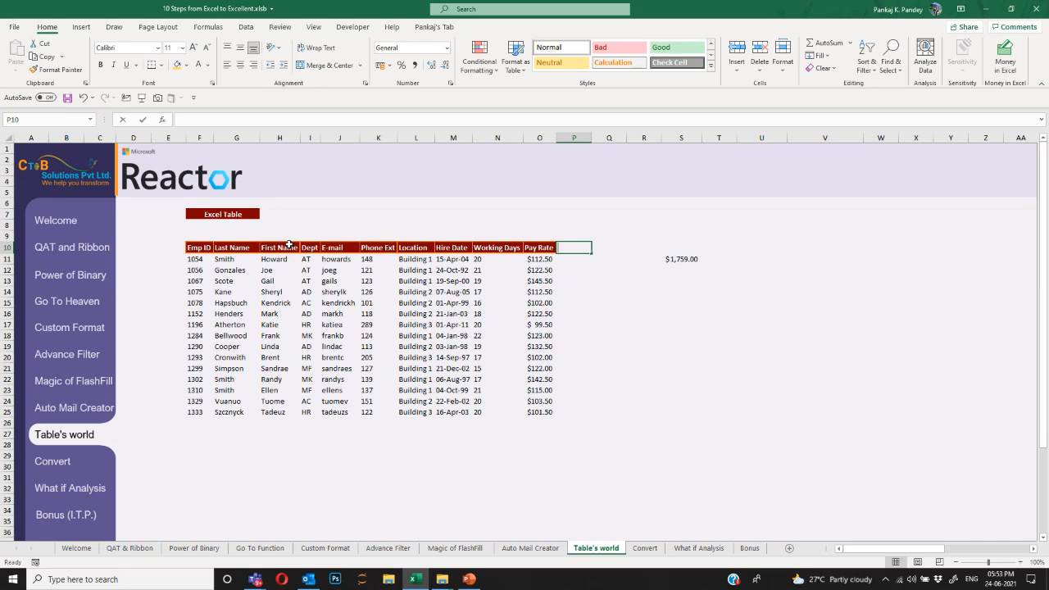
text(Bonus)
key(Return)
text(=)
key(Left)
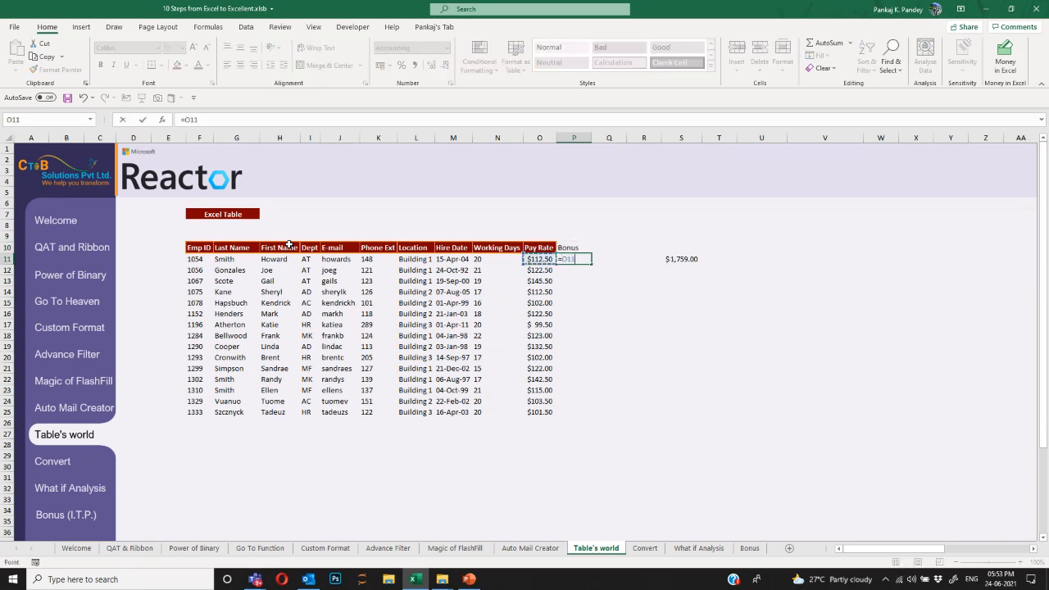
text(*10%)
key(Return)
Fill the 10% bonus formula down P11:P25.
key(Left)
key(ctrl+Down)
key(Right)
key(ctrl+shift+Up)
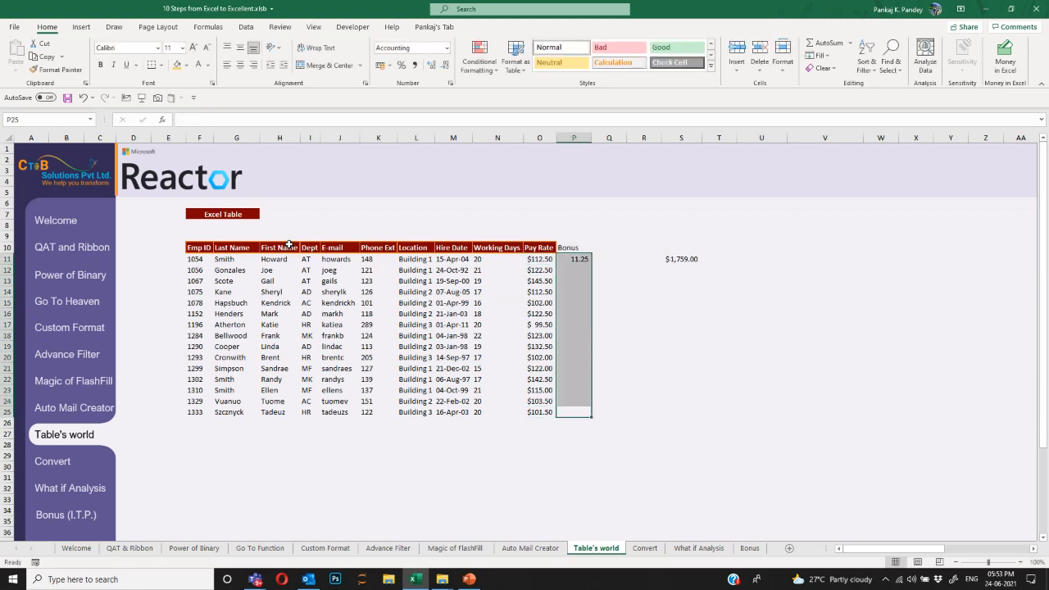
key(ctrl+d)
key(ctrl+z)
key(Left)
key(ctrl+Down)
key(Right)
key(ctrl+shift+Up)
key(ctrl+d)
Clear the whole trial Bonus column.
key(Left)
key(ctrl+shift+Up)
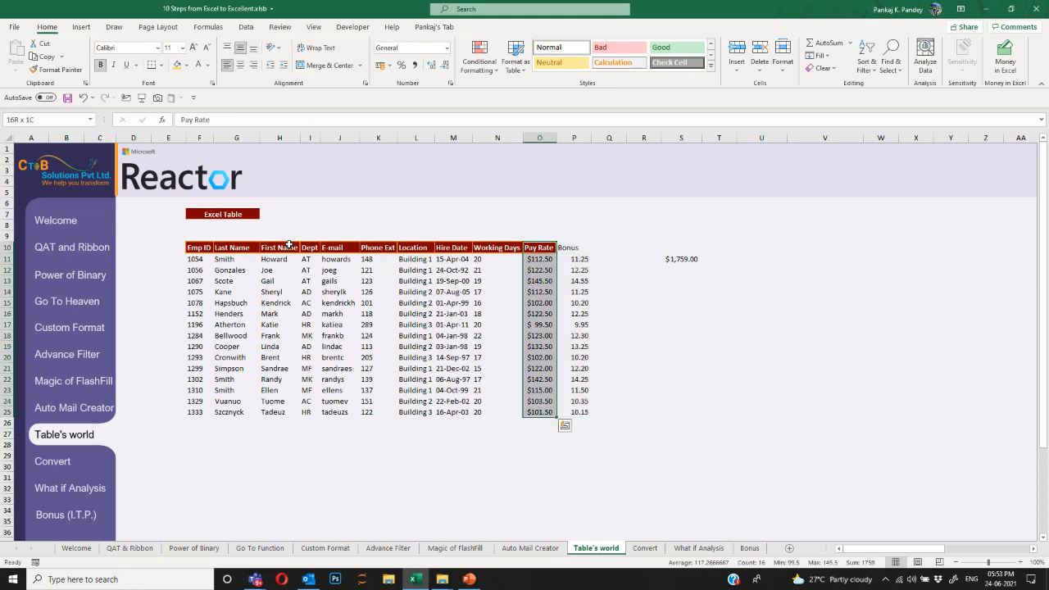
key(shift+Right)
key(Left)
key(Right)
key(Right)
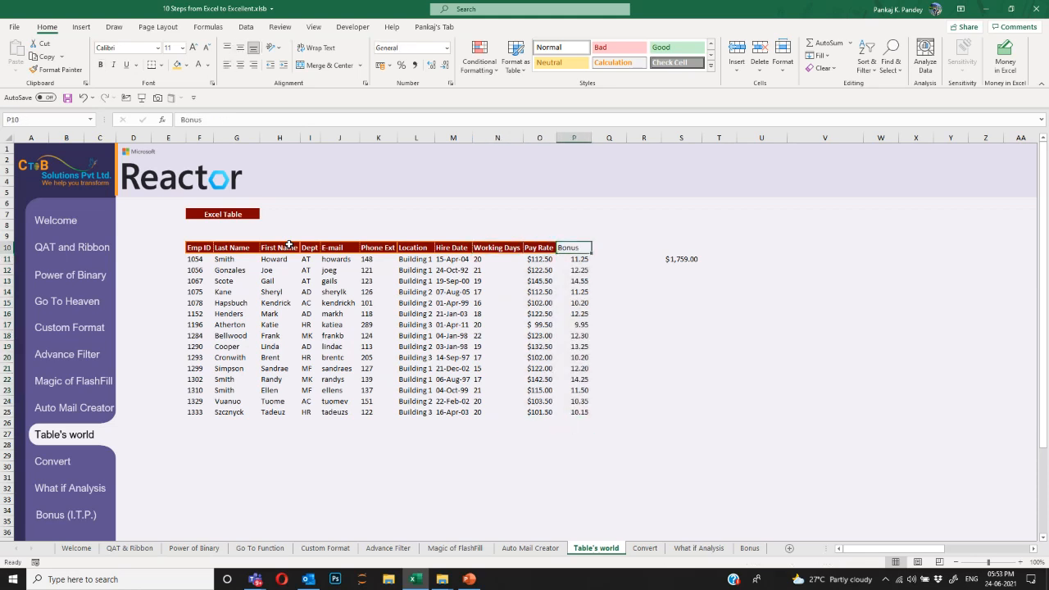
key(ctrl+shift+Down)
key(Delete)
key(Left)
key(Left)
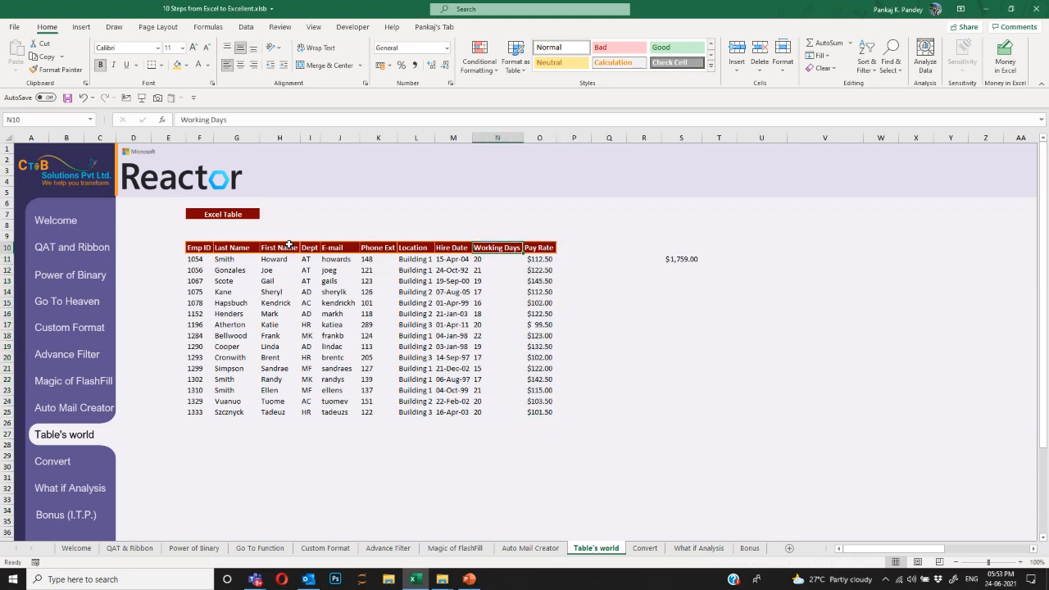
Copy table rows 21 to 25 and paste them into rows 26–30 below.
key(ctrl+Left)
key(ctrl+Down)
key(Up)
key(Up)
key(Up)
key(Up)
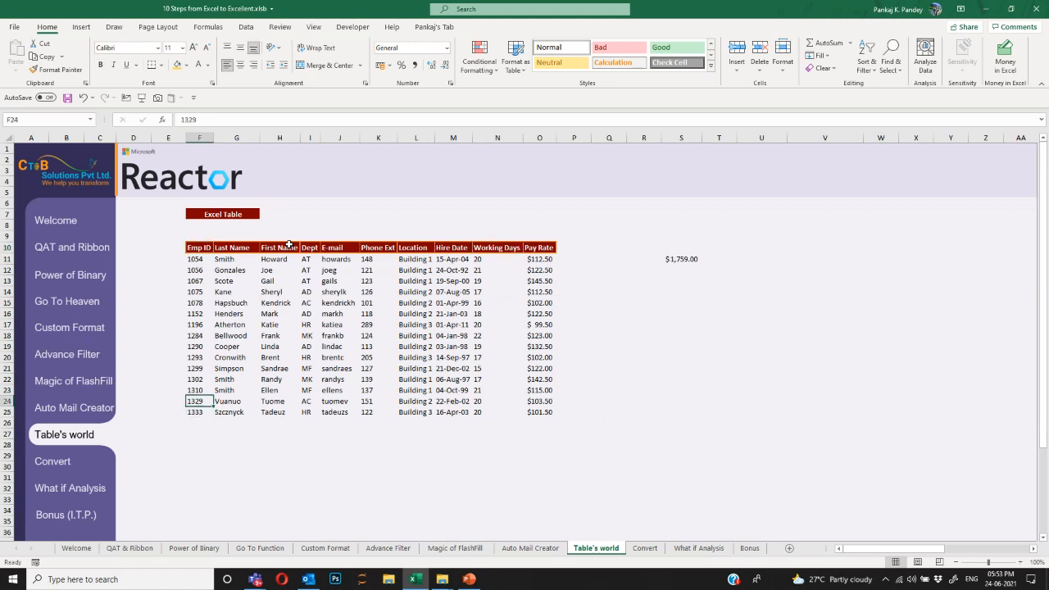
key(ctrl+shift+Down)
key(ctrl+shift+Right)
key(ctrl+c)
key(ctrl+Down)
key(Down)
key(ctrl+v)
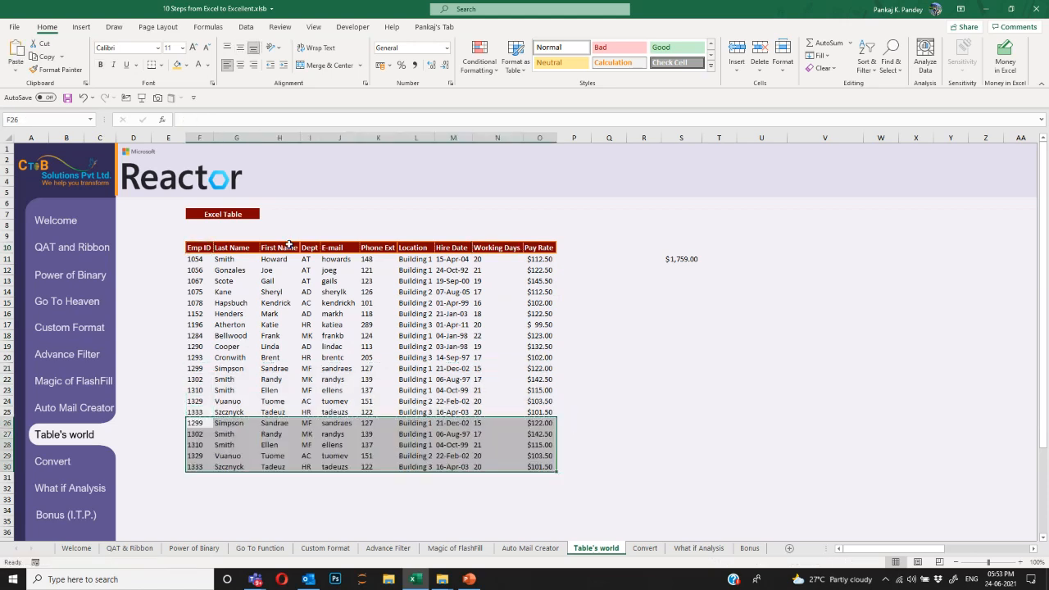
Extend the S11 SUM range down to O30.
click(668, 260)
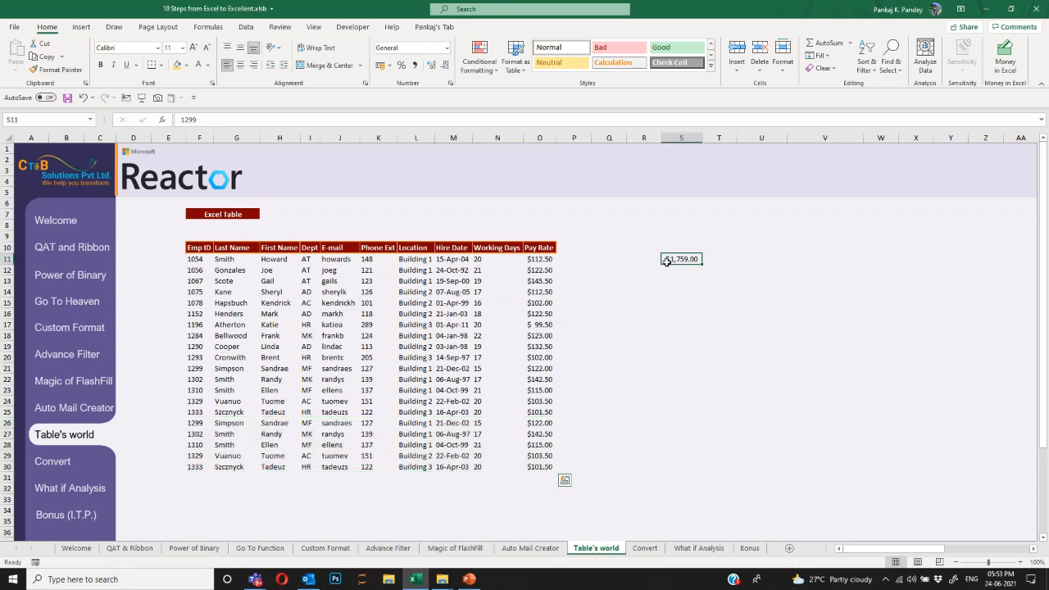
key(F2)
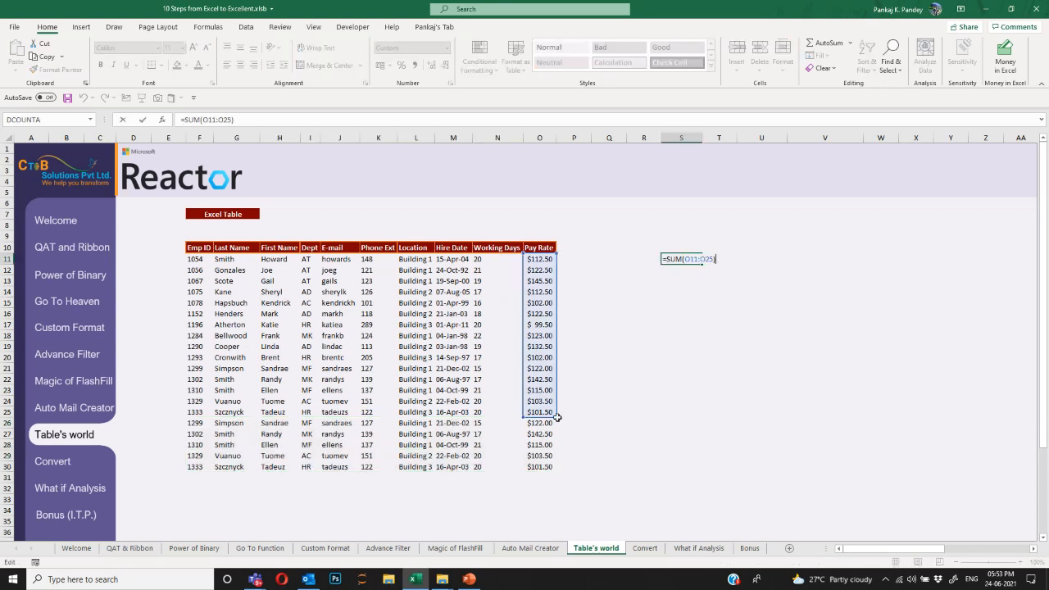
drag(556, 417, 557, 473)
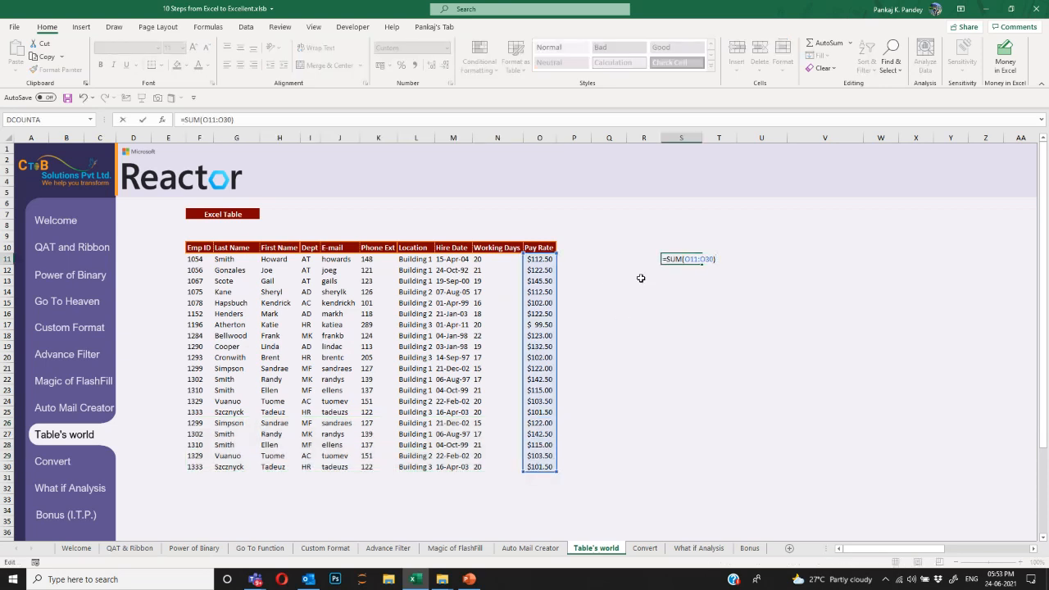
key(Return)
click(680, 259)
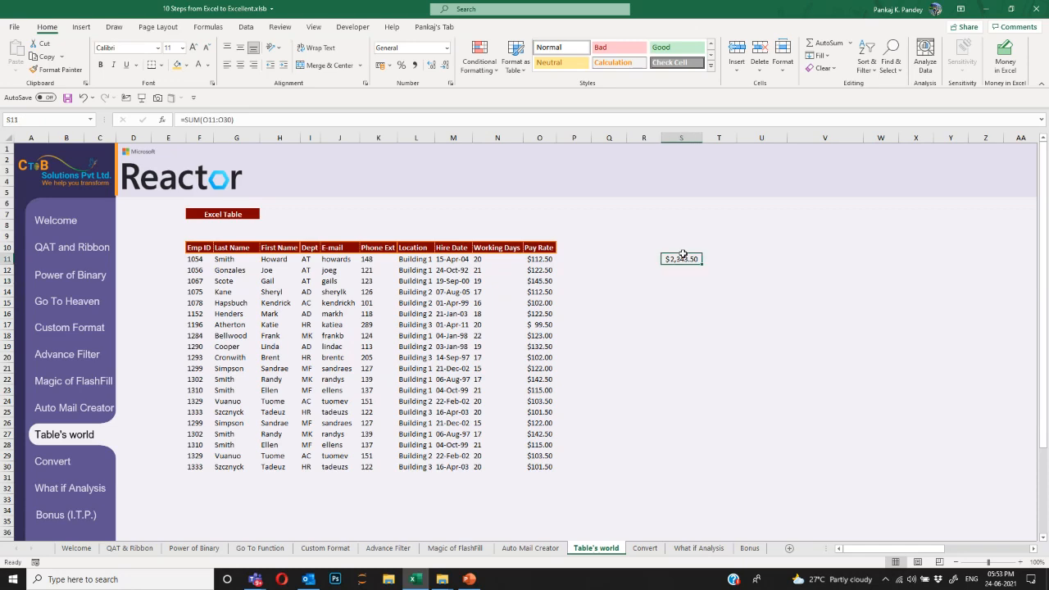
Select the whole table and try the PivotTable Wizard, closing it without a pivot.
click(535, 250)
key(ctrl+Left)
key(ctrl+Right)
key(ctrl+shift+Down)
key(ctrl+Left)
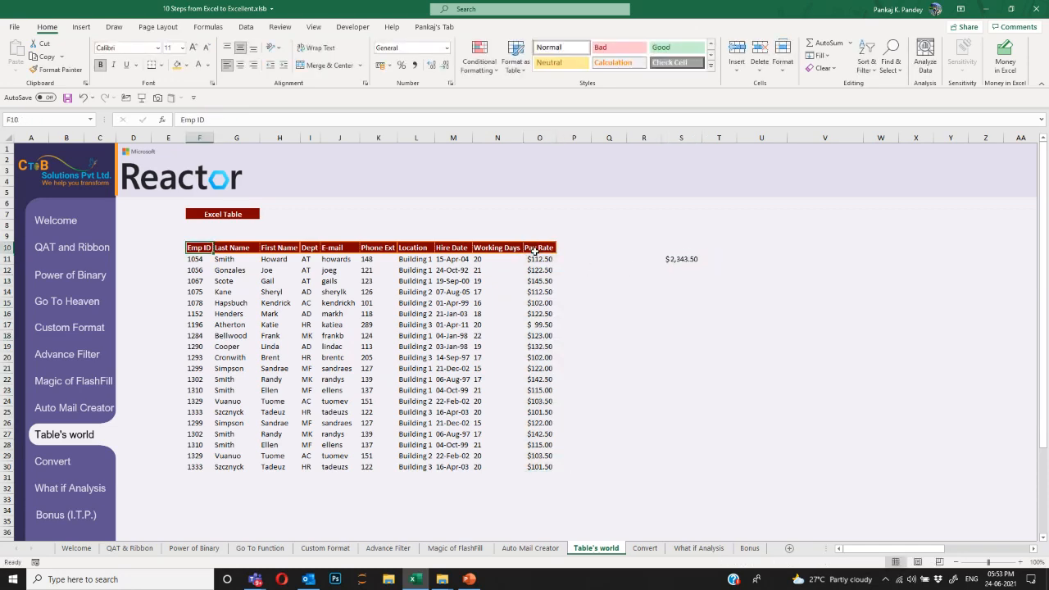
key(ctrl+a)
key(alt+d)
key(p)
key(Return)
key(Return)
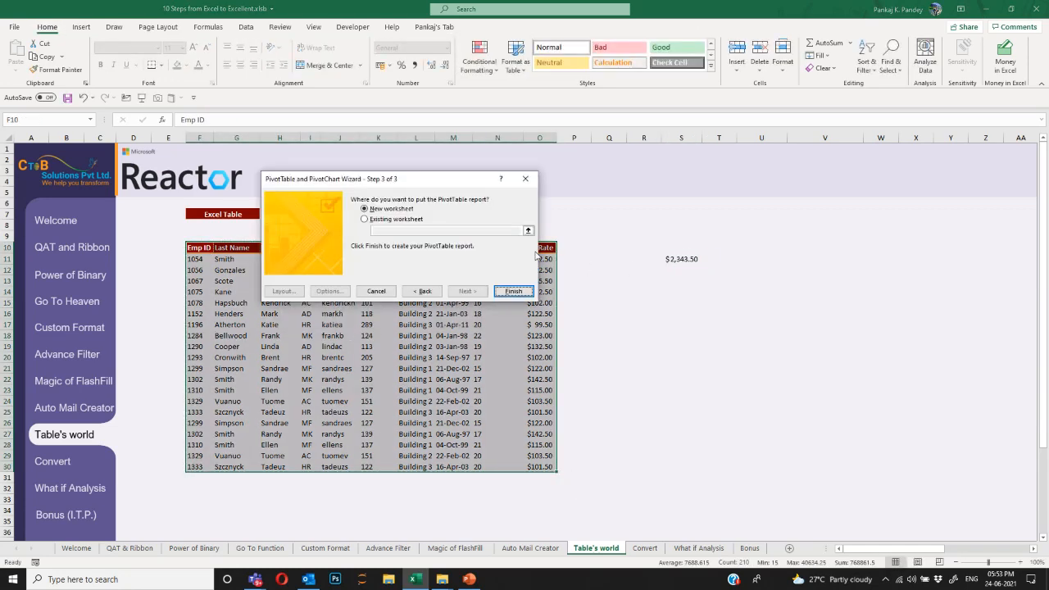
key(Escape)
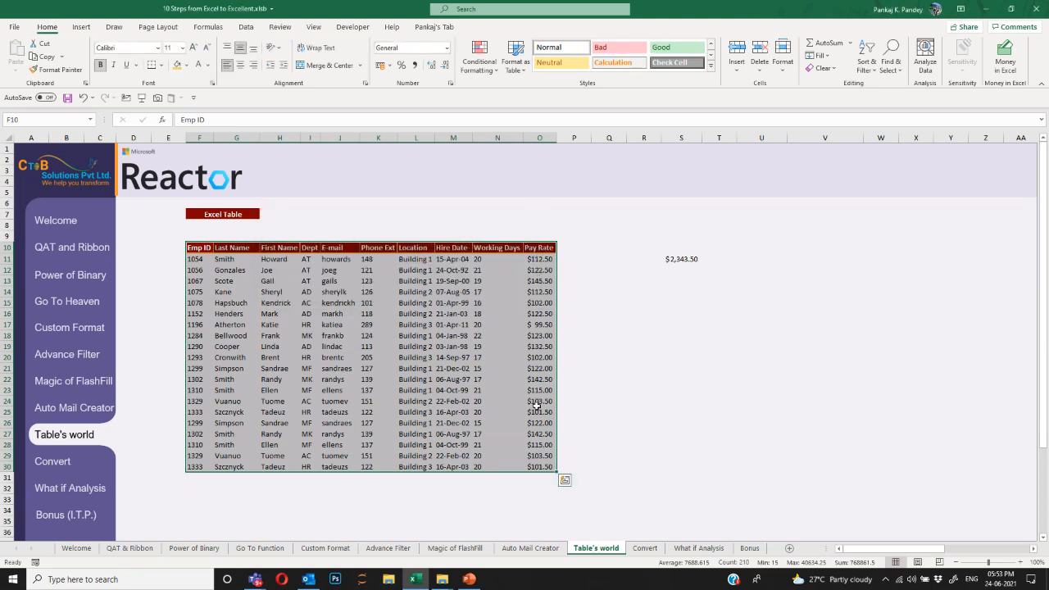
Select table ranges: the lower rows, F10:O30, down to row 33, then the header and six rows.
drag(537, 401, 197, 467)
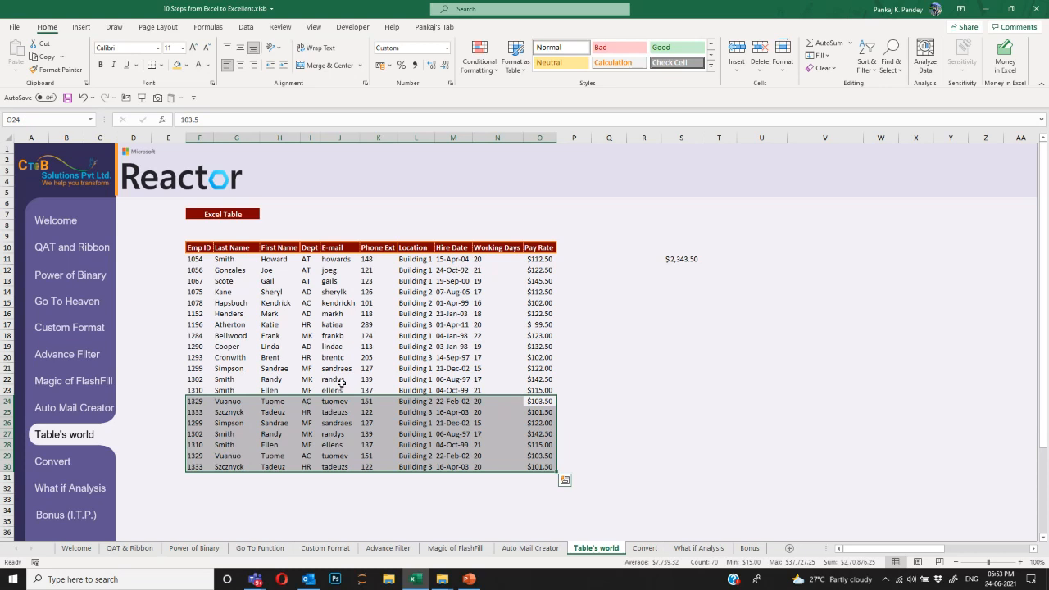
drag(198, 247, 541, 468)
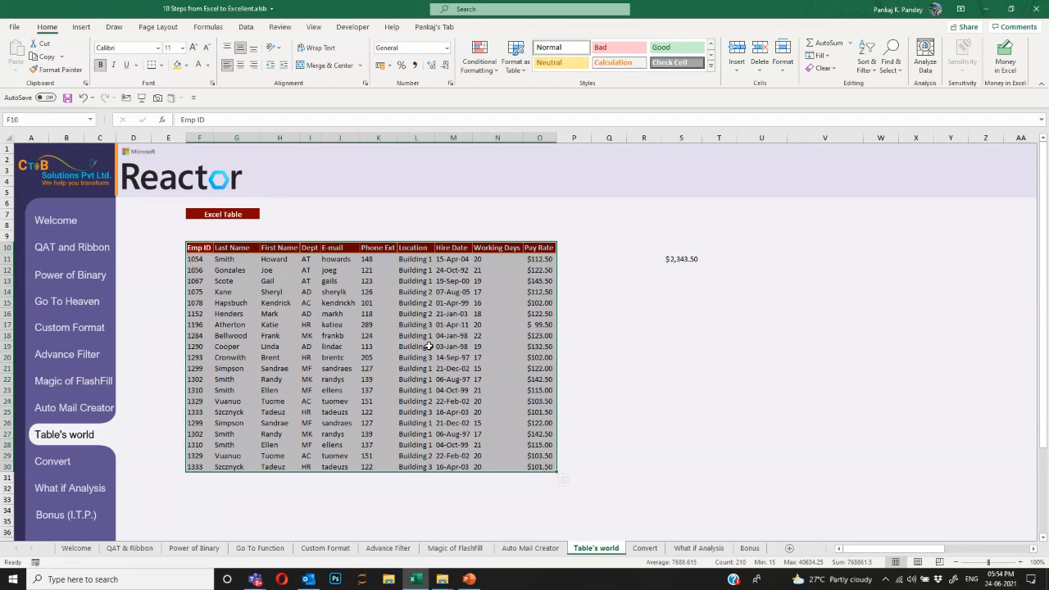
drag(191, 247, 552, 497)
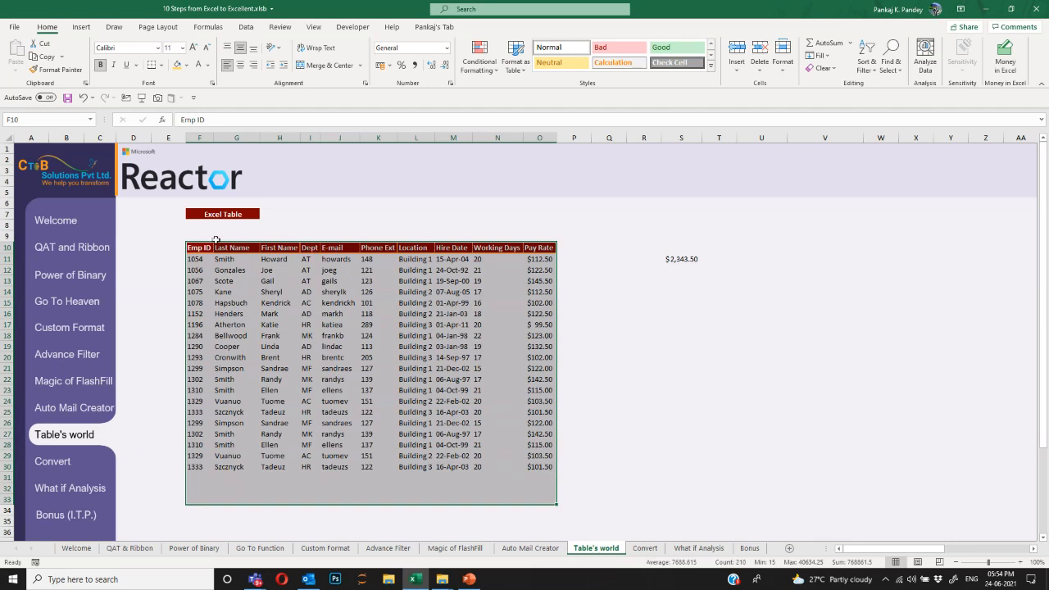
drag(203, 246, 544, 310)
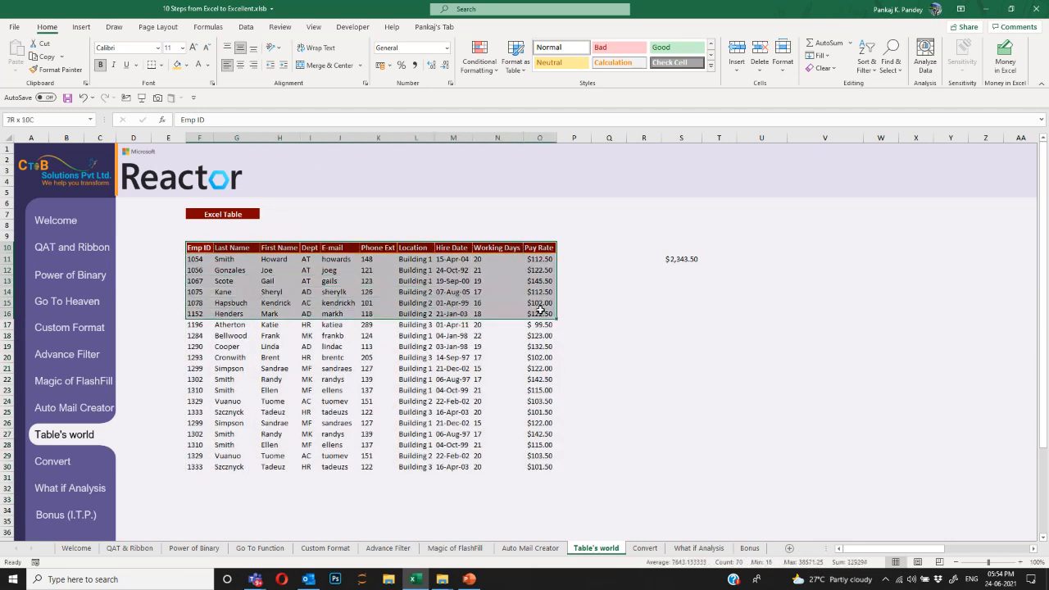
Undo the pasted rows and extended total, then select the table's header row.
click(680, 259)
key(ctrl+z)
key(ctrl+z)
key(ctrl+z)
key(ctrl+z)
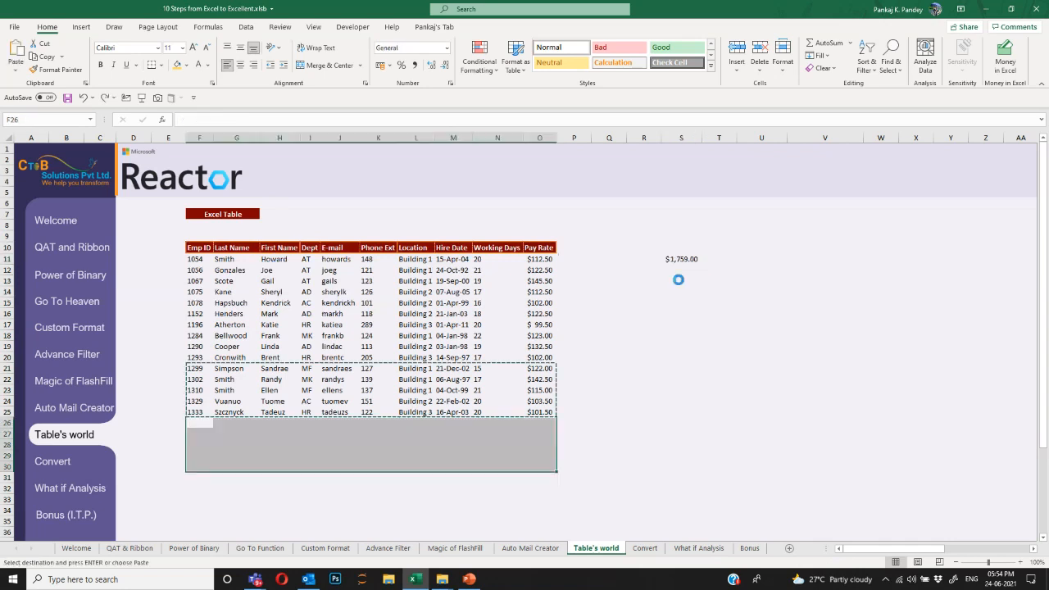
key(Right)
key(Right)
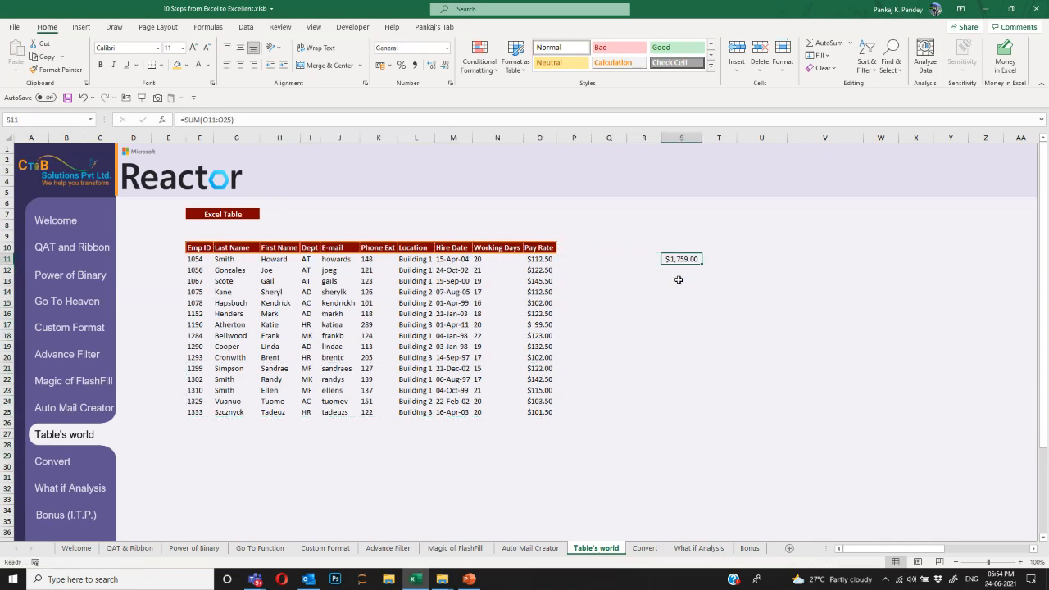
key(ctrl+Left)
key(ctrl+Left)
key(Up)
key(ctrl+shift+Right)
Convert the employee range F10:O25 into a table with headers, creating Table1 with filter buttons.
key(ctrl+shift+Down)
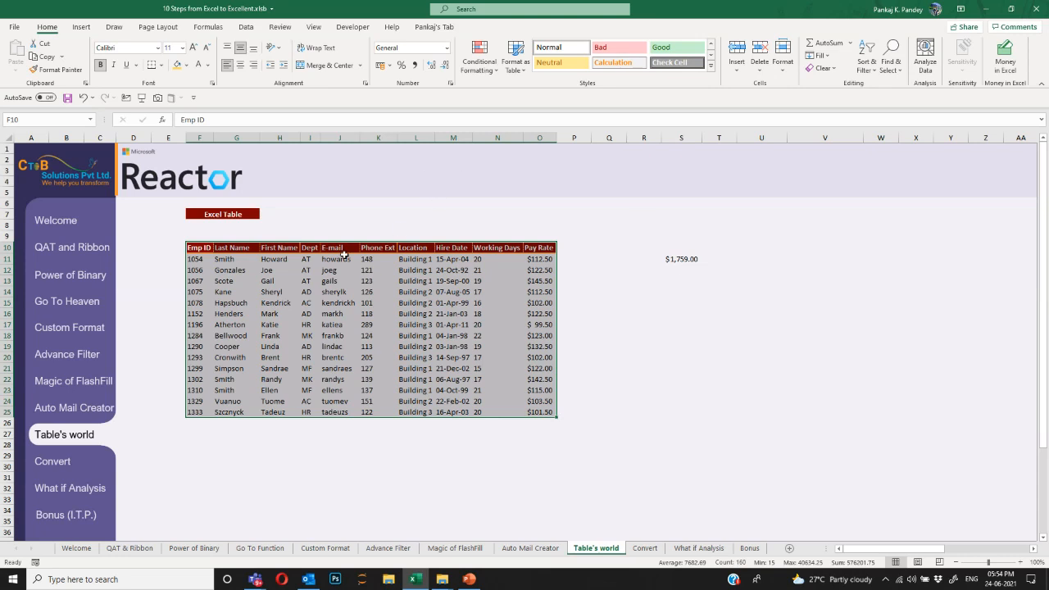
click(247, 30)
click(82, 29)
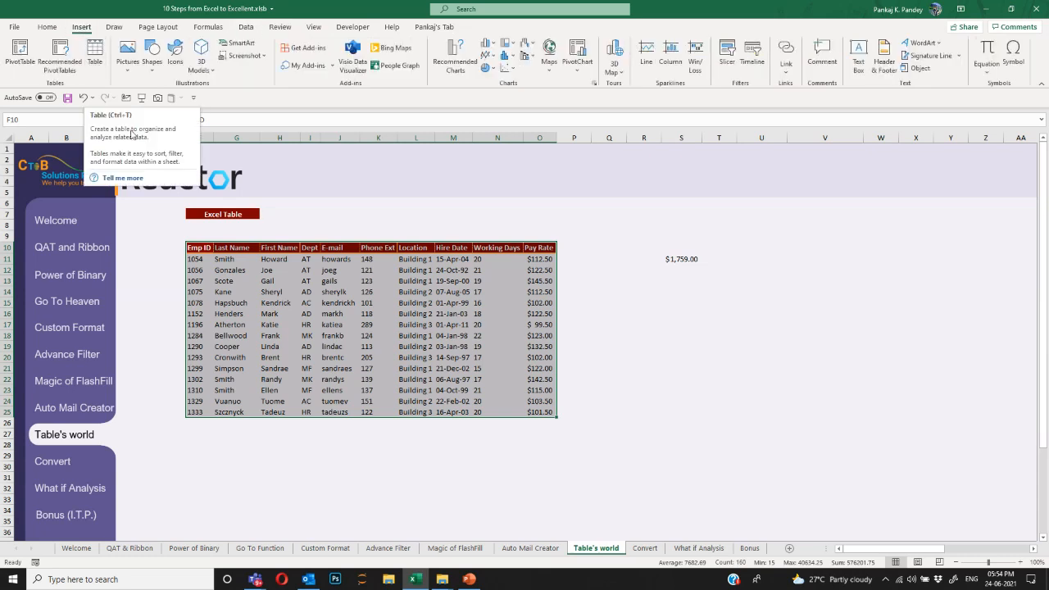
click(343, 312)
key(Up)
key(Up)
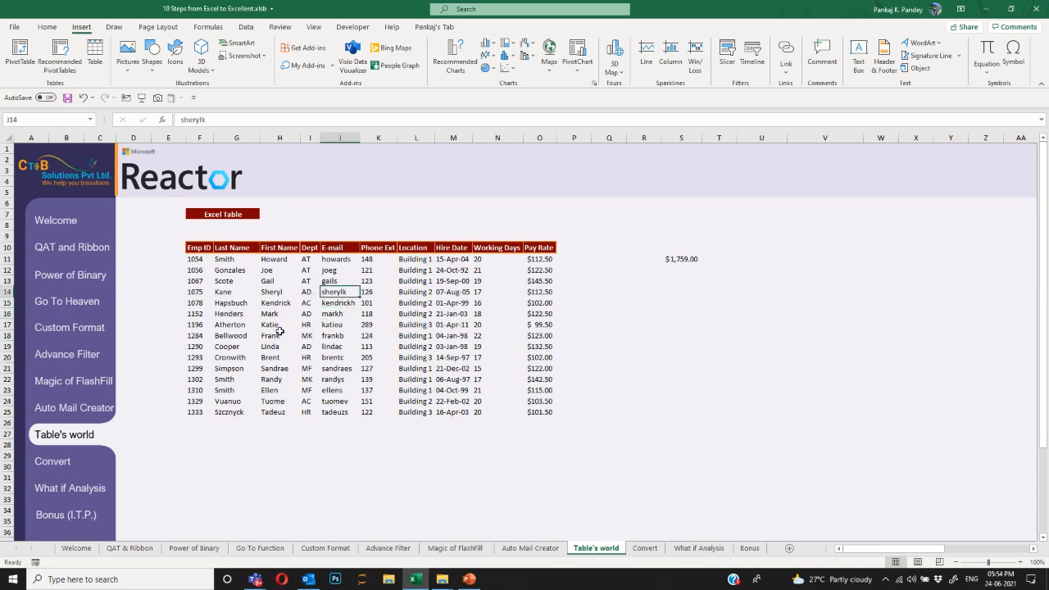
key(ctrl+t)
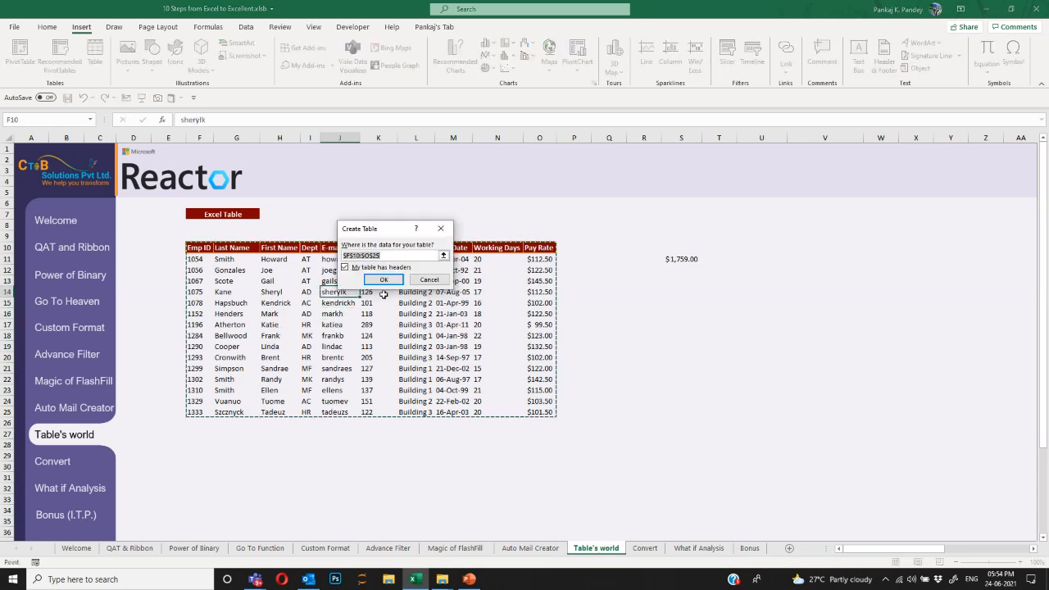
drag(382, 280, 355, 271)
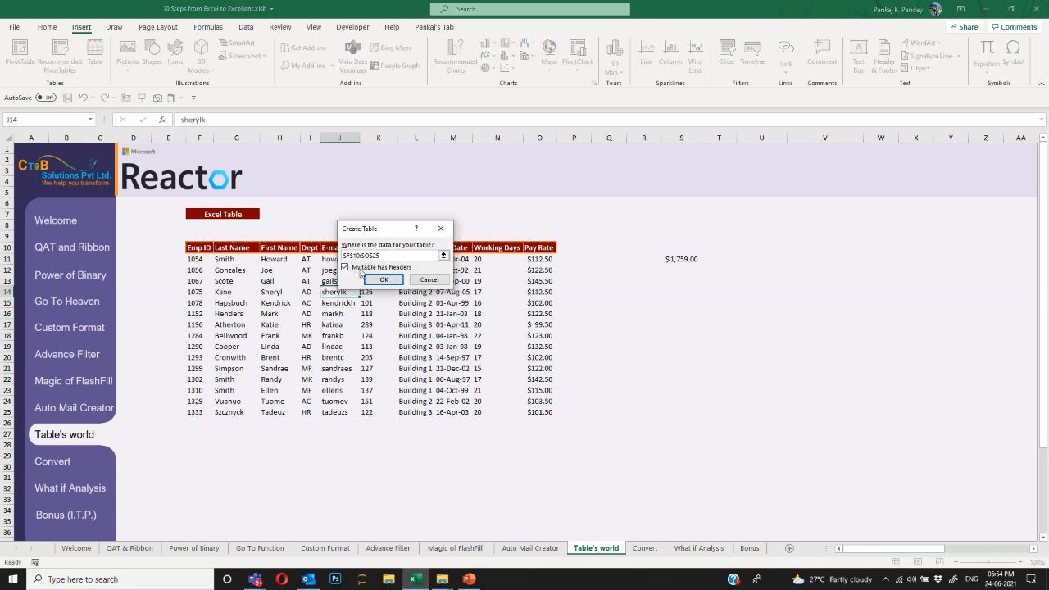
click(382, 279)
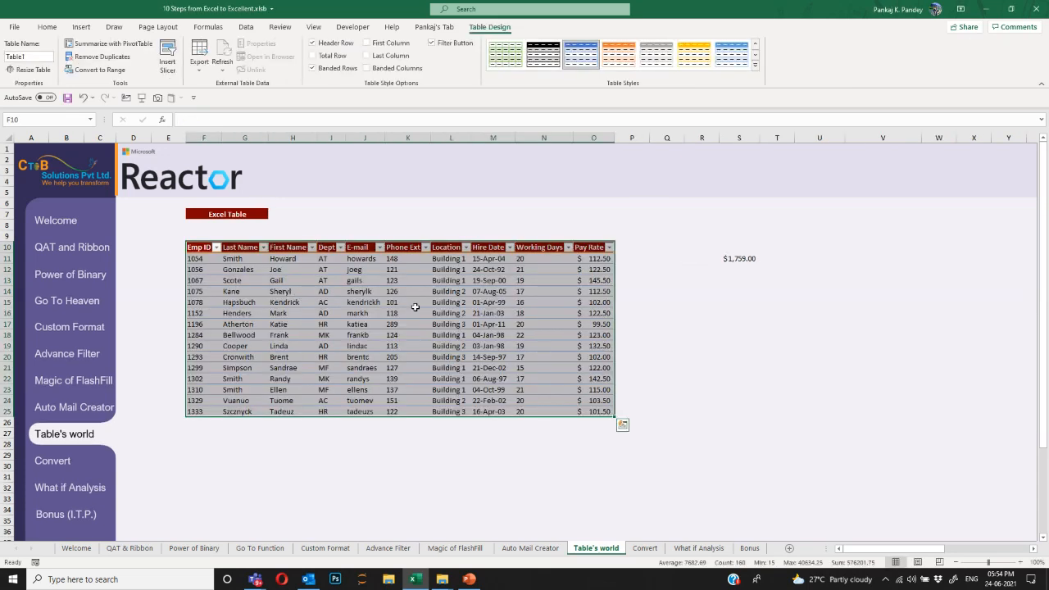
Apply the plain None table style to remove the banded colours.
click(473, 302)
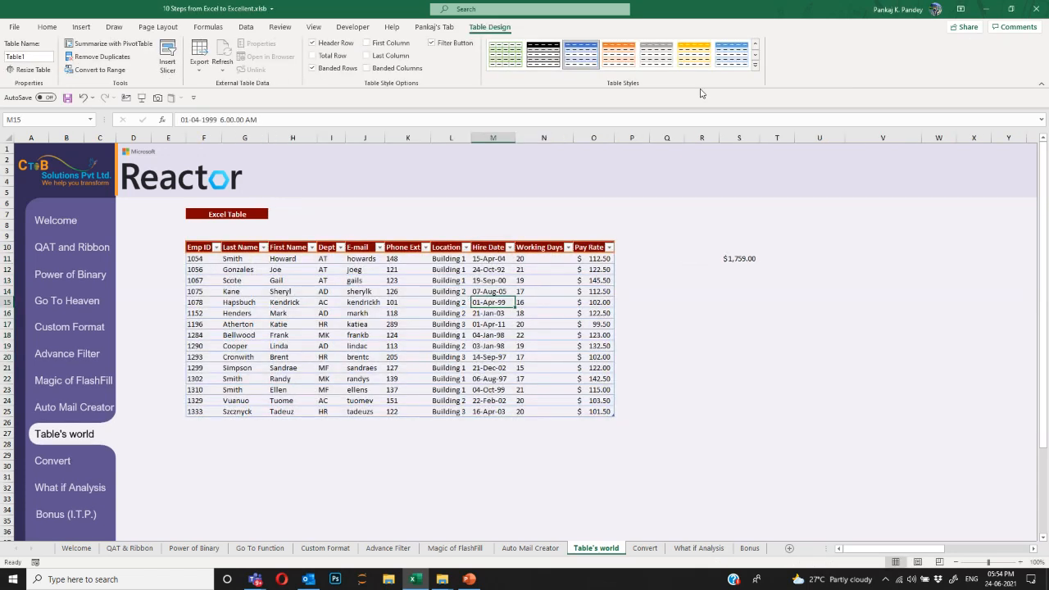
click(755, 66)
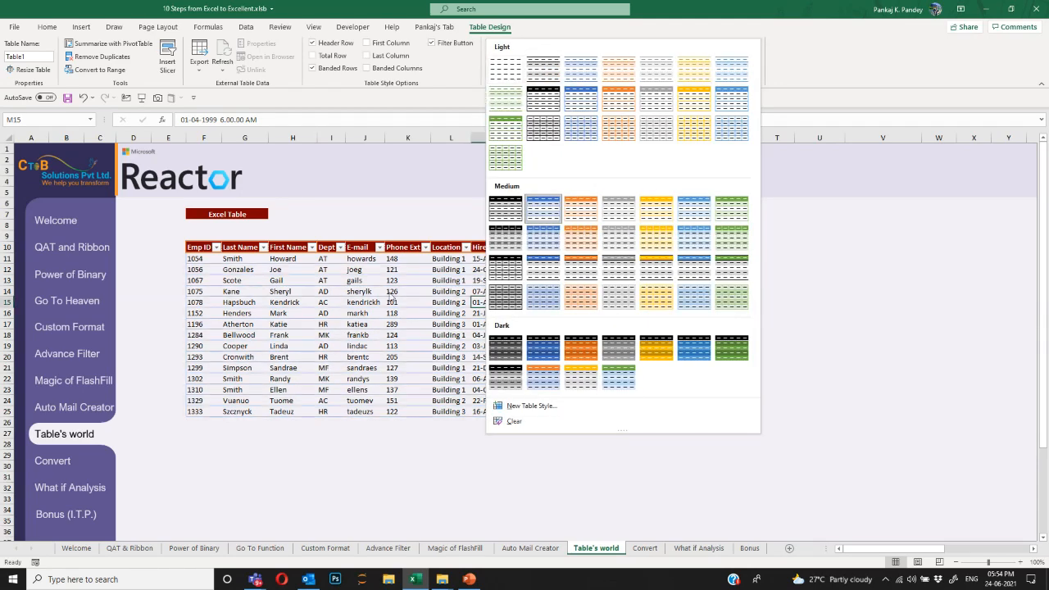
click(392, 312)
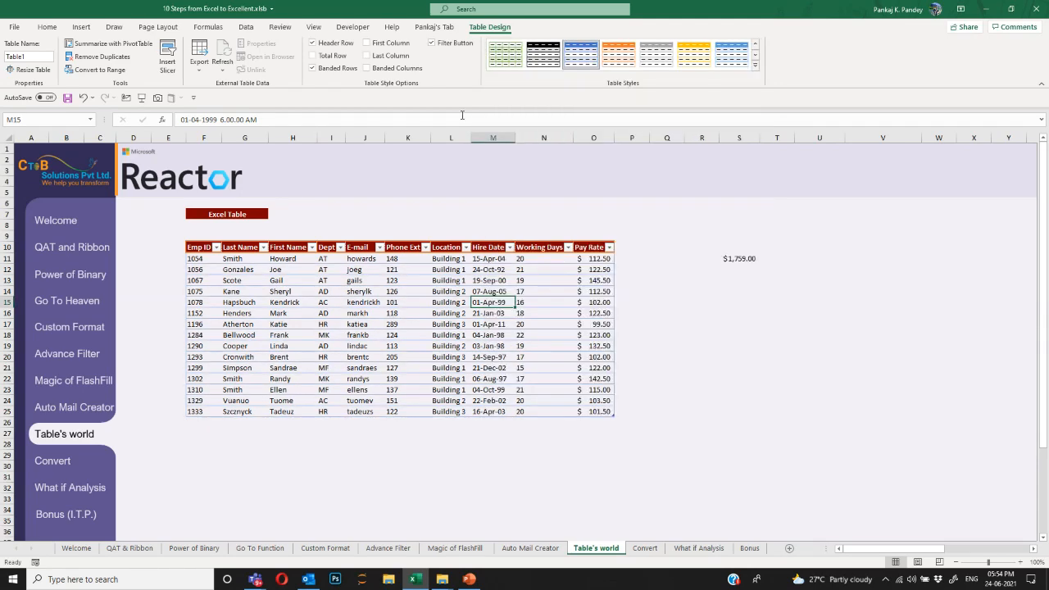
click(755, 65)
click(501, 67)
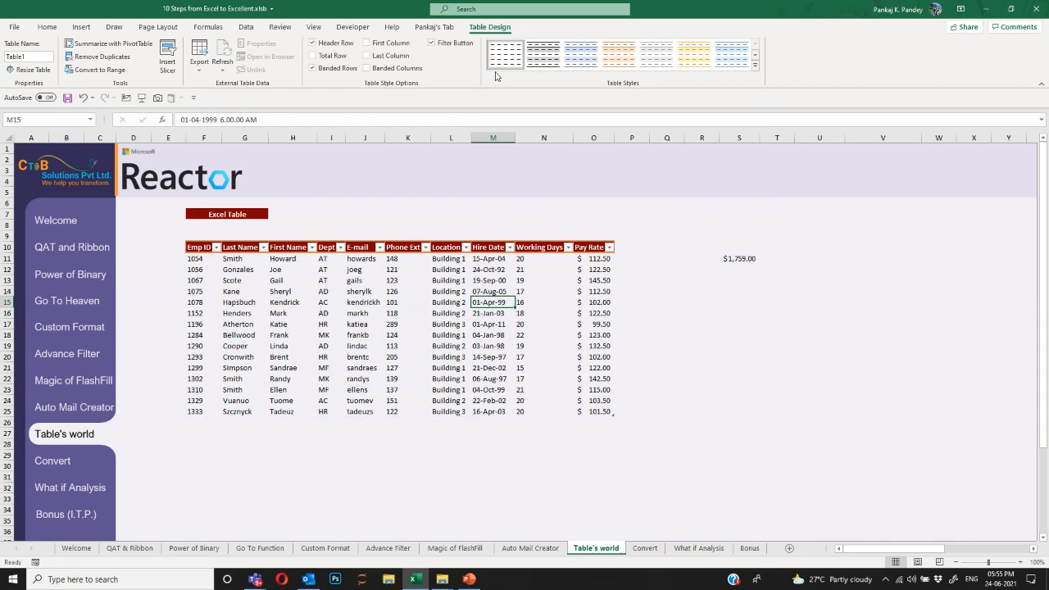
Inspect cells inside and outside the table, then select the whole F10:O25 table.
click(377, 293)
click(281, 272)
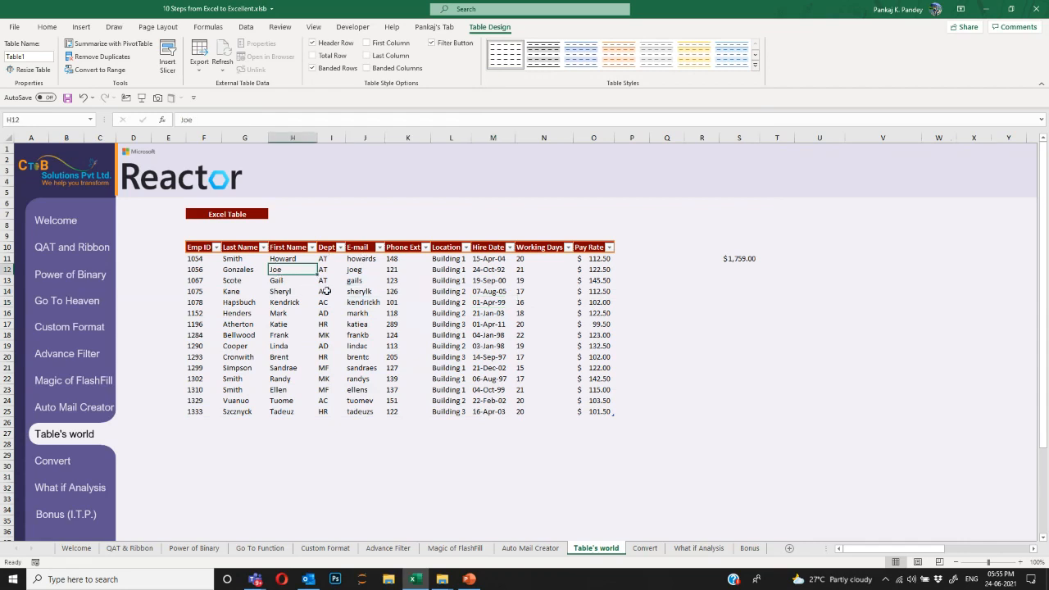
click(398, 261)
click(487, 299)
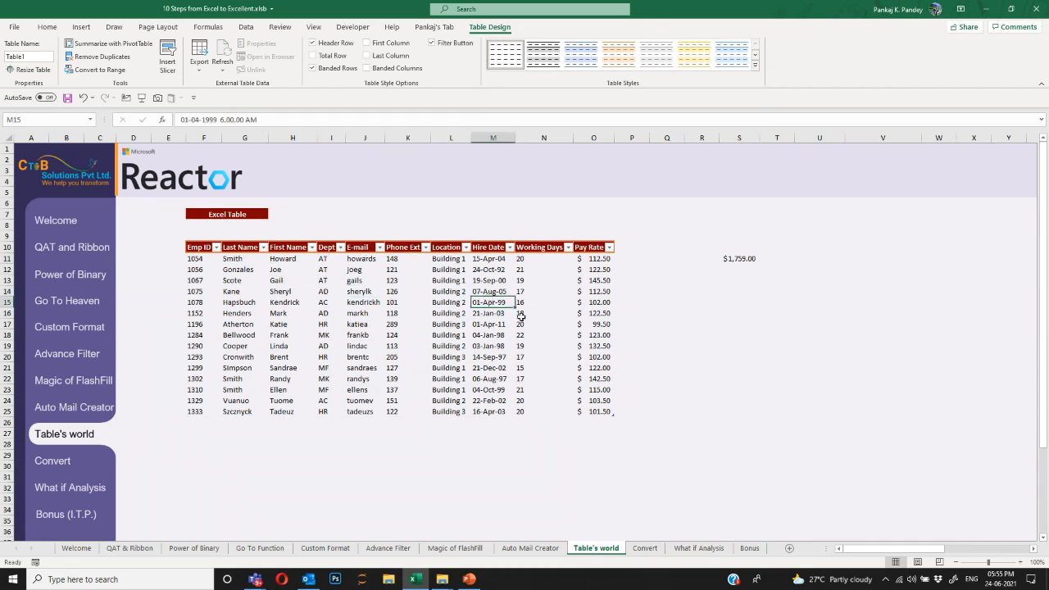
click(606, 321)
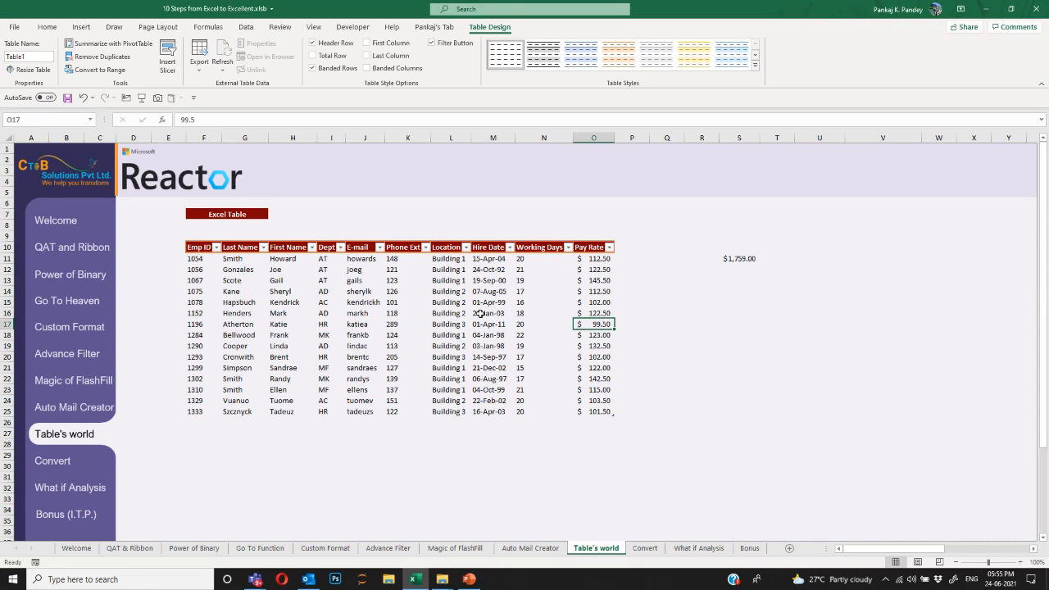
click(636, 280)
click(591, 291)
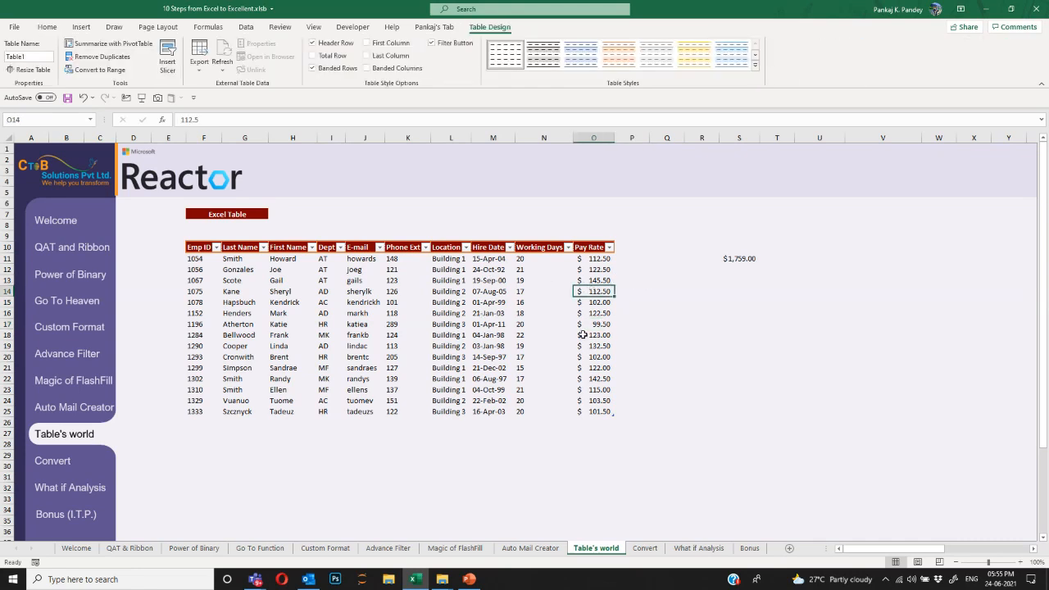
click(658, 321)
click(599, 325)
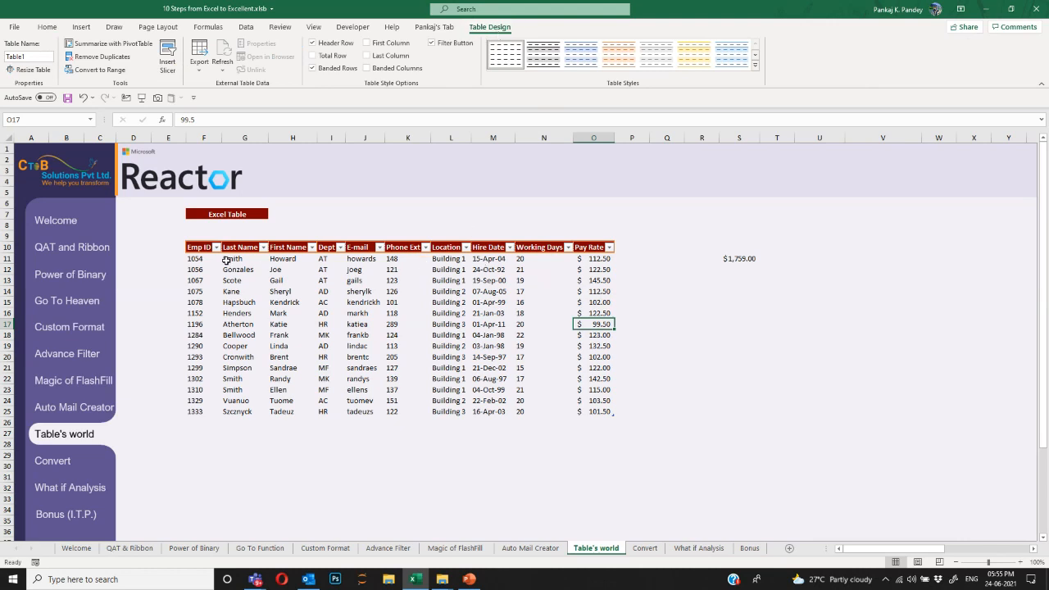
drag(207, 251, 607, 412)
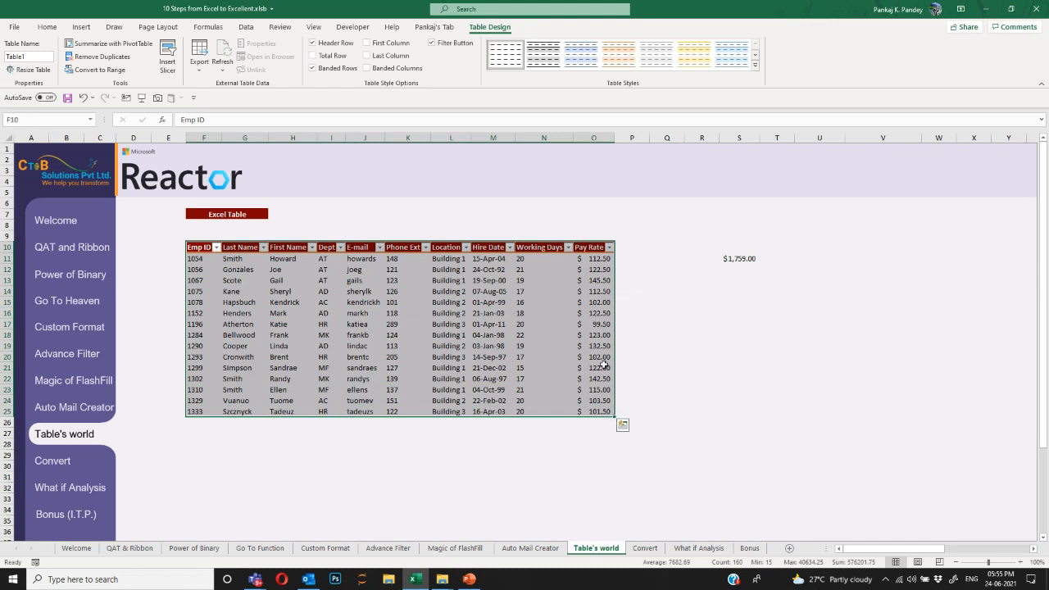
click(604, 347)
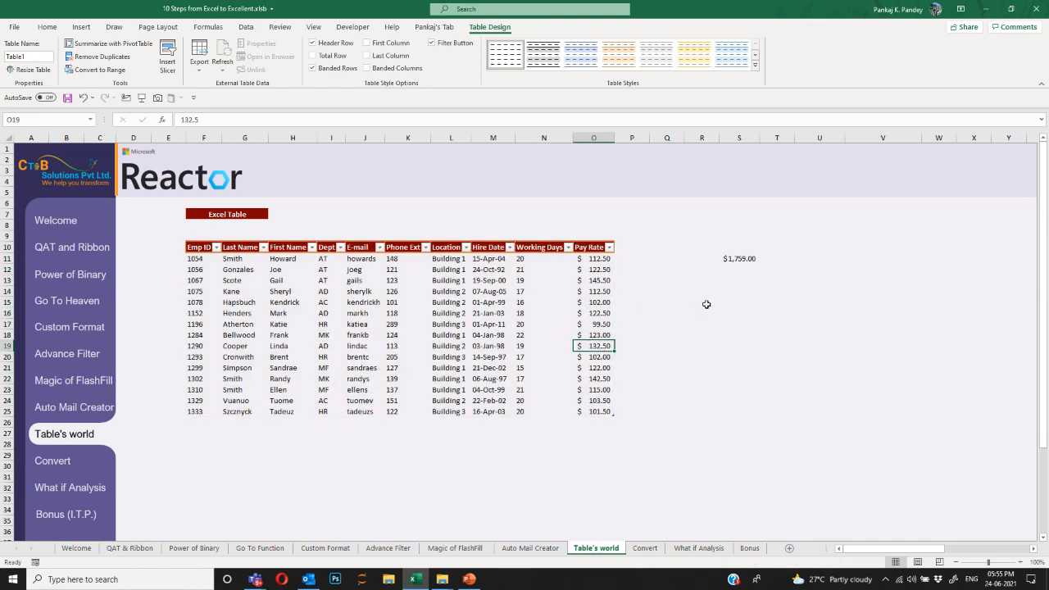
Review the S11 total, then start and abandon a Pay Rate SUM in S14.
double_click(739, 258)
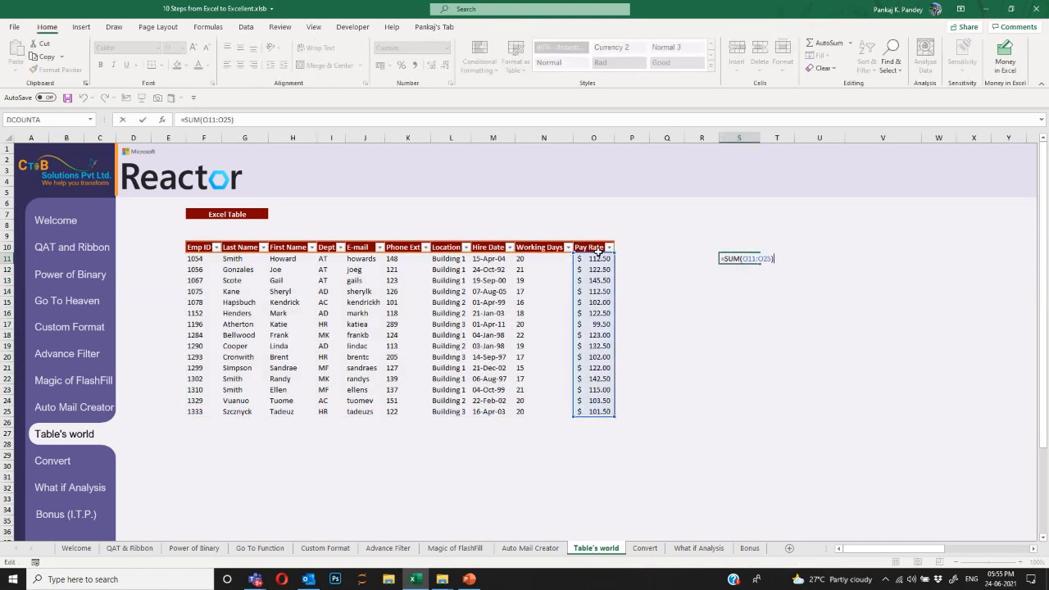
click(740, 292)
text(=SUM()
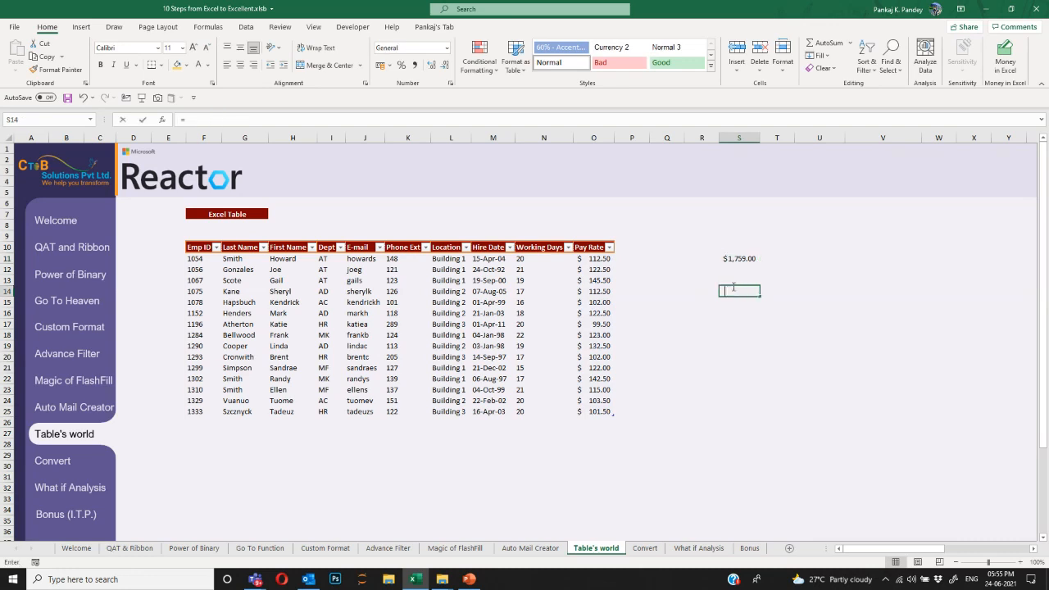
key(Left)
key(Left)
key(Left)
key(Left)
key(Up)
key(Up)
key(Up)
key(ctrl+shift+Down)
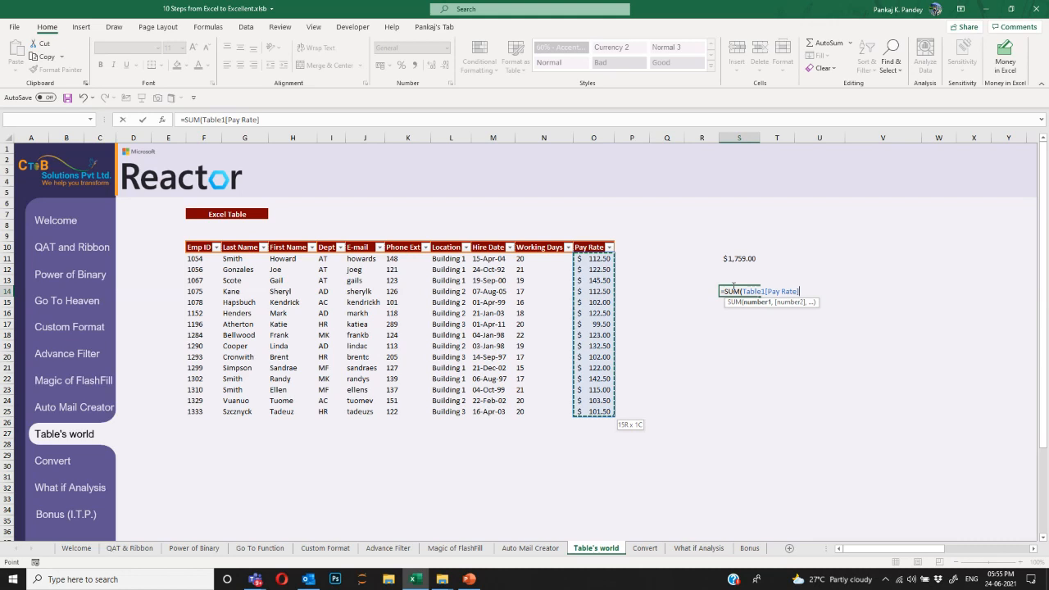
key(Escape)
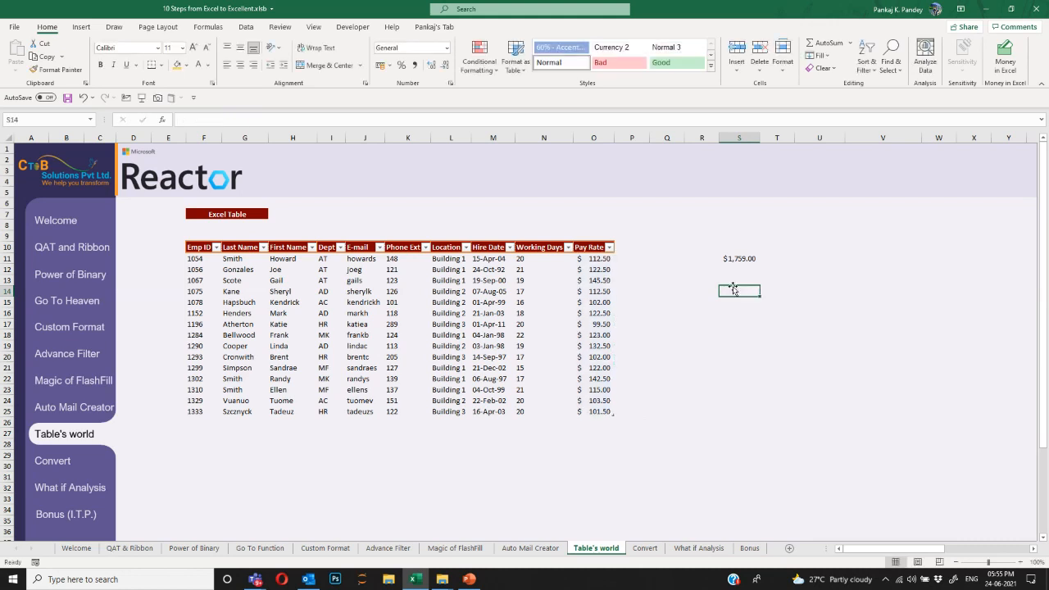
Rename the employee table to RAW in Table Design.
click(591, 313)
click(490, 27)
click(23, 56)
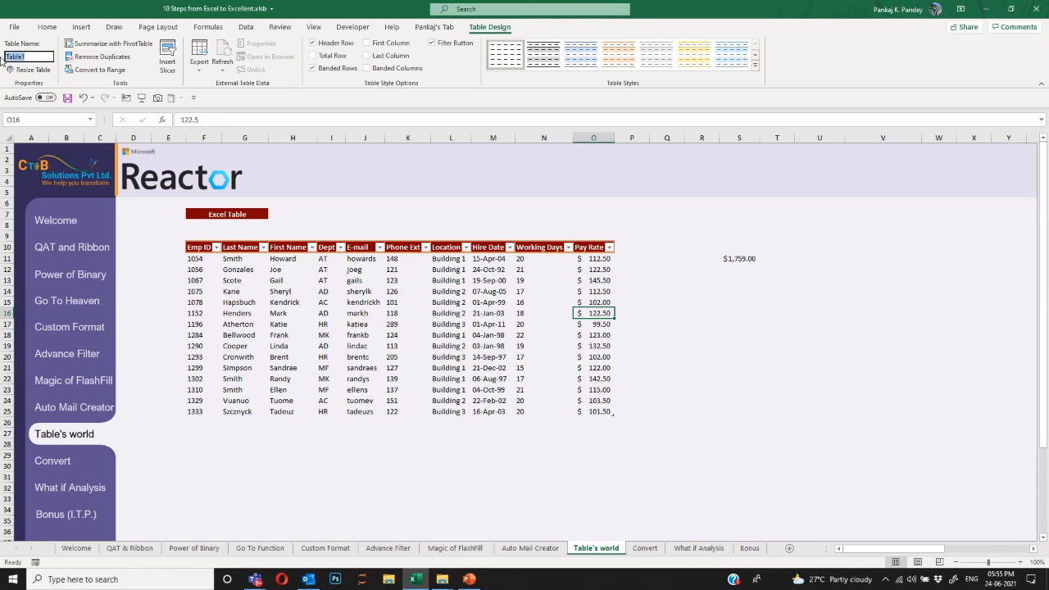
text(RAW)
key(Return)
Enter =SUM(RAW[Pay Rate]) in S13 to total the Pay Rate column.
click(739, 280)
text(m()
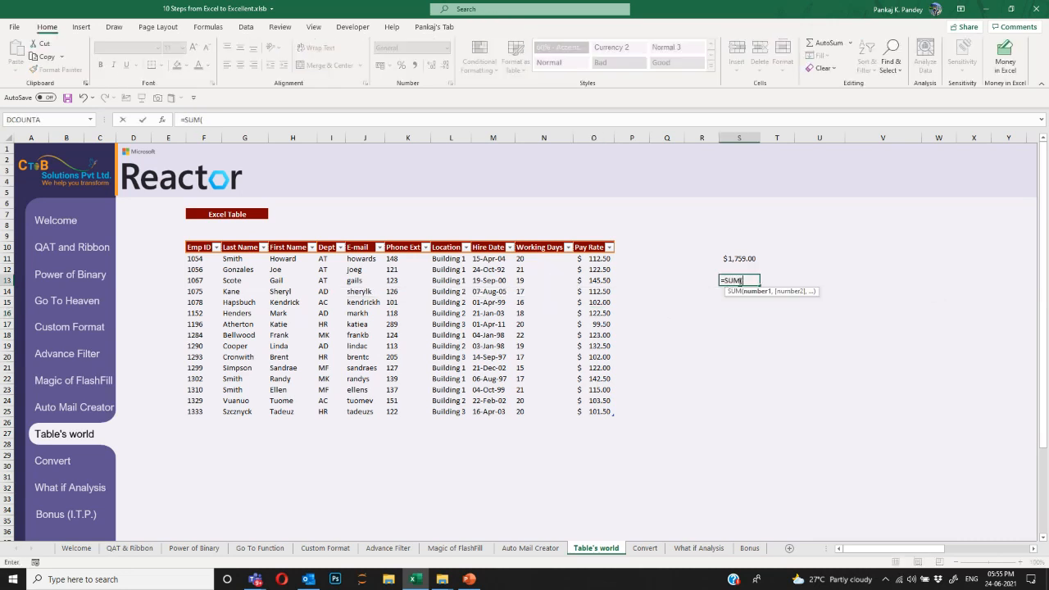
click(592, 280)
drag(591, 258, 613, 415)
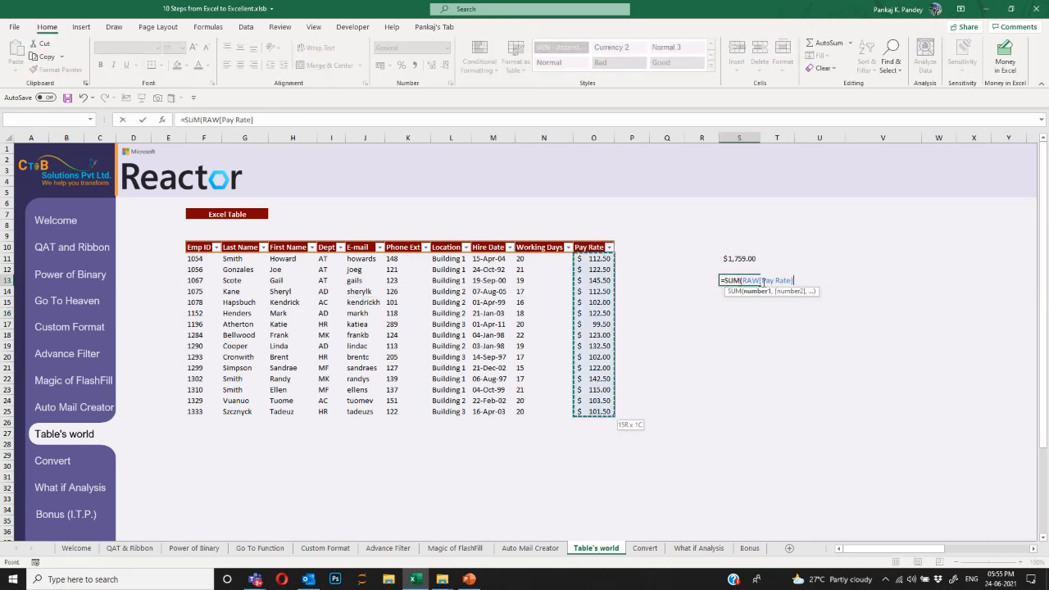
key(Return)
Copy table rows 22–25 and paste them directly below the table.
key(ctrl+Left)
key(ctrl+Left)
key(ctrl+Down)
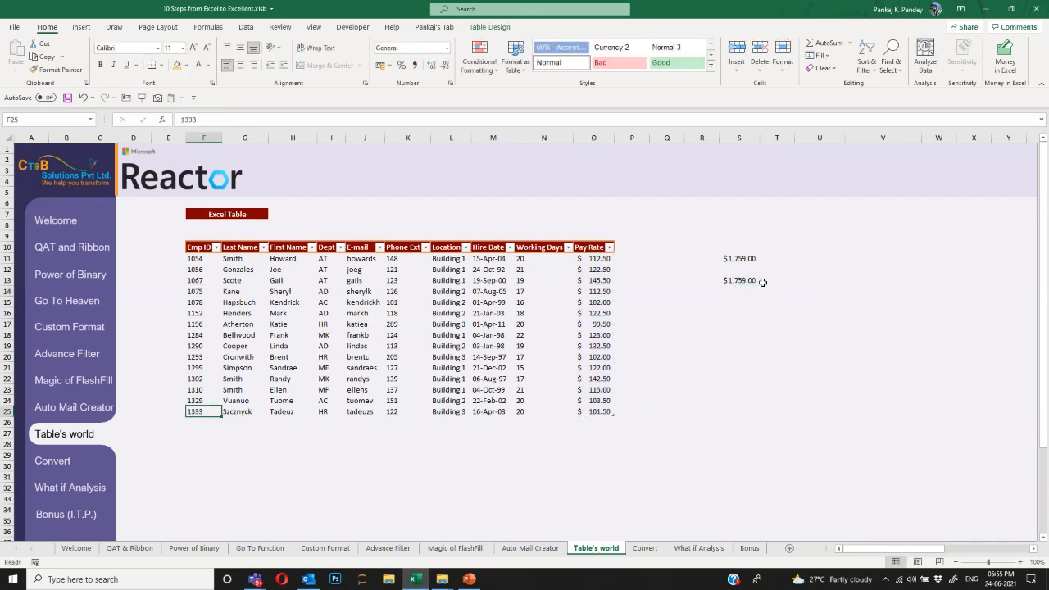
key(Up)
key(Up)
key(Up)
key(ctrl+shift+Down)
key(ctrl+shift+Right)
key(ctrl+c)
key(ctrl+Down)
key(Down)
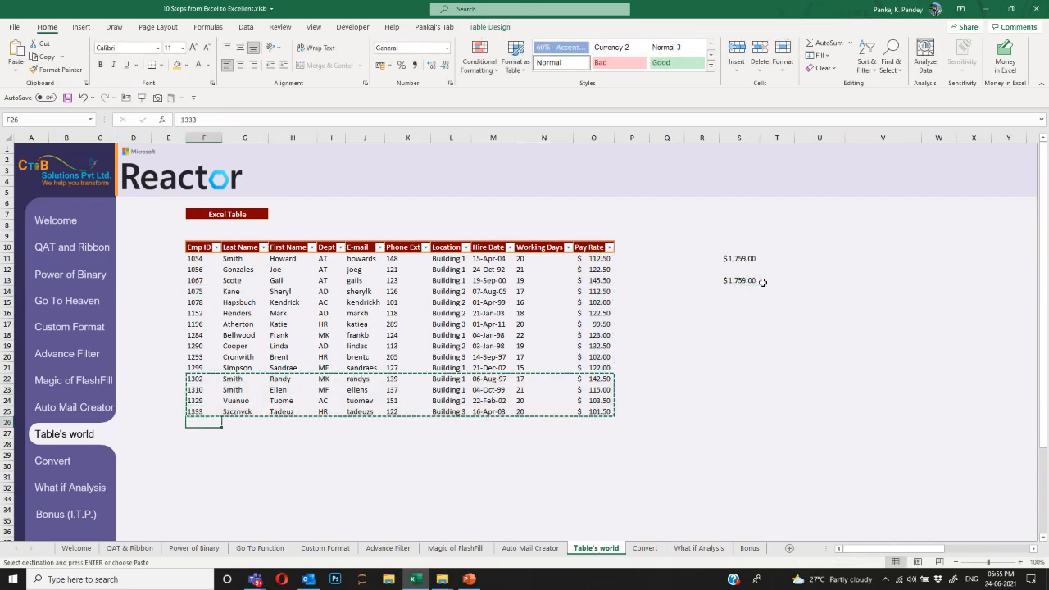
key(ctrl+v)
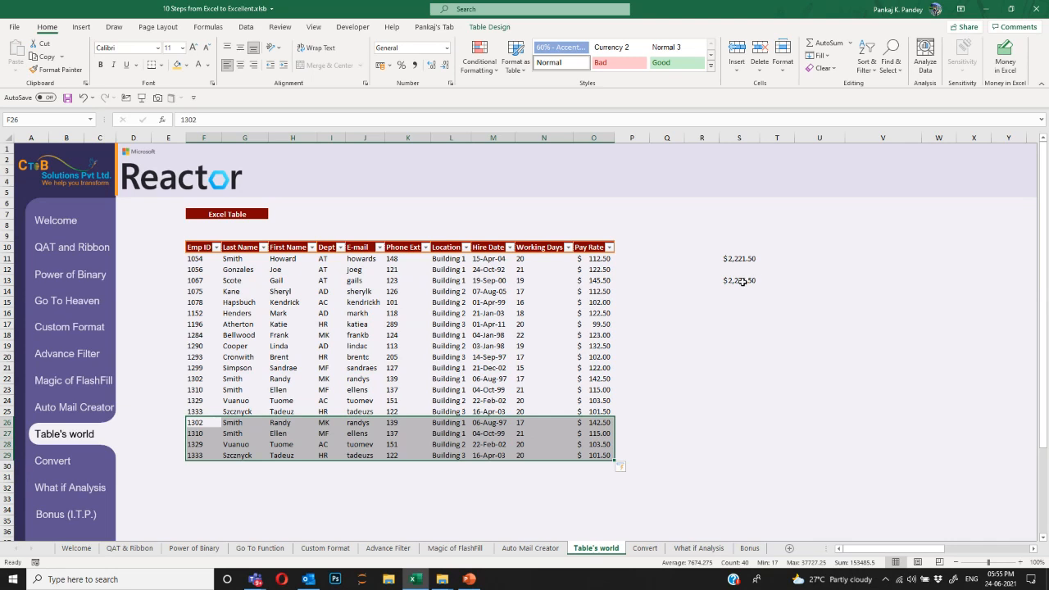
Verify S13 now reads $2,221.50 and clear the old total in S11.
click(742, 281)
click(611, 379)
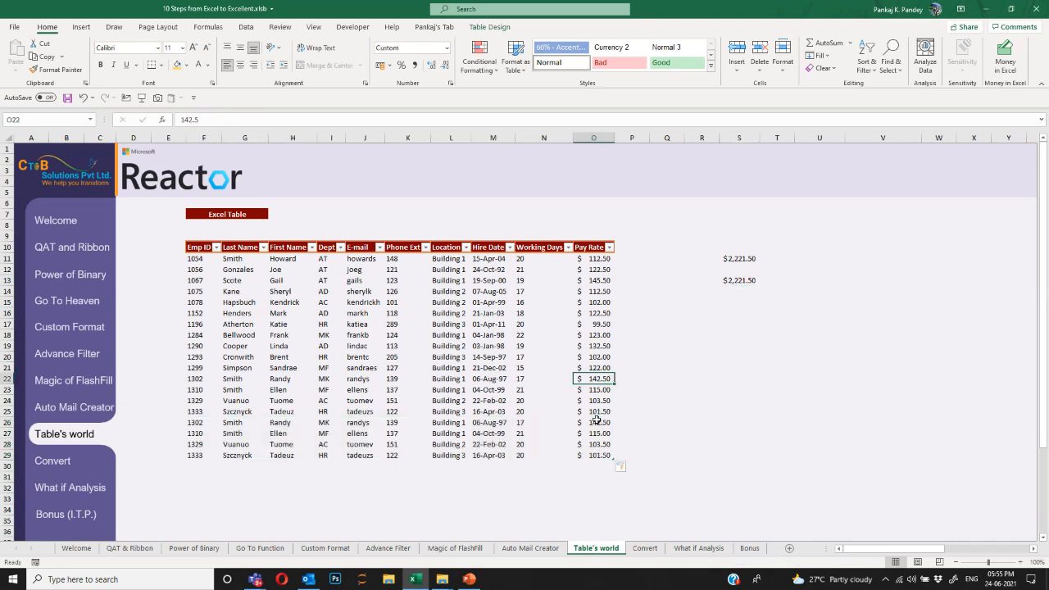
double_click(730, 283)
key(Escape)
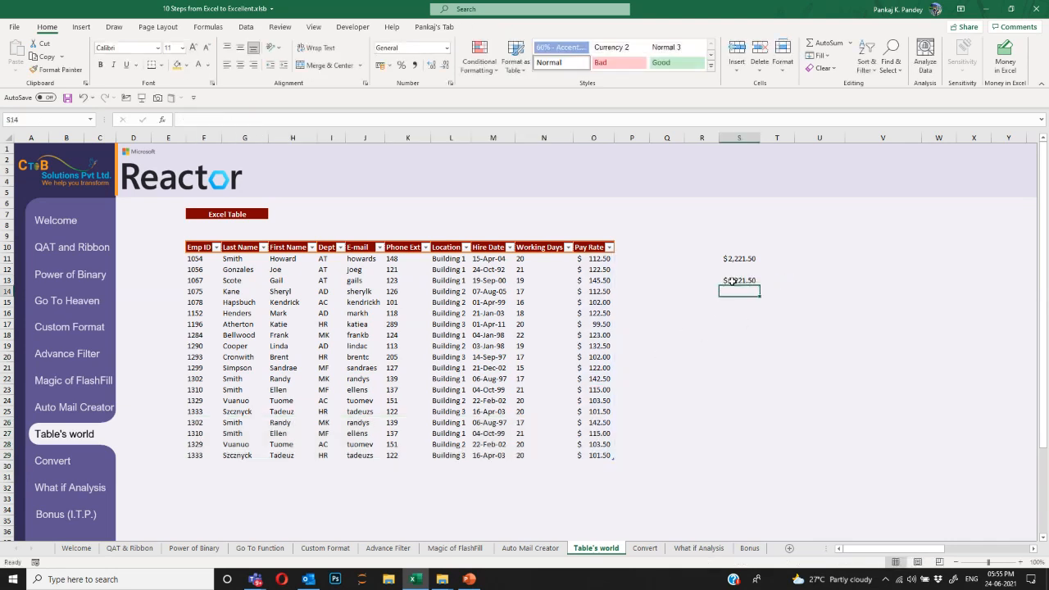
click(737, 259)
key(Delete)
key(Down)
key(Down)
key(F2)
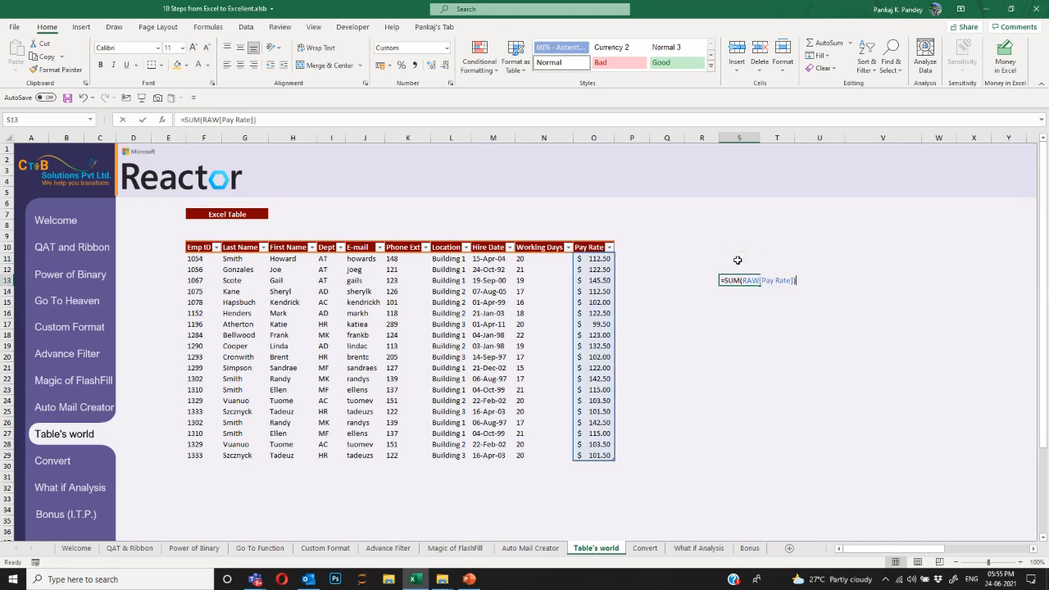
key(Escape)
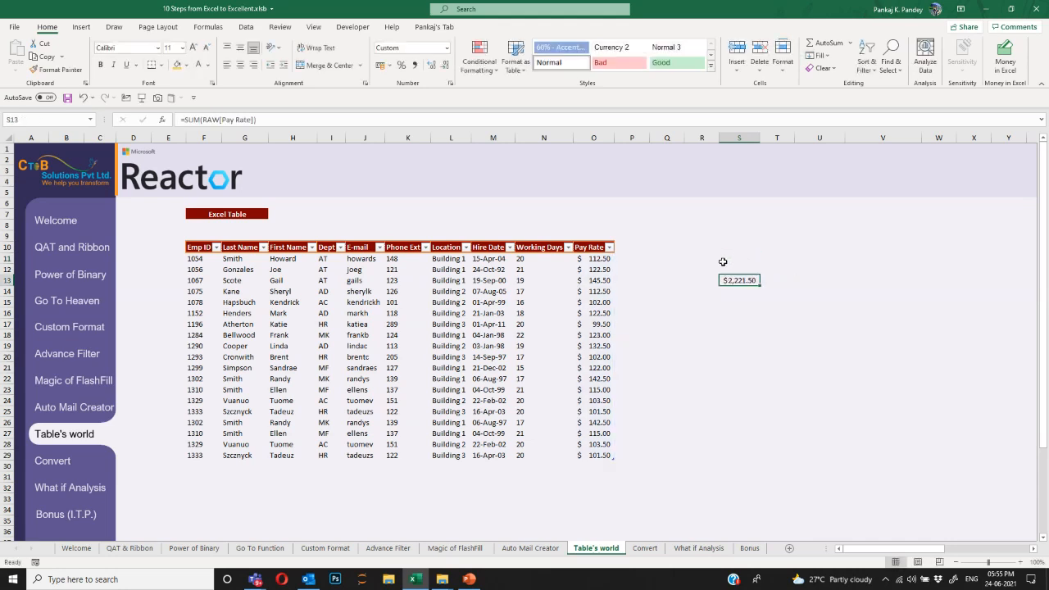
click(621, 247)
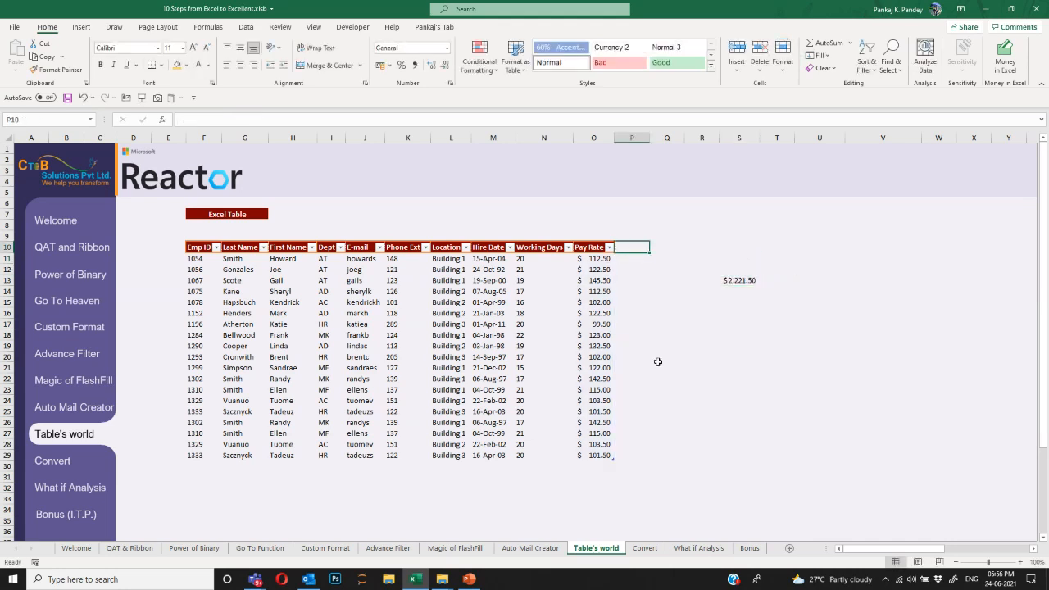
Add a Bonus column in P10 with =[@[Pay Rate]]*10% filled for every row.
text(Bonus)
key(Return)
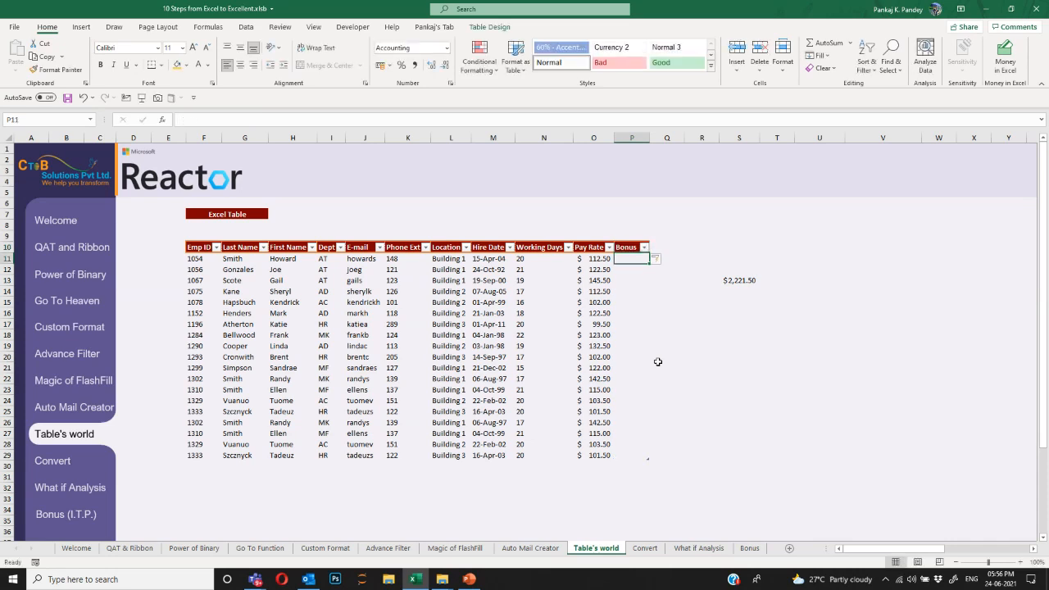
key(Up)
key(Down)
text(=)
key(Left)
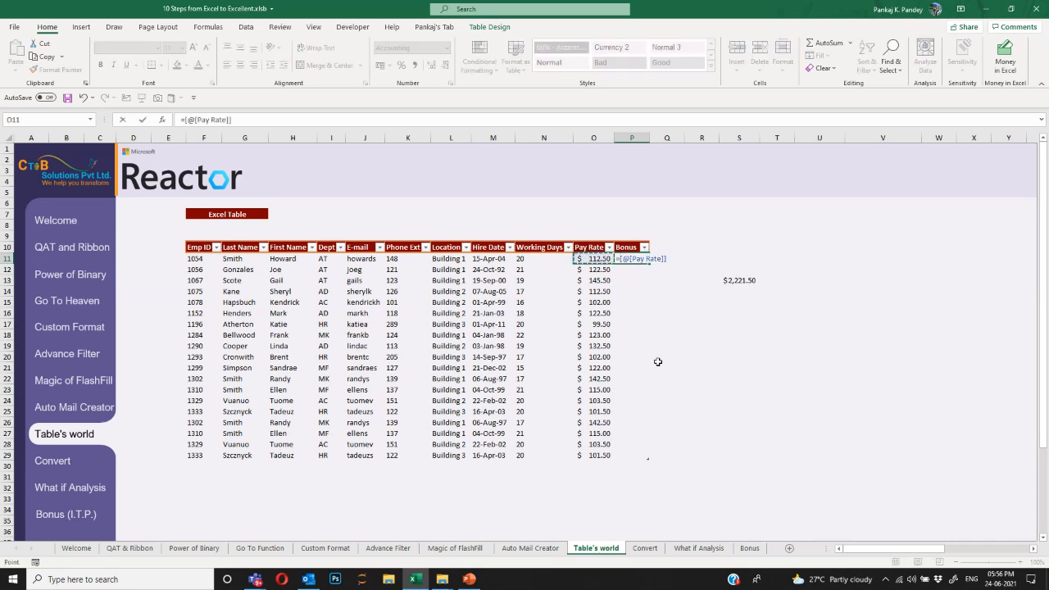
text(*10%)
key(Return)
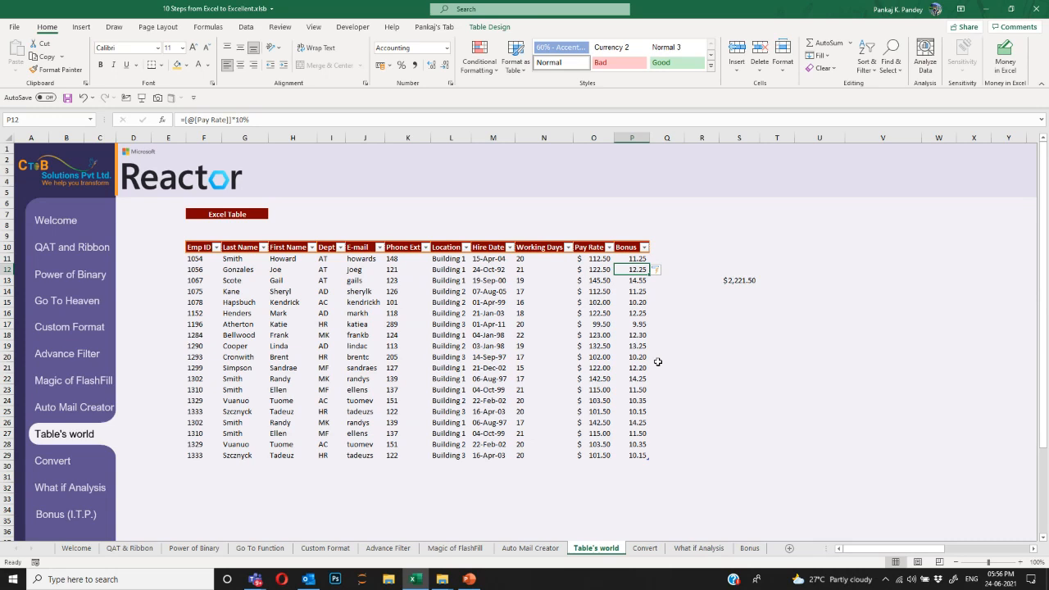
Select the whole employee table from the Emp ID header, then return into its data.
key(Up)
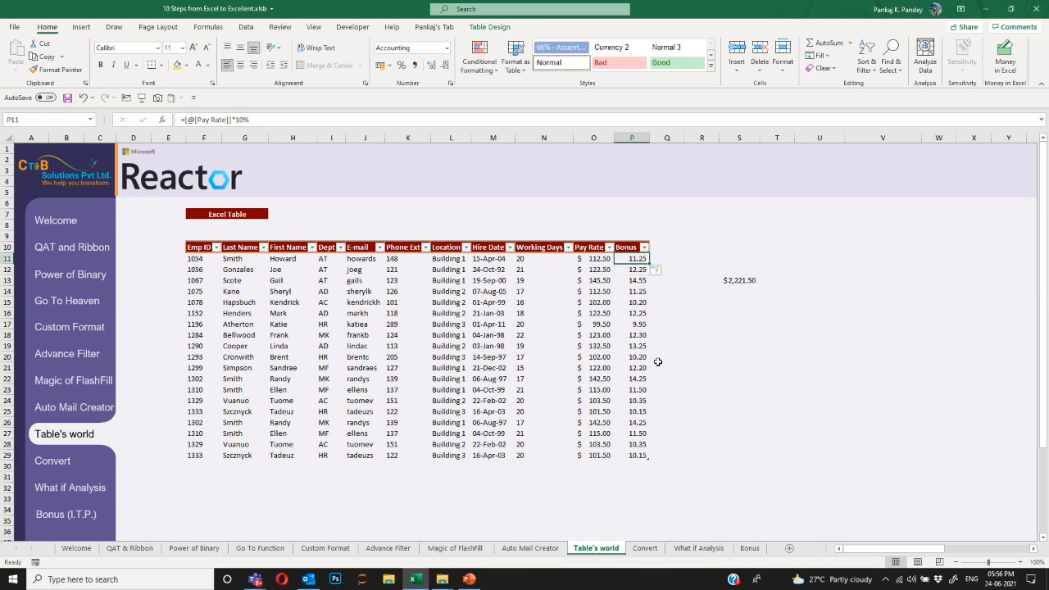
key(Up)
key(Left)
key(ctrl+Left)
key(ctrl+shift+Right)
key(ctrl+shift+Down)
key(Left)
key(Right)
key(Down)
key(Right)
key(Down)
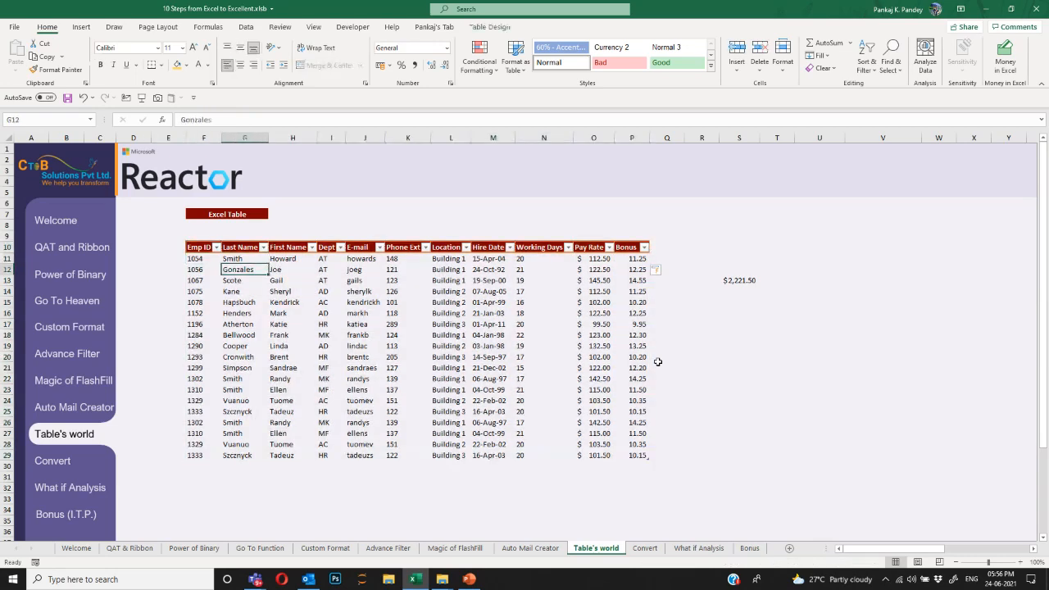
Build a PivotTable from RAW on a new sheet counting employees per Dept (total 19), then return to Table's world.
click(297, 305)
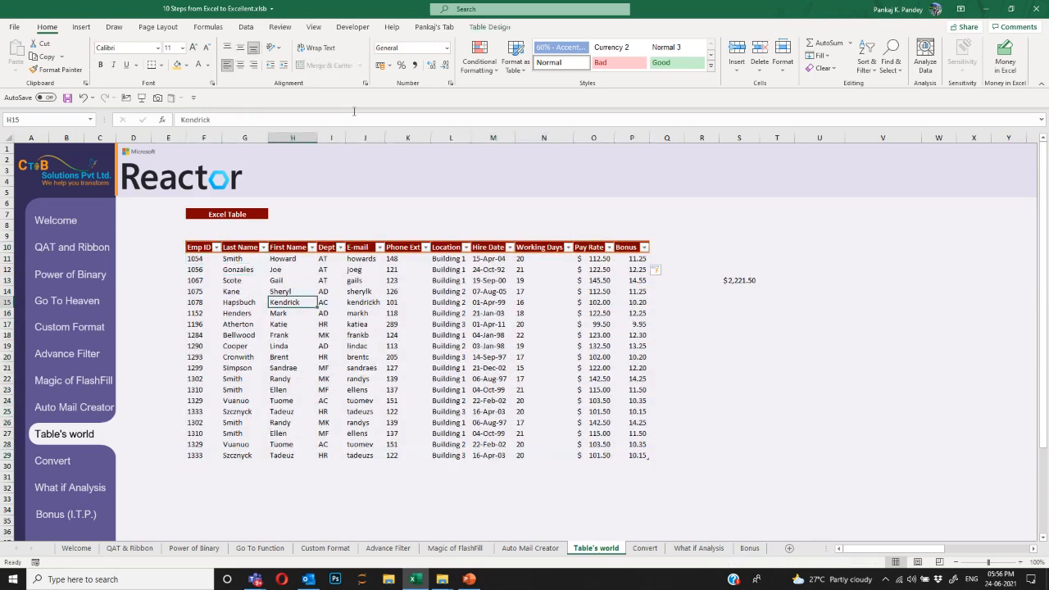
click(489, 26)
click(123, 44)
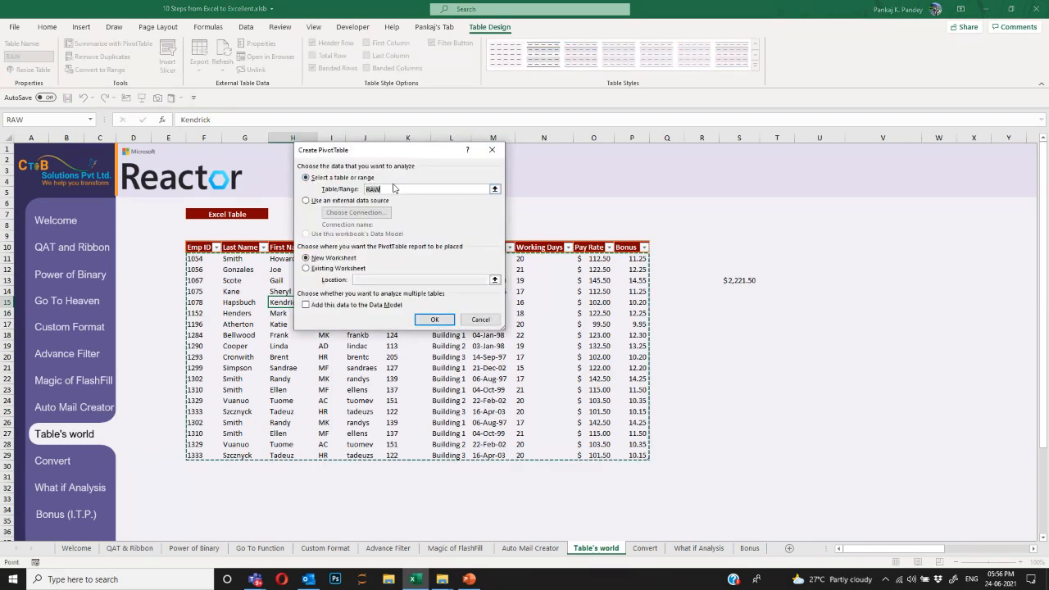
click(439, 321)
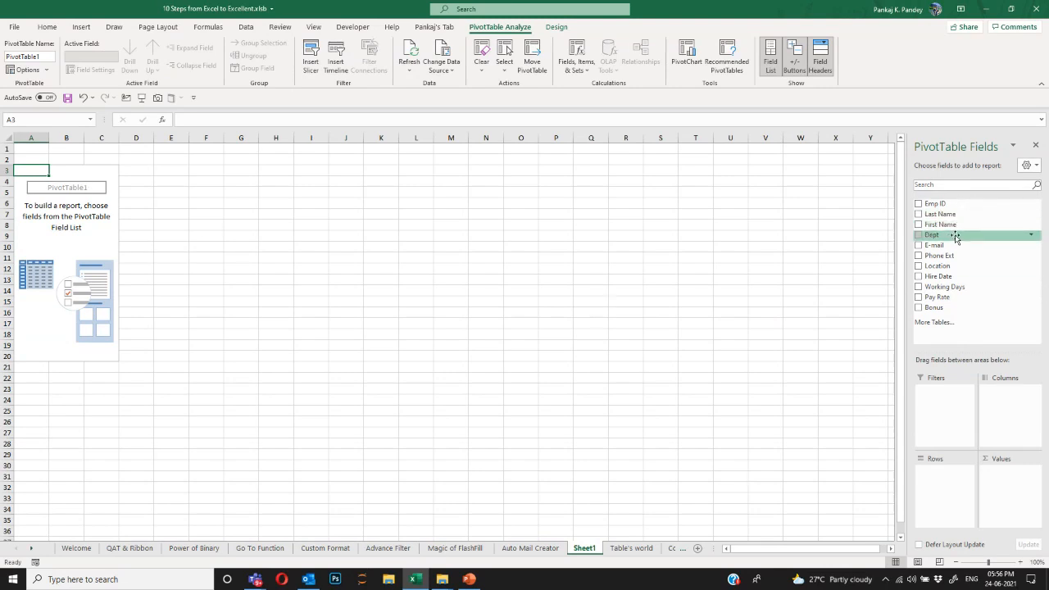
drag(950, 234, 949, 471)
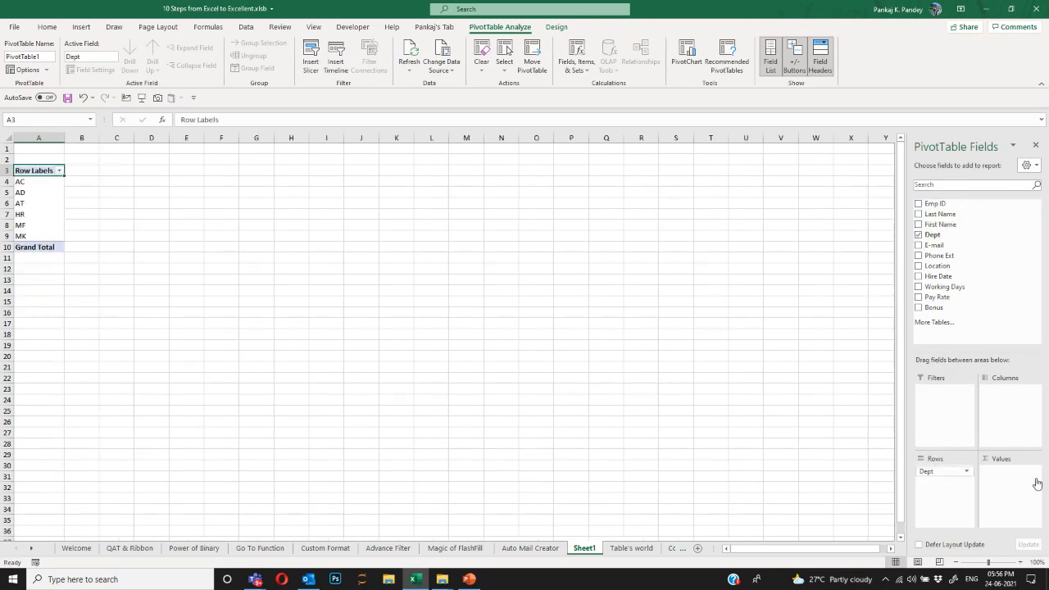
drag(951, 235, 1016, 488)
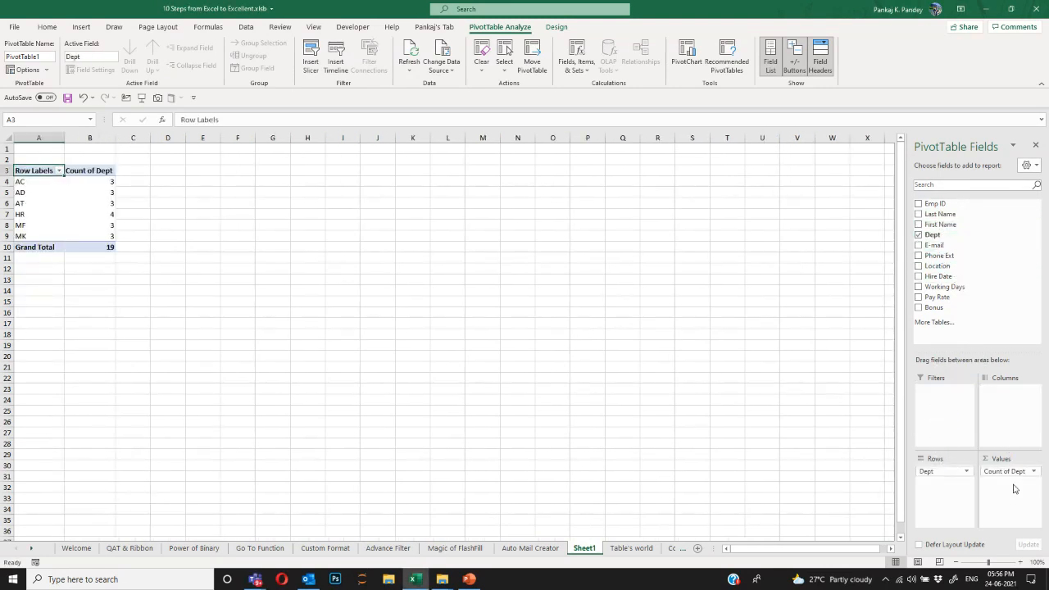
click(101, 247)
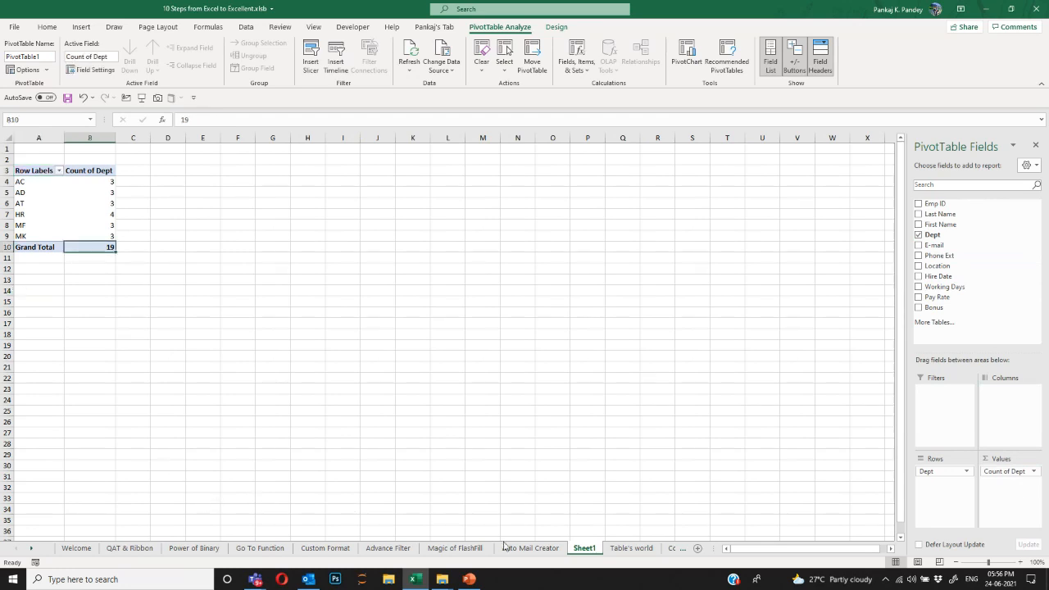
click(612, 551)
Copy employee rows F20:P29 and paste them at F30 to extend the table.
click(290, 334)
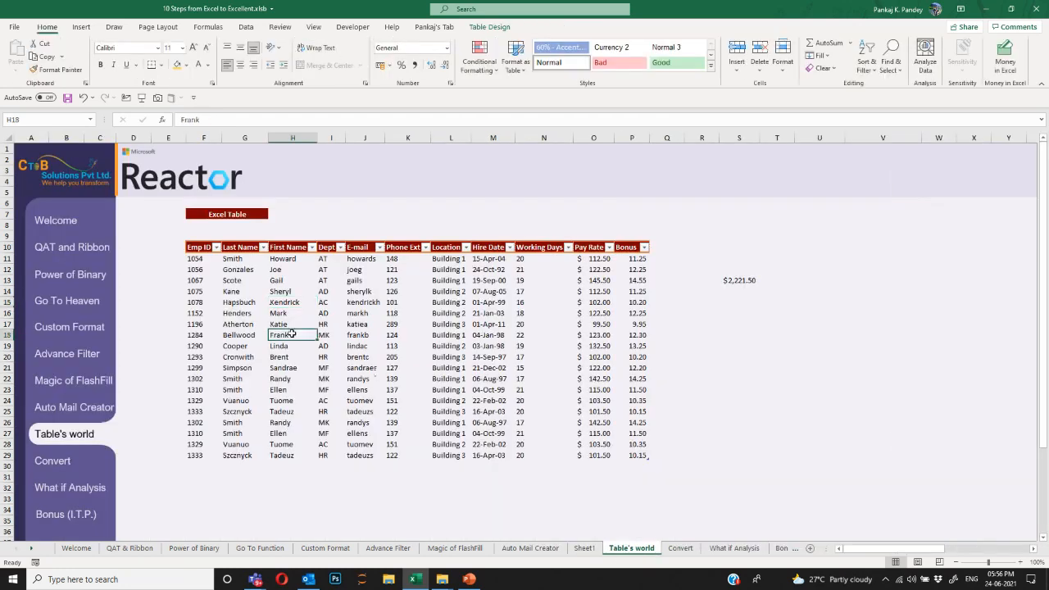
click(246, 347)
key(Left)
key(Down)
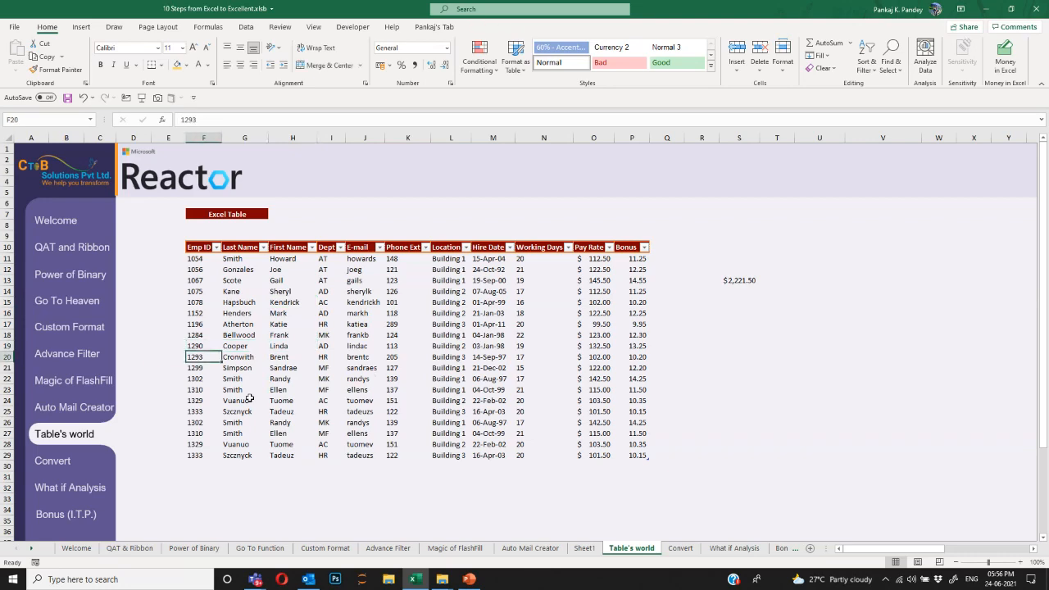
key(ctrl+shift+Down)
key(ctrl+shift+Right)
key(ctrl+c)
key(ctrl+Down)
key(Down)
key(ctrl+v)
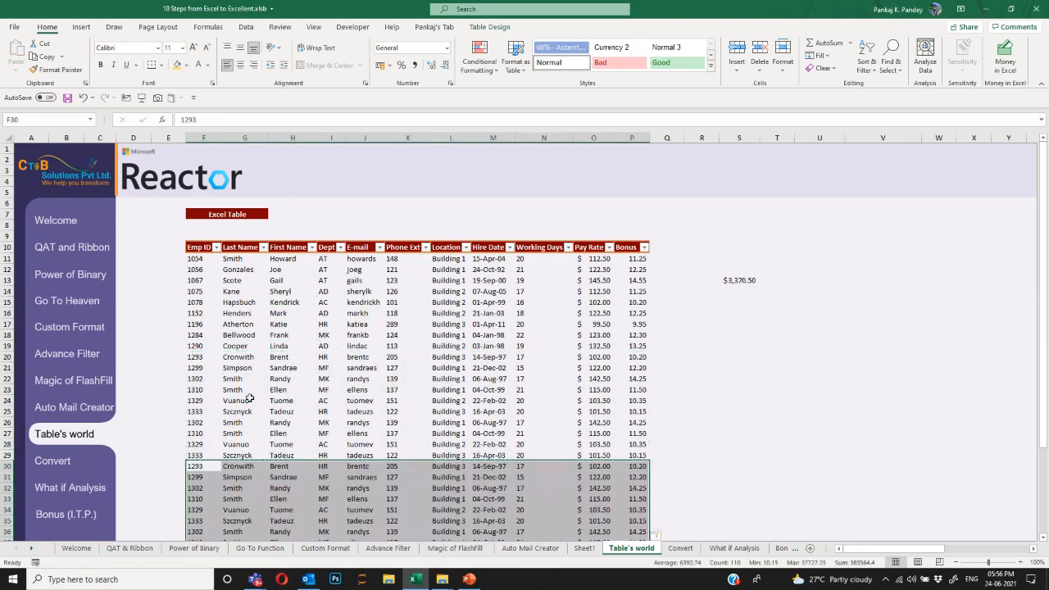
key(ctrl+Up)
Refresh the Sheet1 pivot table so it counts 29 employees.
key(ctrl+Page_Down)
key(ctrl+Page_Up)
key(ctrl+Page_Up)
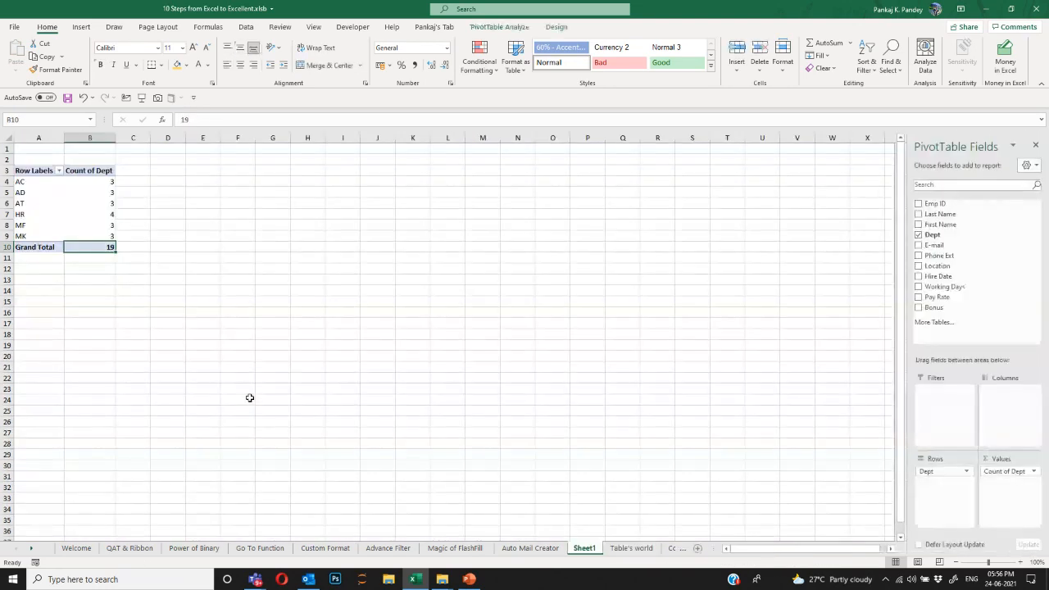
right_click(102, 247)
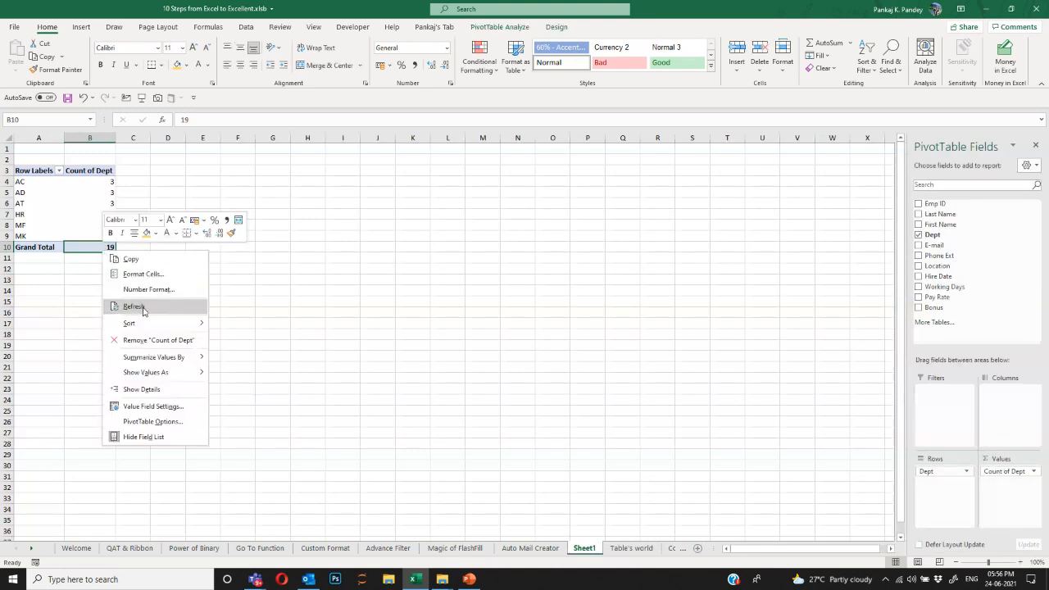
click(136, 306)
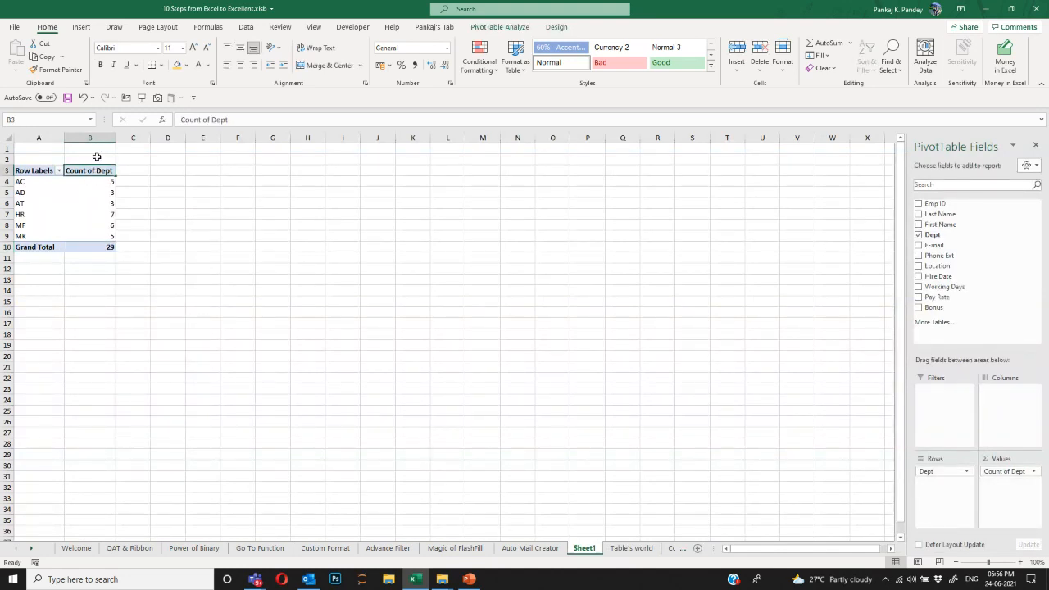
drag(93, 140, 38, 139)
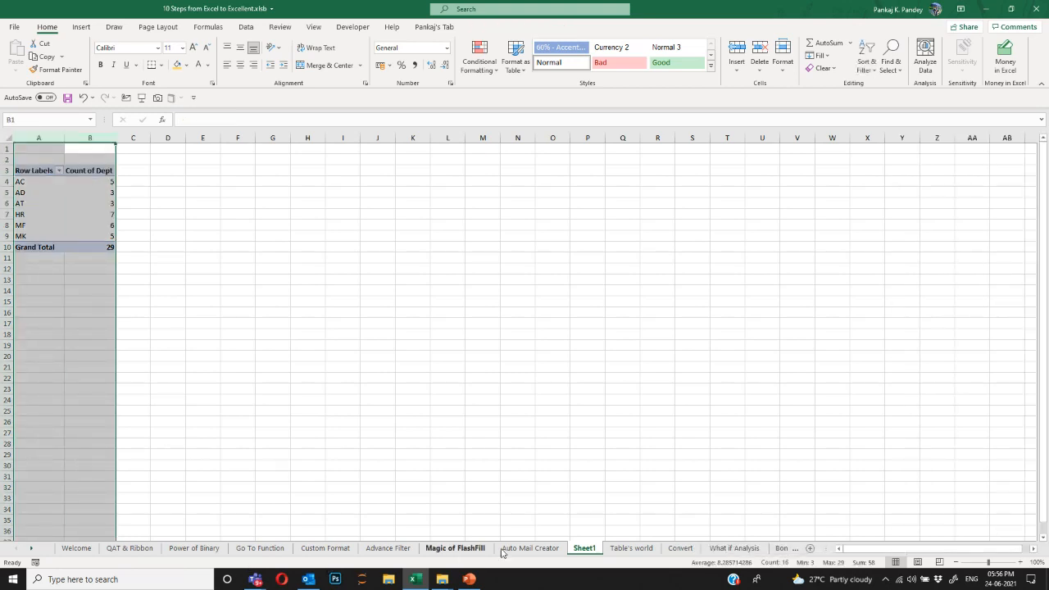
Recheck the extended table on Table's world, then switch to the Convert sheet.
click(619, 555)
scroll(270, 334, down, 3)
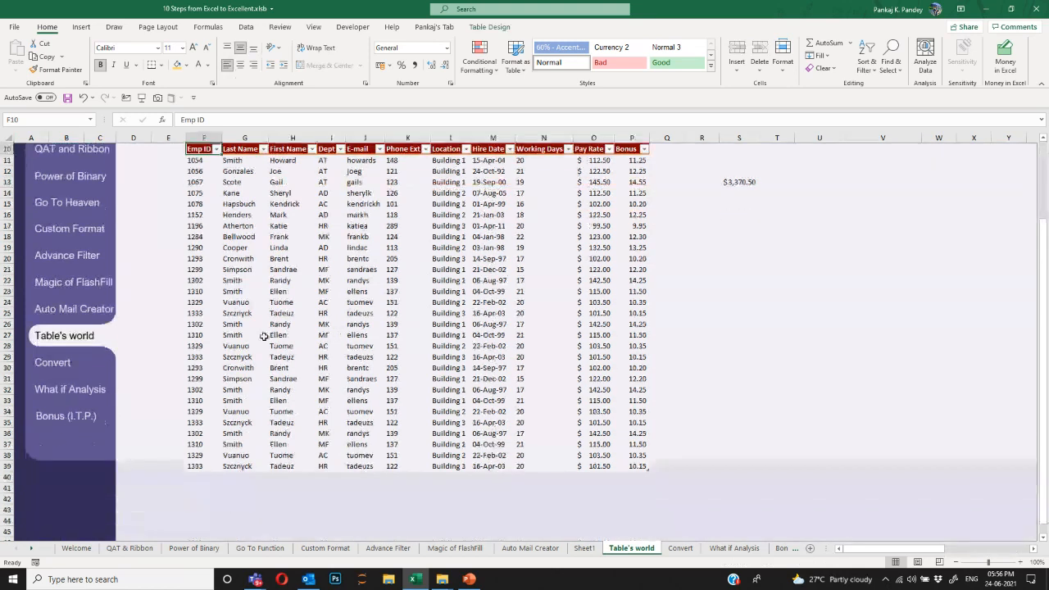
scroll(245, 336, up, 2)
click(207, 292)
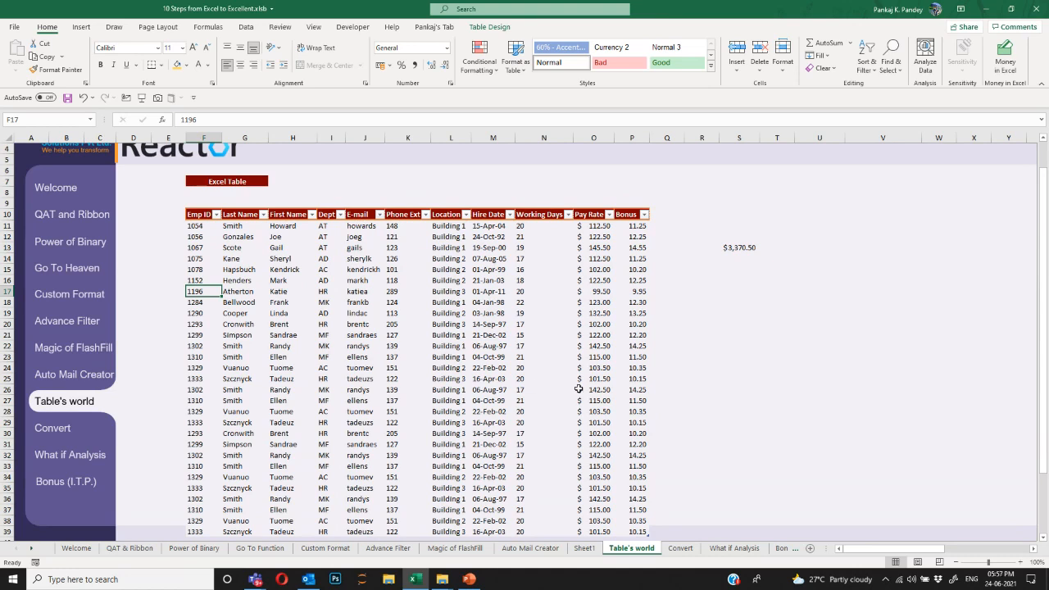
scroll(414, 404, up, 1)
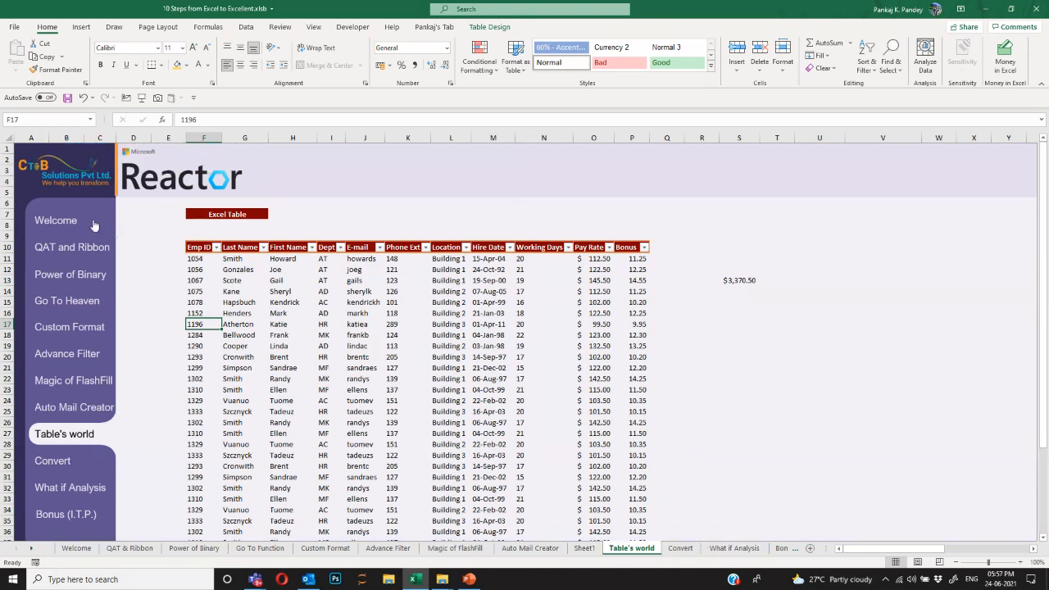
click(680, 548)
Select I14, the first cell of the empty Results column on the Convert sheet.
click(356, 292)
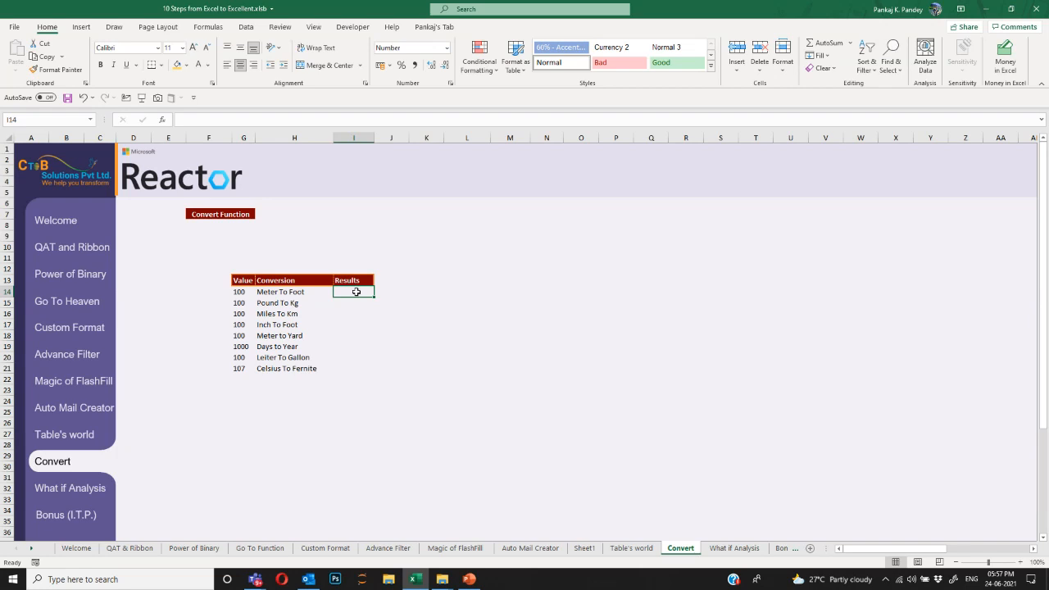
Enter =CONVERT(G14,"m","ft") in I14, giving 328.08 for Meter To Foot.
text(=con)
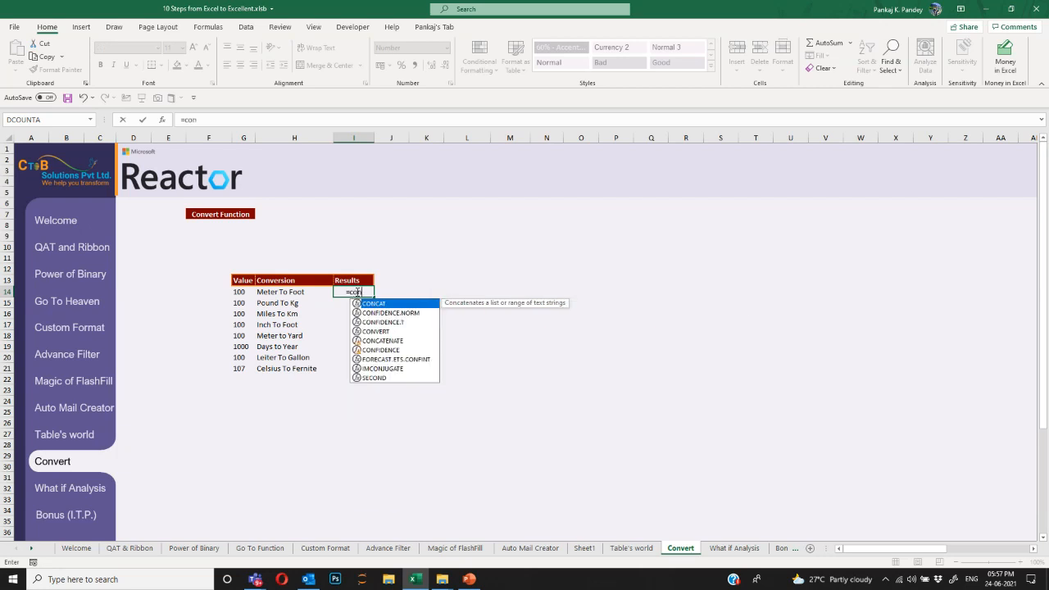
text(ve)
key(Tab)
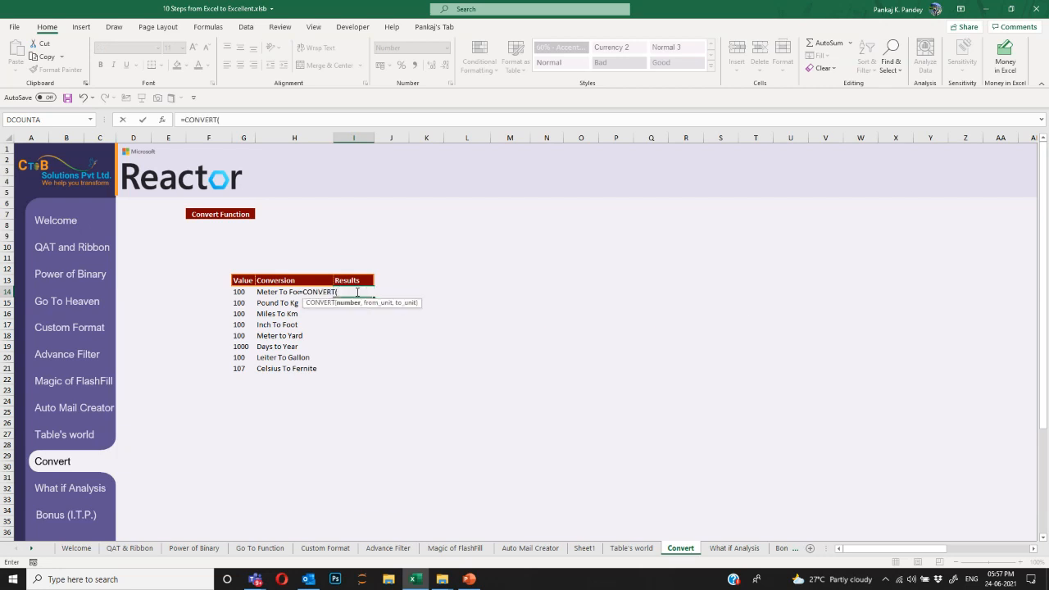
key(Left)
key(Left)
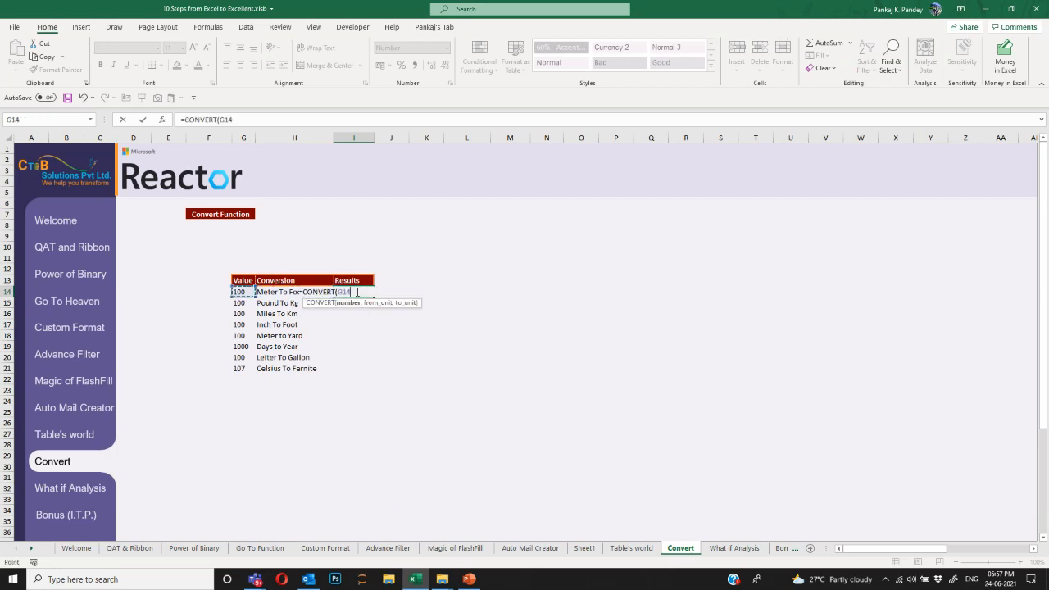
text(,)
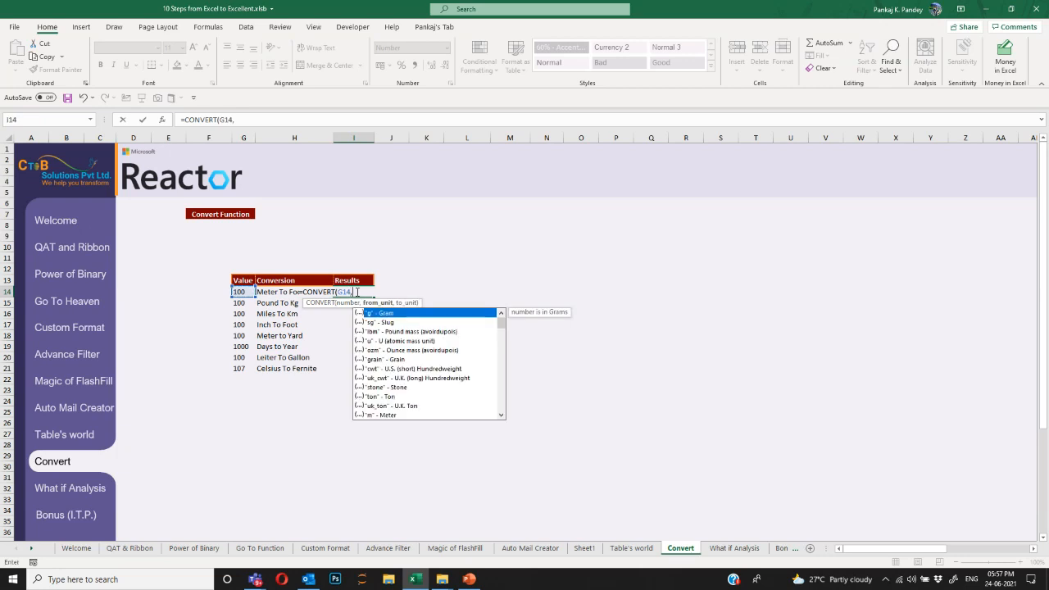
key(Down)
key(Down)
key(Down)
key(Down)
key(Down)
key(Down)
key(Down)
key(Down)
key(Down)
key(Down)
key(Down)
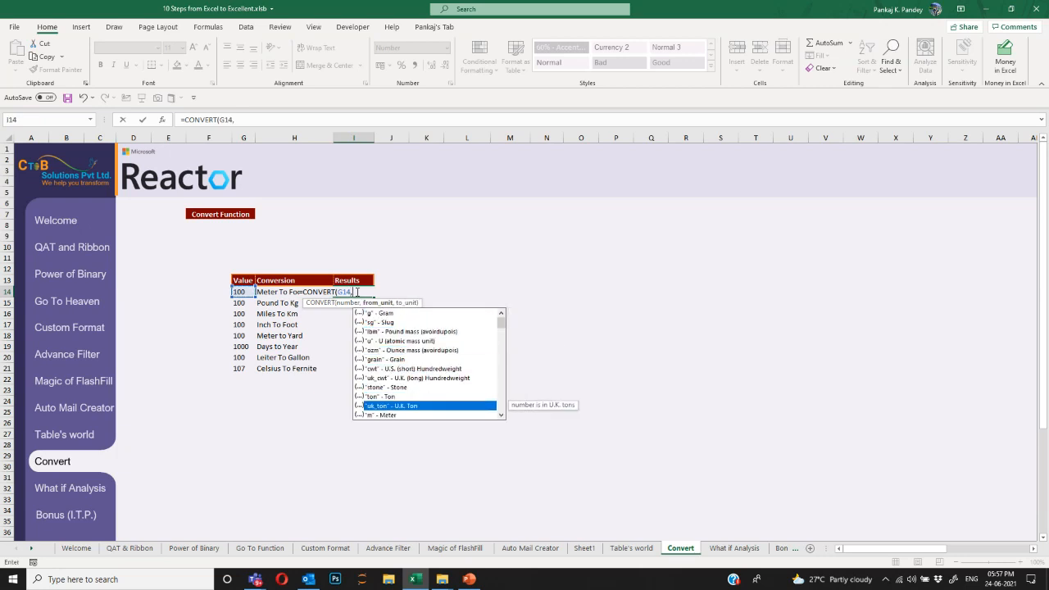
key(Tab)
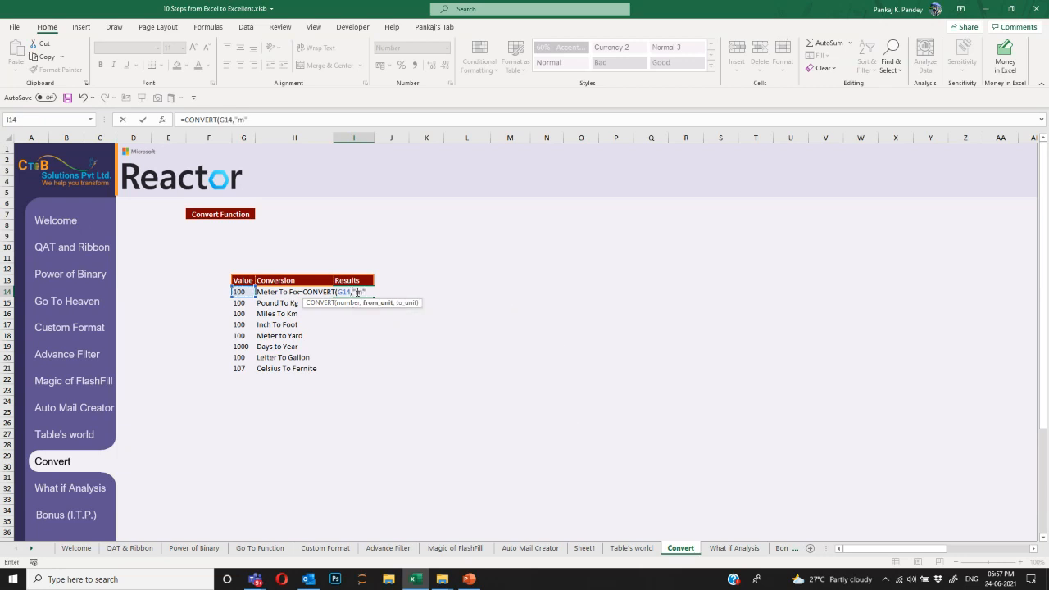
text(,)
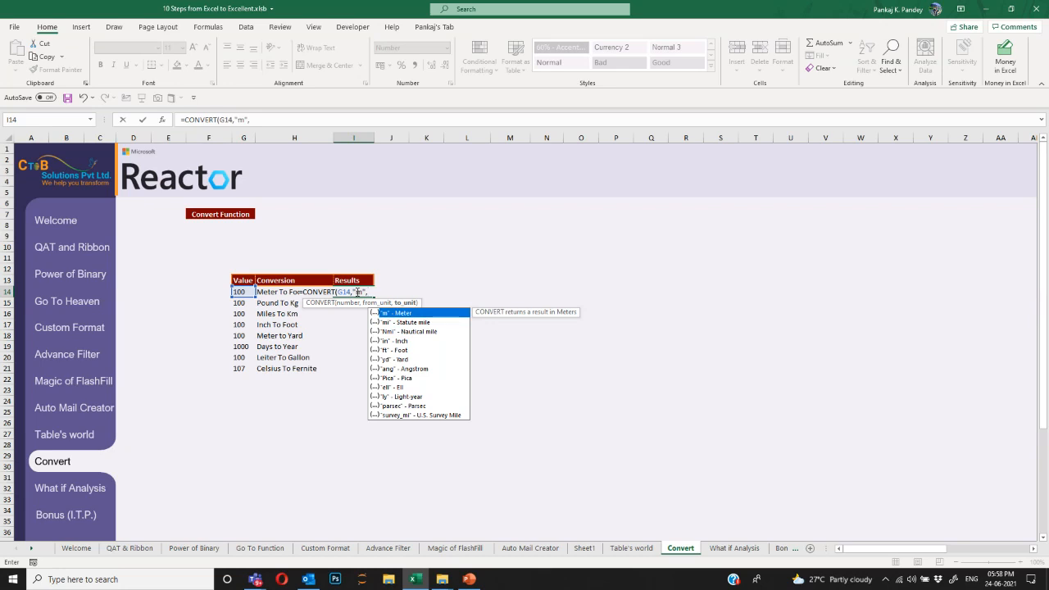
key(Down)
key(Down)
key(Down)
key(Down)
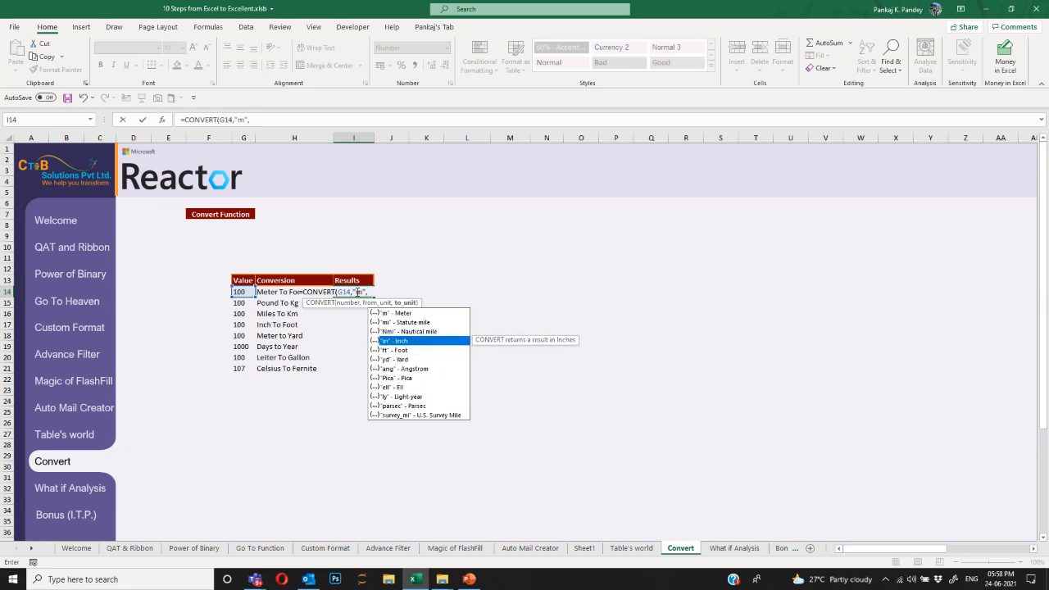
key(Tab)
text())
key(Return)
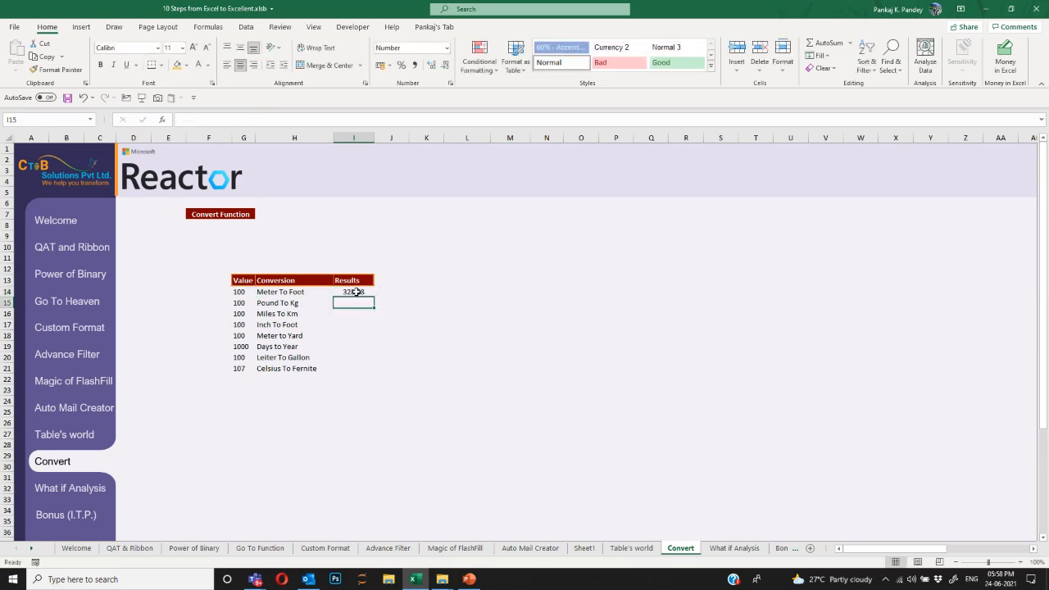
Recheck I14, then start and cancel a formula in I19.
click(356, 292)
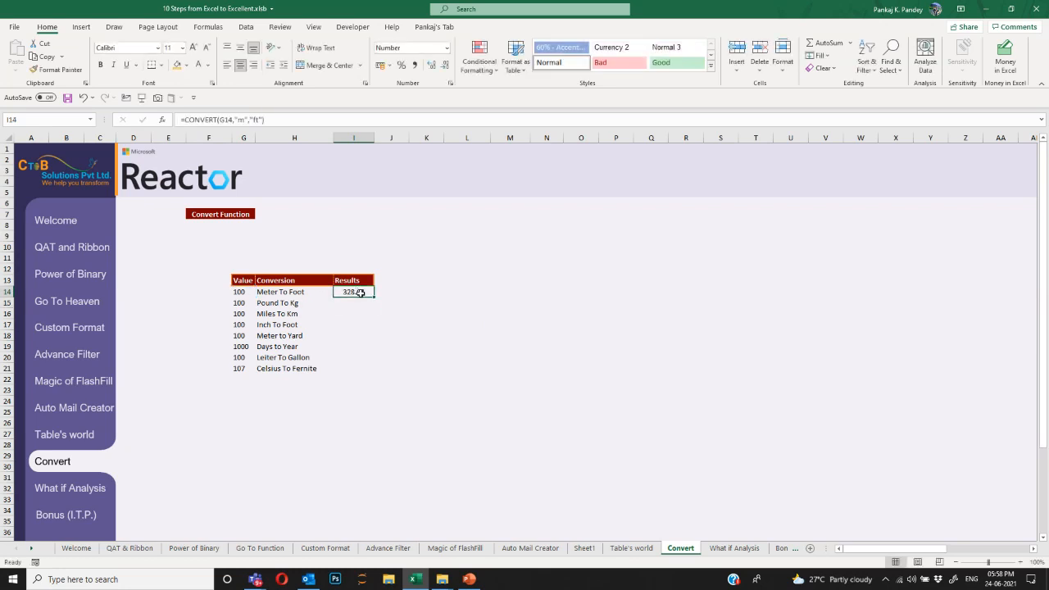
click(354, 335)
click(354, 345)
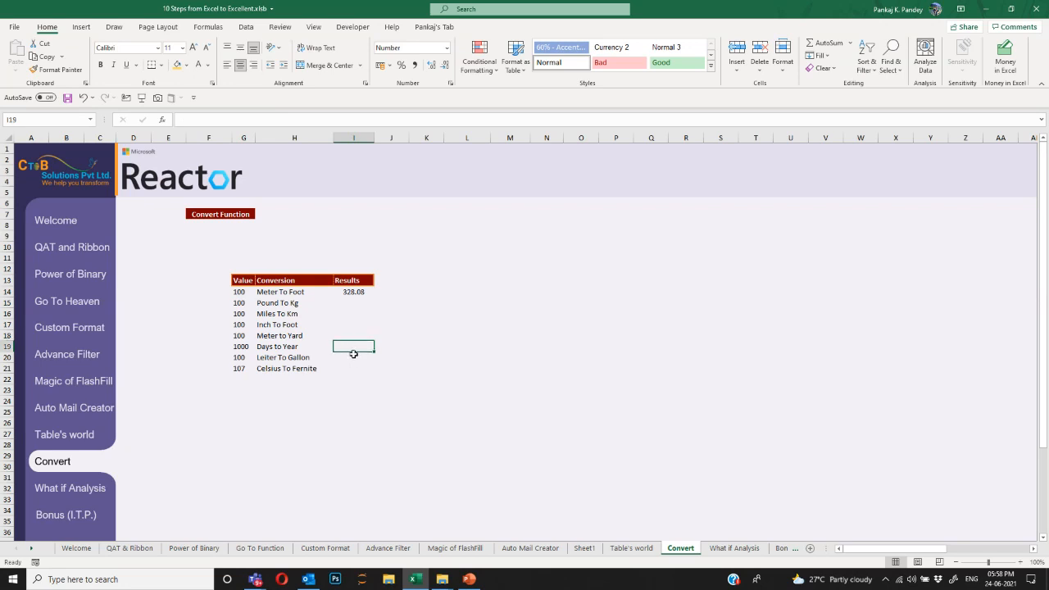
text(=)
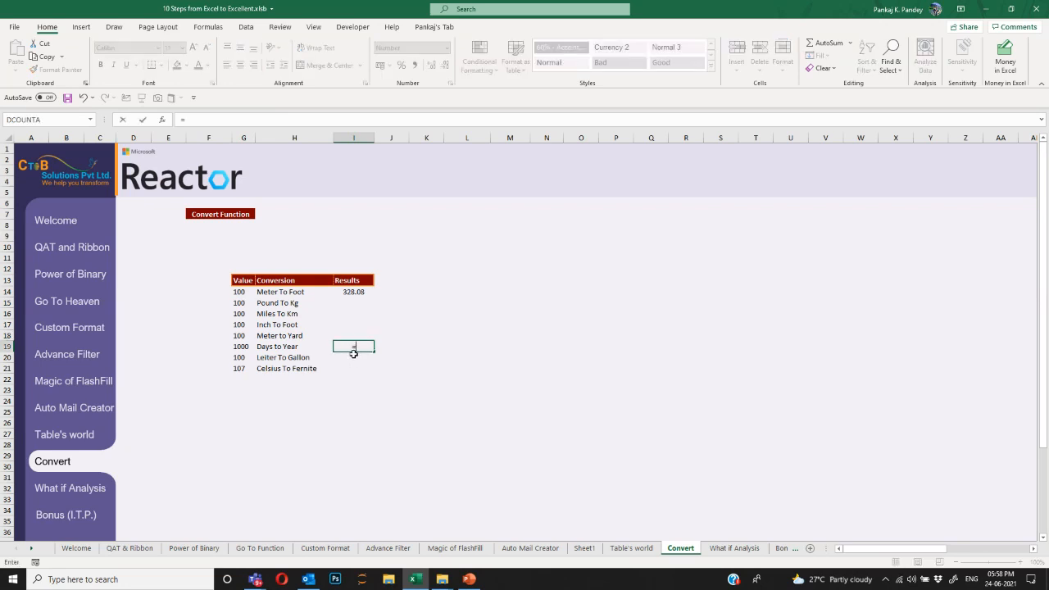
key(Escape)
Enter =CONVERT(G21,"C","F") in I21, giving 224.60 for Celsius To Fernite.
click(358, 366)
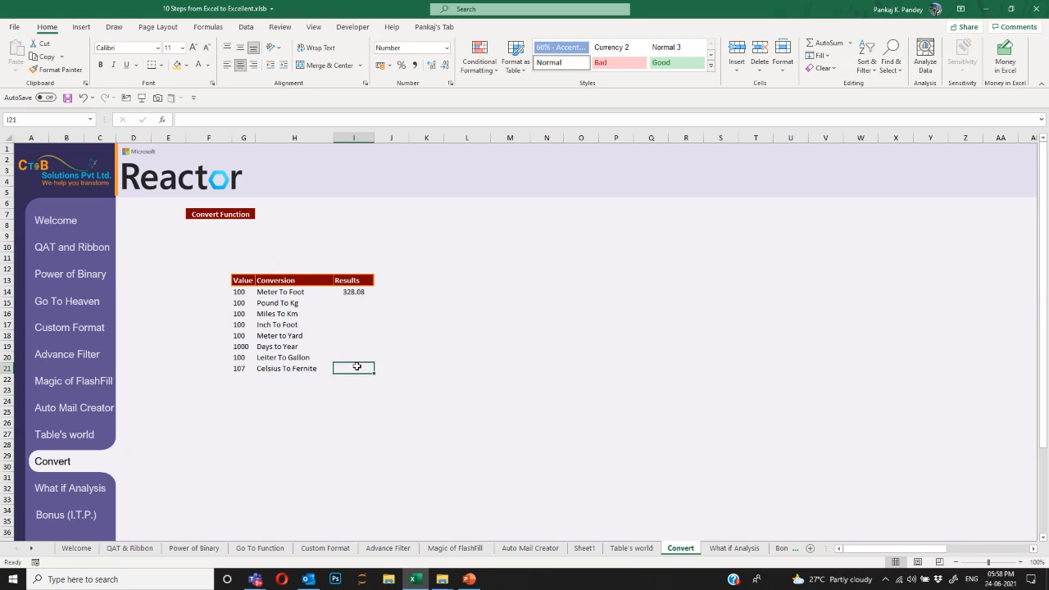
text(=conver)
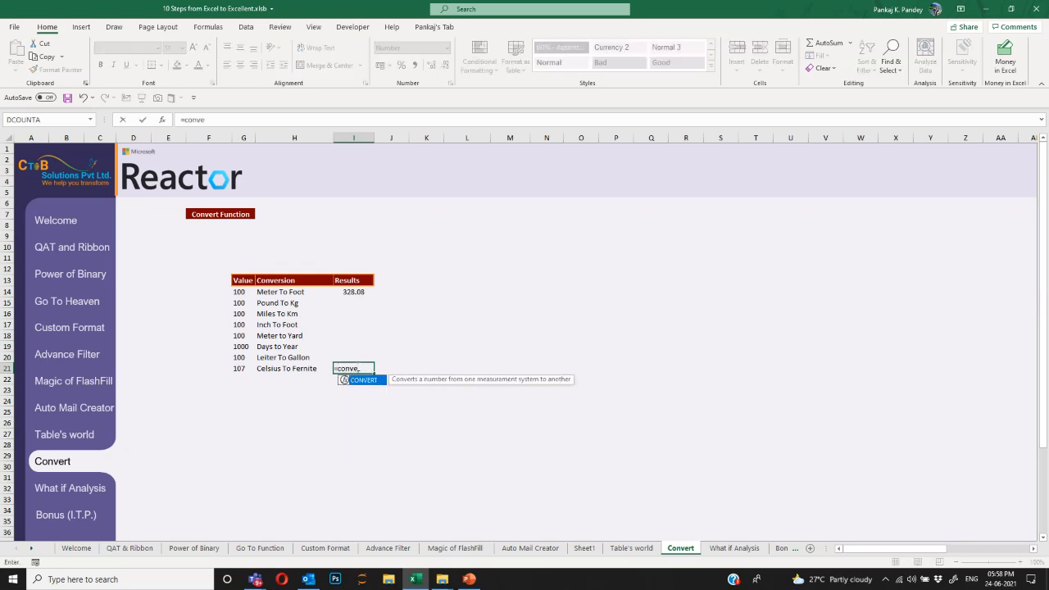
key(Tab)
key(Left)
key(Left)
text(,)
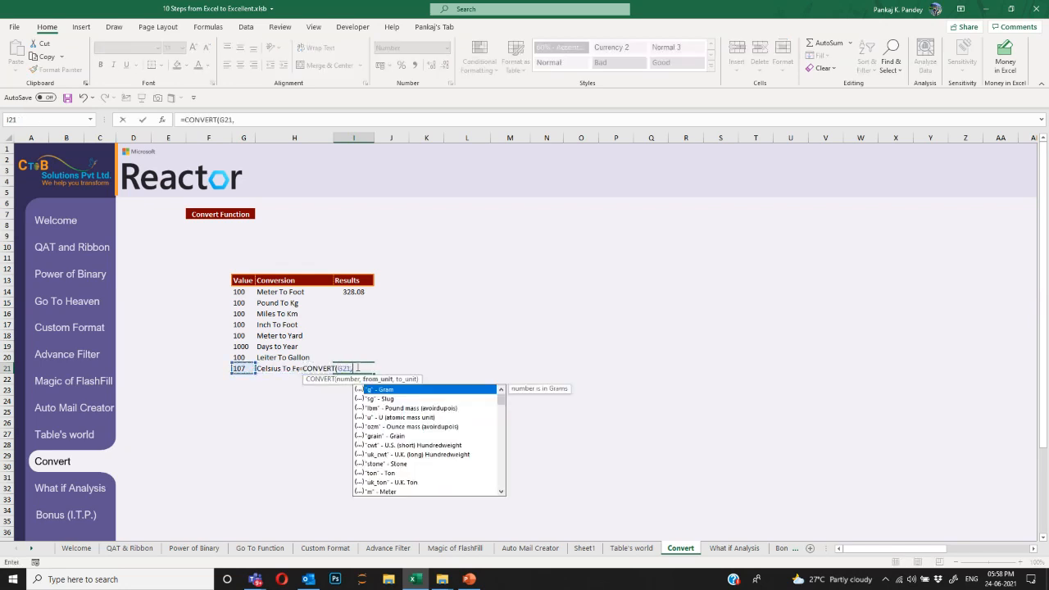
key(Down)
key(Down)
key(Down)
key(Down)
key(Down)
key(Down)
key(Down)
key(Down)
key(Down)
key(Down)
key(Down)
key(Down)
key(Down)
key(Down)
key(Down)
key(Down)
key(Down)
key(Down)
key(Down)
key(Down)
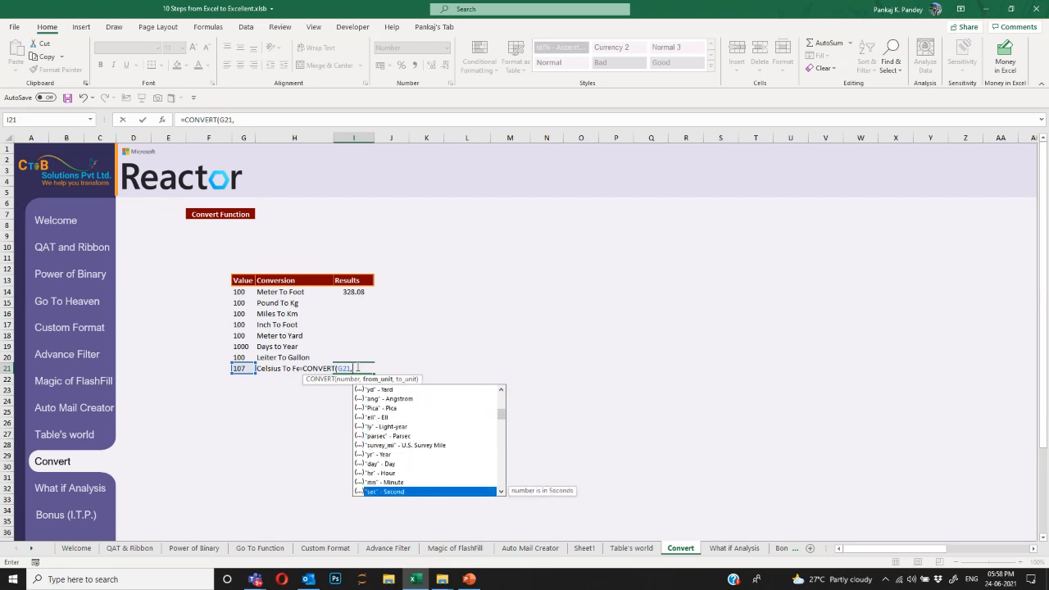
key(Down)
key(Down)
key(Down)
key(Down)
key(Down)
key(Down)
key(Down)
key(Down)
key(Down)
key(Down)
key(Down)
key(Down)
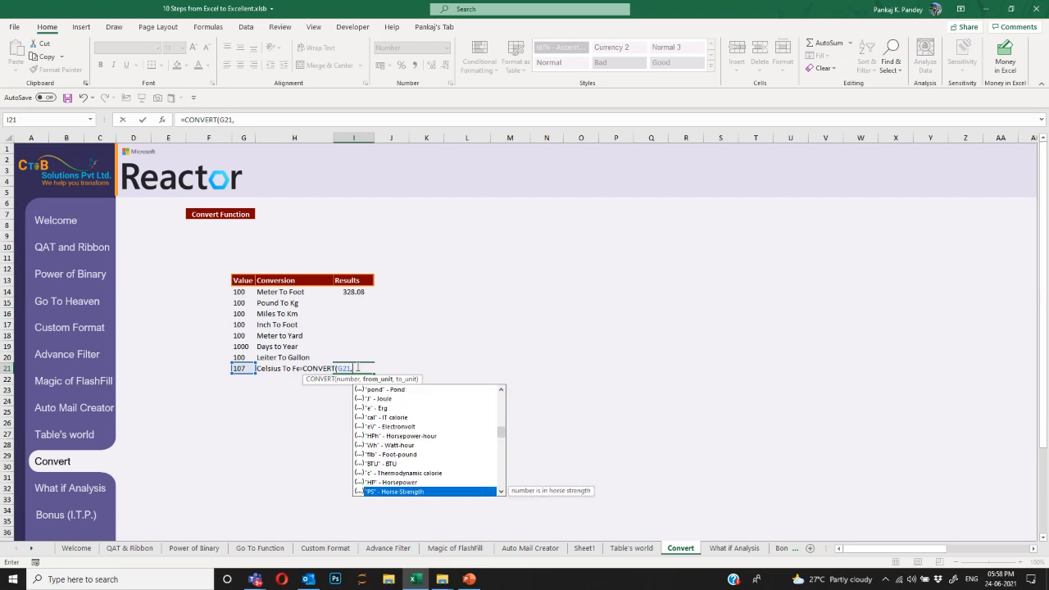
key(Down)
key(Down)
key(Down)
key(Up)
key(Up)
key(Up)
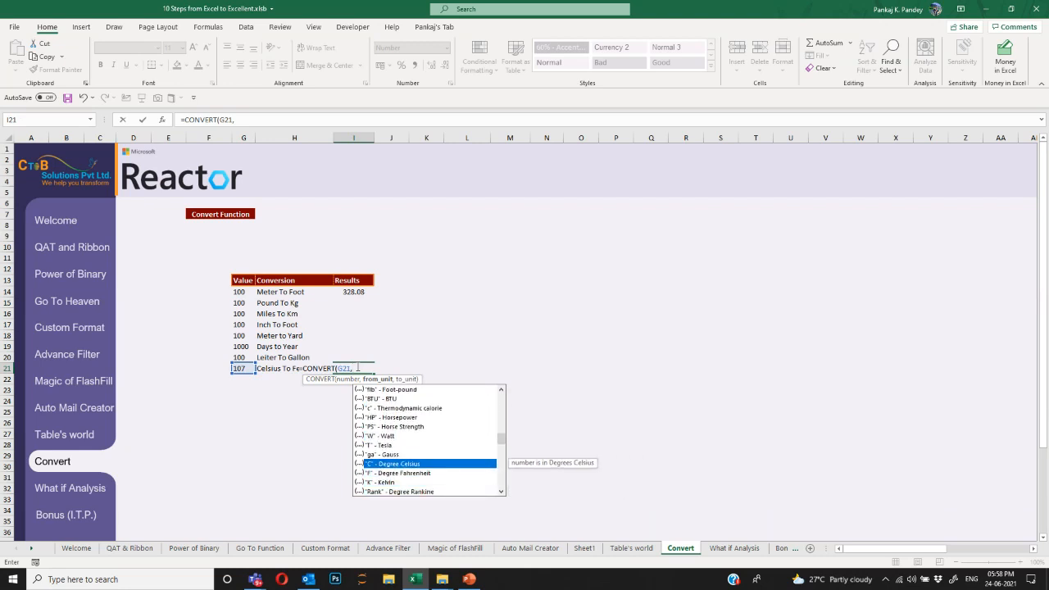
key(Escape)
text("C","F")
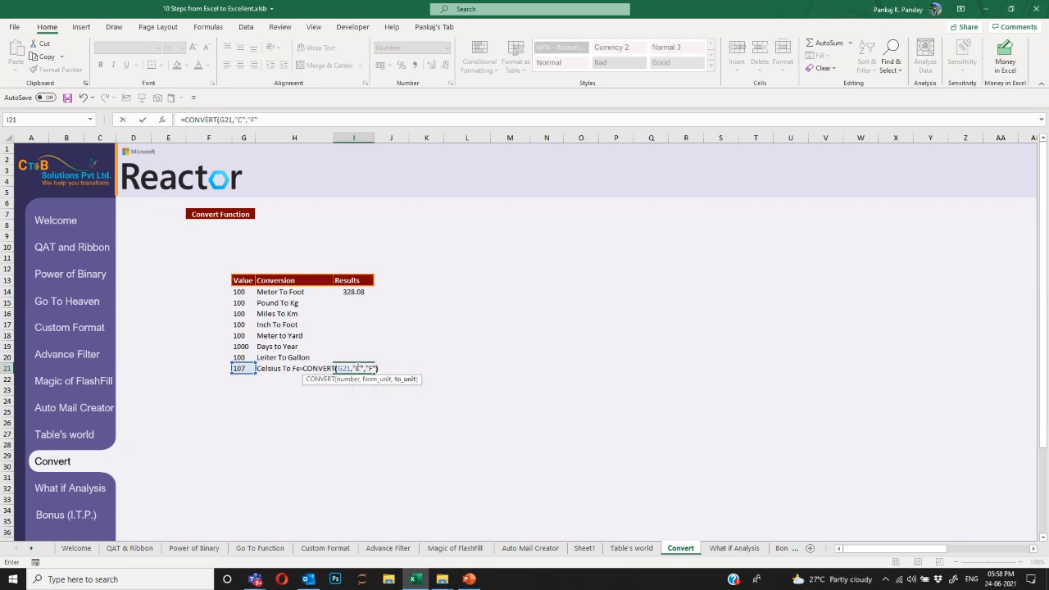
key(ctrl+Return)
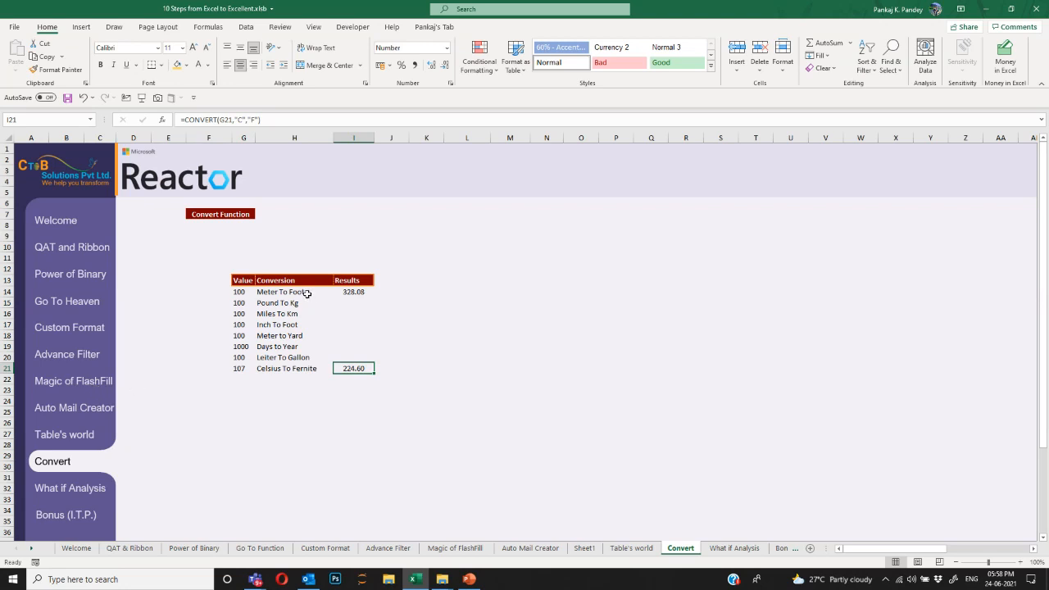
Select the conversion names H14:H21 and Results I14:I21 to review them.
drag(295, 292, 307, 368)
drag(344, 293, 356, 368)
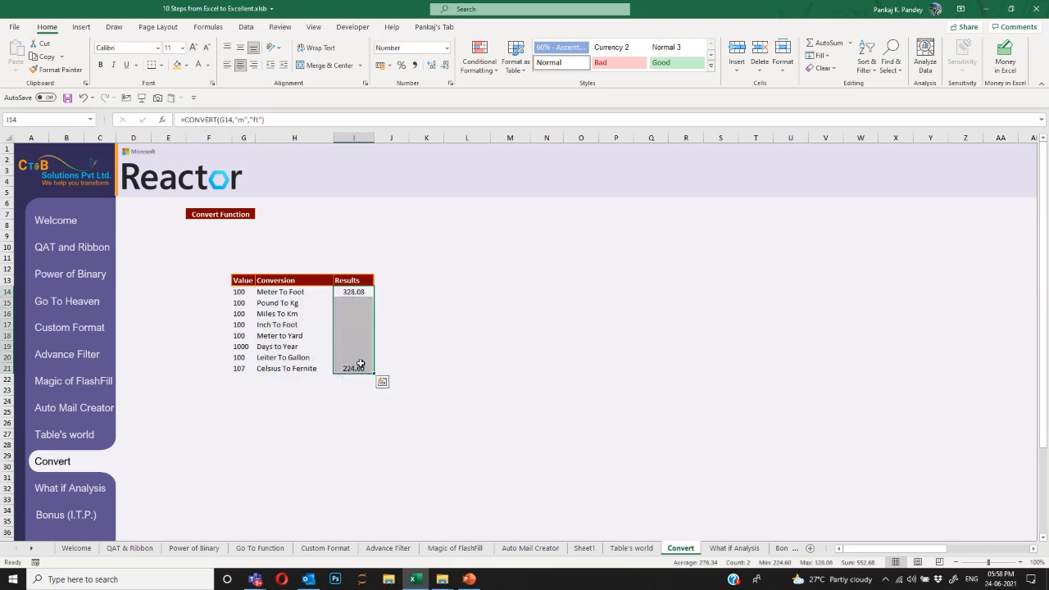
click(240, 279)
click(95, 492)
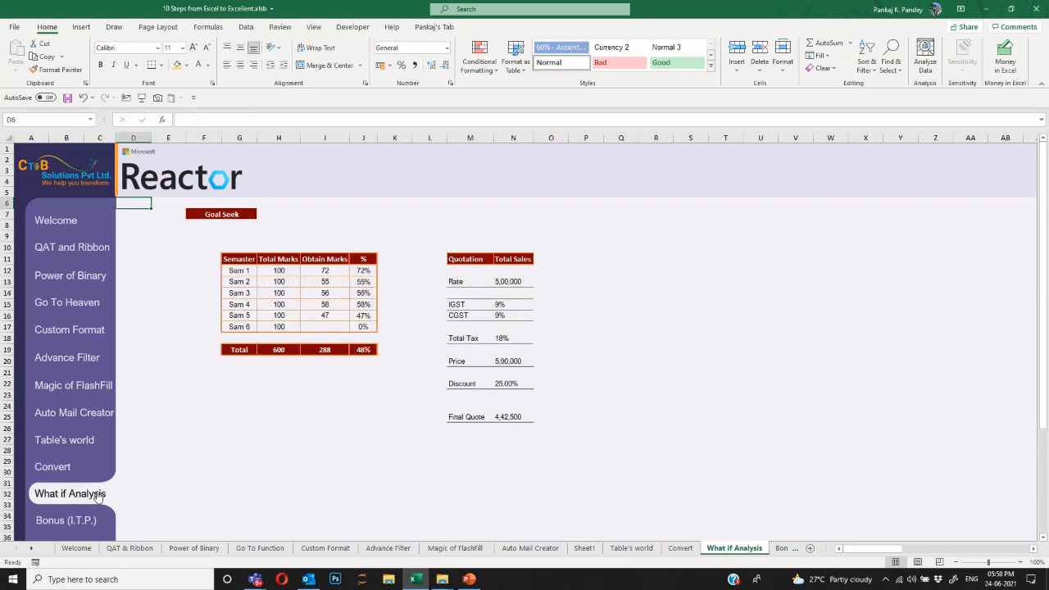
click(232, 214)
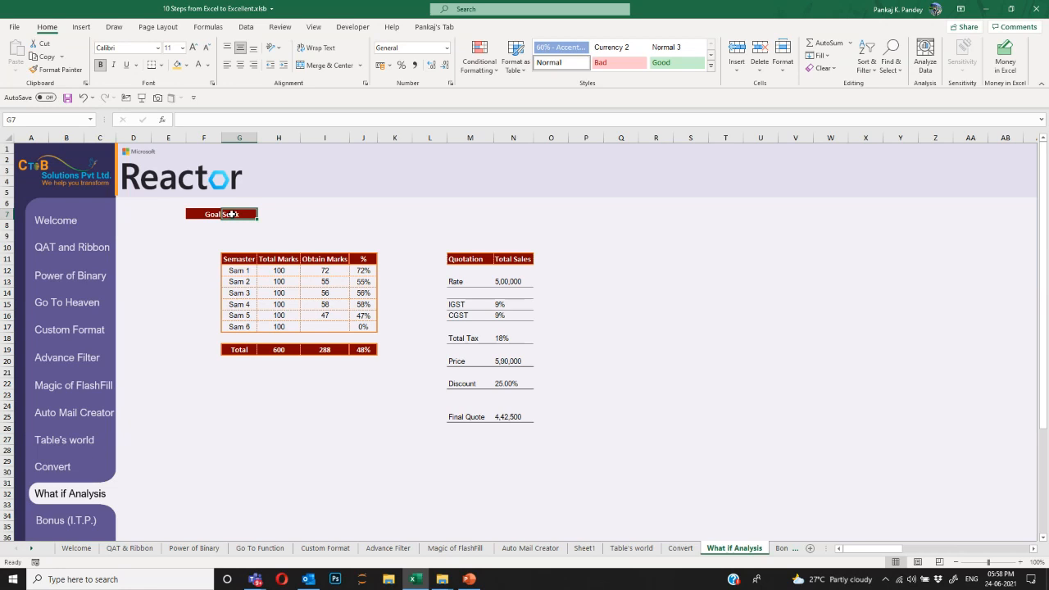
click(246, 27)
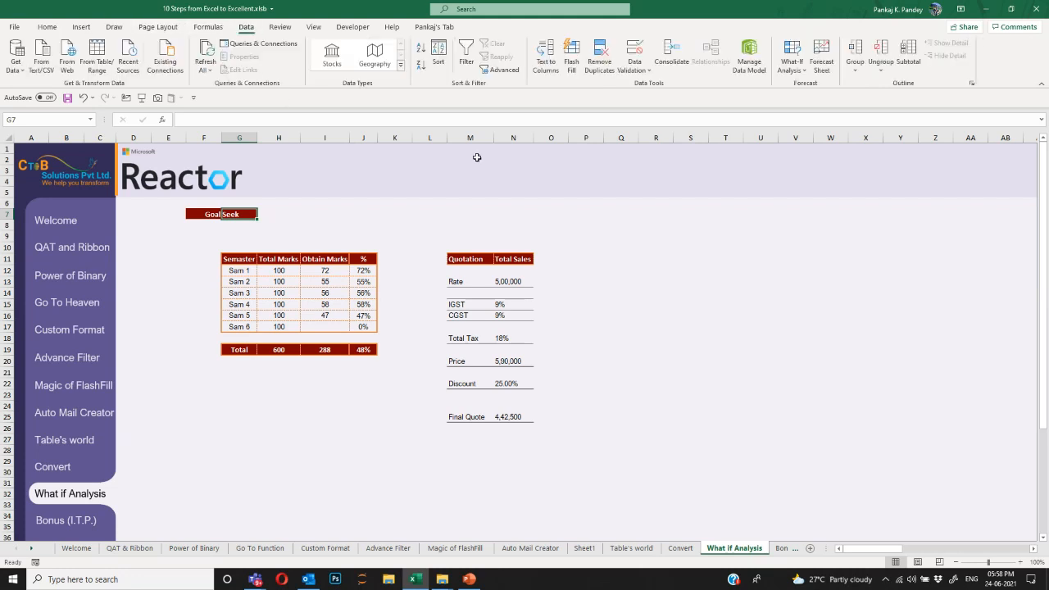
click(793, 70)
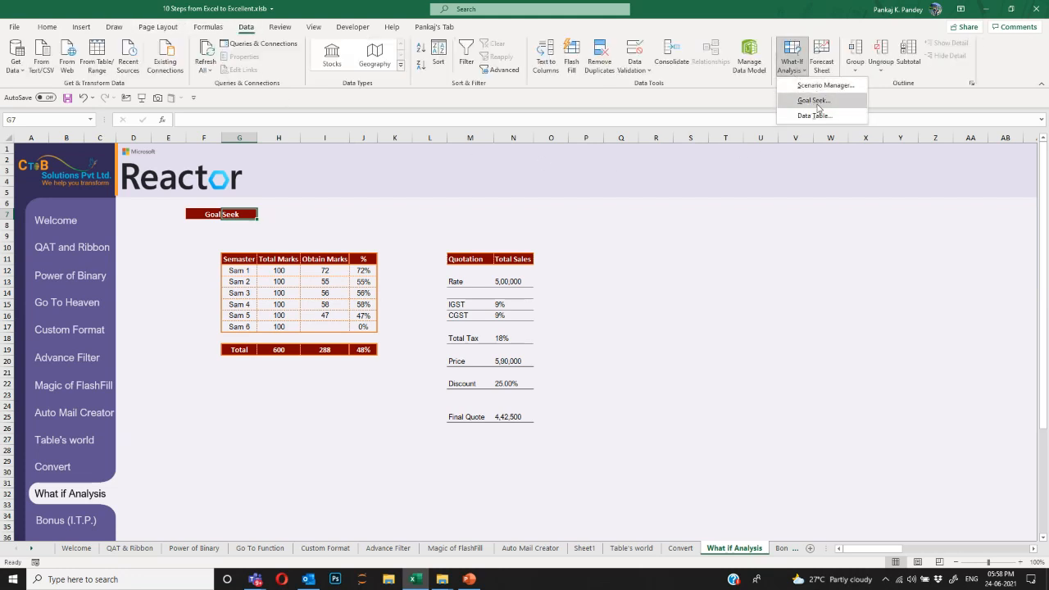
click(785, 237)
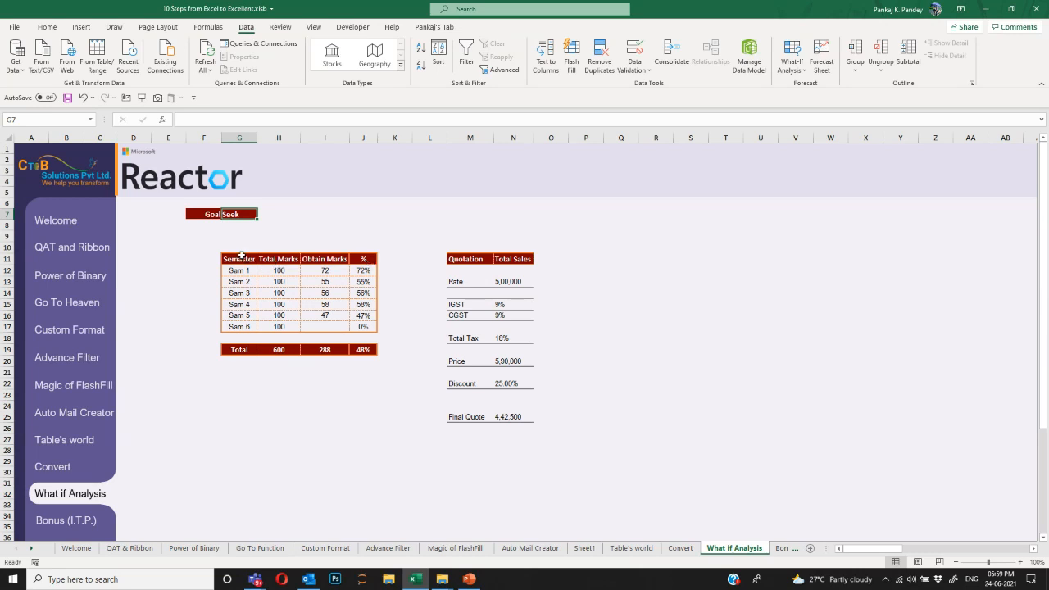
Review the Sam 1–5 obtained marks and the % column, ending on J19's 48% total.
drag(237, 270, 363, 326)
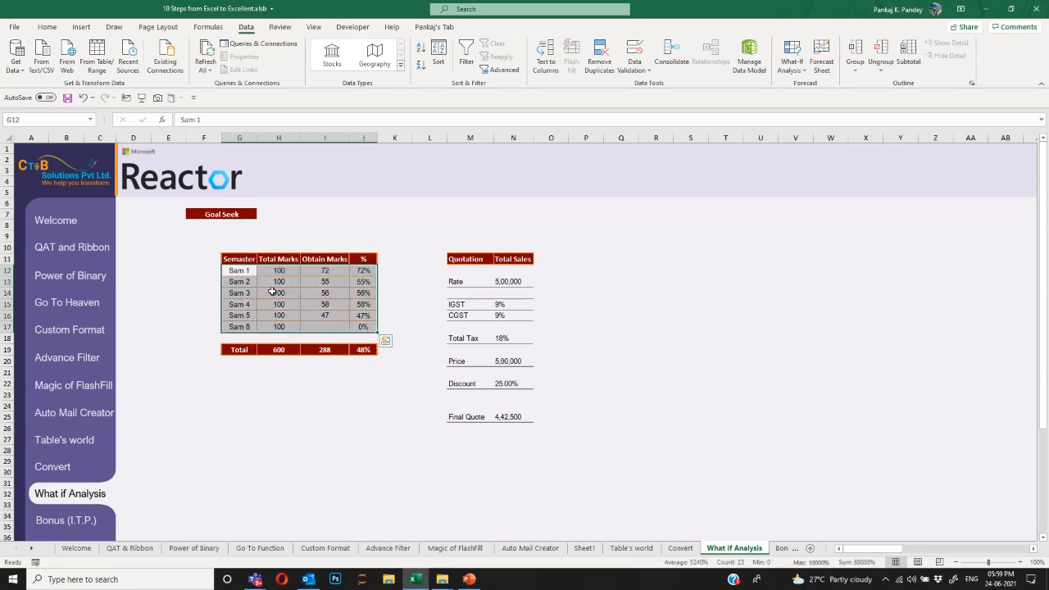
click(244, 271)
click(339, 272)
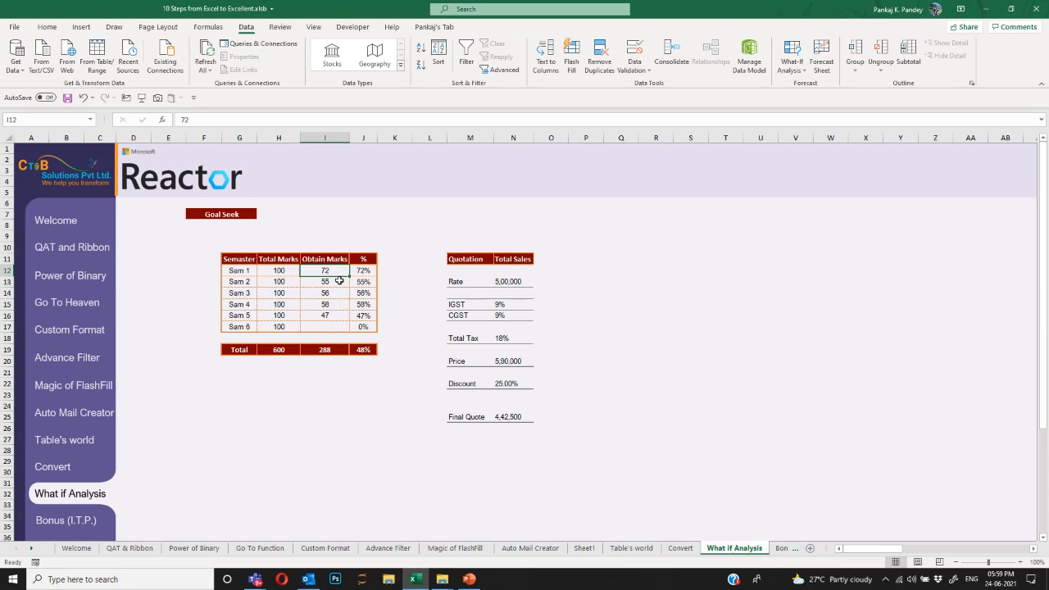
click(335, 282)
click(335, 293)
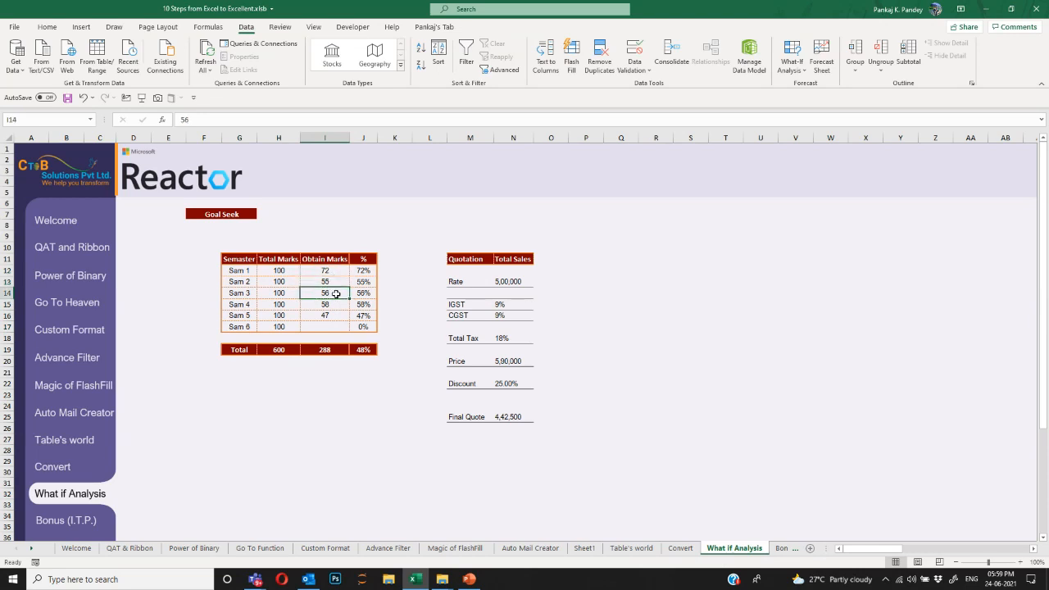
click(337, 304)
drag(363, 271, 363, 326)
click(364, 348)
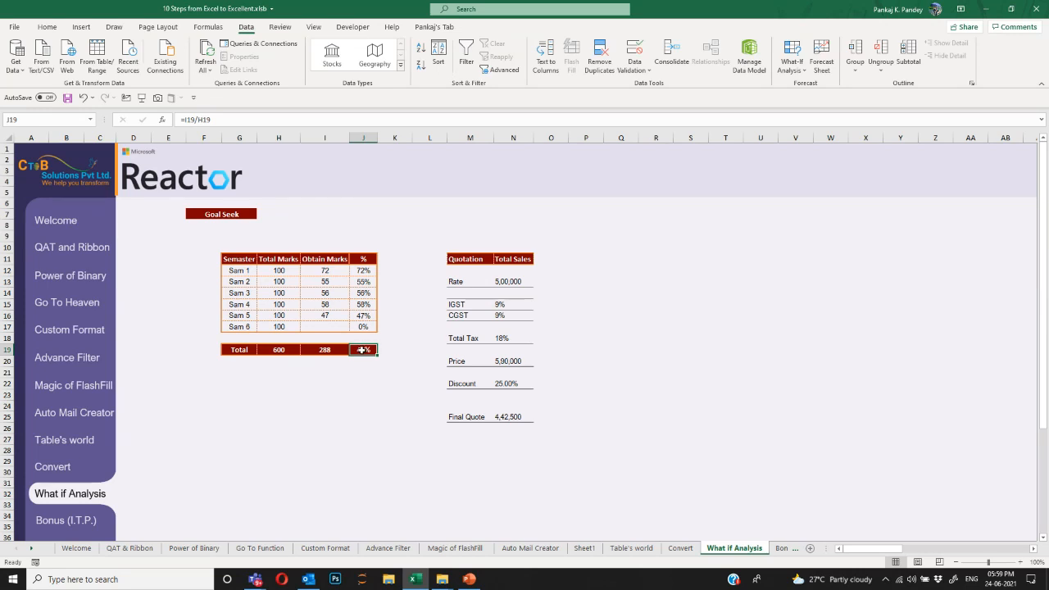
Confirm J19 computes =I19/H19 with Sam 6's I17 blank, and open What-If Analysis.
click(381, 370)
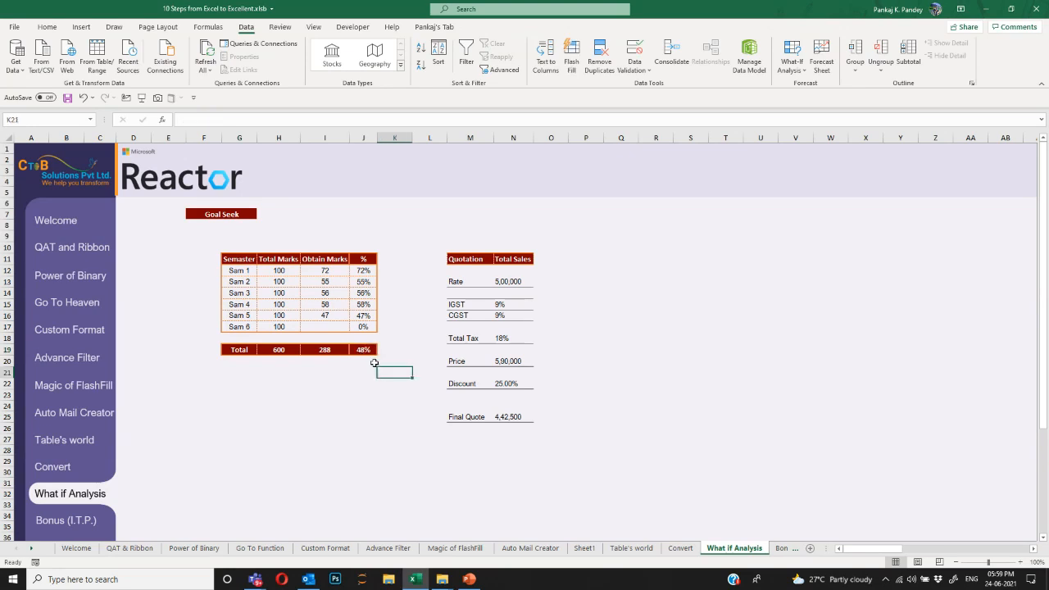
click(367, 351)
click(331, 329)
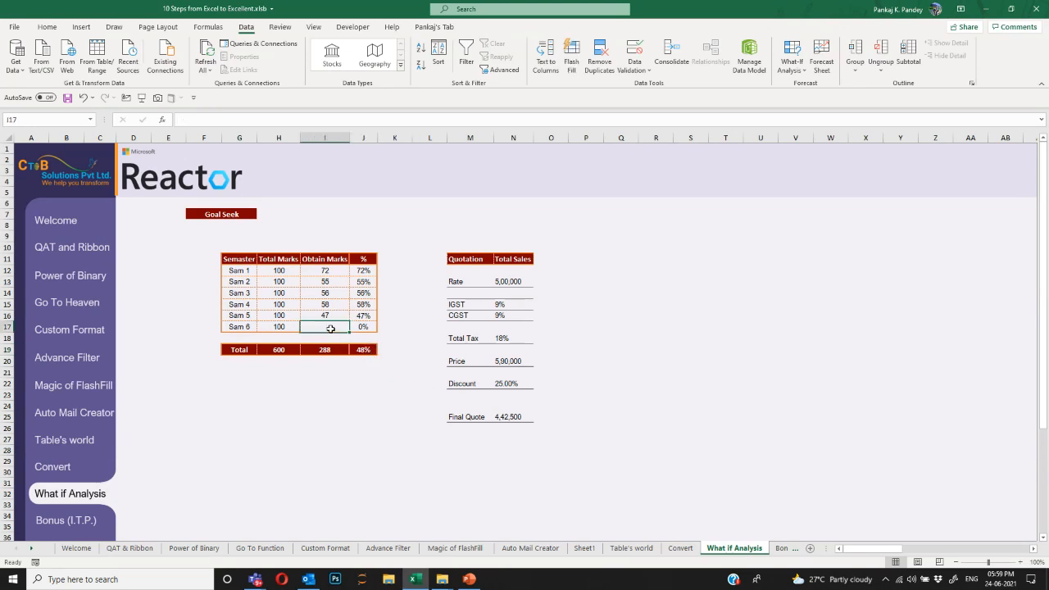
click(366, 353)
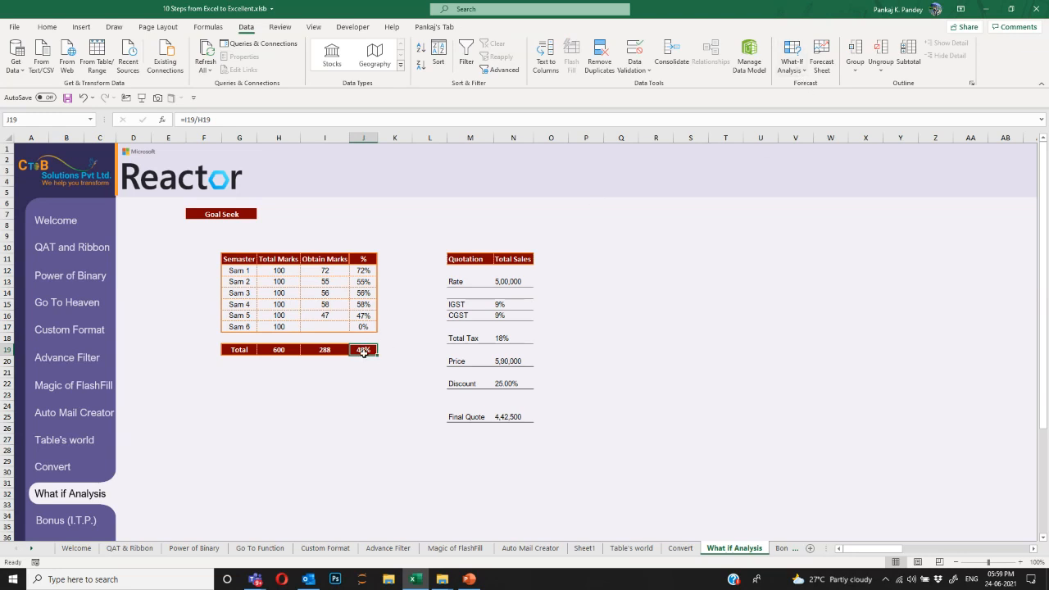
double_click(364, 351)
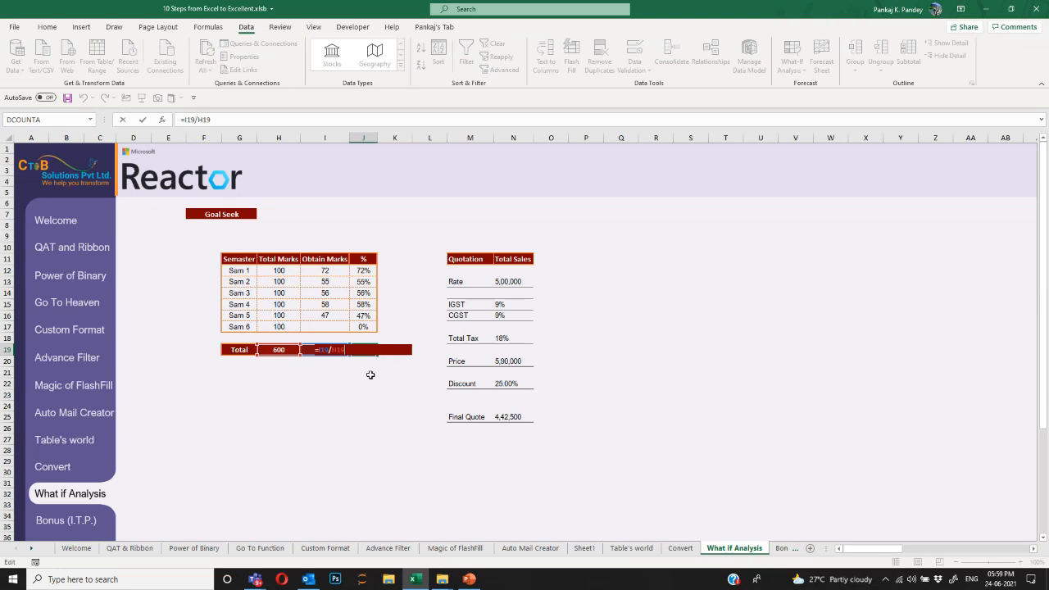
key(Escape)
double_click(368, 355)
key(Escape)
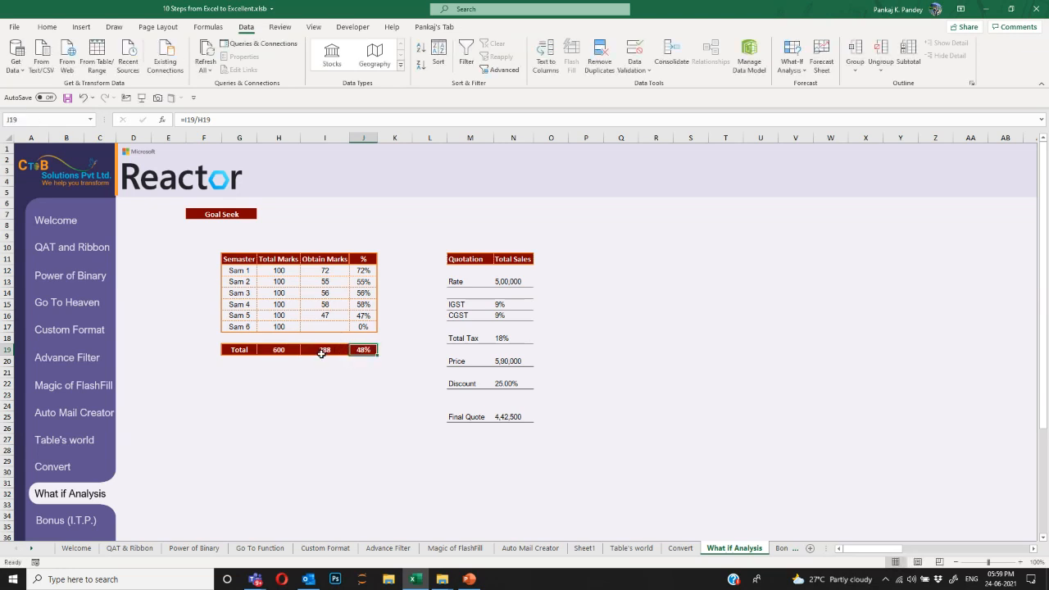
click(333, 327)
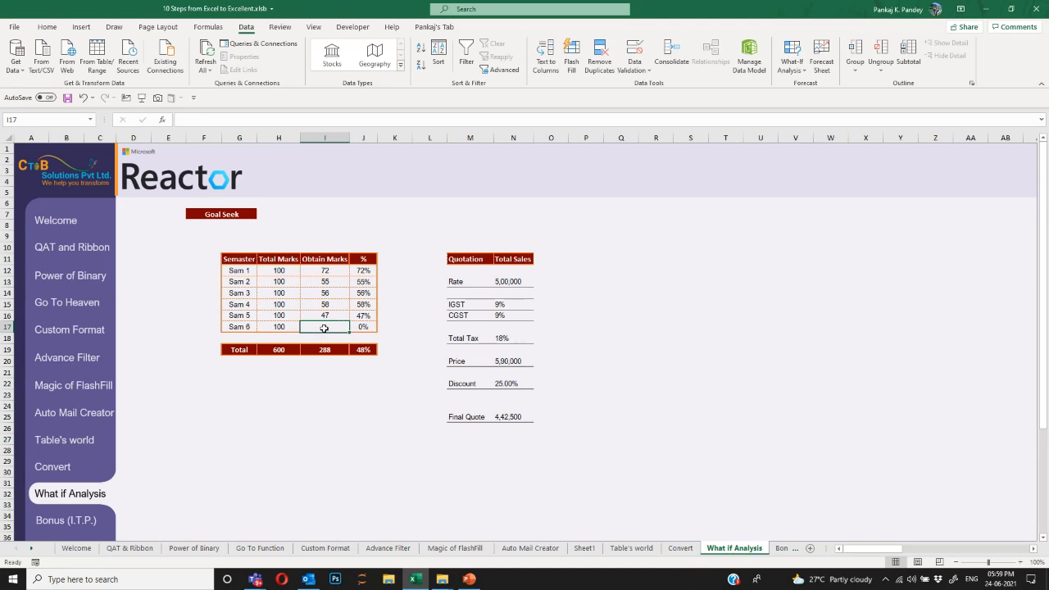
click(375, 355)
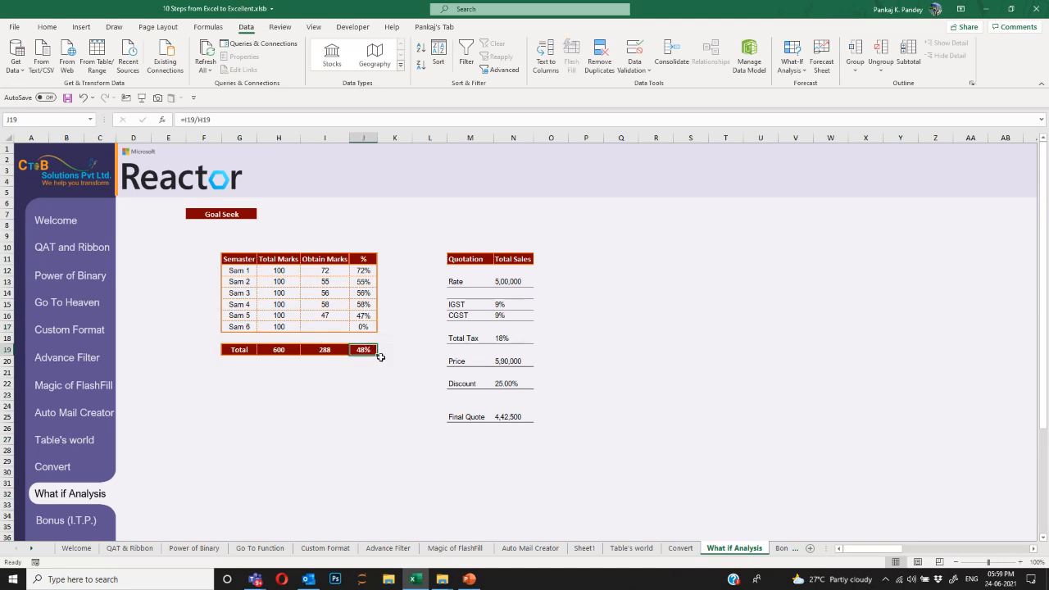
double_click(379, 357)
key(Escape)
click(801, 71)
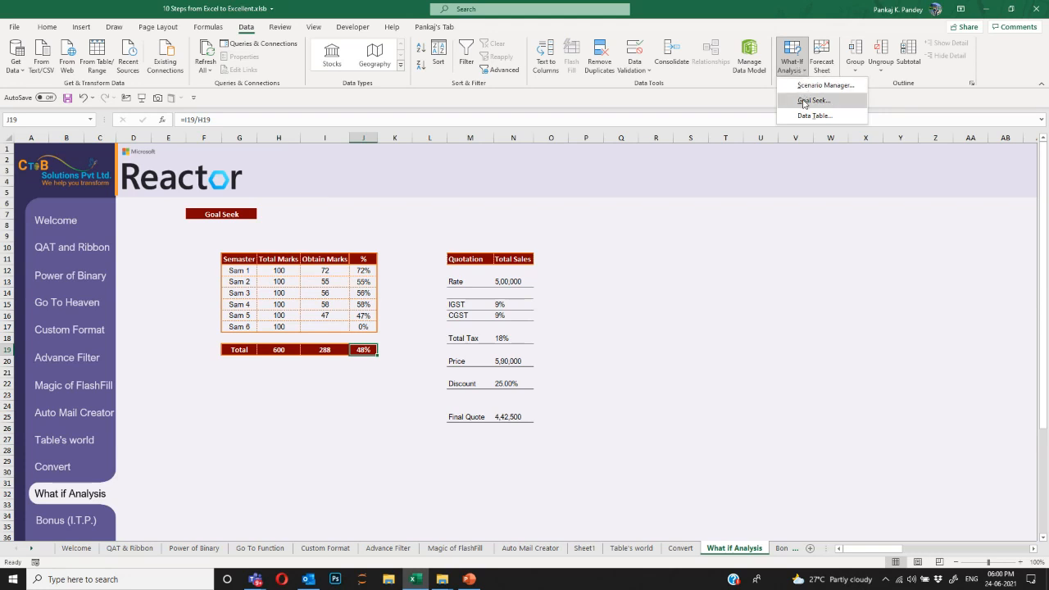
Goal-seek J19 to 60% by changing Sam 6's marks in I17, which become 72.
click(804, 101)
drag(395, 204, 631, 200)
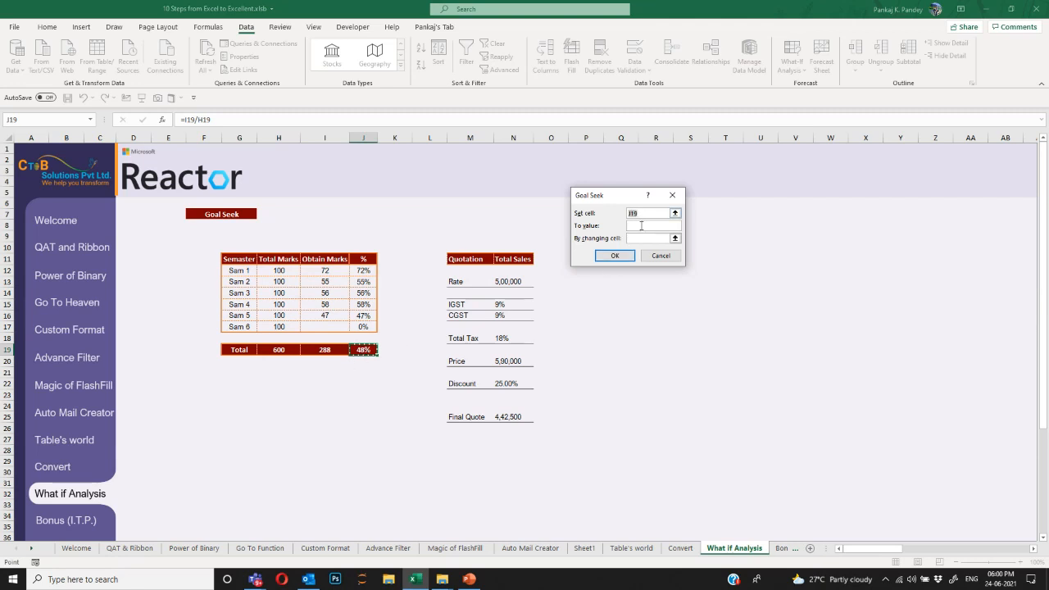
click(642, 225)
text(60%)
click(641, 238)
click(335, 329)
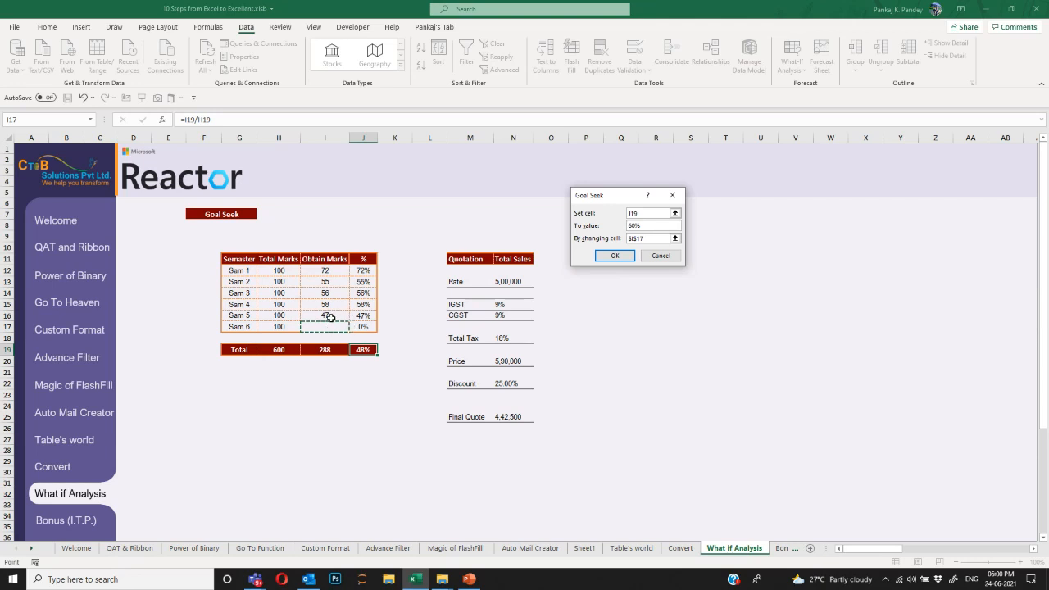
click(615, 256)
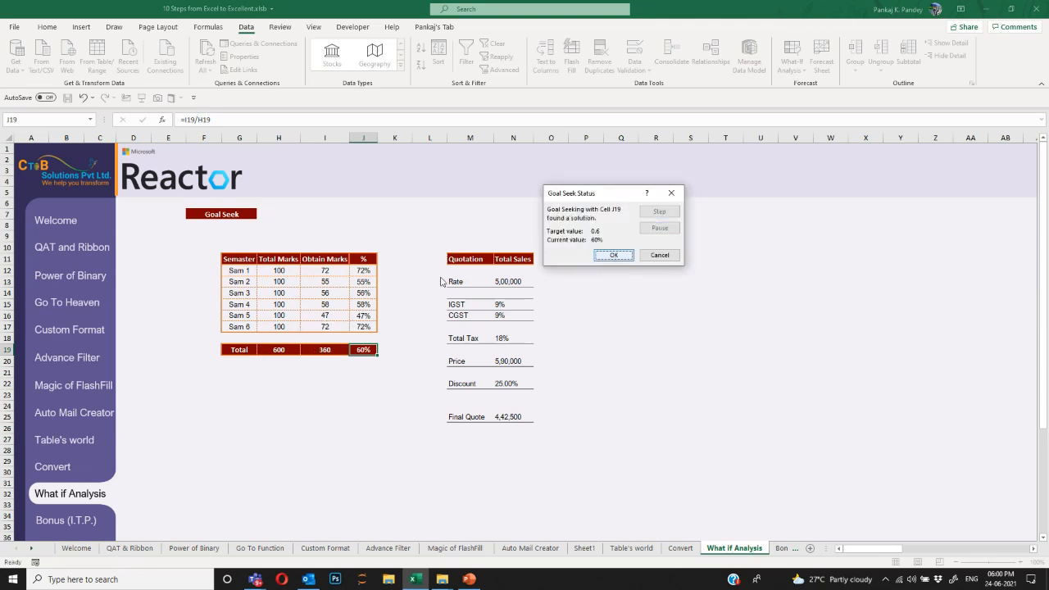
click(613, 254)
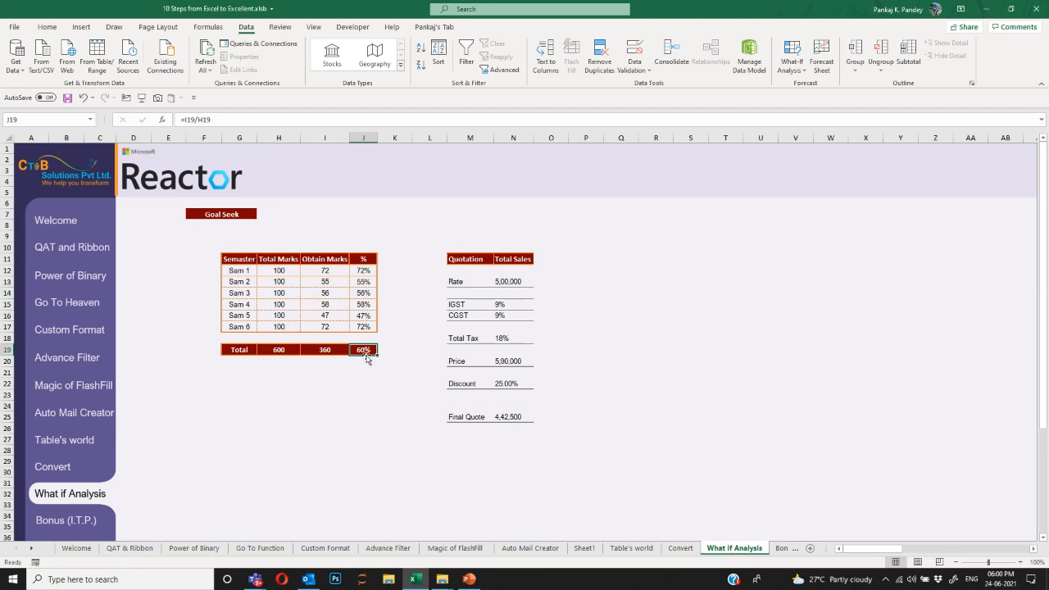
Review Sam 6's solved marks, then the quotation's Rate, IGST, CGST, Total Tax, Price, Discount and Final Quote cells.
click(344, 328)
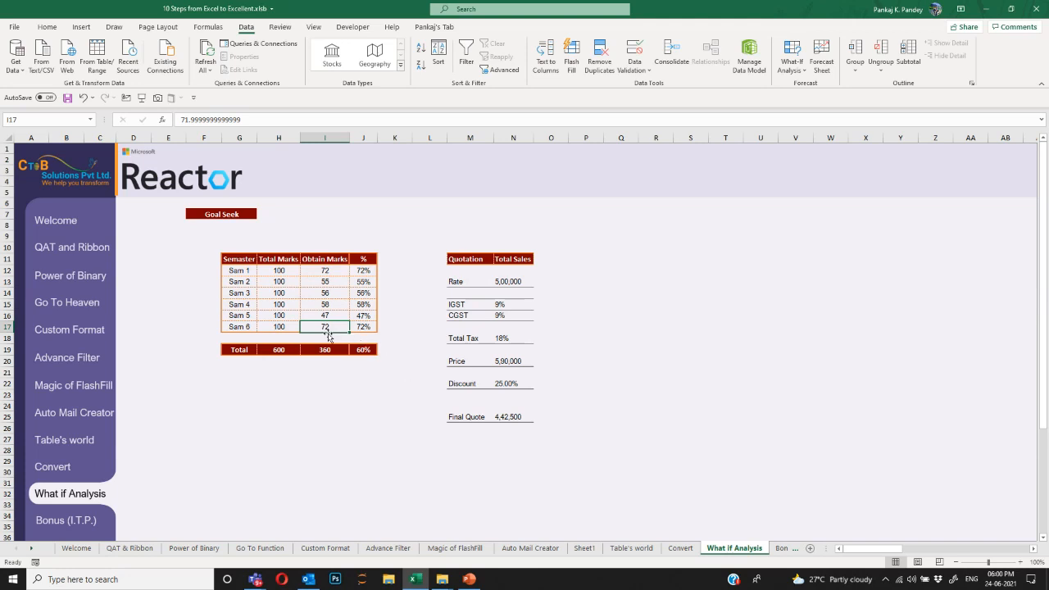
drag(246, 328, 363, 339)
click(363, 349)
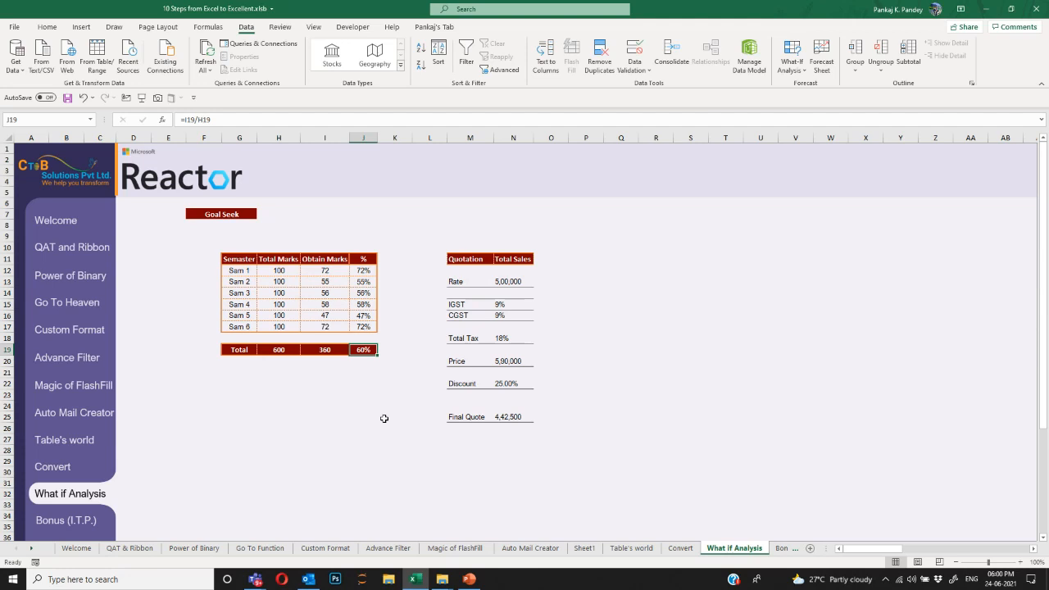
click(509, 282)
drag(460, 285, 511, 282)
click(511, 282)
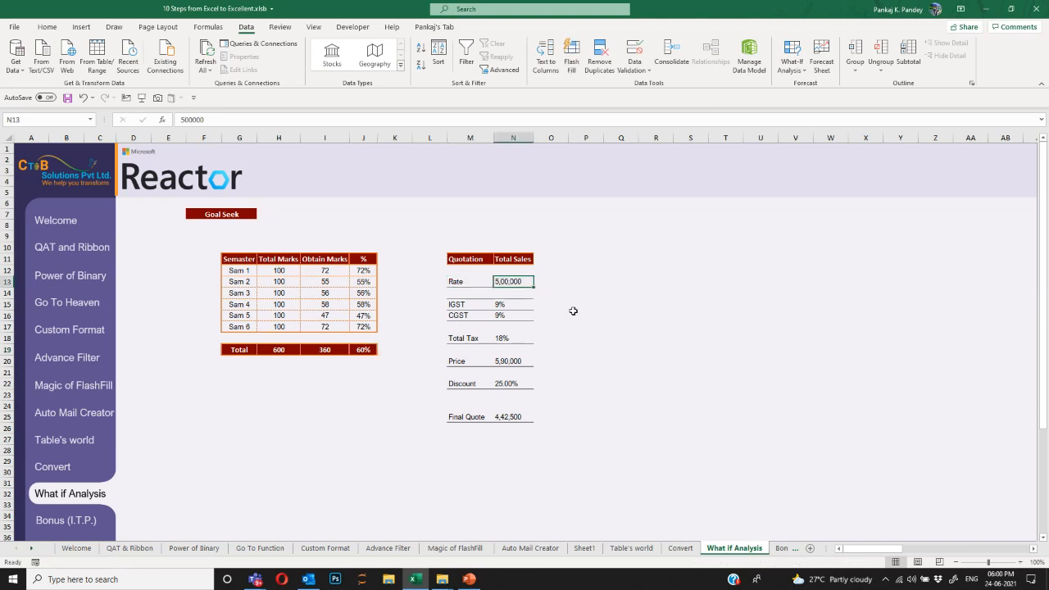
click(525, 305)
click(513, 315)
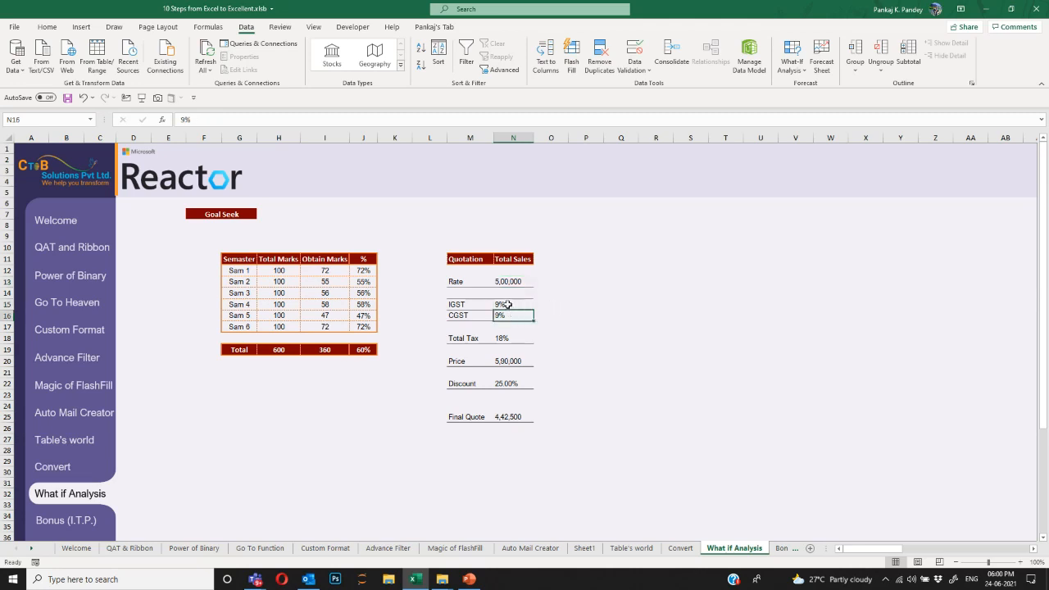
click(512, 338)
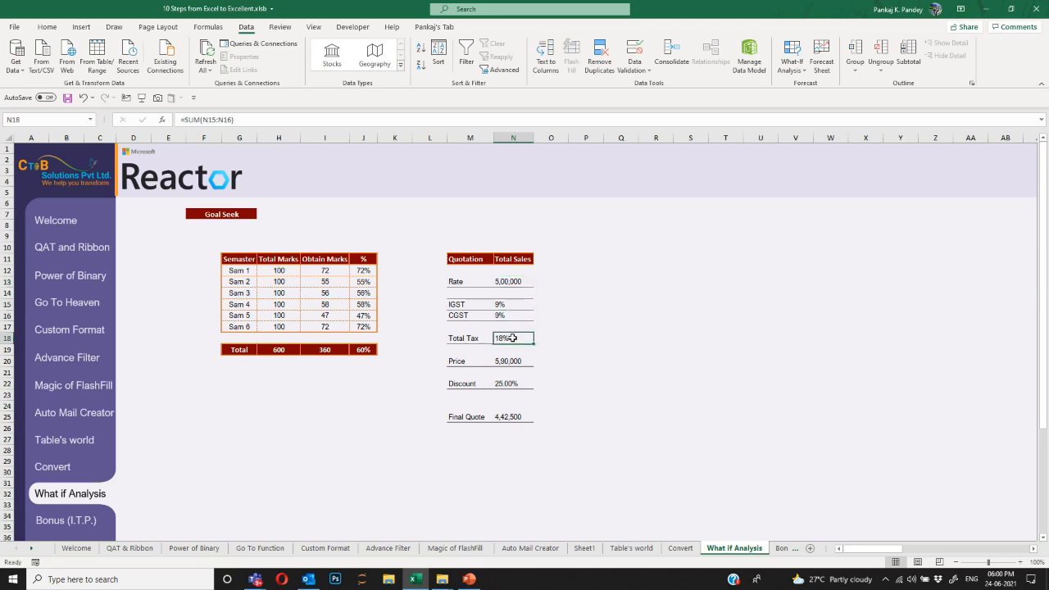
click(526, 361)
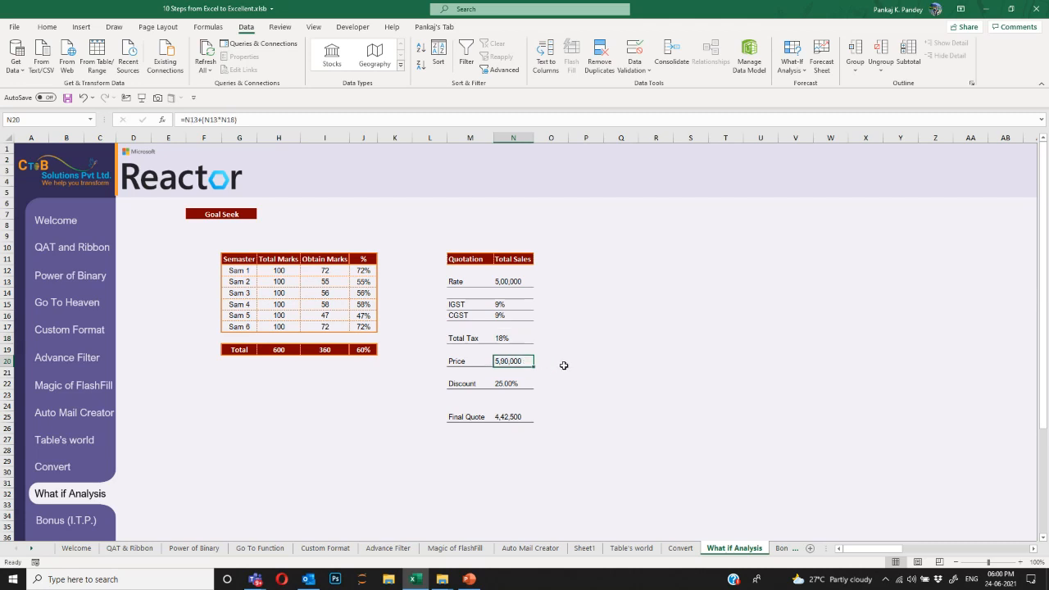
click(526, 385)
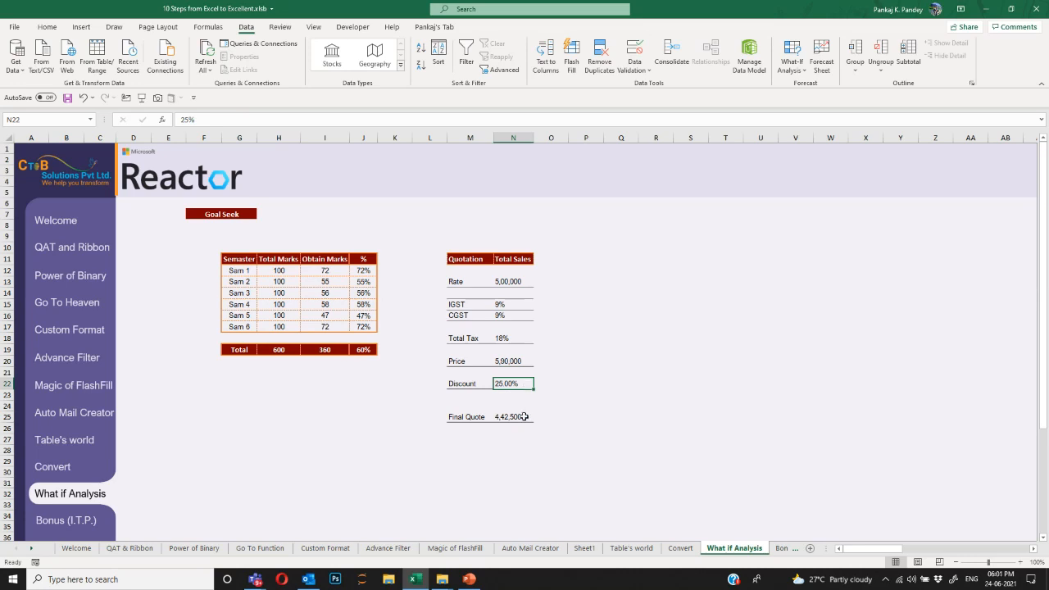
click(524, 416)
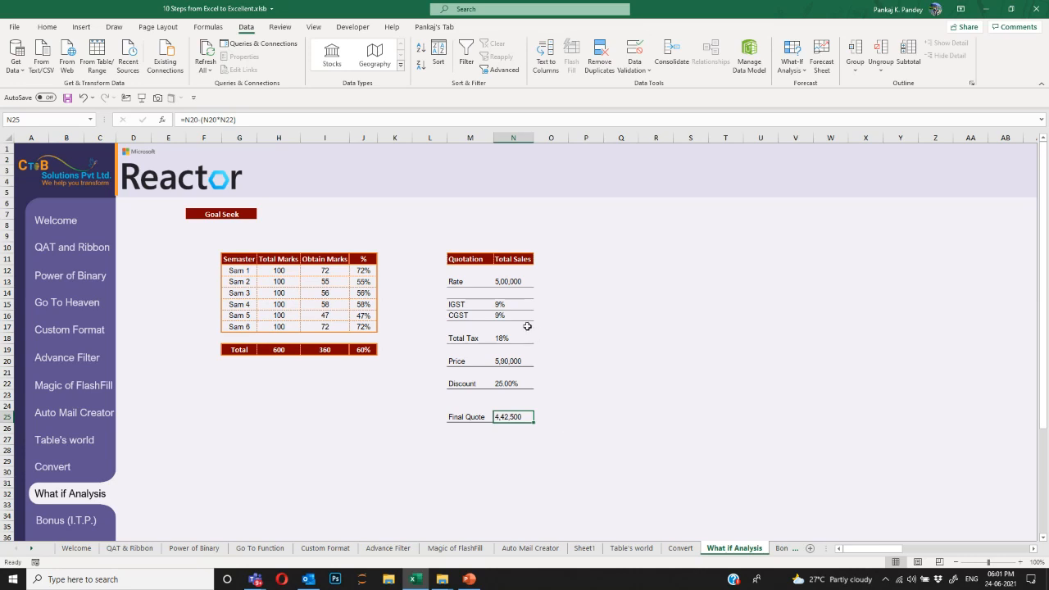
Try Discount 30% then 35% in N22, undoing back to 30% so Final Quote is 4,13,000.
drag(506, 304, 512, 337)
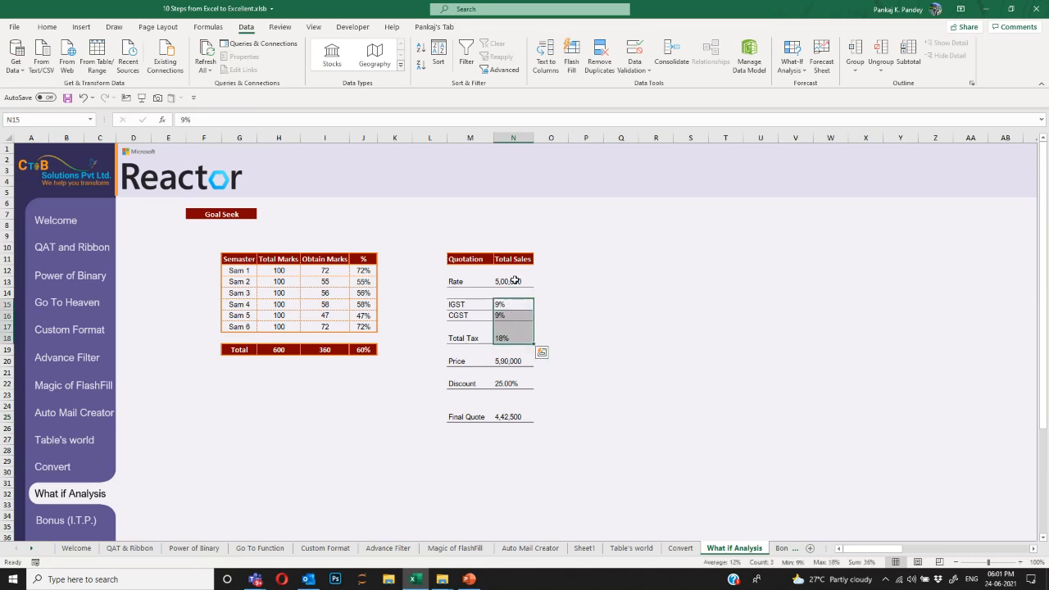
click(522, 384)
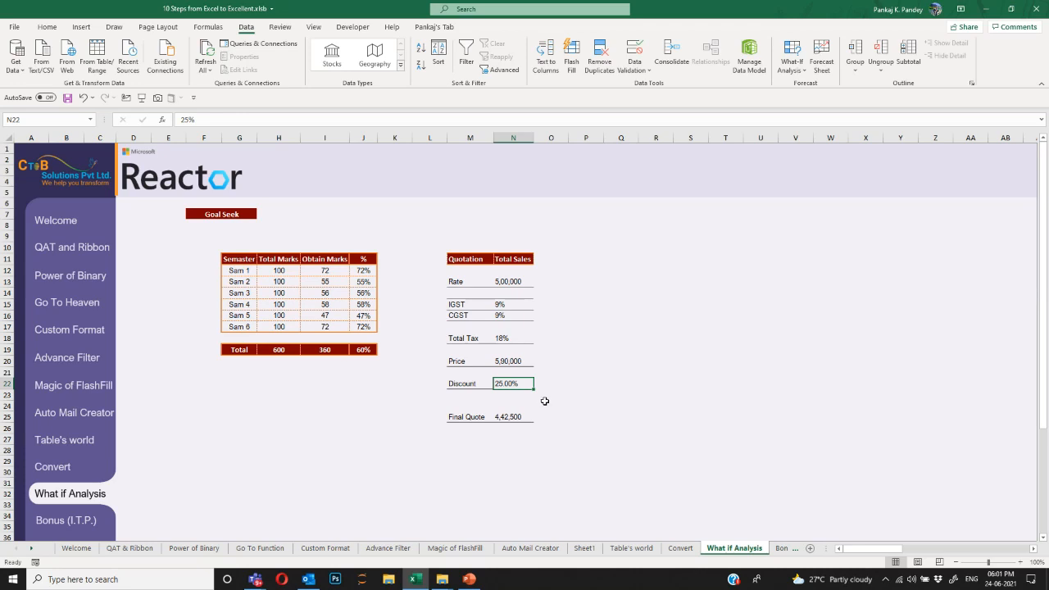
click(521, 417)
click(512, 384)
text(30)
key(Return)
key(Up)
text(35)
key(Return)
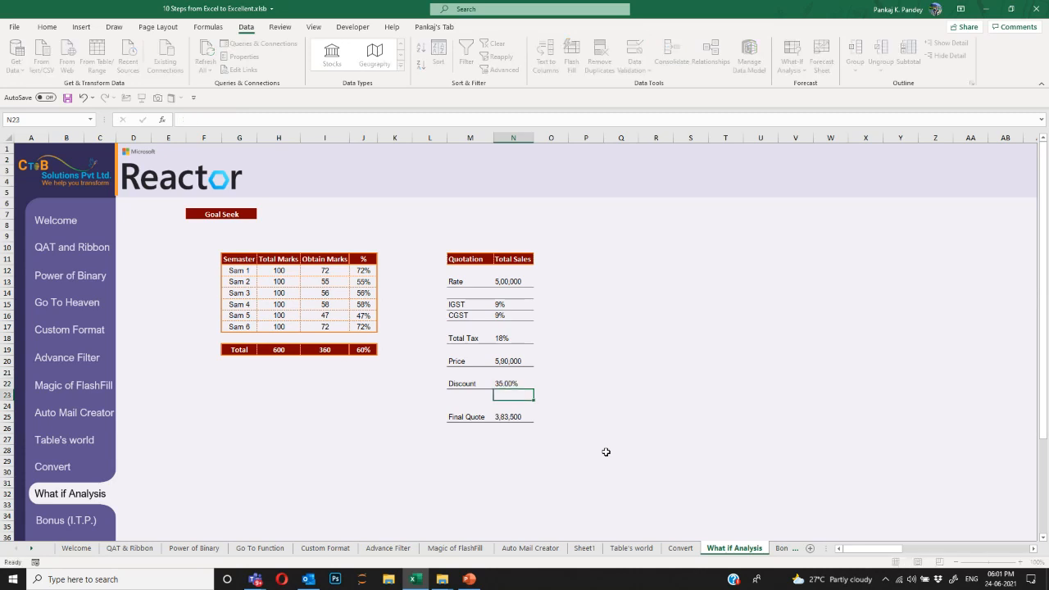
key(Right)
key(Up)
key(Left)
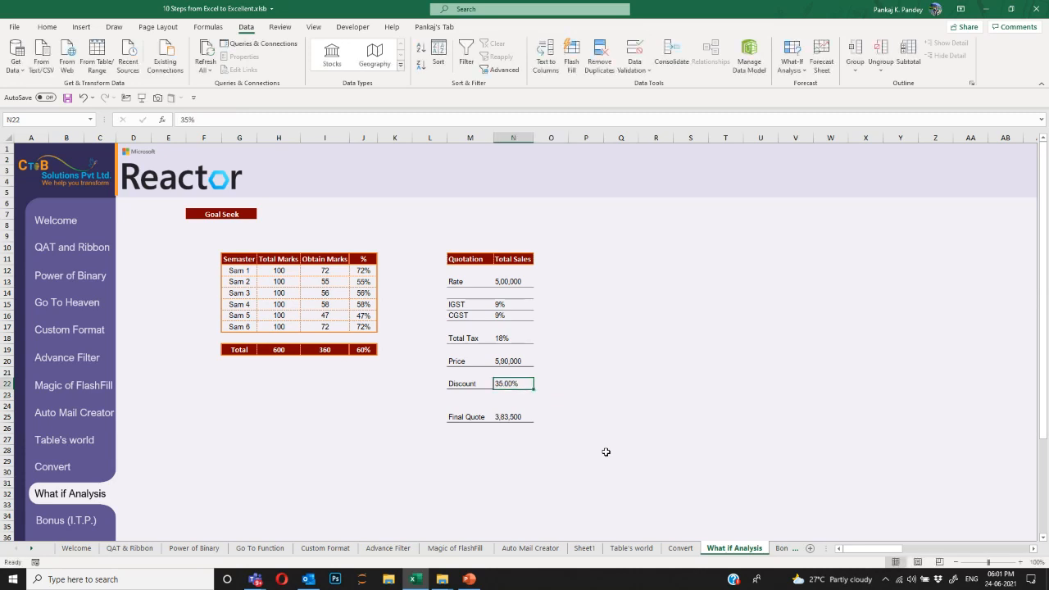
key(ctrl+z)
click(521, 416)
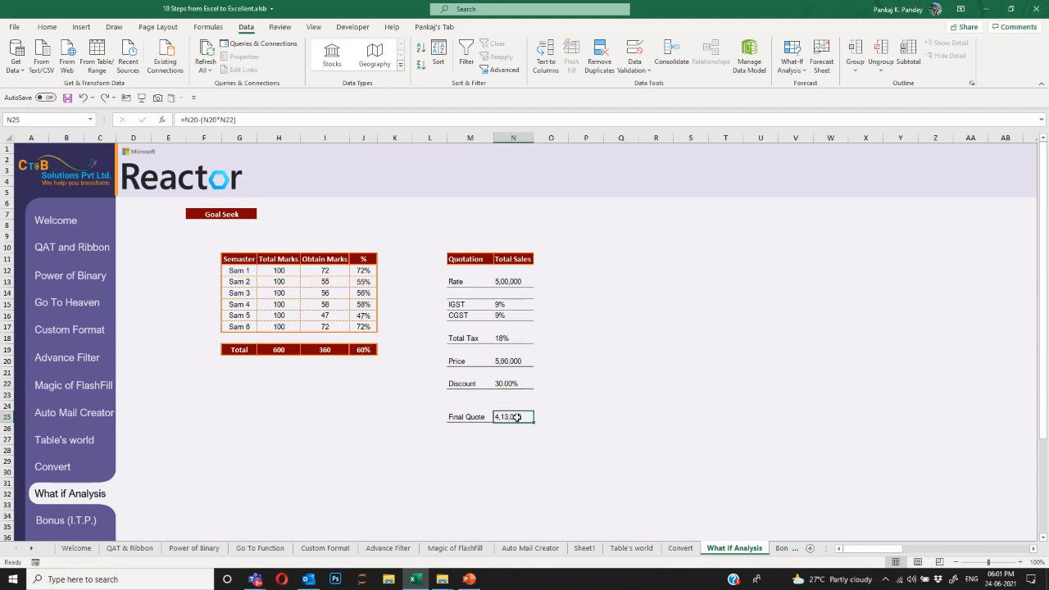
Goal-seek the Final Quote N25 to 400000 by varying Discount N22, which solves to 32.20%.
click(791, 64)
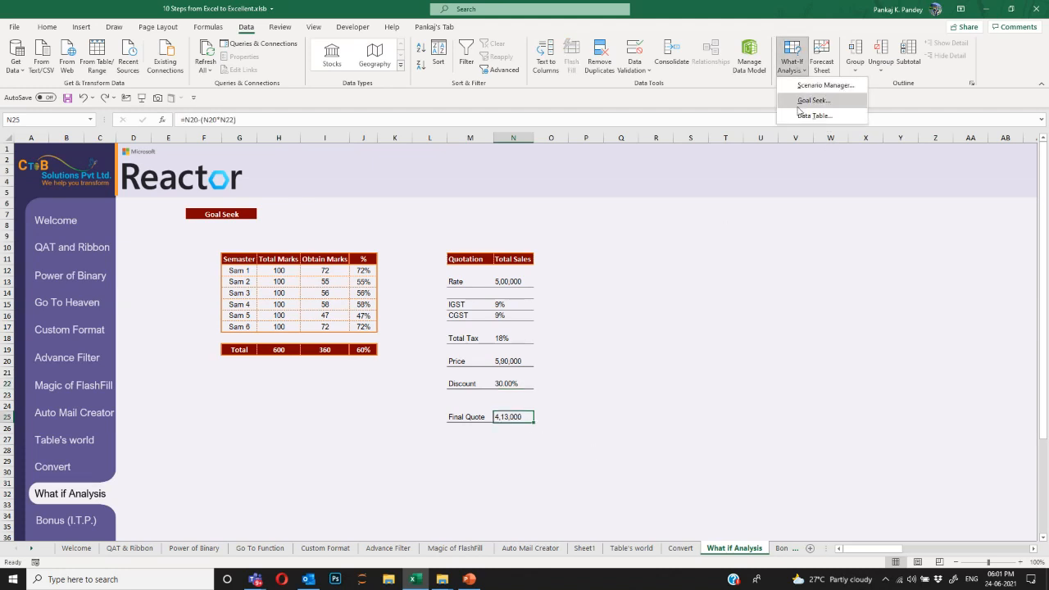
click(799, 102)
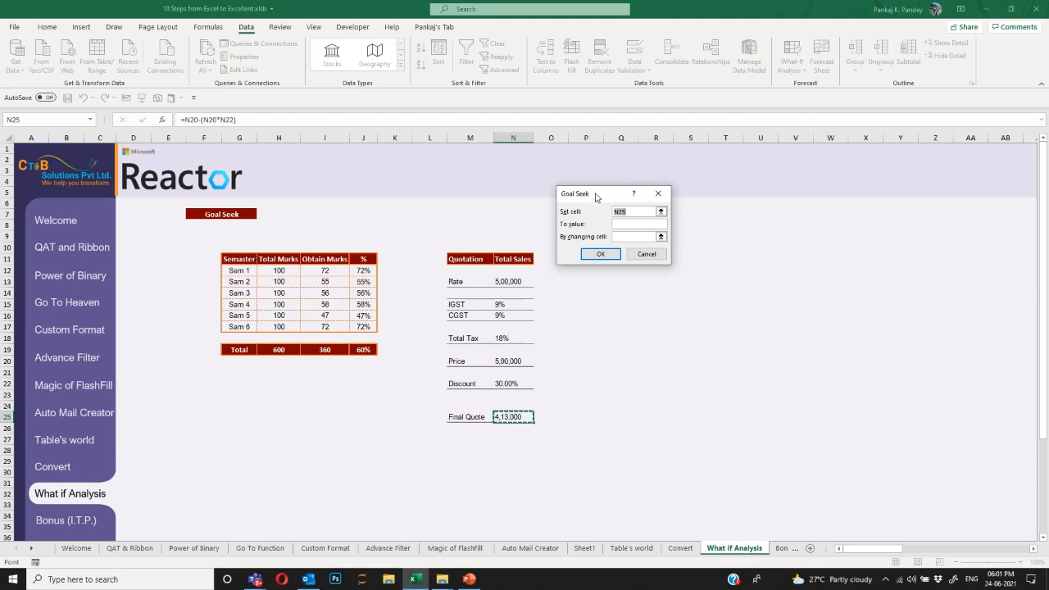
drag(596, 196, 771, 254)
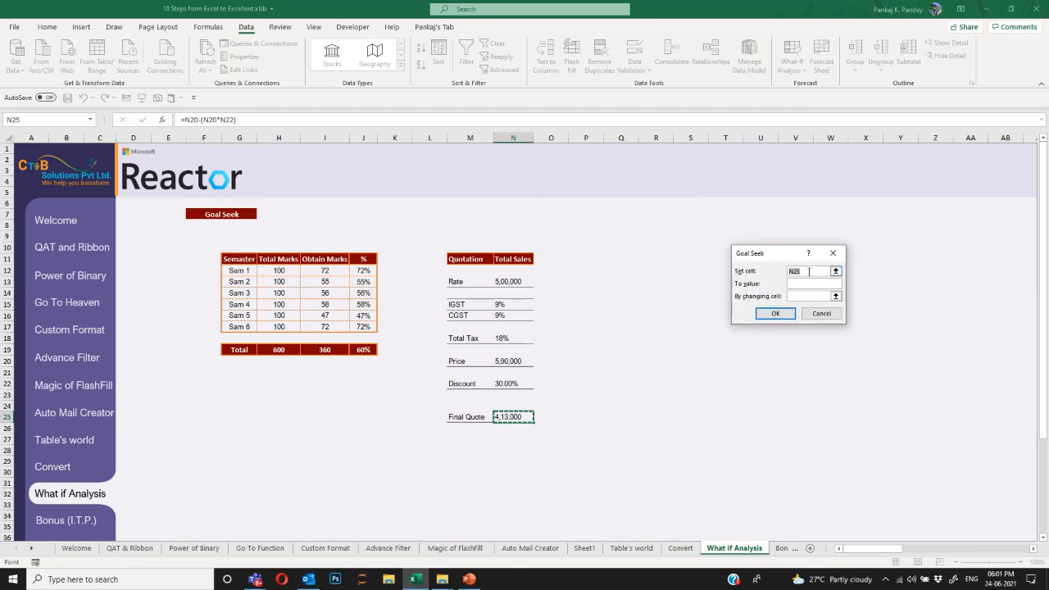
click(801, 283)
text(400000)
click(799, 295)
click(510, 384)
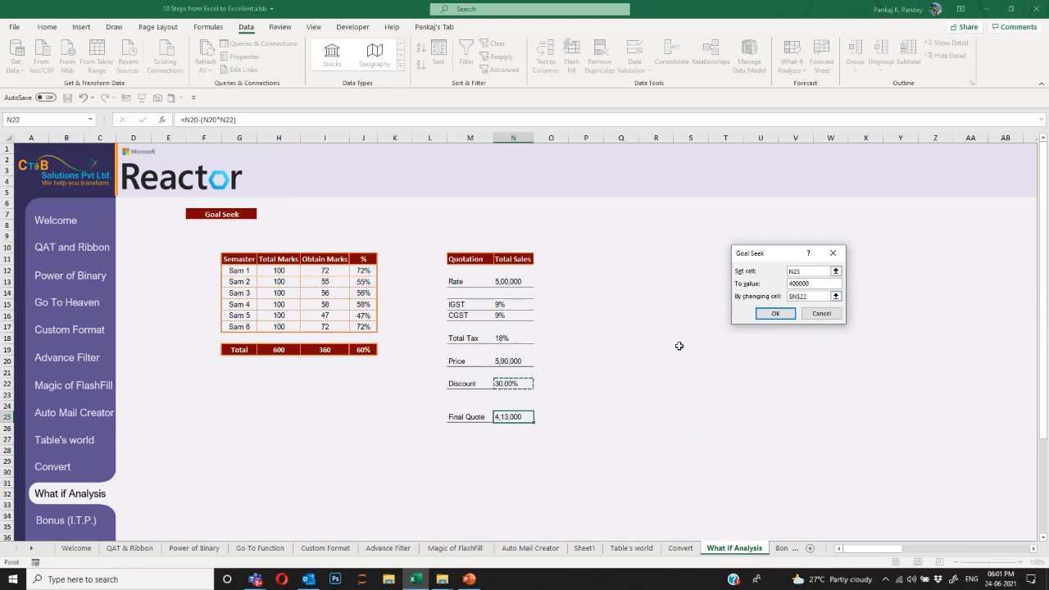
click(778, 314)
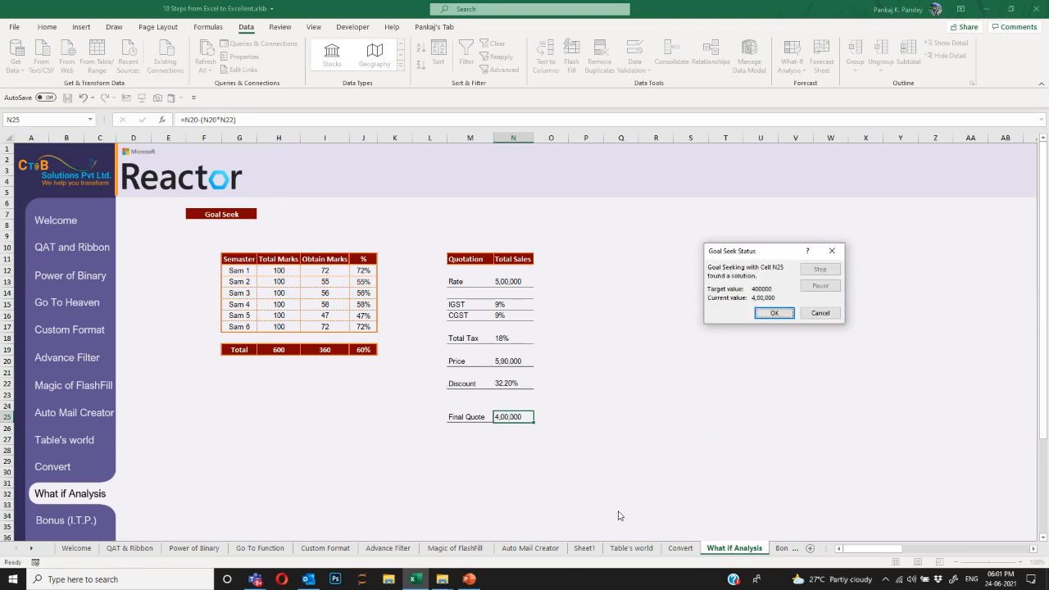
click(775, 316)
click(509, 383)
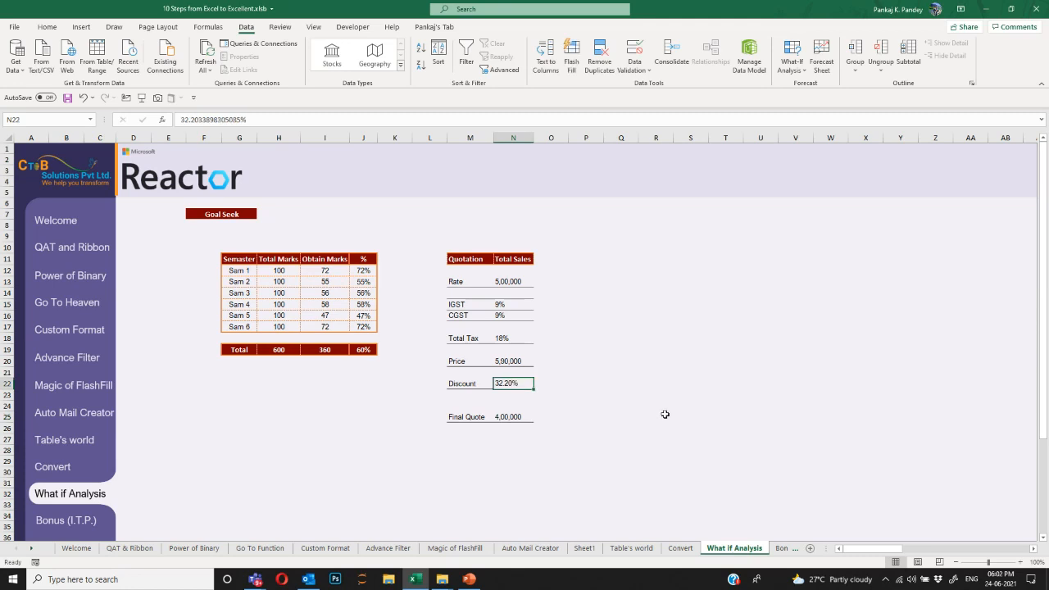
key(Down)
key(Down)
key(Down)
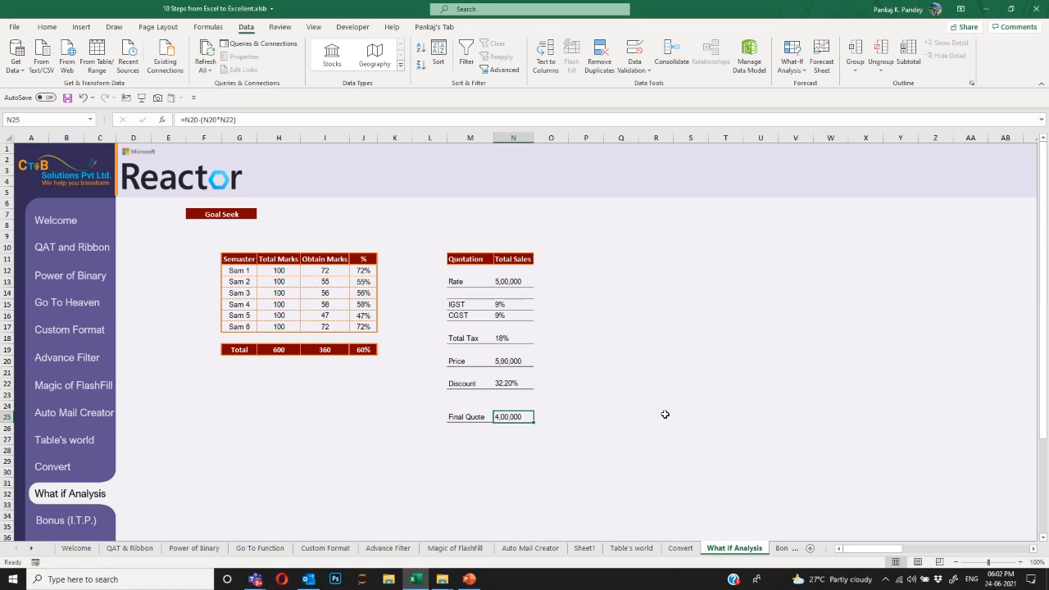
On the Bonus sheet, merge and center the Salesperson title across M11:Q11.
click(82, 528)
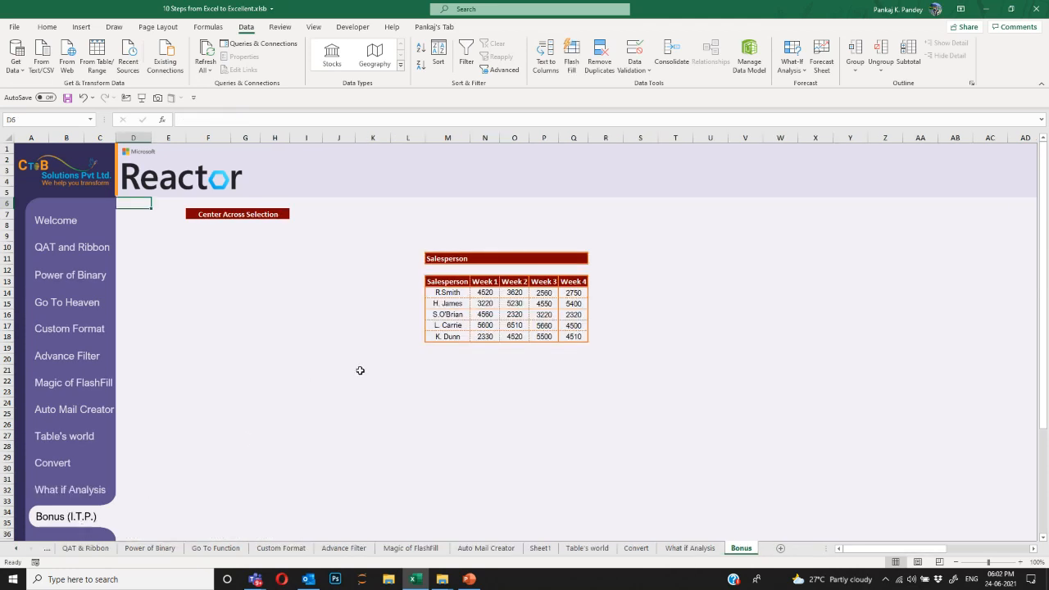
click(448, 258)
drag(449, 259, 565, 257)
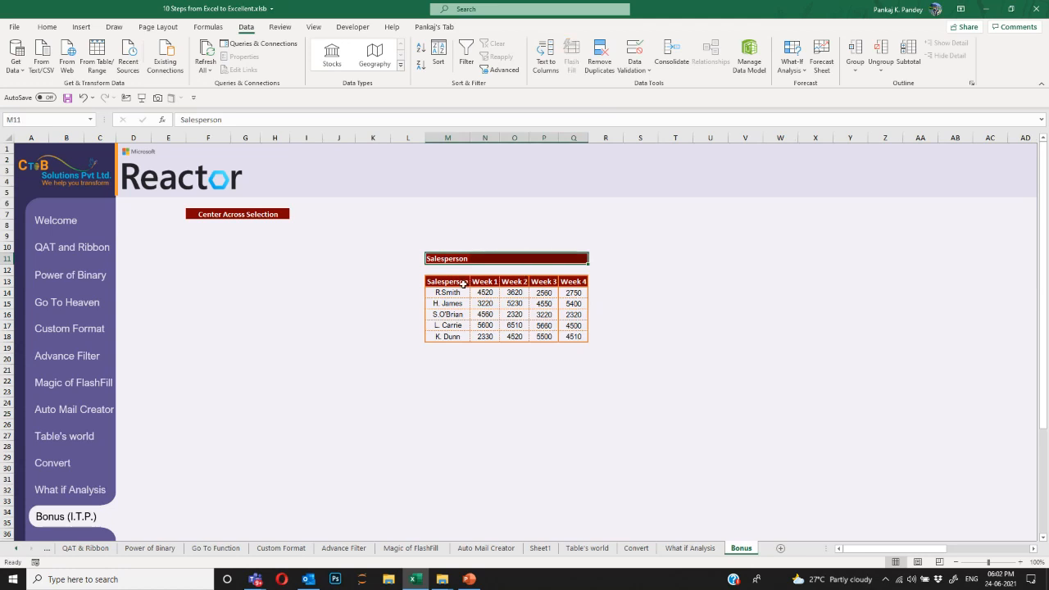
click(47, 28)
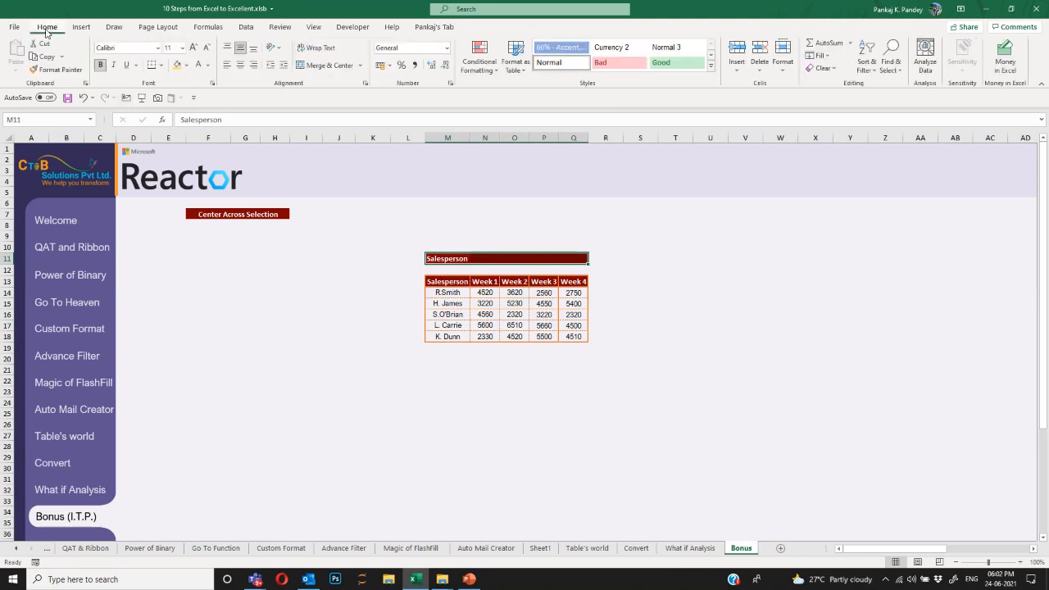
click(320, 65)
Enter the label 'Week 1' in cell I13.
click(434, 300)
click(308, 304)
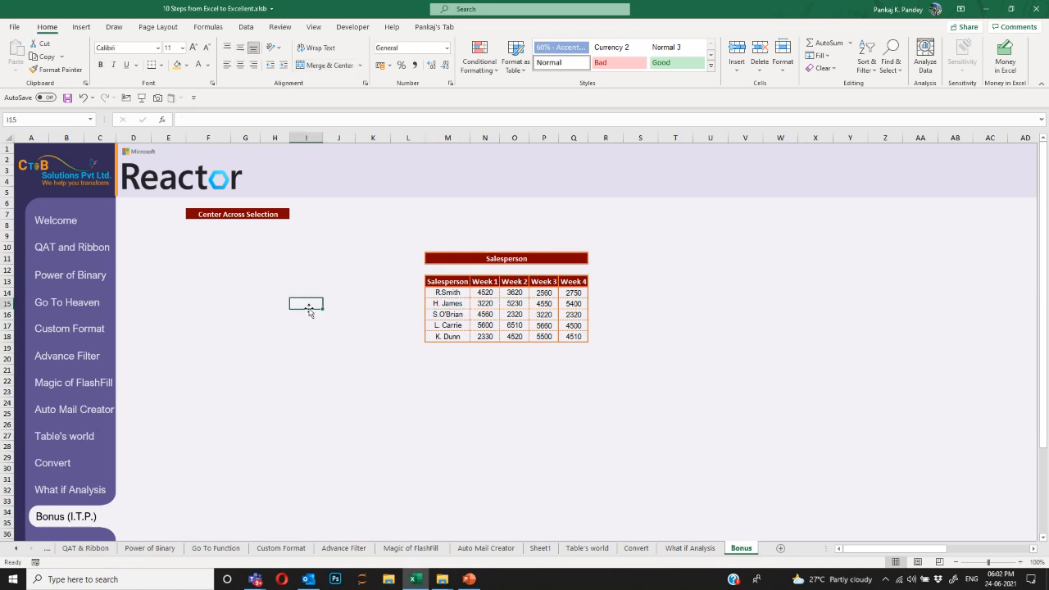
key(Up)
key(Up)
text(Week)
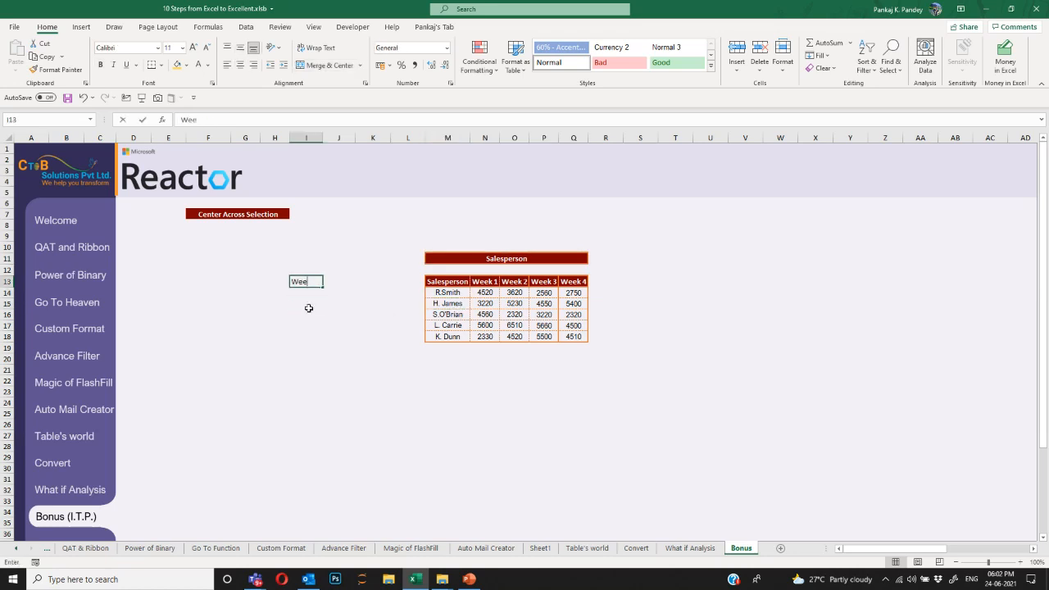
key(Return)
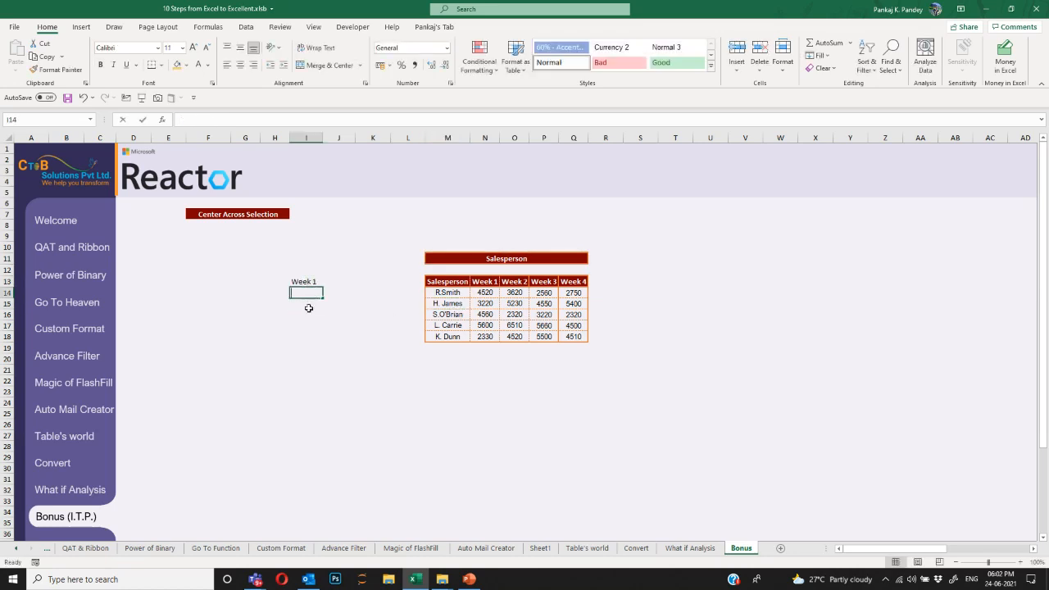
Start a SUM over the week columns in I14, abandon it, and select columns N:P and the title.
text(=SUM()
key(Right)
key(Right)
key(Right)
key(Right)
key(Right)
key(Right)
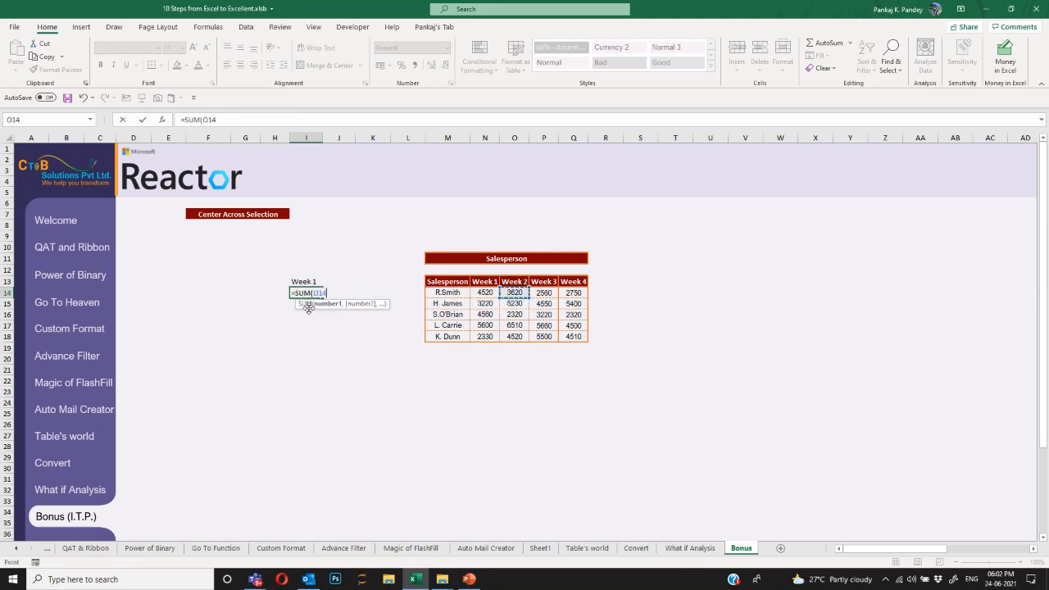
key(ctrl+space)
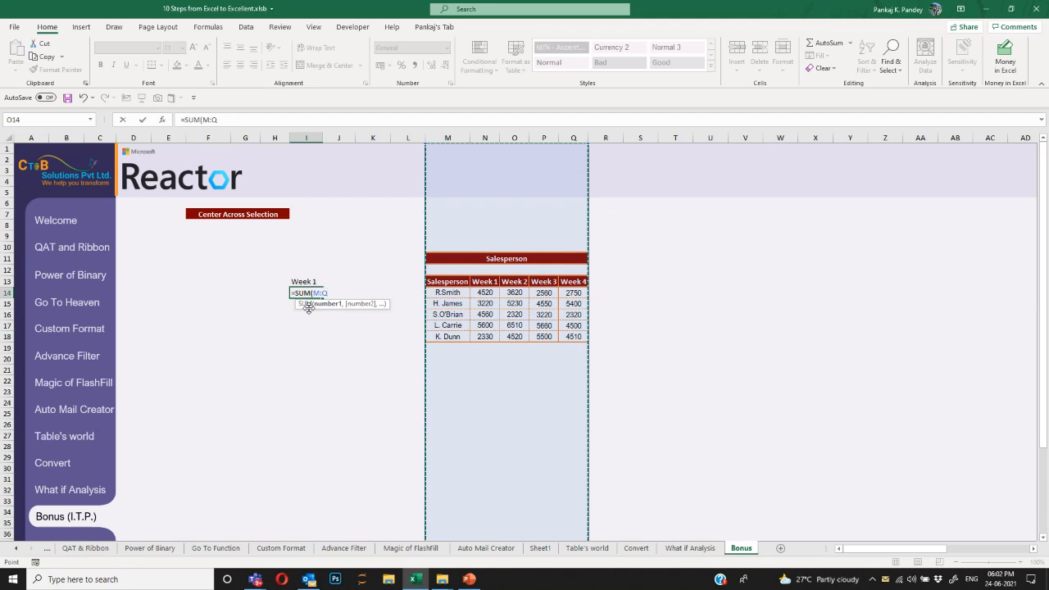
key(Right)
key(ctrl+space)
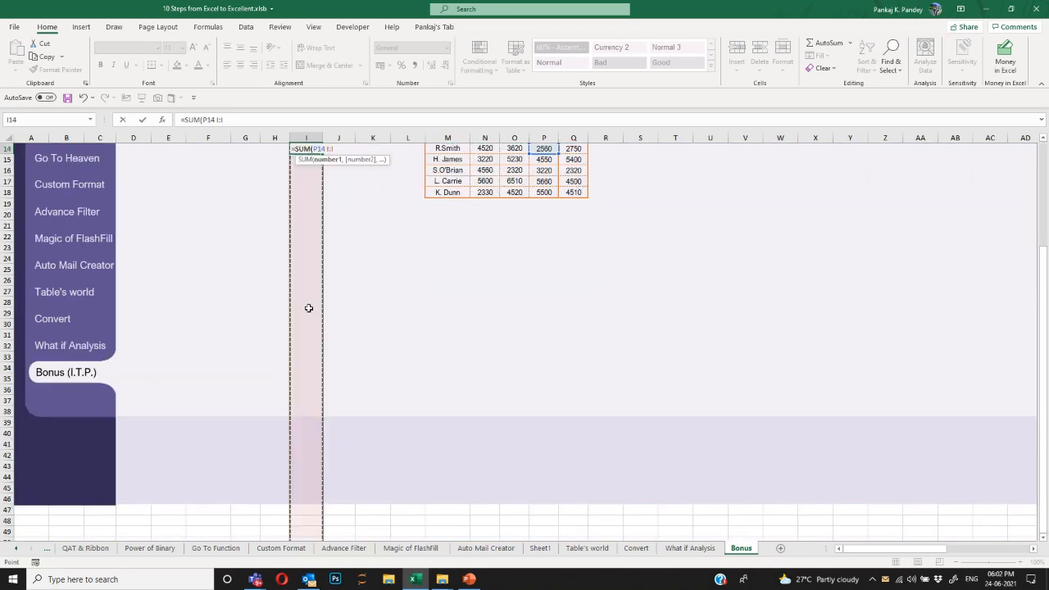
key(Escape)
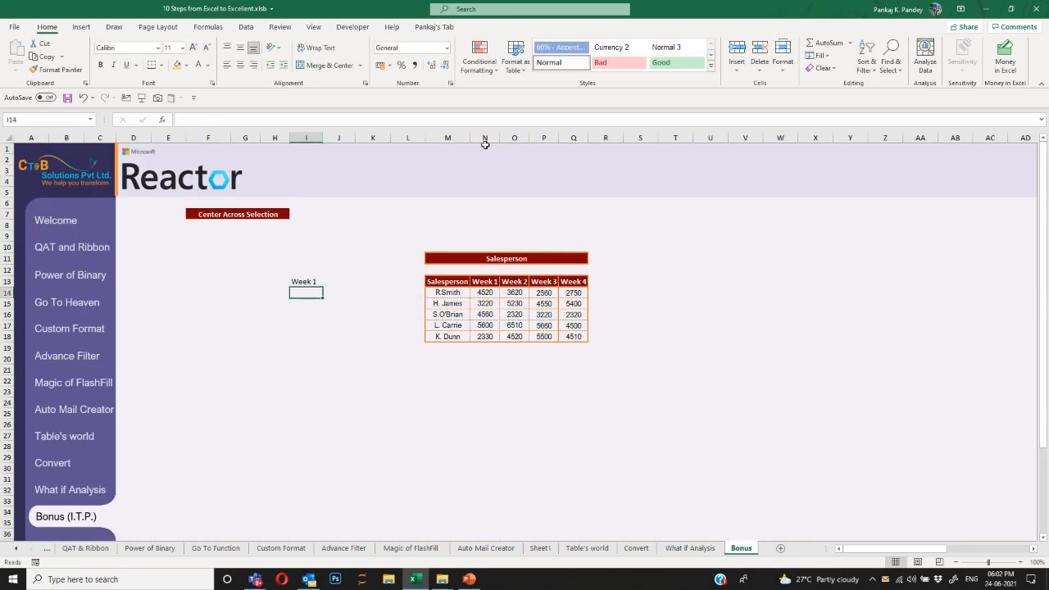
drag(484, 138, 541, 136)
click(502, 283)
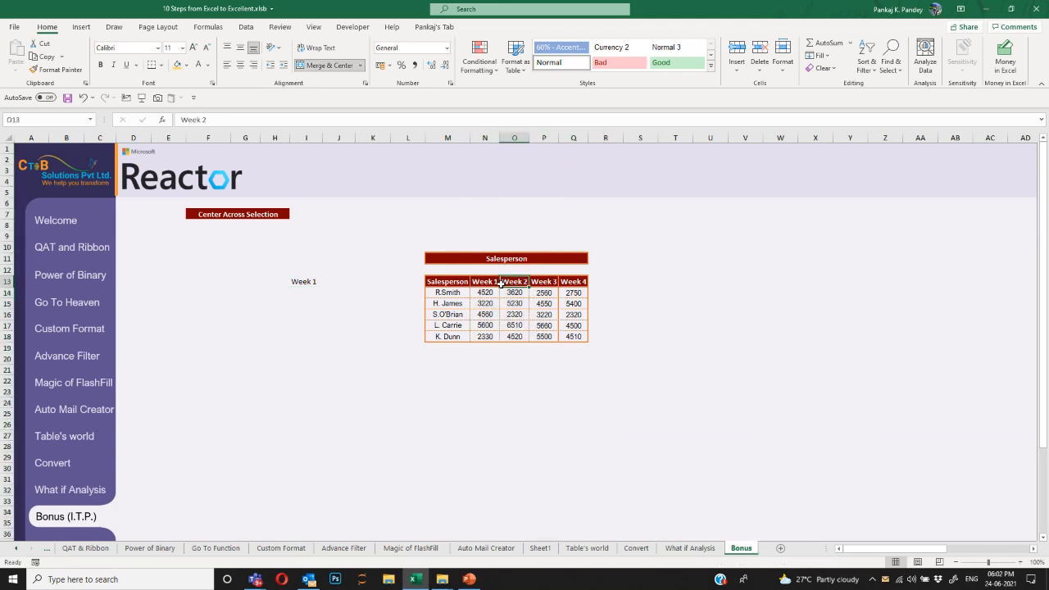
click(463, 260)
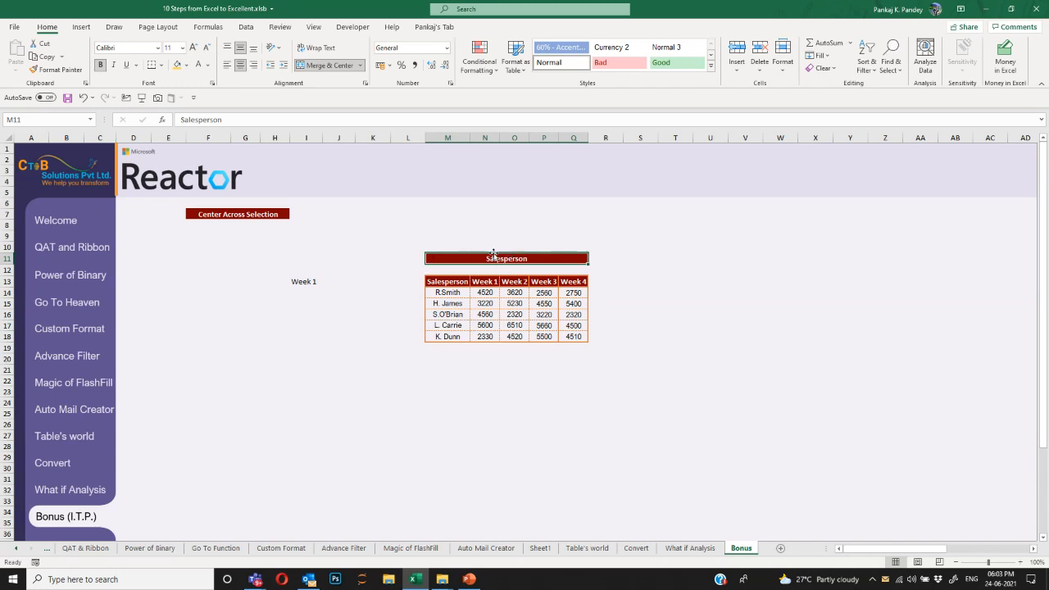
Unmerge the Salesperson title and select M11:Q11, browsing Format Cells alignment options without applying.
click(328, 65)
click(572, 402)
drag(444, 260, 573, 259)
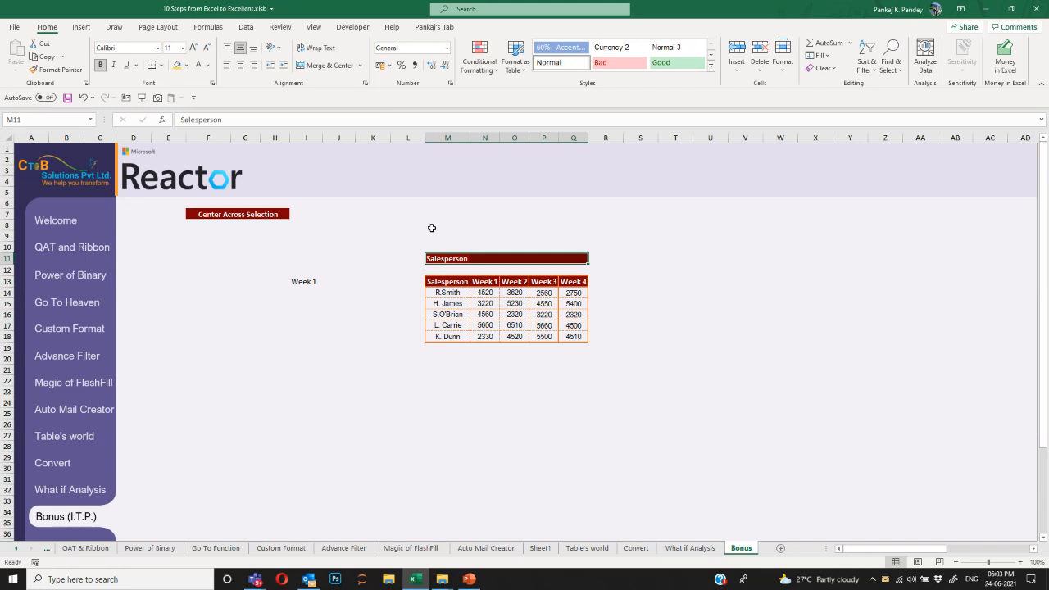
key(ctrl+1)
click(683, 179)
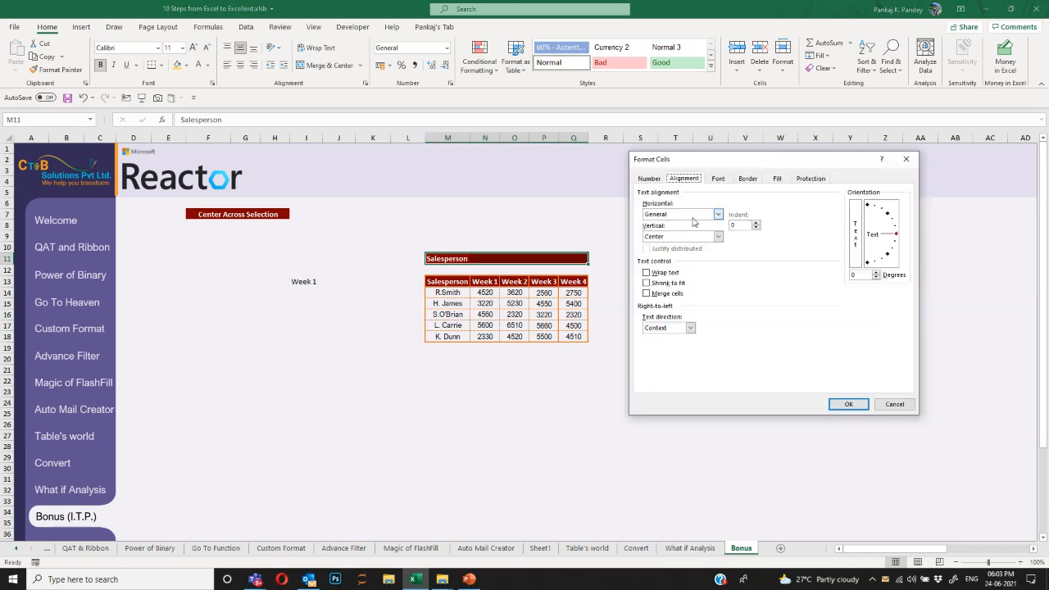
click(692, 218)
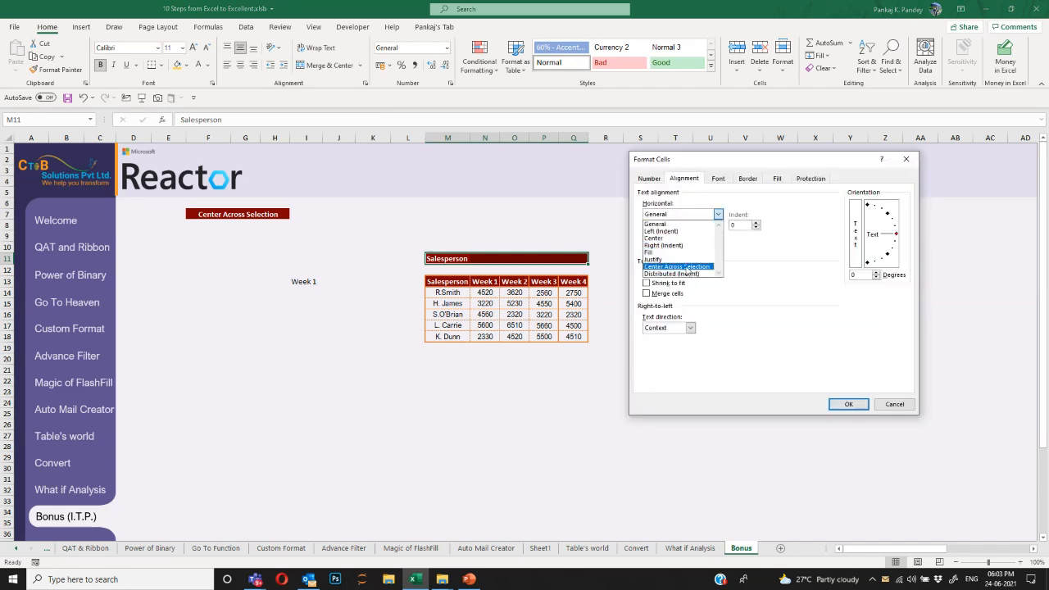
key(Escape)
key(Escape)
Centre the Salesperson title over M11:Q11 with Center Across Selection horizontal alignment.
click(448, 260)
drag(448, 260, 583, 259)
key(ctrl+1)
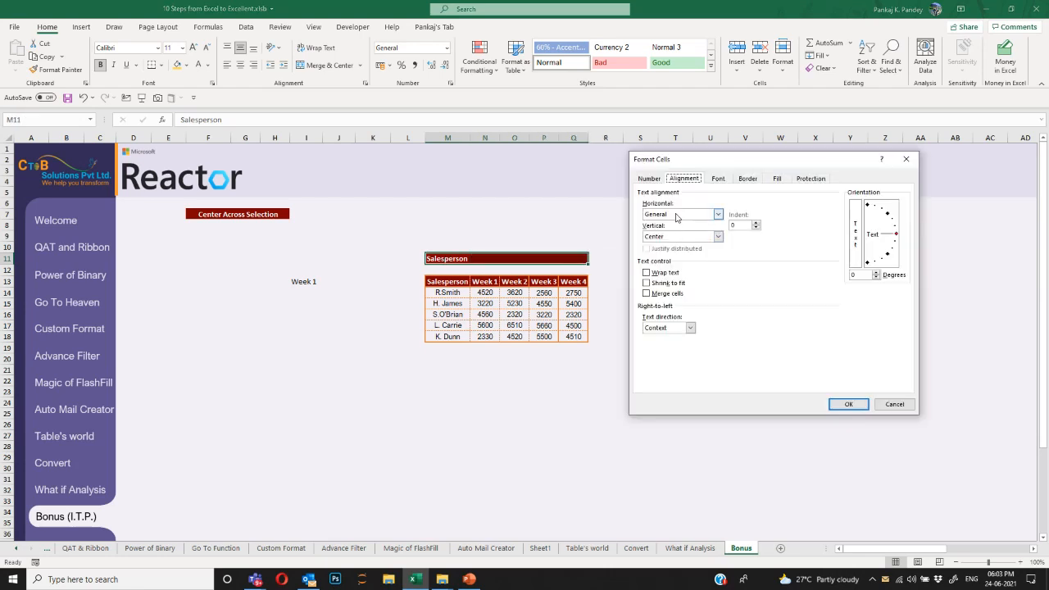
click(682, 214)
click(689, 270)
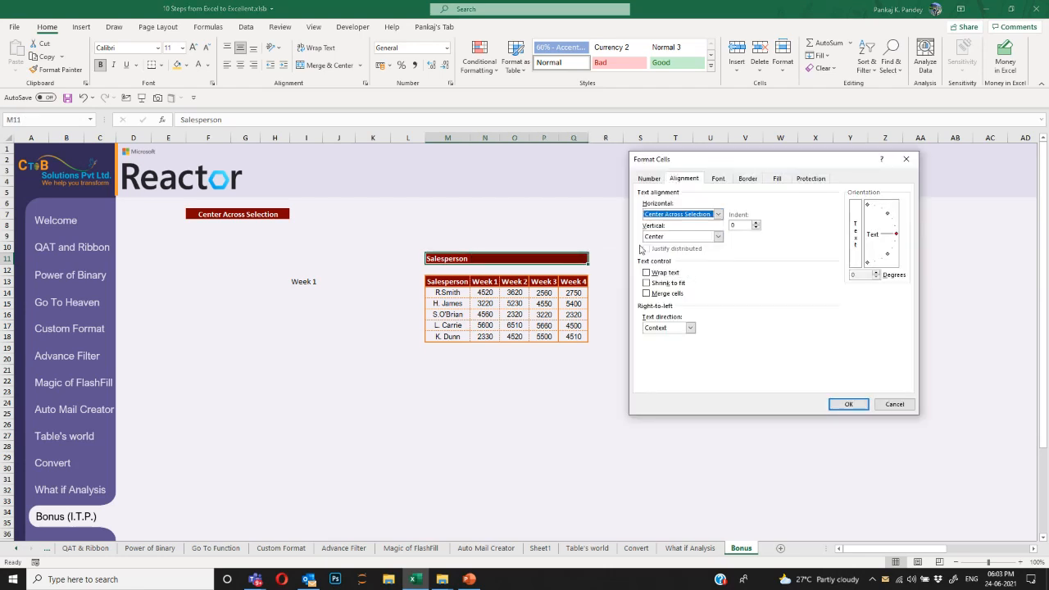
click(849, 403)
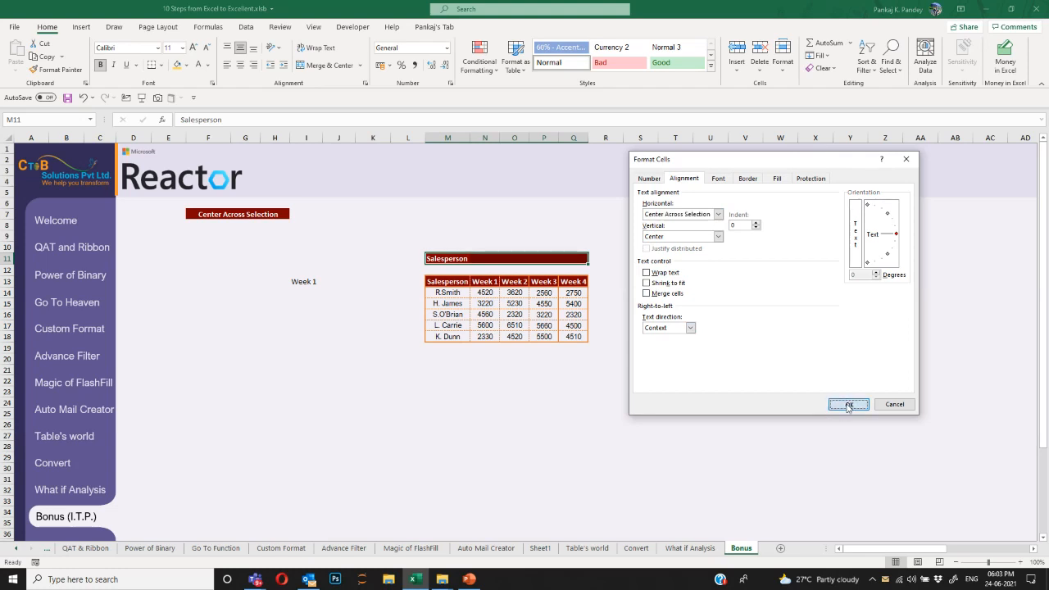
click(464, 391)
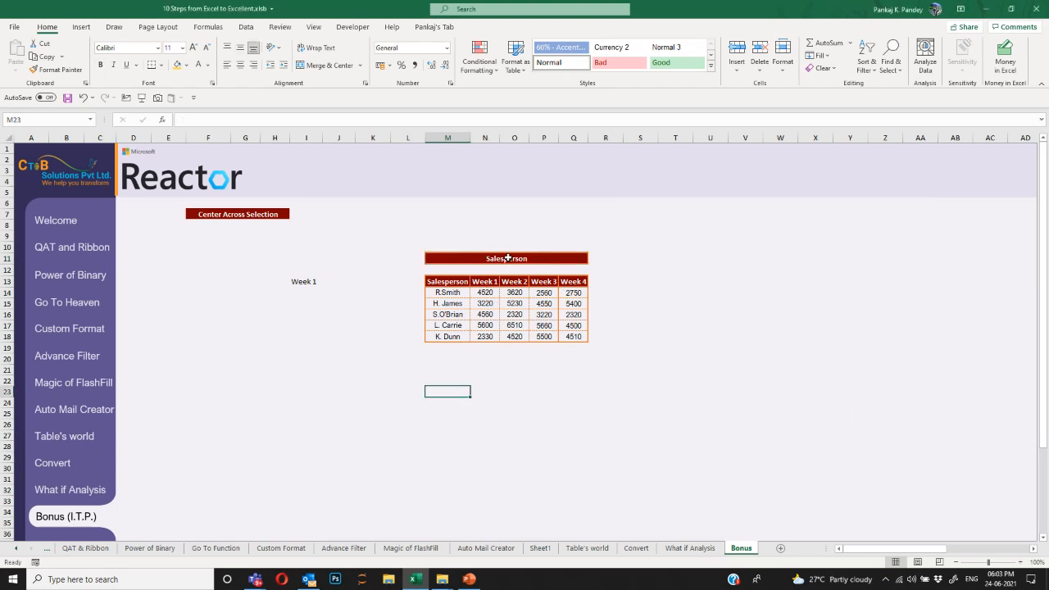
Enter =SUM(N:N) in I14 to total Week 1 as 20230.
click(442, 259)
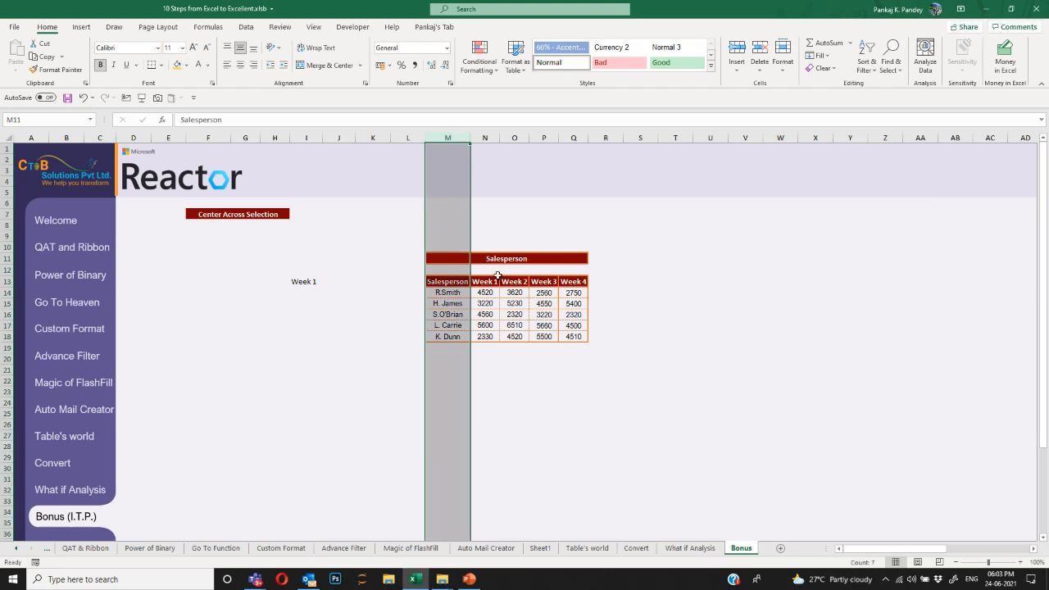
click(494, 281)
click(522, 281)
click(549, 282)
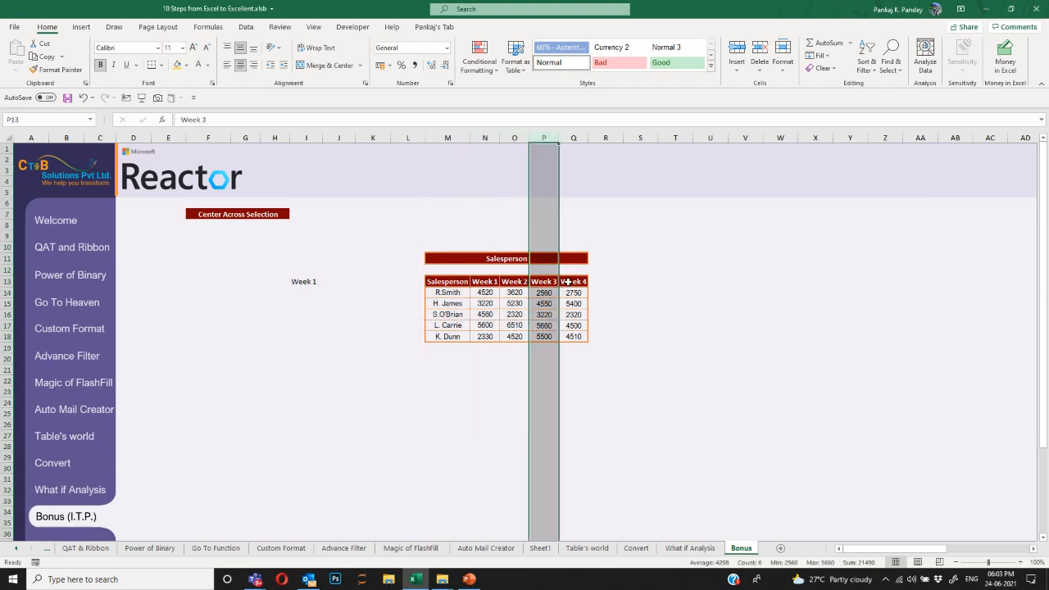
click(572, 282)
click(316, 292)
text(=SUM()
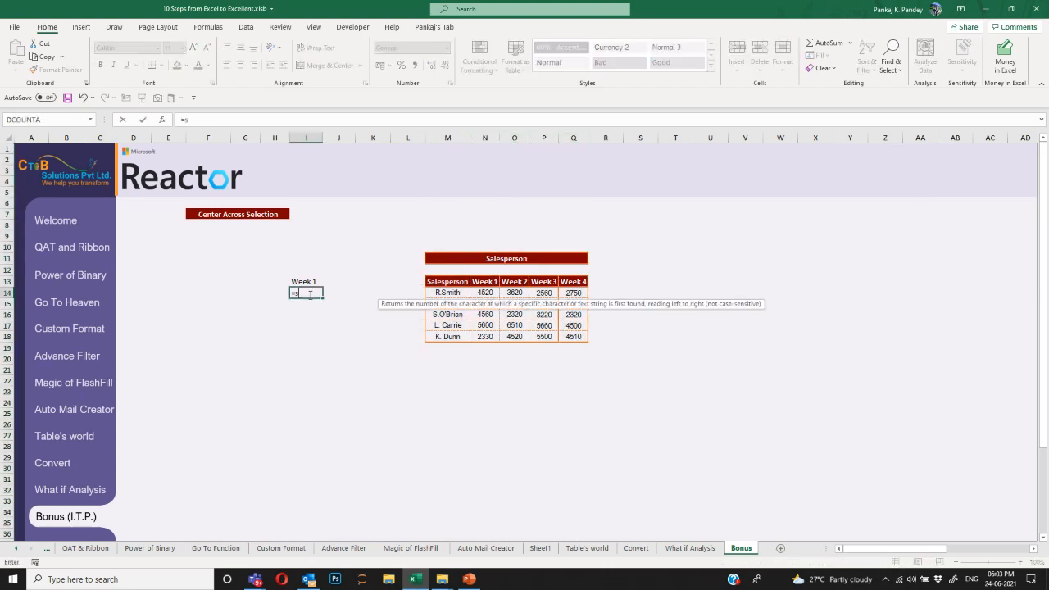
key(Right)
key(Right)
key(Right)
key(Right)
key(Right)
key(Right)
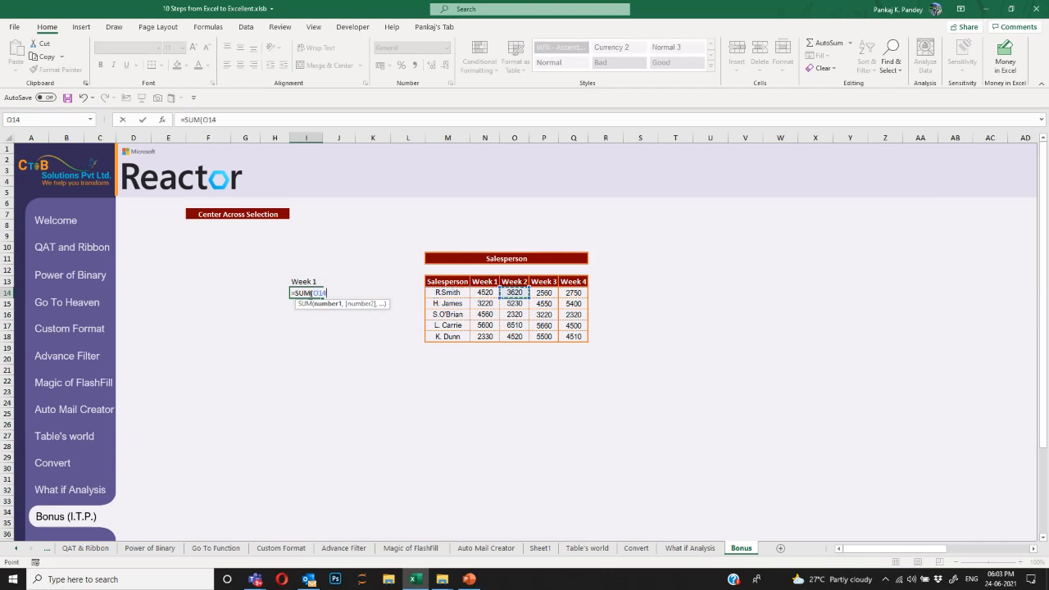
key(Left)
key(ctrl+space)
key(Return)
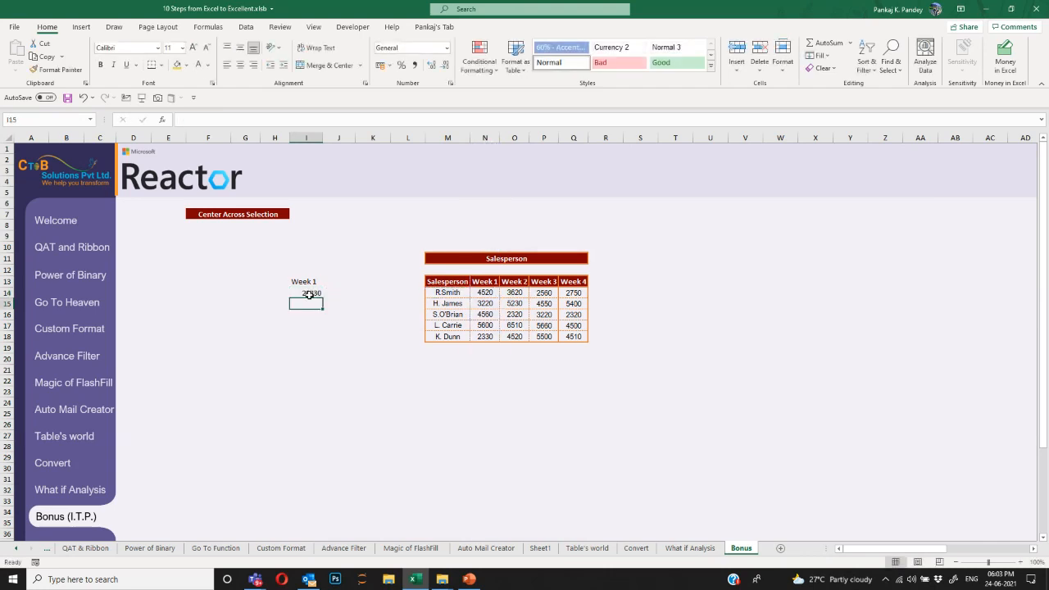
Label J13 'Week 2' and enter =SUM(O:O) in J14, giving 22200.
key(Up)
key(Right)
key(Up)
text(Week 2)
key(Return)
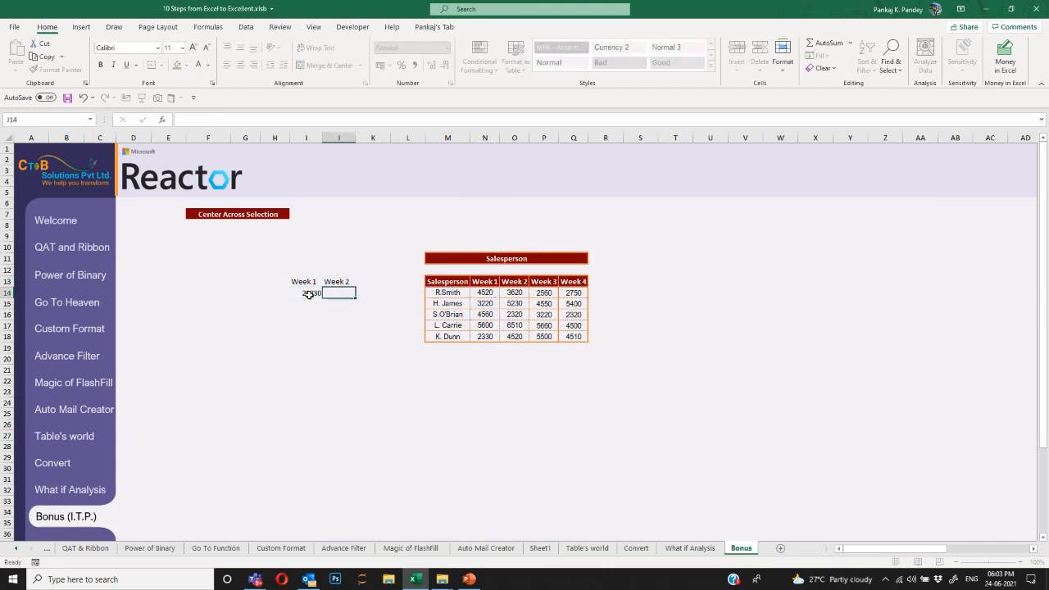
text(=sum)
key(Tab)
key(Up)
key(ctrl+Right)
key(Right)
key(Right)
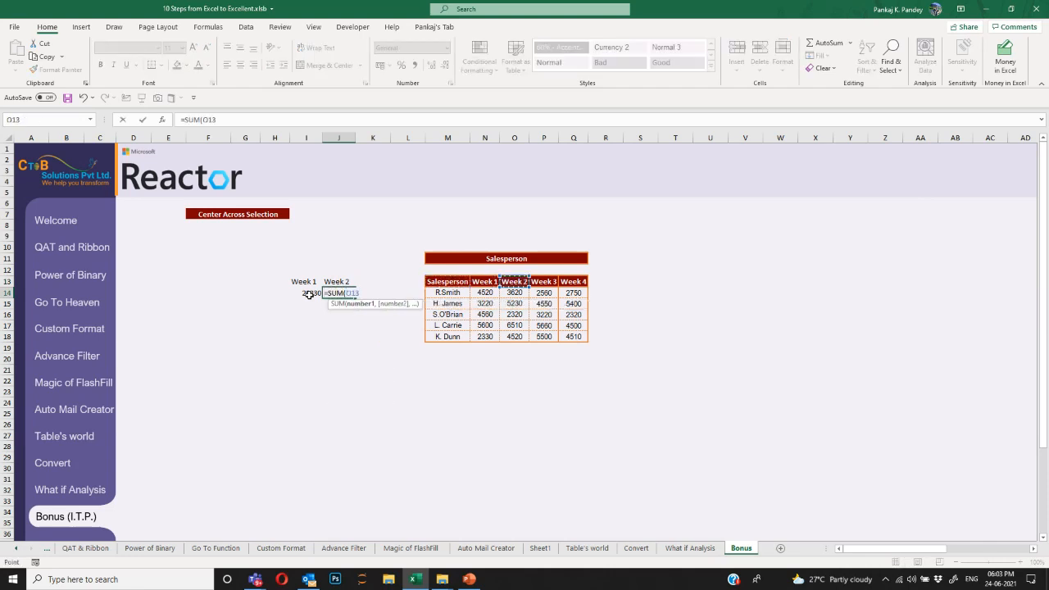
key(ctrl+space)
key(Return)
key(Up)
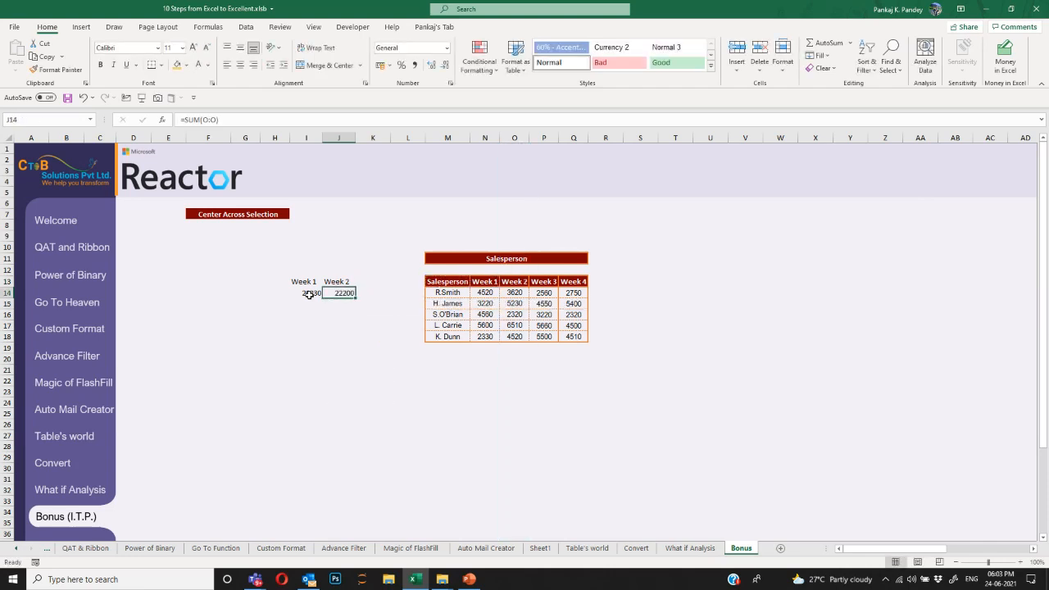
drag(446, 261, 575, 258)
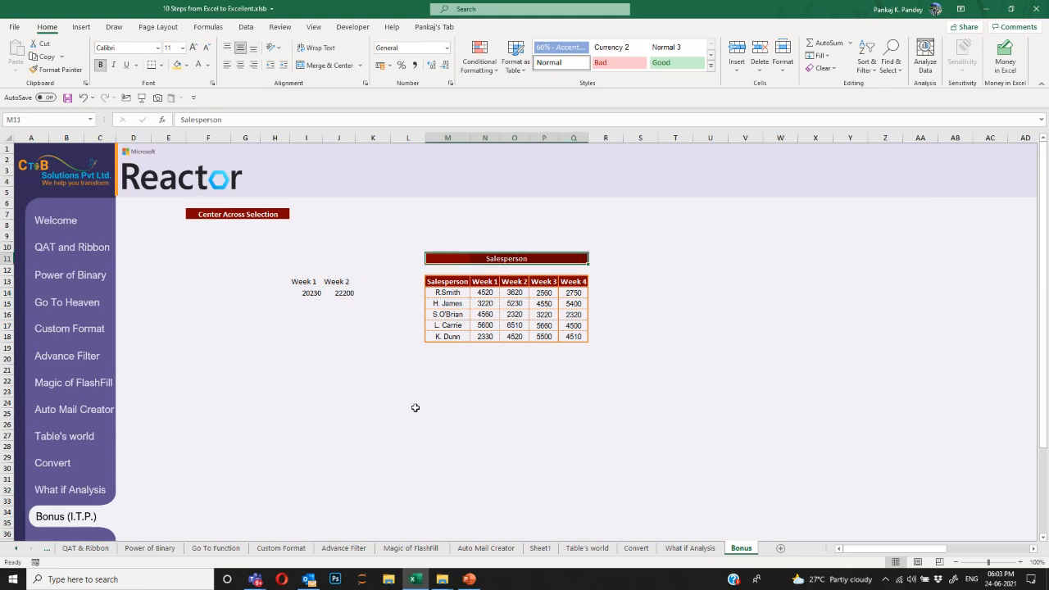
Return to the Welcome sheet's Reactor session poster and bring up the Teams live event window.
click(16, 549)
click(76, 548)
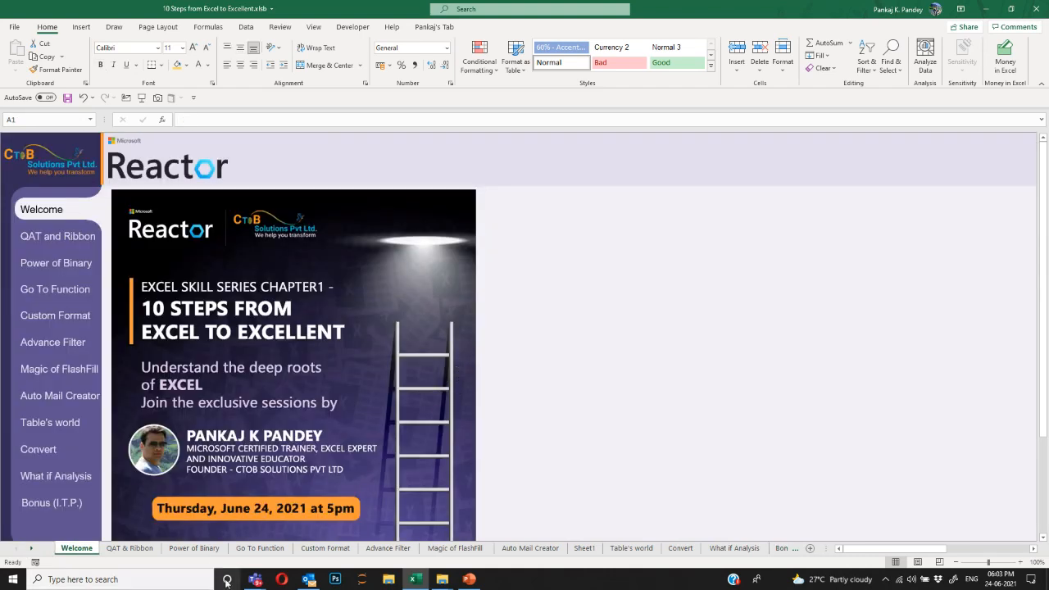
mouse_move(255, 582)
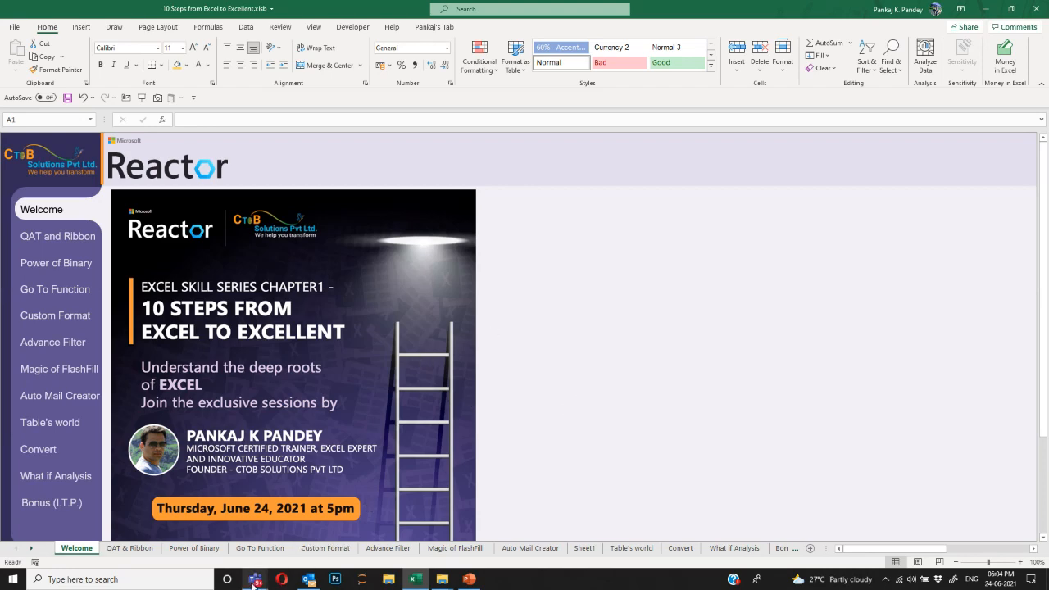
mouse_move(258, 533)
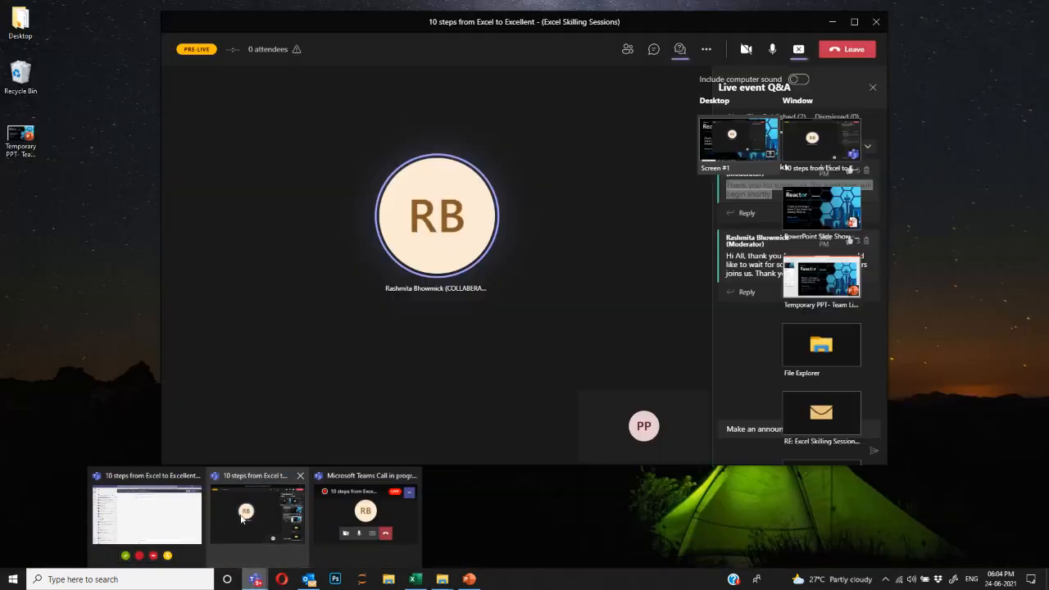